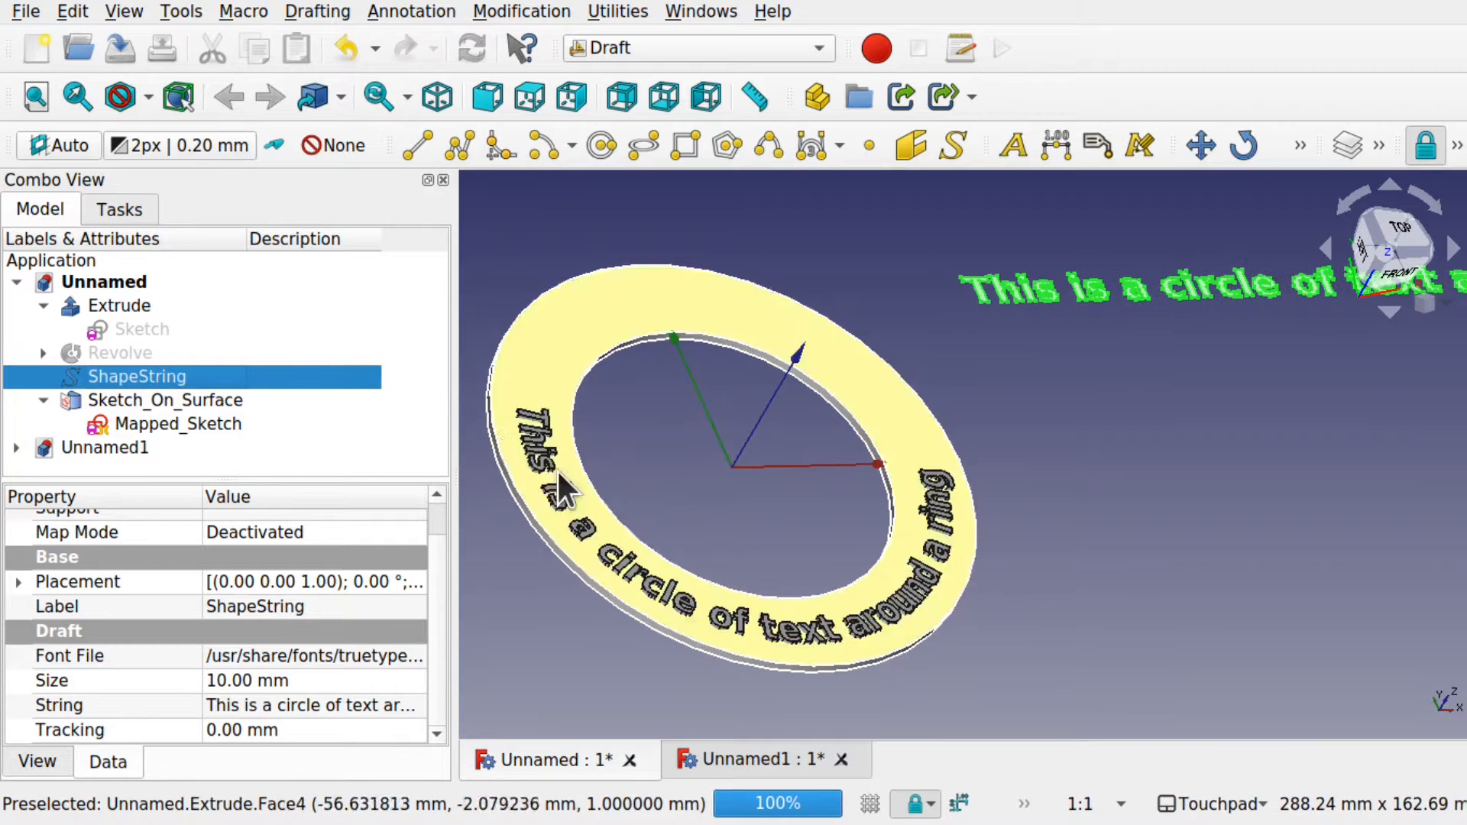
Change the ShapeString's text to "asdasdasdasdd adasdasd" and inspect the lettering mapped around the ring
middle_click_drag(961, 518, 1003, 462)
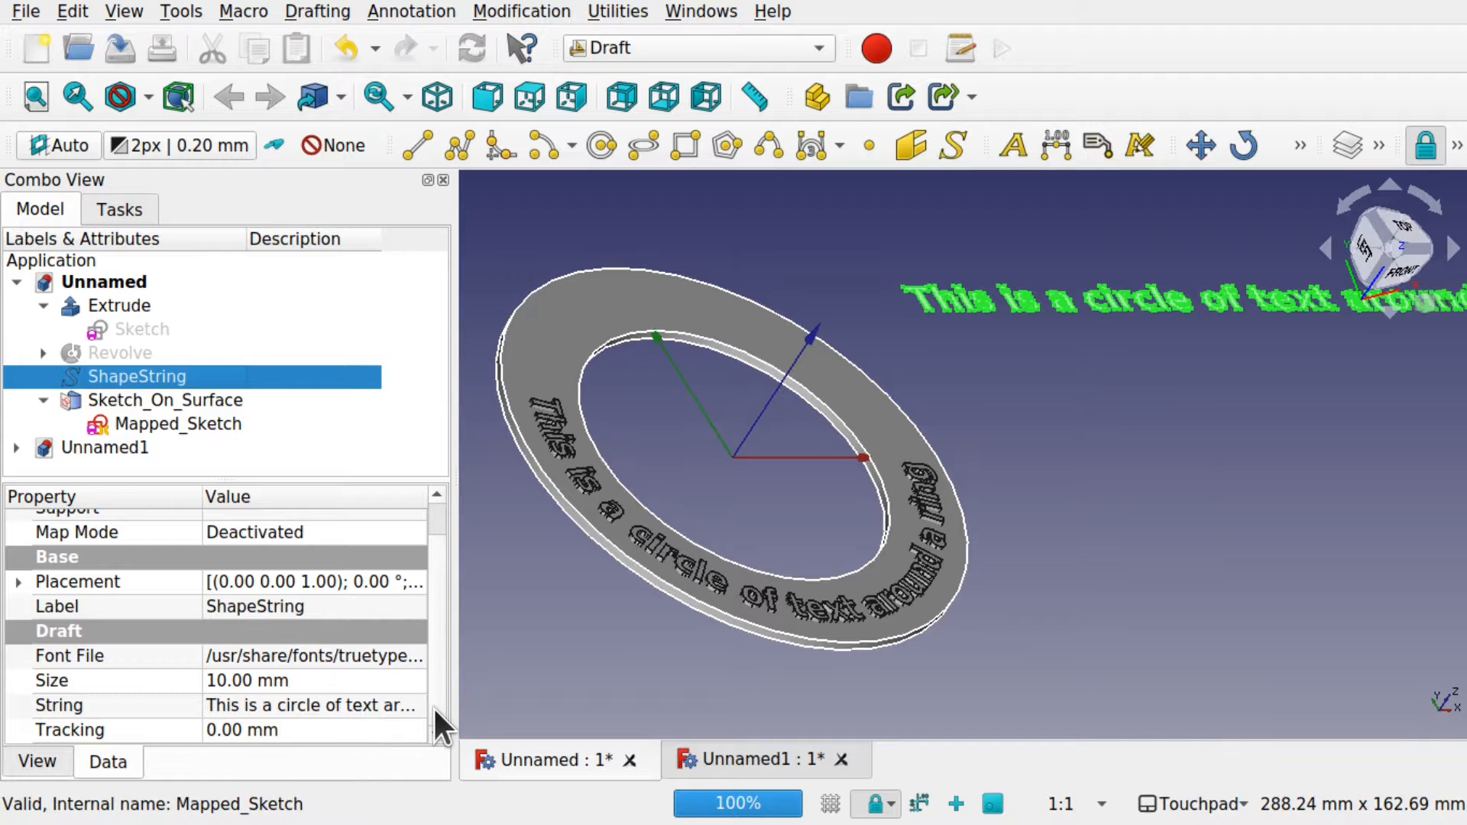
left_click(370, 711)
left_click(371, 708)
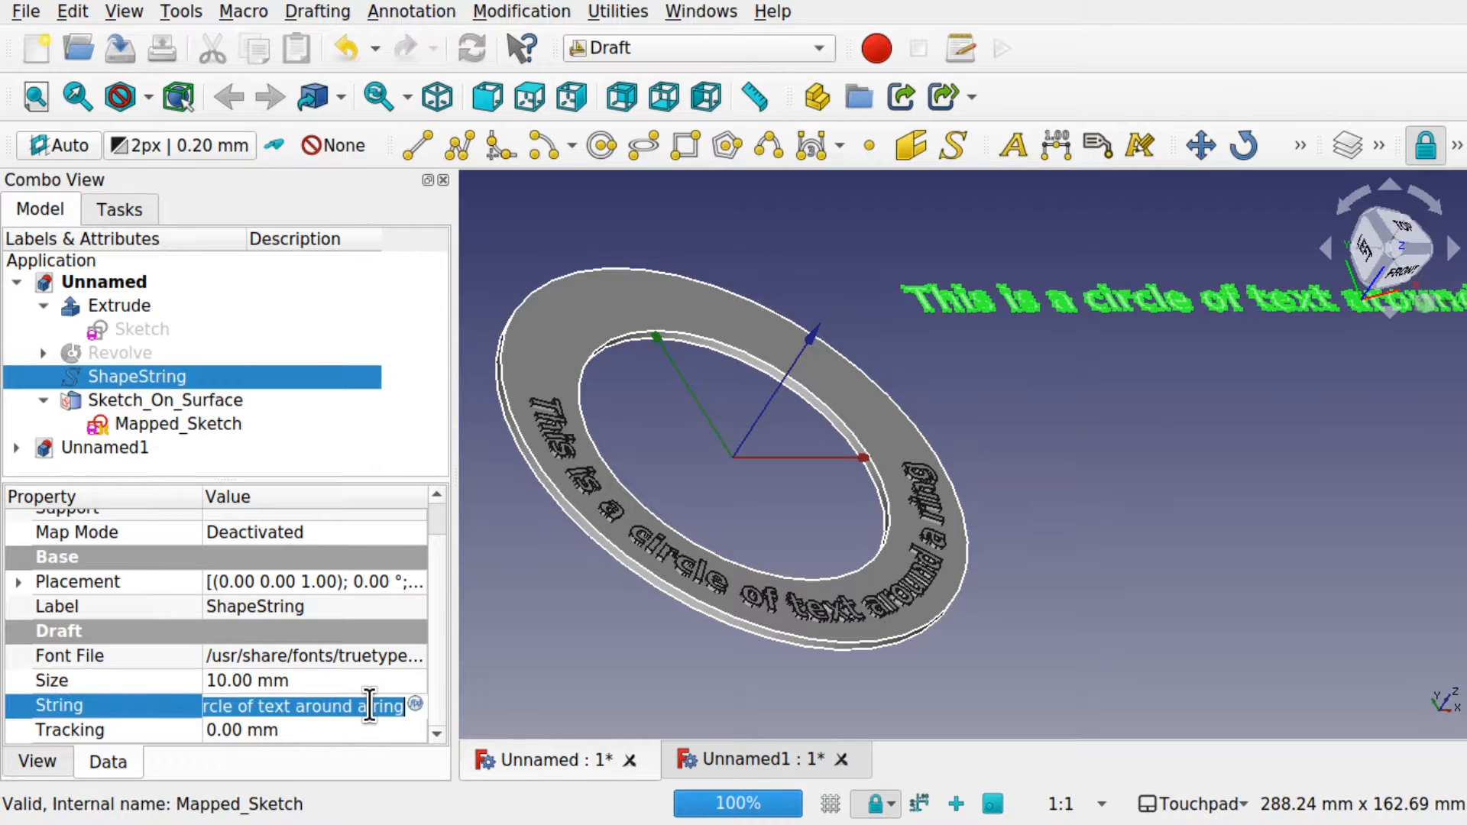
type("asdasd")
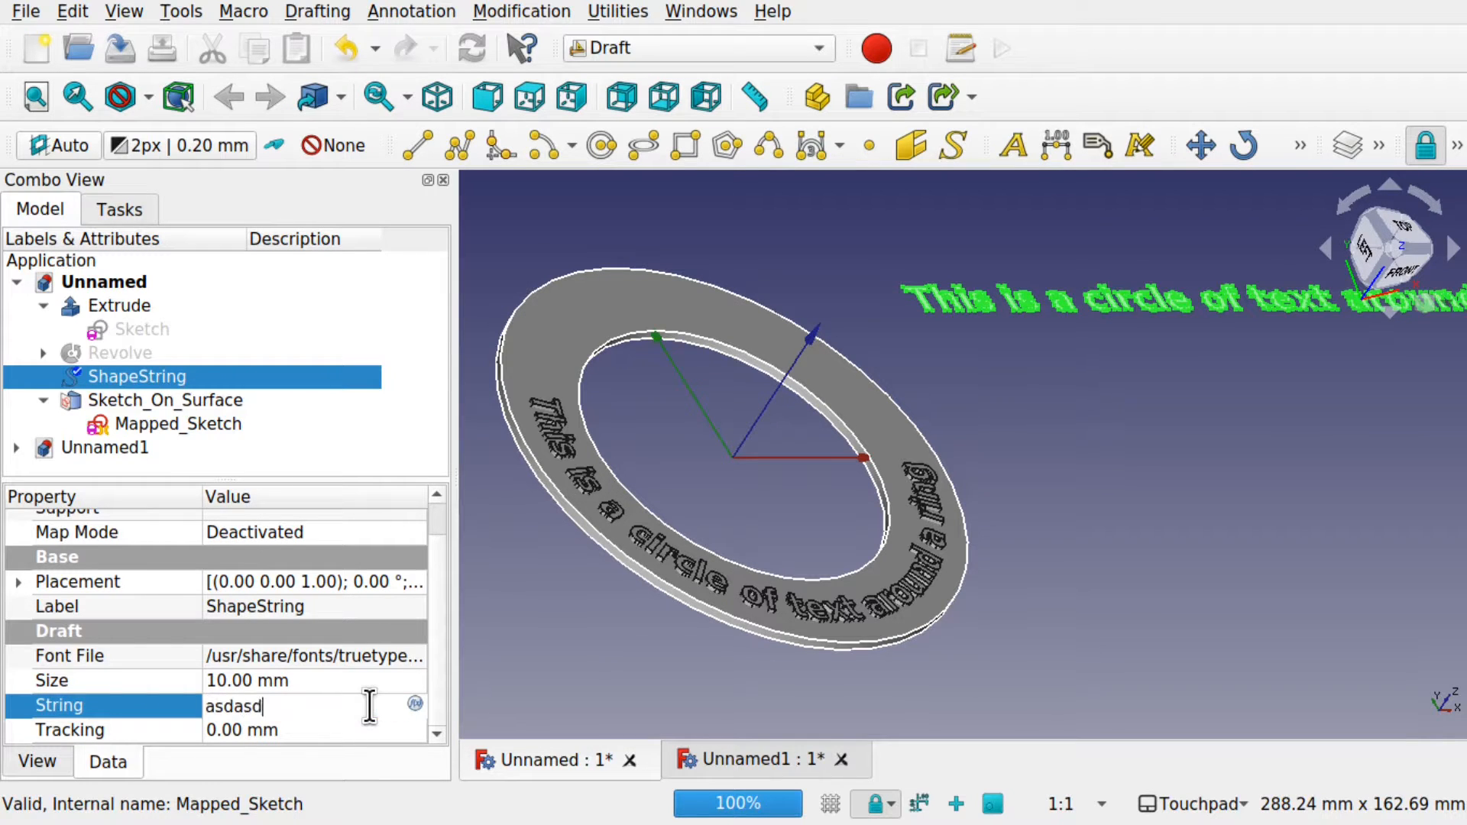
type("asdasdd adasdasd")
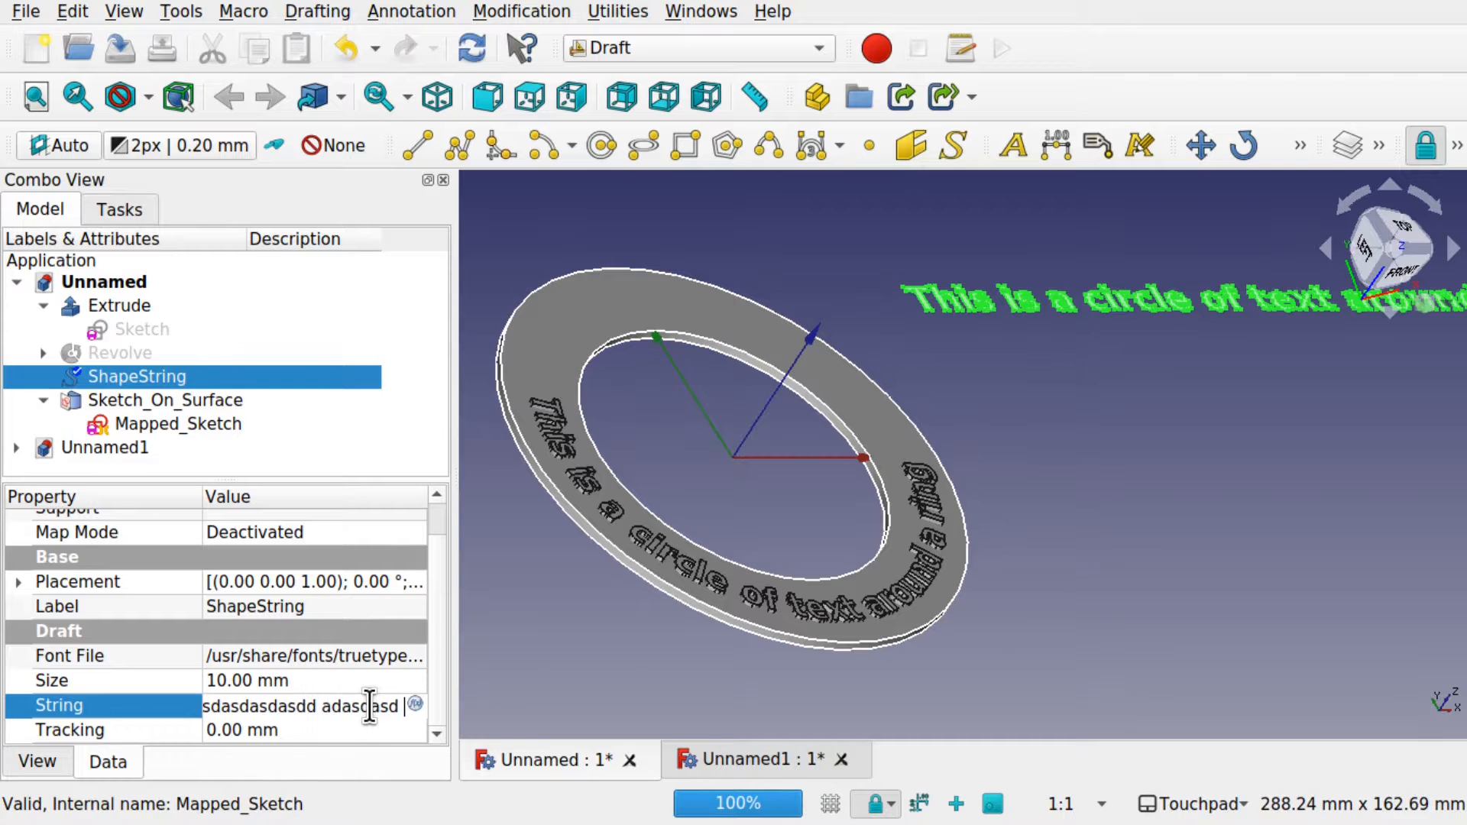
left_click(647, 631)
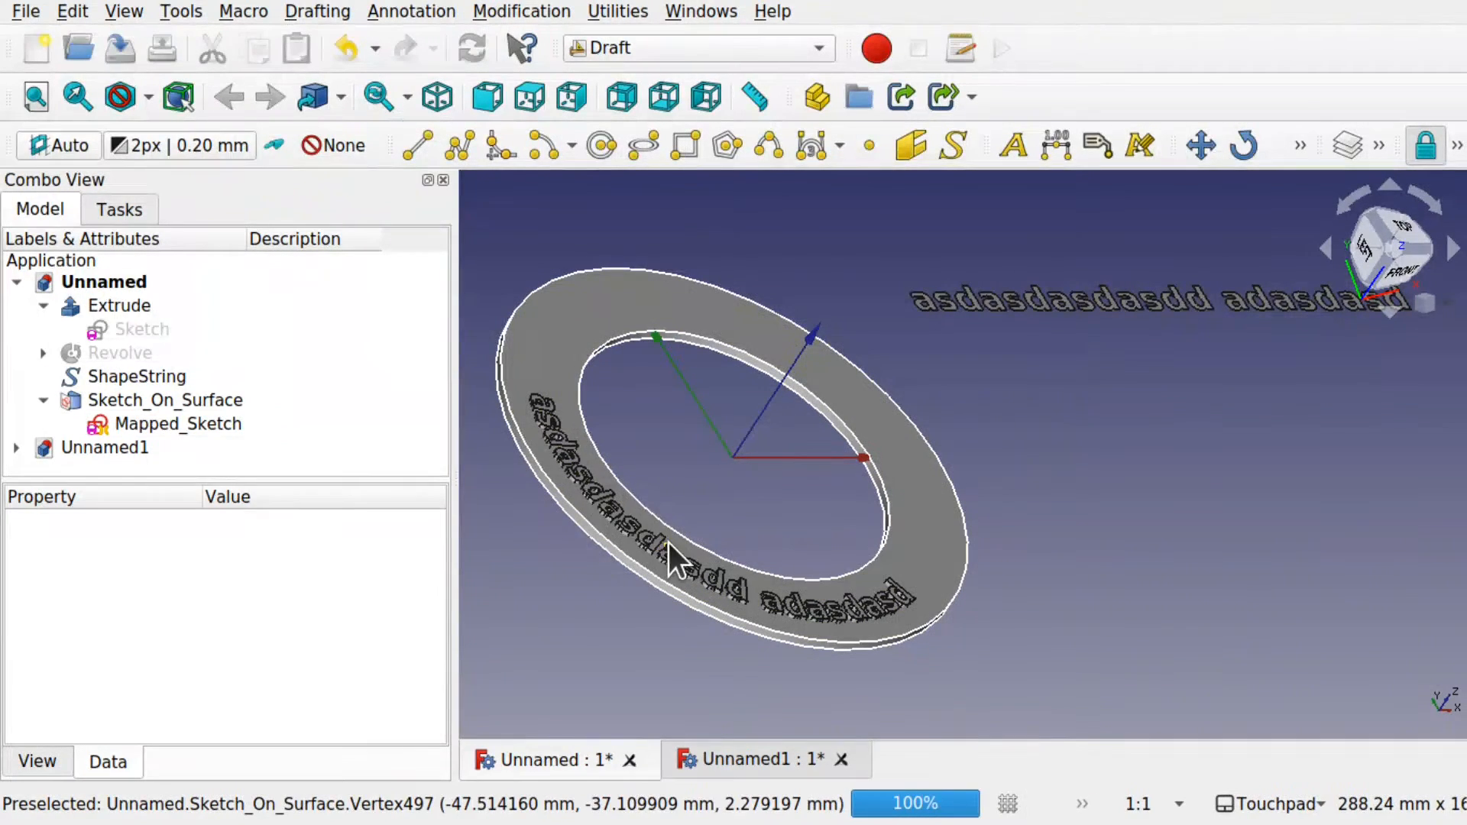
scroll(668, 543, "up", 6)
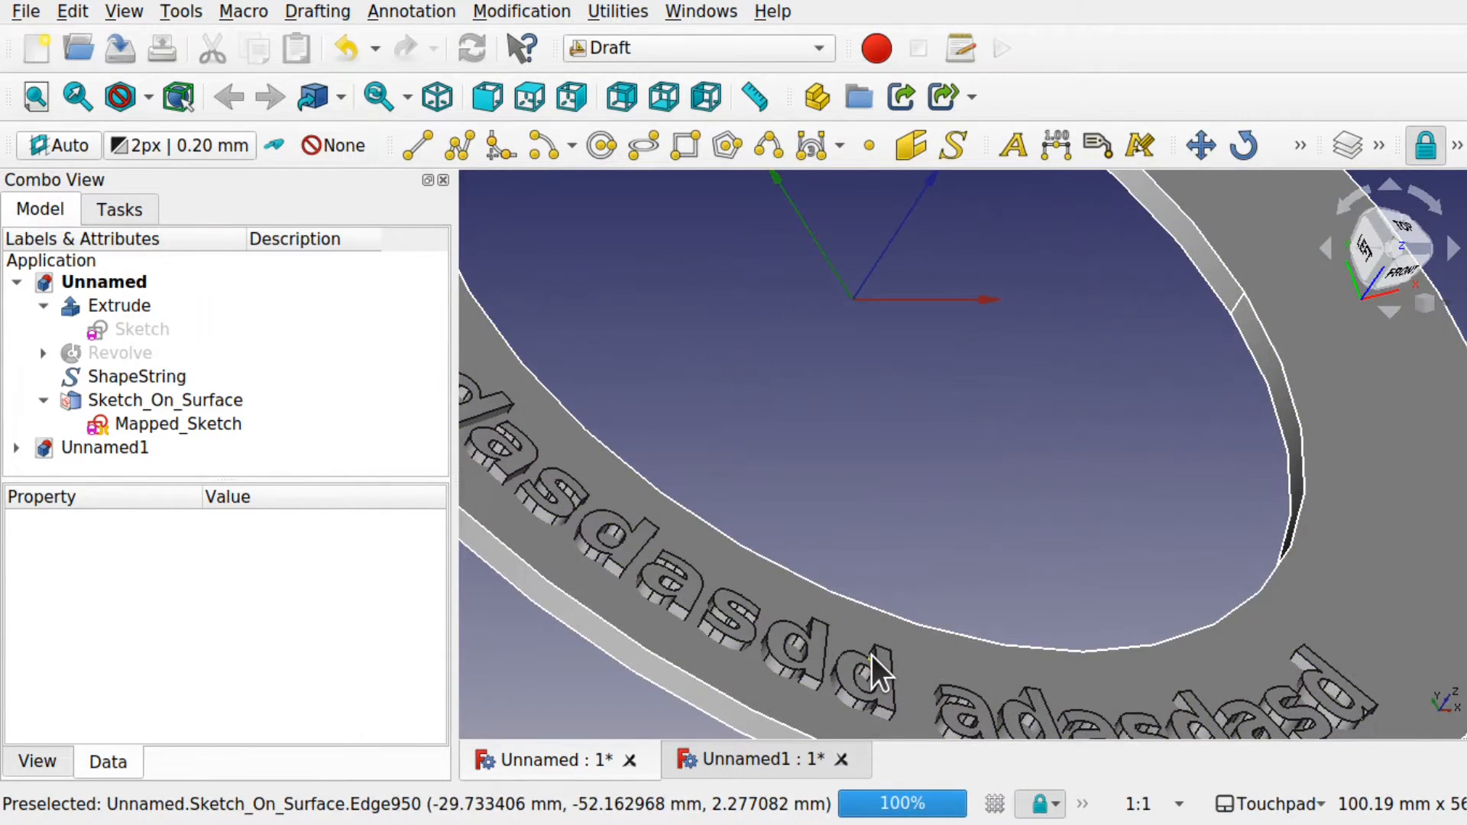
scroll(872, 655, "down", 6)
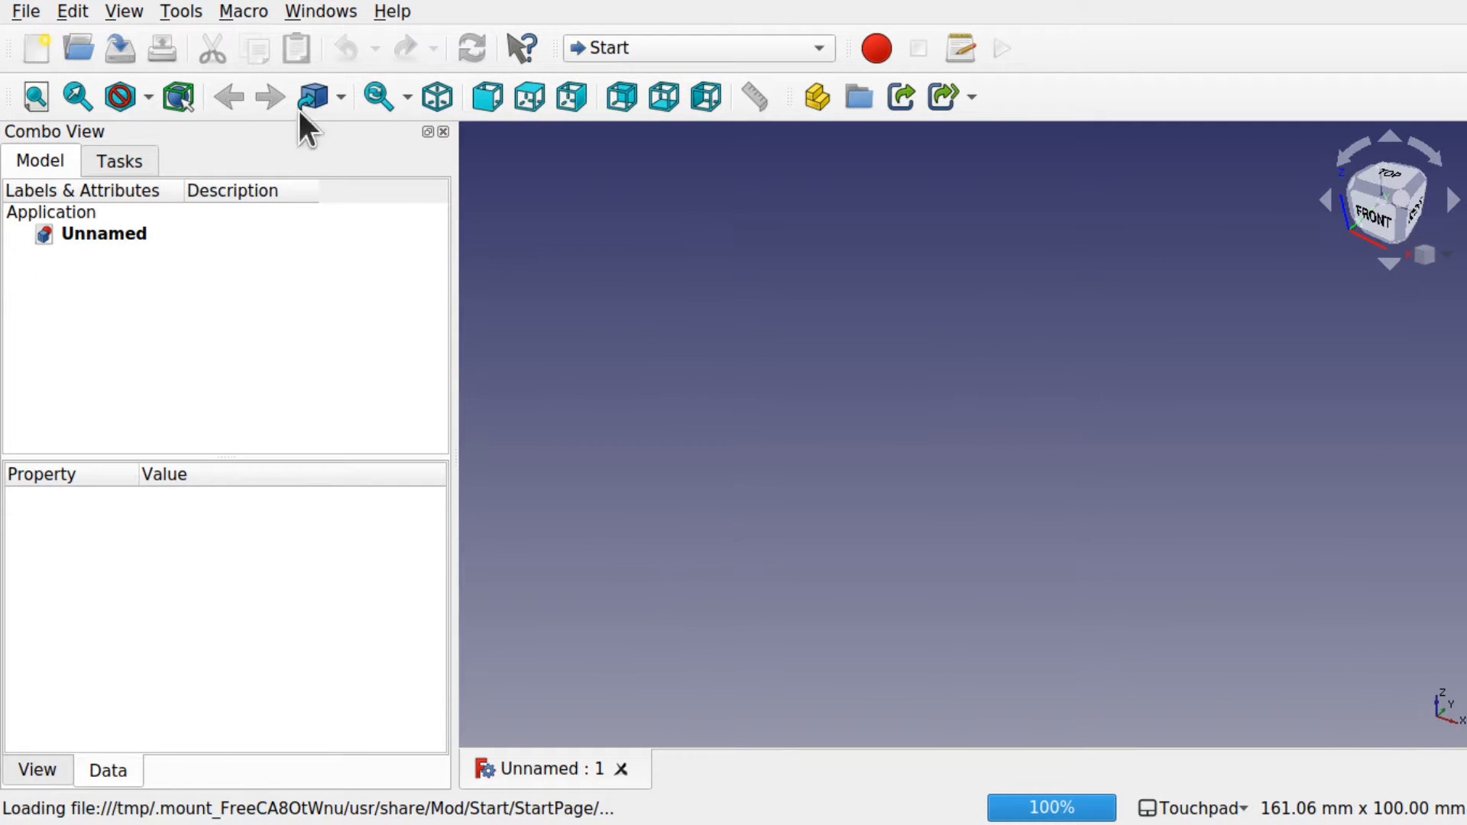
Check in the Addon Manager whether the Curves workbench is installed
left_click(188, 7)
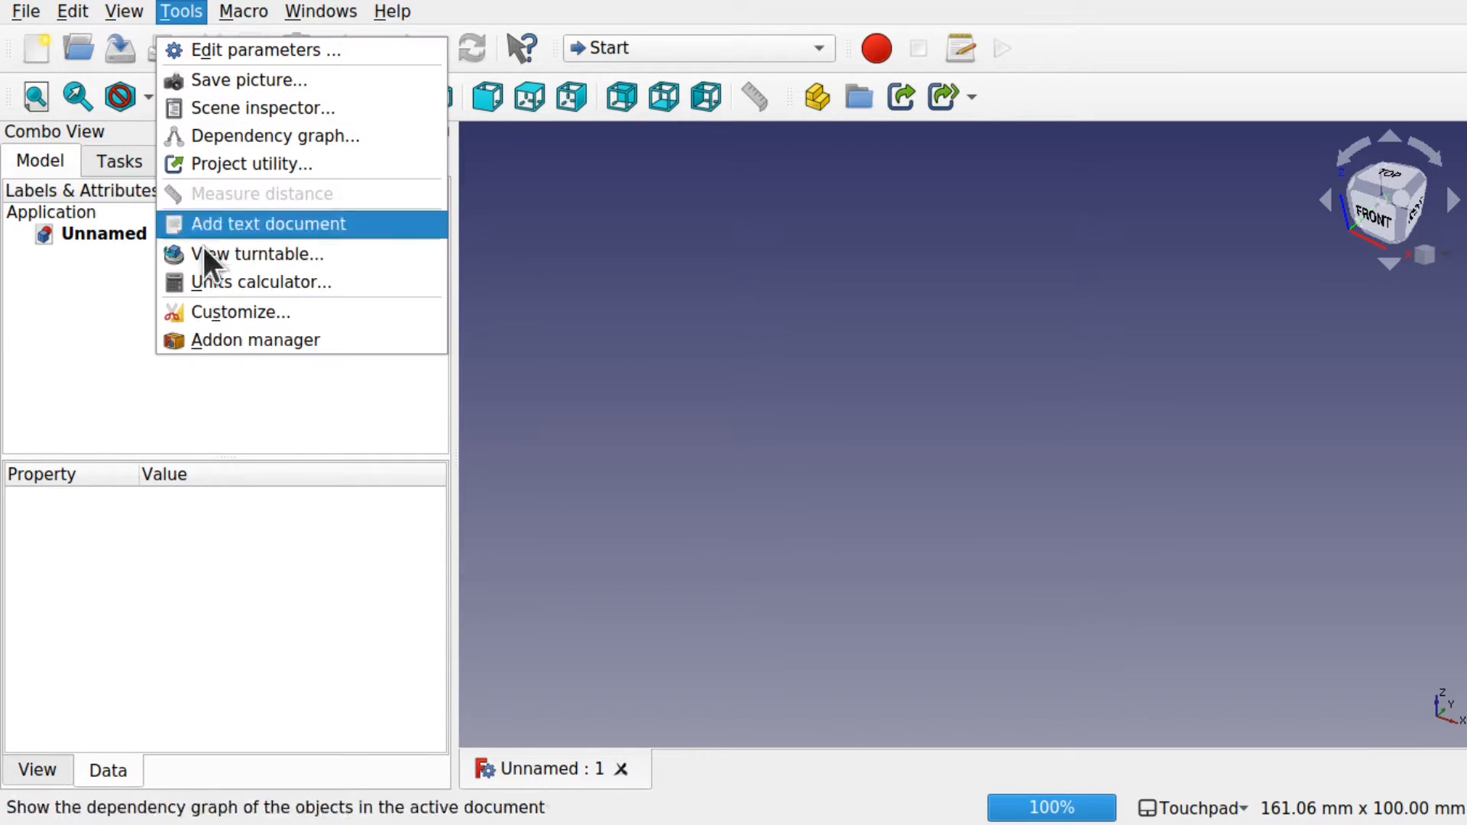
left_click(279, 335)
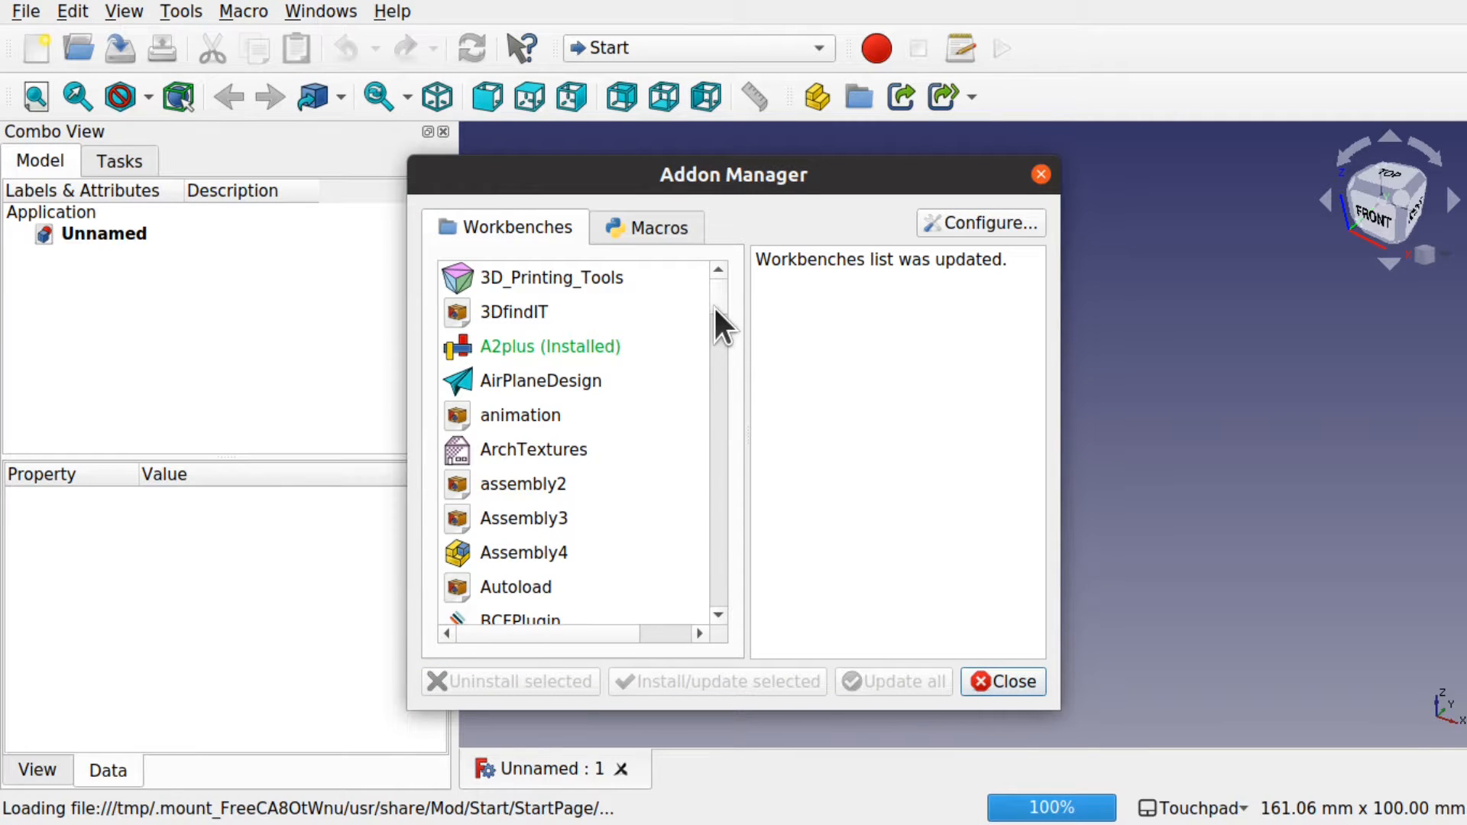
left_click_drag(714, 307, 715, 357)
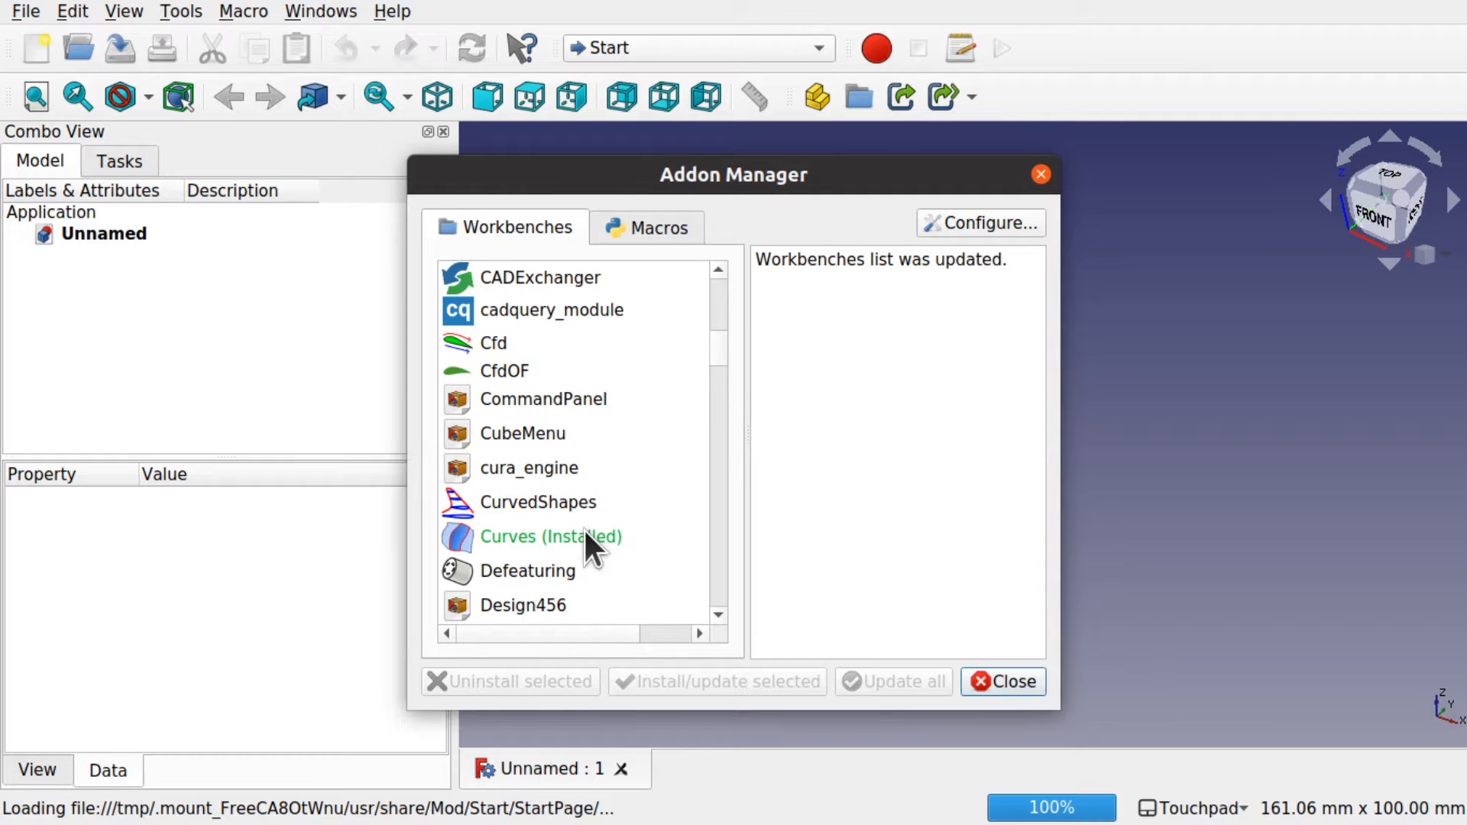
left_click(1028, 682)
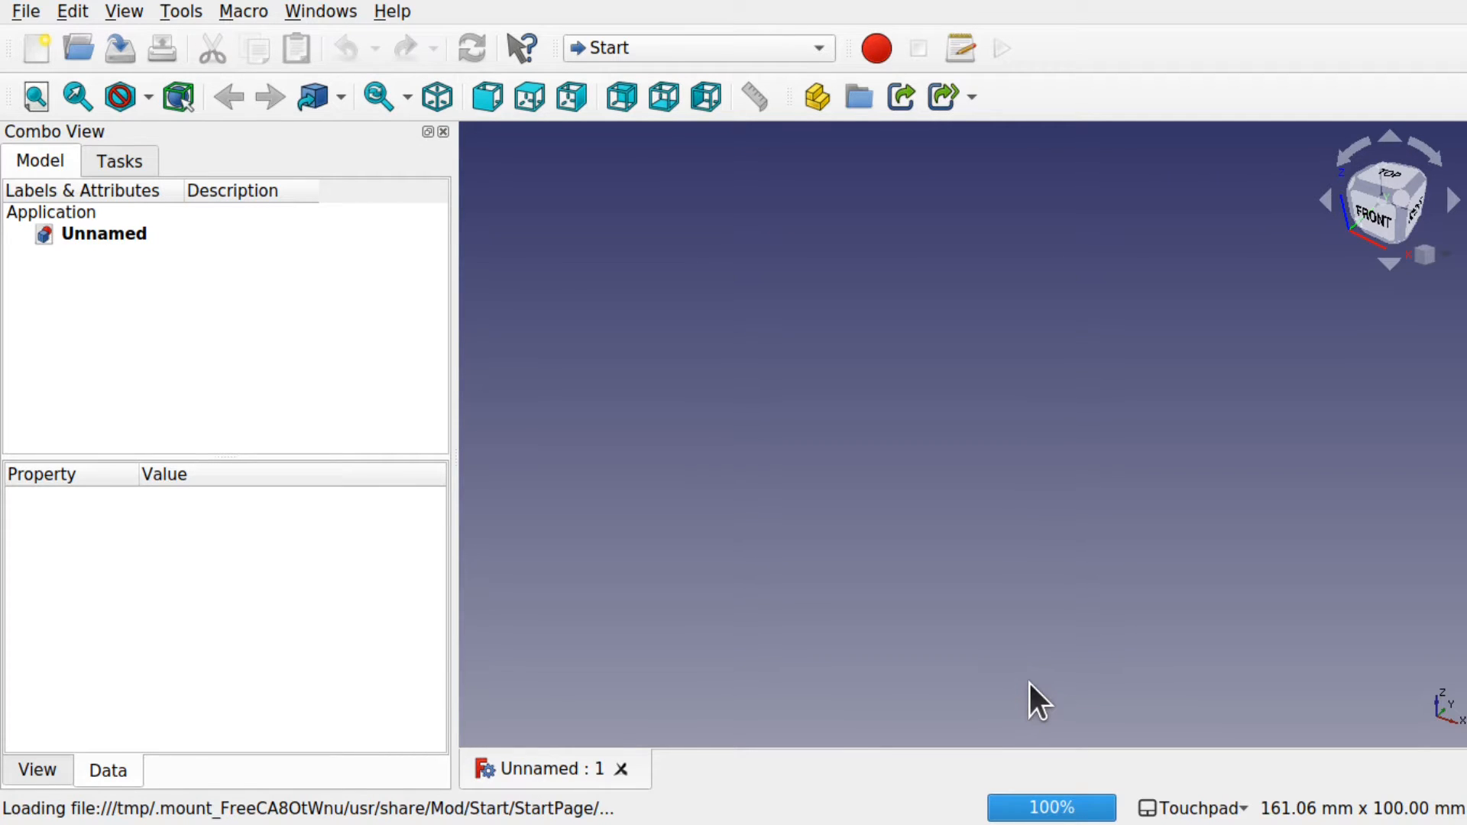
Create a new sketch on the XY-Plane in the Sketcher workbench
left_click(712, 41)
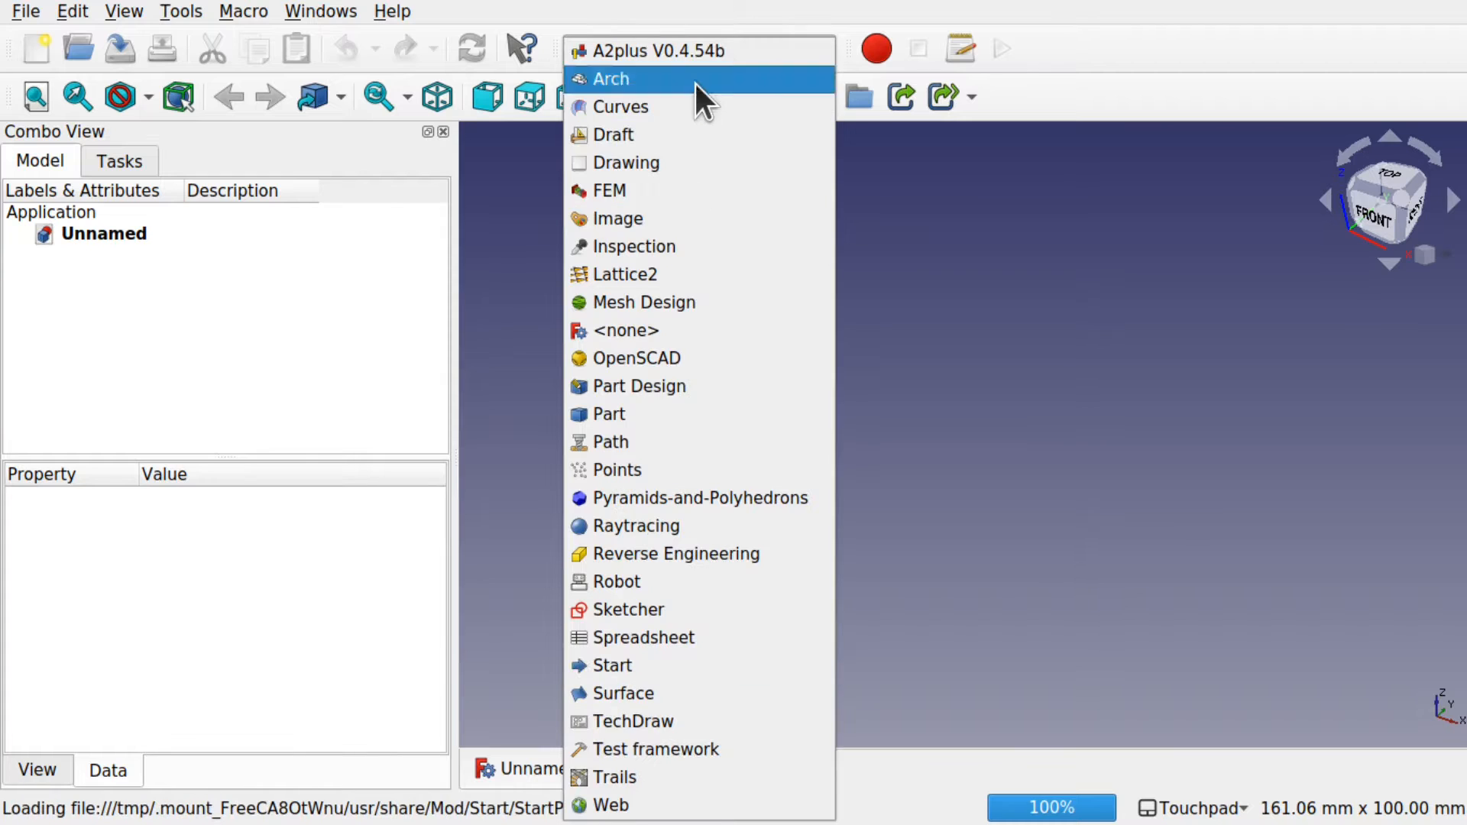
left_click(692, 610)
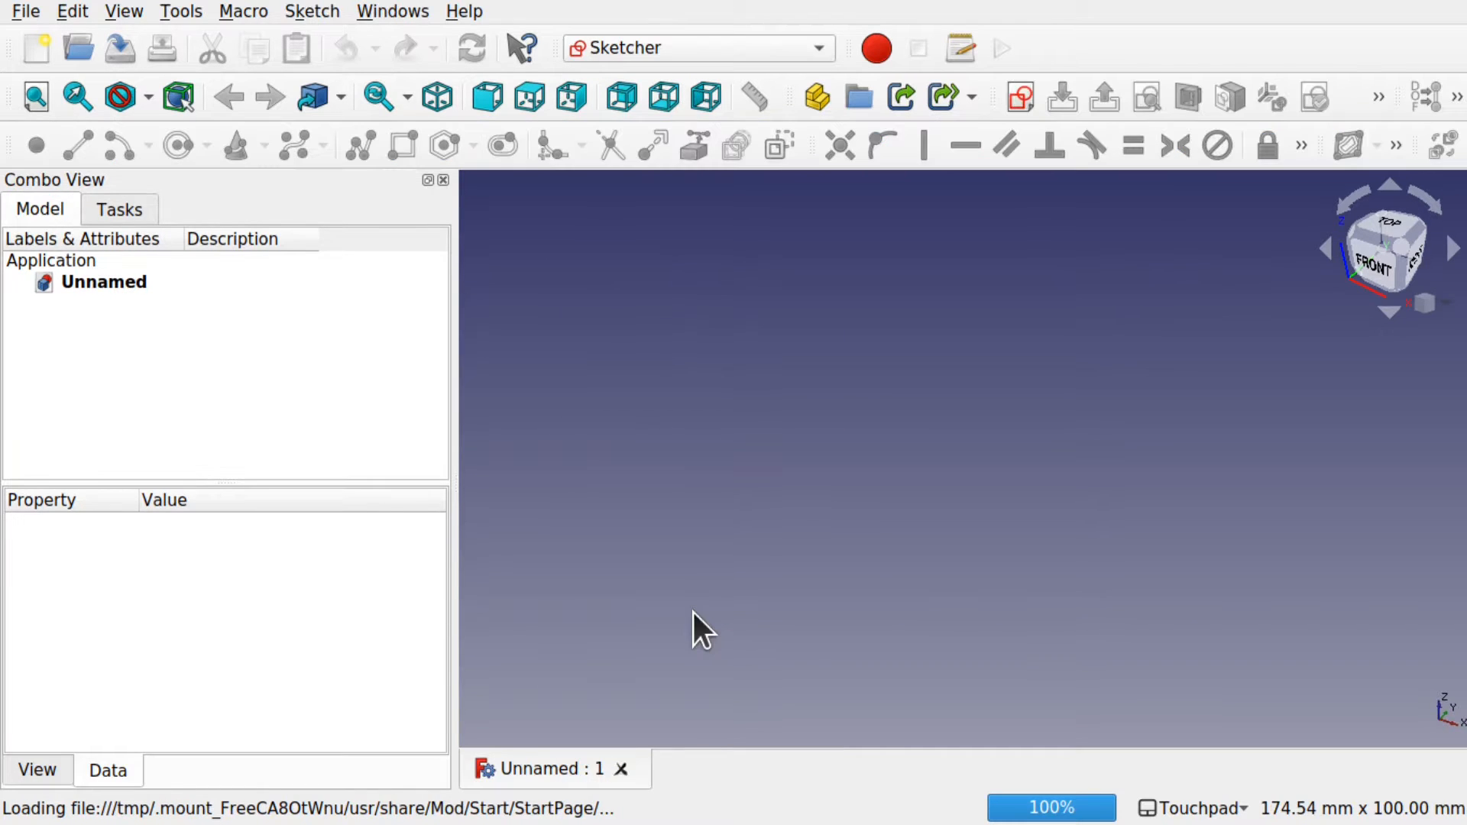
left_click(1027, 91)
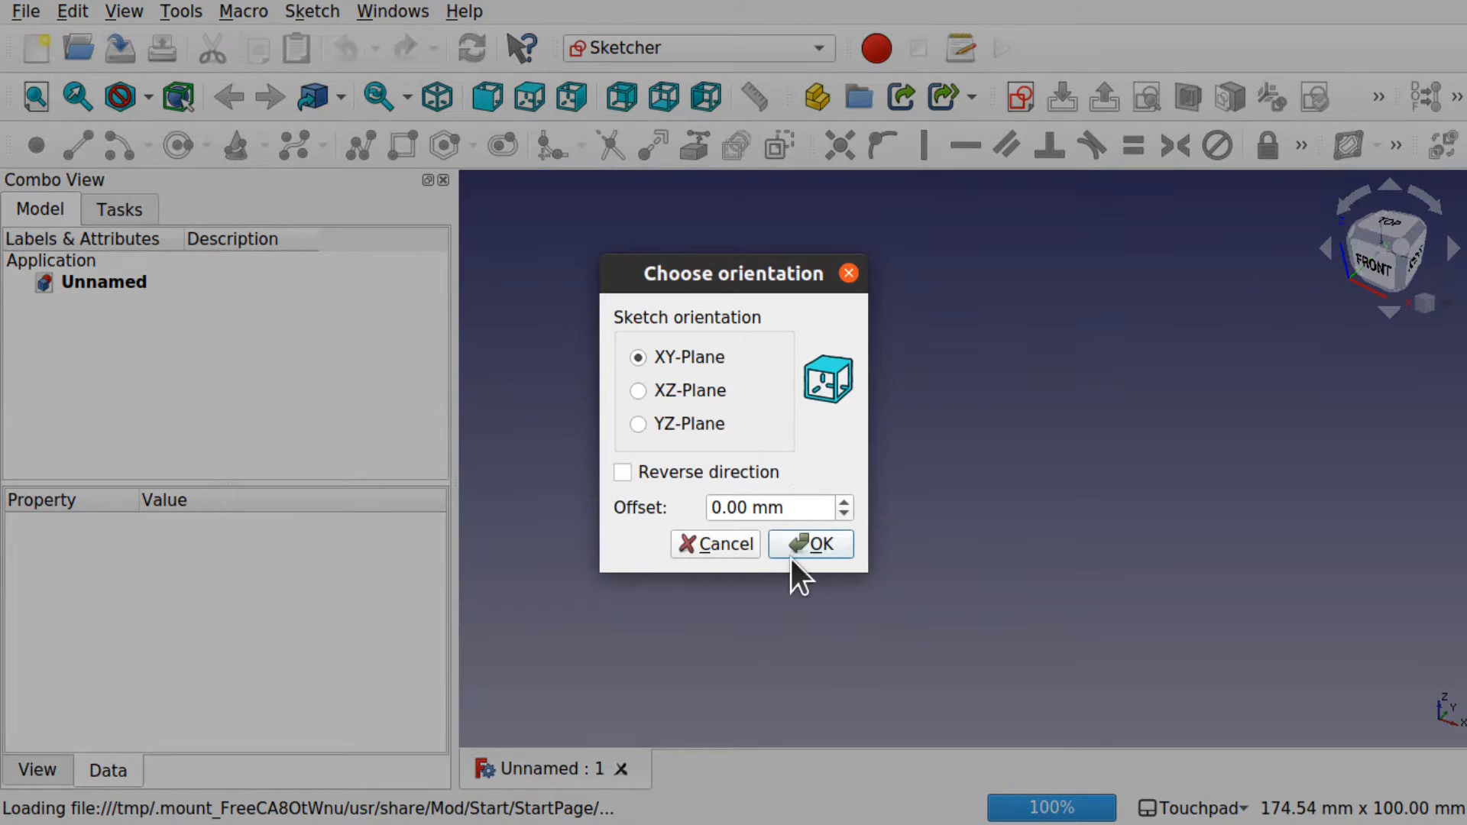
left_click(812, 547)
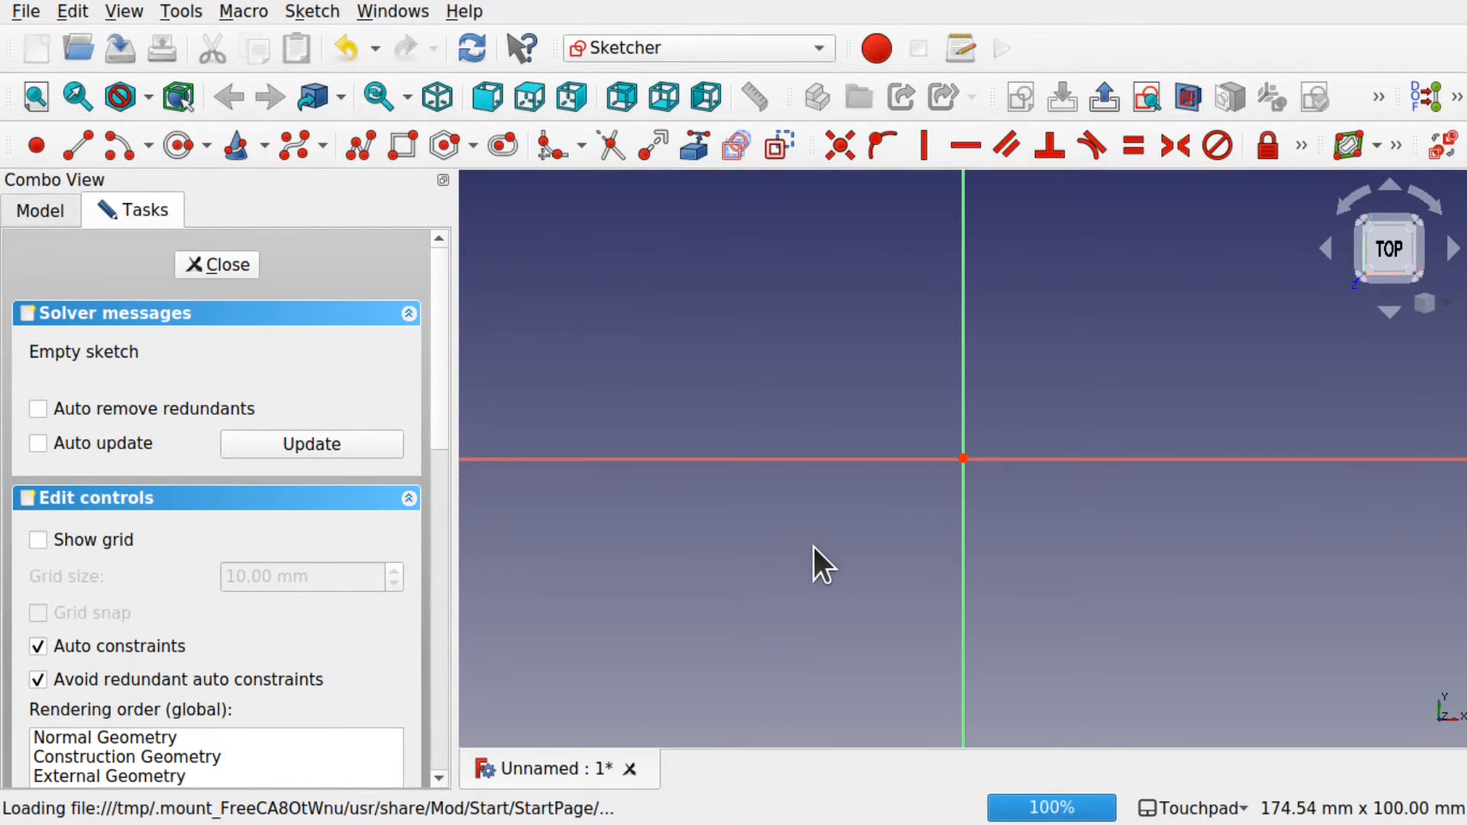
Draw two concentric circles centred on the origin, about 137 mm and about 104 mm in diameter
left_click(181, 144)
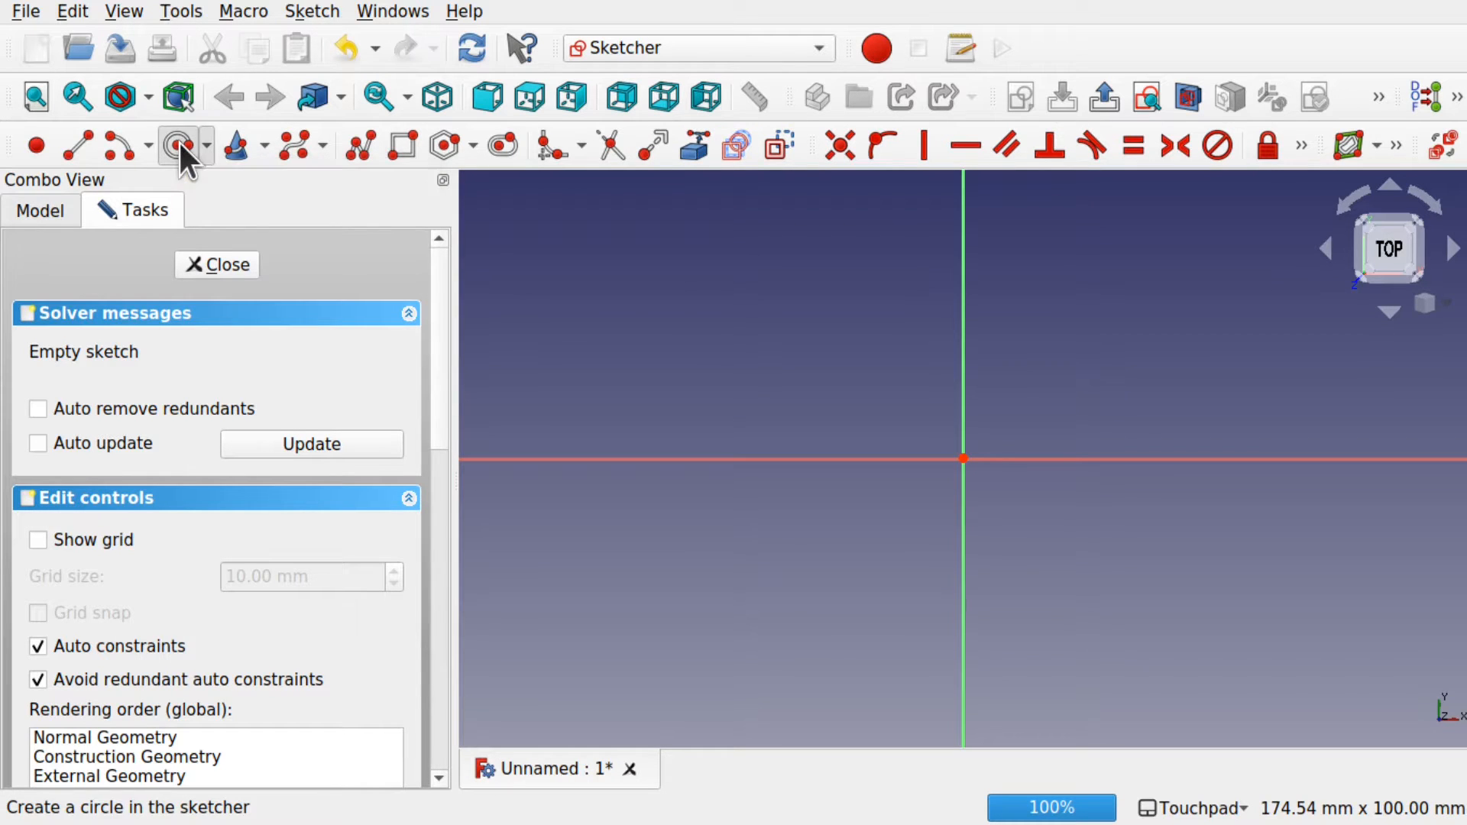
left_click(963, 458)
left_click(1337, 585)
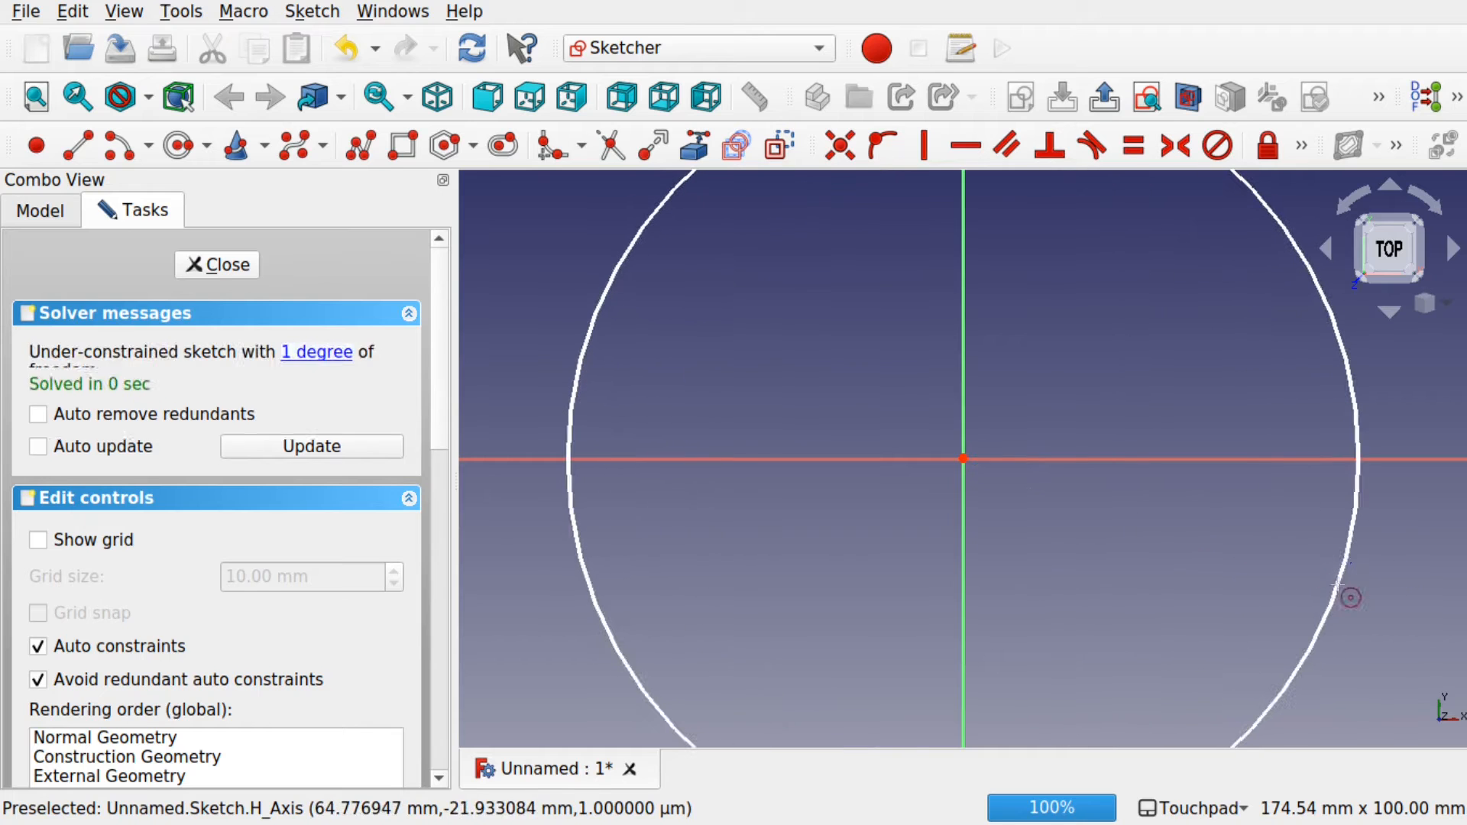
left_click(983, 467)
left_click(1238, 583)
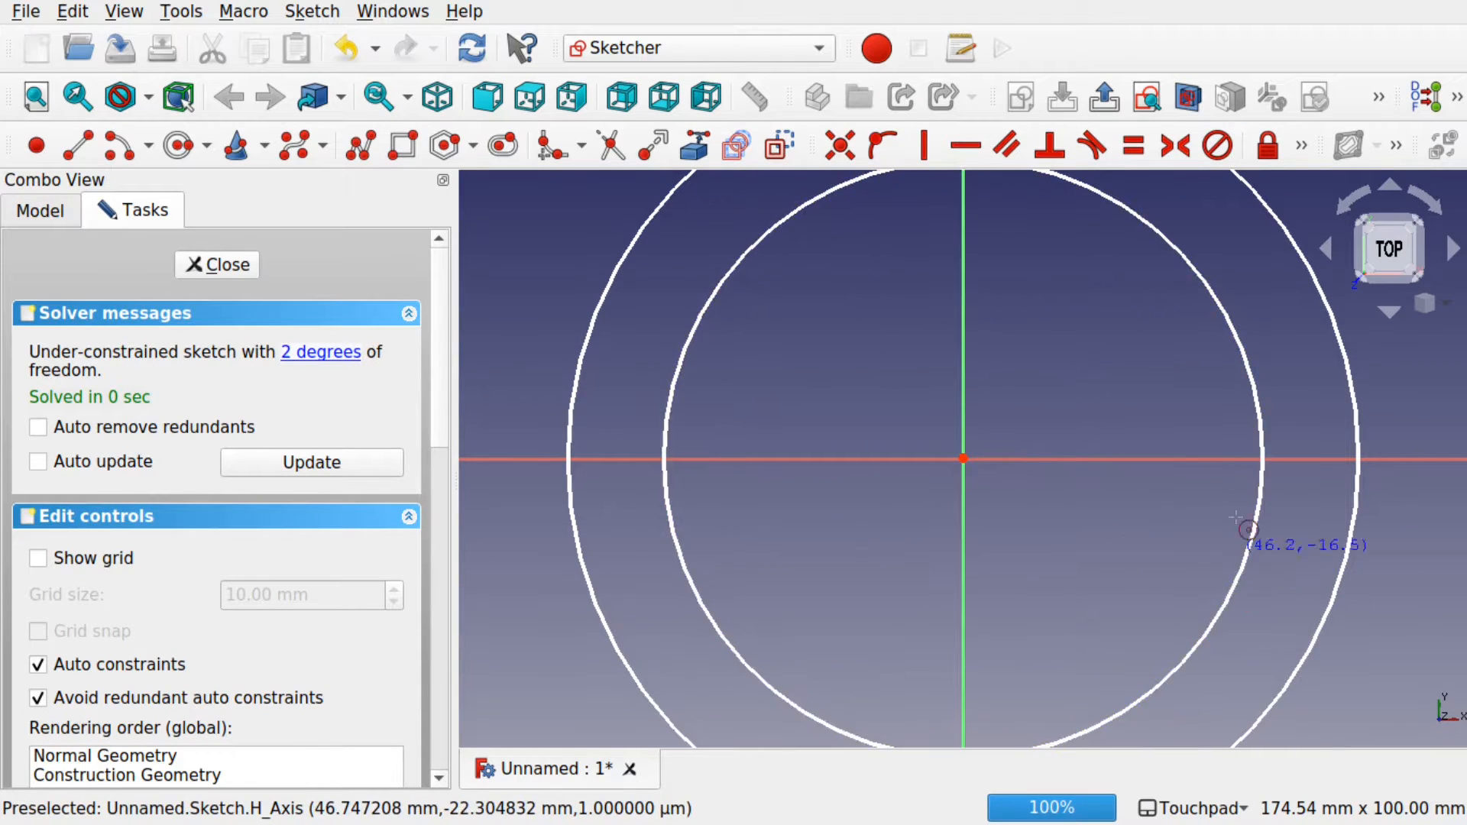
scroll(1088, 507, "down", 1)
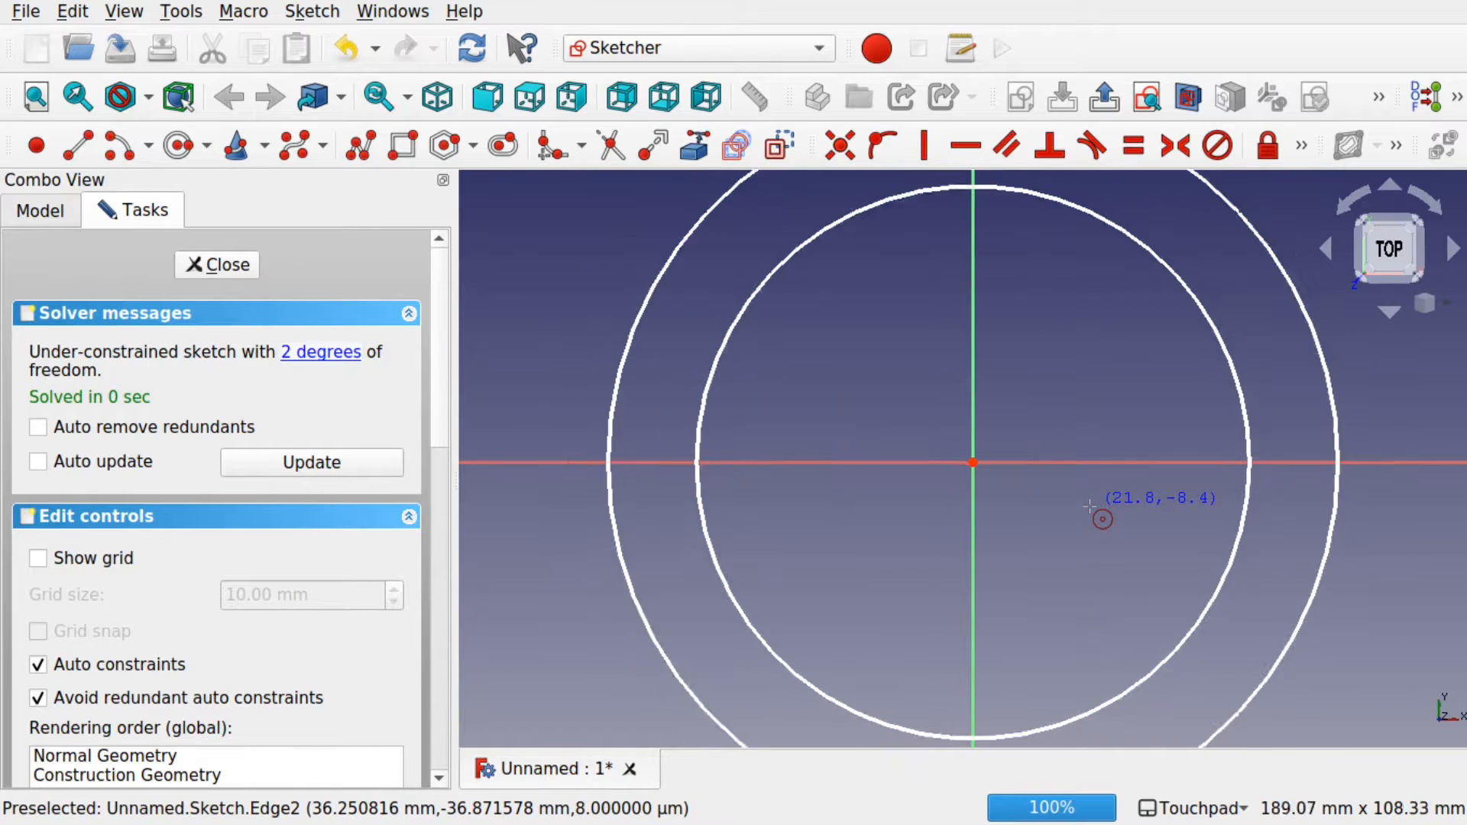
scroll(1088, 507, "down", 3)
key("Escape")
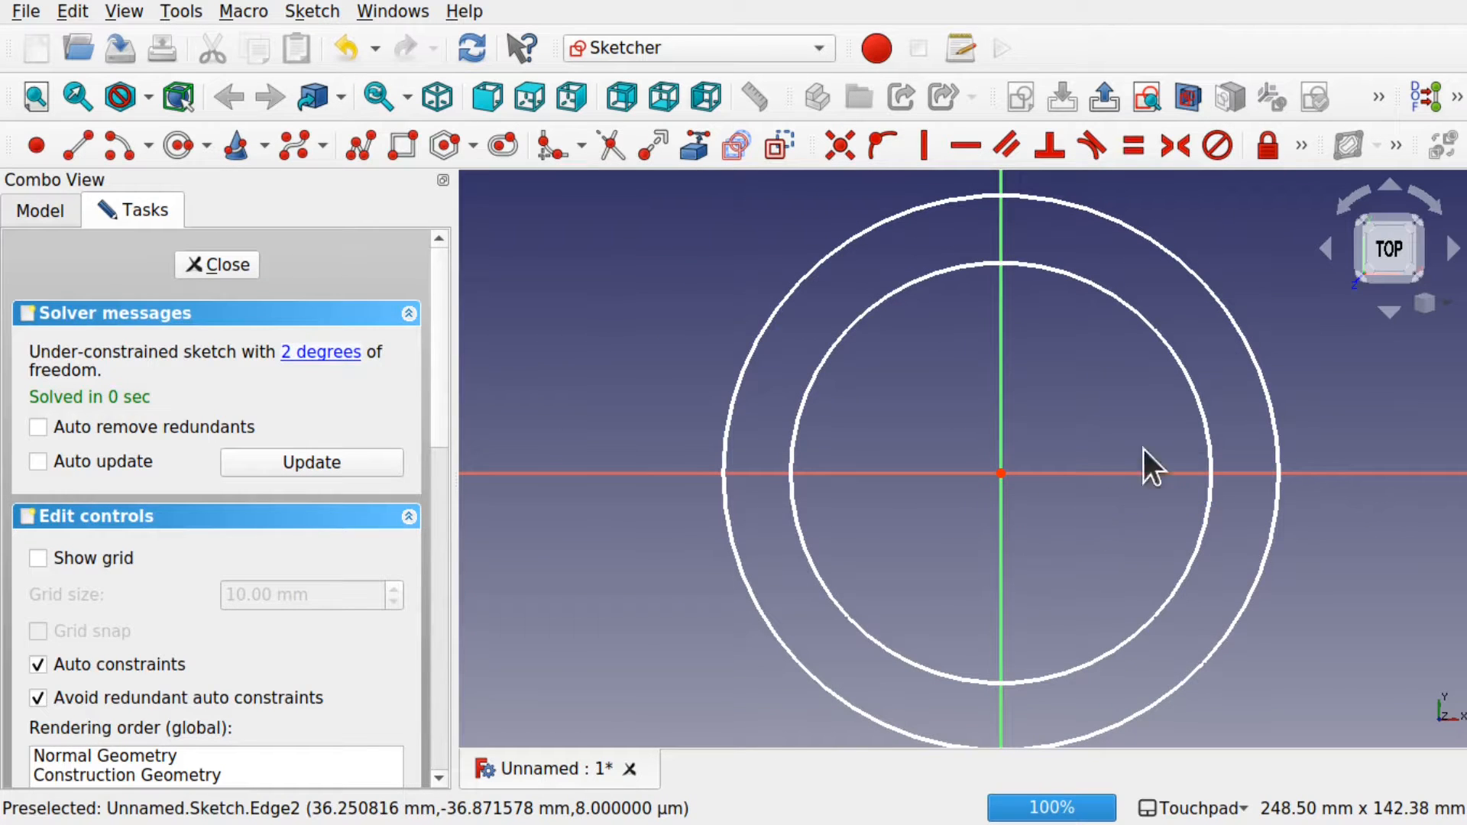
Constrain the outer circle's diameter to 150 mm
left_click(1272, 393)
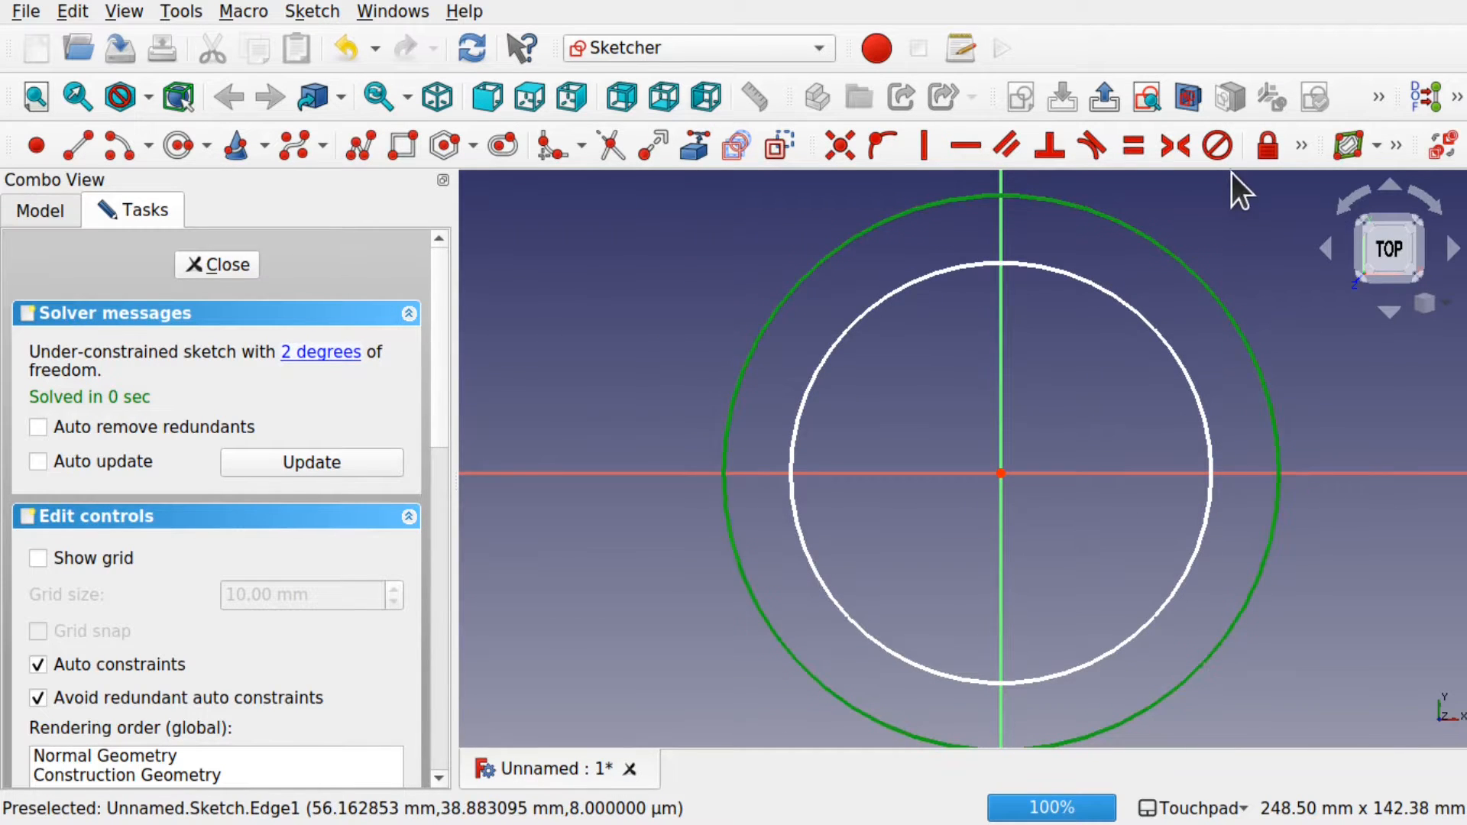
left_click(1300, 150)
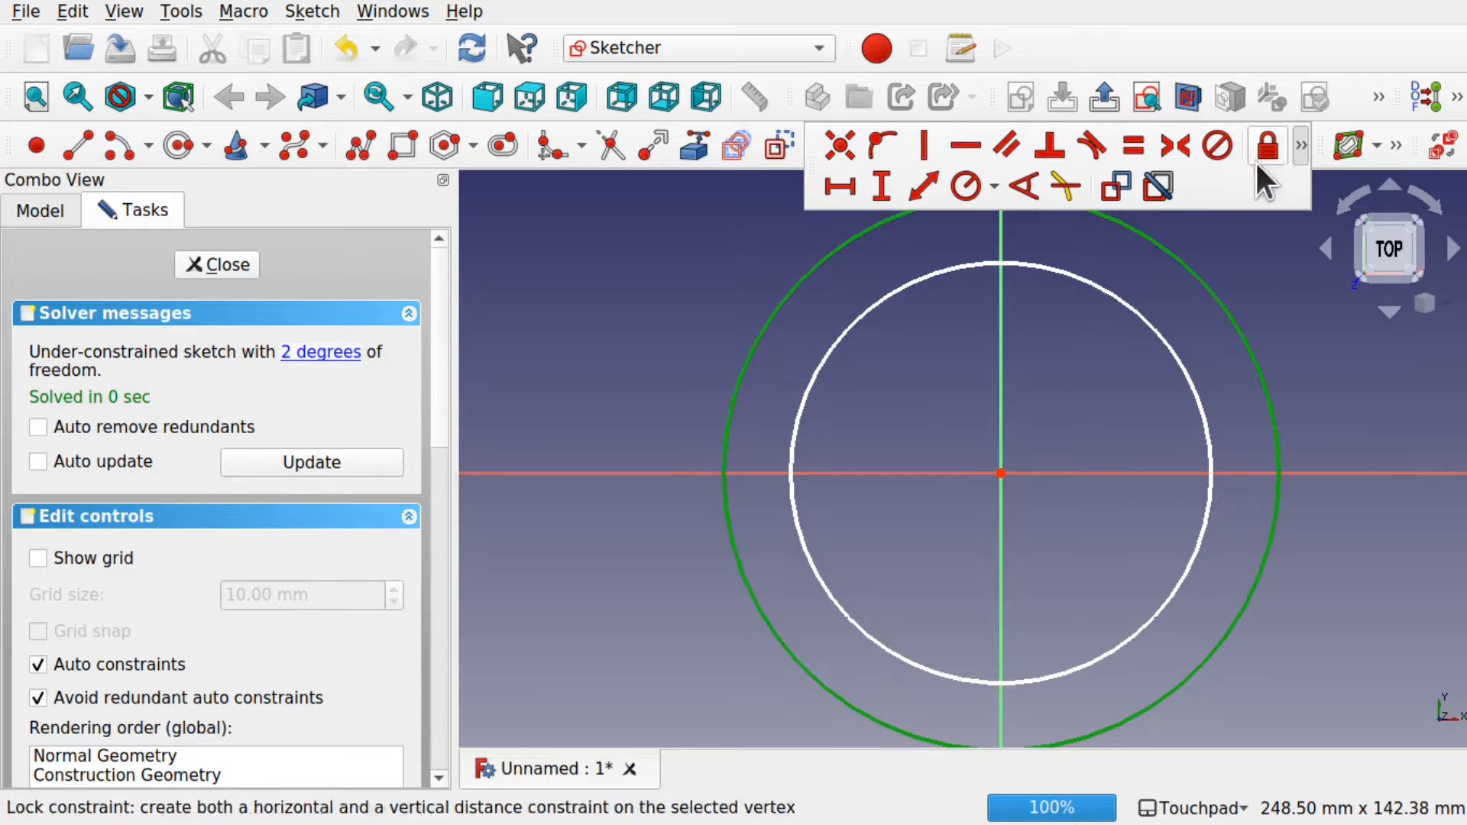
left_click(1299, 144)
left_click(994, 187)
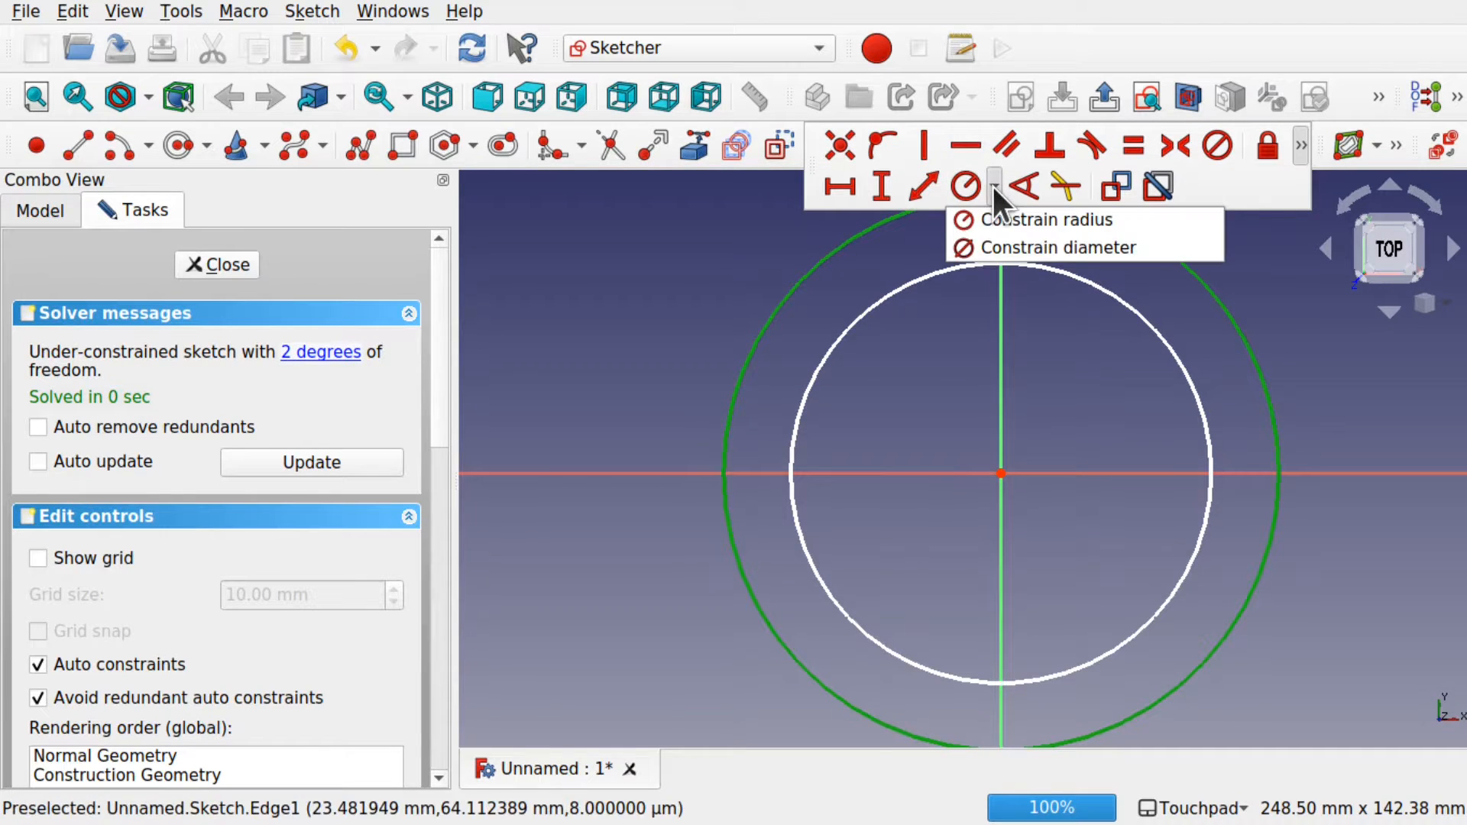
left_click(1019, 246)
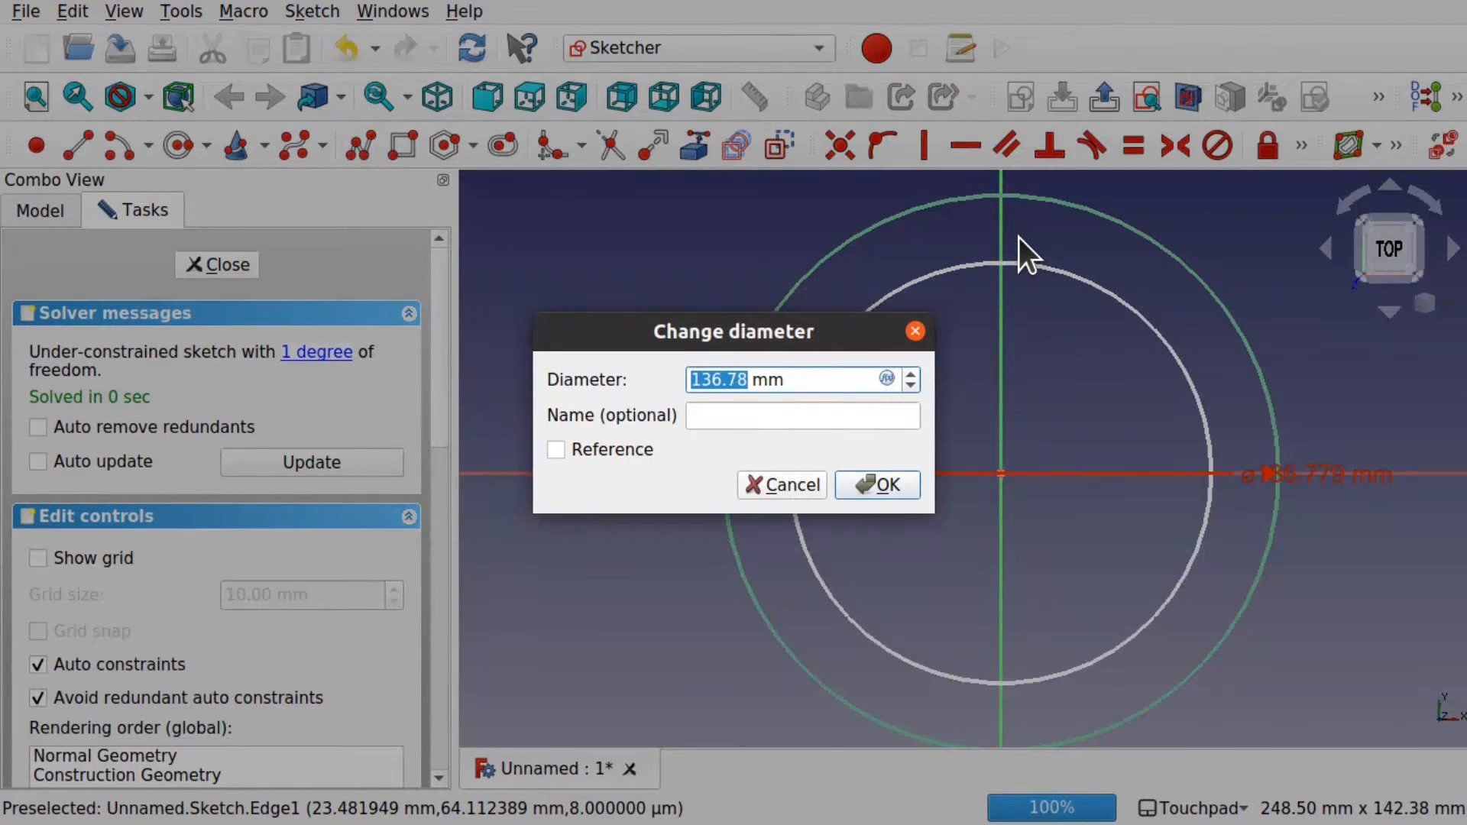
type("150")
key("Return")
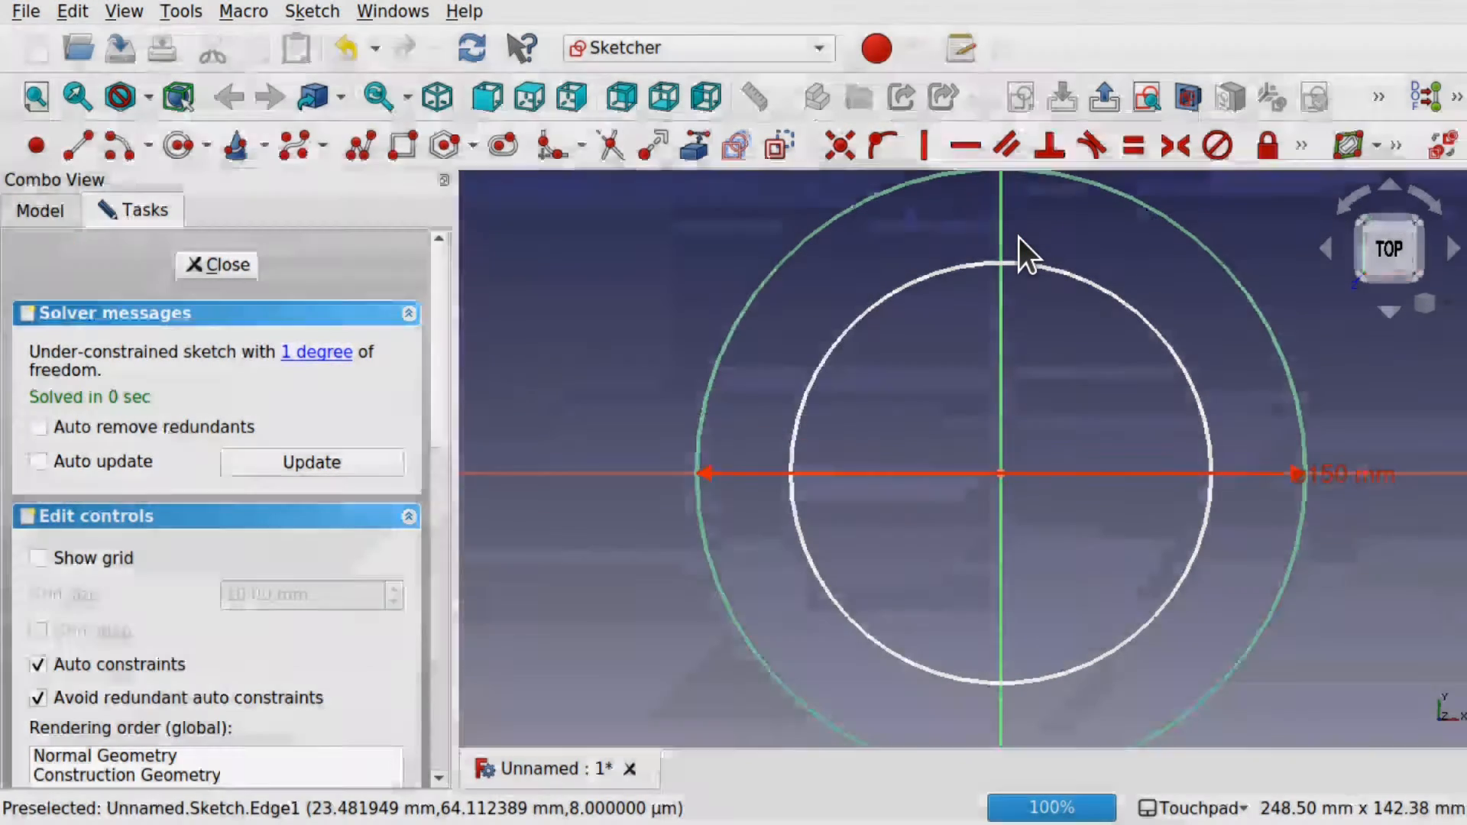
Constrain the inner circle's diameter to 100 mm and close the sketch
left_click(1304, 156)
left_click(969, 192)
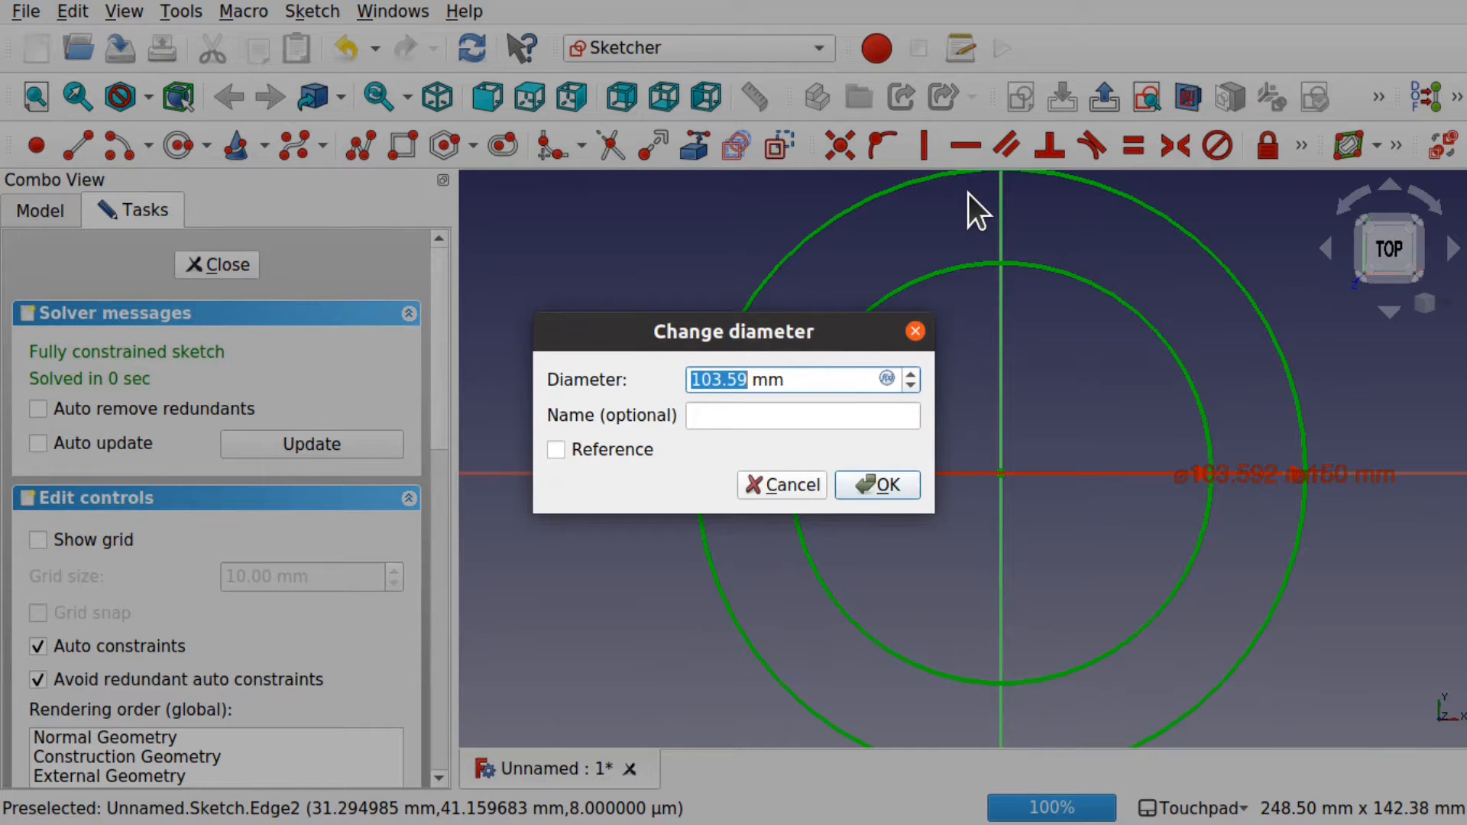
type("100")
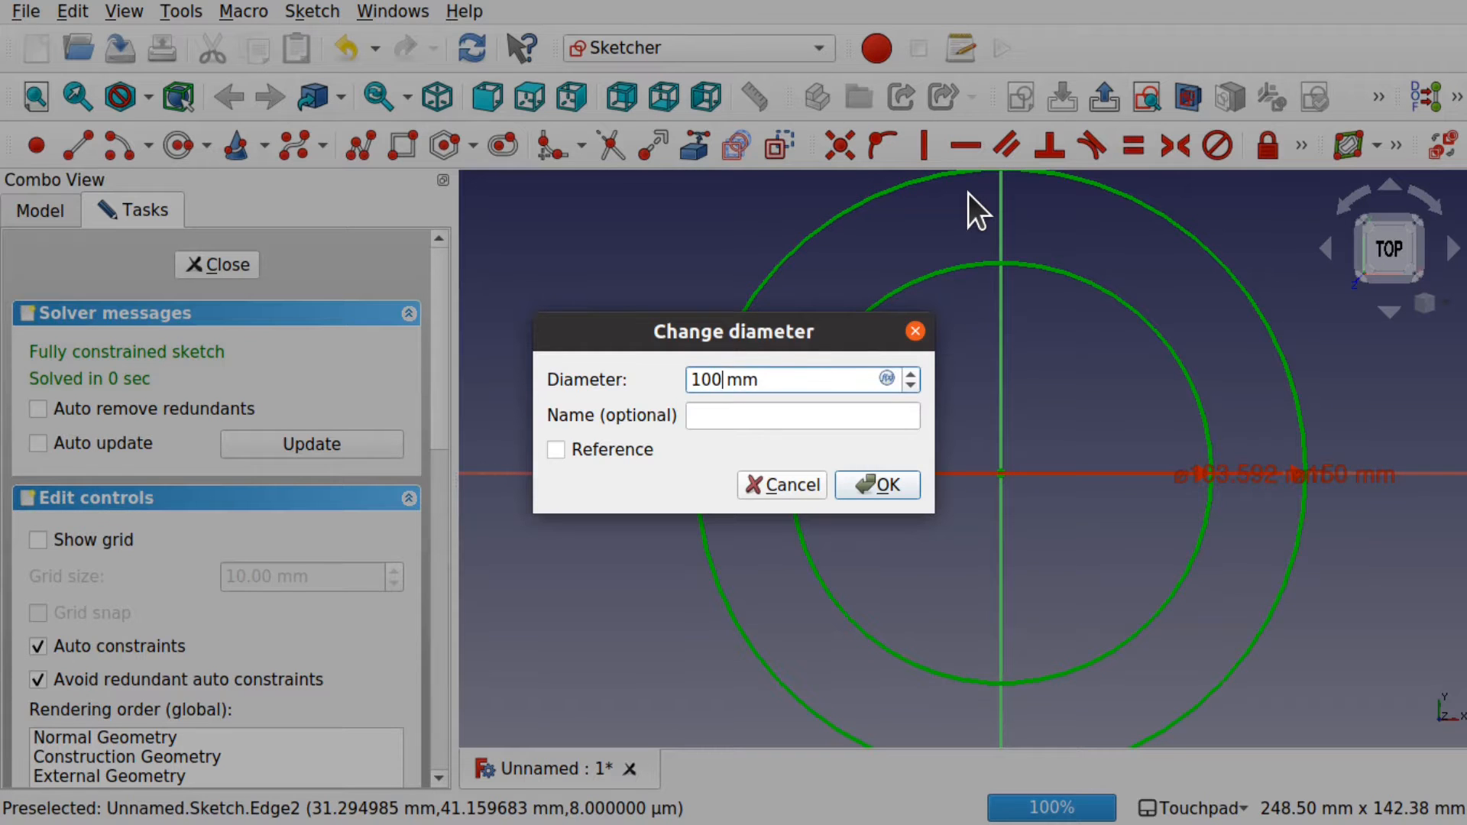
key("Return")
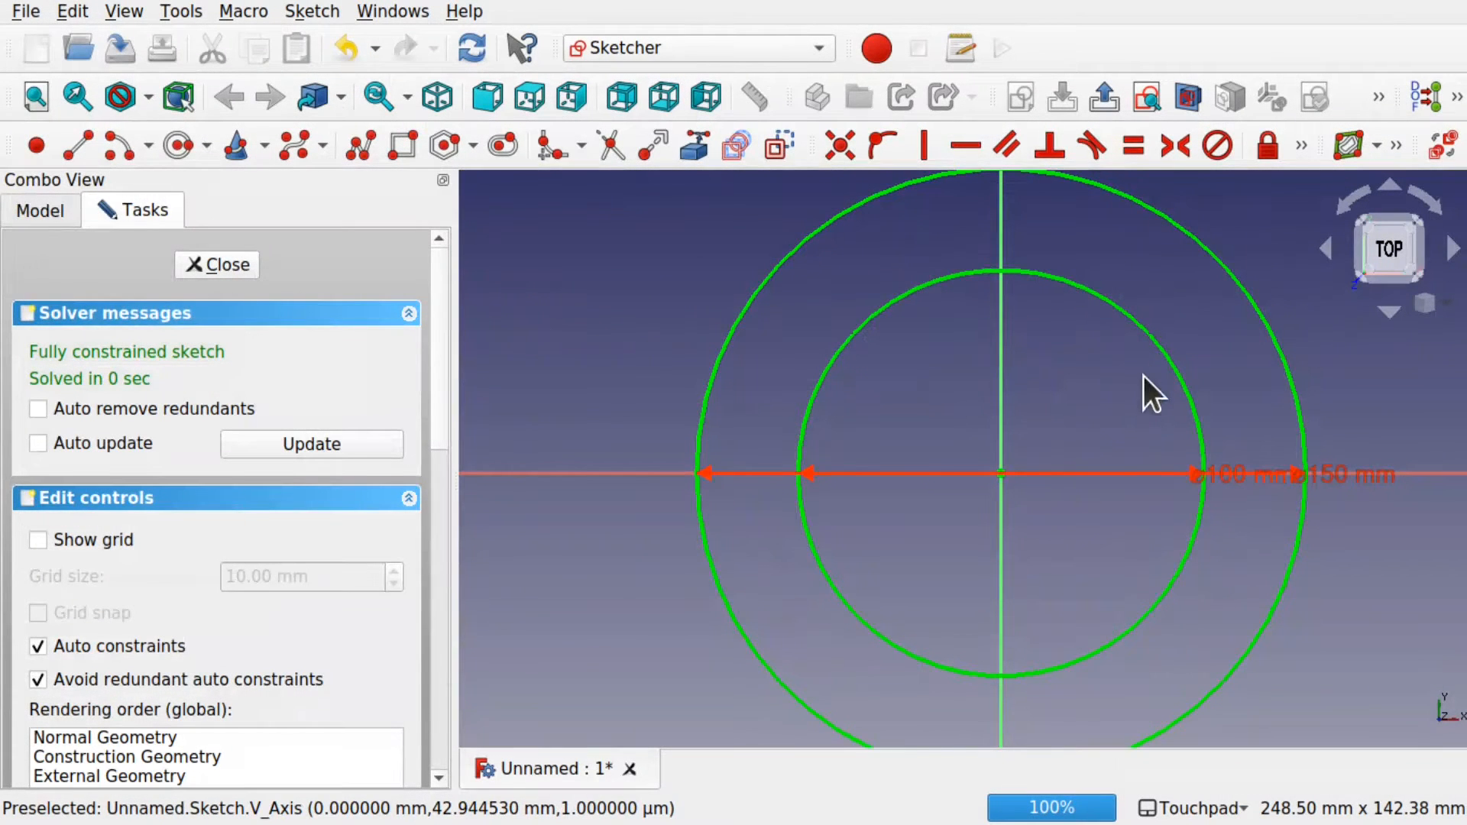
left_click(209, 268)
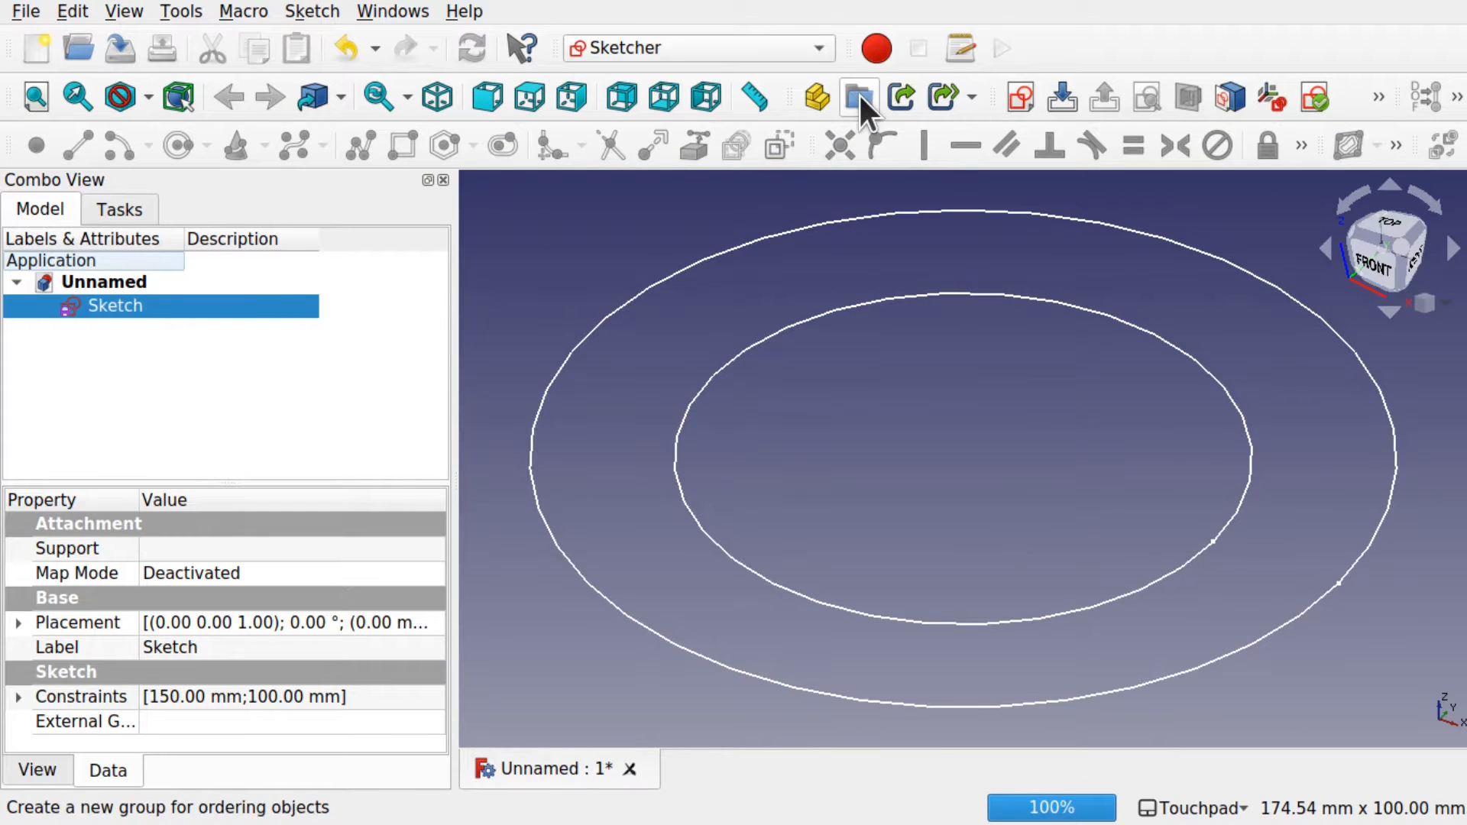
Extrude the ring sketch 3 mm along its normal in the Part workbench
left_click(796, 43)
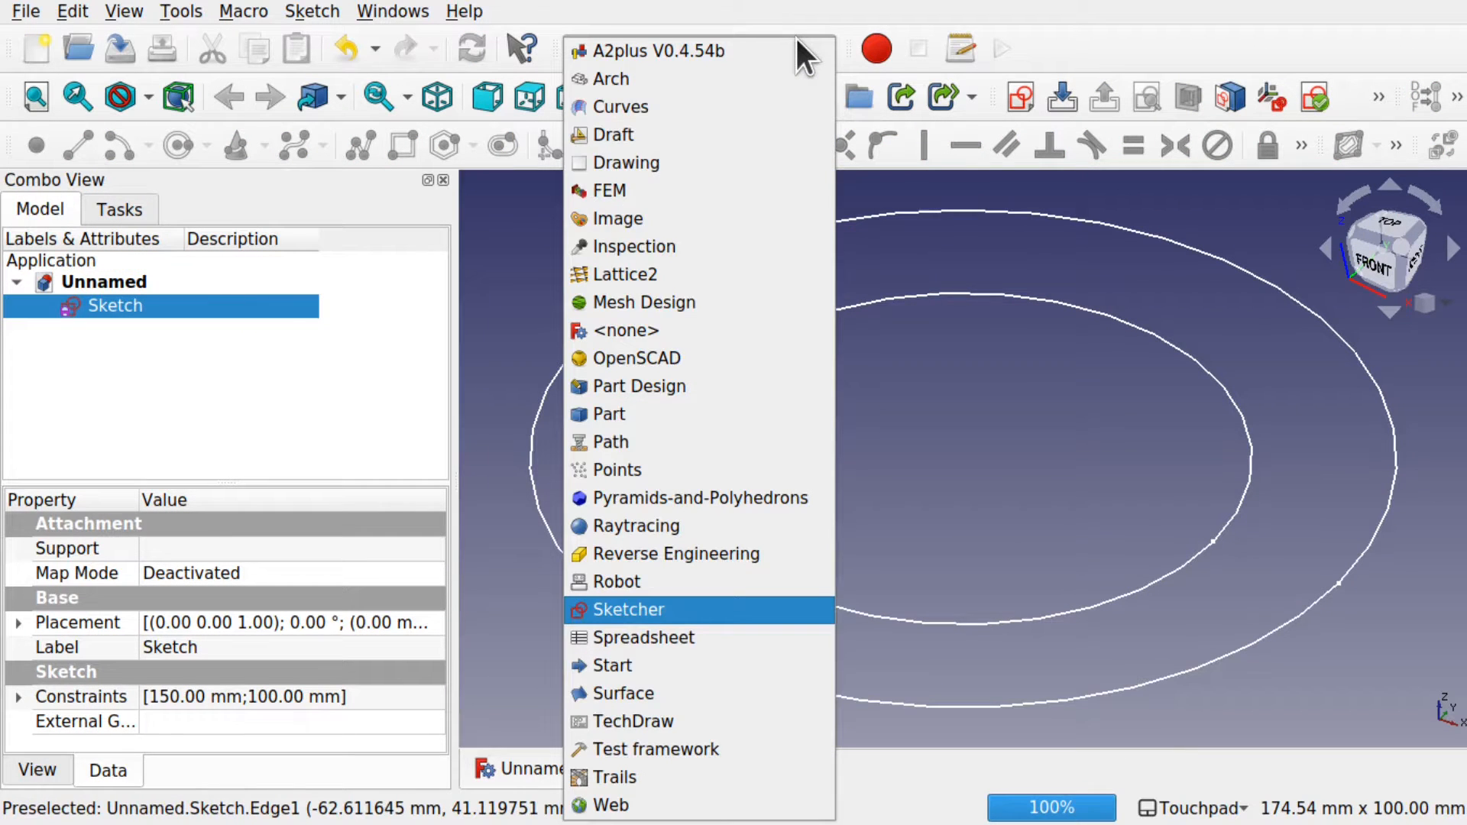
left_click(662, 417)
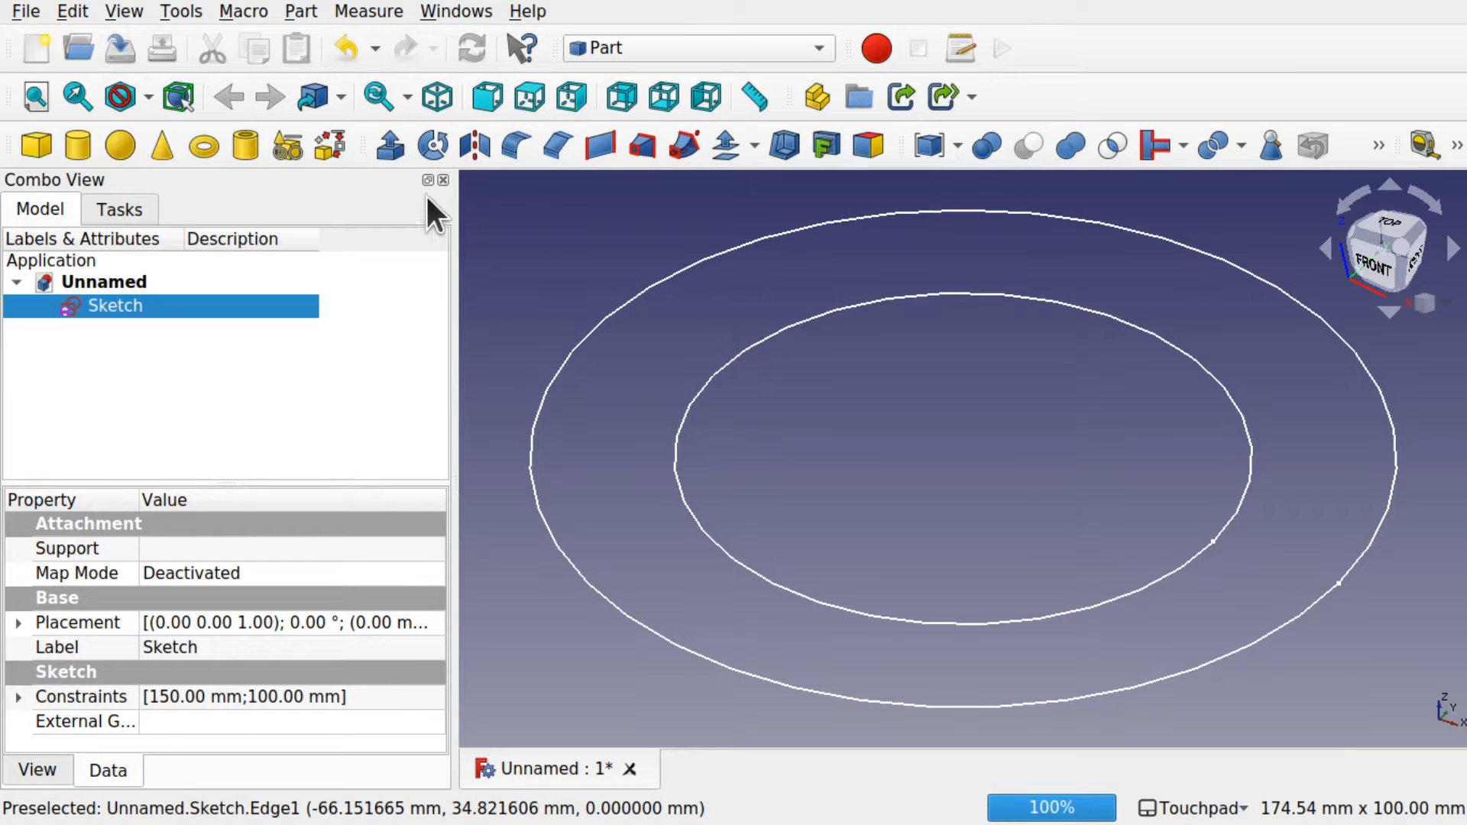
left_click(395, 150)
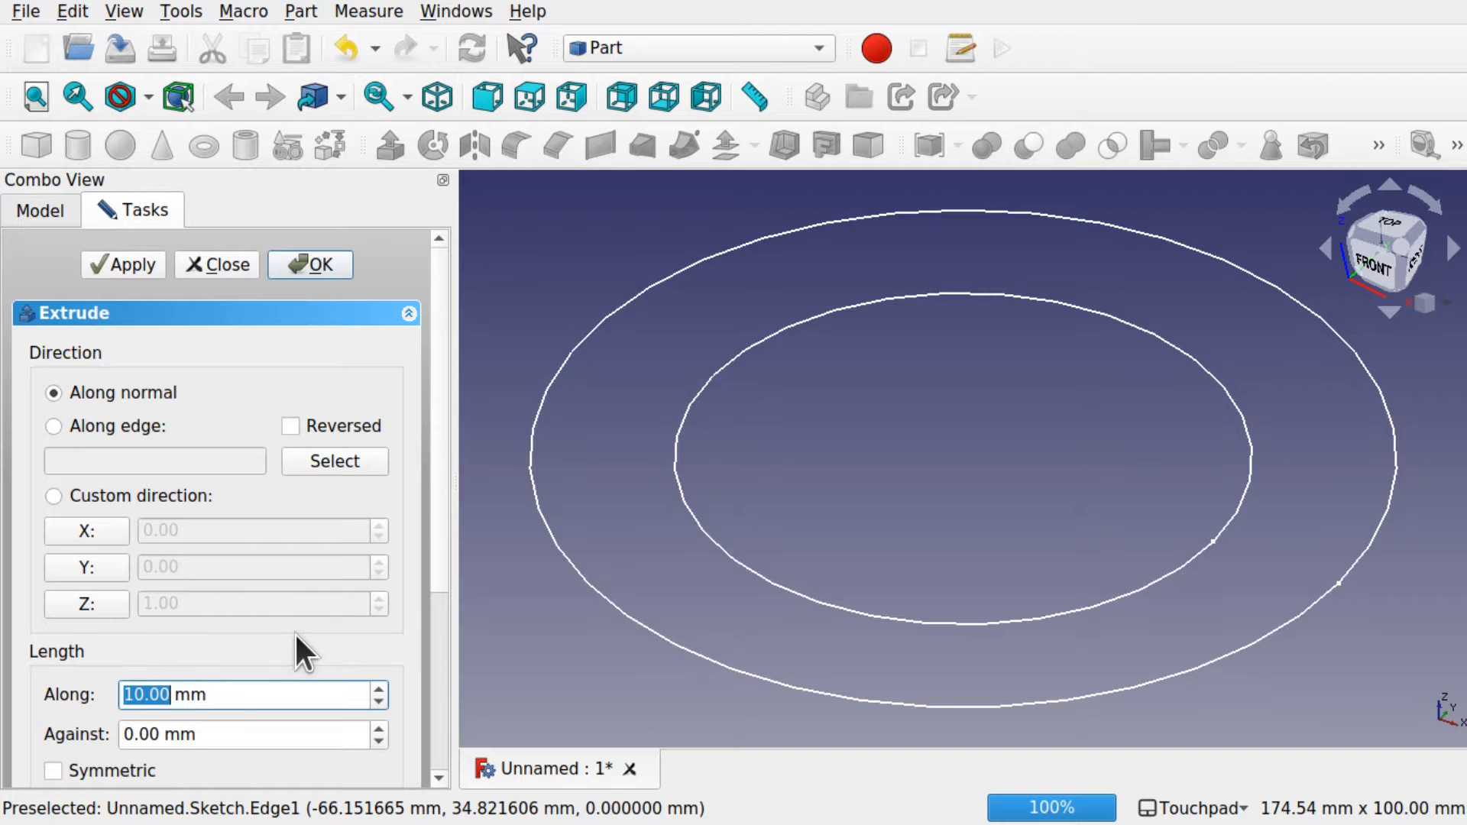
type("3")
key("Return")
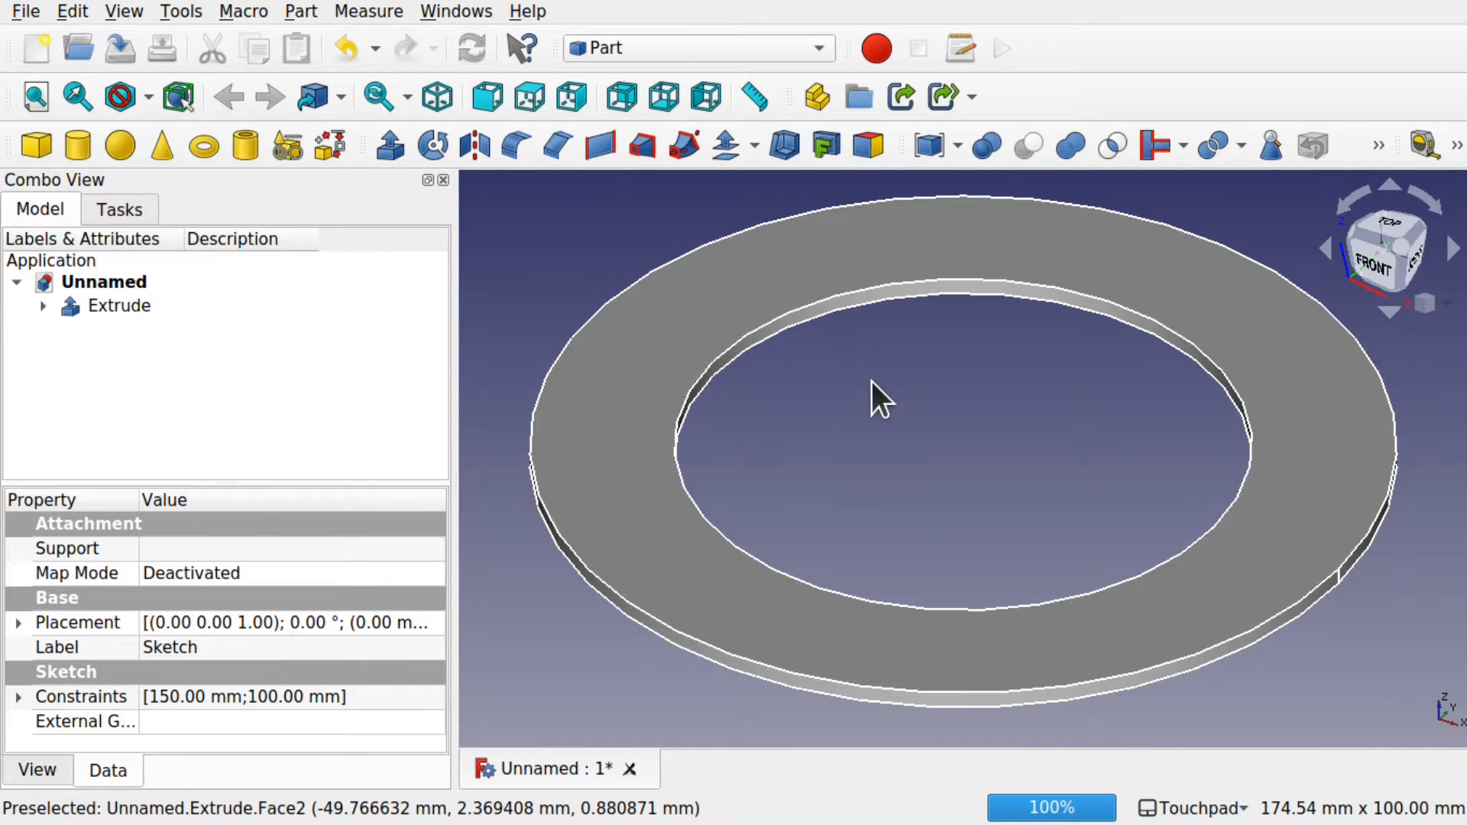
left_click(871, 382)
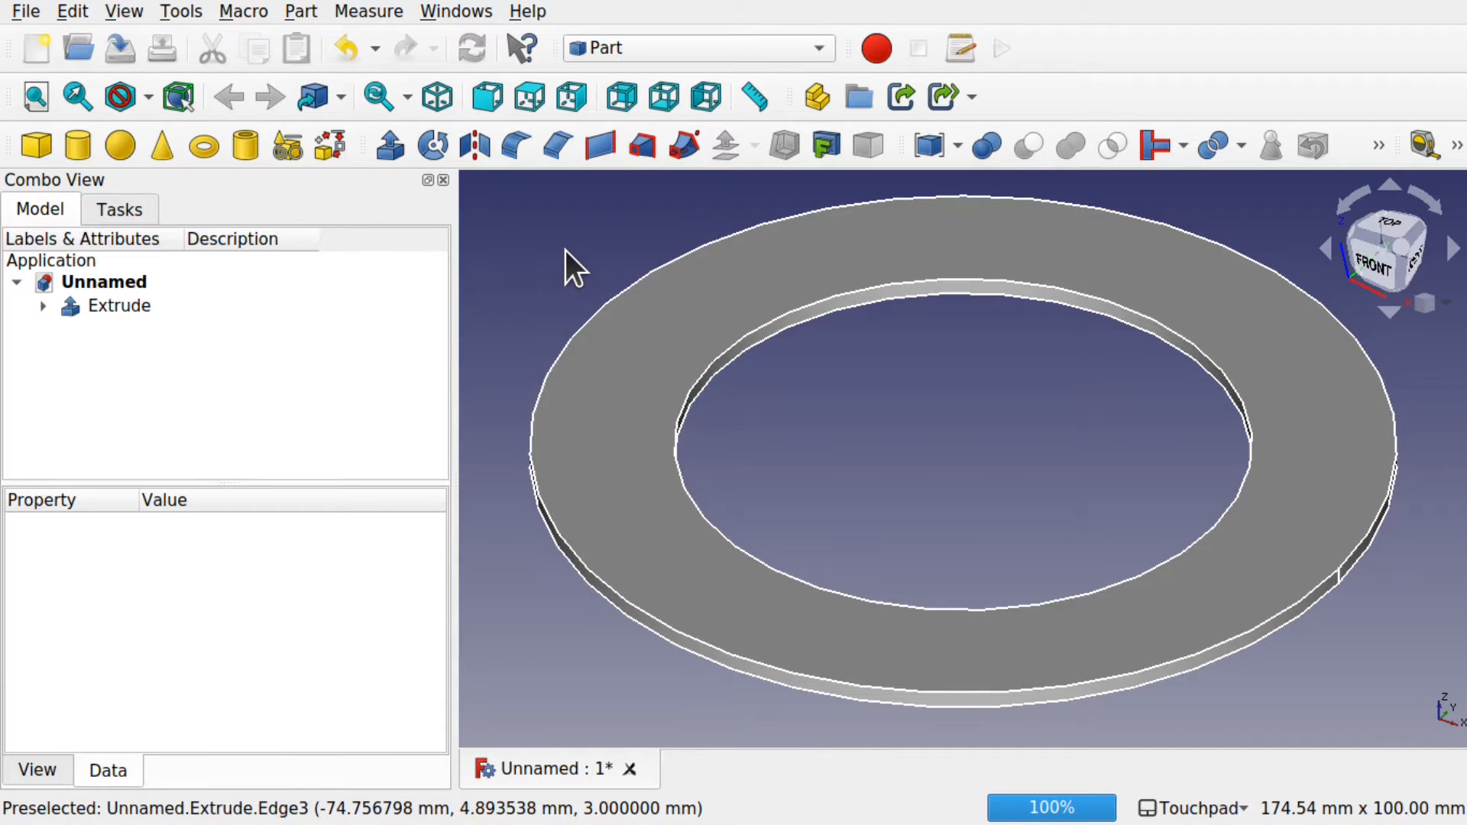
Create a sketch-on-surface mapping on the ring's upper face in the Curves workbench
left_click(674, 46)
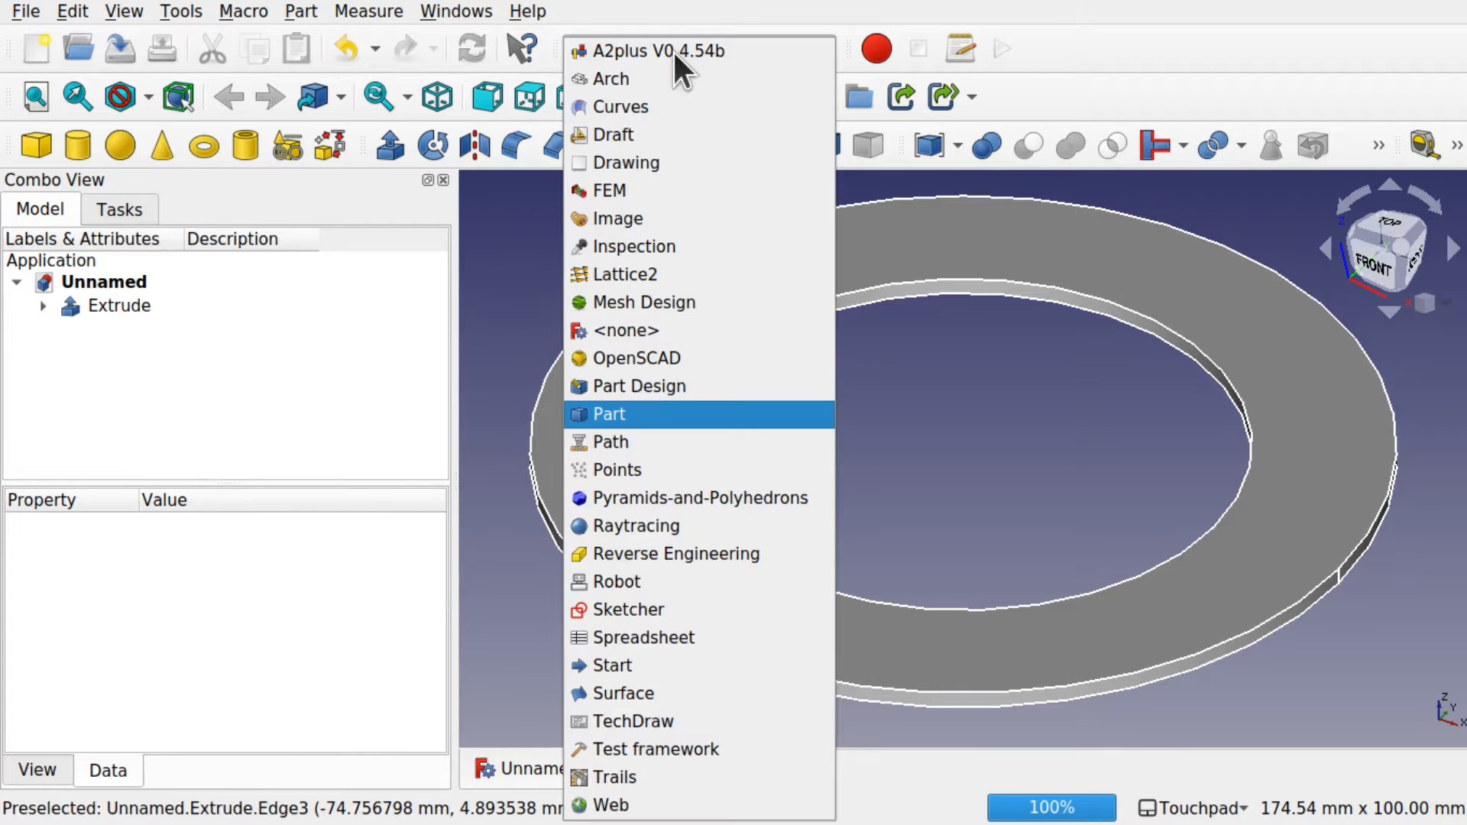
left_click(670, 107)
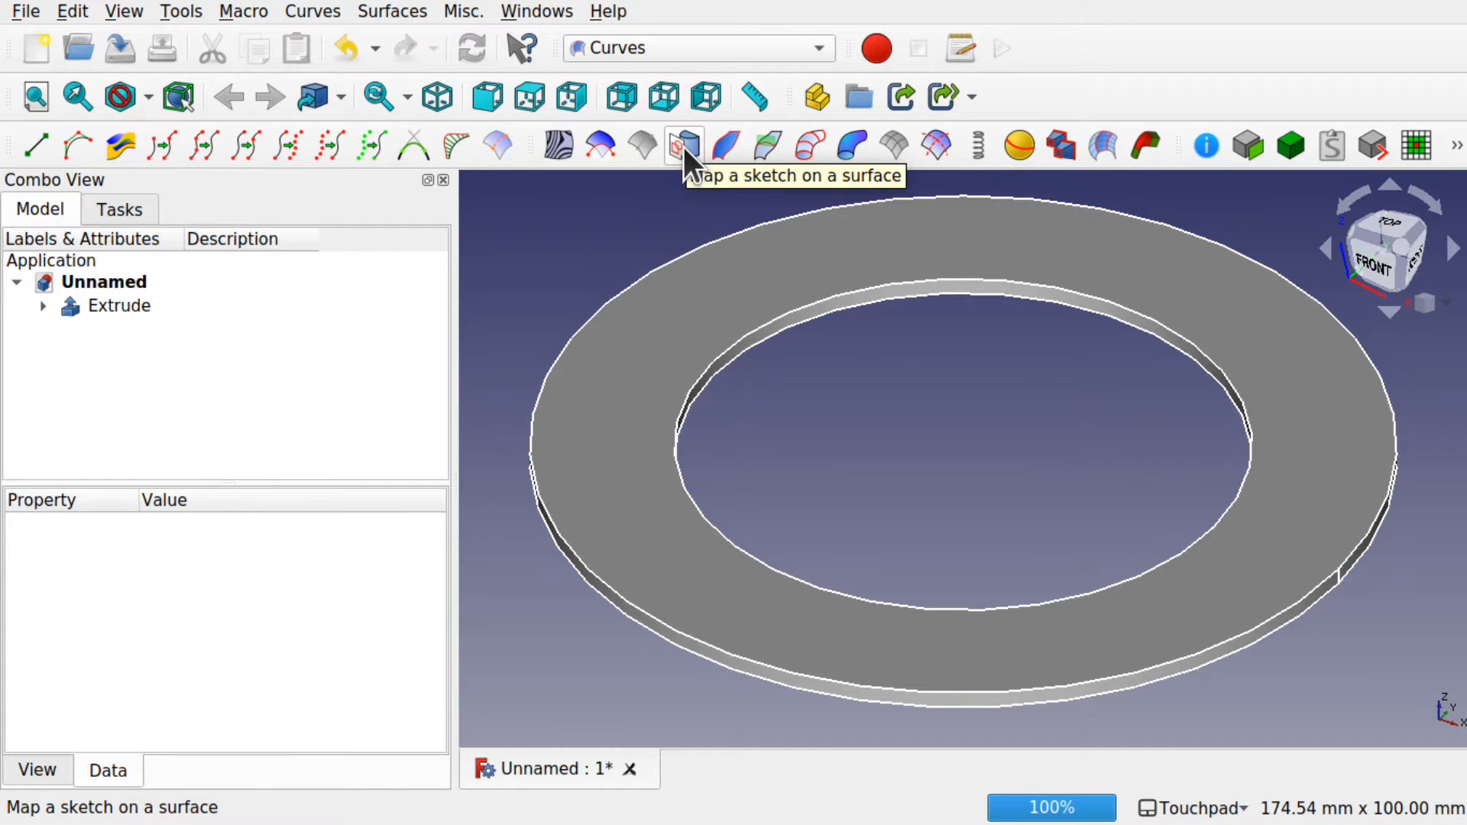
left_click(677, 315)
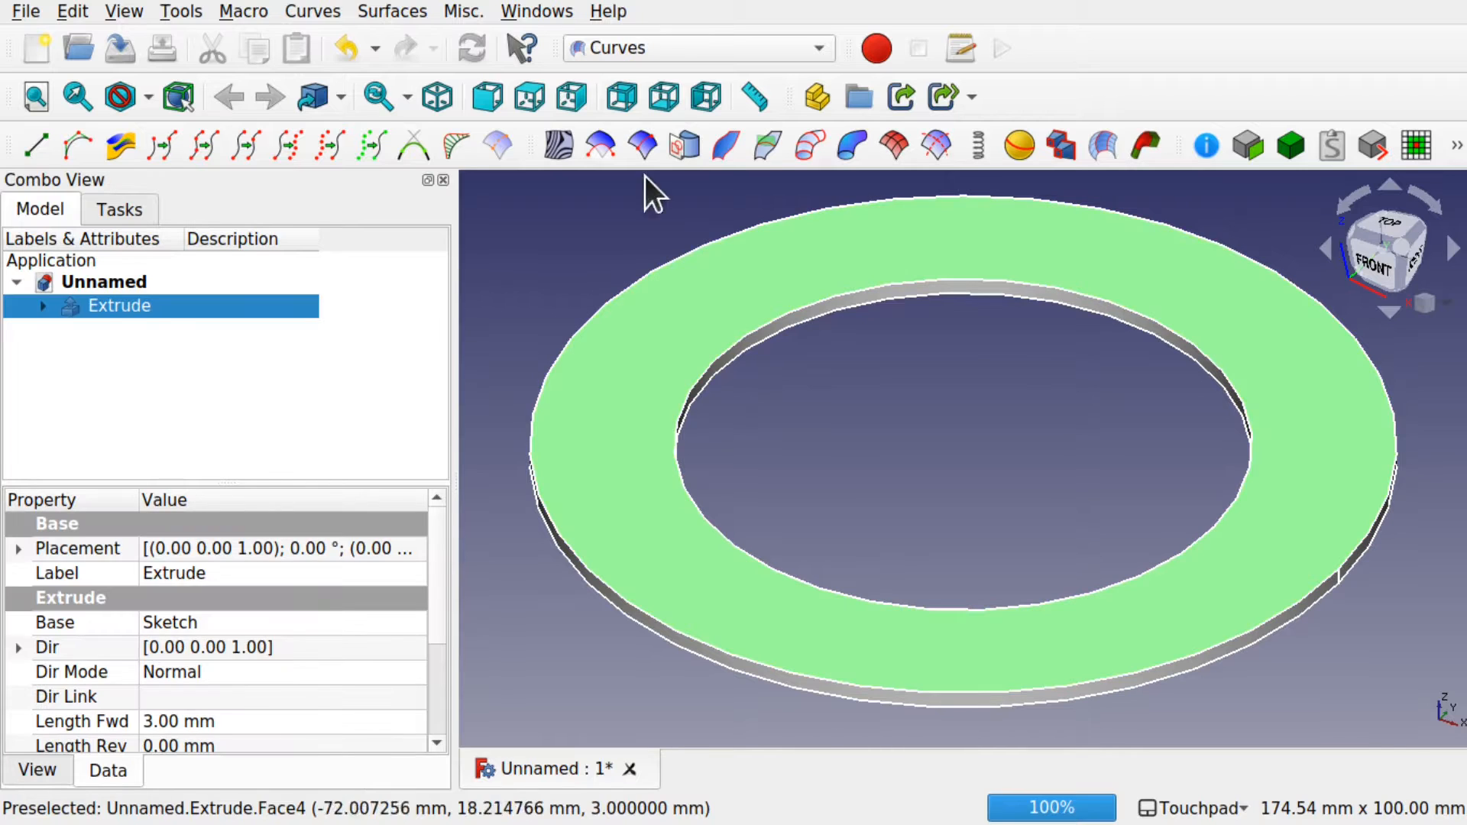
left_click(682, 143)
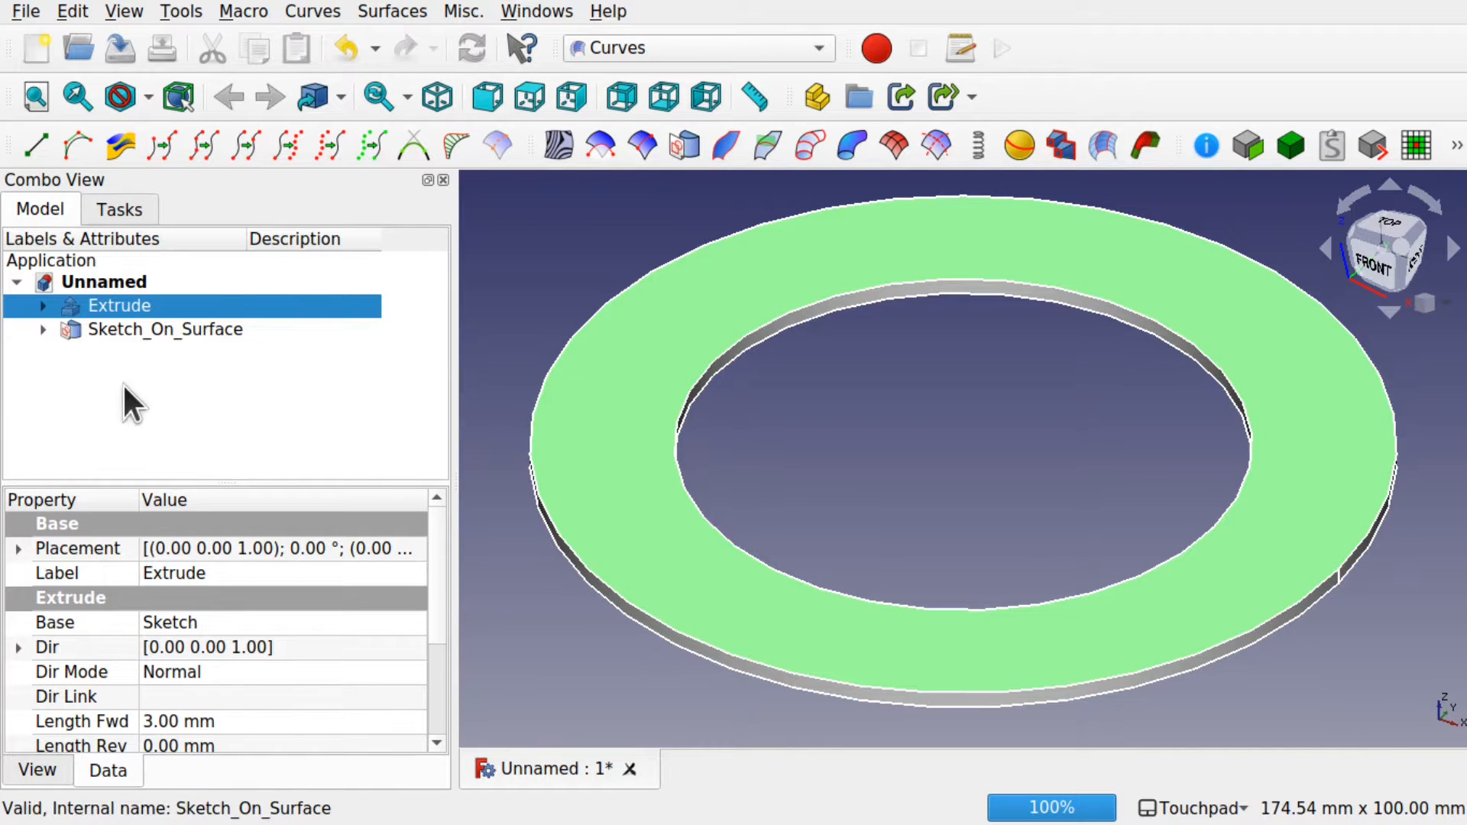
Open the Mapped_Sketch of the surface mapping for editing and hide the ring extrusion
left_click(118, 330)
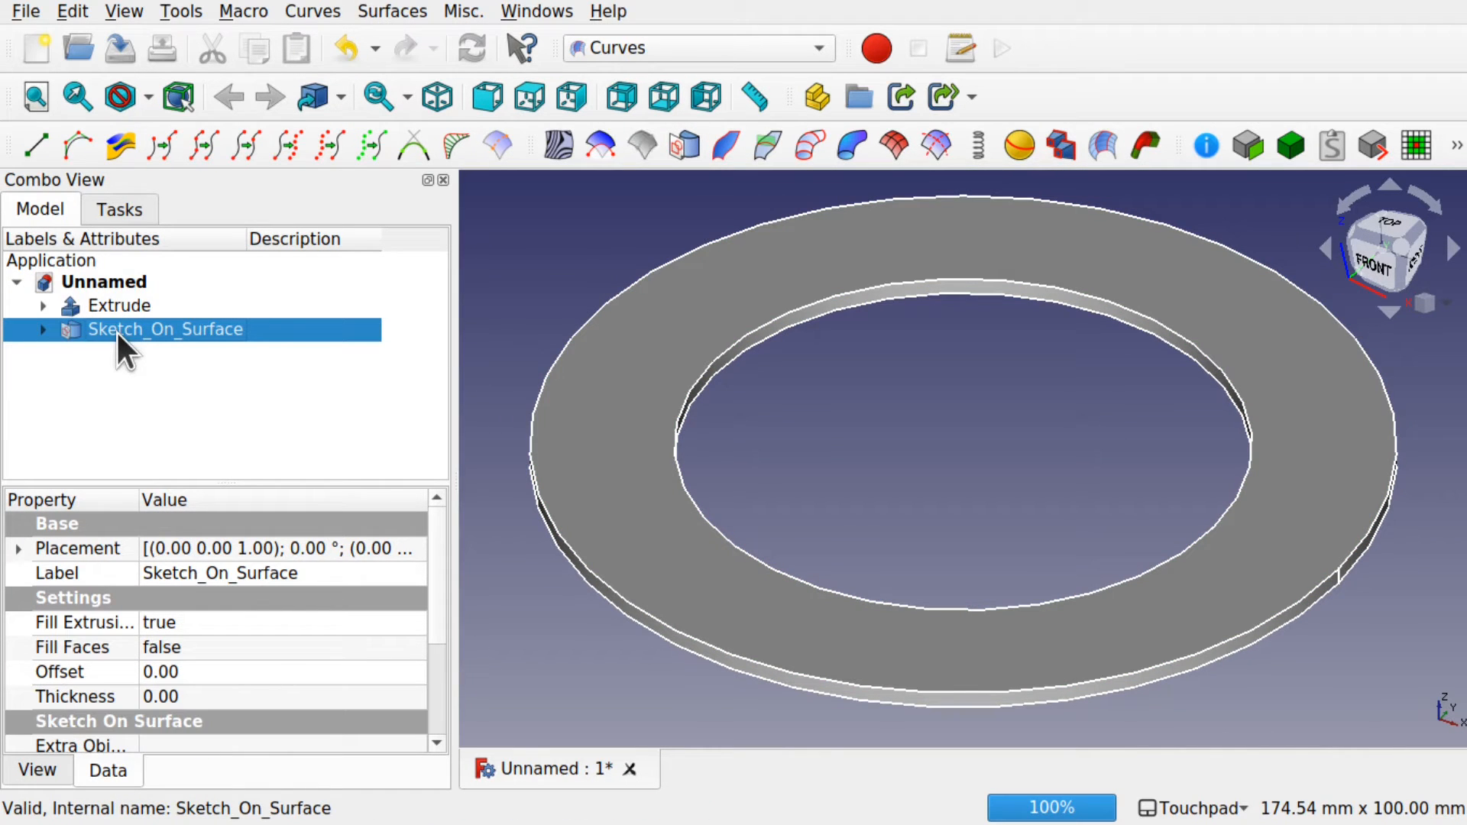
left_click(43, 330)
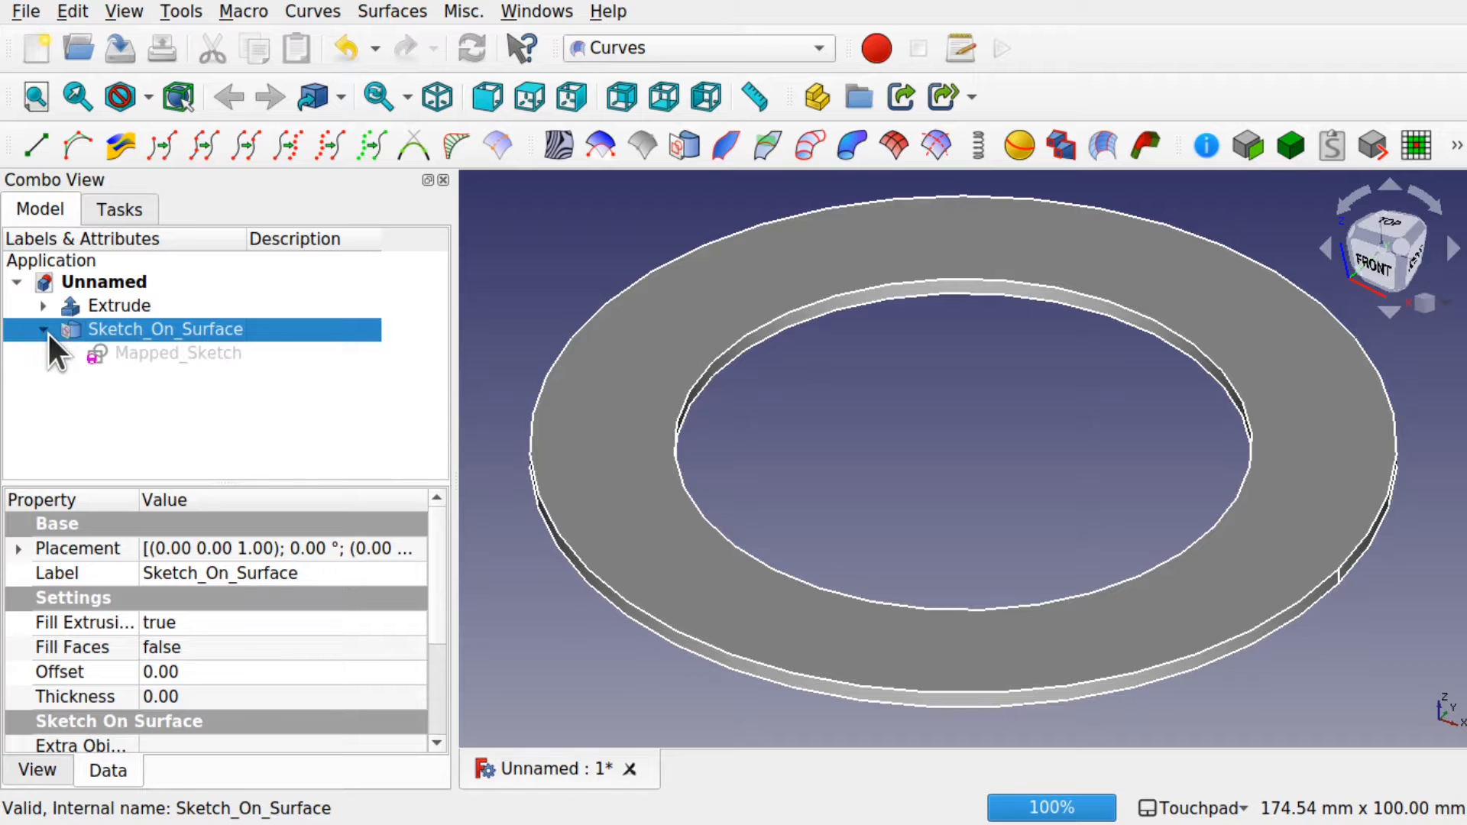
double_click(159, 349)
scroll(771, 375, "down", 5)
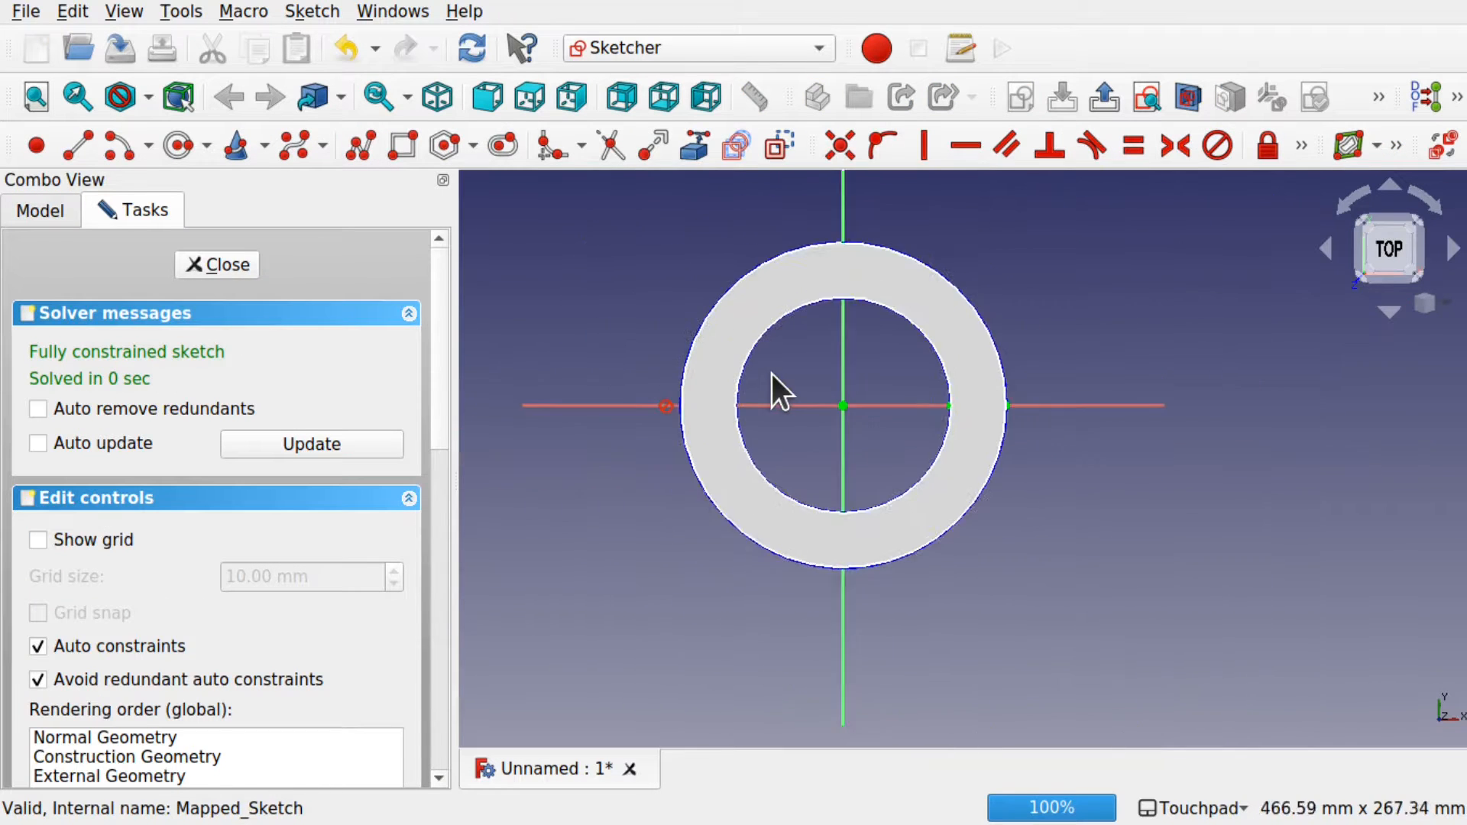
scroll(771, 376, "up", 1)
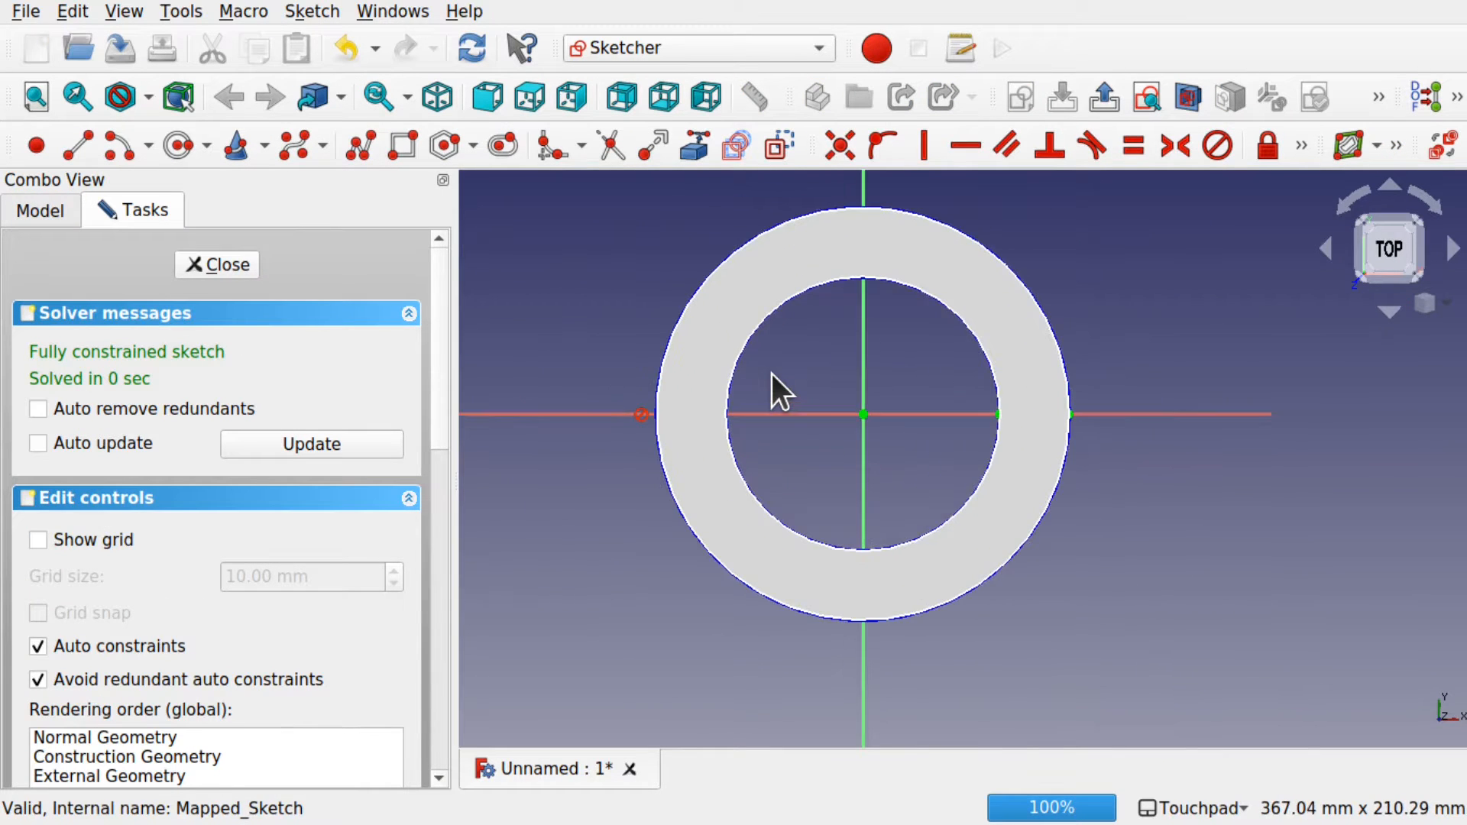
left_click(36, 212)
left_click(145, 334)
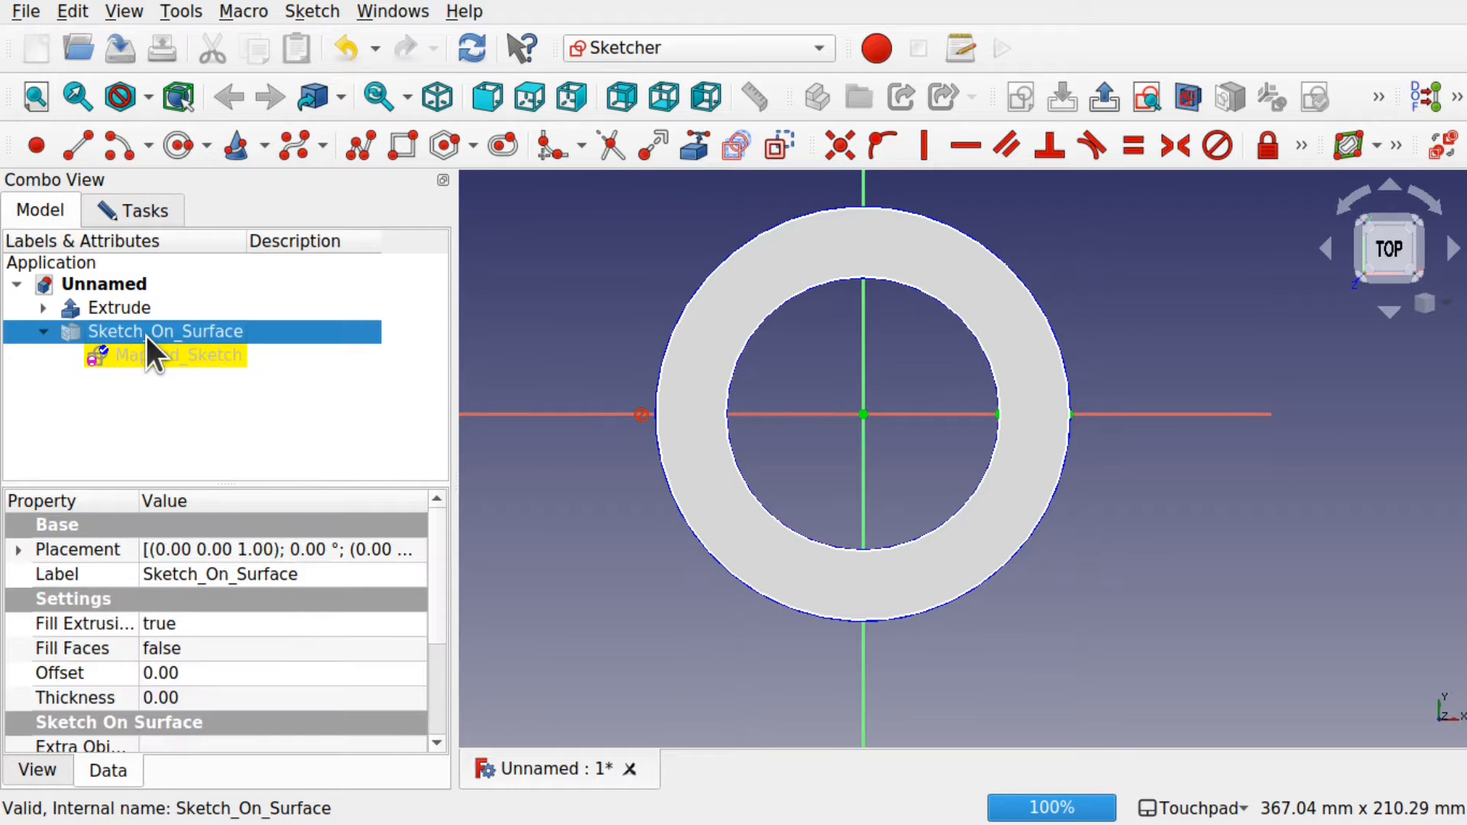
left_click(134, 315)
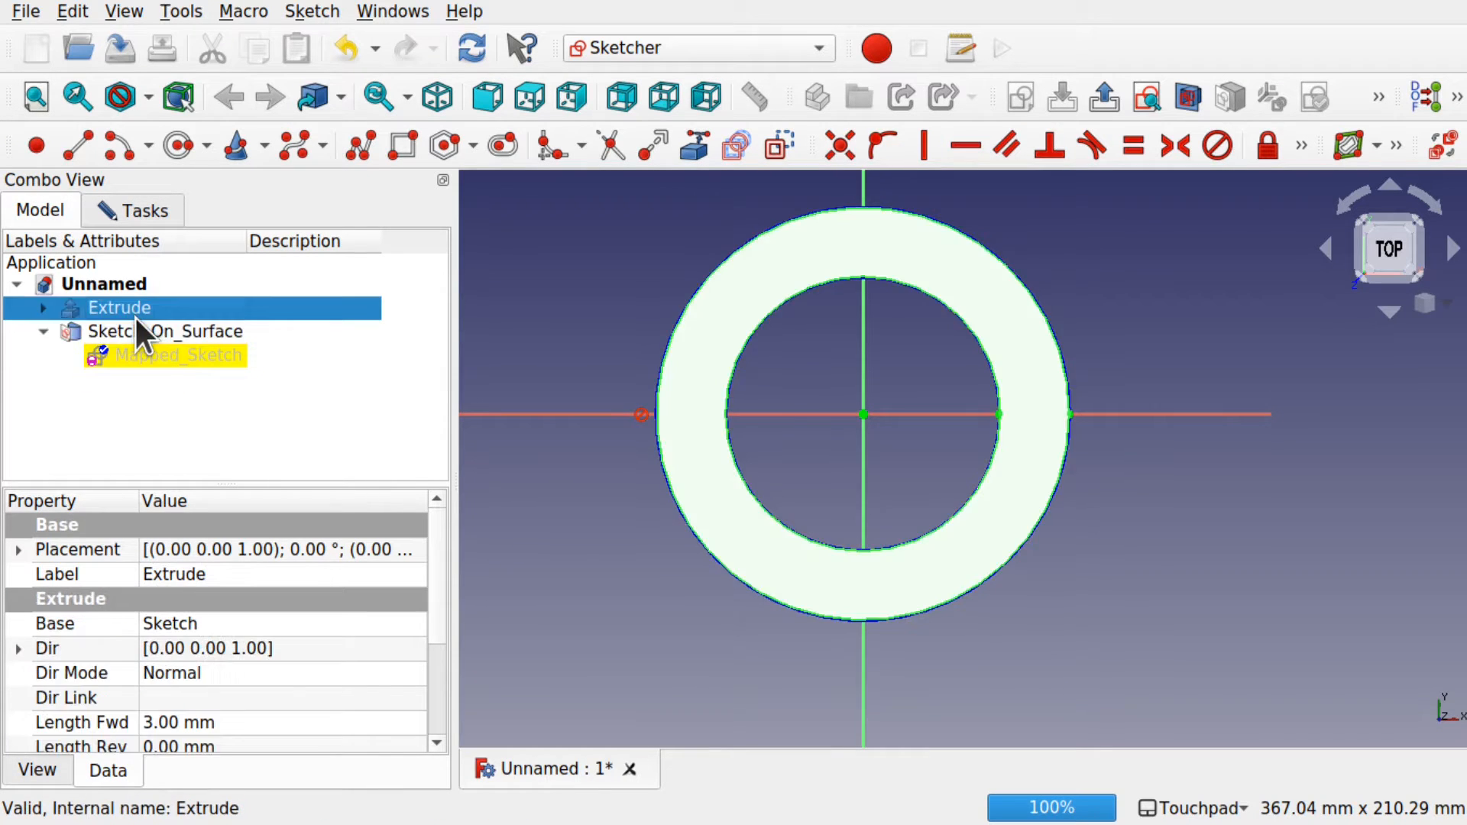
key("space")
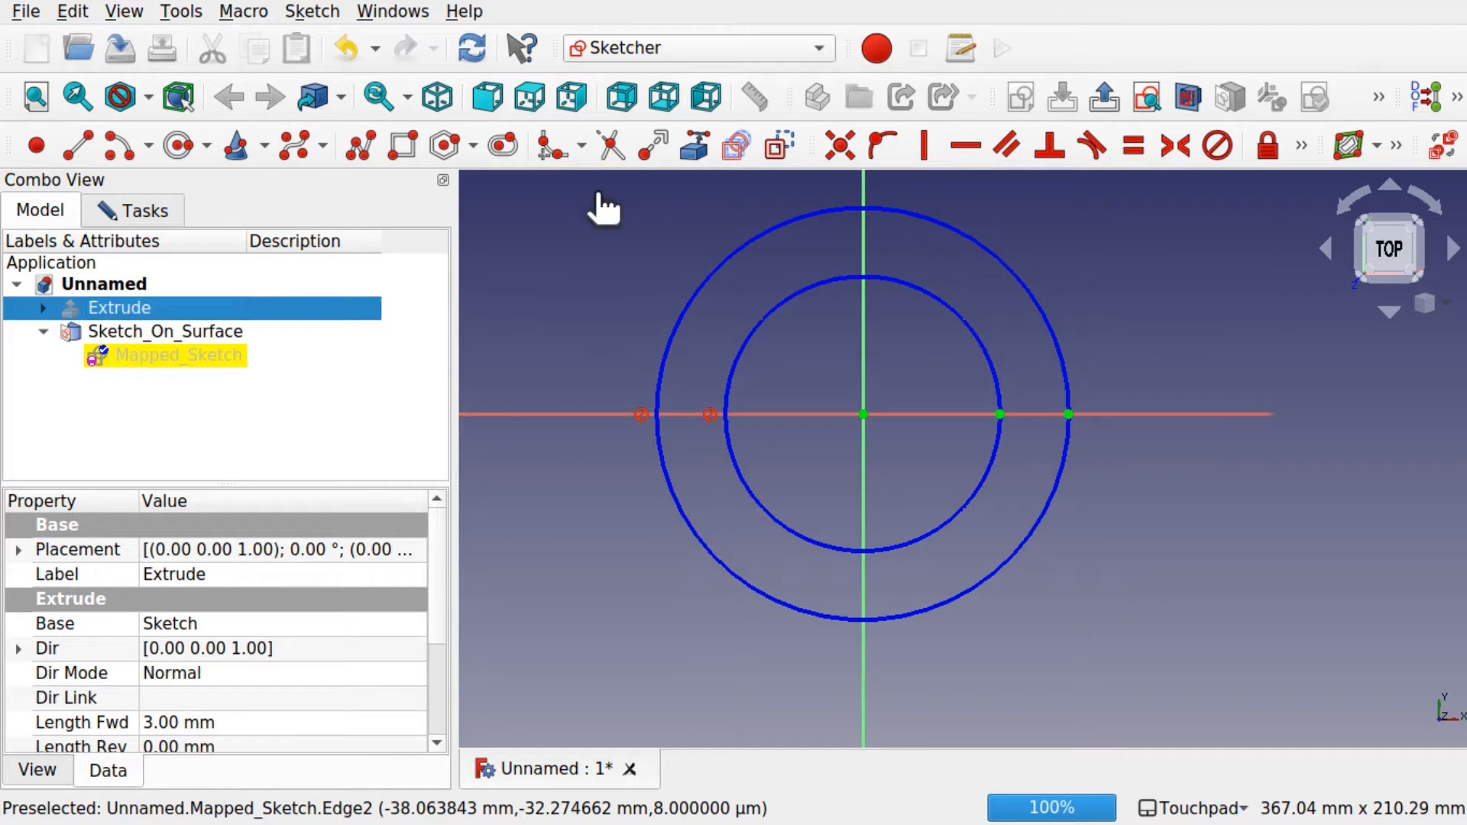
Replace the two circles in the mapped sketch with a wide rectangle converted to construction geometry
mouse_move(605, 192)
left_mouse_down()
mouse_move(1065, 493)
mouse_move(1083, 637)
left_mouse_up()
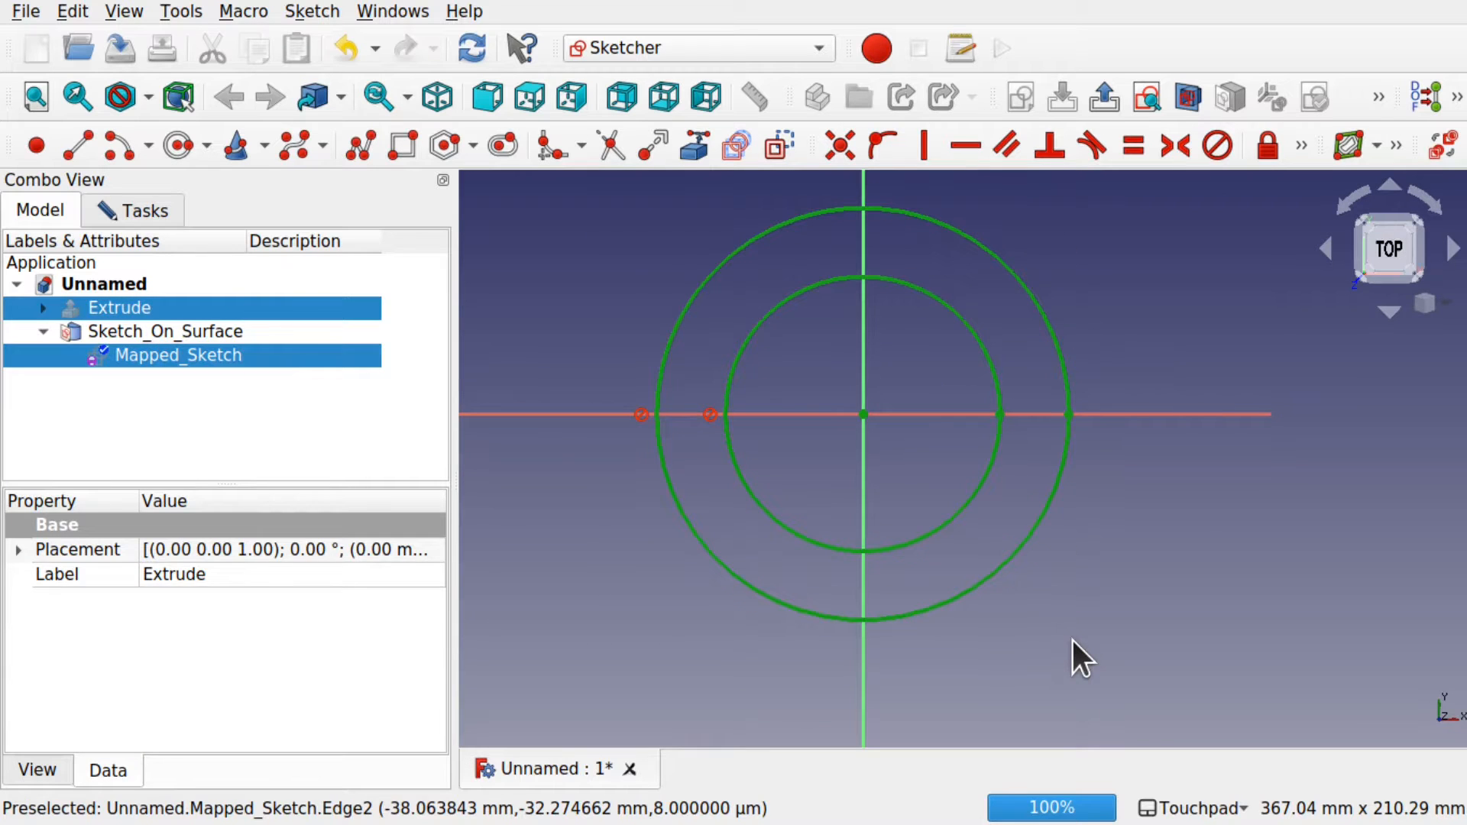
key("Delete")
left_click(401, 146)
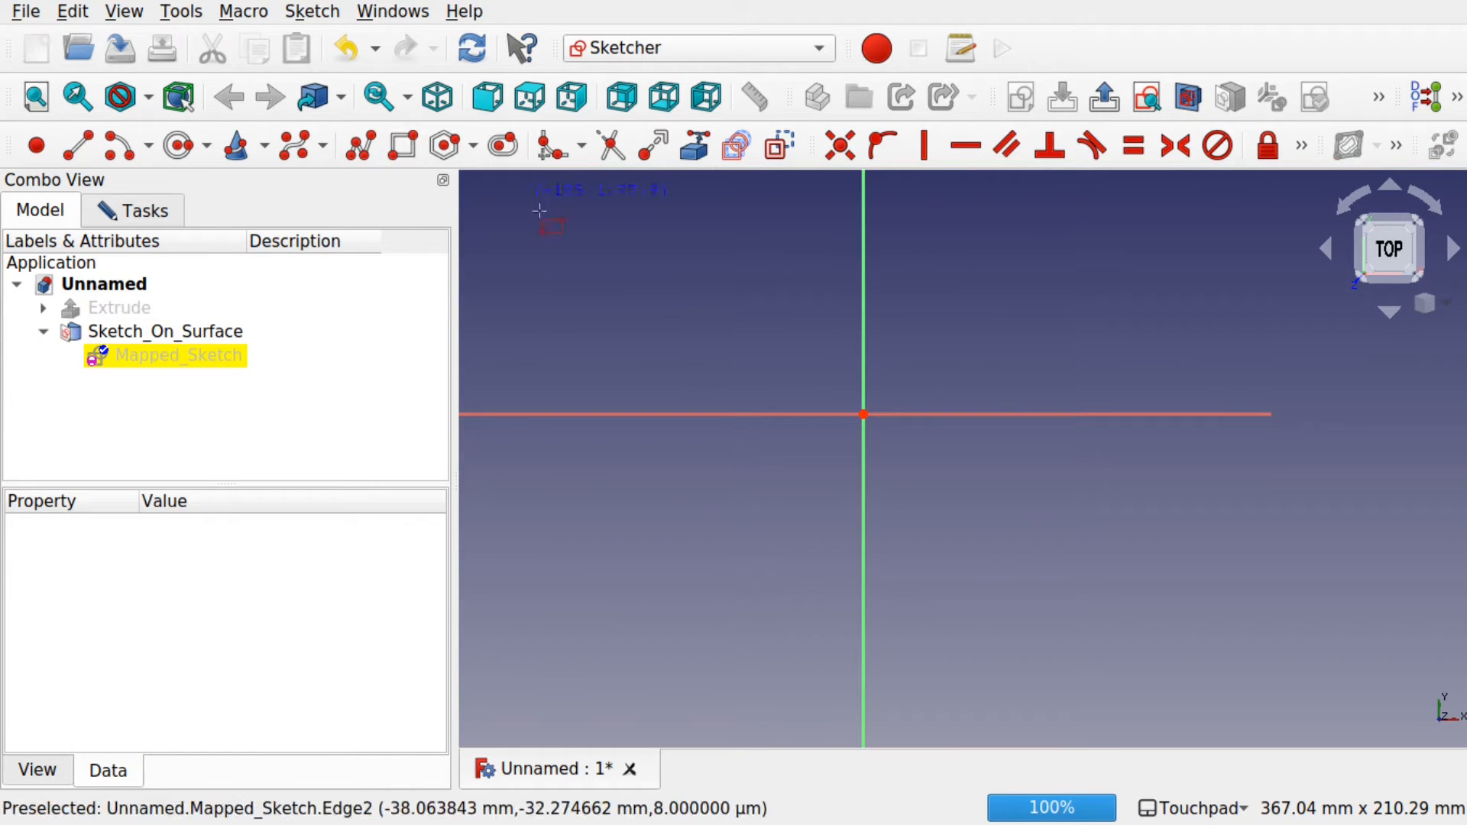
left_click(621, 318)
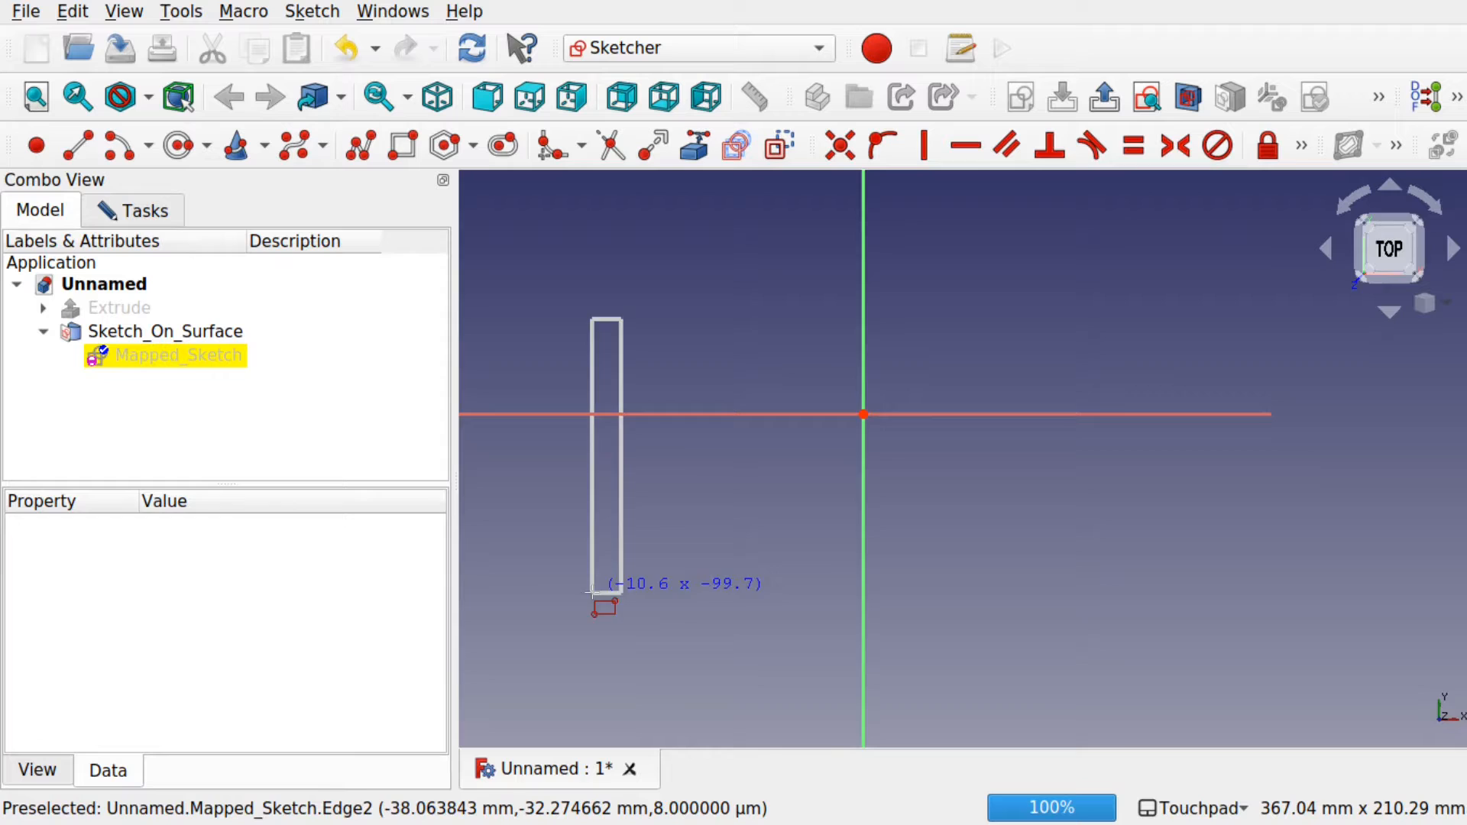
left_click(1211, 434)
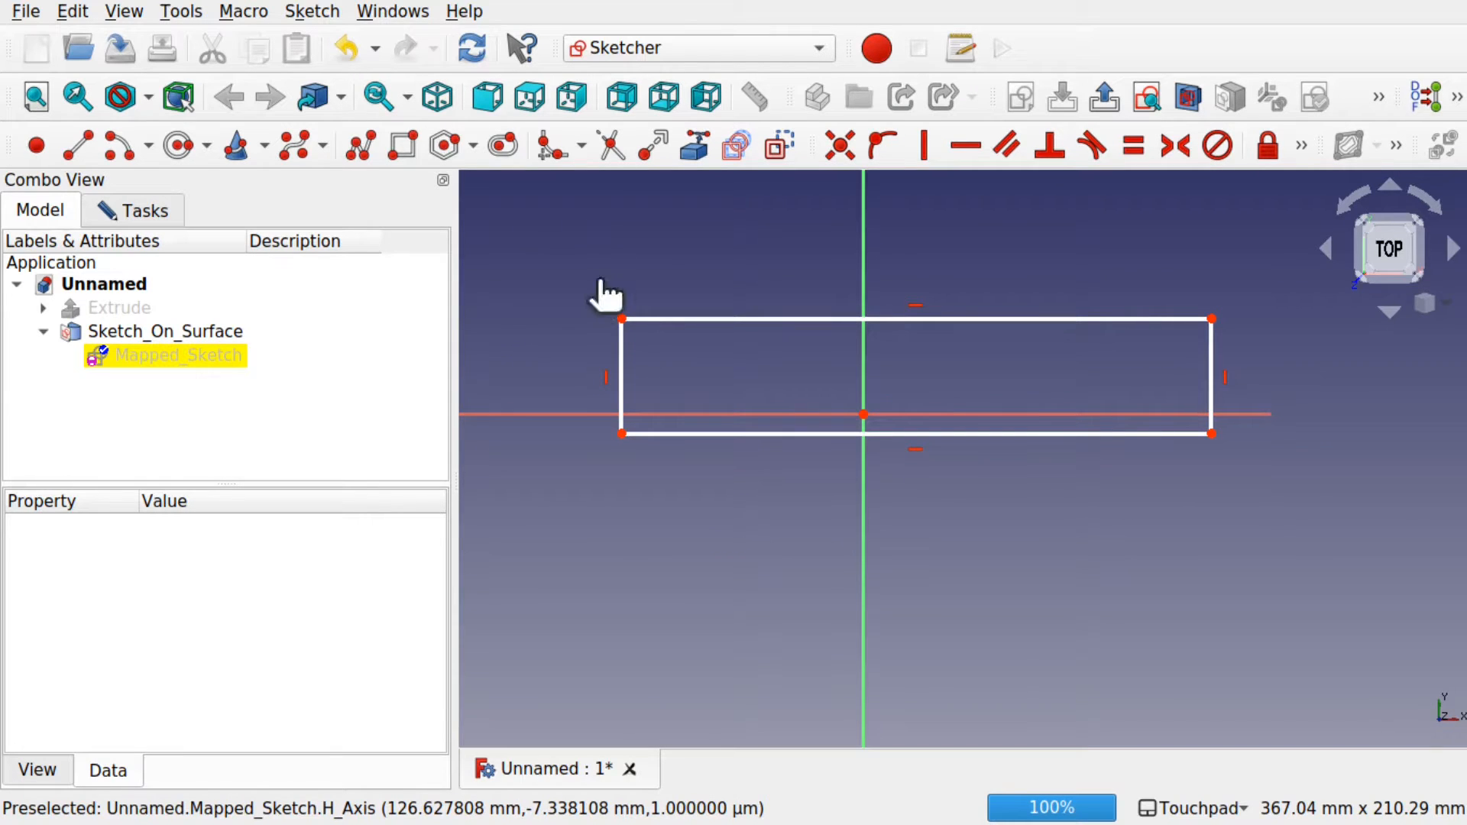
mouse_move(598, 281)
left_mouse_down()
mouse_move(500, 573)
mouse_move(901, 646)
mouse_move(1212, 604)
mouse_move(1317, 549)
left_mouse_up()
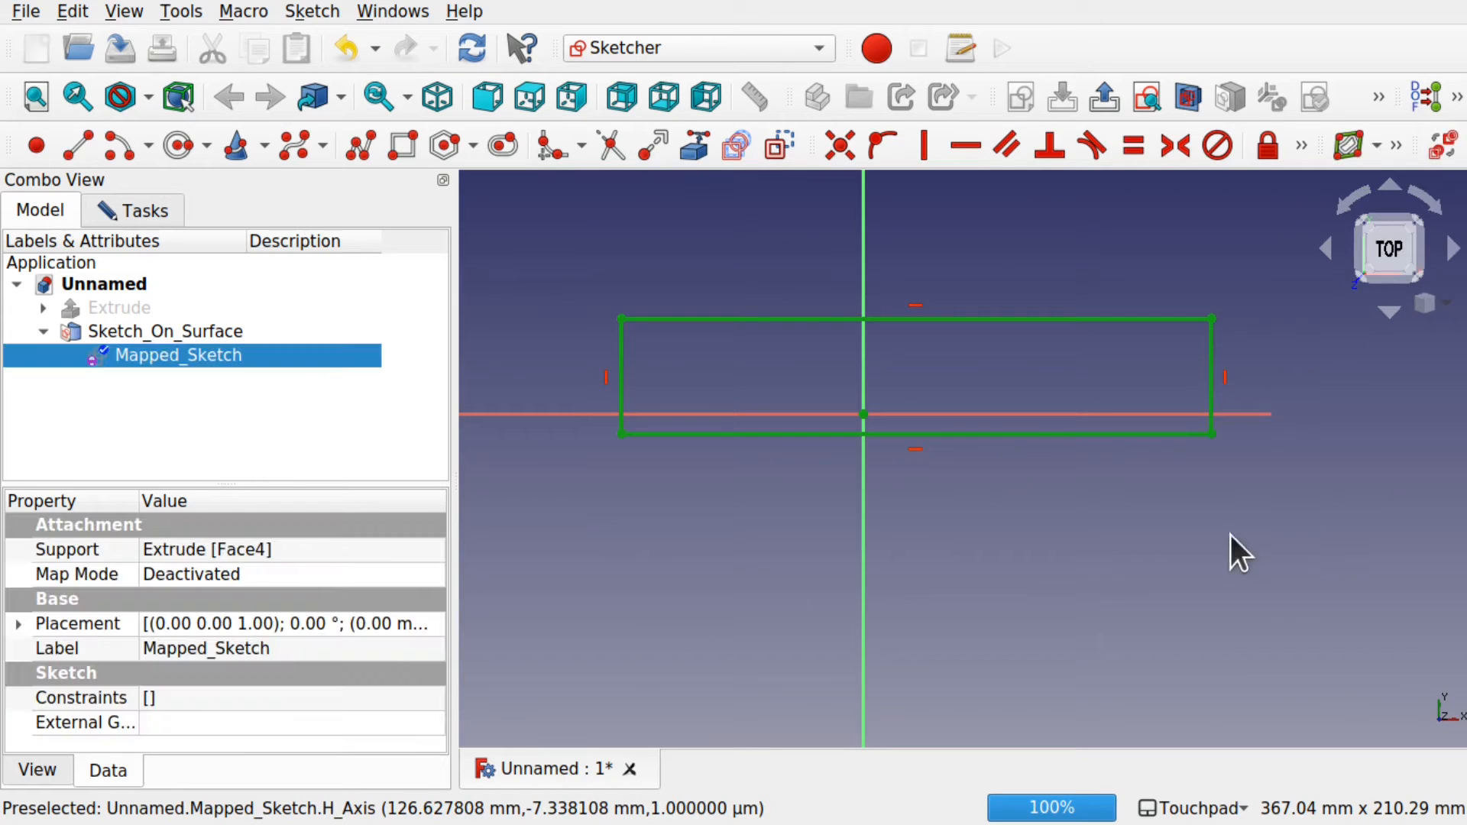
left_click(786, 140)
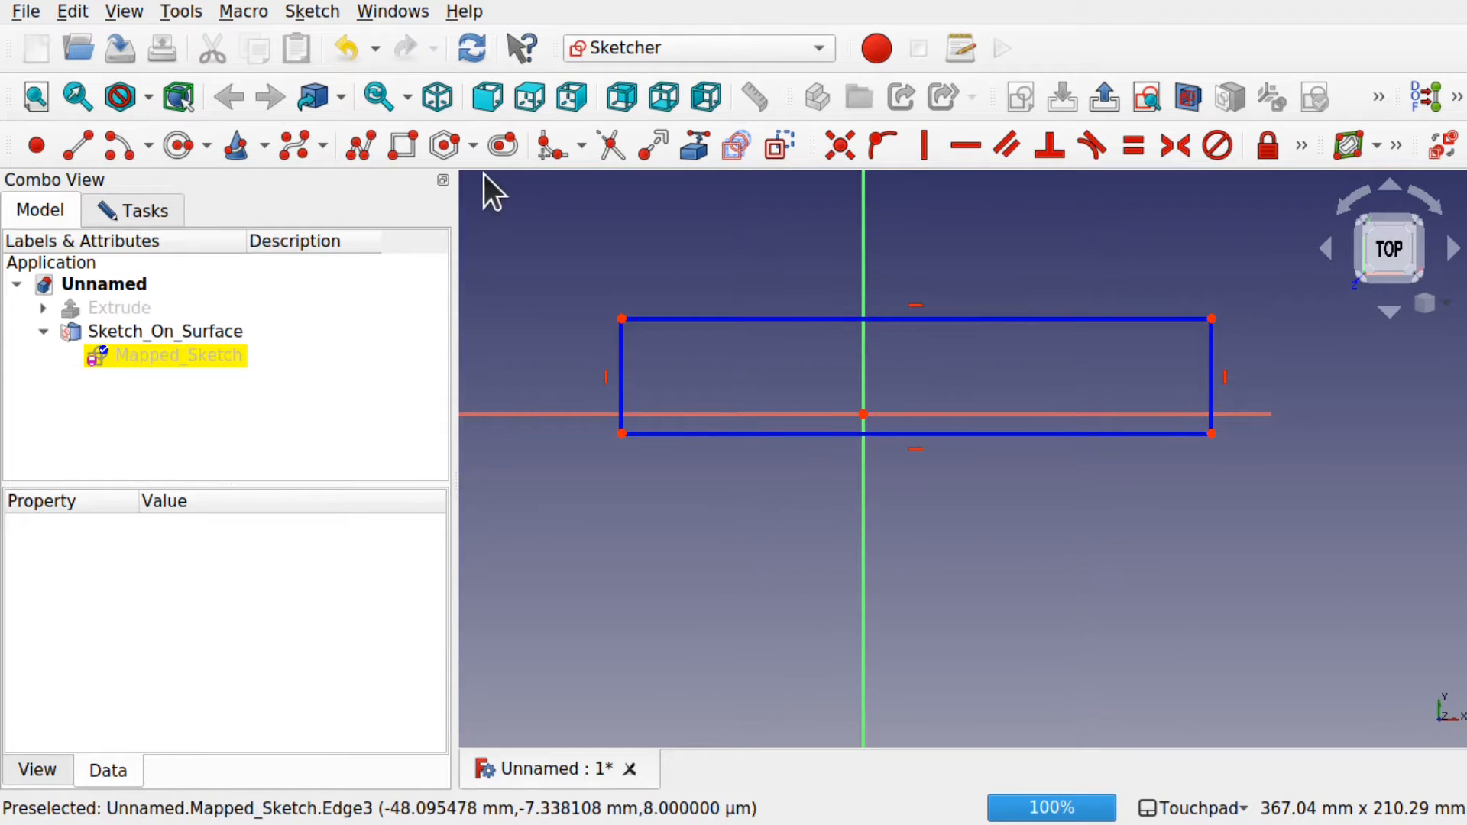
Draw a horizontal slot about 170 mm long with about 9 mm end radius inside the rectangle and close the sketch
left_click(499, 147)
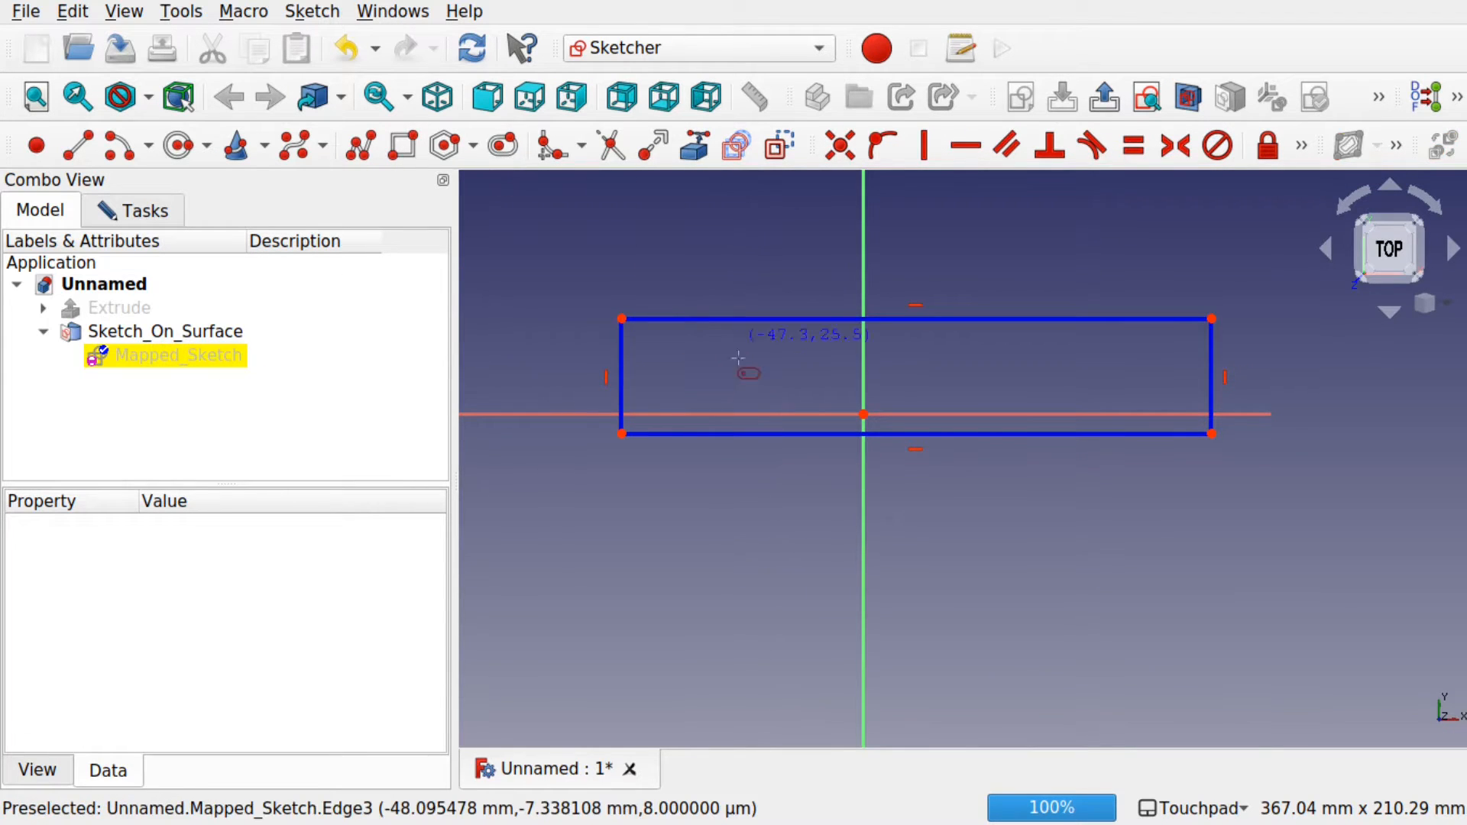
left_click(691, 369)
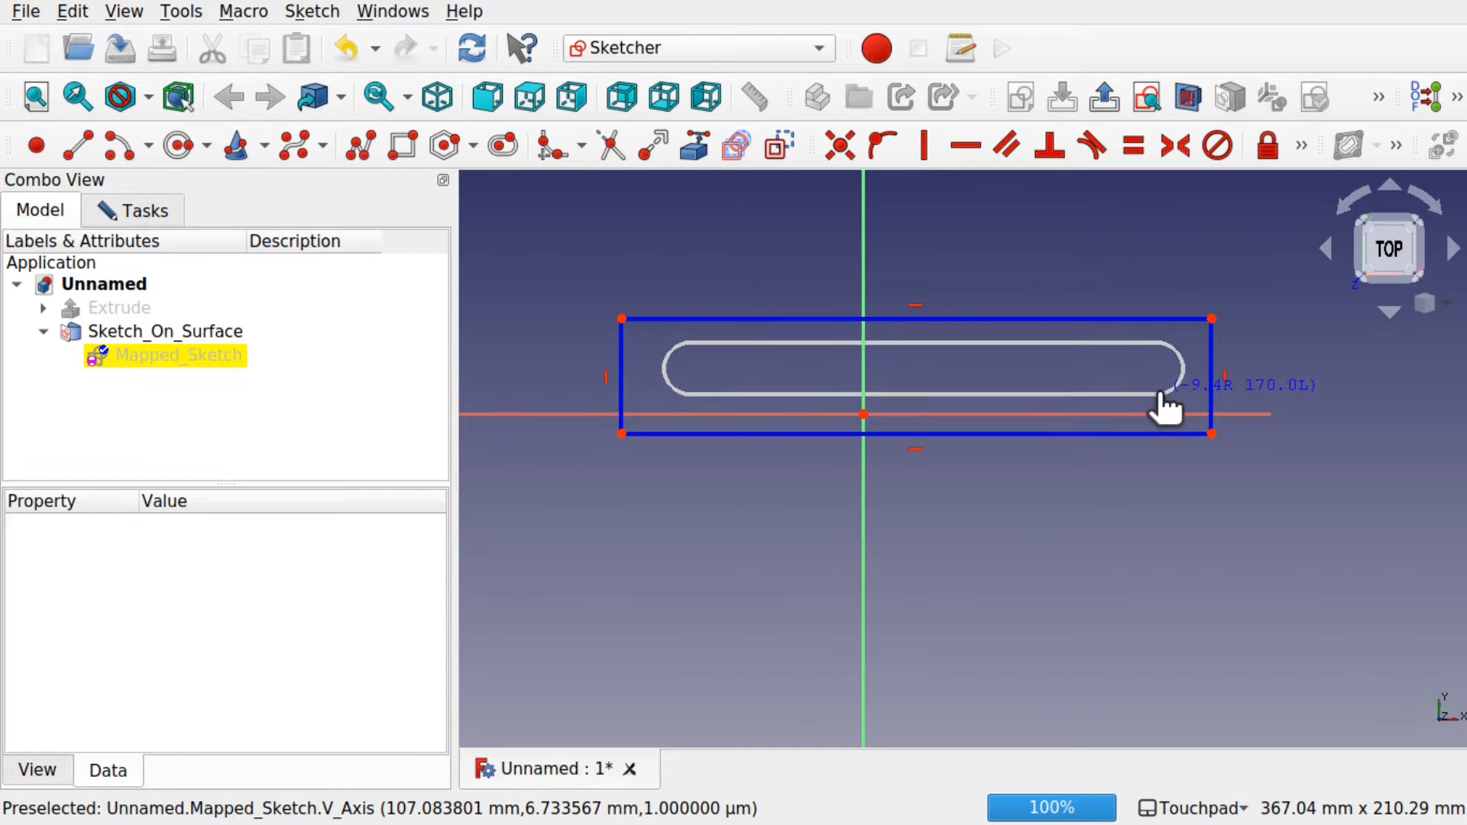
left_click(1161, 399)
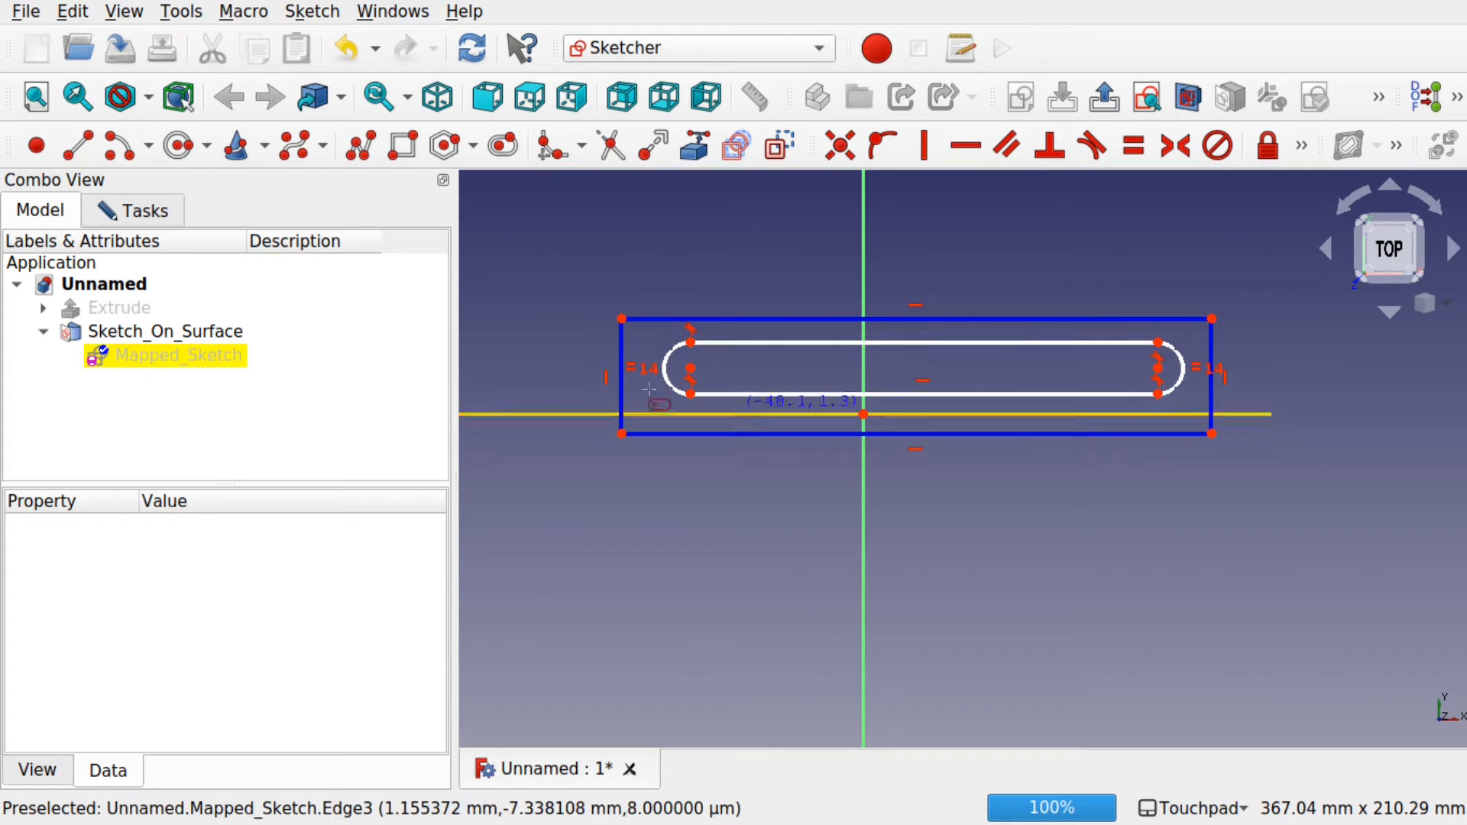
left_click(123, 210)
left_click(227, 265)
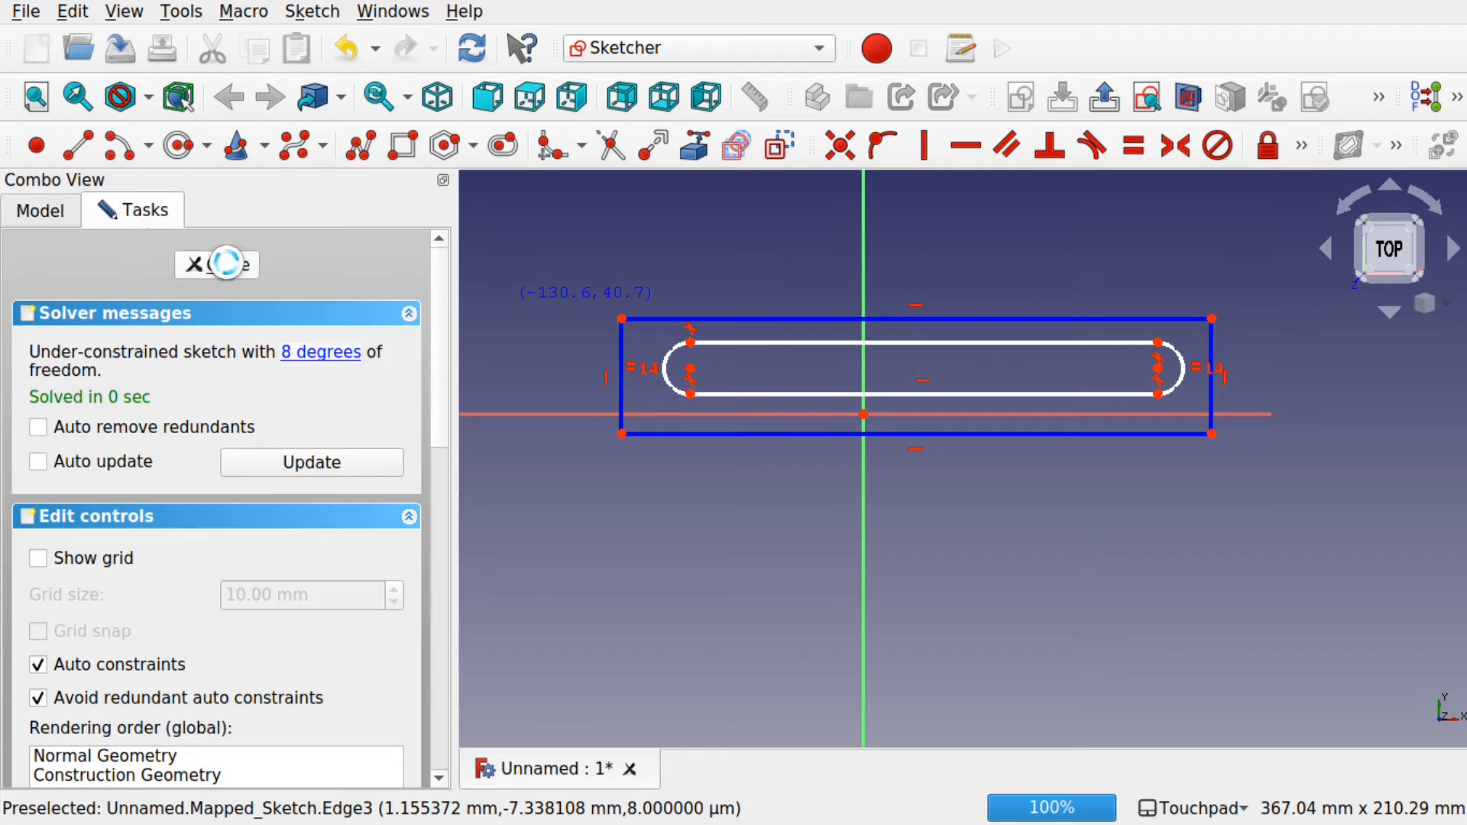
Show the ring extrusion again to compare it with the mapped slot outline
scroll(957, 498, "down", 5)
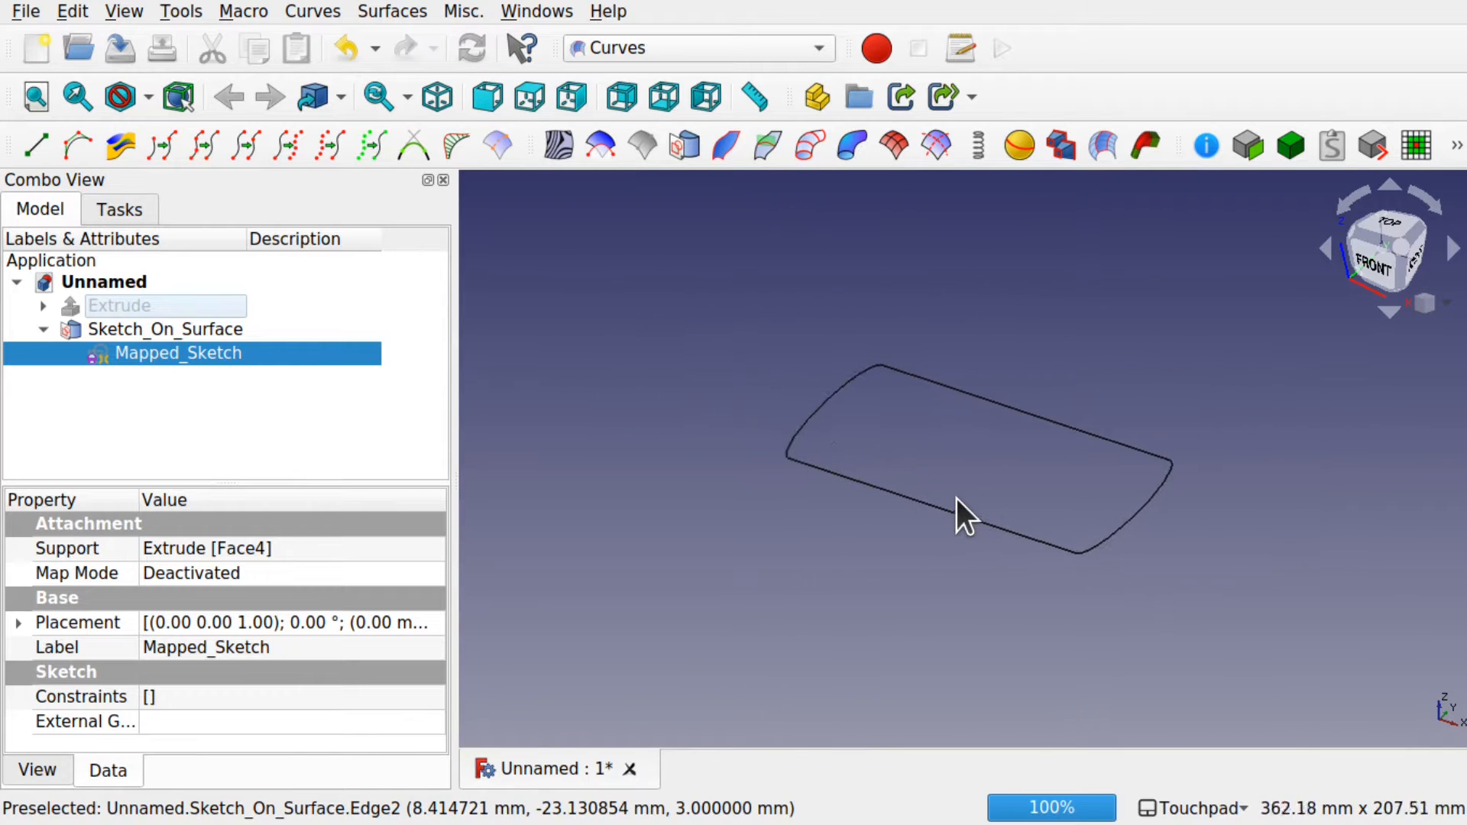
left_click(106, 304)
key("space")
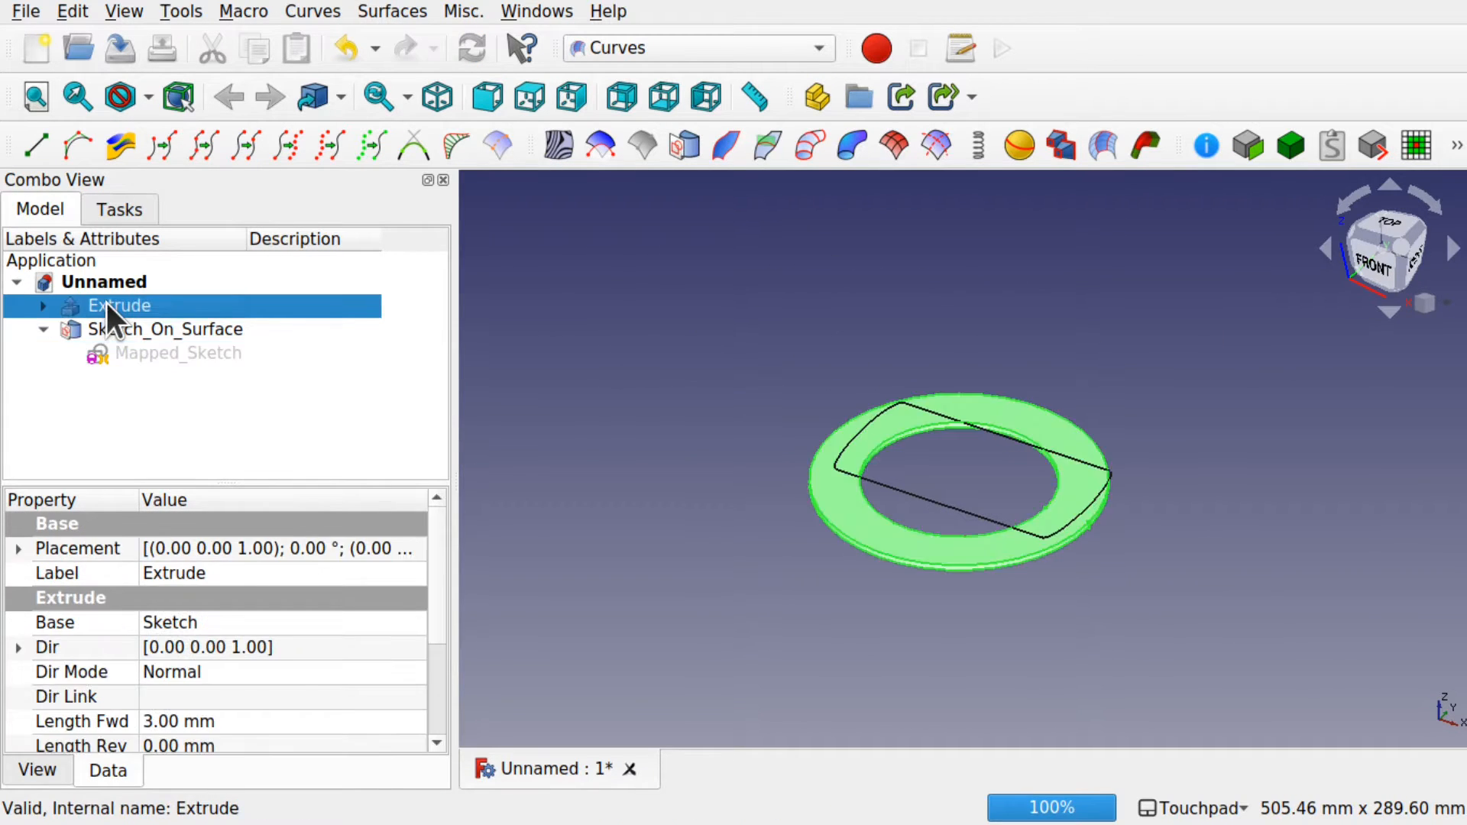
mouse_move(1053, 534)
left_mouse_down("alt")
mouse_move(1034, 576)
mouse_move(1051, 587)
mouse_move(1078, 546)
left_mouse_up("alt")
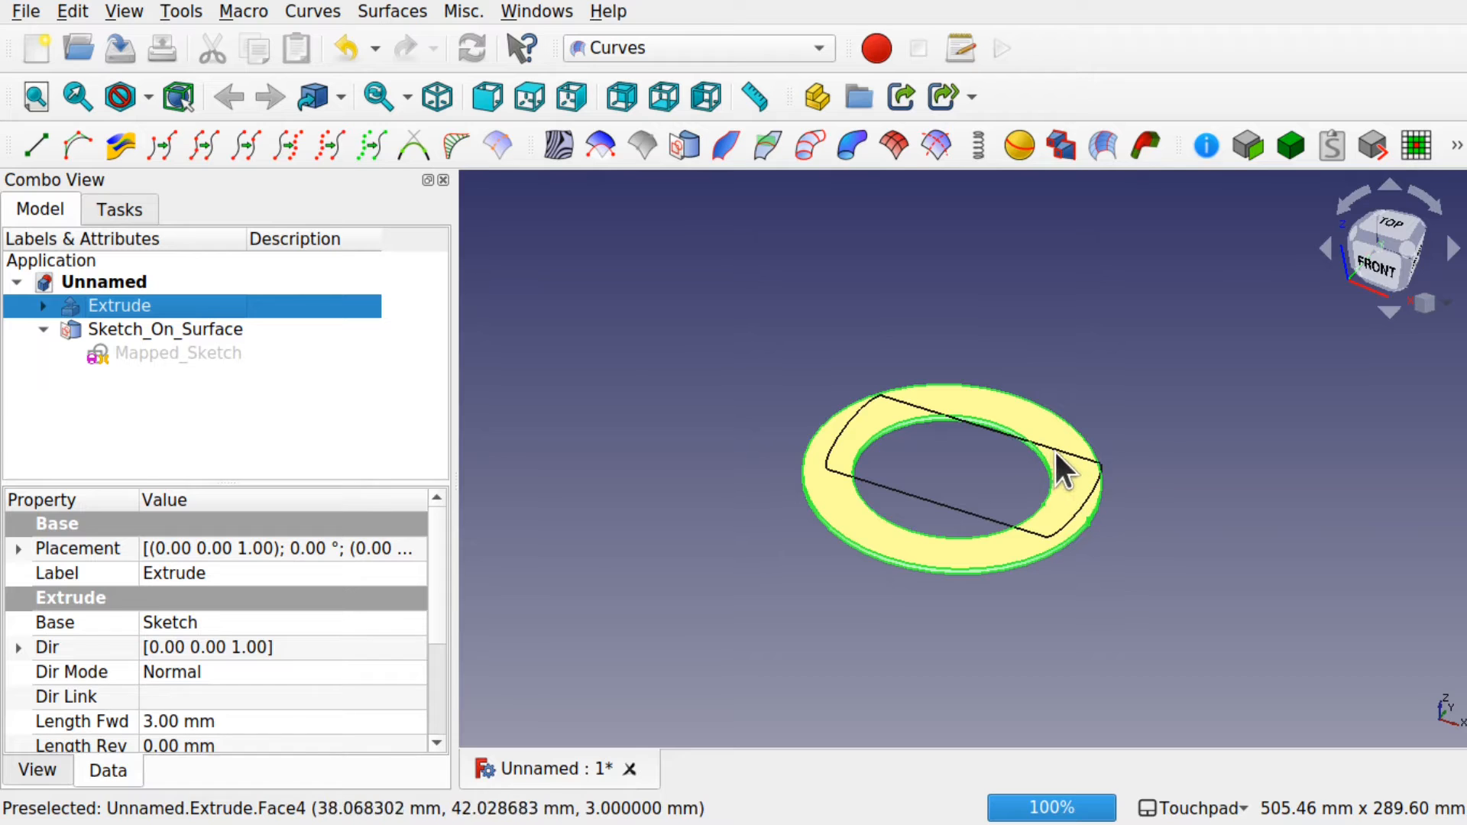
Delete the Sketch_On_Surface object and its Mapped_Sketch
left_click(151, 336)
key("Delete")
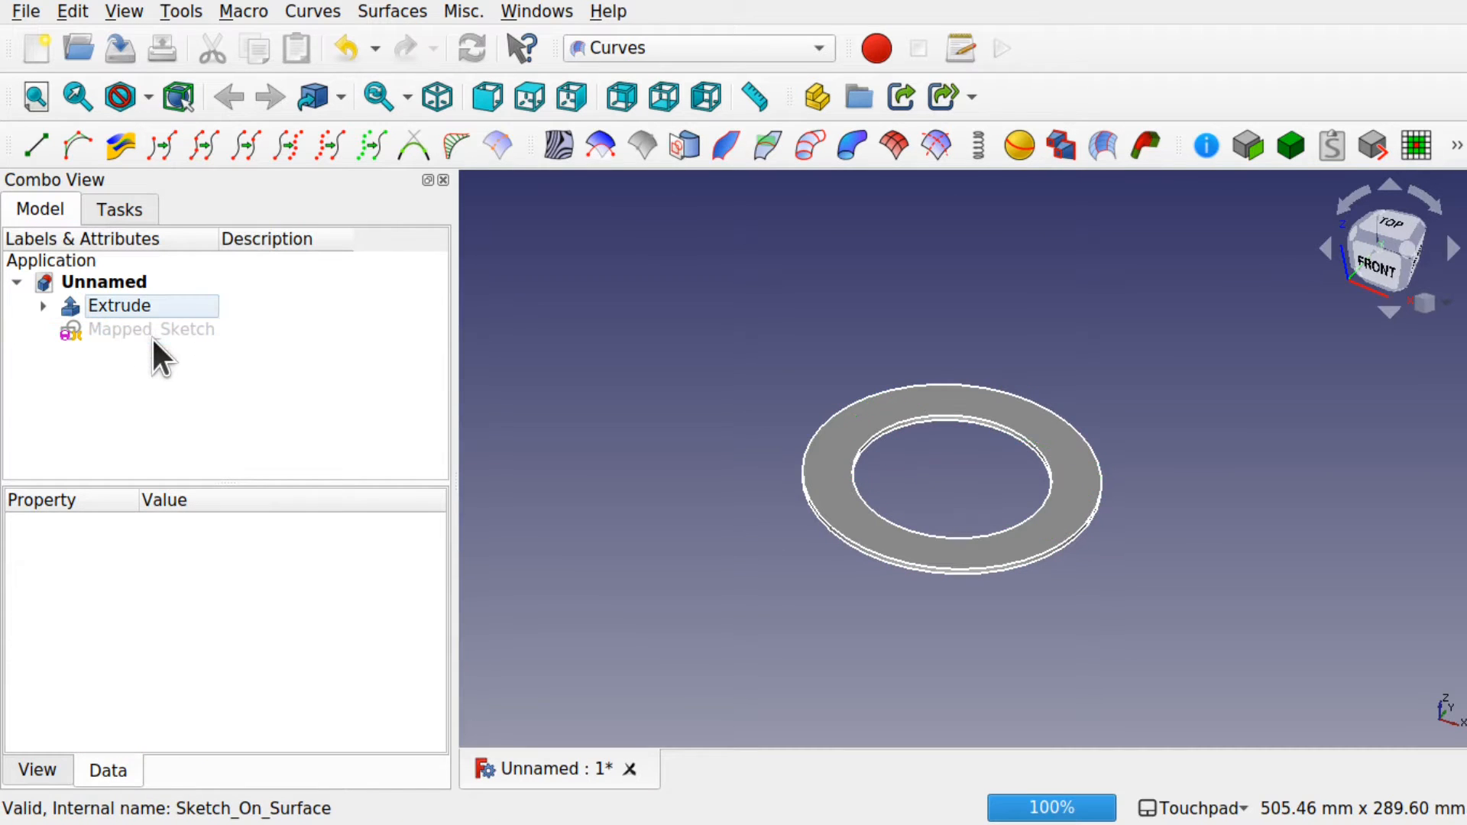
left_click(167, 329)
key("Delete")
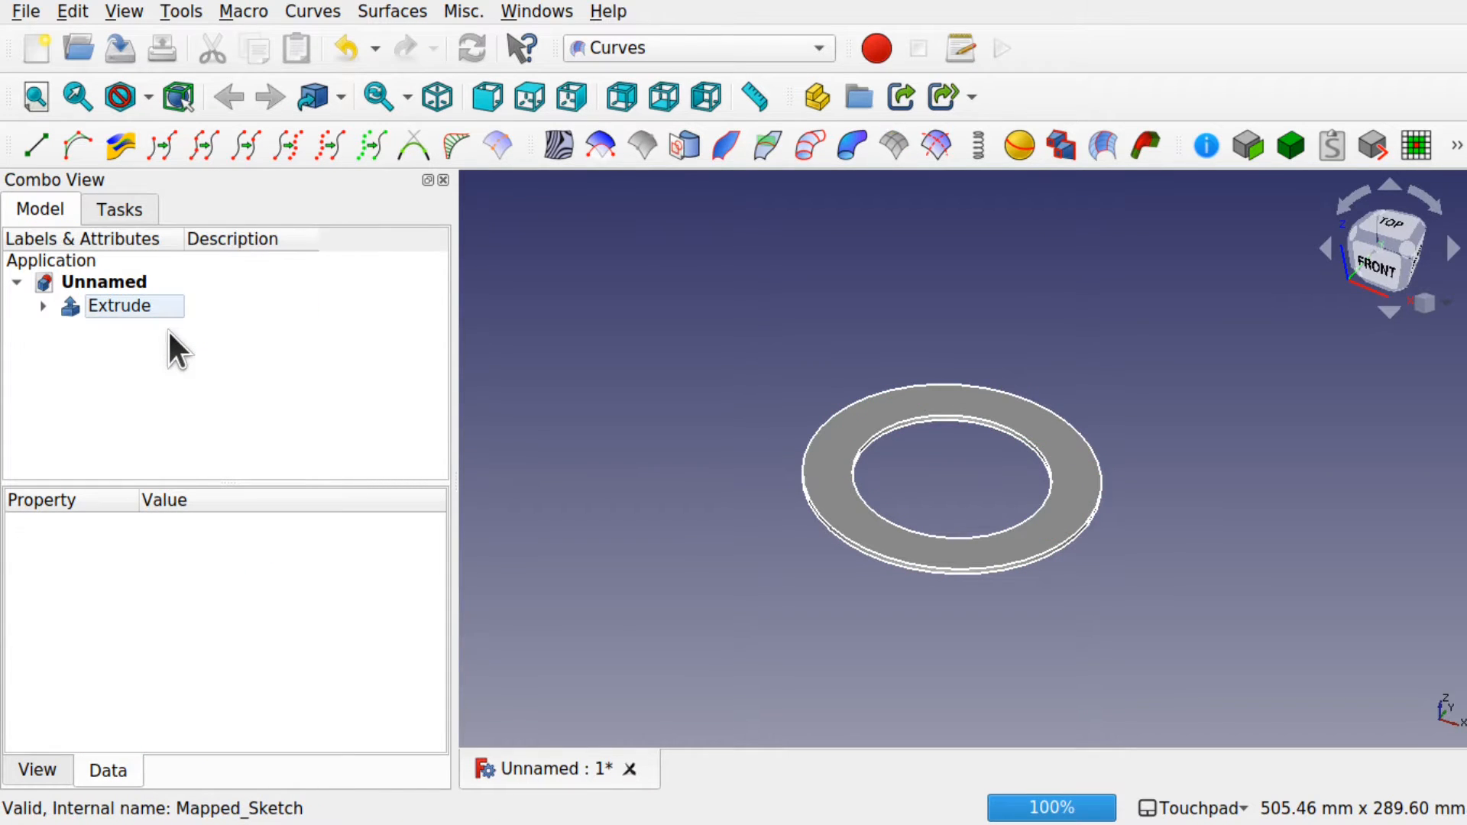
Hide the ring extrusion and show its base sketch with the two circles
left_click(43, 306)
left_click(109, 304)
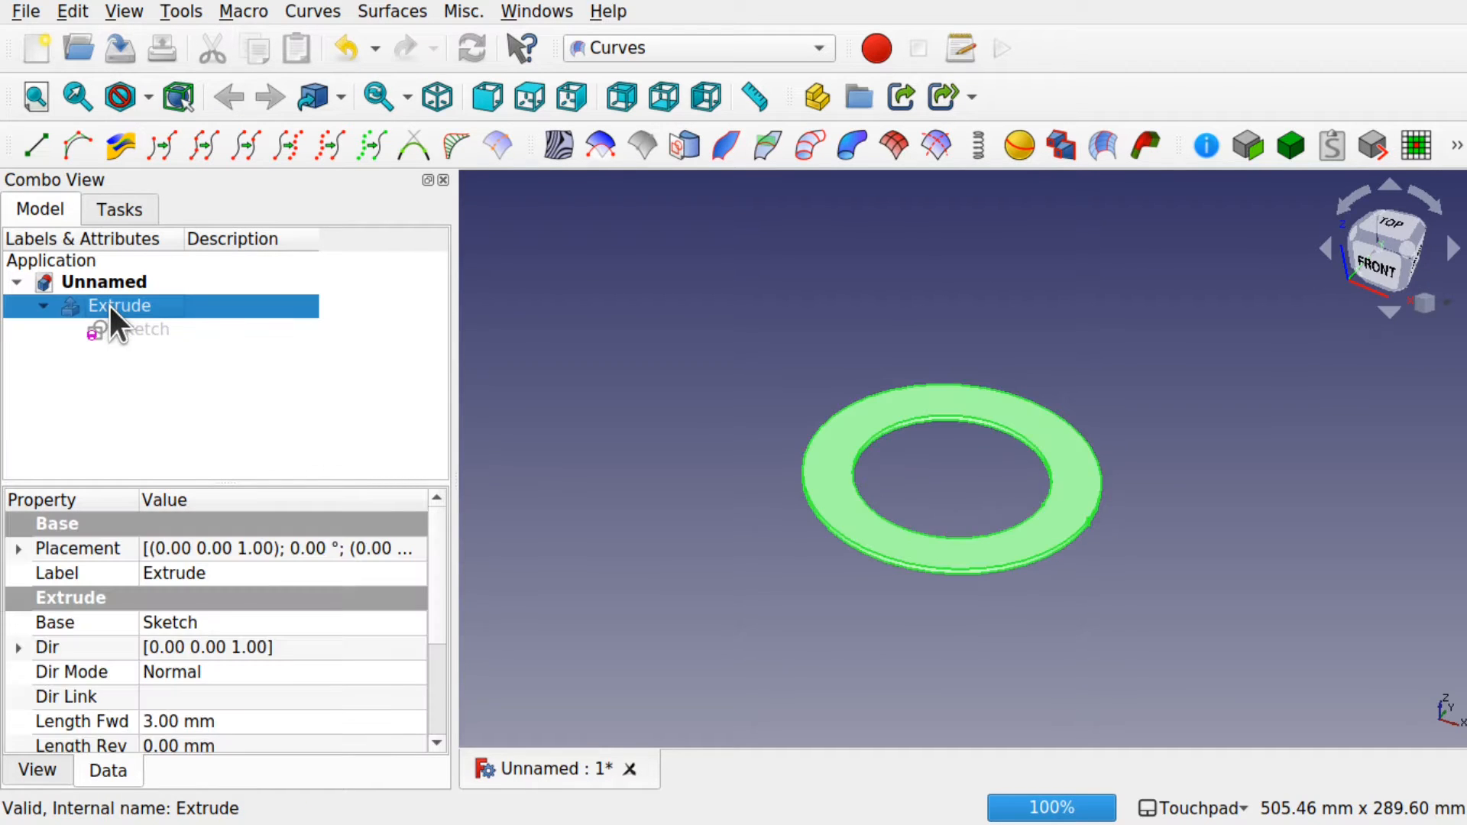
key("space")
left_click(151, 330)
key("space")
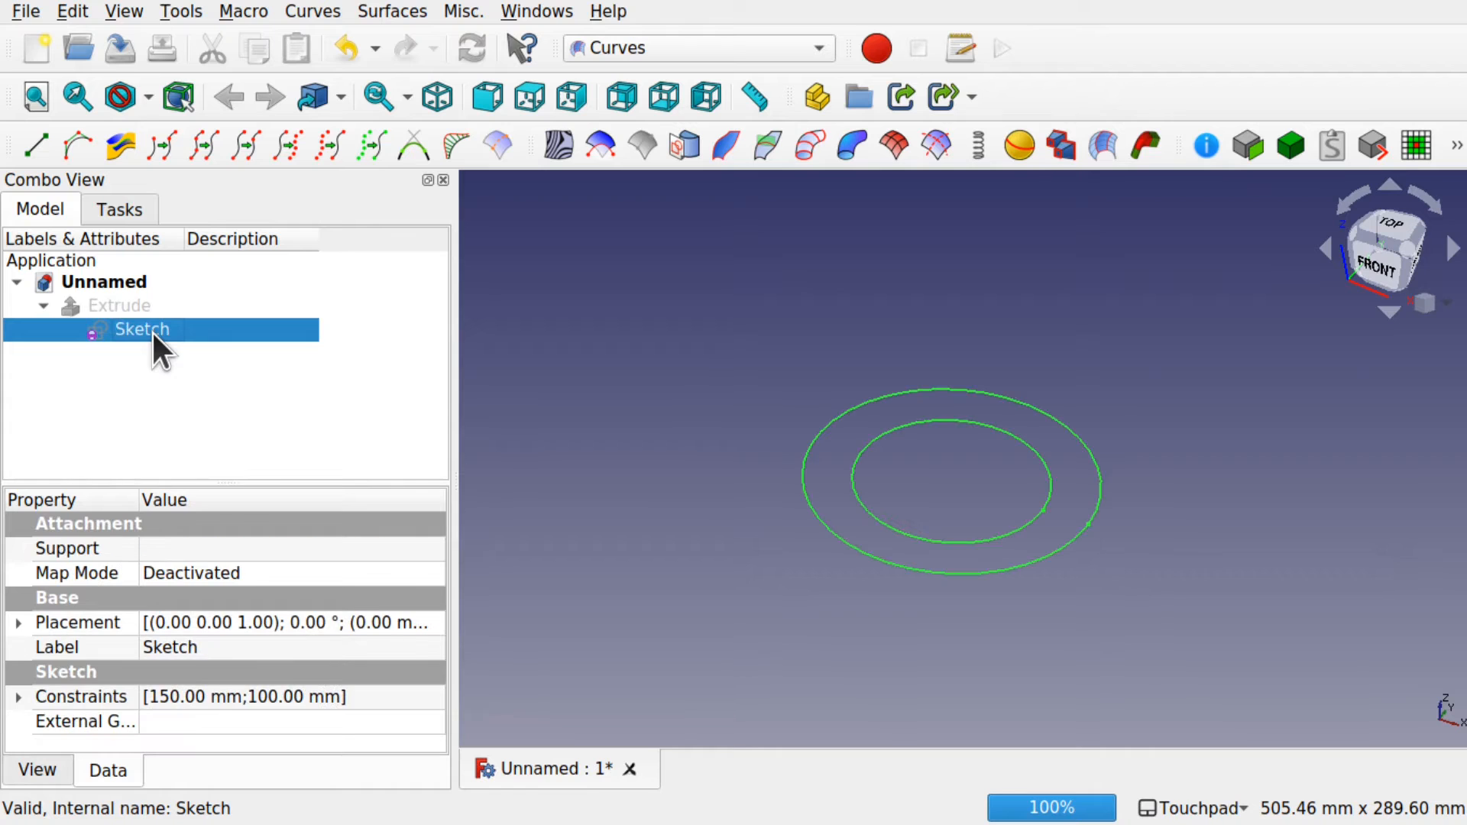
scroll(1091, 536, "up", 5)
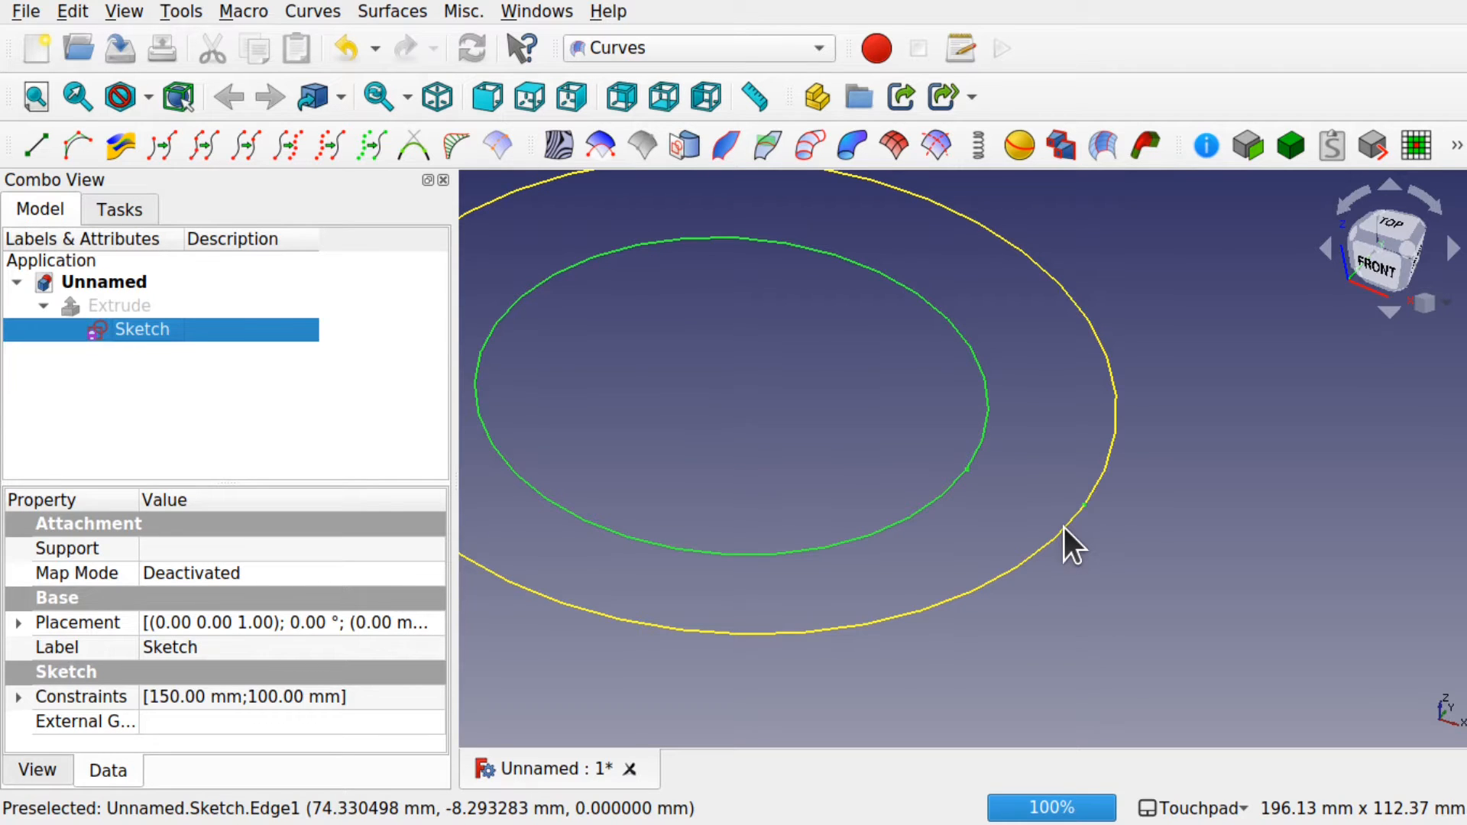
middle_click_drag(1064, 528, 955, 596)
scroll(955, 595, "down", 2)
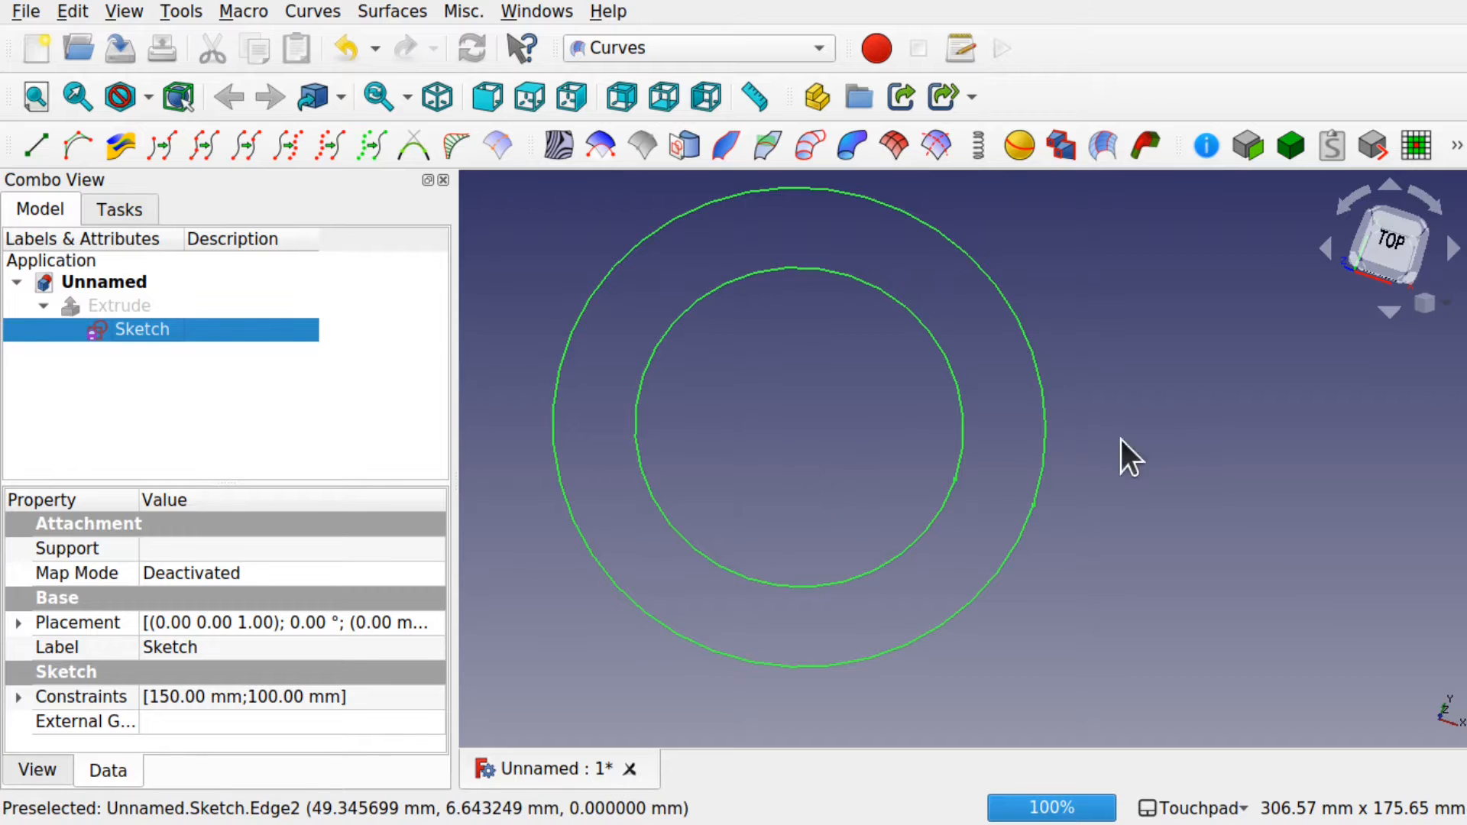
middle_click_drag(918, 489, 1092, 387)
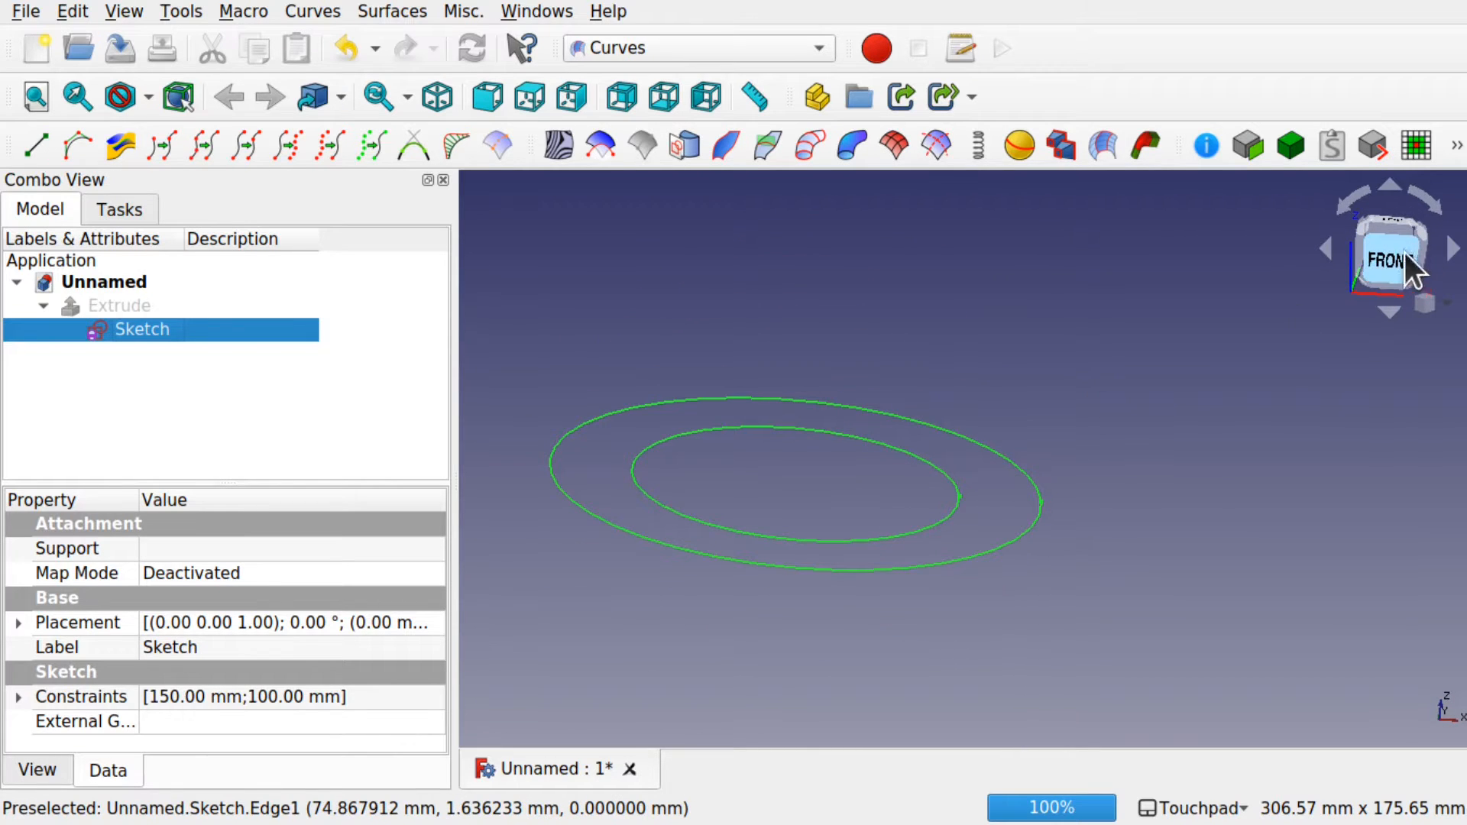
Set the view to the front of the circle sketch and switch to the Sketcher workbench
left_click(1385, 256)
scroll(971, 502, "up", 1)
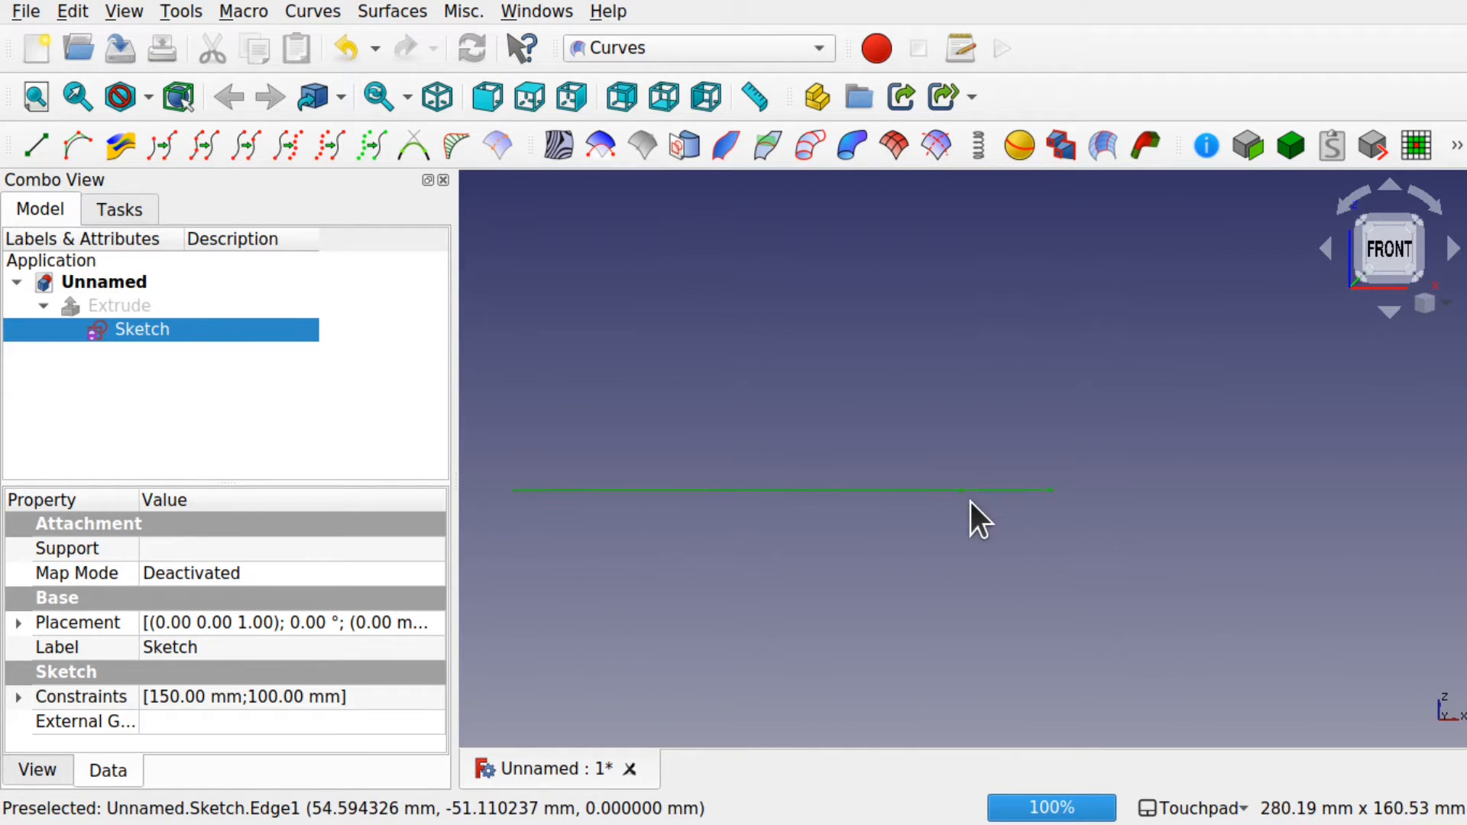
middle_click_drag(971, 503, 1092, 531, "shift")
left_click(1039, 568)
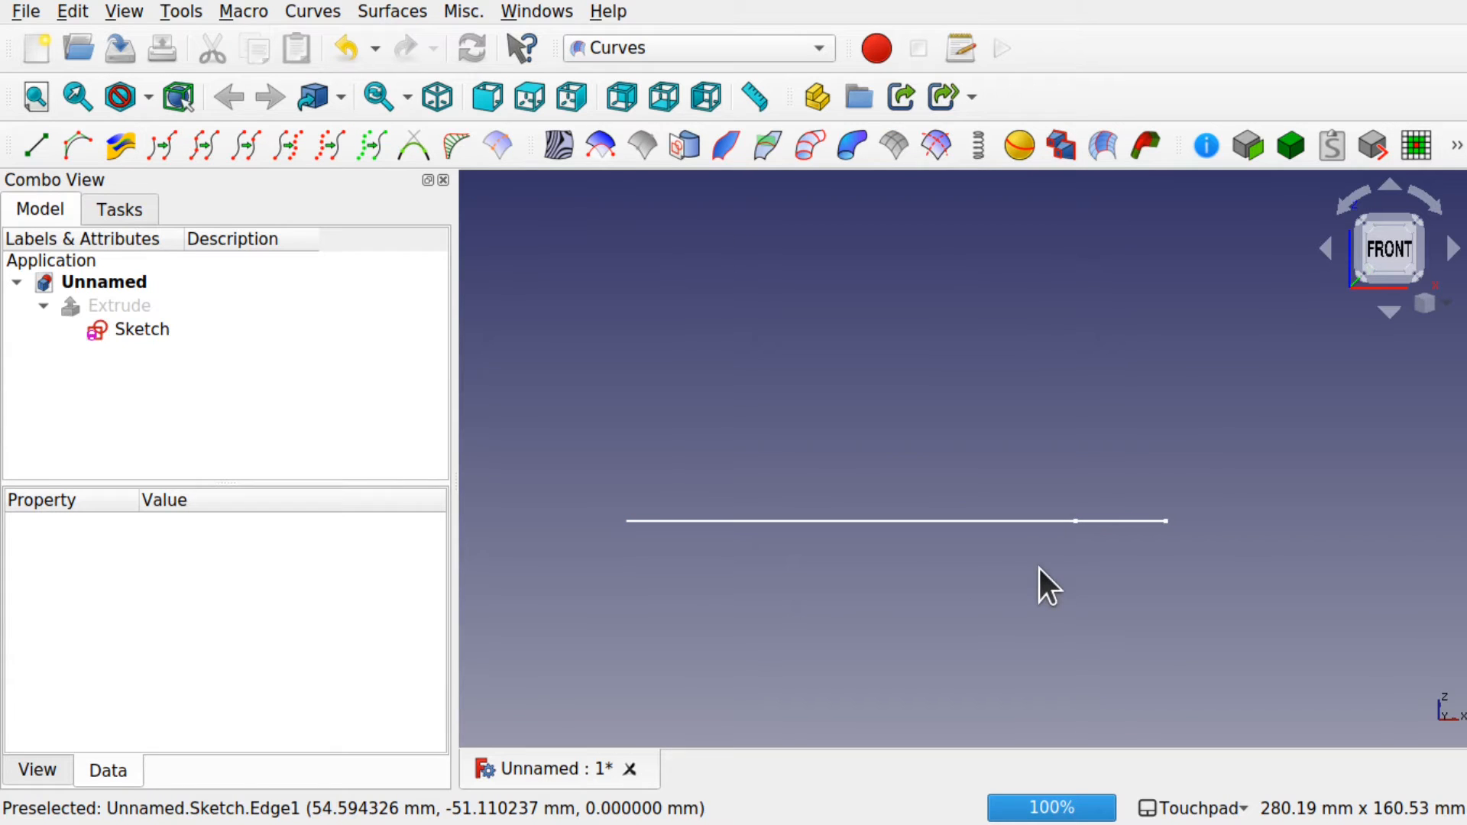
left_click(650, 51)
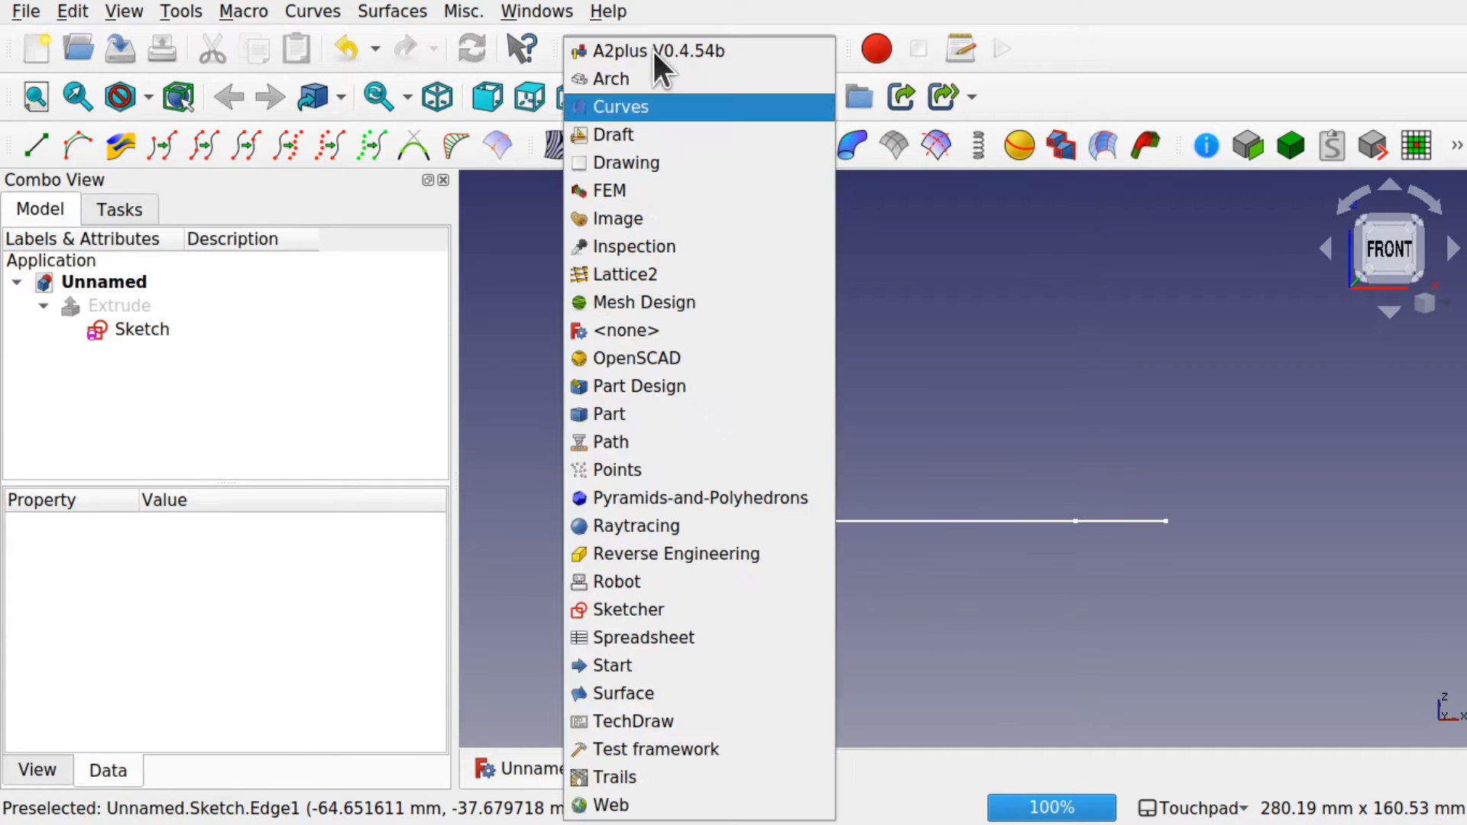
left_click(669, 610)
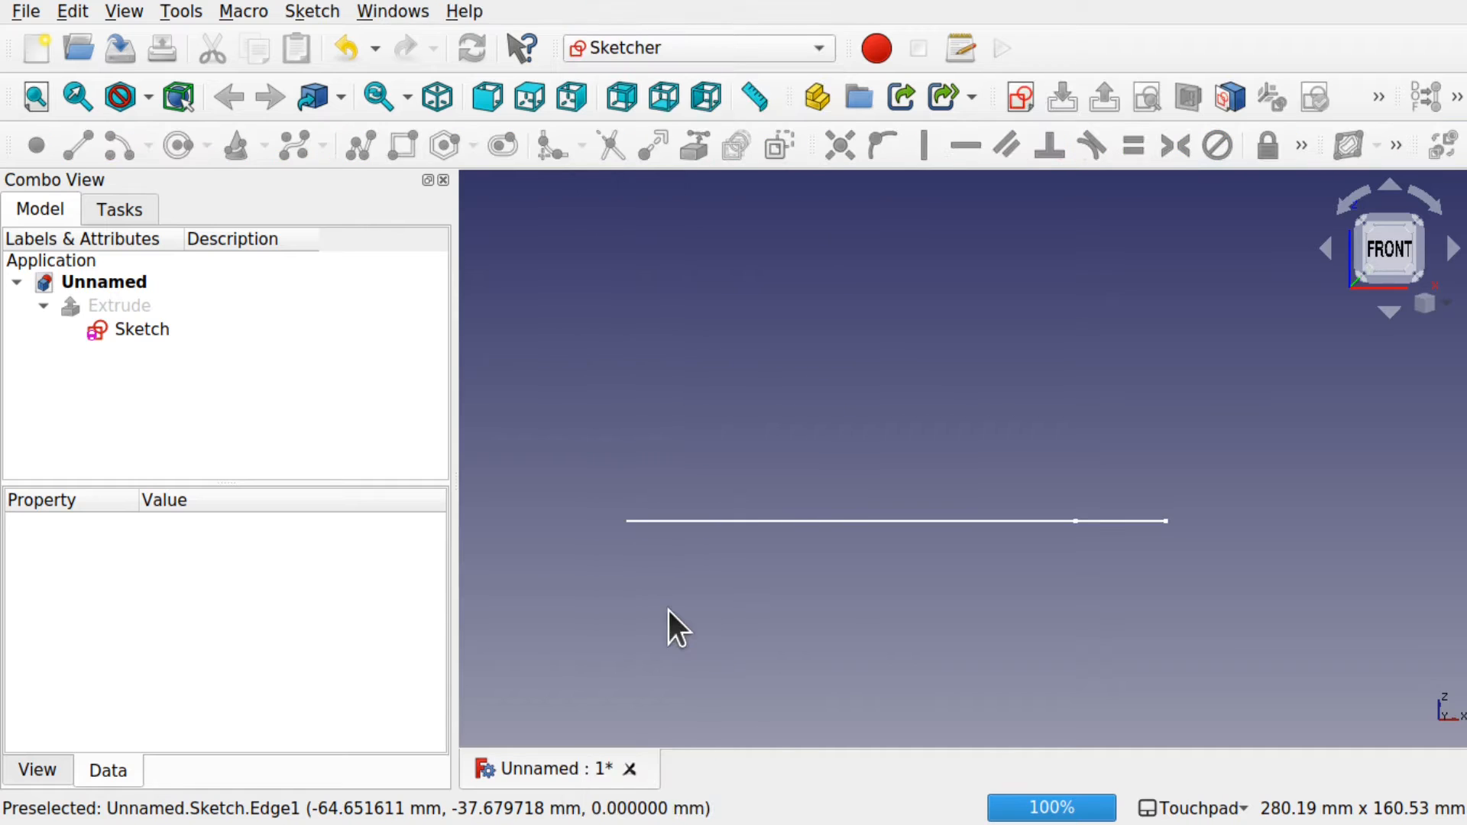
Create a new sketch on the XZ plane and turn on the section view, checking where the circles meet the horizontal axis
left_click(1021, 98)
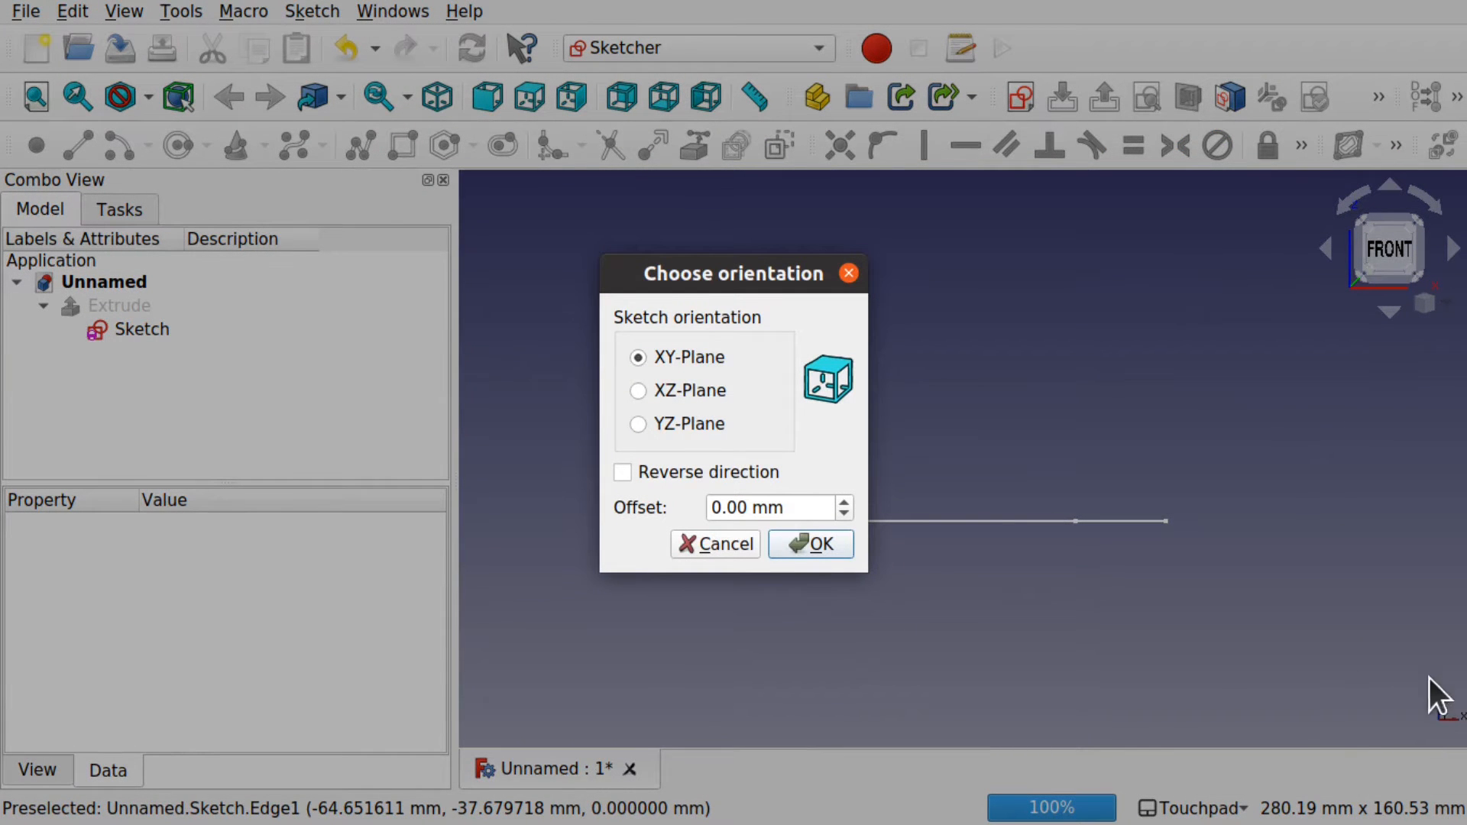
left_click(638, 391)
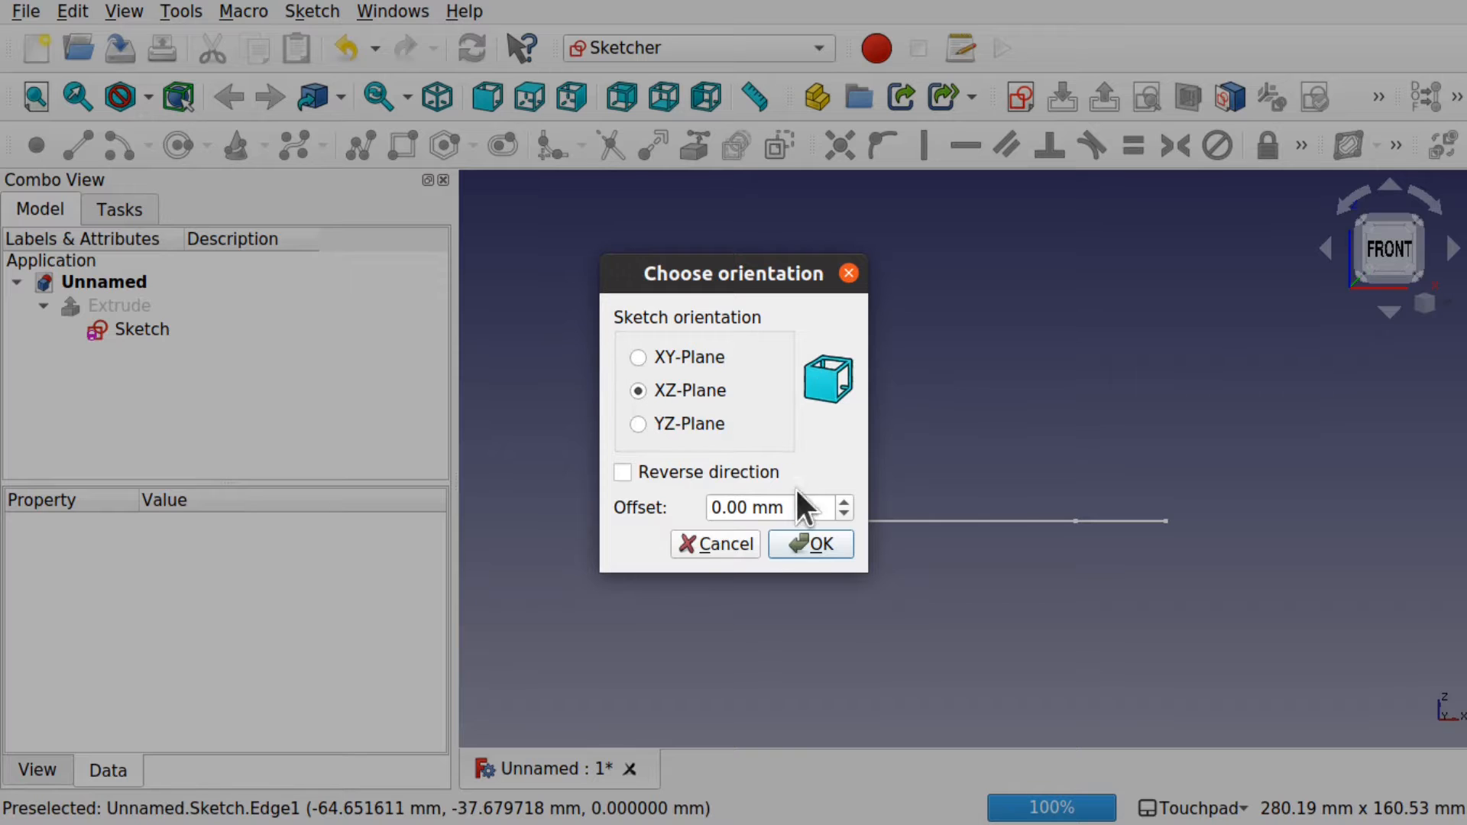
left_click(802, 542)
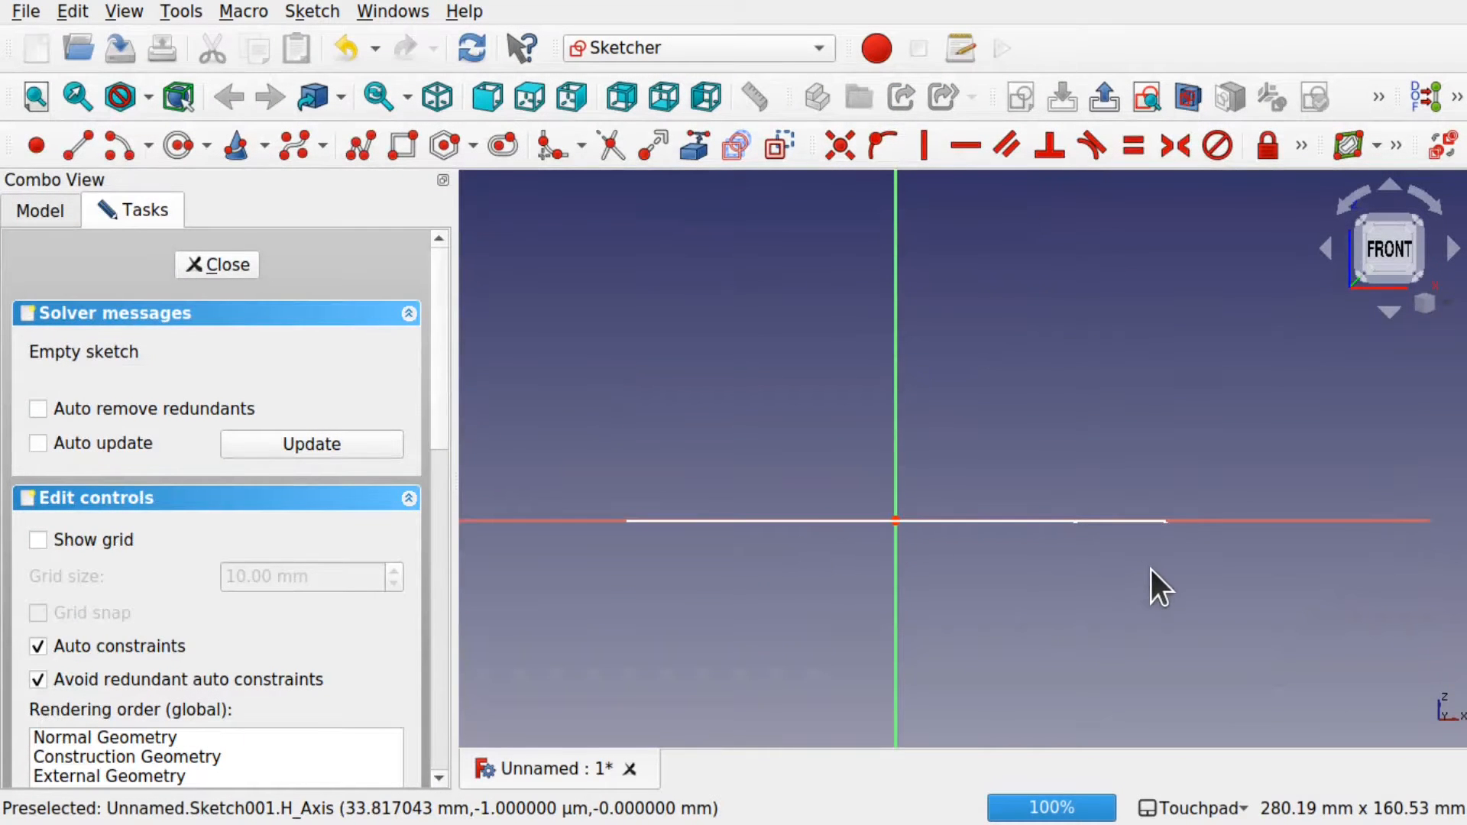
middle_click_drag(1082, 523, 970, 591)
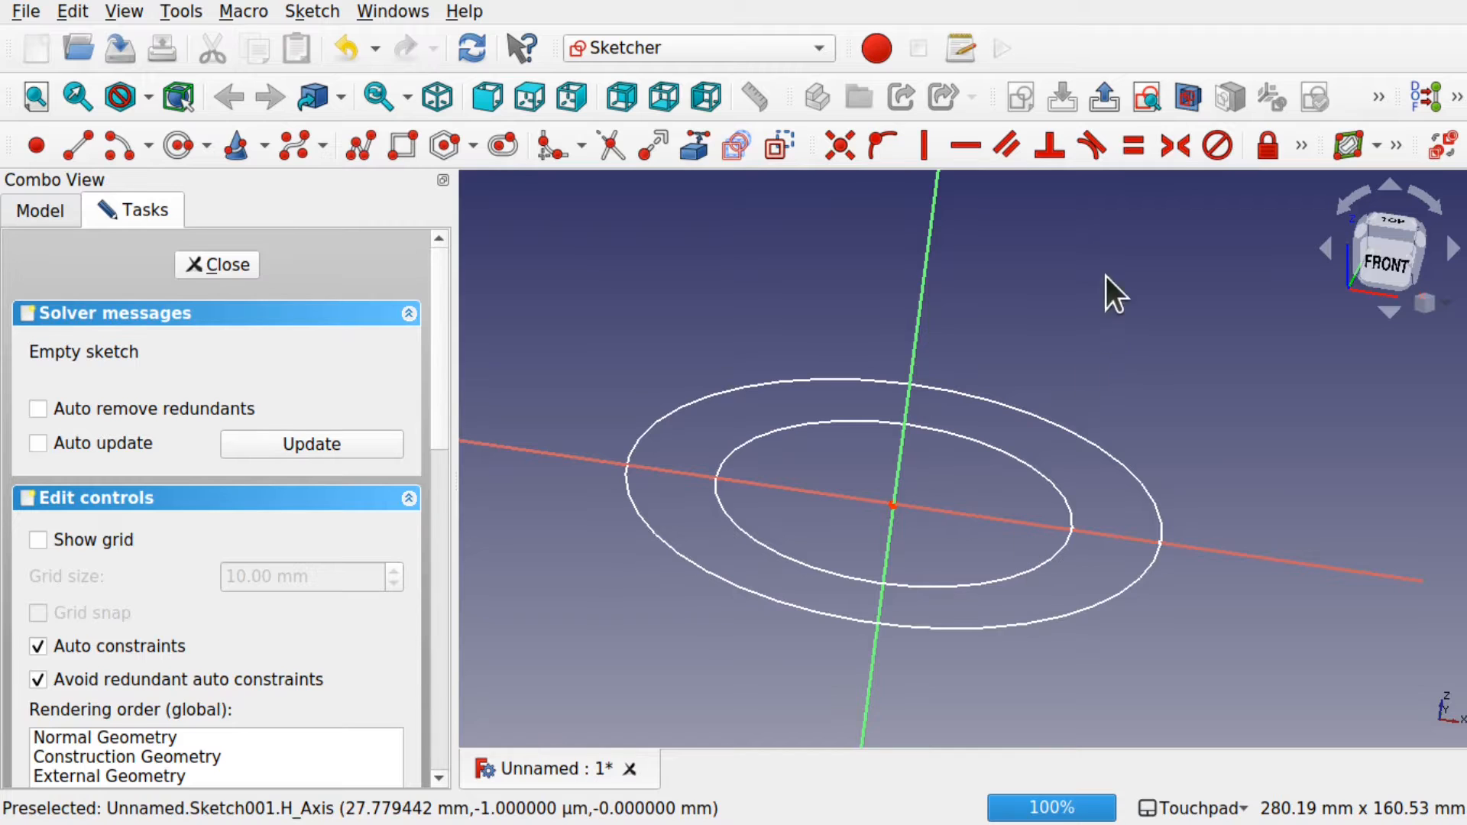
left_click(1183, 107)
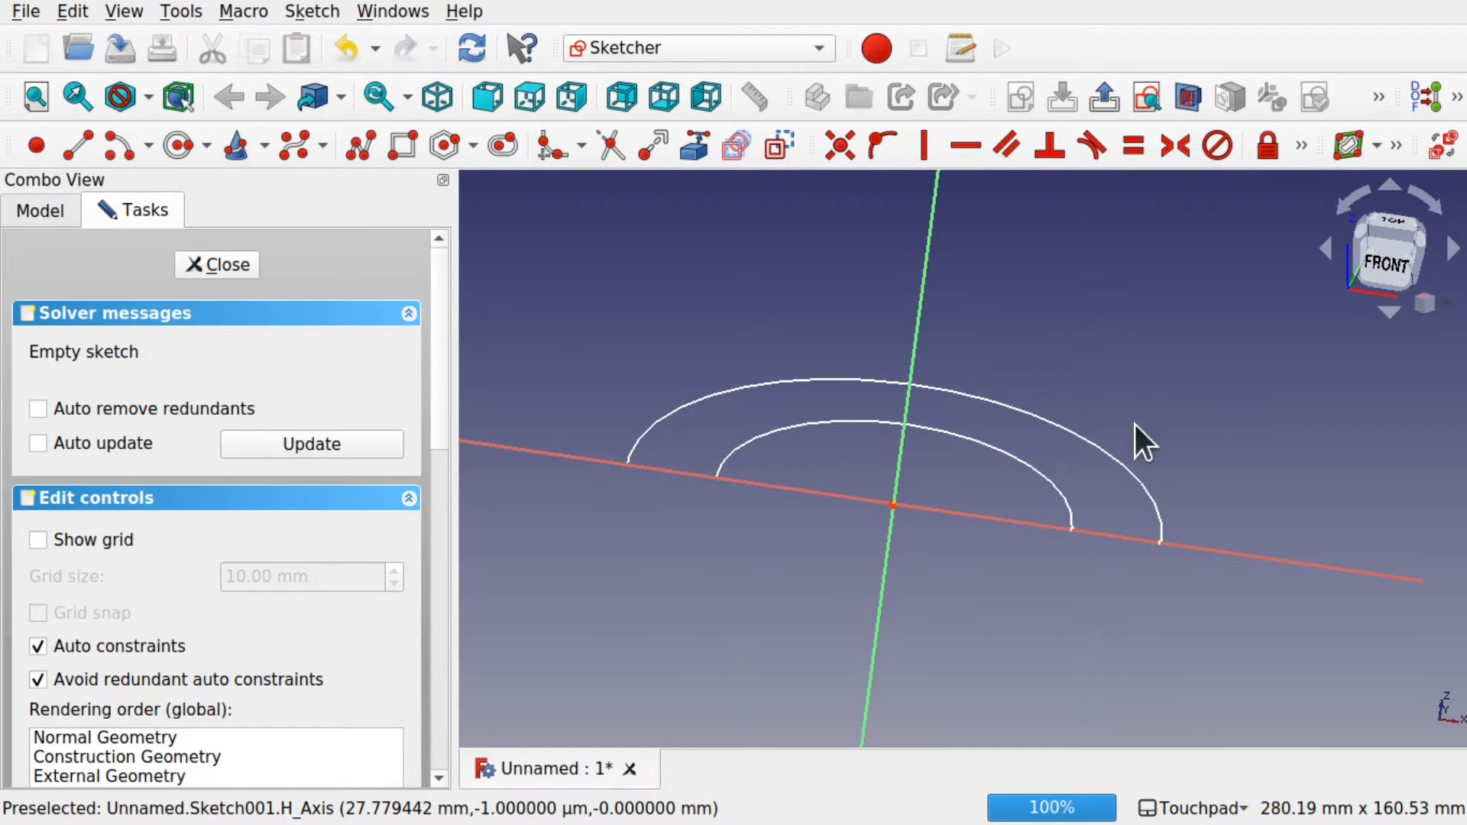
mouse_move(1136, 443)
left_mouse_down("alt")
mouse_move(1155, 465)
mouse_move(1107, 536)
mouse_move(975, 589)
left_mouse_up("alt")
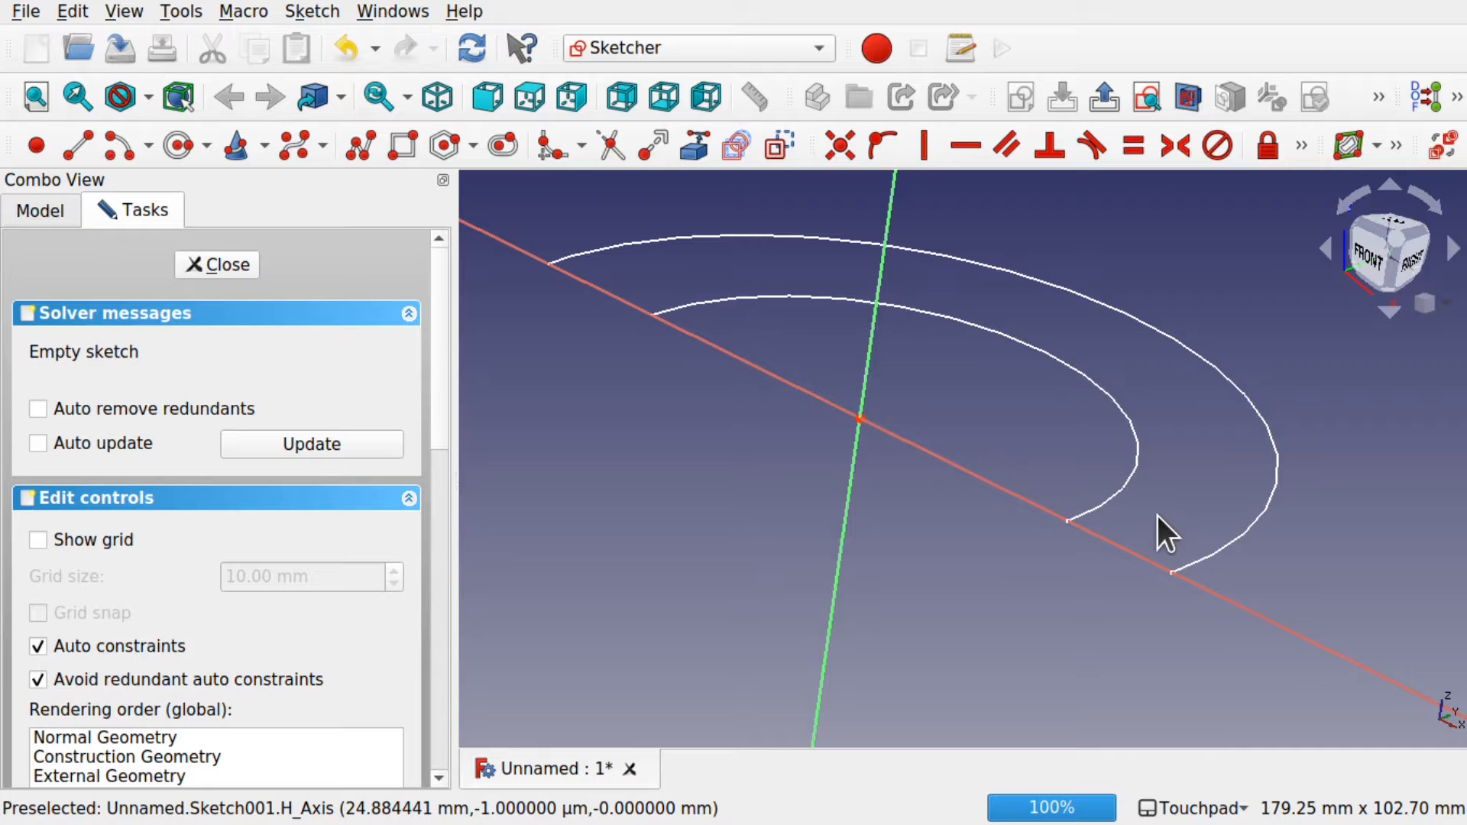
Link the vertices of the inner and outer circles on the horizontal axis as external geometry in the sketch
left_click(694, 146)
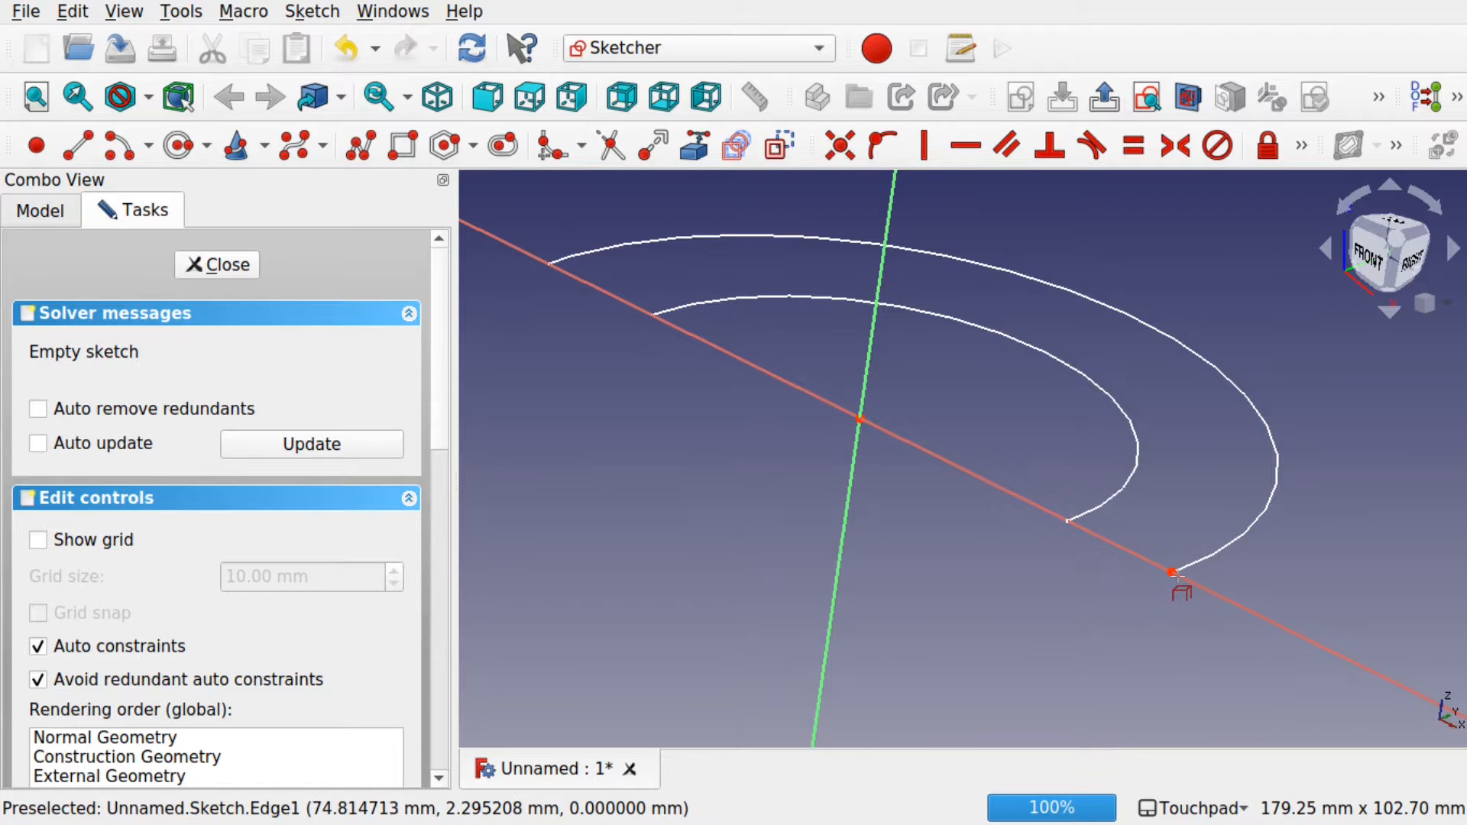
scroll(1173, 579, "up", 4)
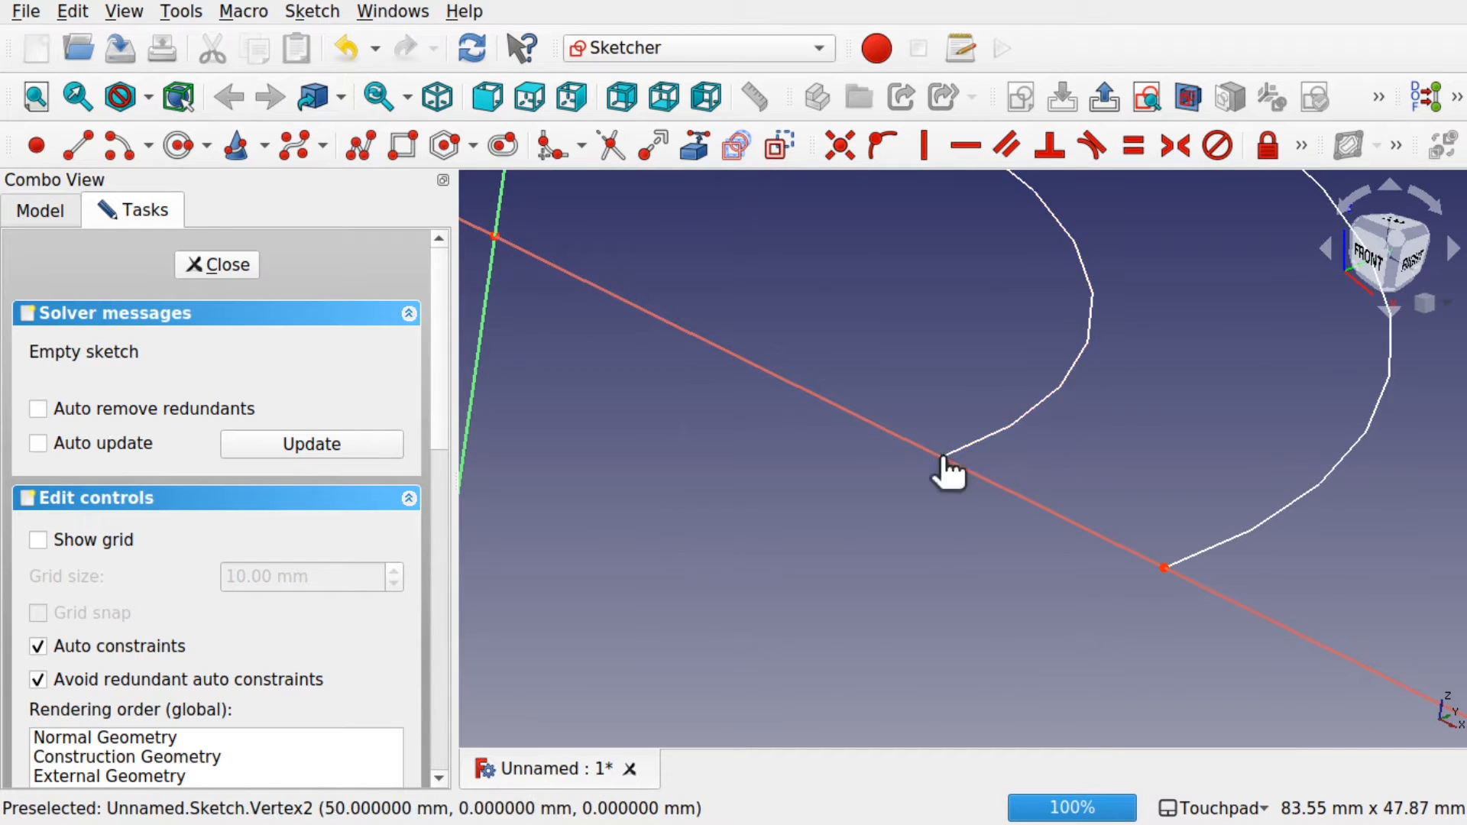
middle_click_drag(1062, 545, 1159, 513, "alt")
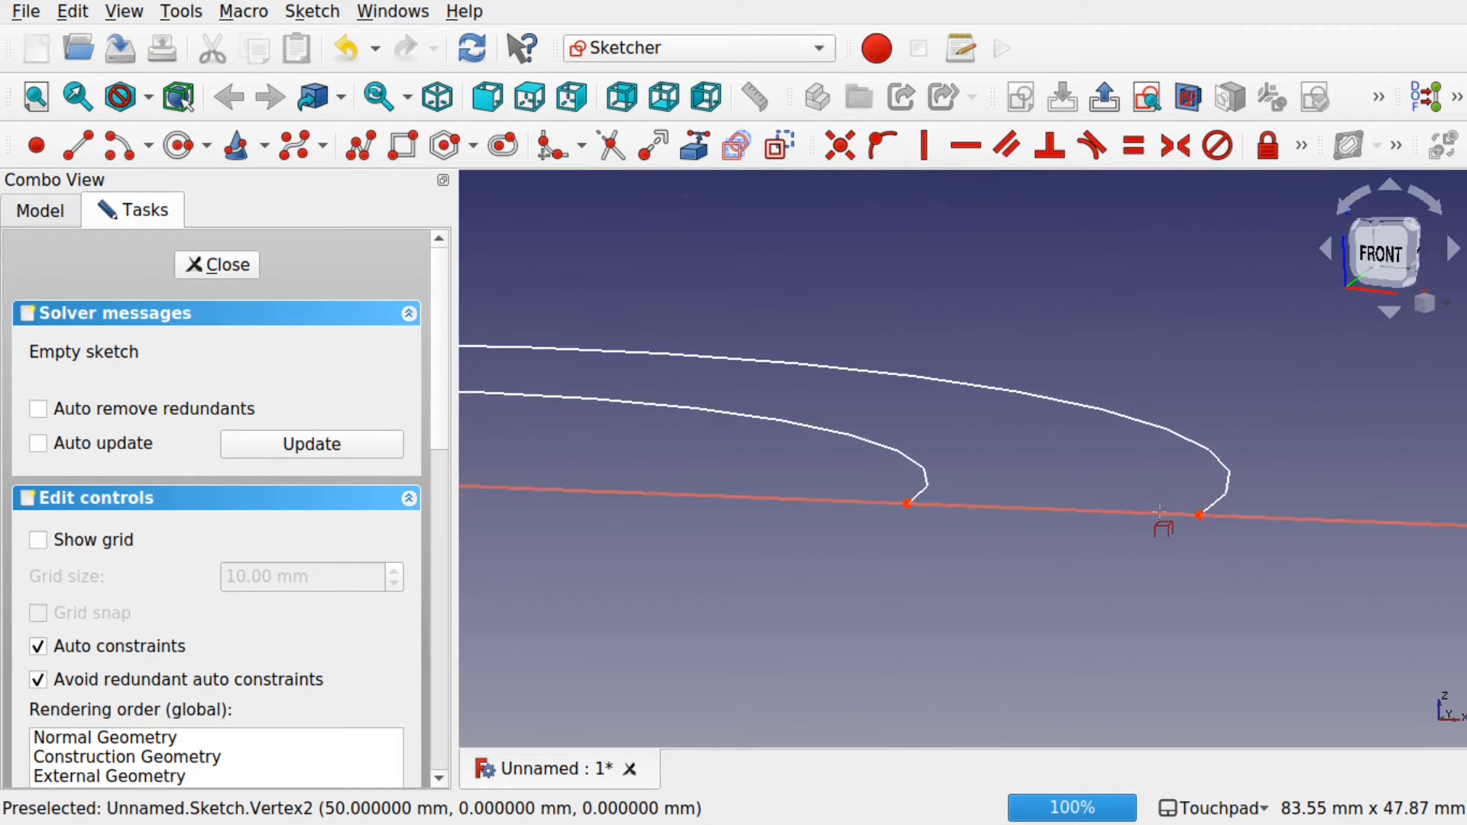
scroll(1160, 512, "down", 4)
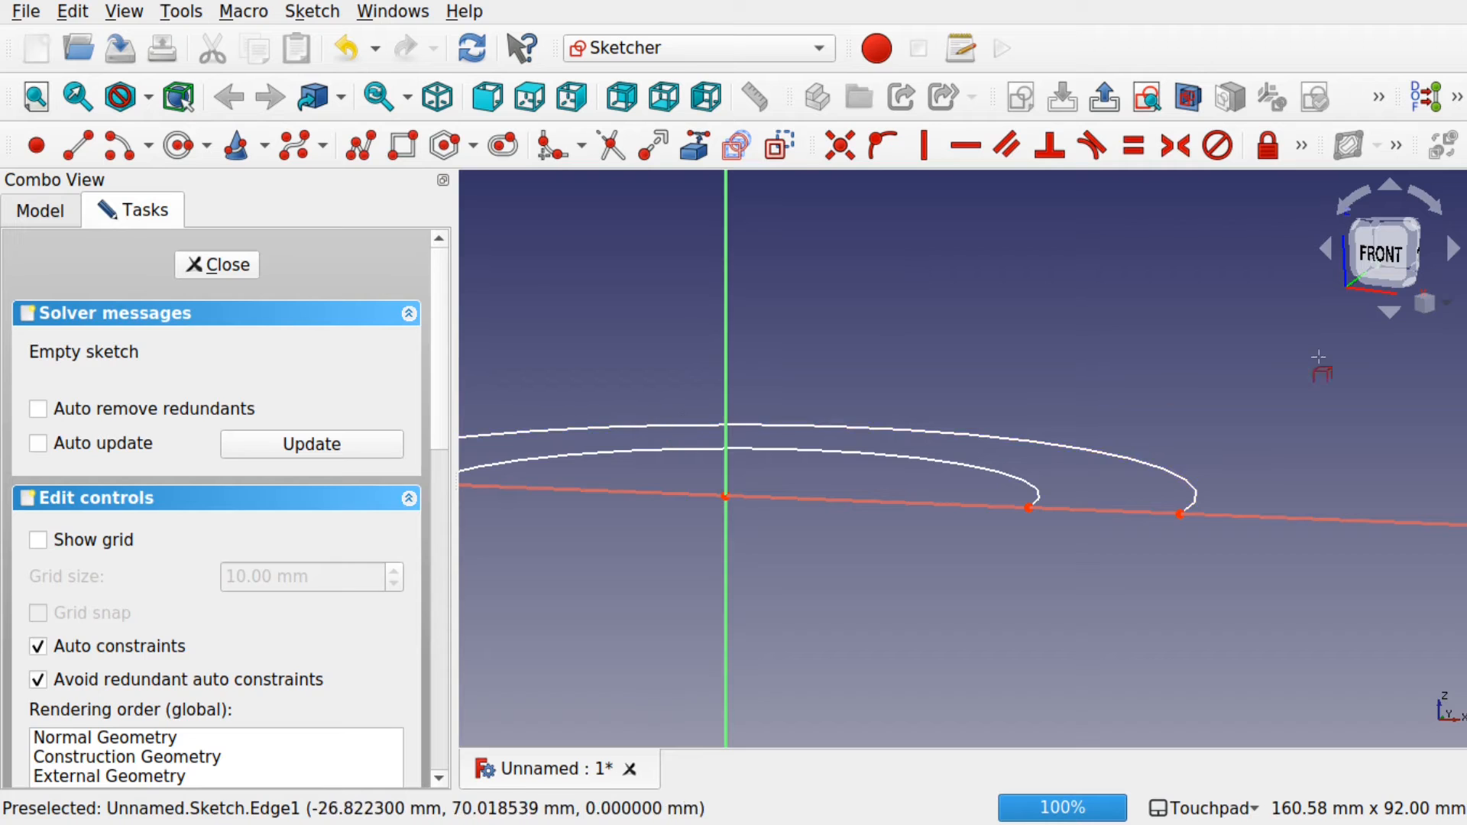
Draw a shallow three-point arc with a radius of about 240 mm, bulging upward between the two external points
left_click(1381, 253)
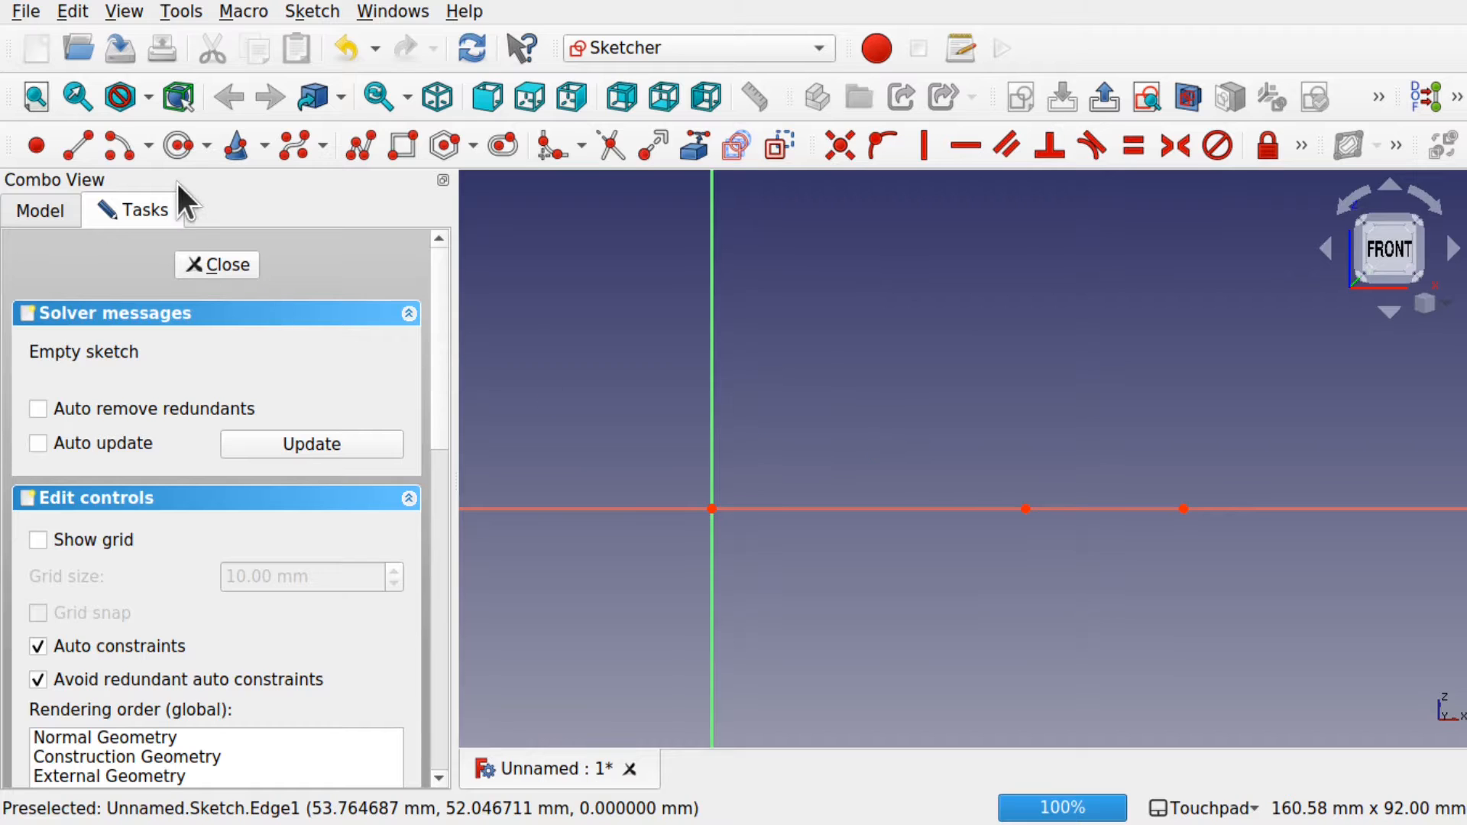
left_click(142, 146)
left_click(134, 204)
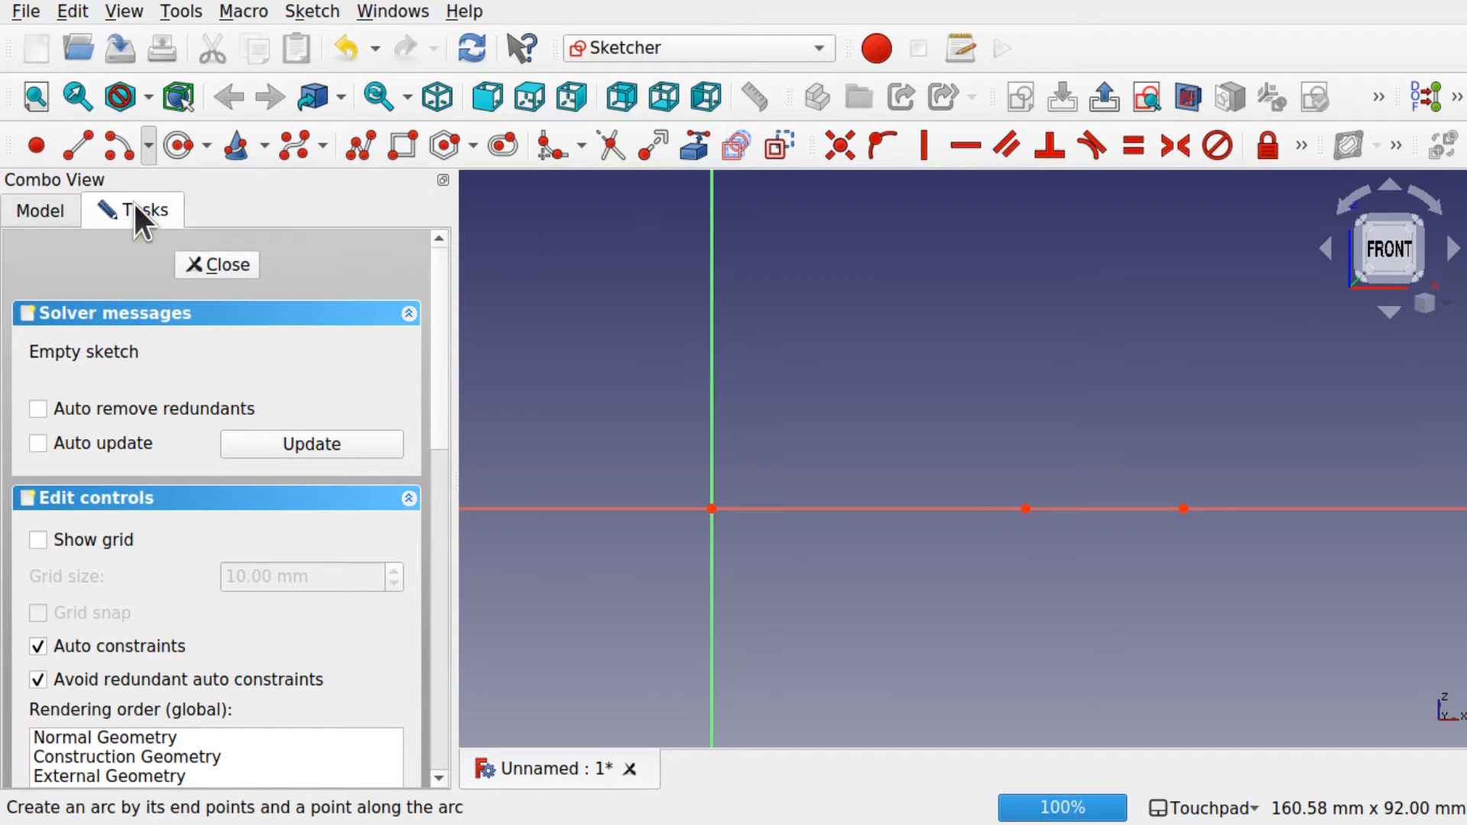
left_click(1026, 508)
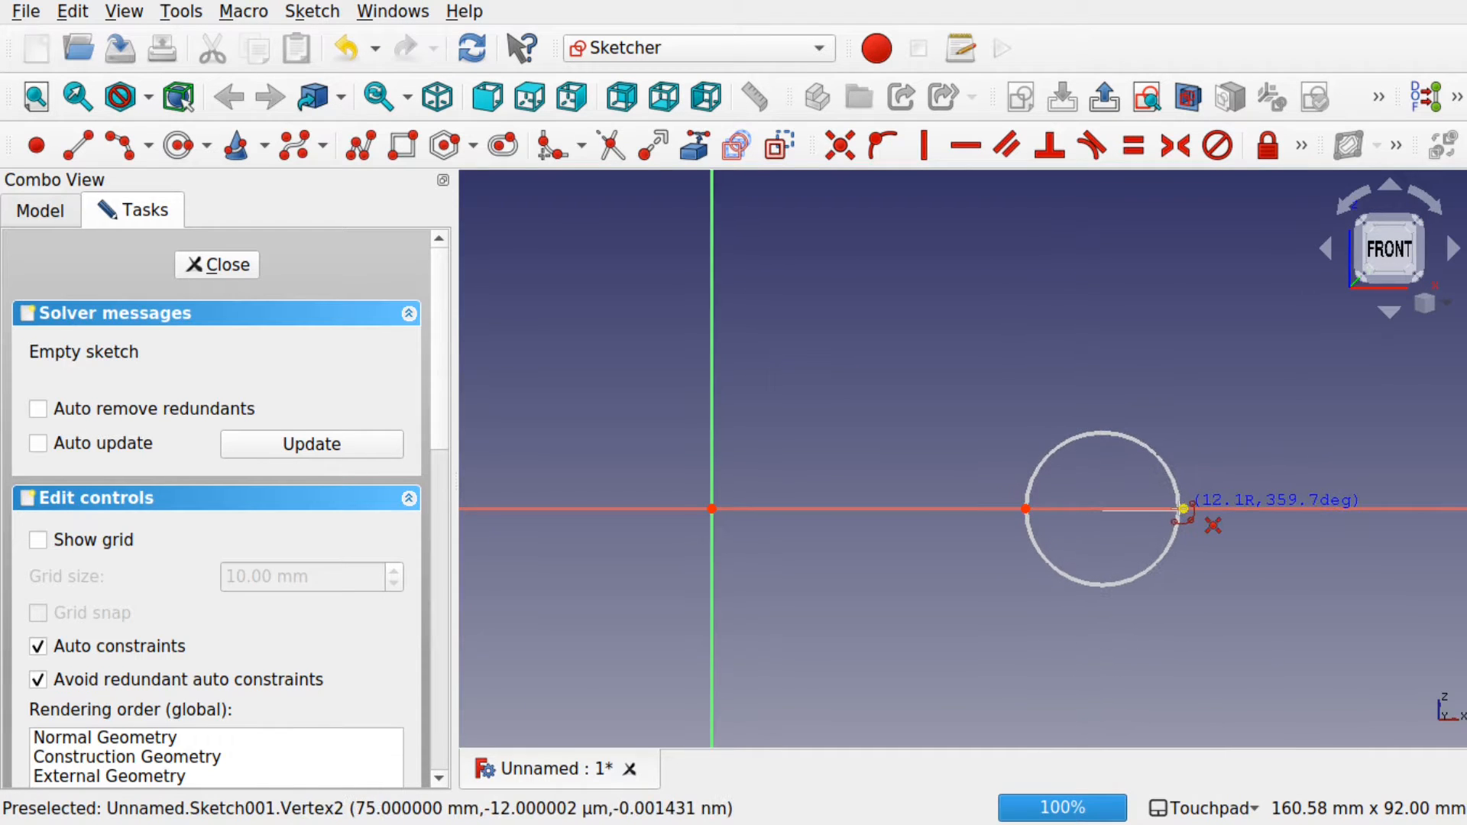
left_click(1182, 509)
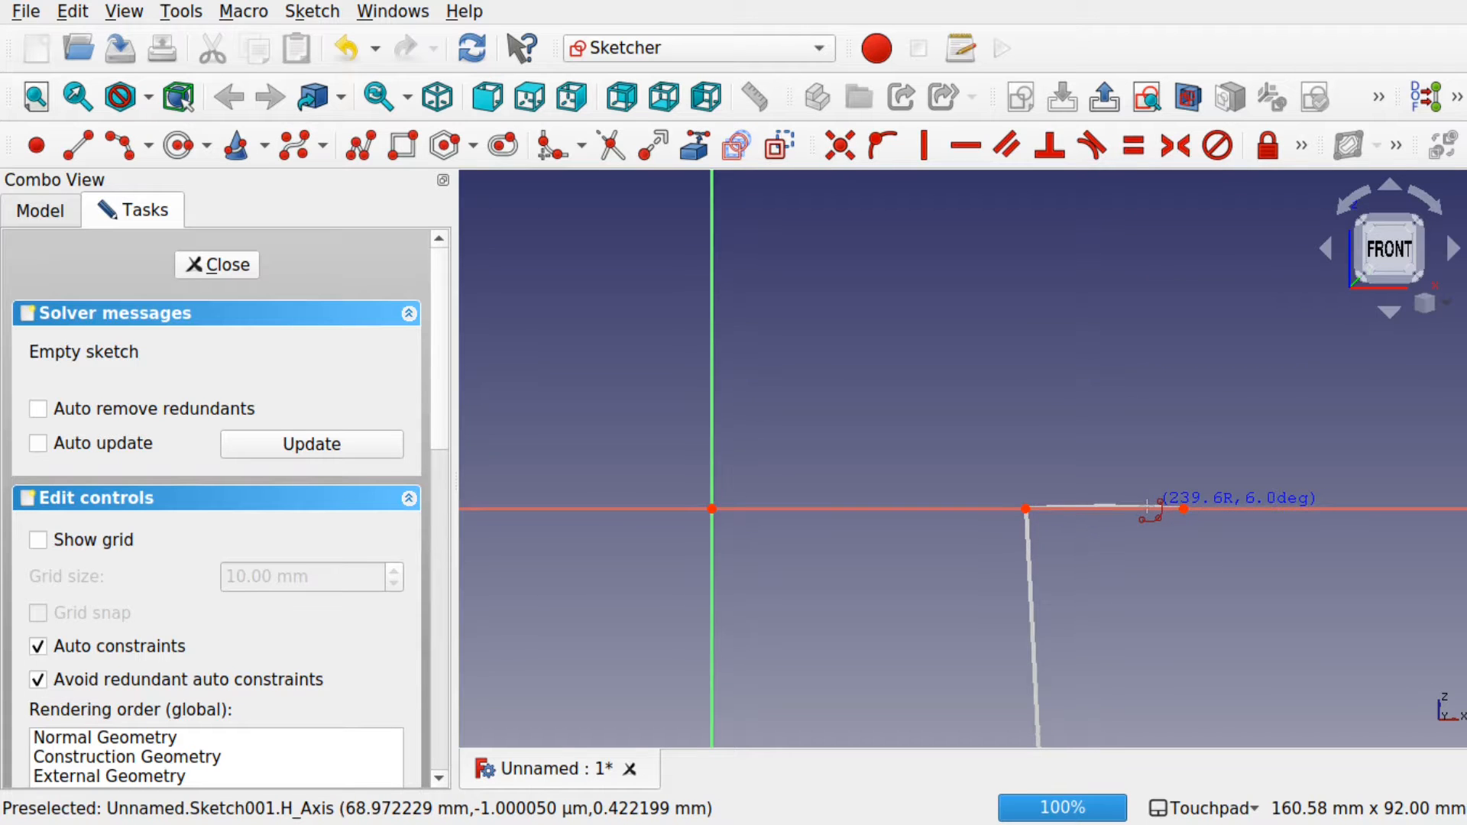
left_click(1148, 505)
middle_click_drag(1192, 525, 1138, 509)
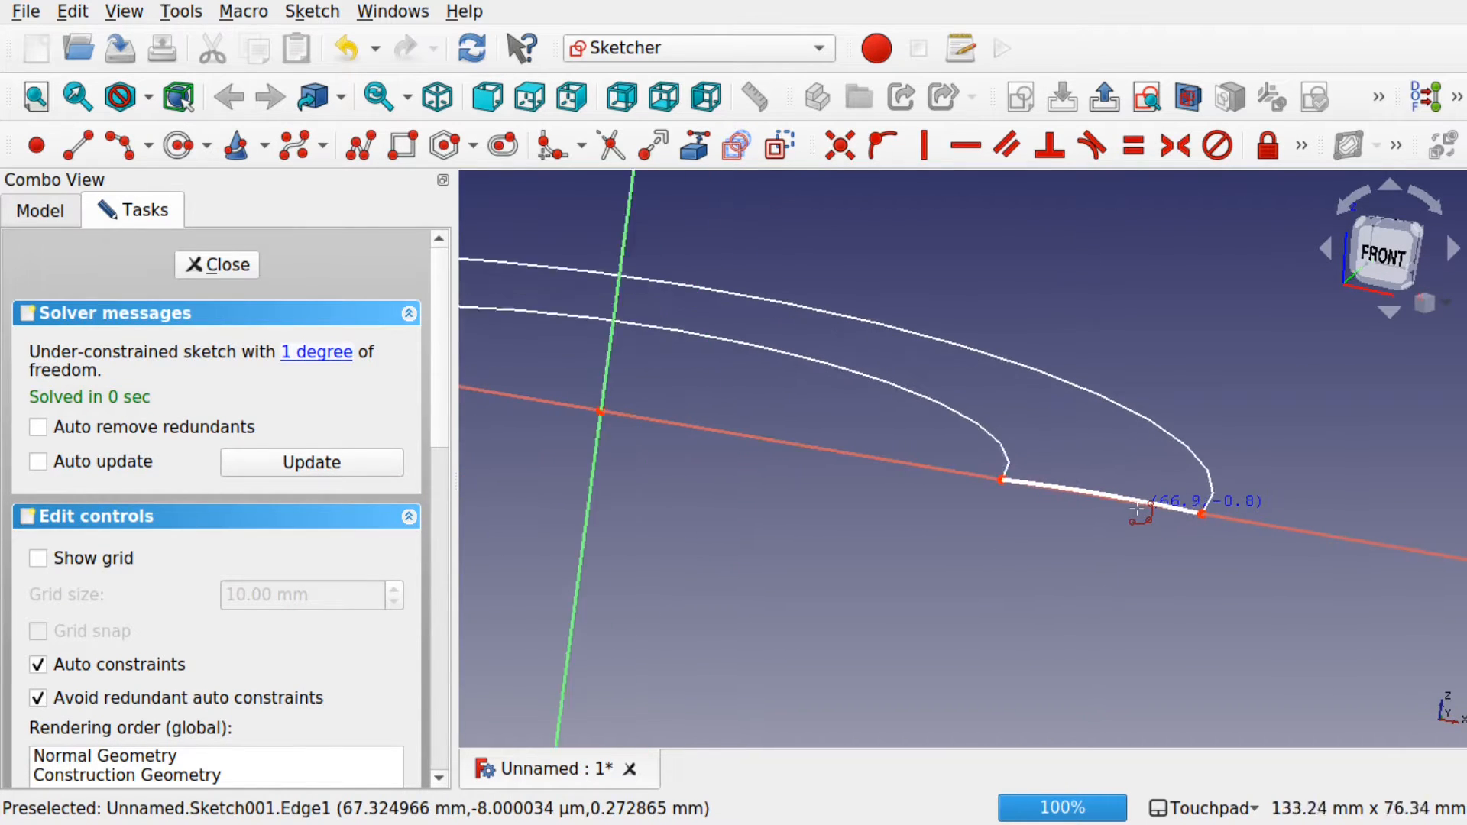
scroll(1139, 508, "up", 2)
scroll(1138, 508, "down", 7)
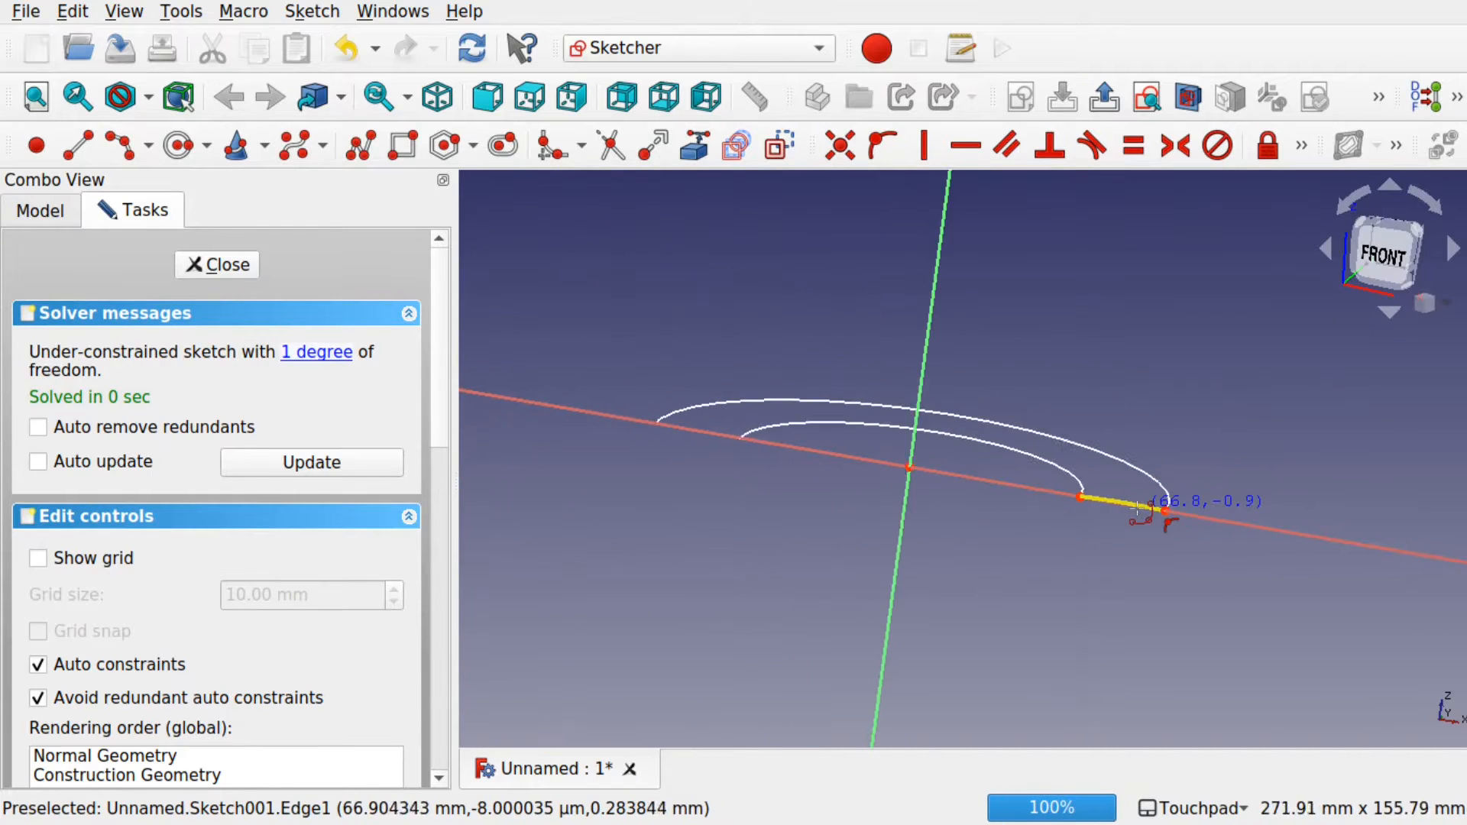
middle_click_drag(1161, 508, 1135, 530)
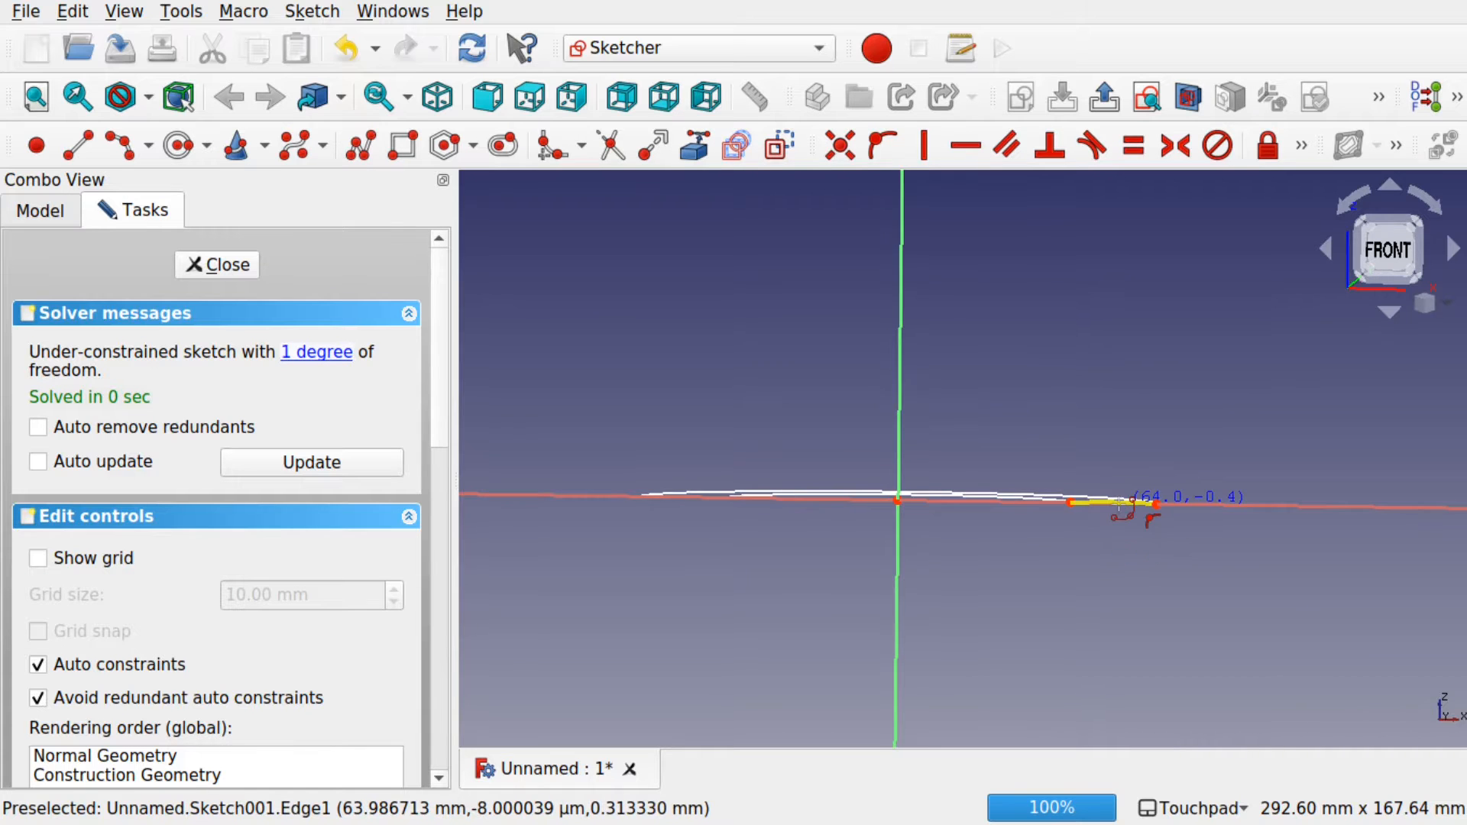
scroll(1123, 507, "up", 9)
right_click(1119, 505)
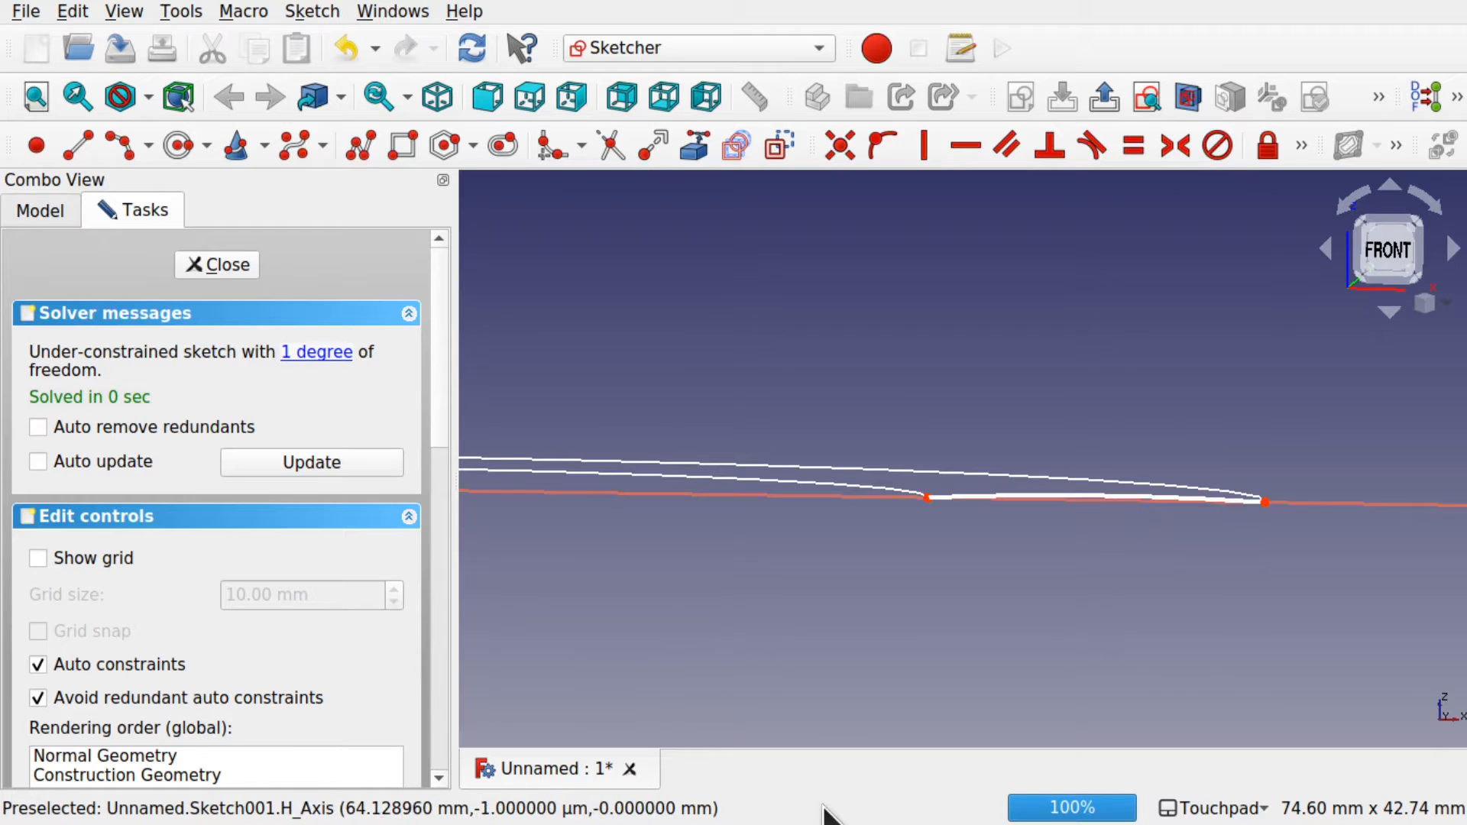
Move the arc's centre point slightly farther below the horizontal axis to flatten the curve, and close the sketch
scroll(1090, 608, "down", 15)
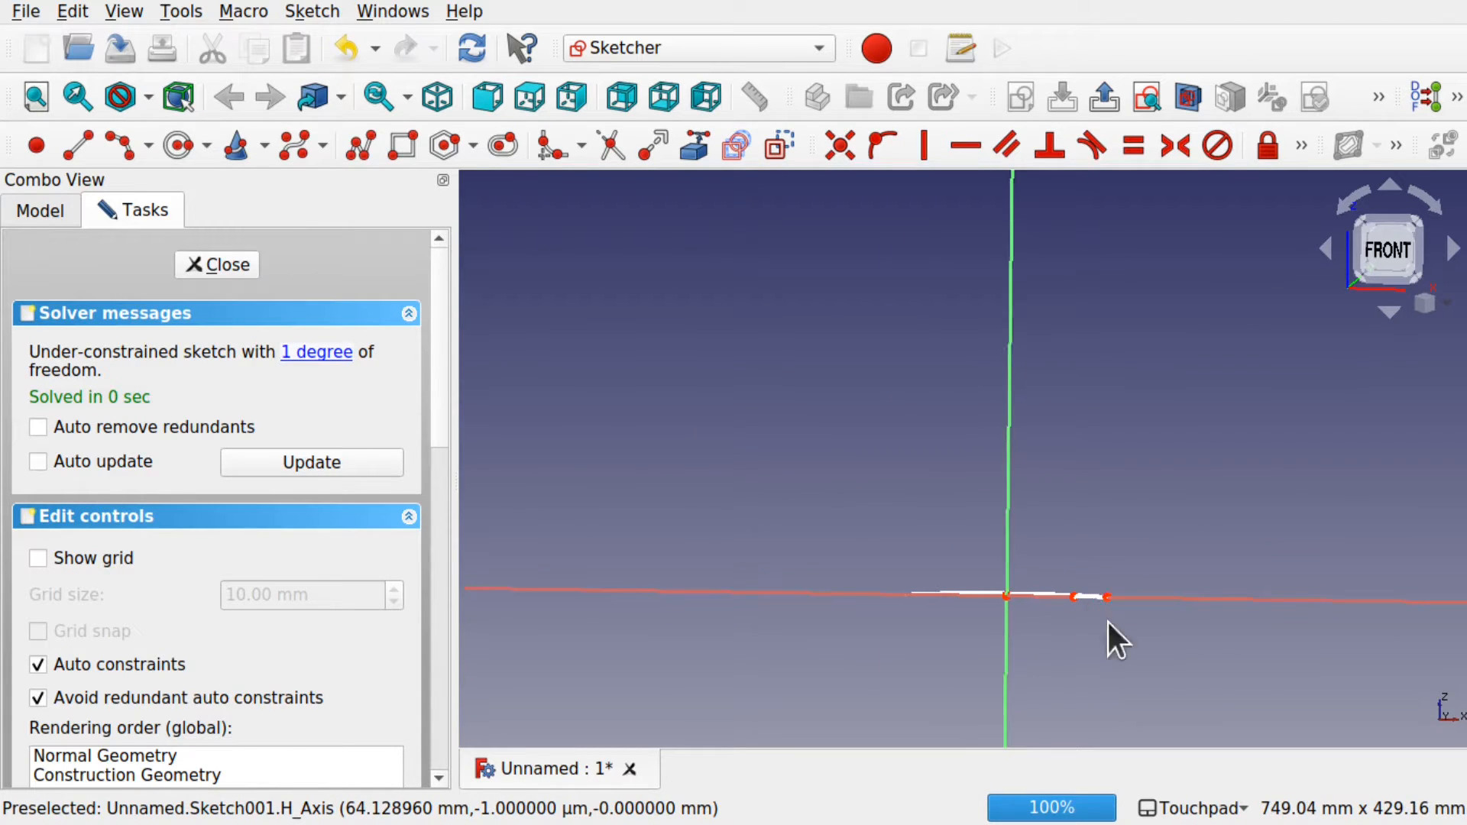
scroll(1108, 623, "down", 5)
scroll(1080, 428, "right", 2)
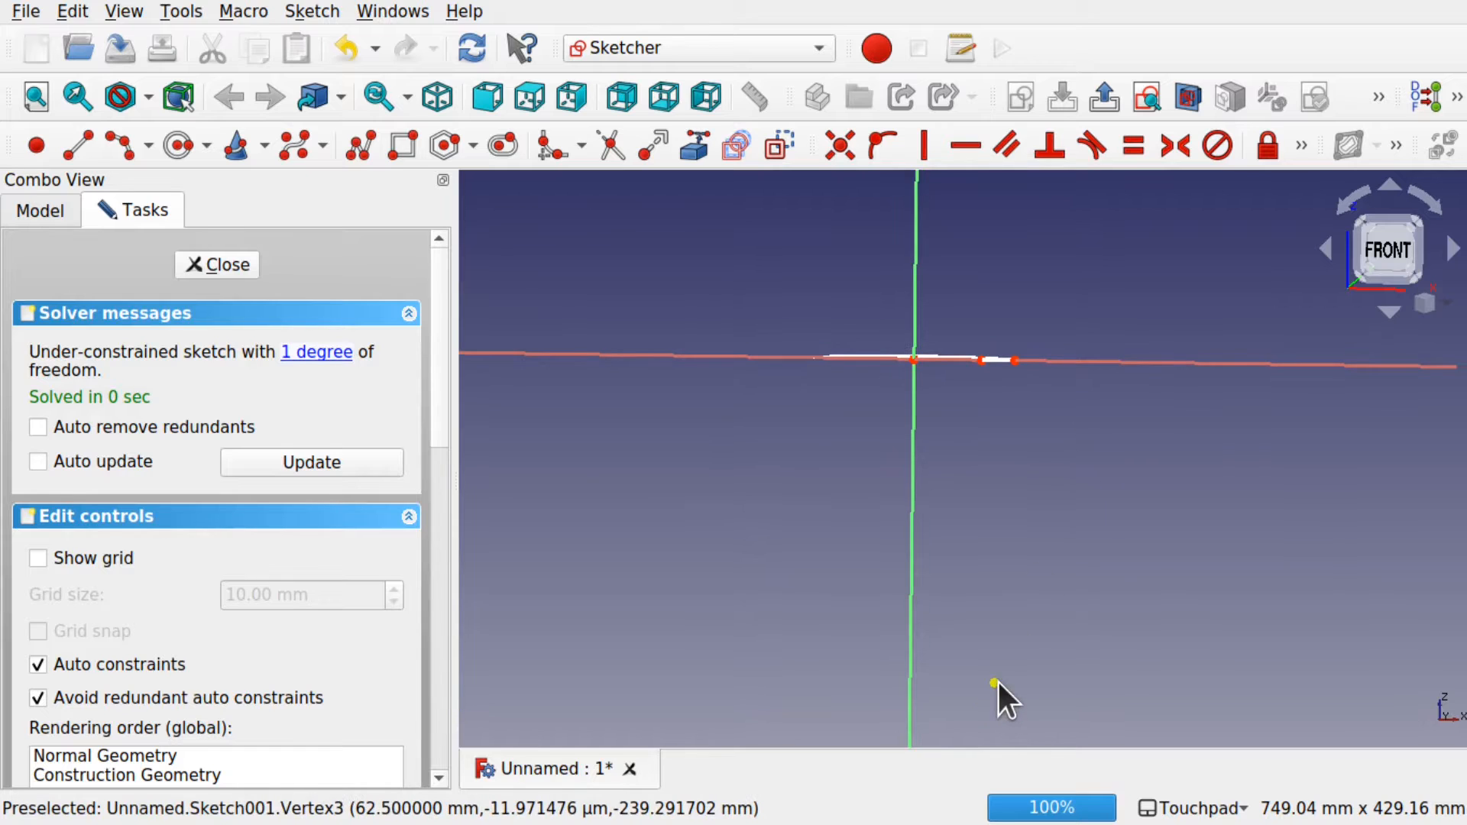
left_click_drag(993, 682, 1003, 733)
scroll(1009, 370, "up", 10)
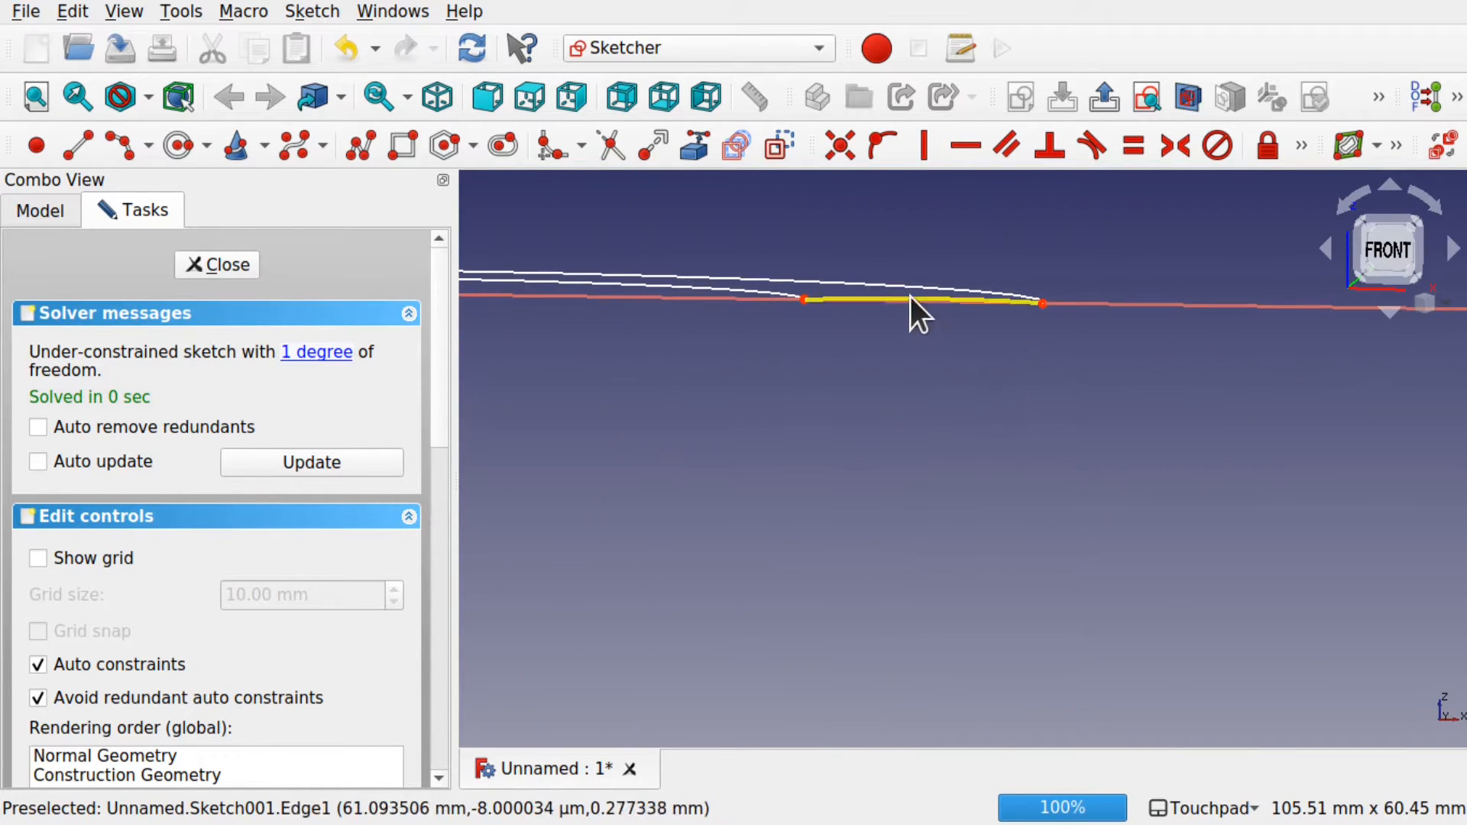
mouse_move(918, 302)
middle_mouse_down("shift")
mouse_move(1038, 464)
mouse_move(1002, 517)
mouse_move(1021, 508)
mouse_move(806, 345)
middle_mouse_up("shift")
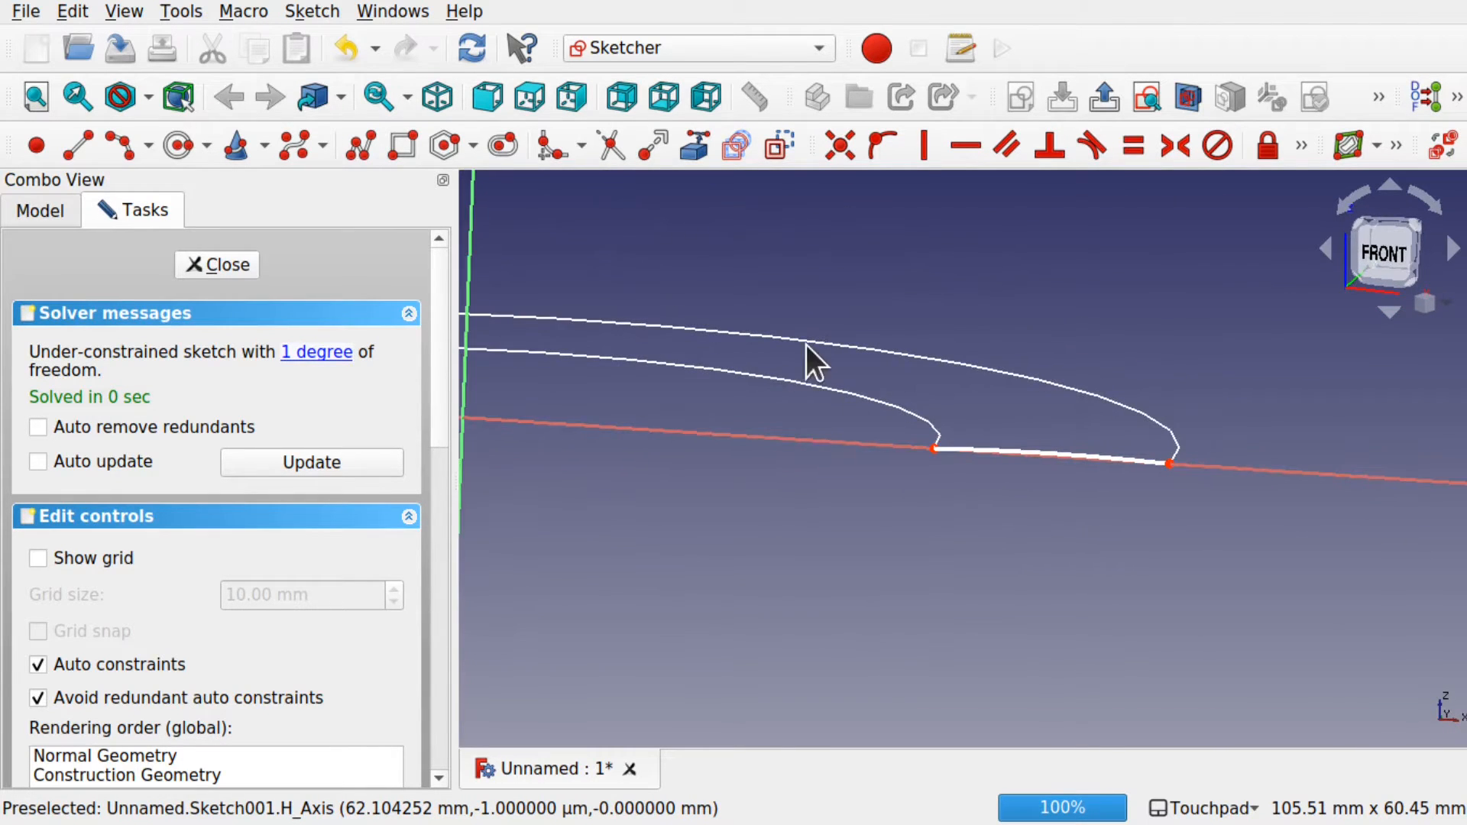
left_click(220, 265)
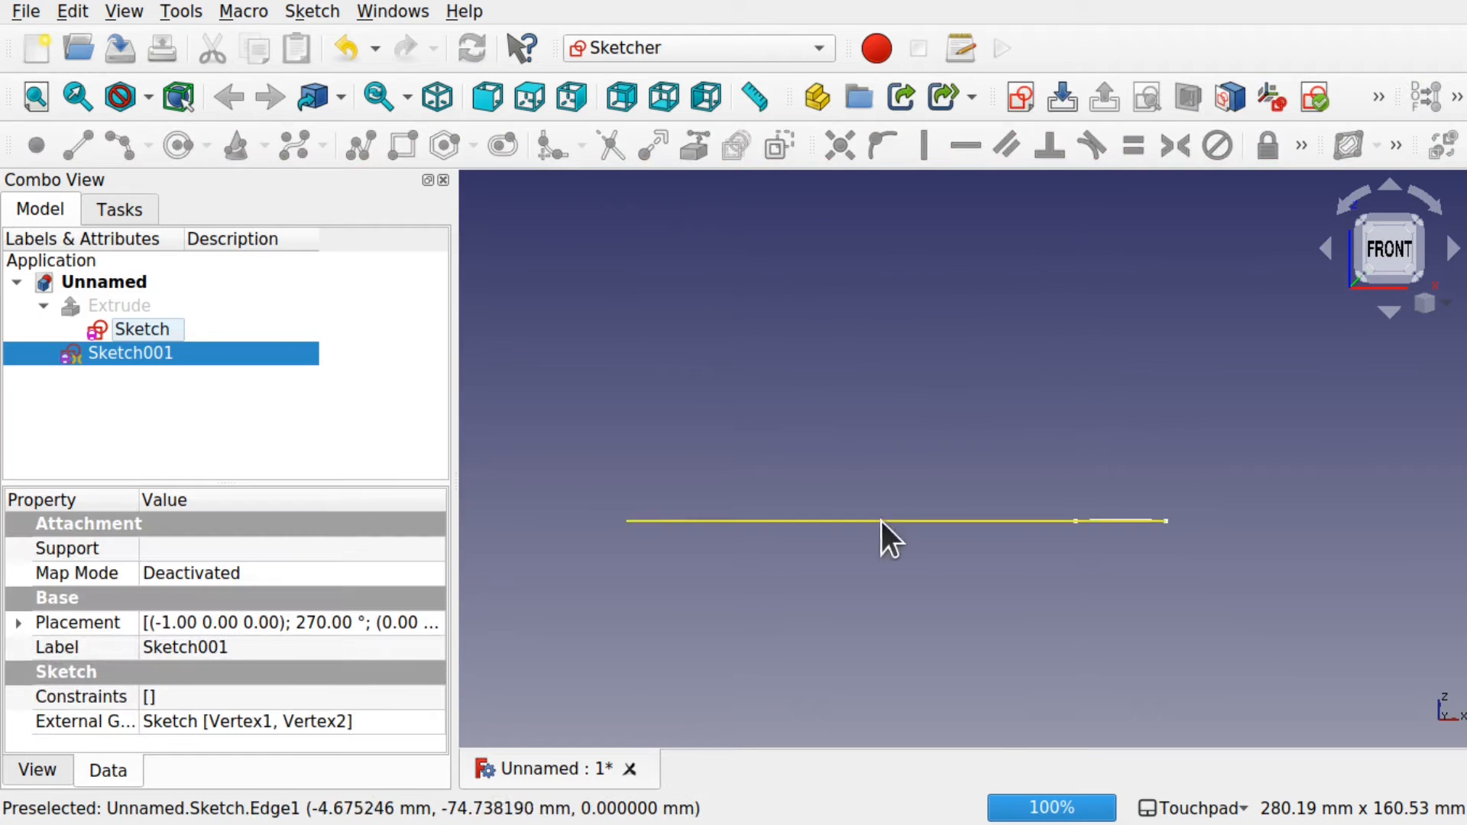
Hide the sketch with the two circles and switch to the Part workbench with the arc sketch selected
middle_click_drag(884, 534, 841, 577, "alt")
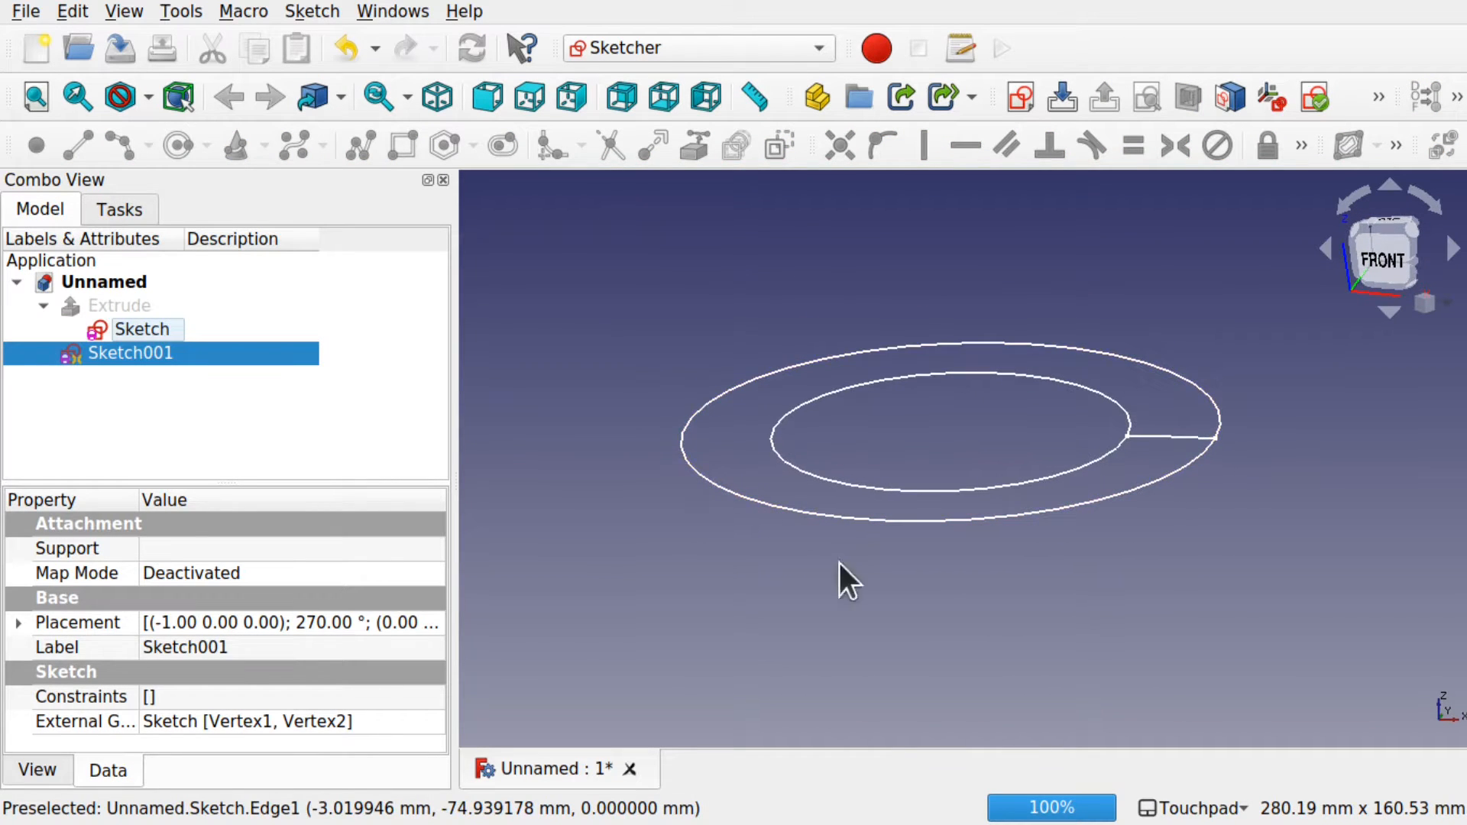
left_click(146, 329)
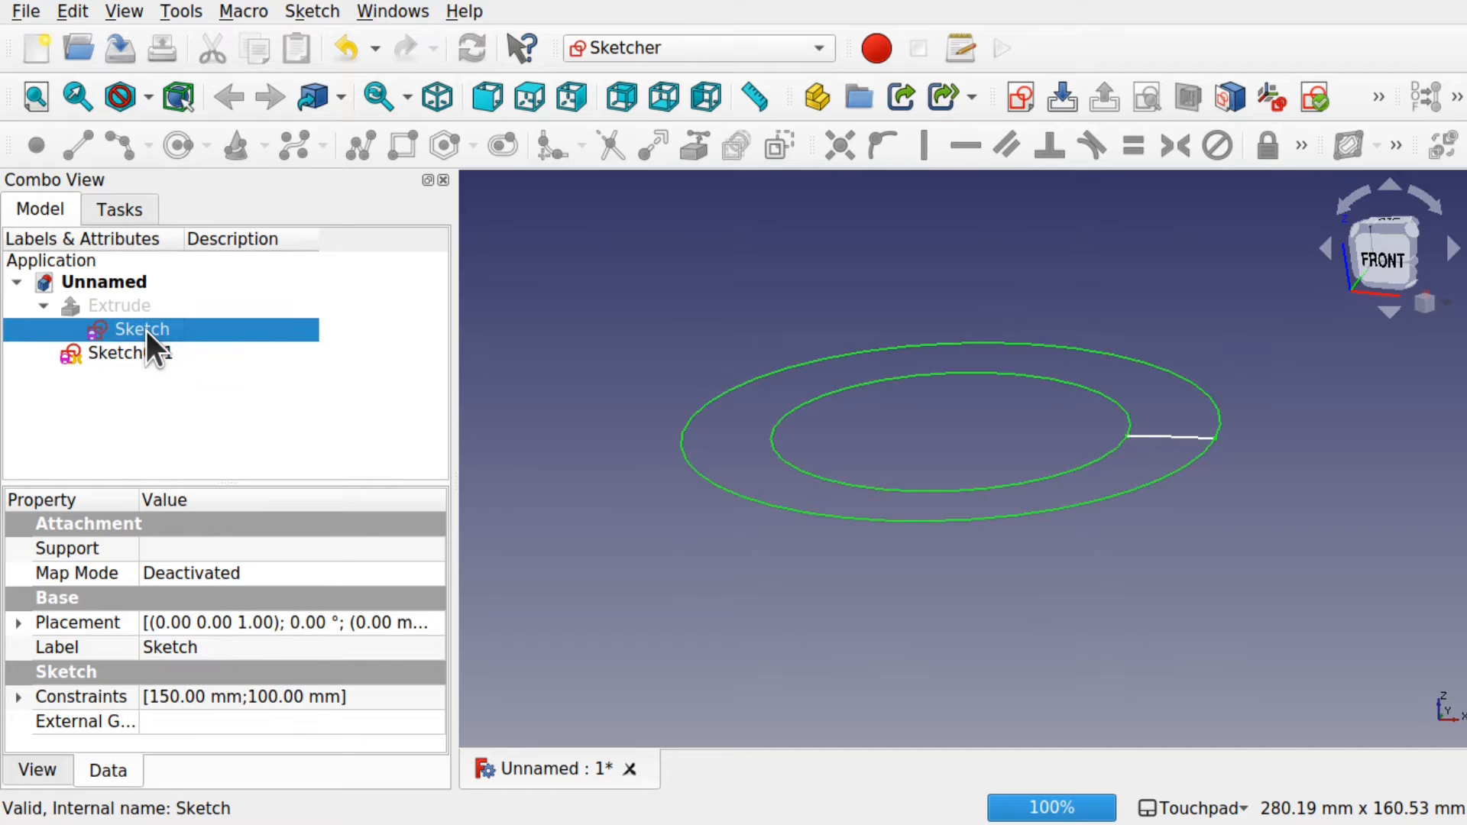
key("space")
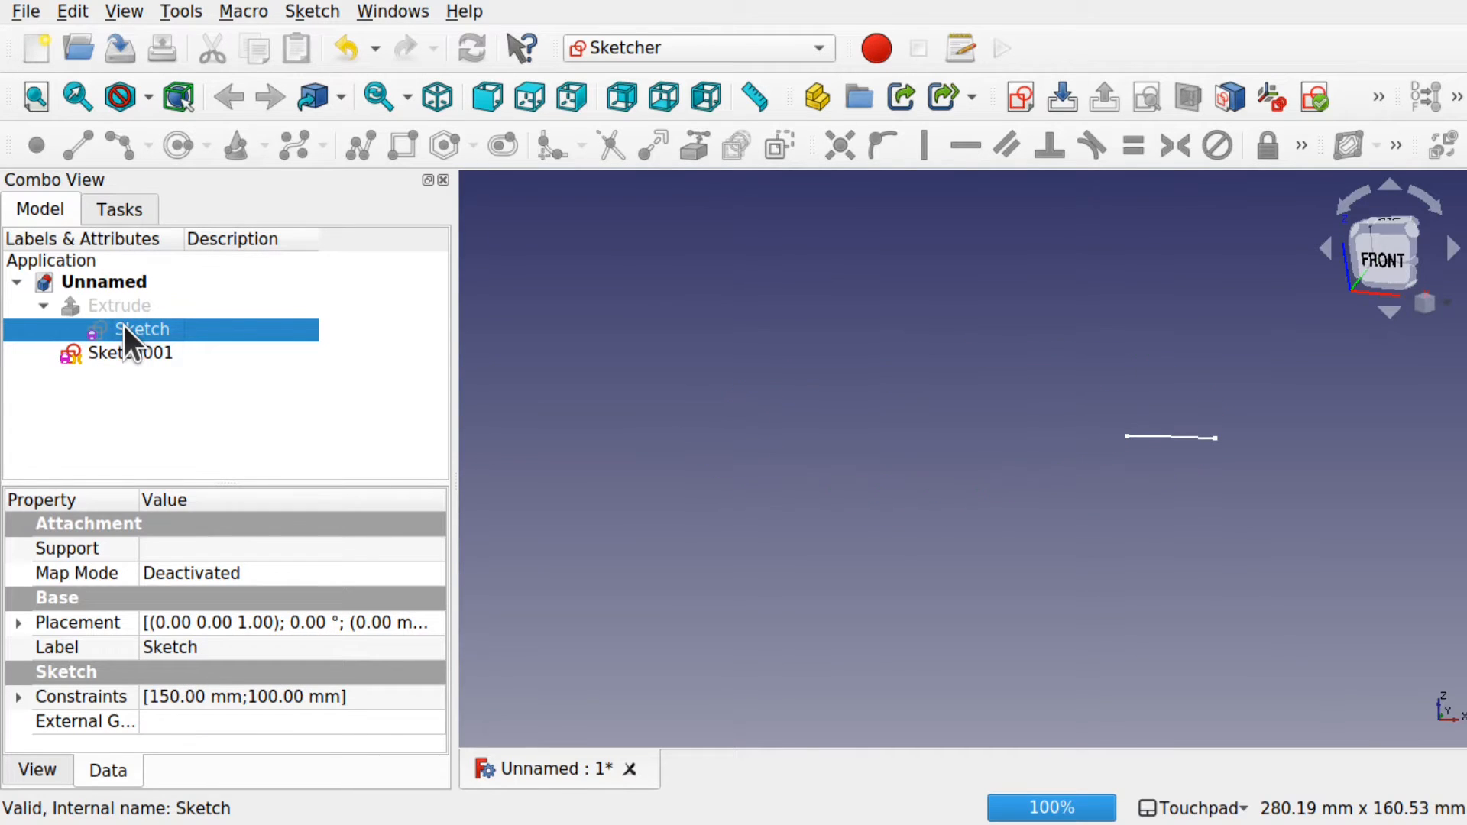
scroll(1167, 439, "up", 4)
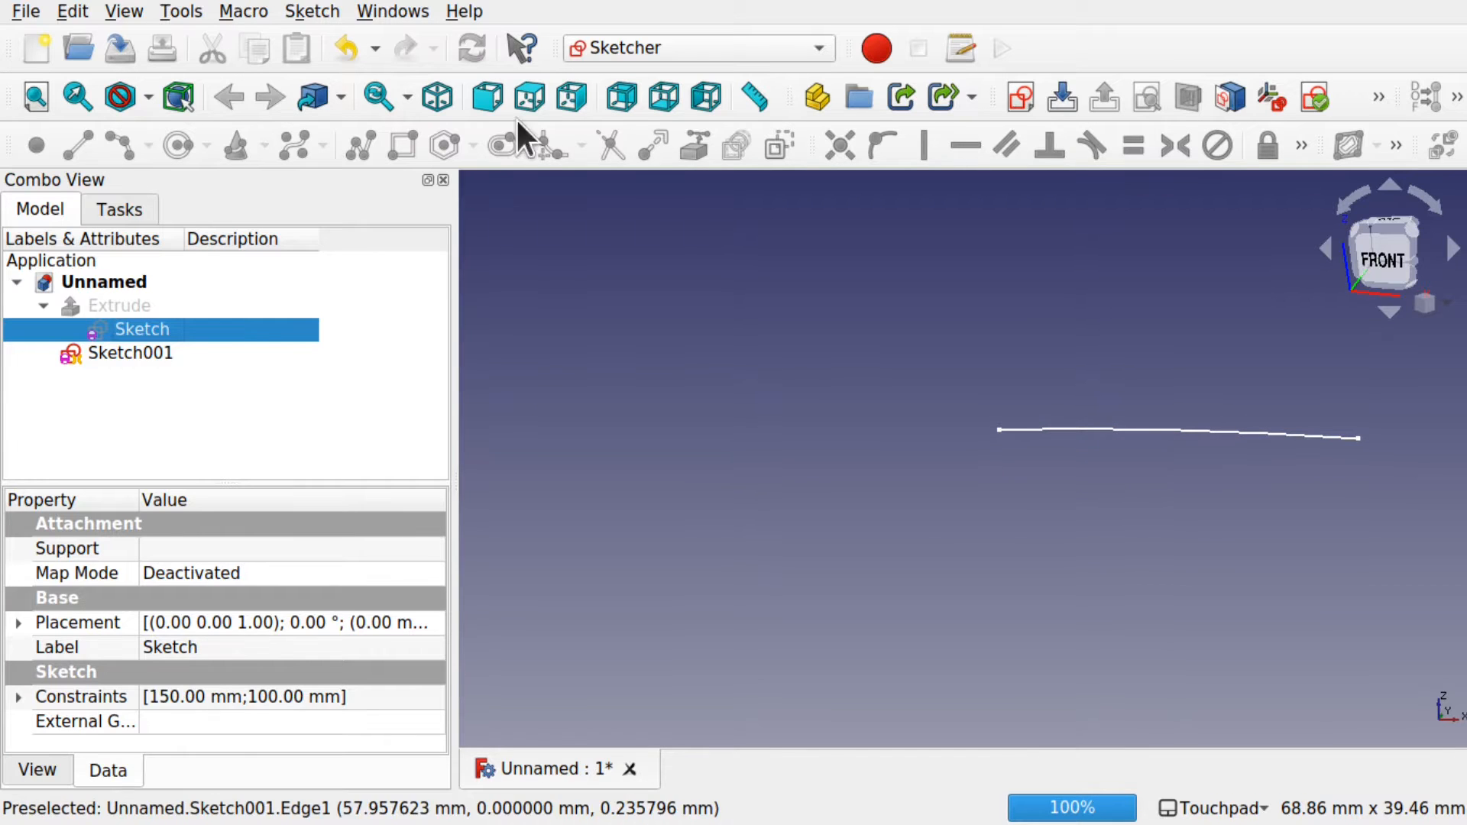
left_click(648, 49)
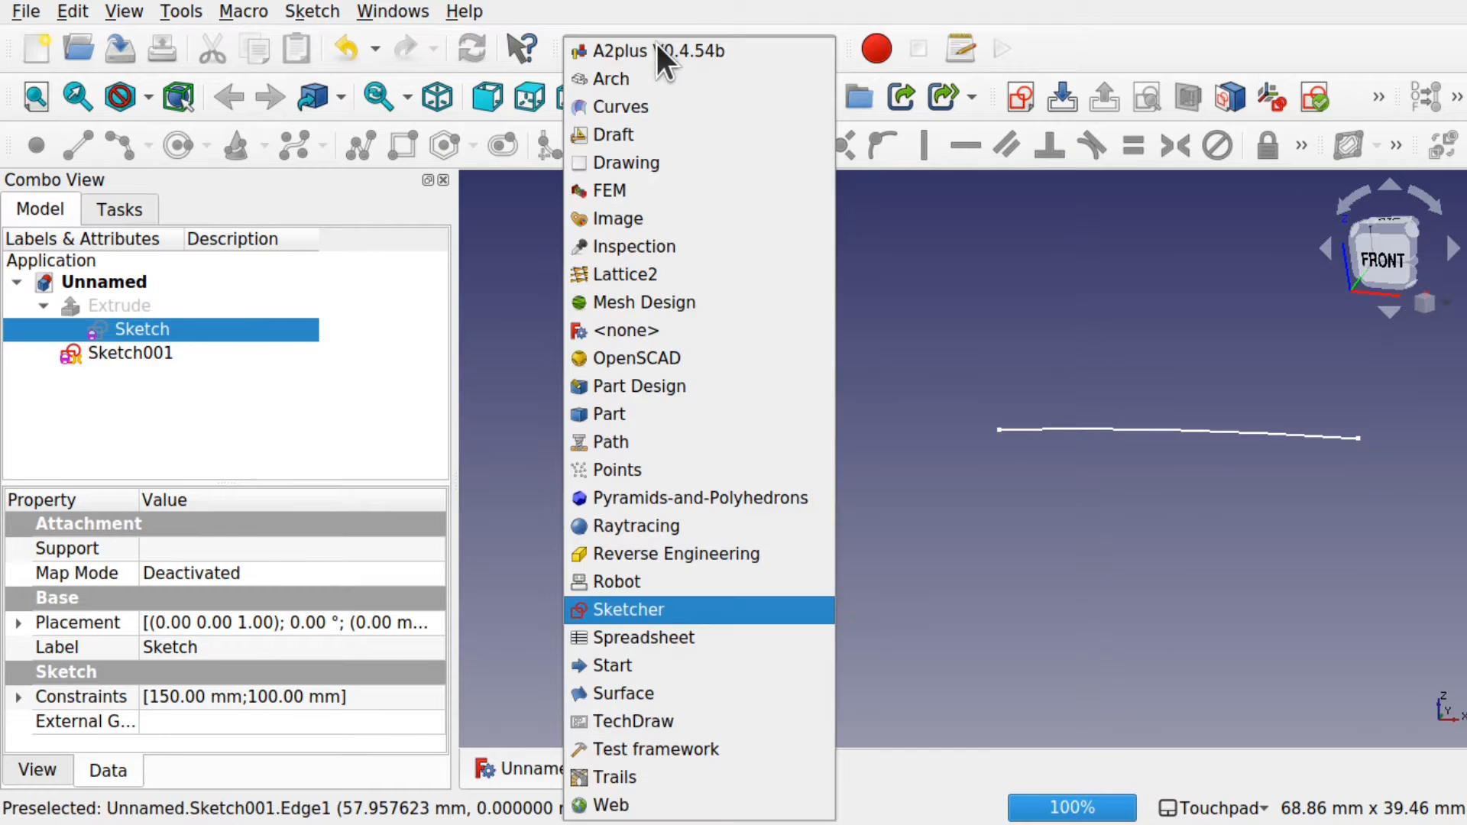
left_click(633, 416)
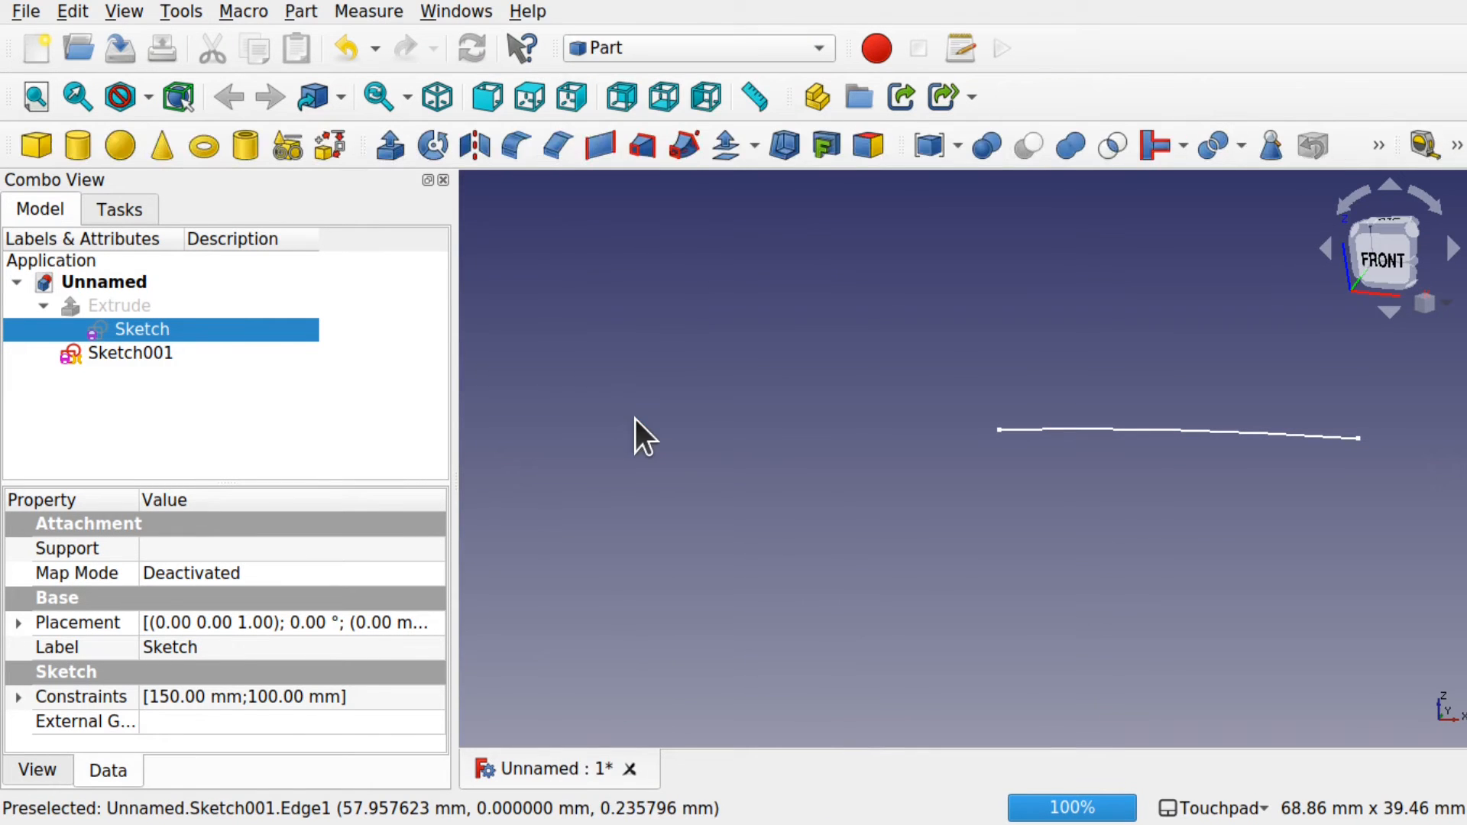
left_click(136, 351)
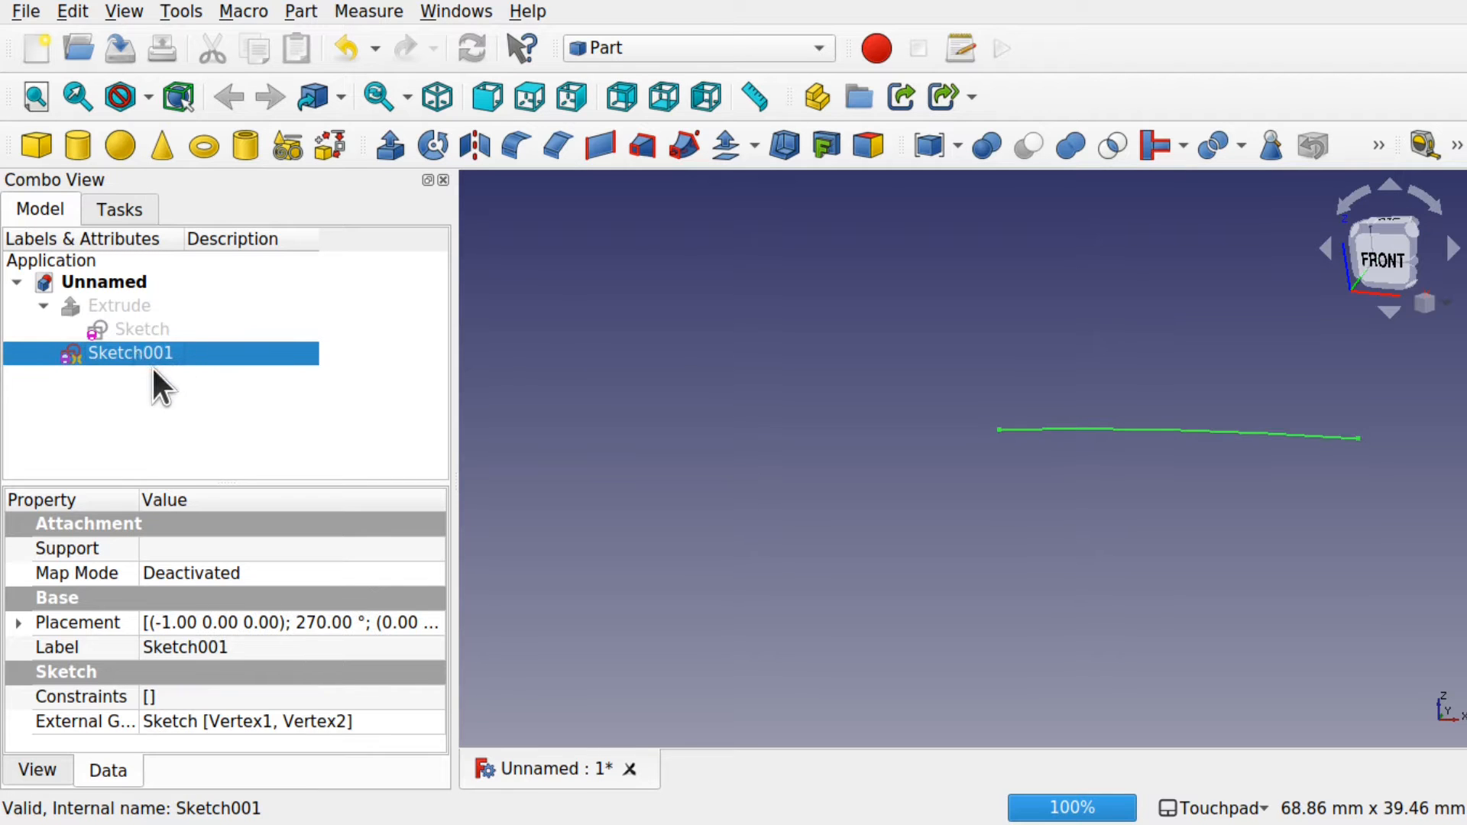
left_click(299, 9)
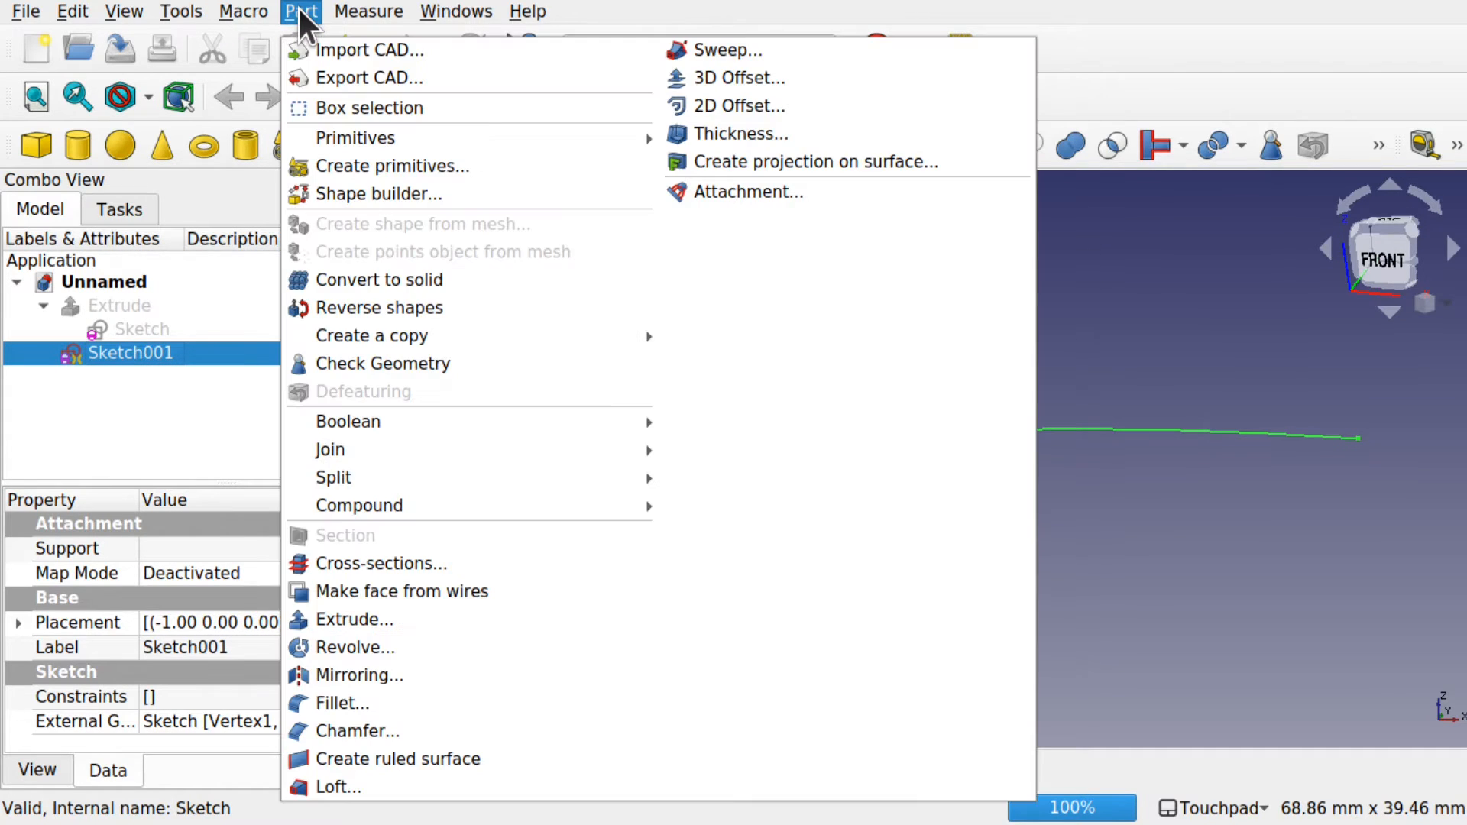
left_click(376, 648)
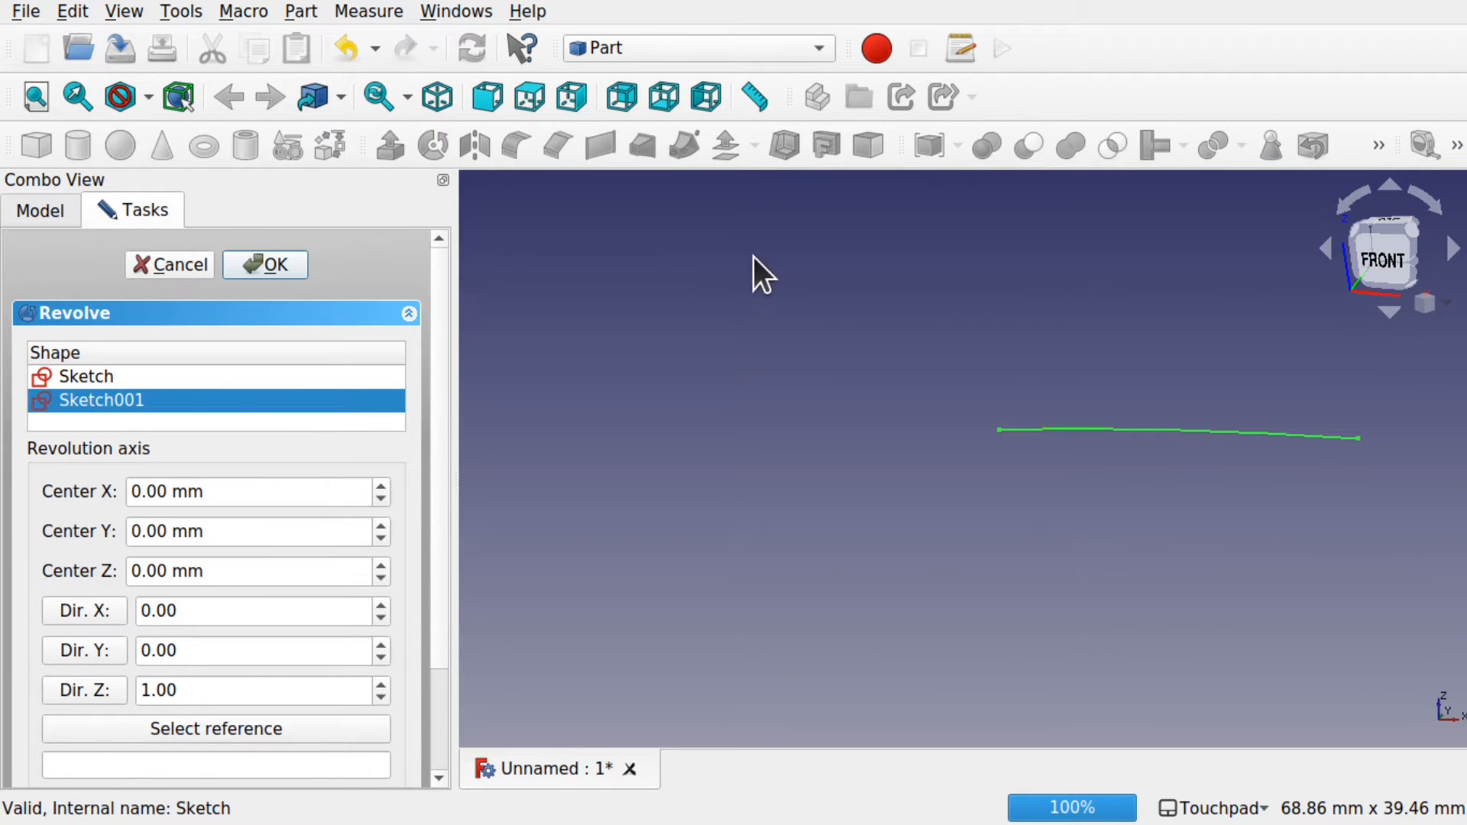
left_click(142, 9)
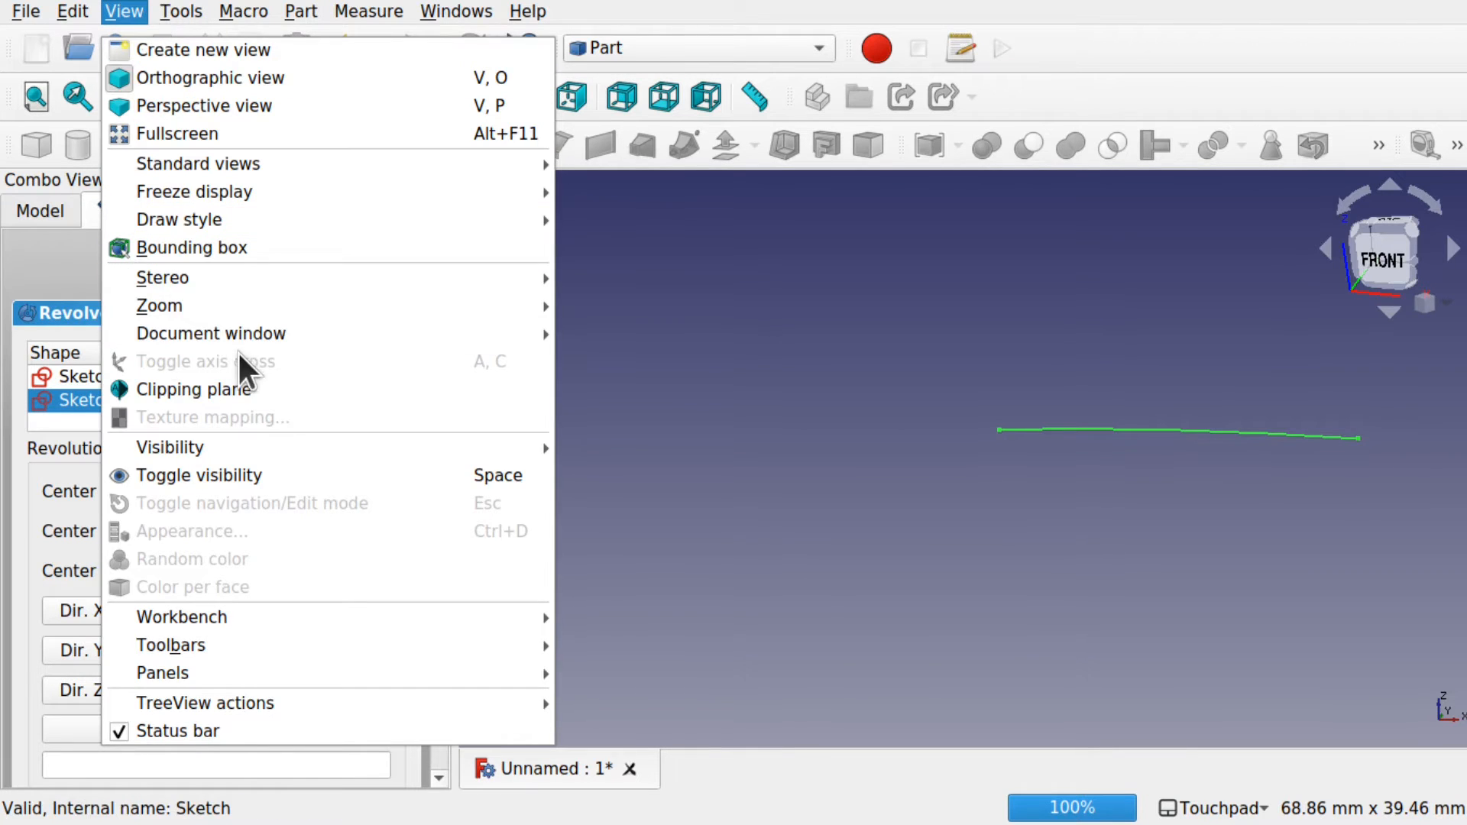
left_click(43, 253)
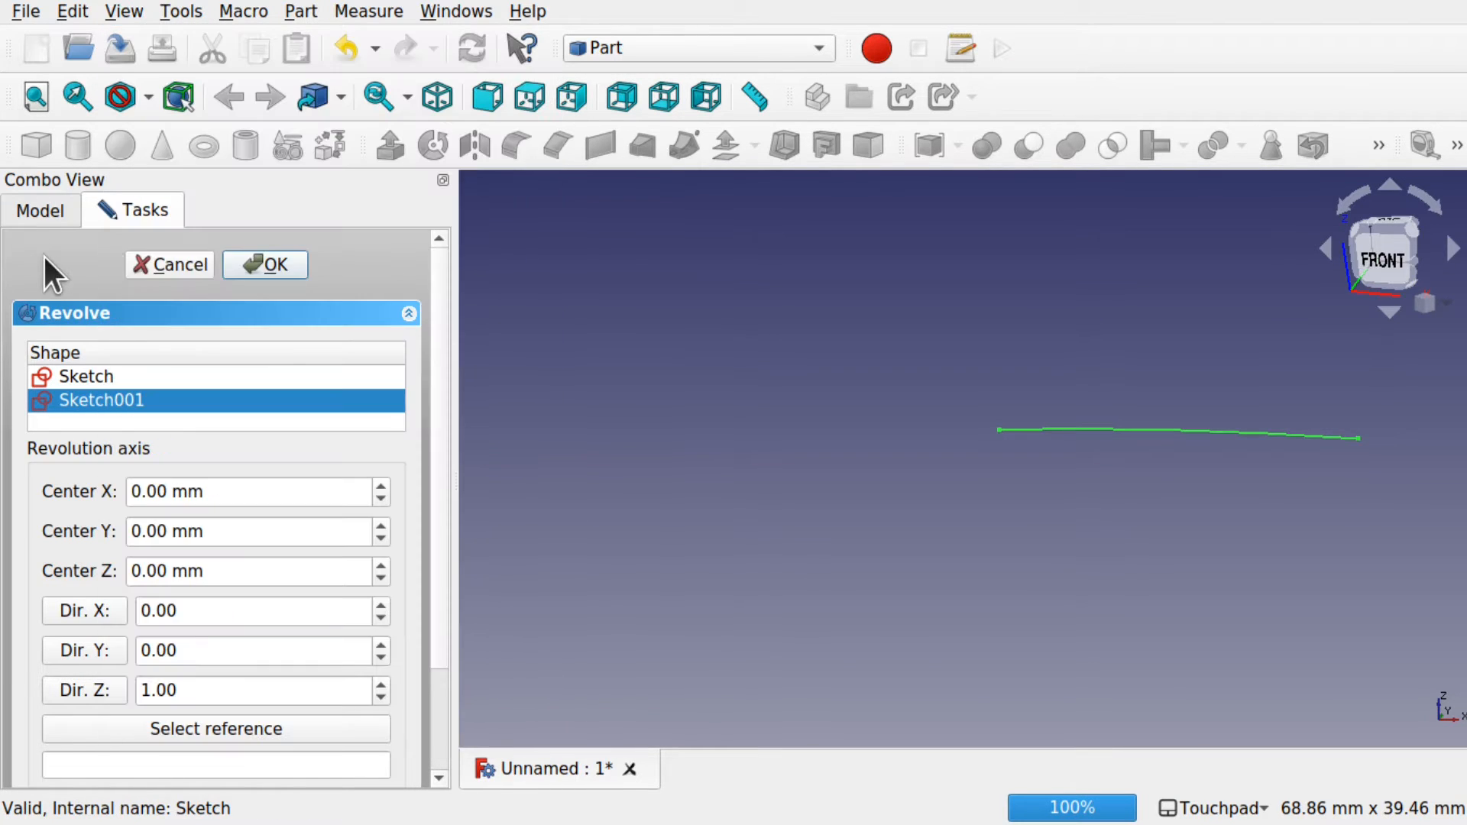
left_click(162, 259)
left_click(175, 16)
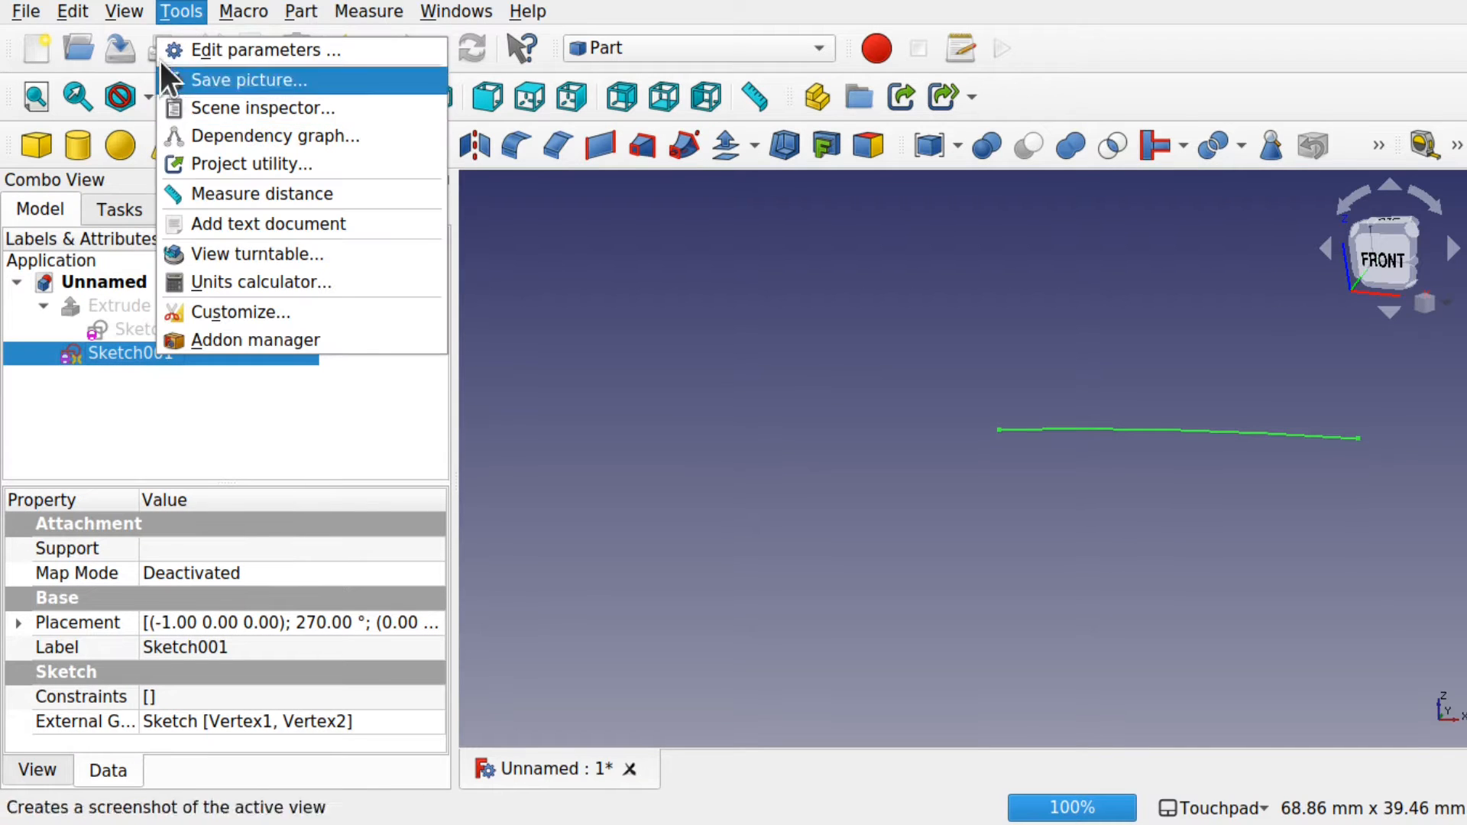
Turn on the axis cross to show the origin relative to the arc sketch
mouse_move(119, 21)
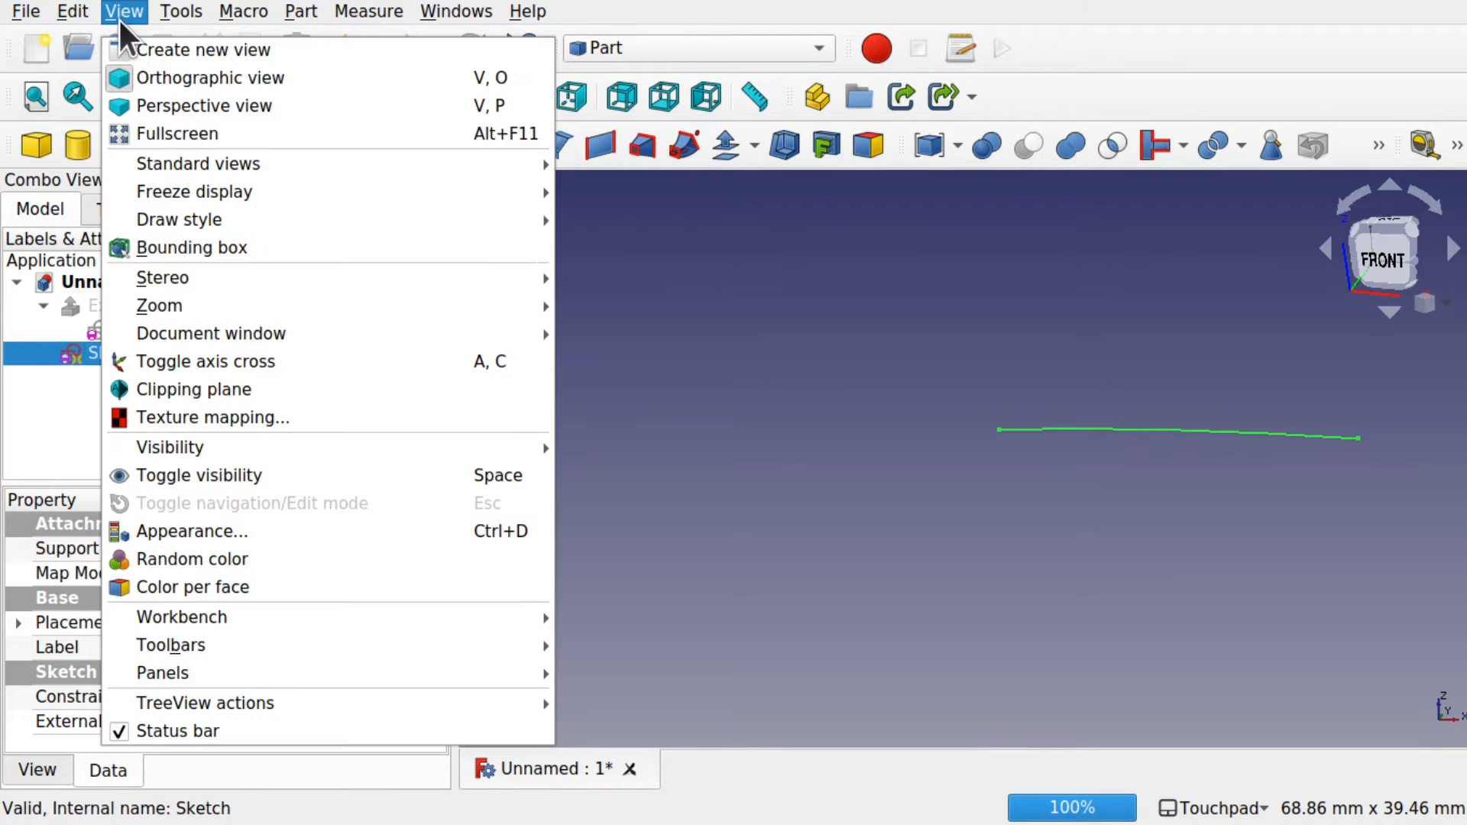
left_click(257, 361)
scroll(896, 439, "down", 2)
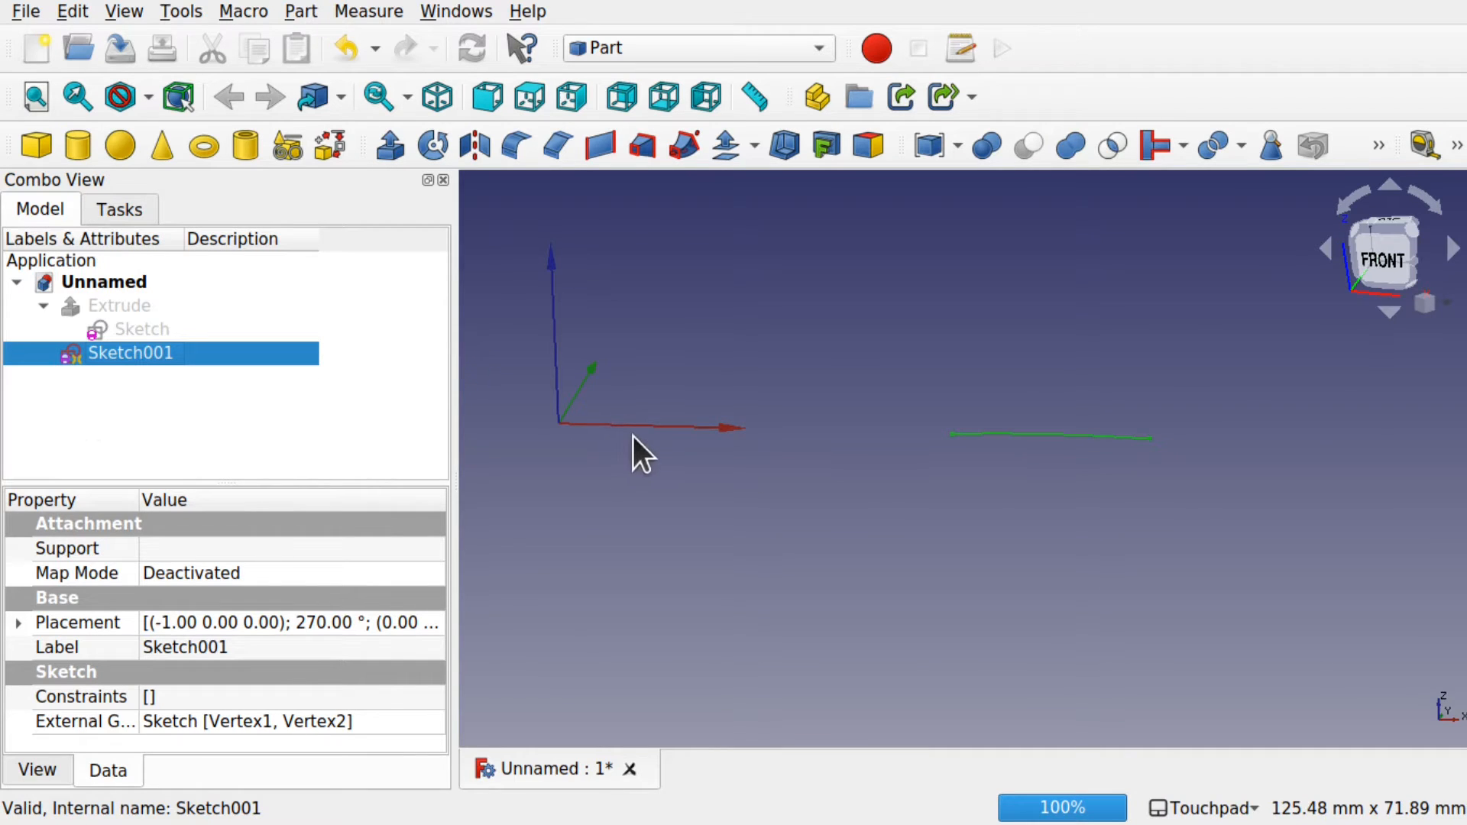
Revolve the arc sketch about the Z axis through the origin to form a curved ring face
left_click(142, 386)
left_click(113, 352)
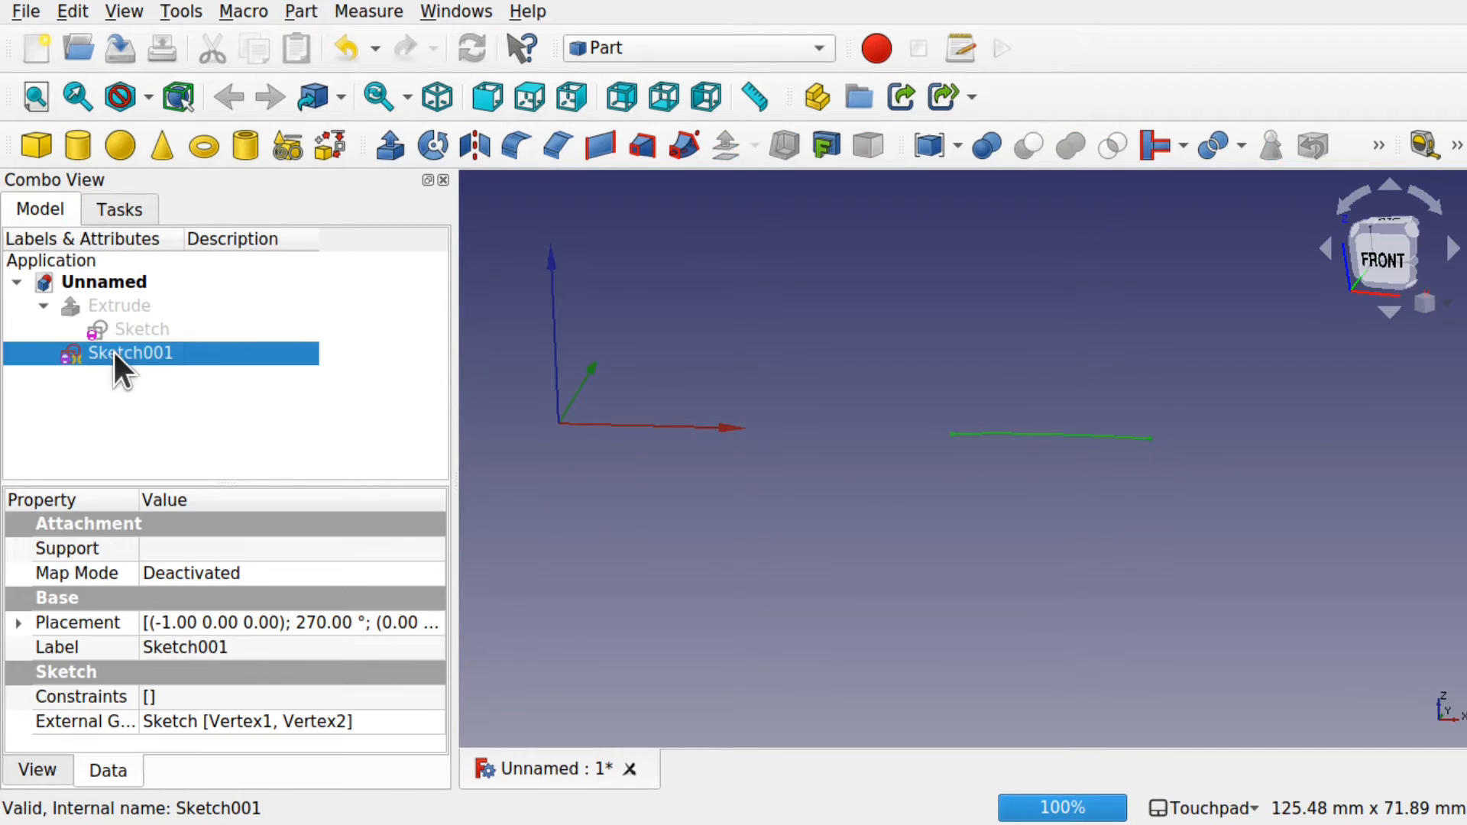
left_click(428, 150)
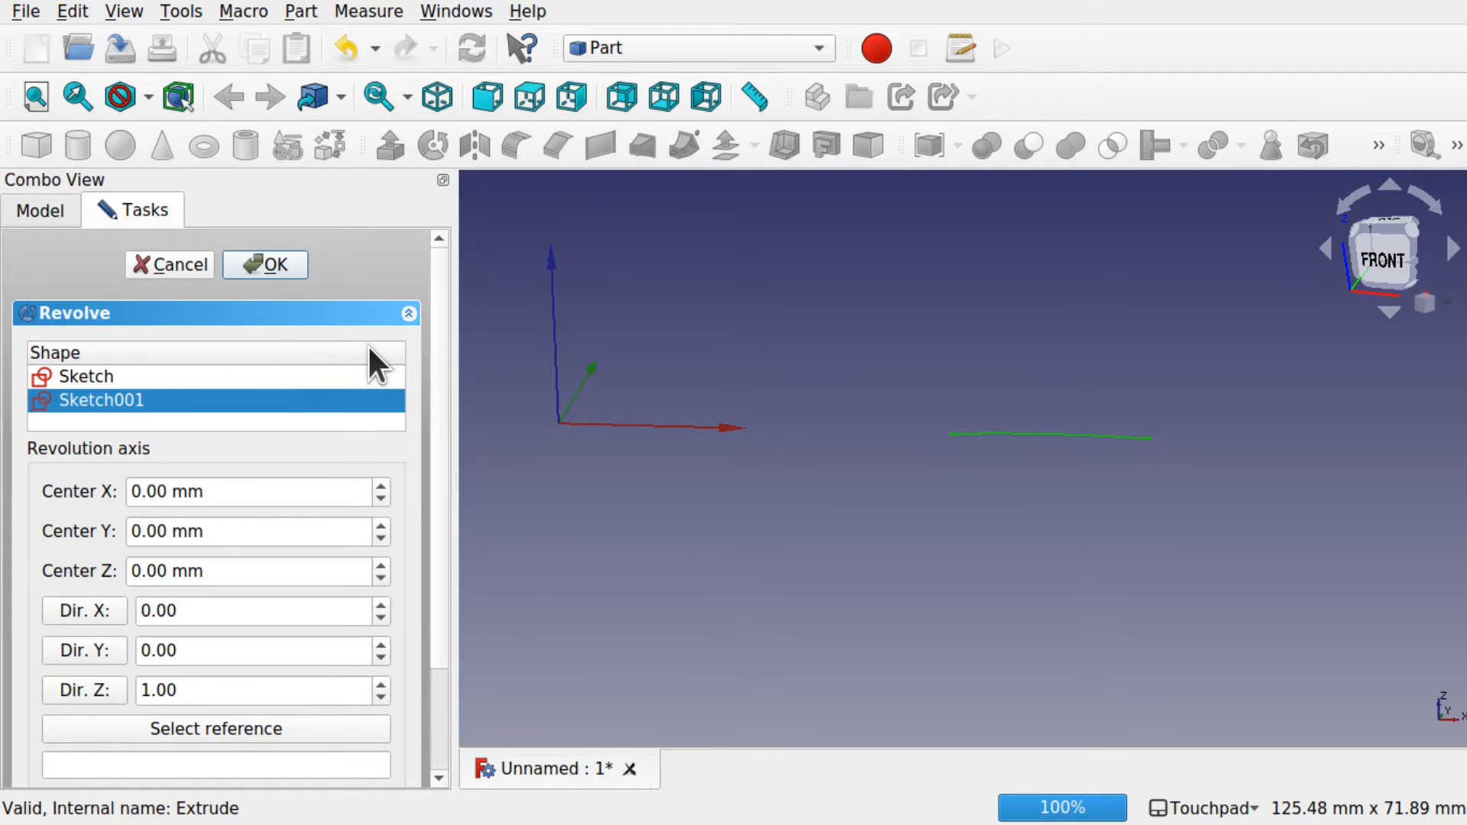
left_click(275, 264)
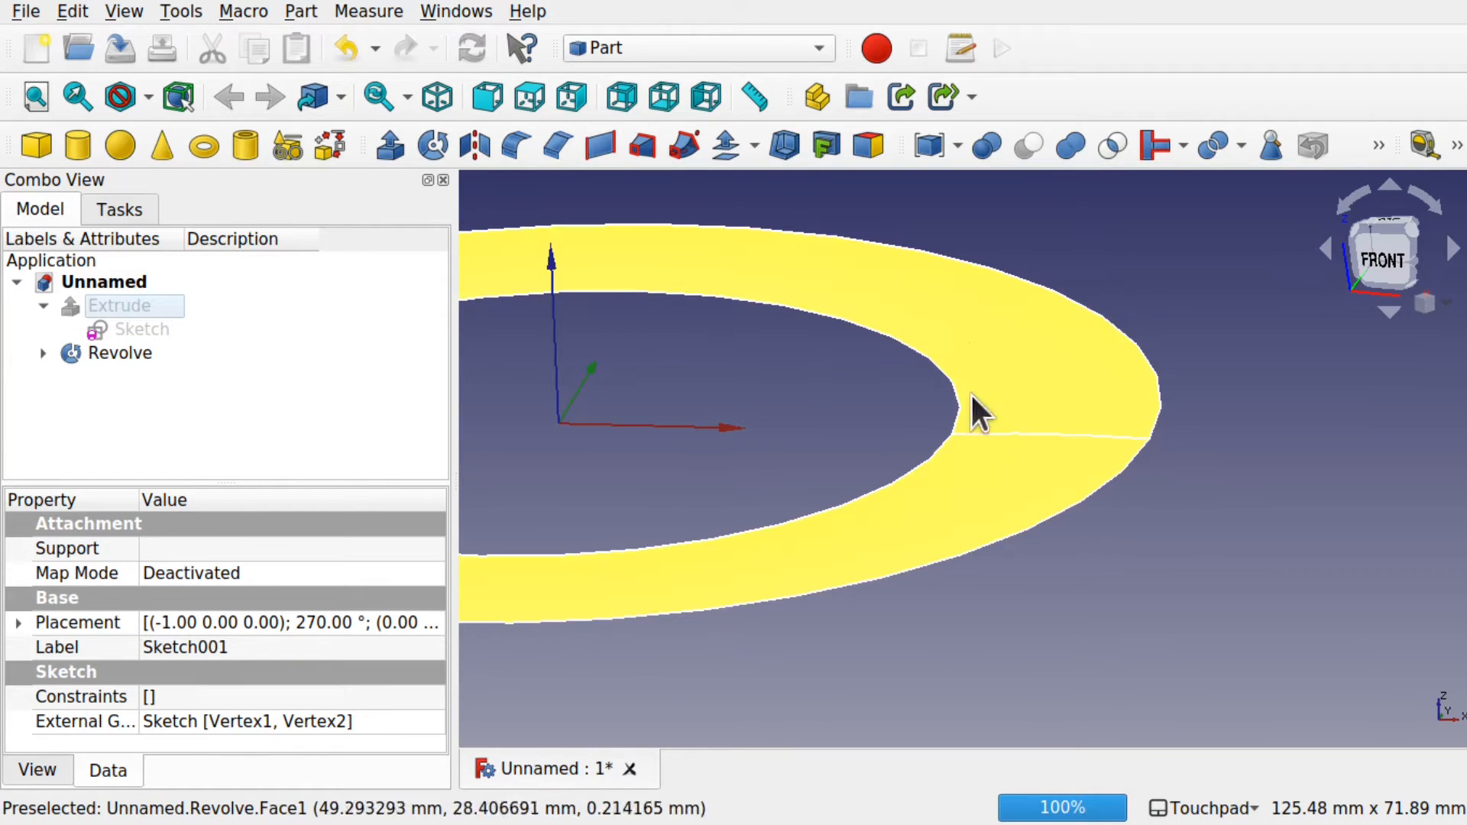
Examine the revolved ring face from an angle, with the whole ring in view
left_click_drag(974, 410, 875, 413, "alt")
scroll(876, 416, "down", 2)
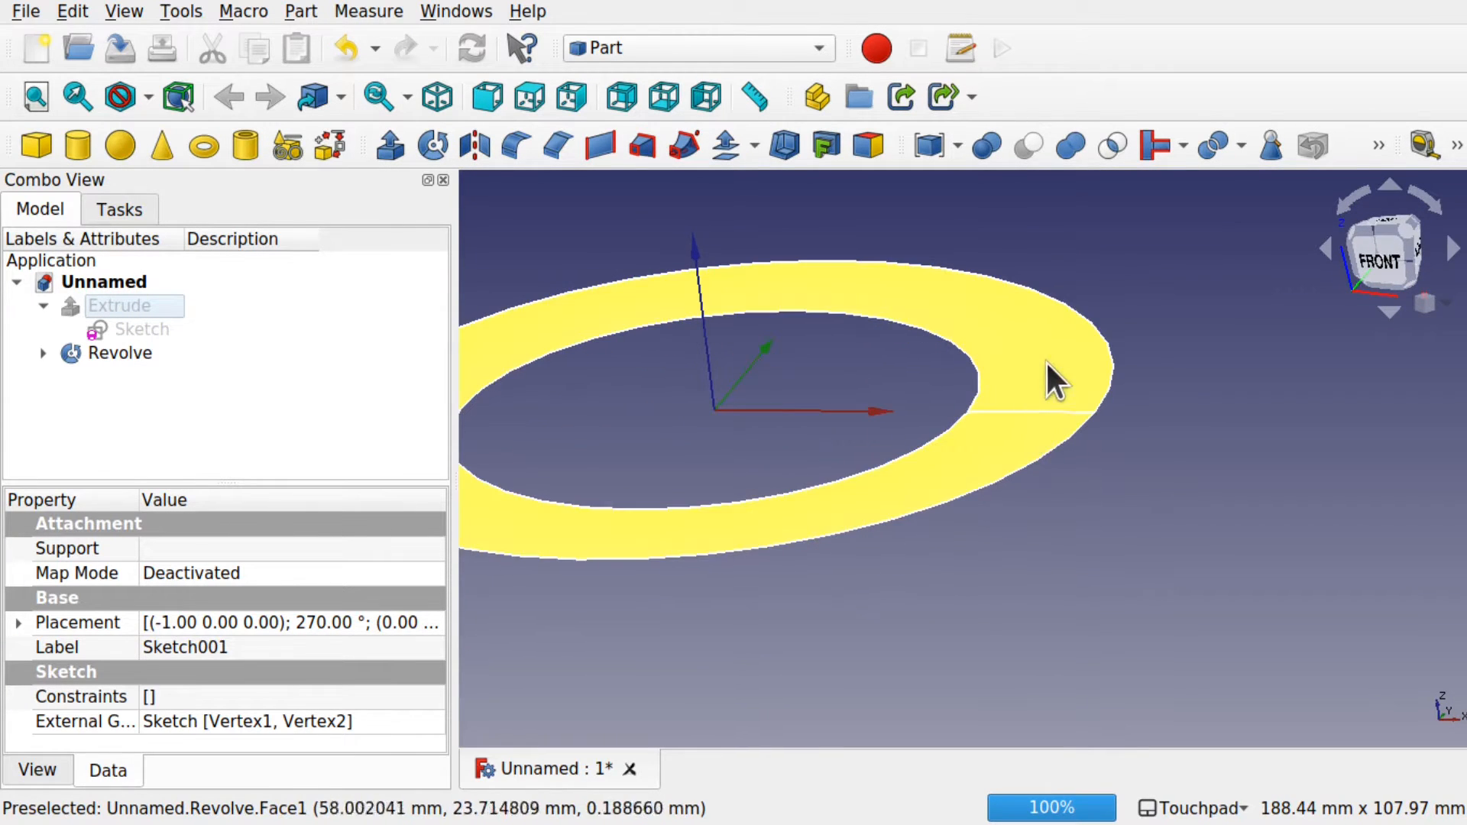
left_click(1099, 505)
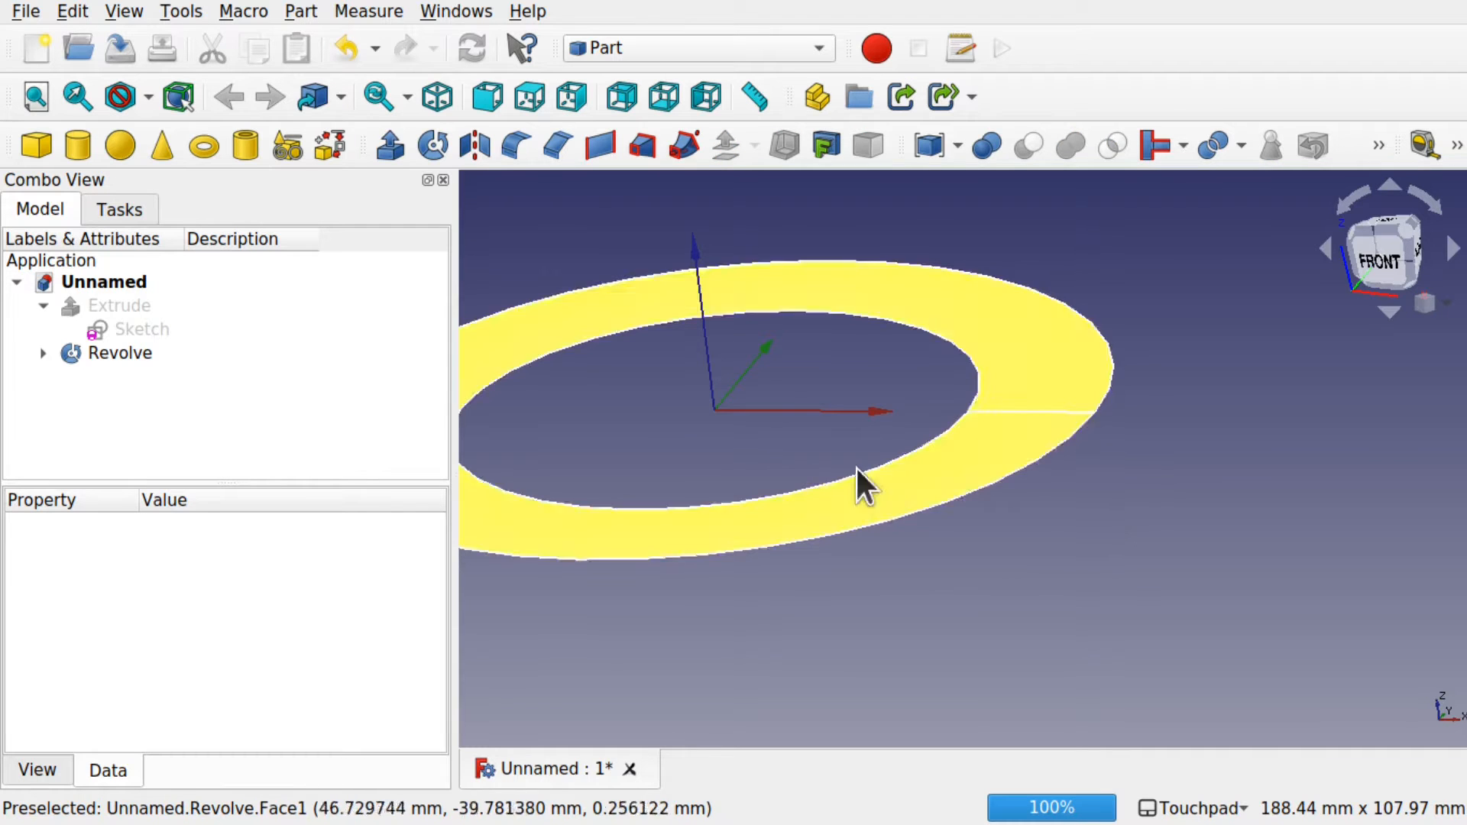
left_click(122, 309)
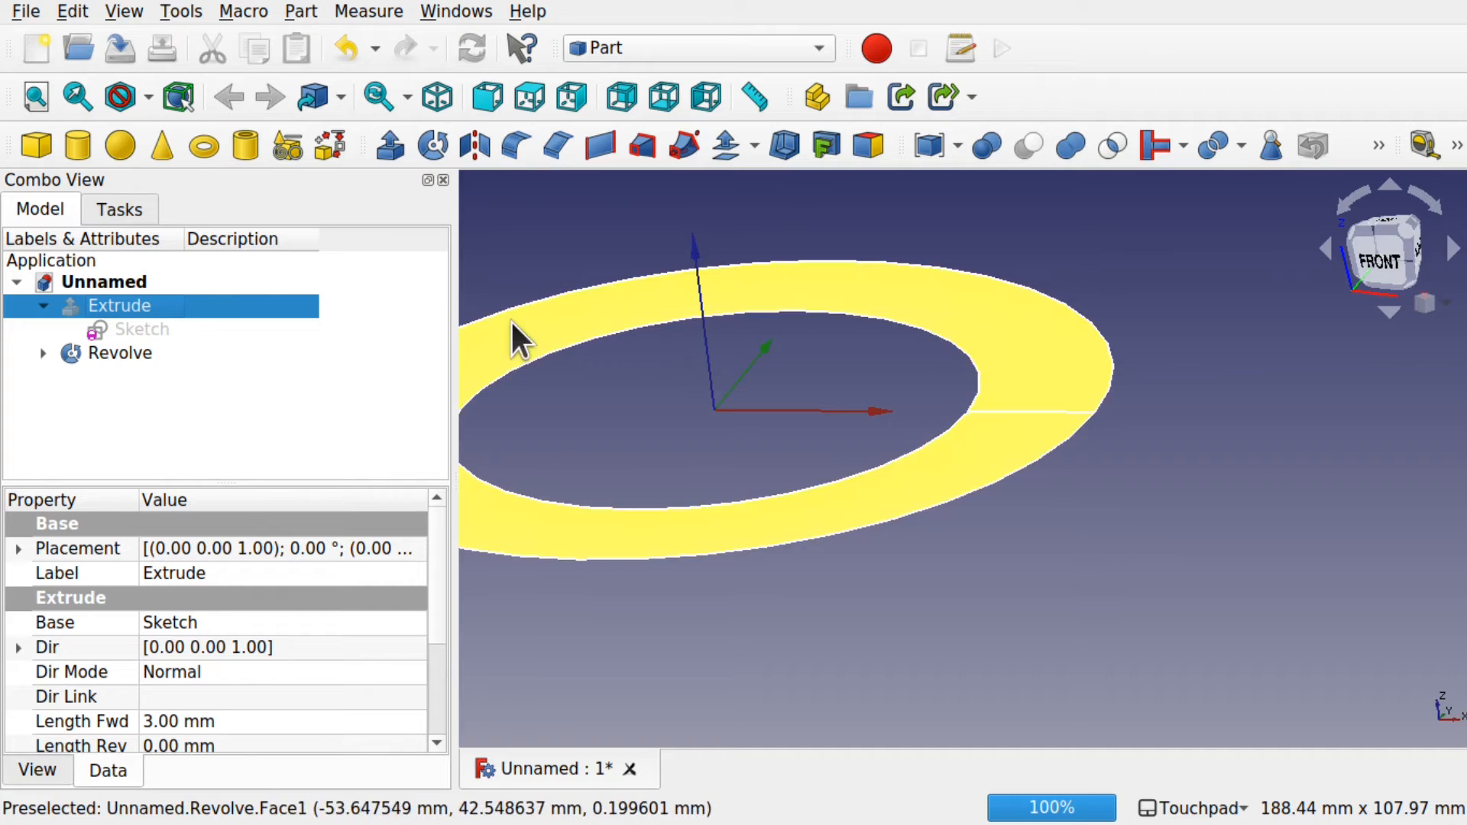
scroll(886, 421, "down", 4)
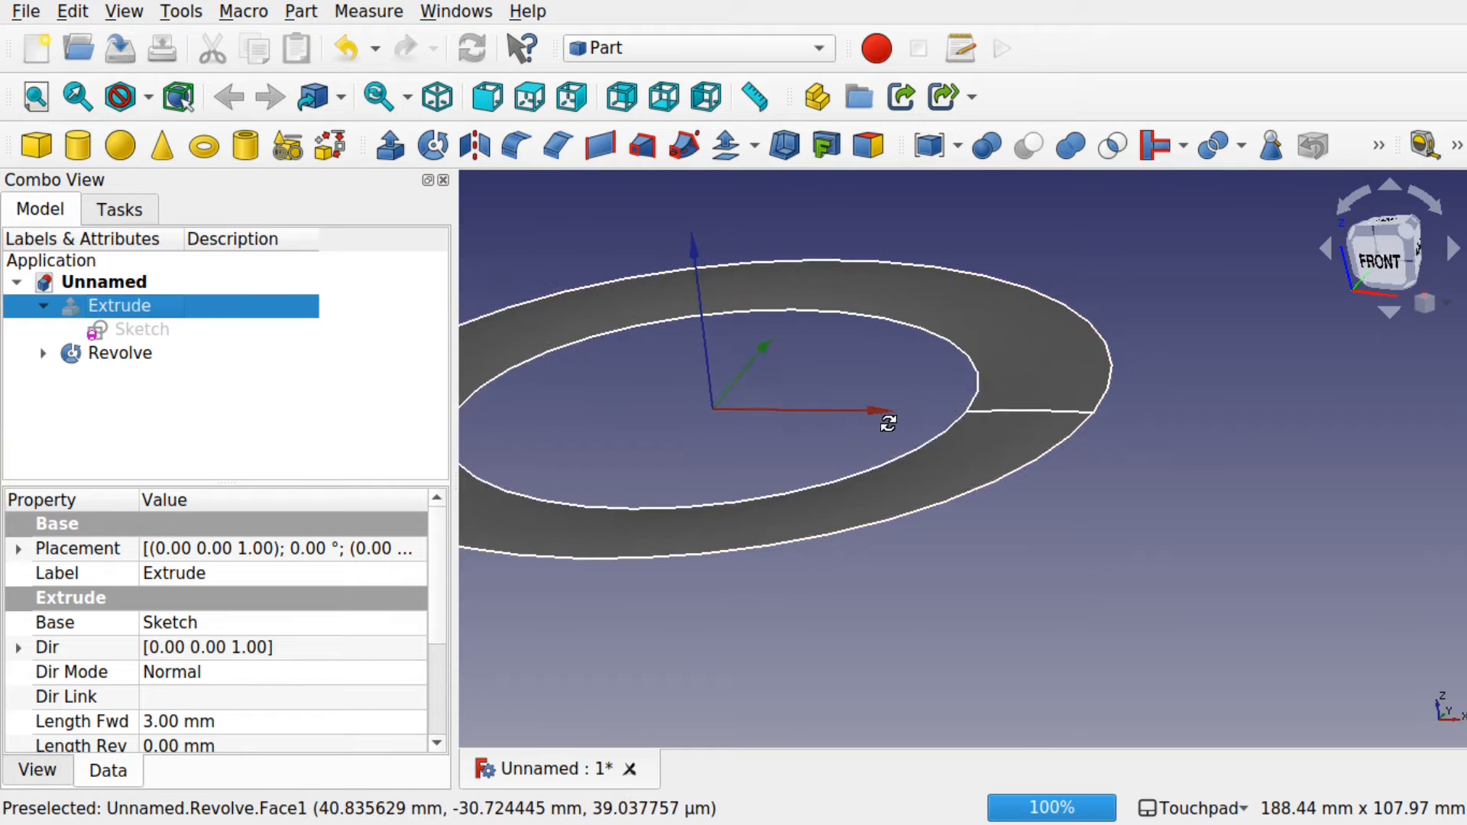
scroll(884, 424, "down", 1)
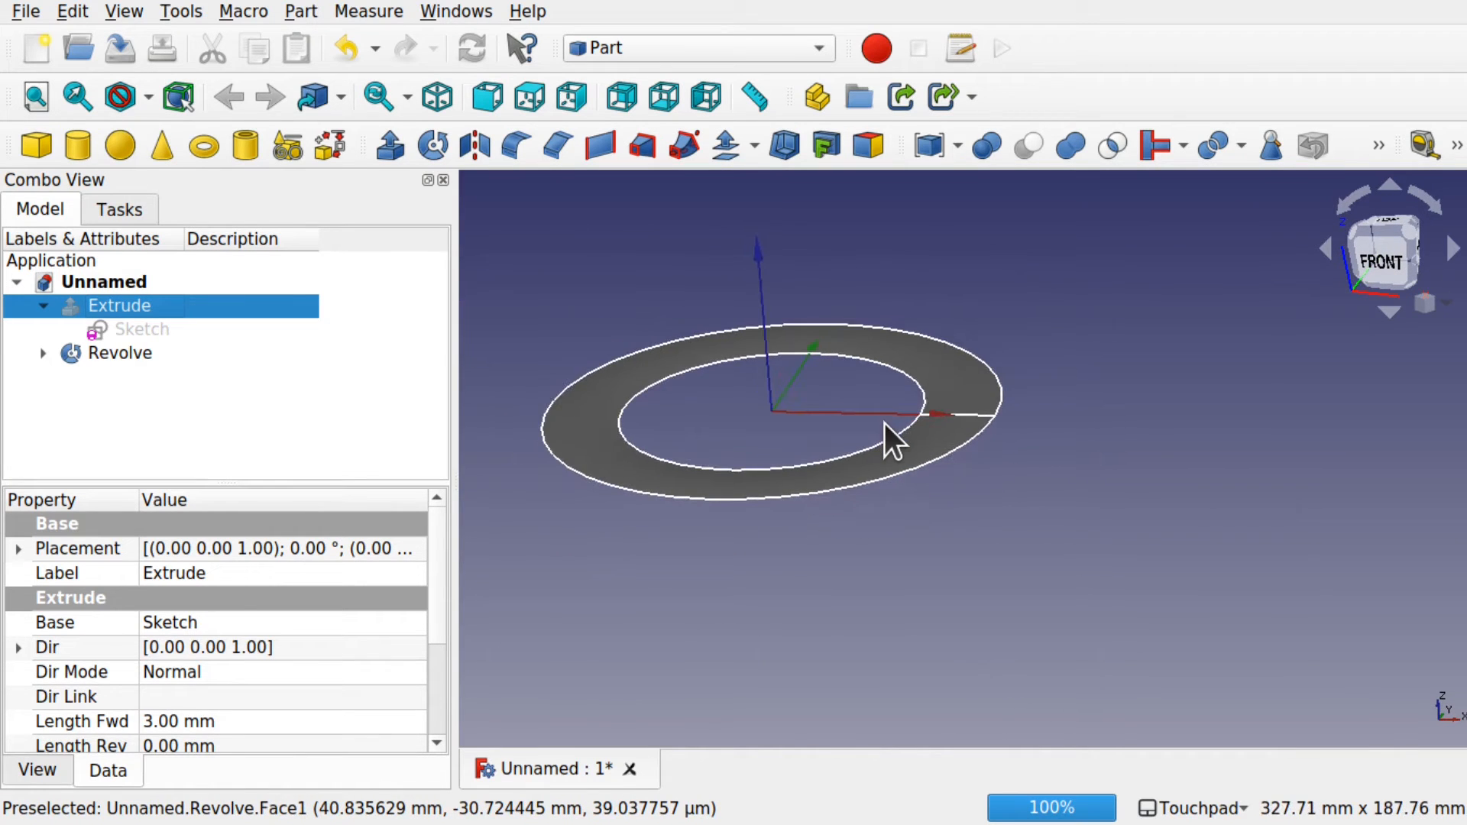
left_click(1138, 437)
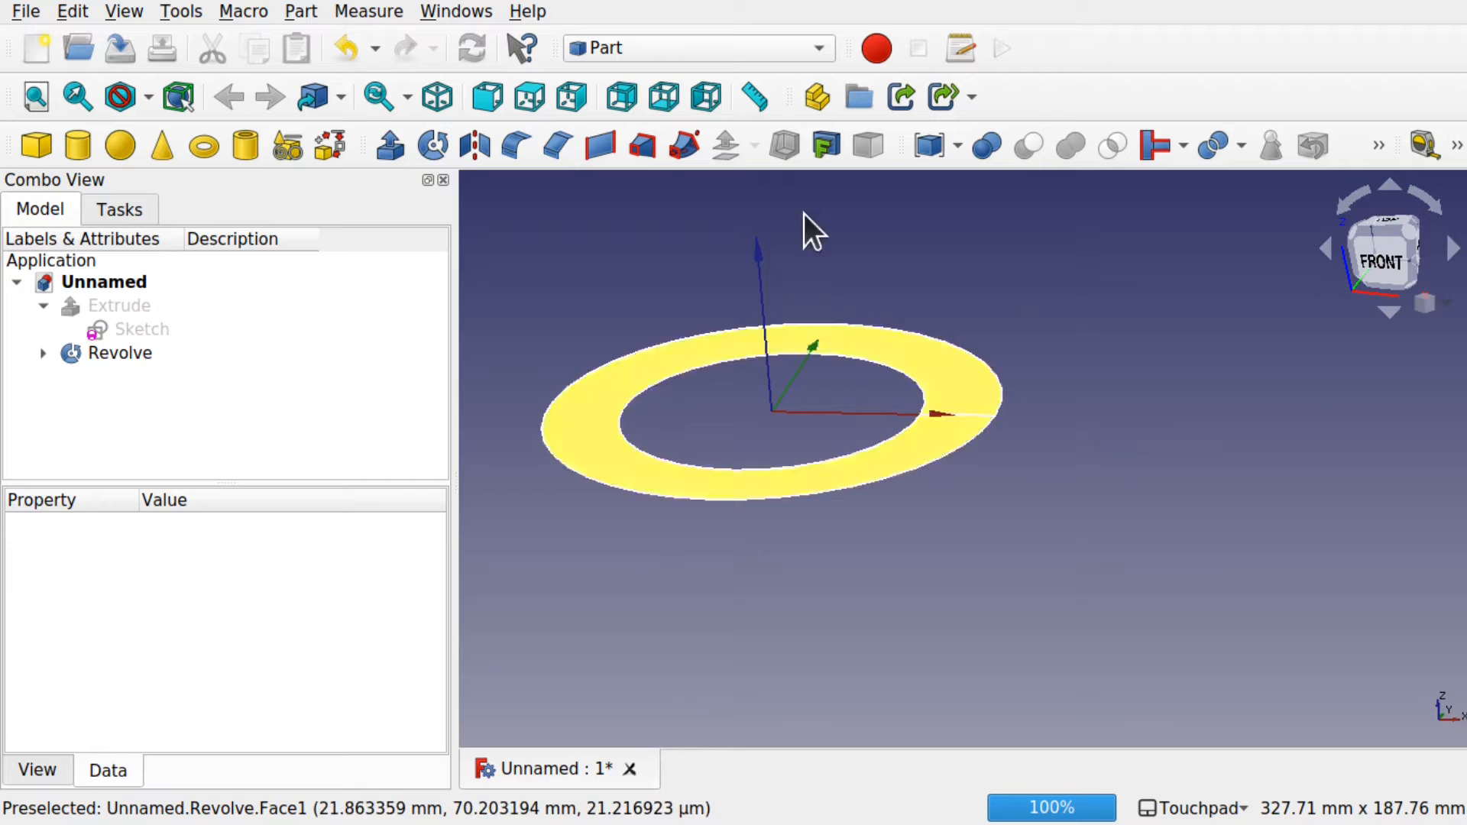
Switch to the Draft workbench and start a ShapeString with the ring seen from above
left_click(698, 45)
left_click(649, 141)
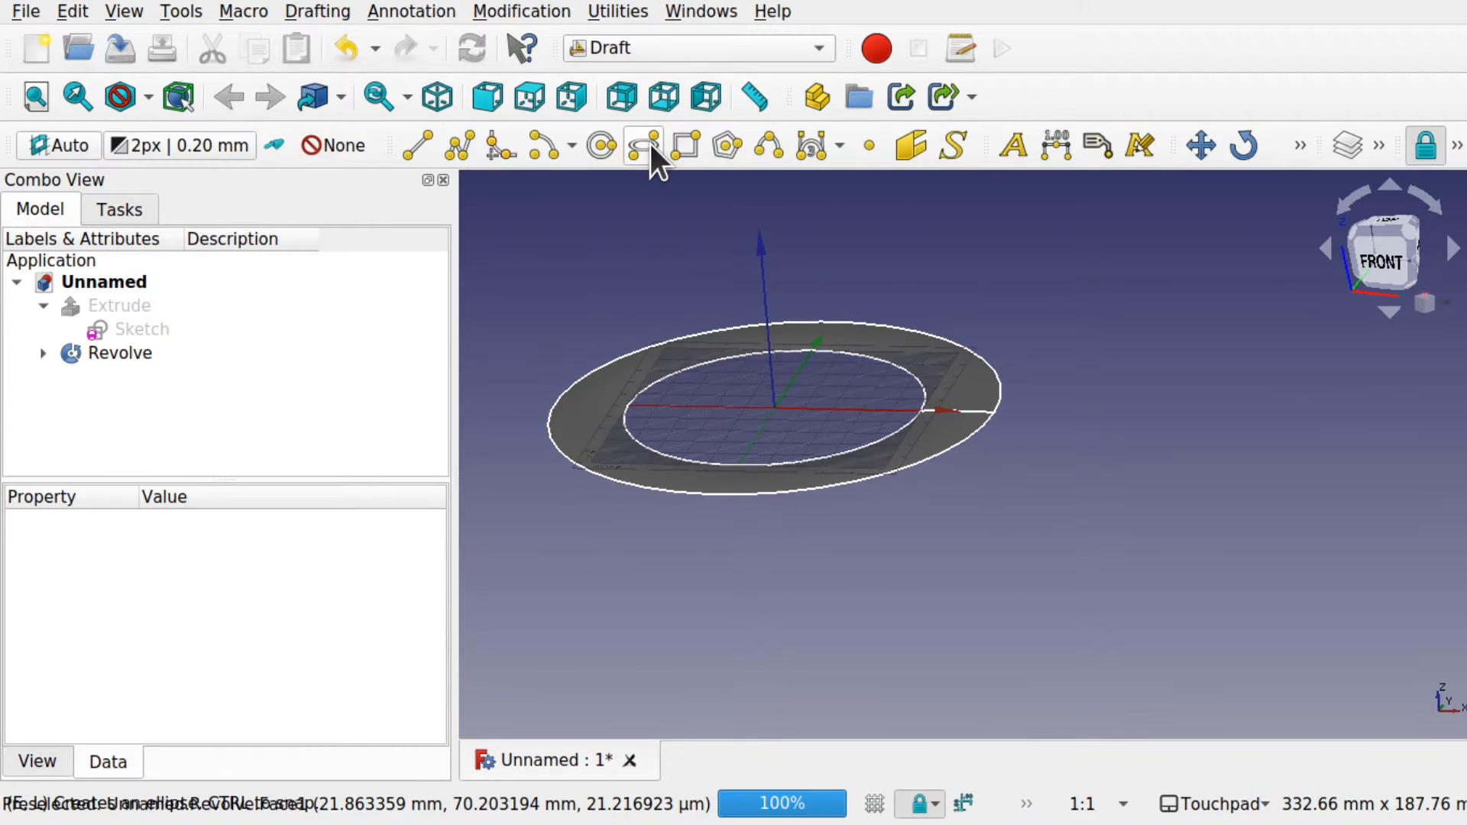
left_click_drag(786, 330, 782, 378, "shift")
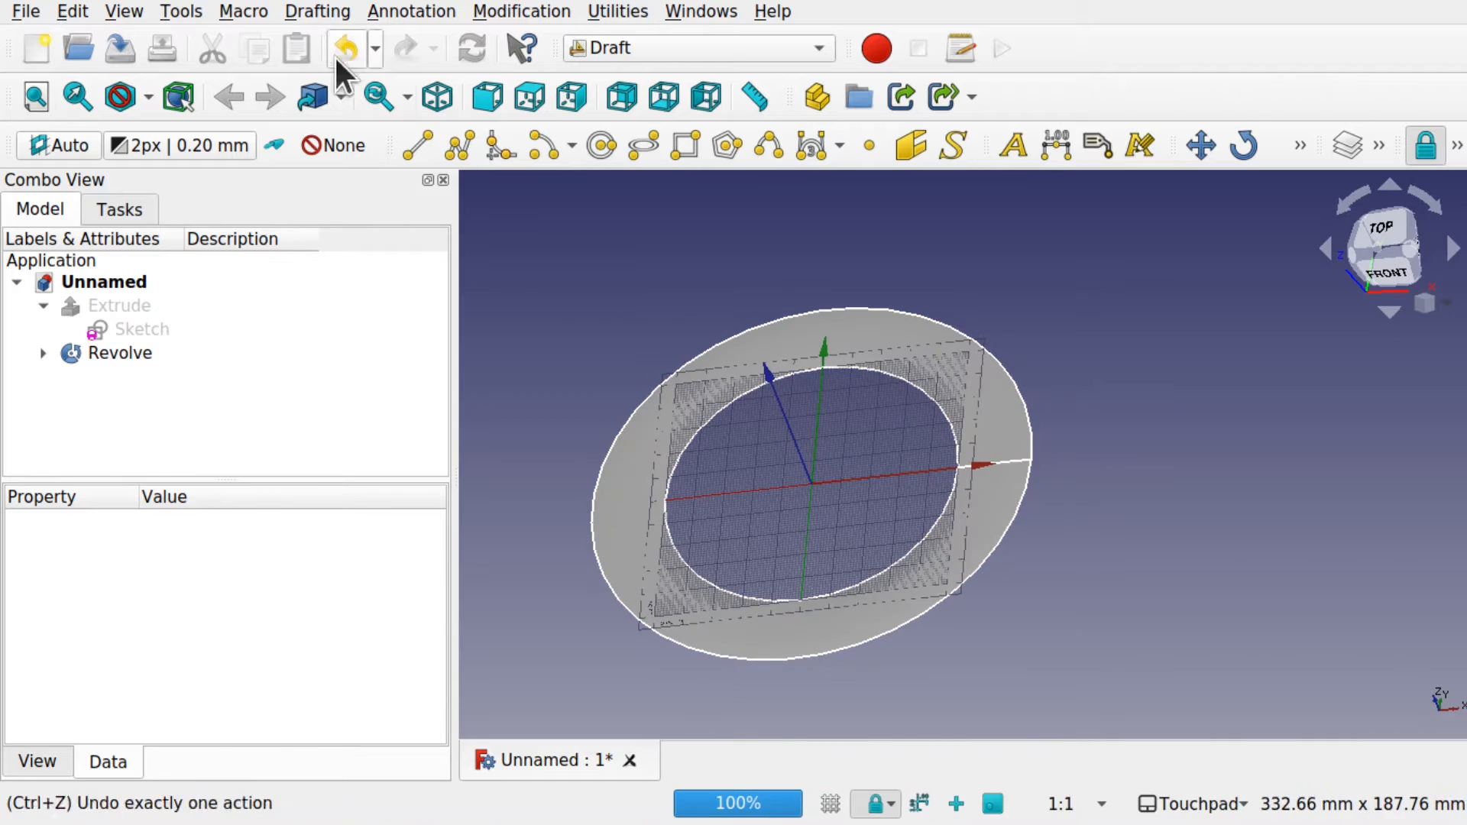
left_click(322, 15)
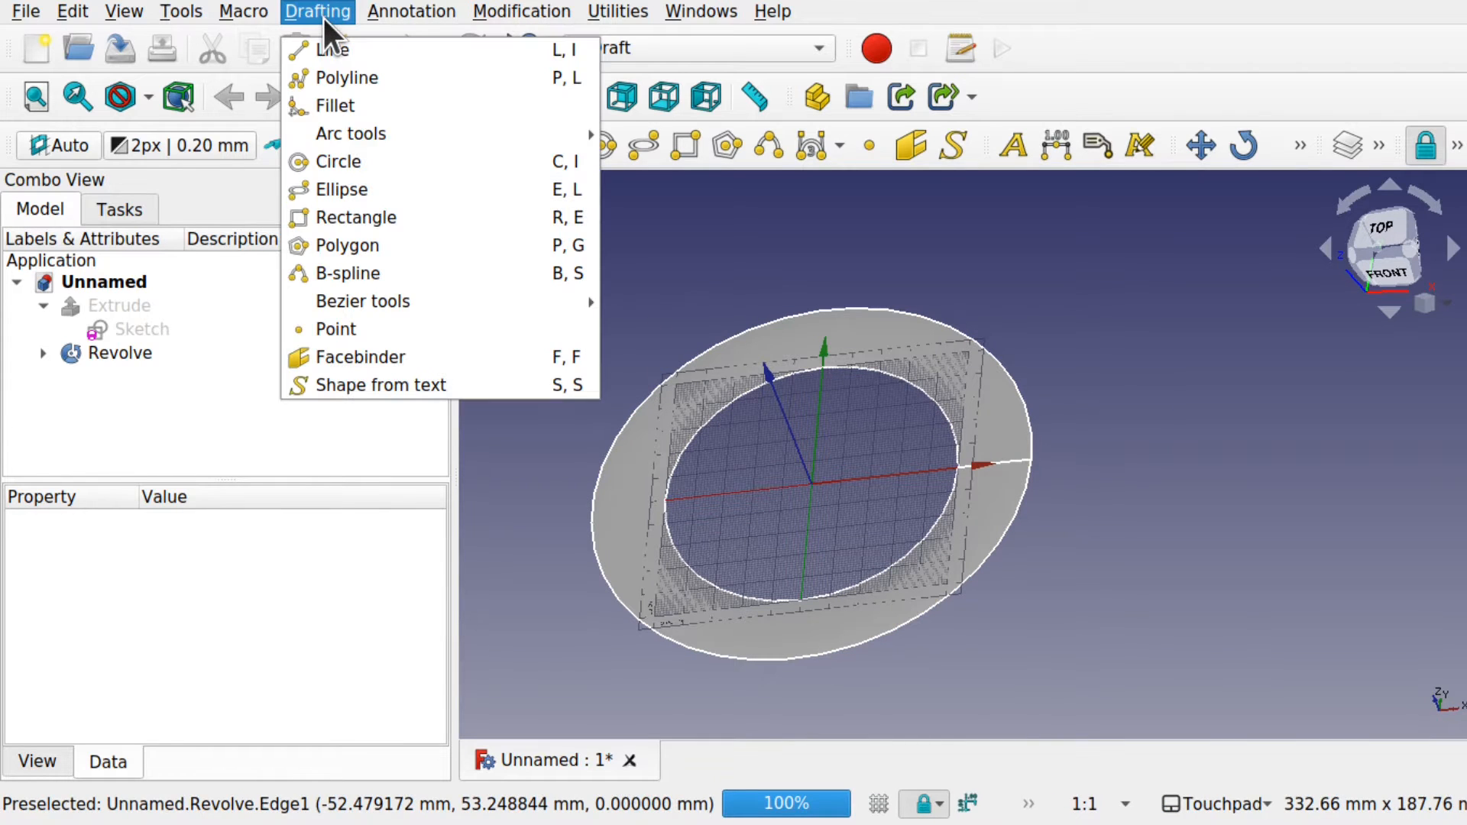
left_click(385, 378)
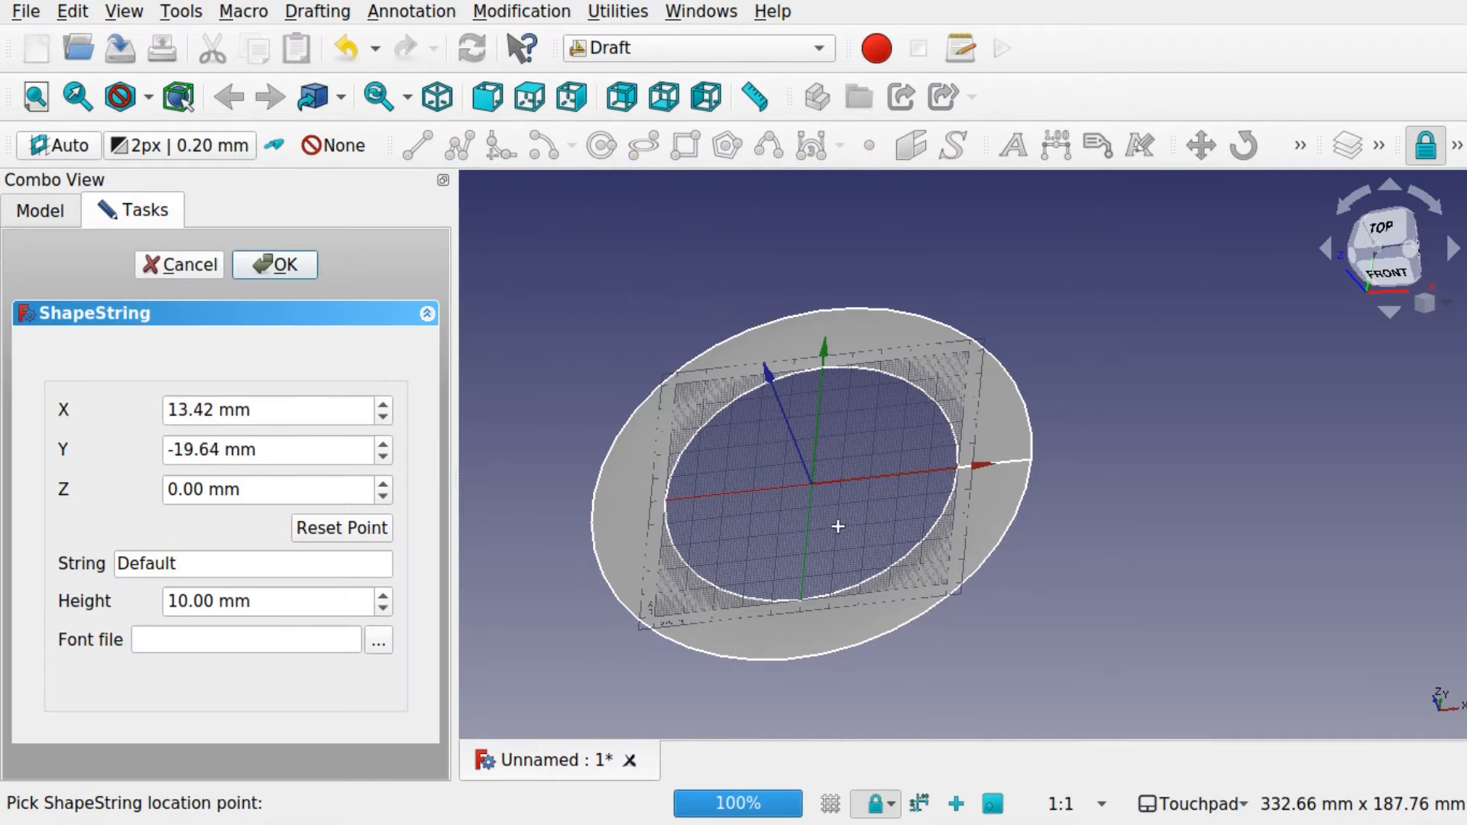
Locate the ShapeString outside the ring at about X 103 mm, Y 59 mm, and set its string to "This is a circle of txt"
mouse_move(864, 508)
middle_mouse_down()
mouse_move(934, 563)
mouse_move(858, 448)
mouse_move(826, 512)
mouse_move(861, 502)
middle_mouse_up()
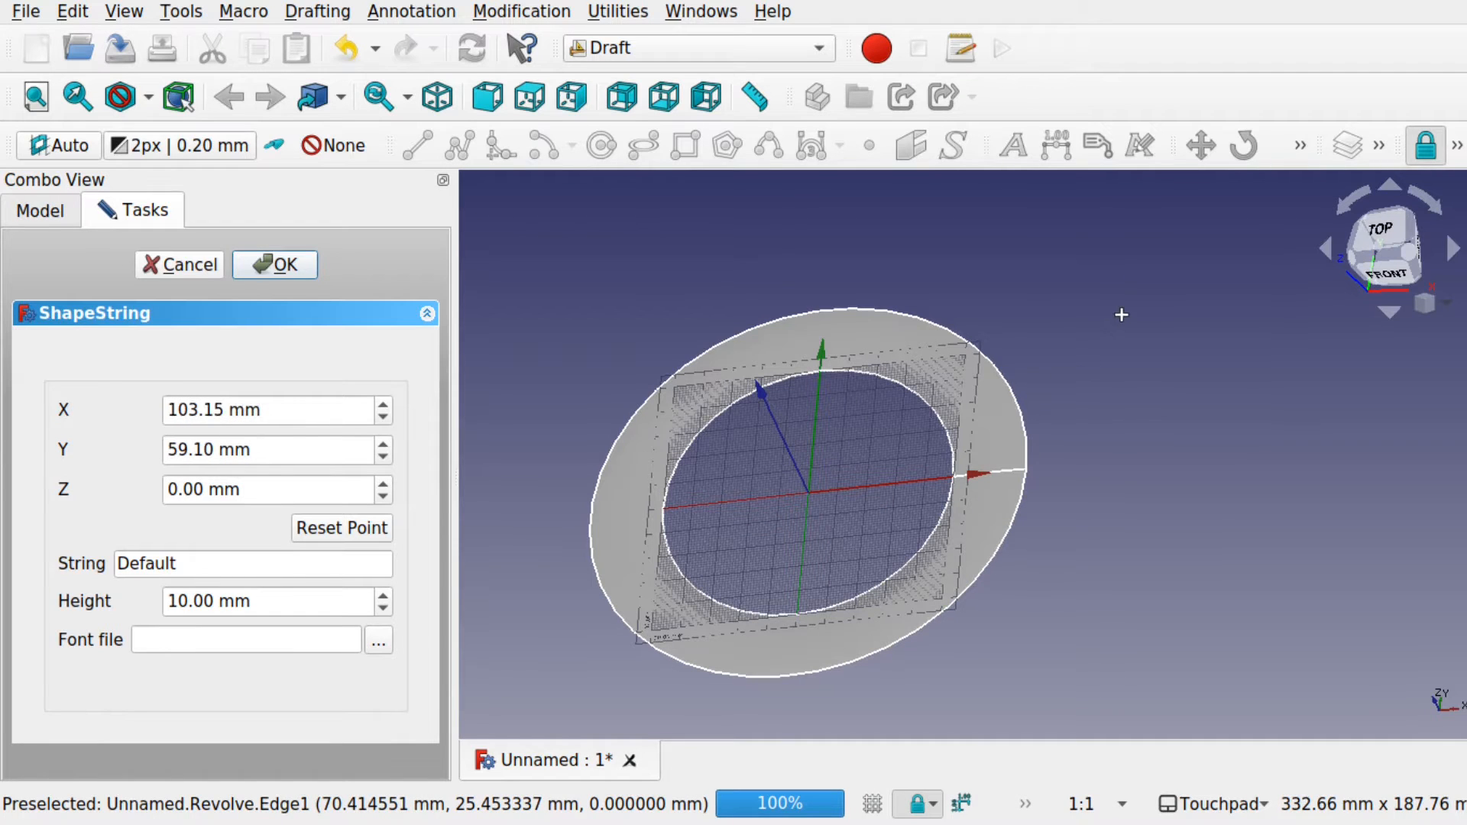
left_click(185, 566)
left_click_drag(185, 565, 102, 563)
type("This ")
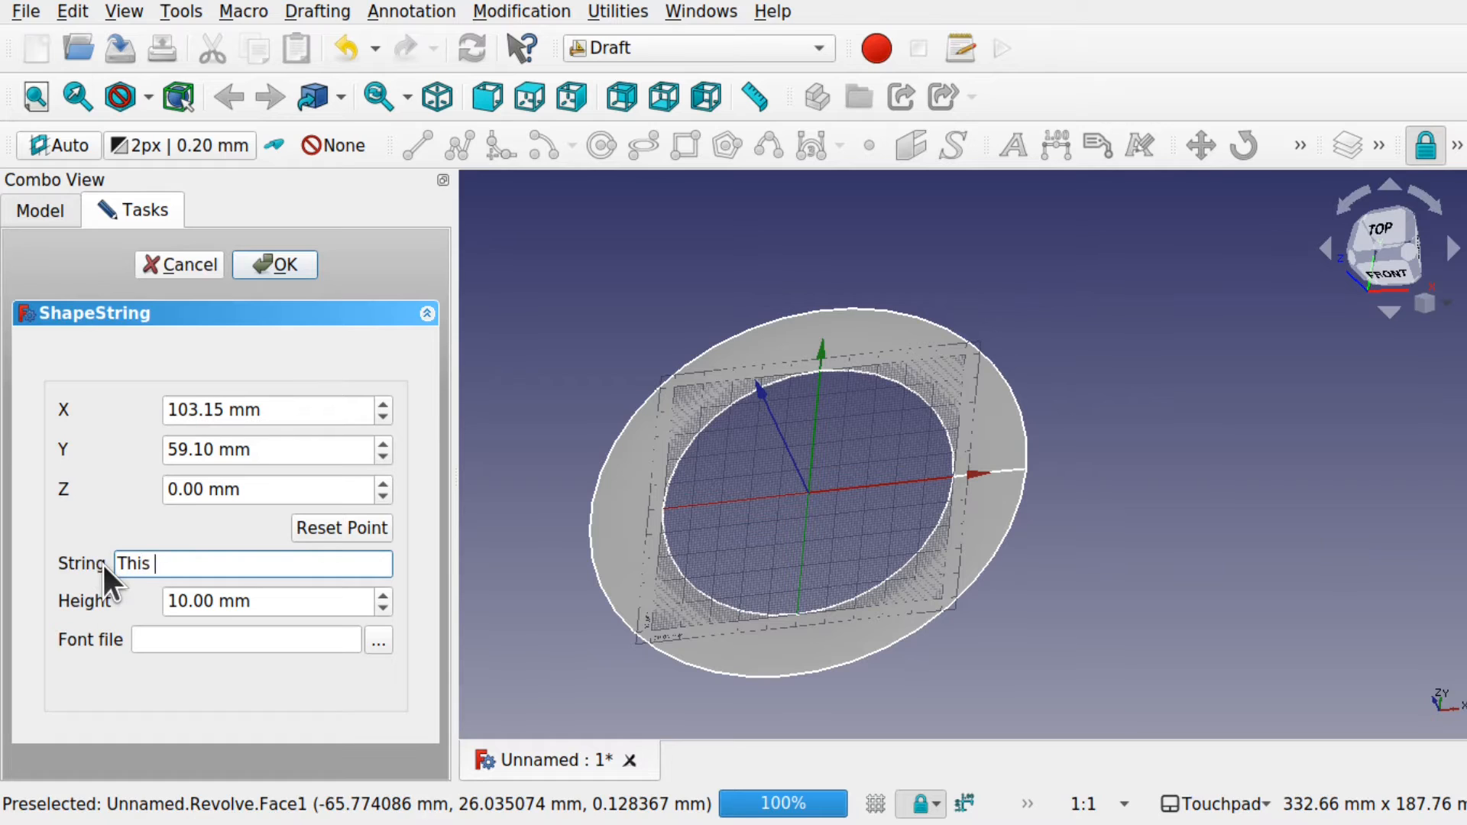
type("is a circle of txt")
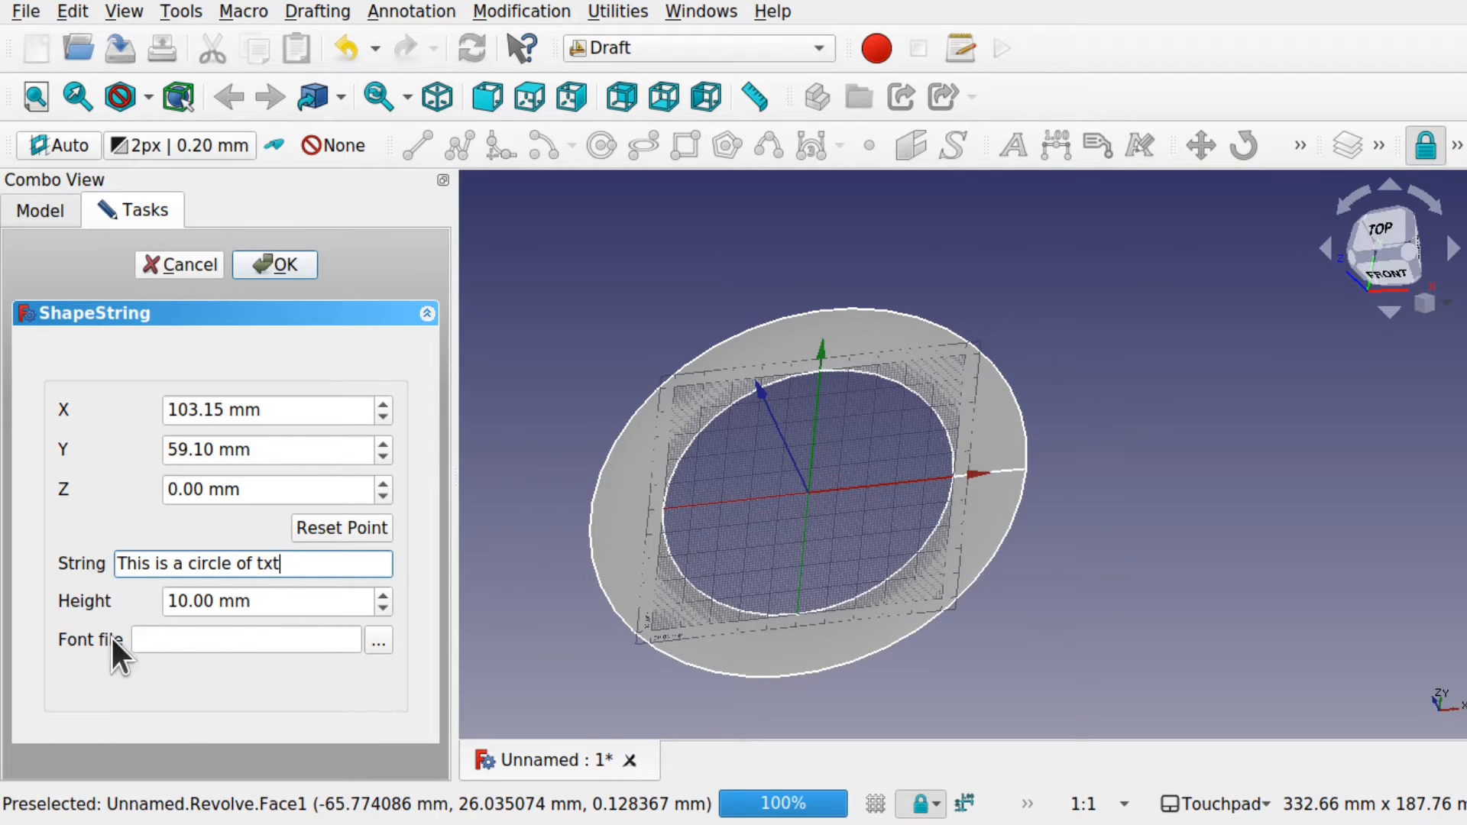
Browse to the /usr/share/fonts folder for the ShapeString's font file
left_click(378, 642)
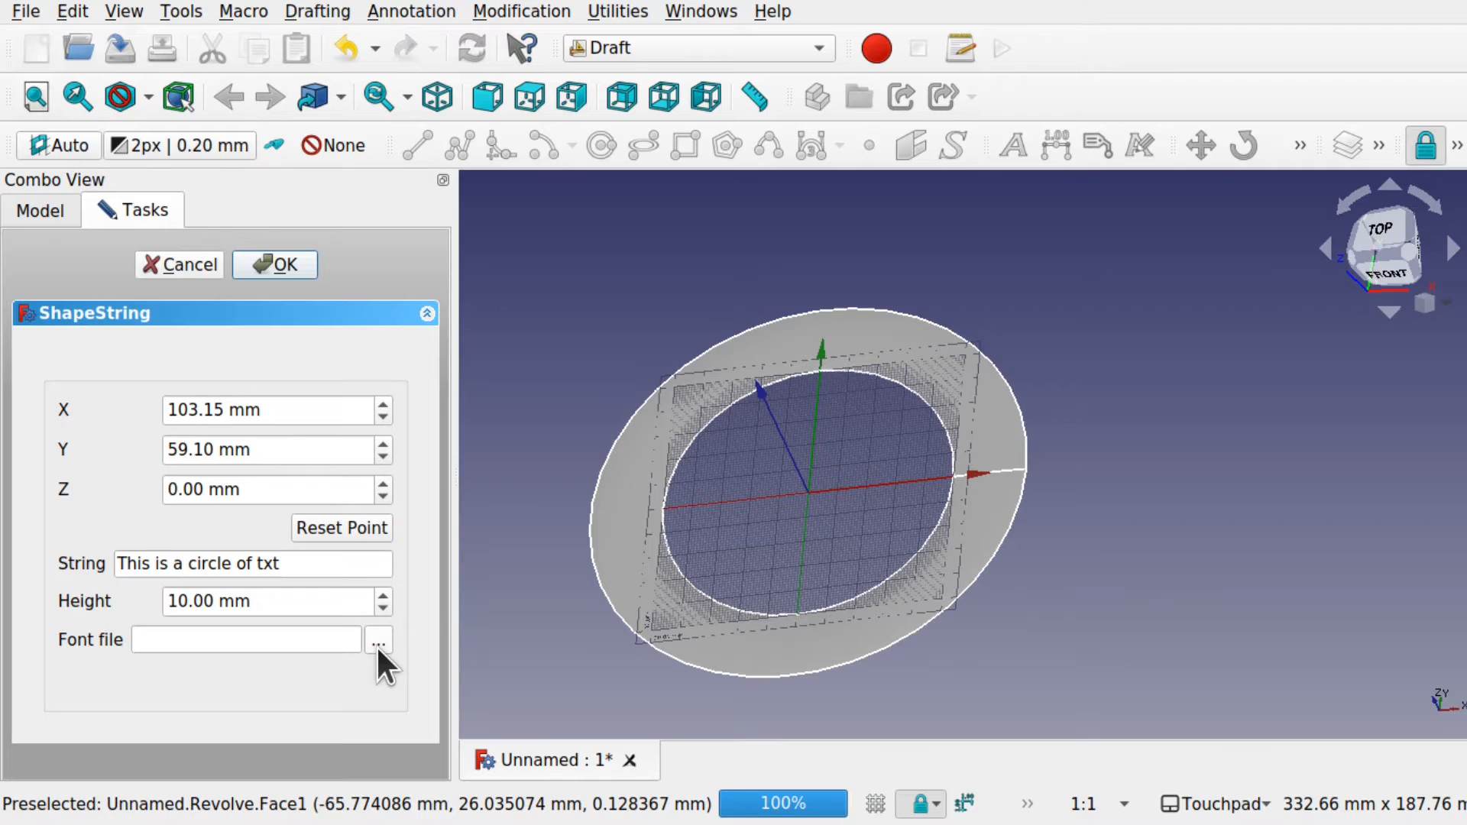
left_click(723, 228)
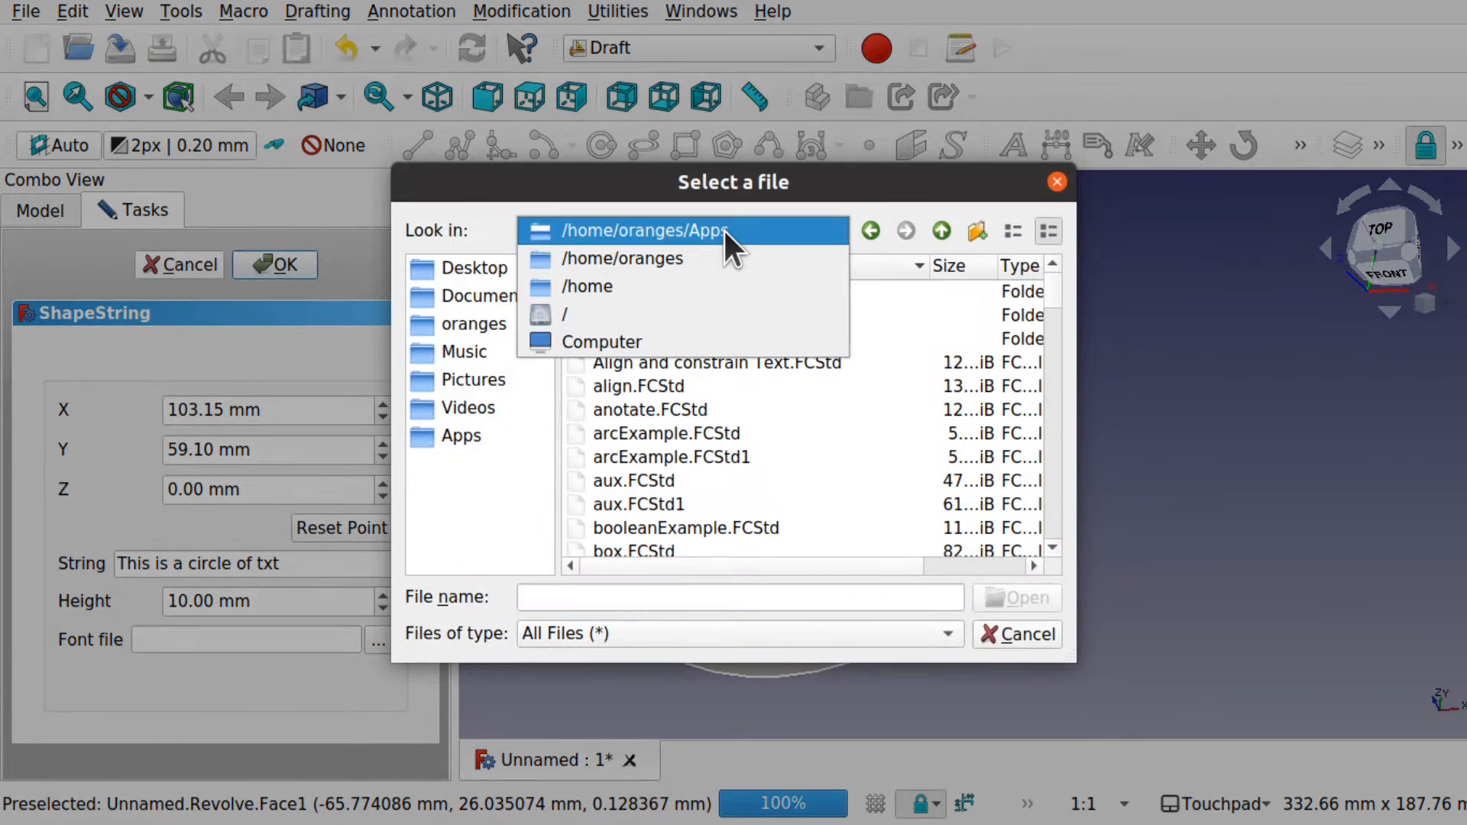
left_click(638, 315)
scroll(738, 428, "down", 5)
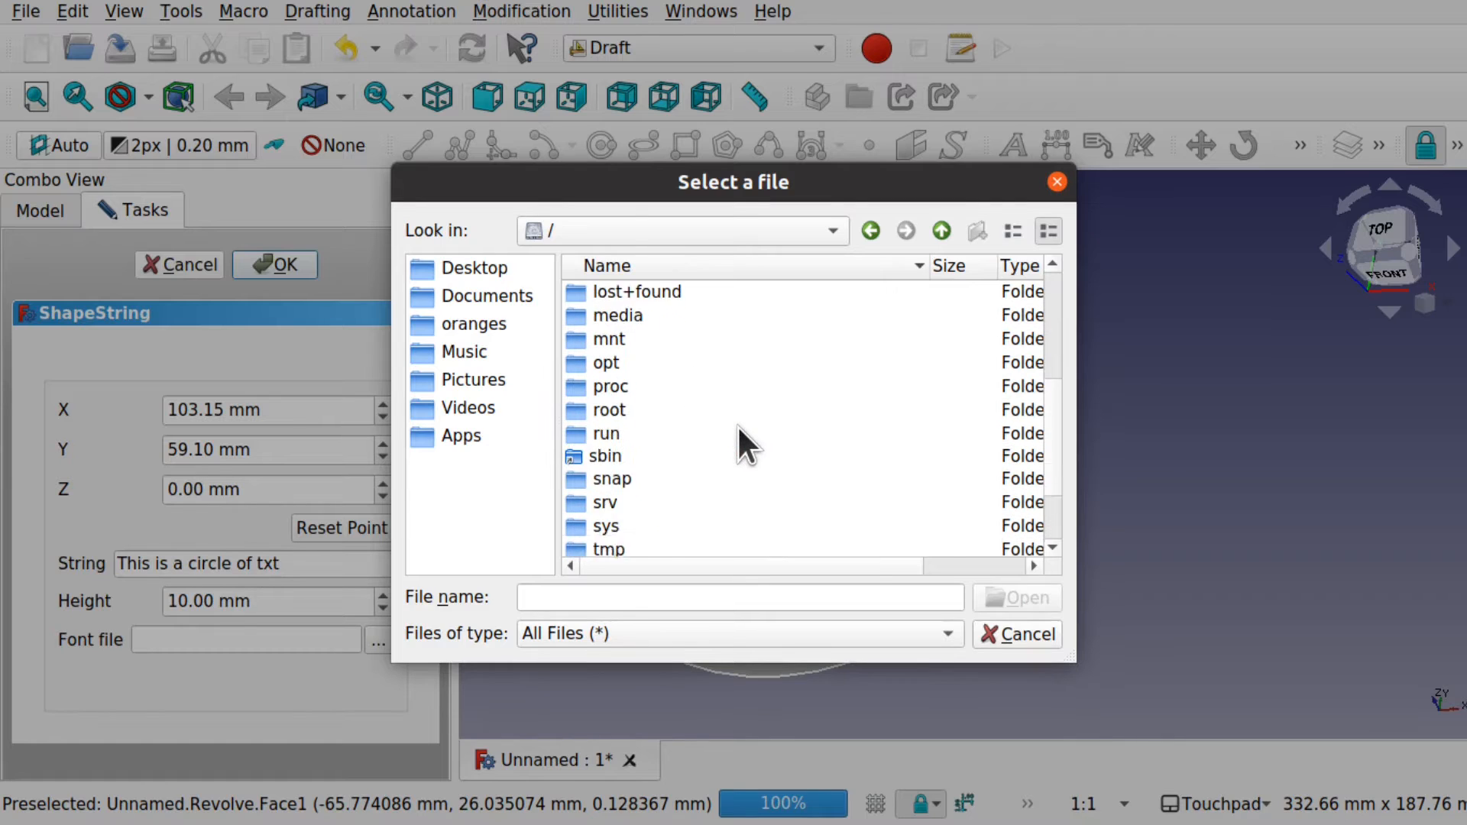
double_click(609, 476)
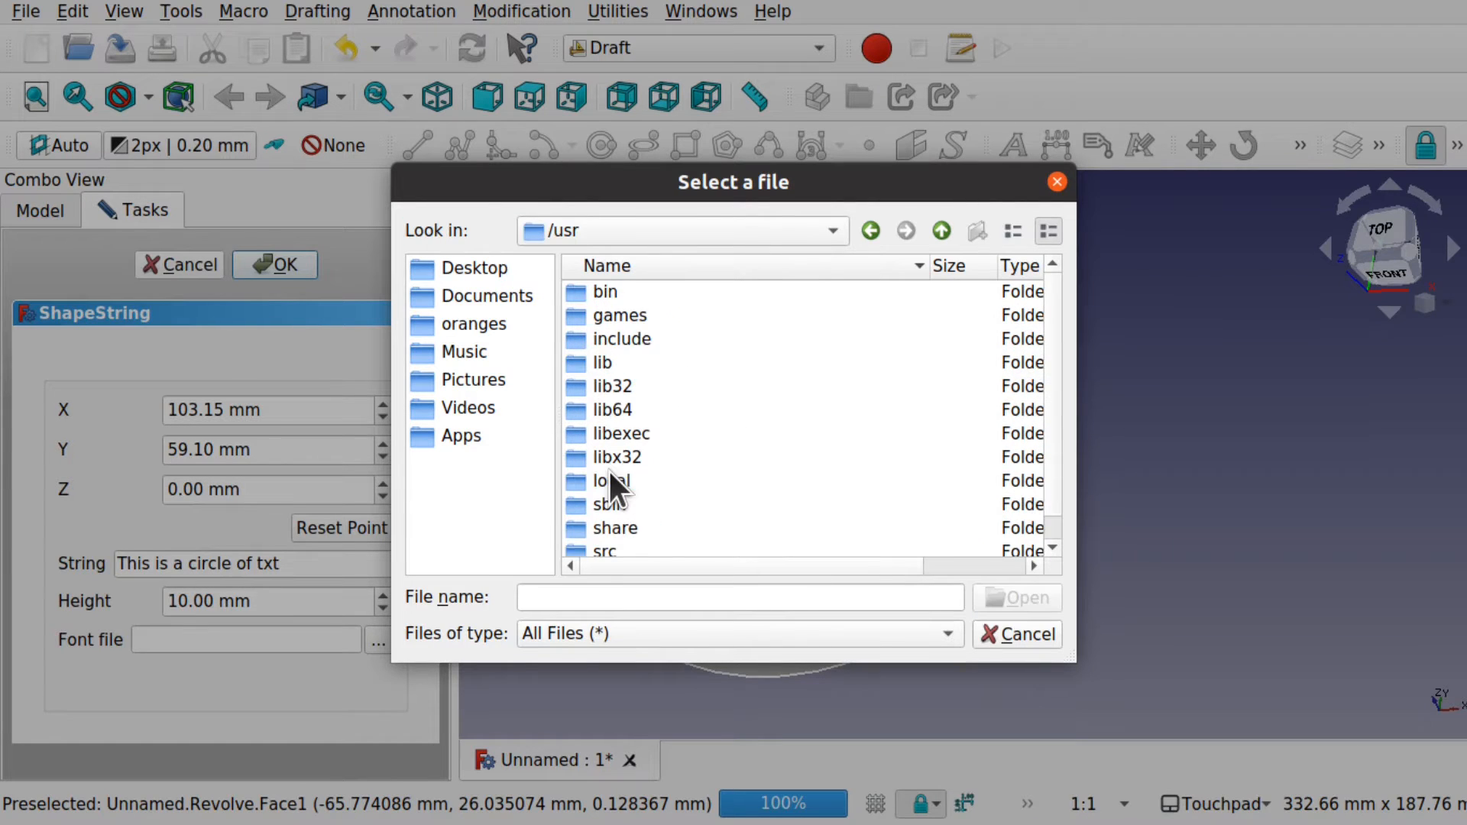
scroll(609, 473, "down", 1)
double_click(632, 499)
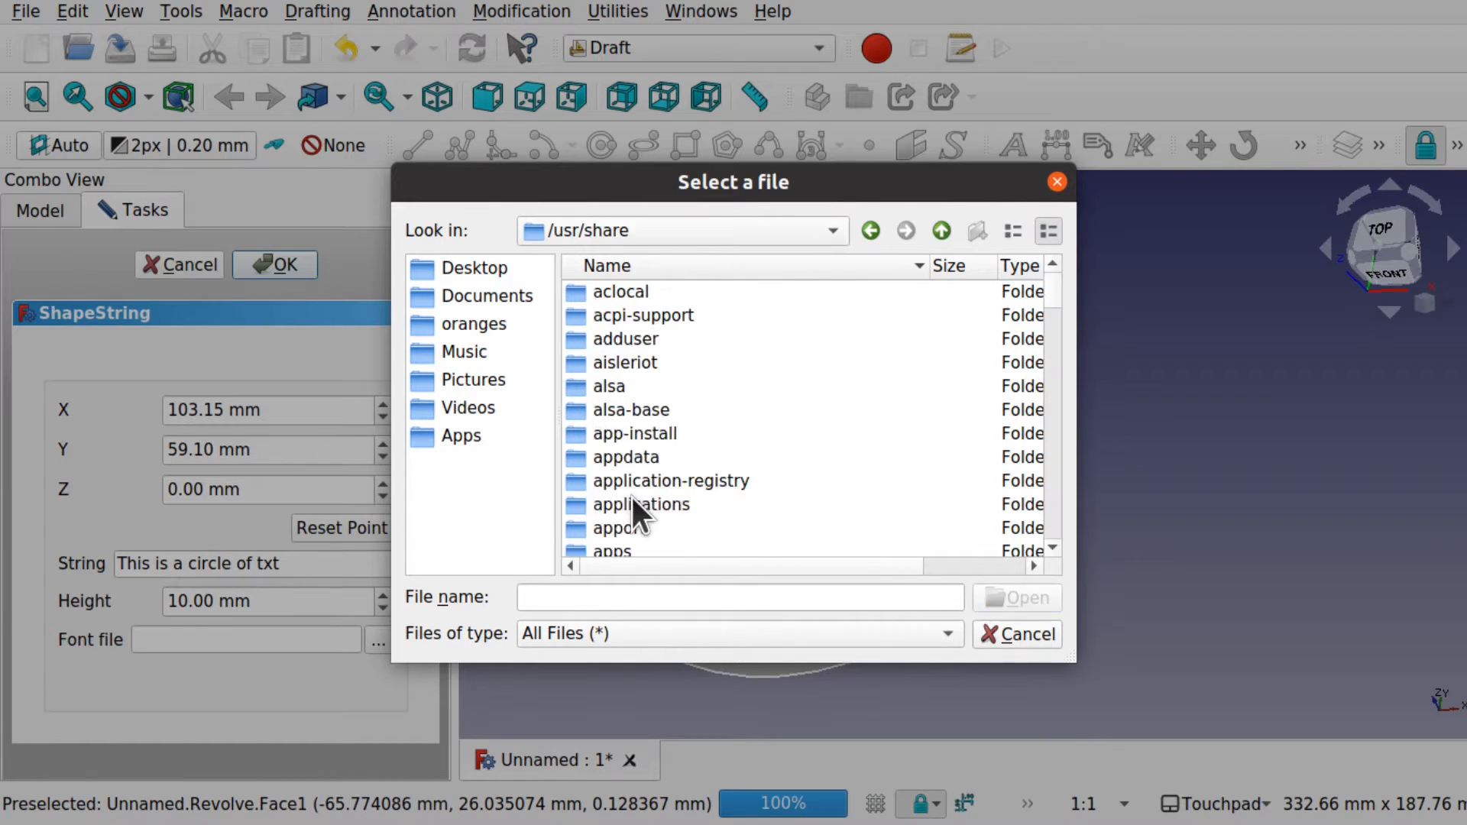
scroll(632, 497, "down", 10)
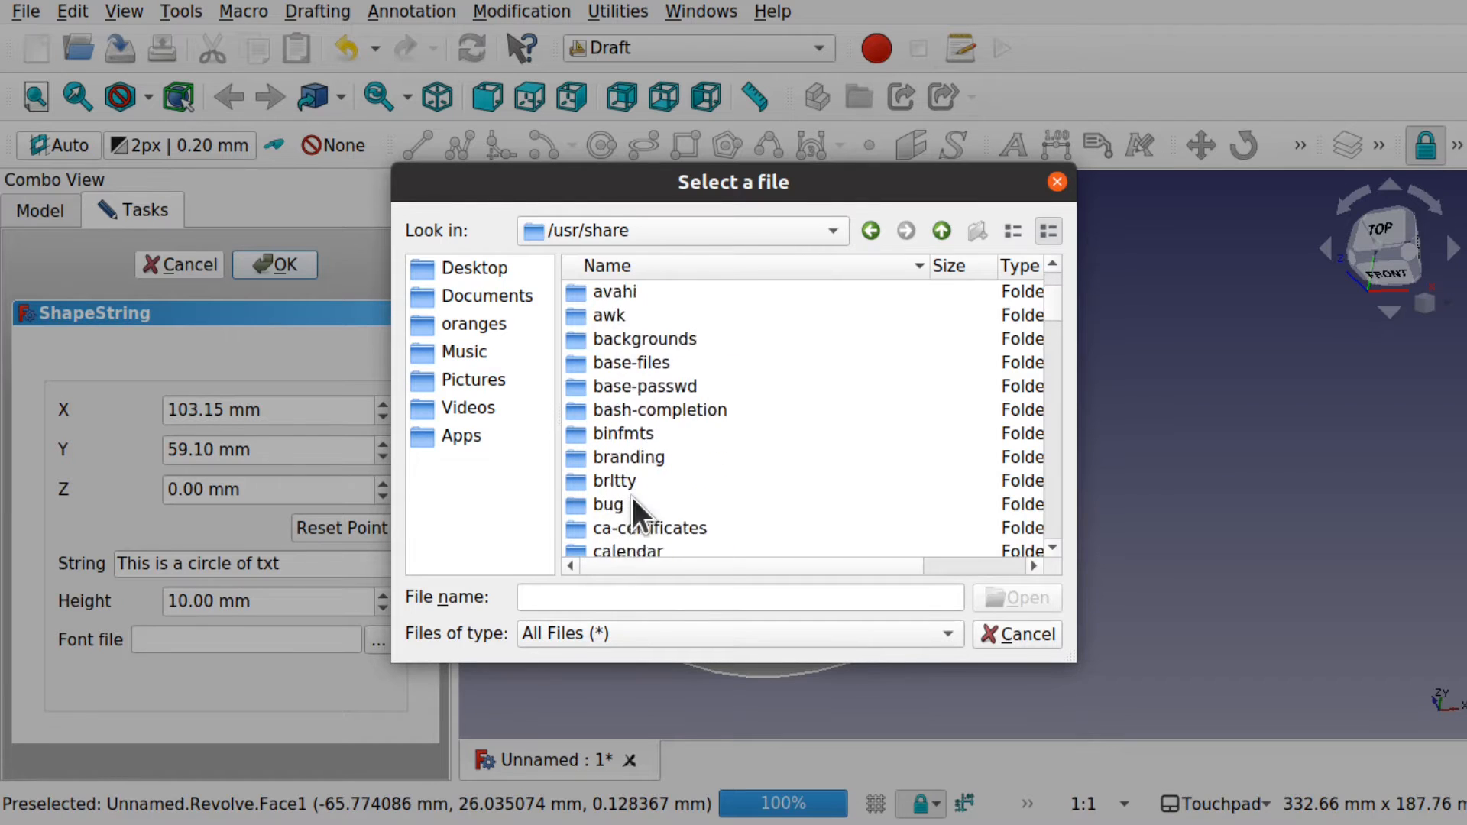
scroll(630, 494, "down", 3)
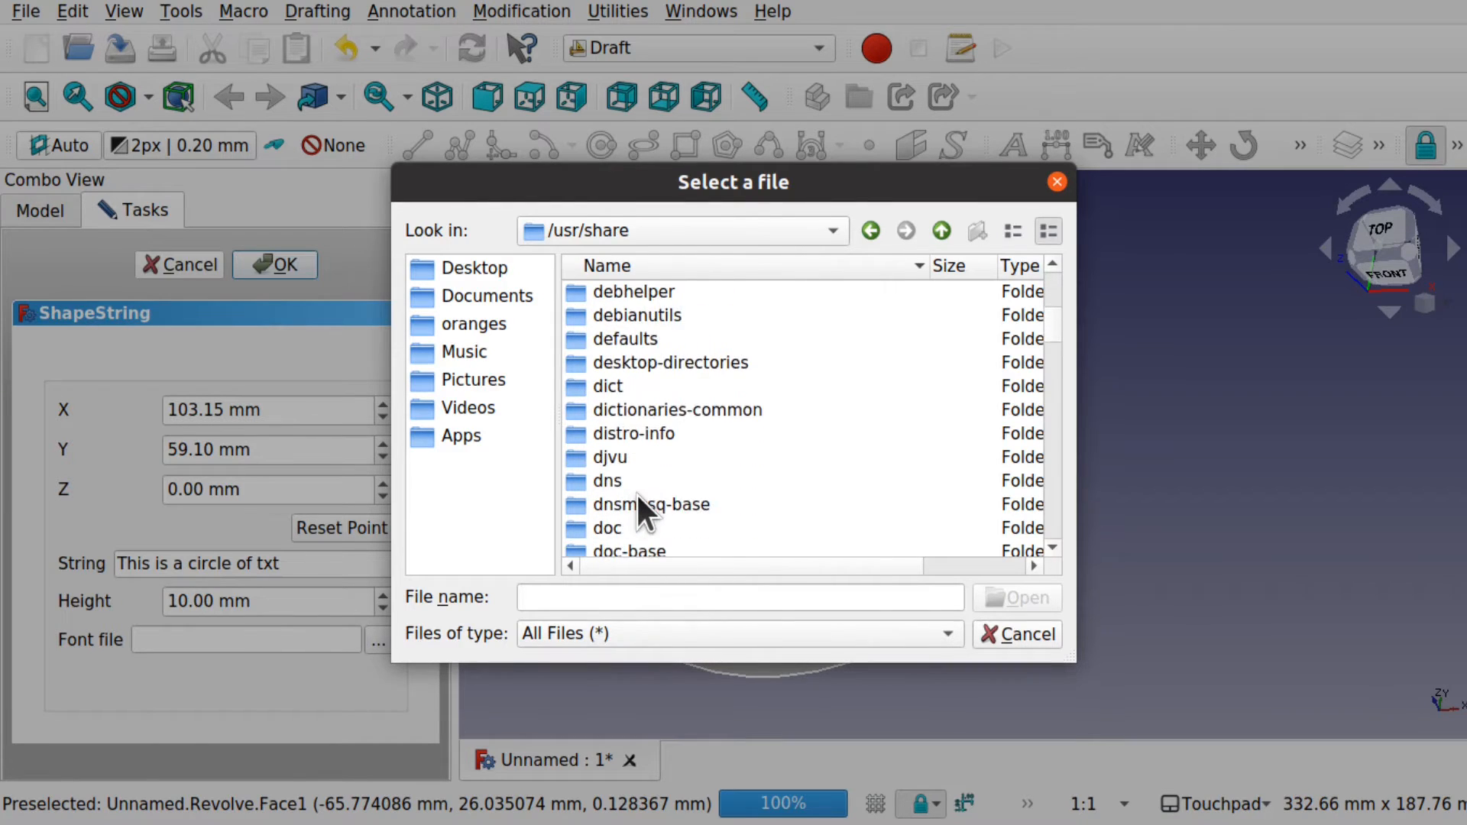
scroll(636, 492, "down", 6)
double_click(616, 457)
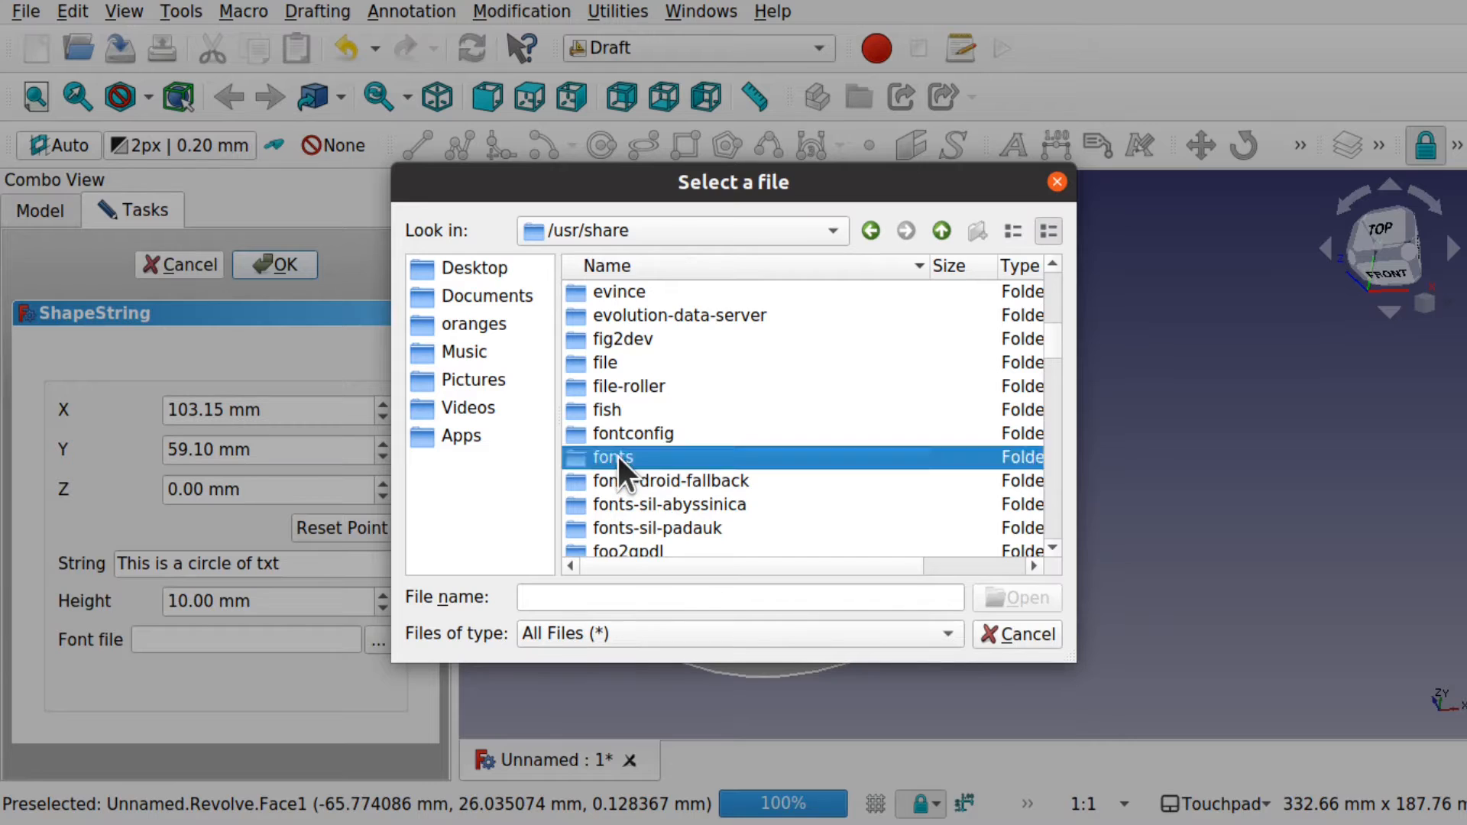
Choose DejaVuSans-Bold.ttf from the truetype/dejavu folder as the font and create the 10 mm high ShapeString
double_click(651, 362)
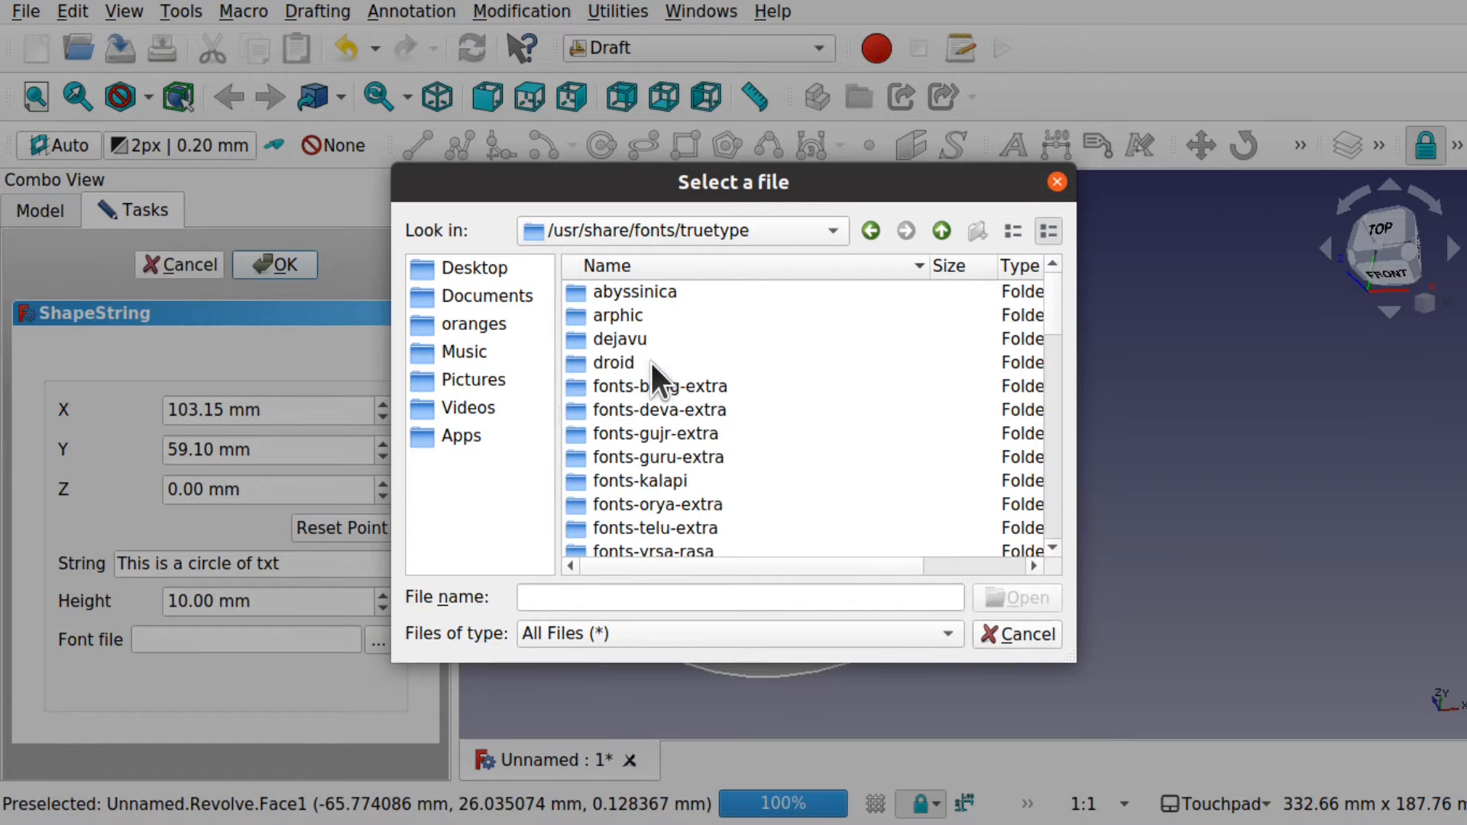
double_click(635, 338)
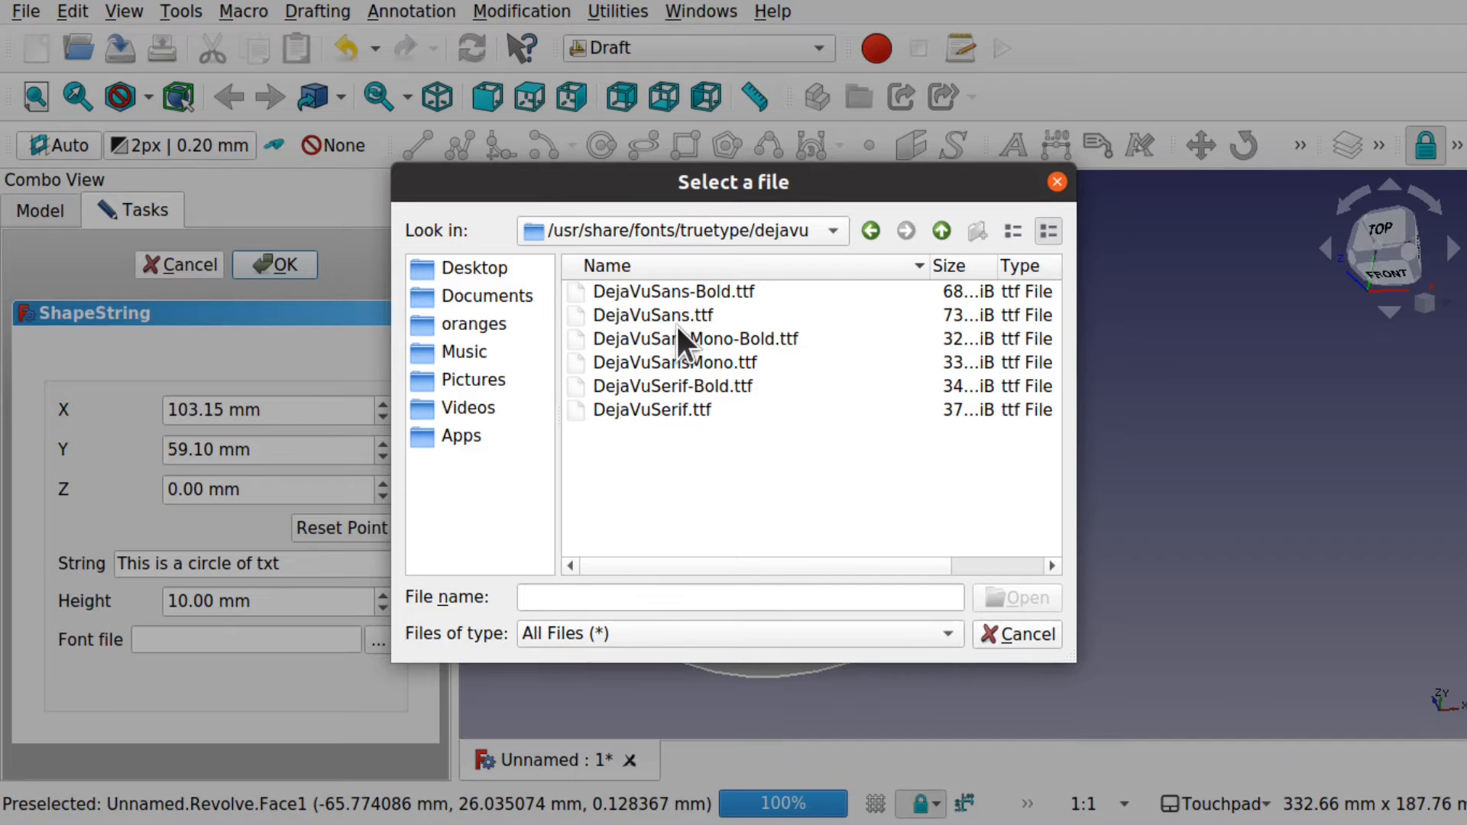
double_click(693, 294)
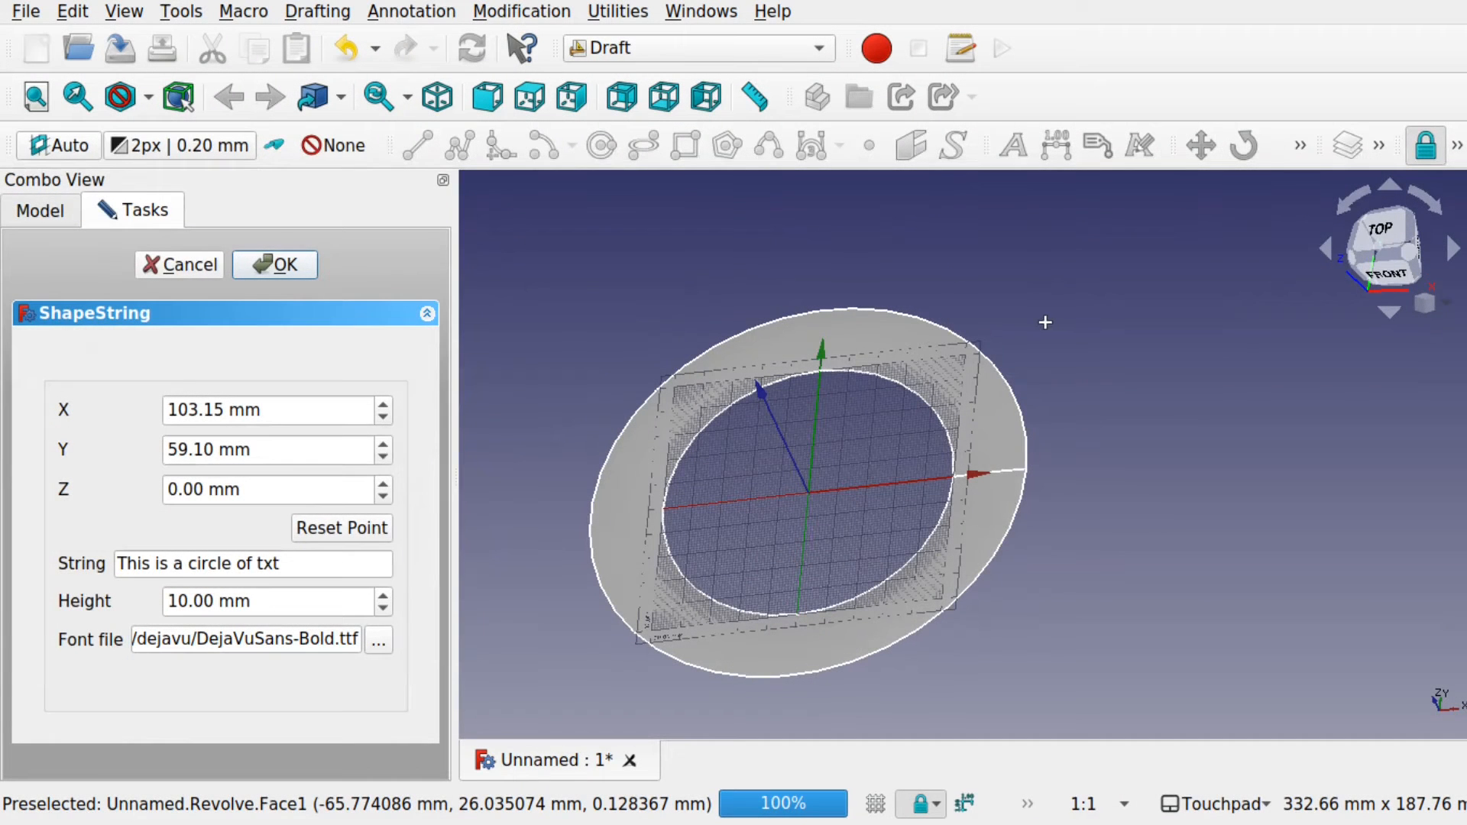
left_click(275, 265)
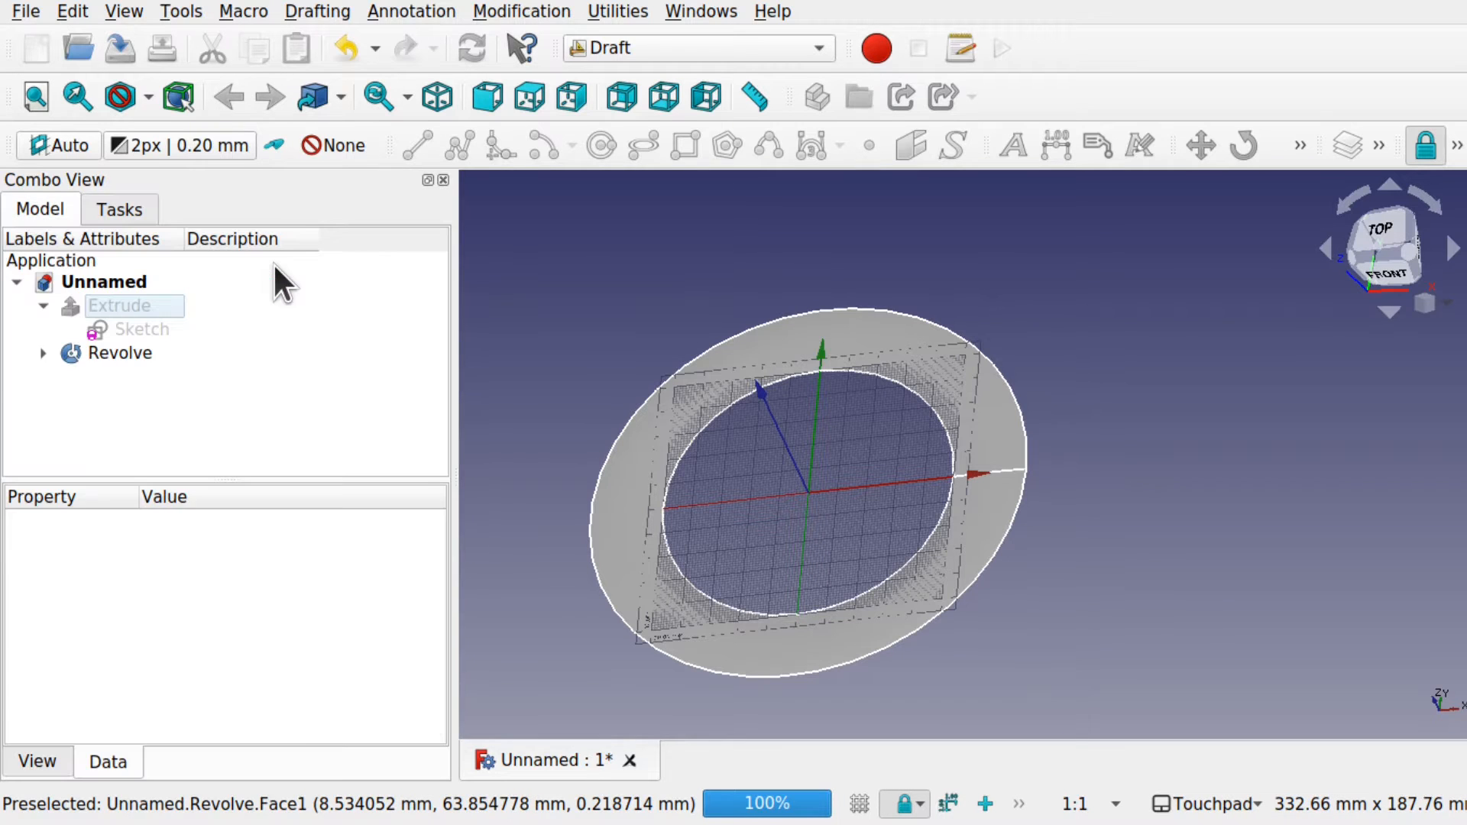
Correct the ShapeString's text to "This is a circle of text"
scroll(1177, 317, "down", 1)
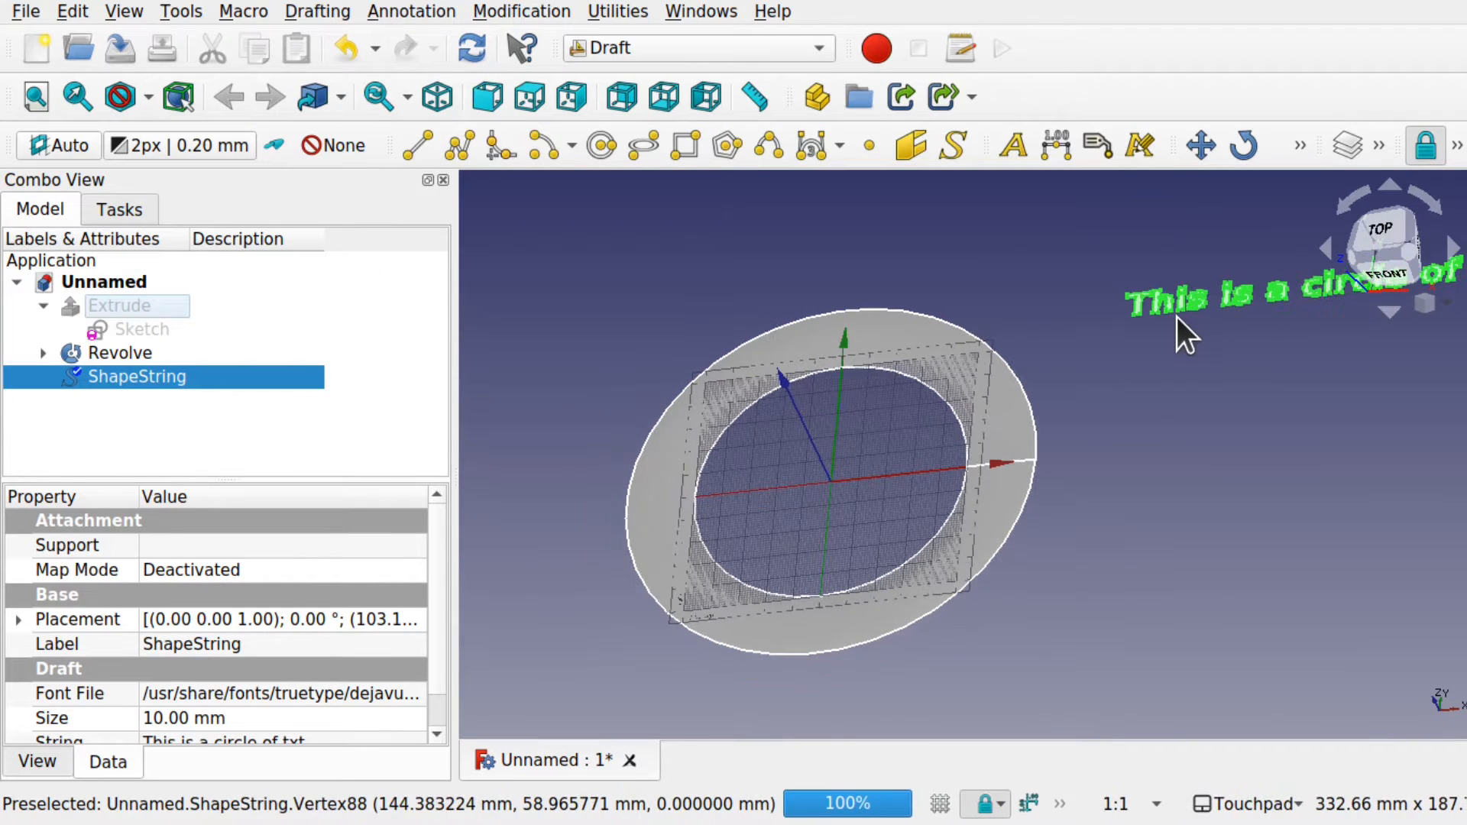
middle_click_drag(1177, 318, 1058, 371)
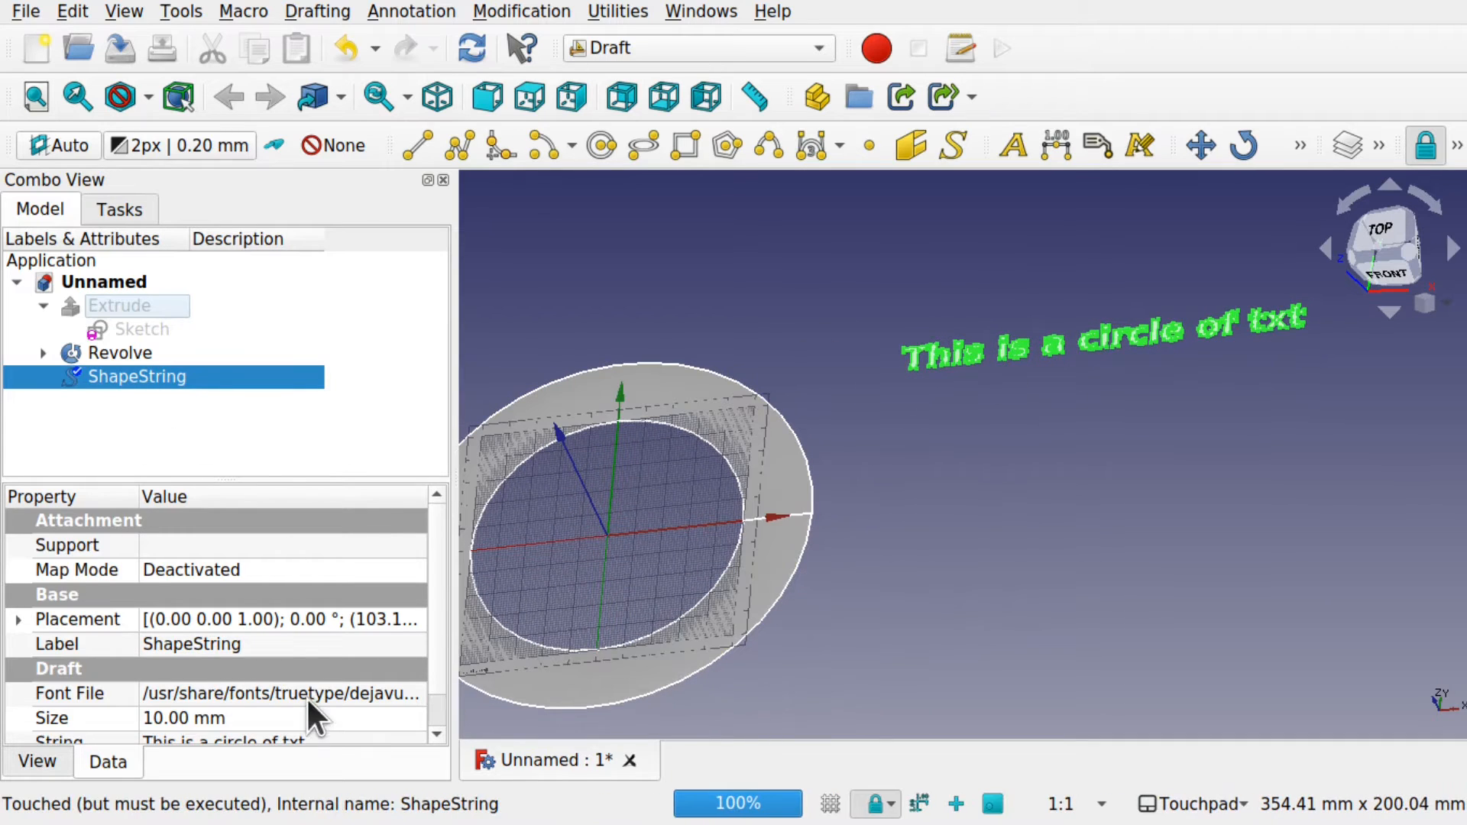
scroll(441, 715, "down", 1)
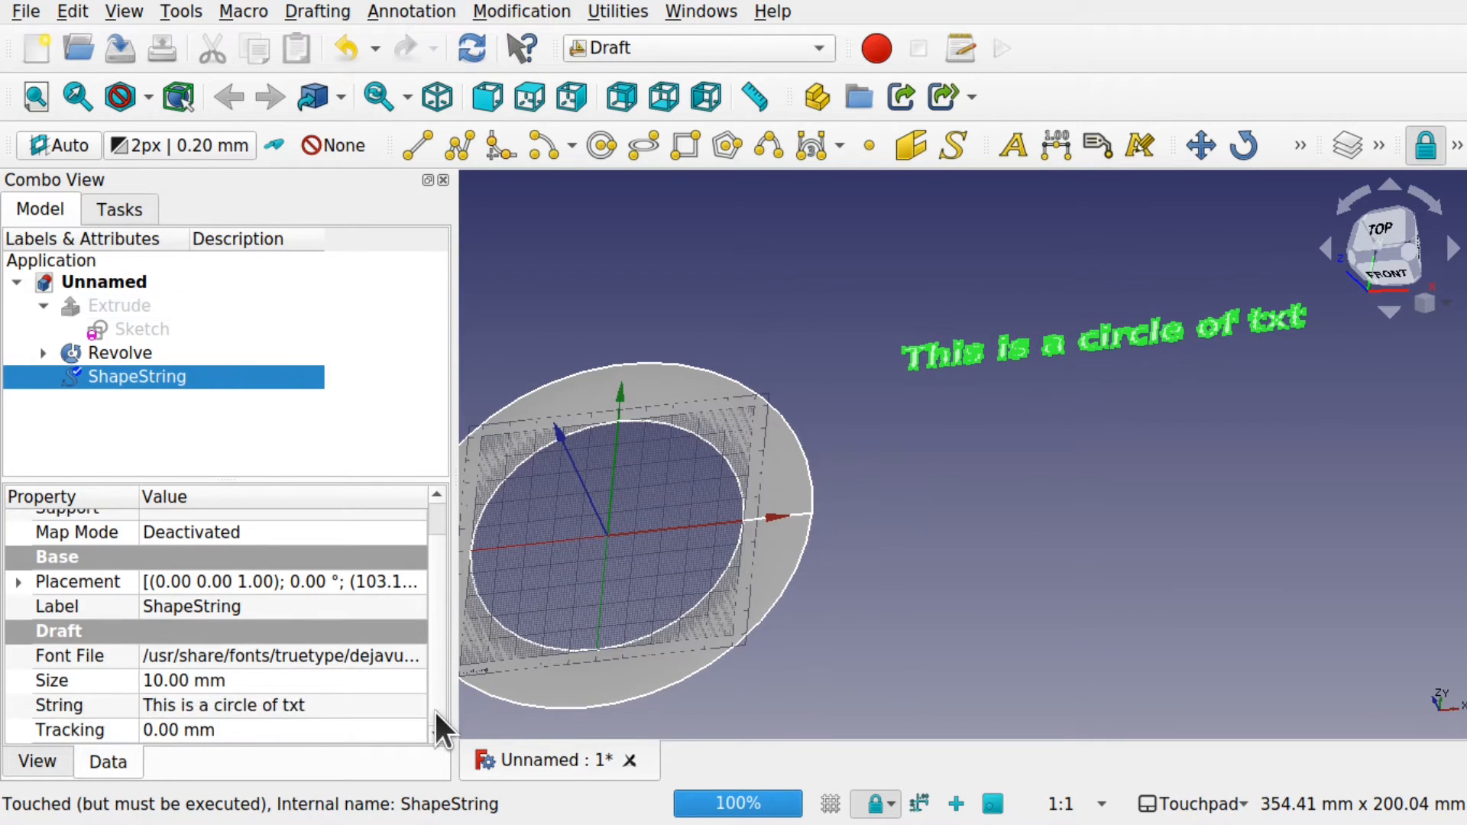
left_click(286, 701)
left_click(284, 707)
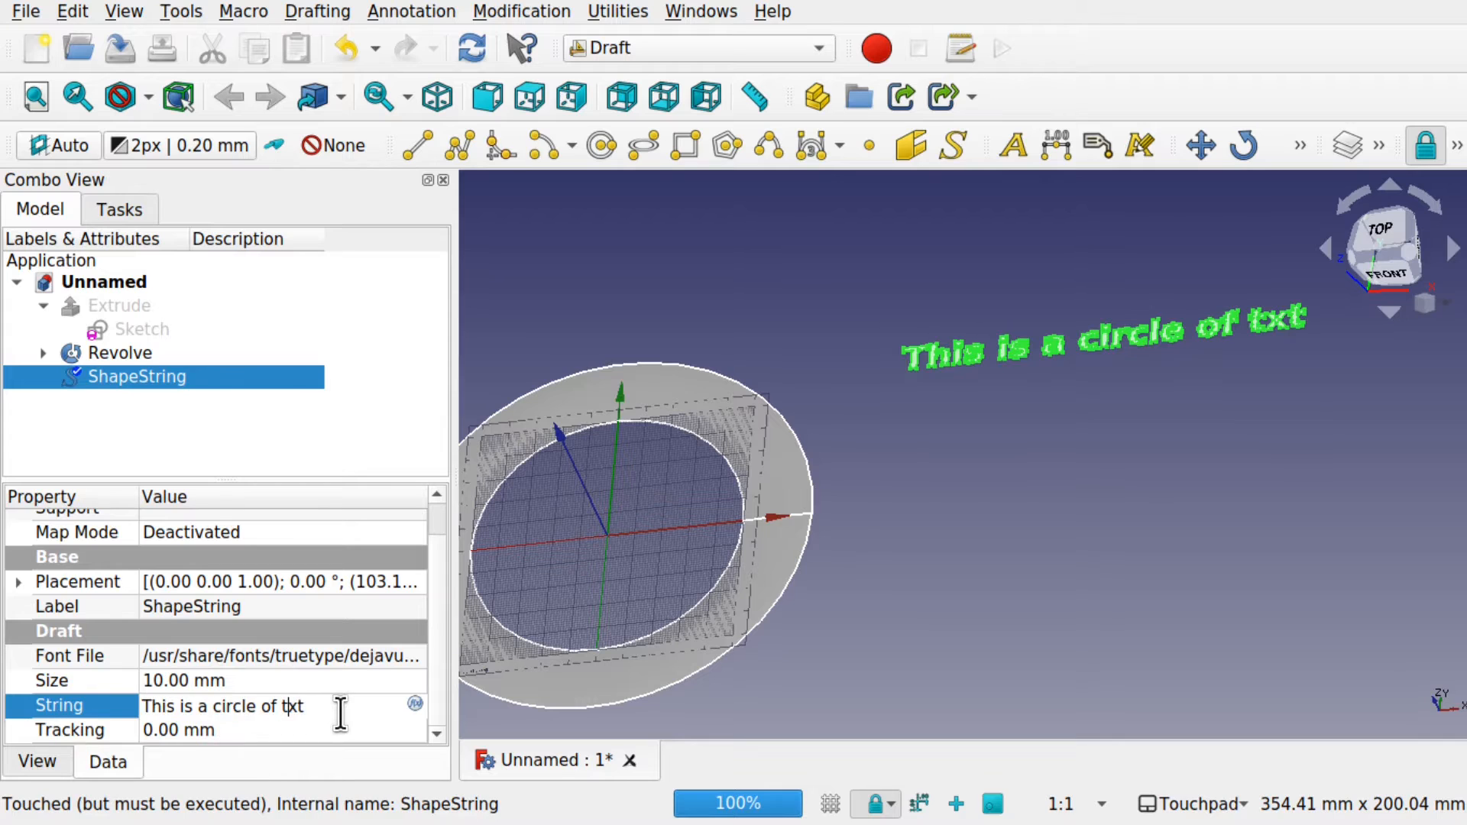
type("e")
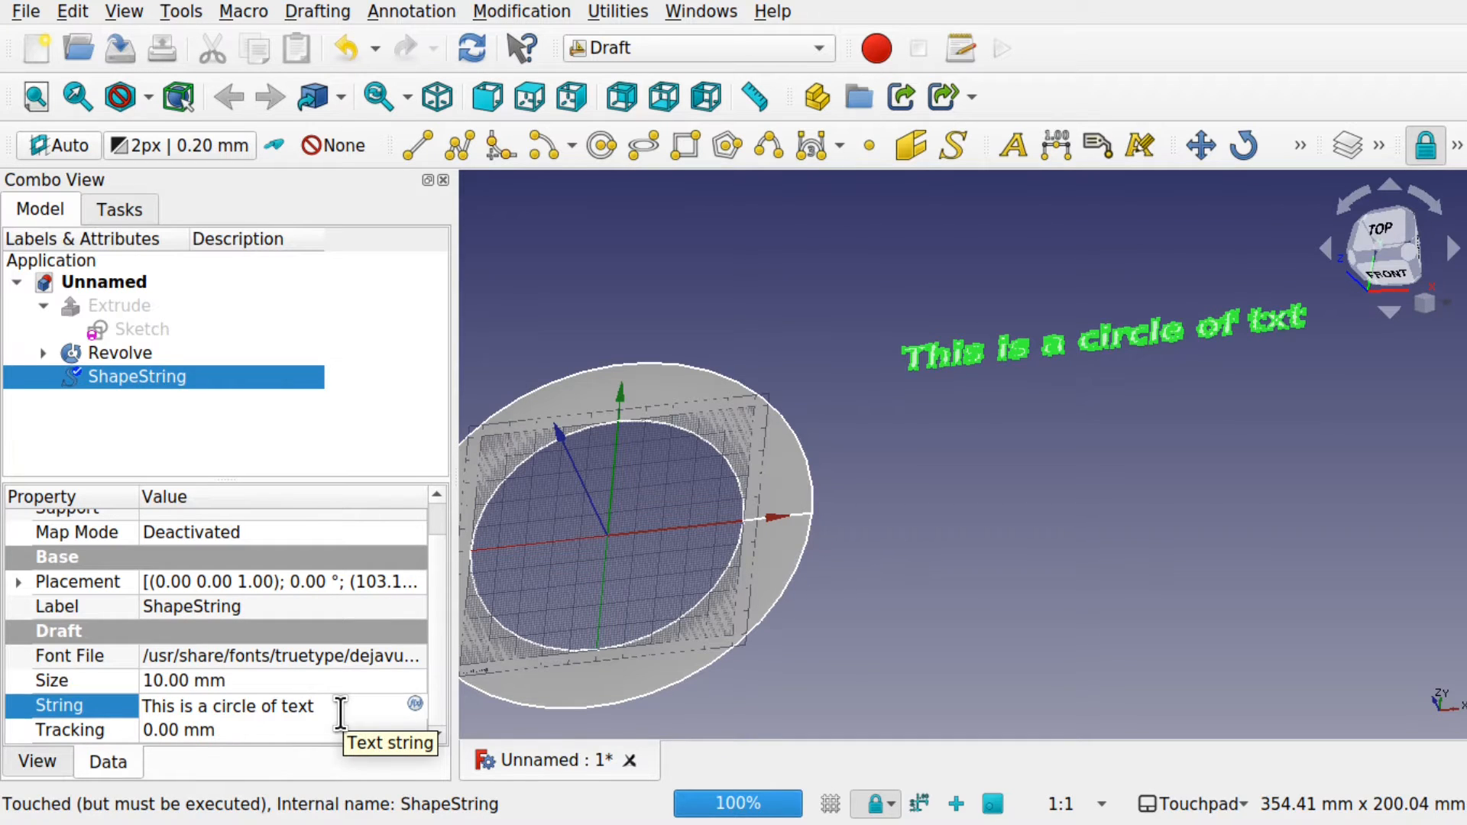
Apply the string "This is a circle of text" and switch to the Curves workbench
key("Return")
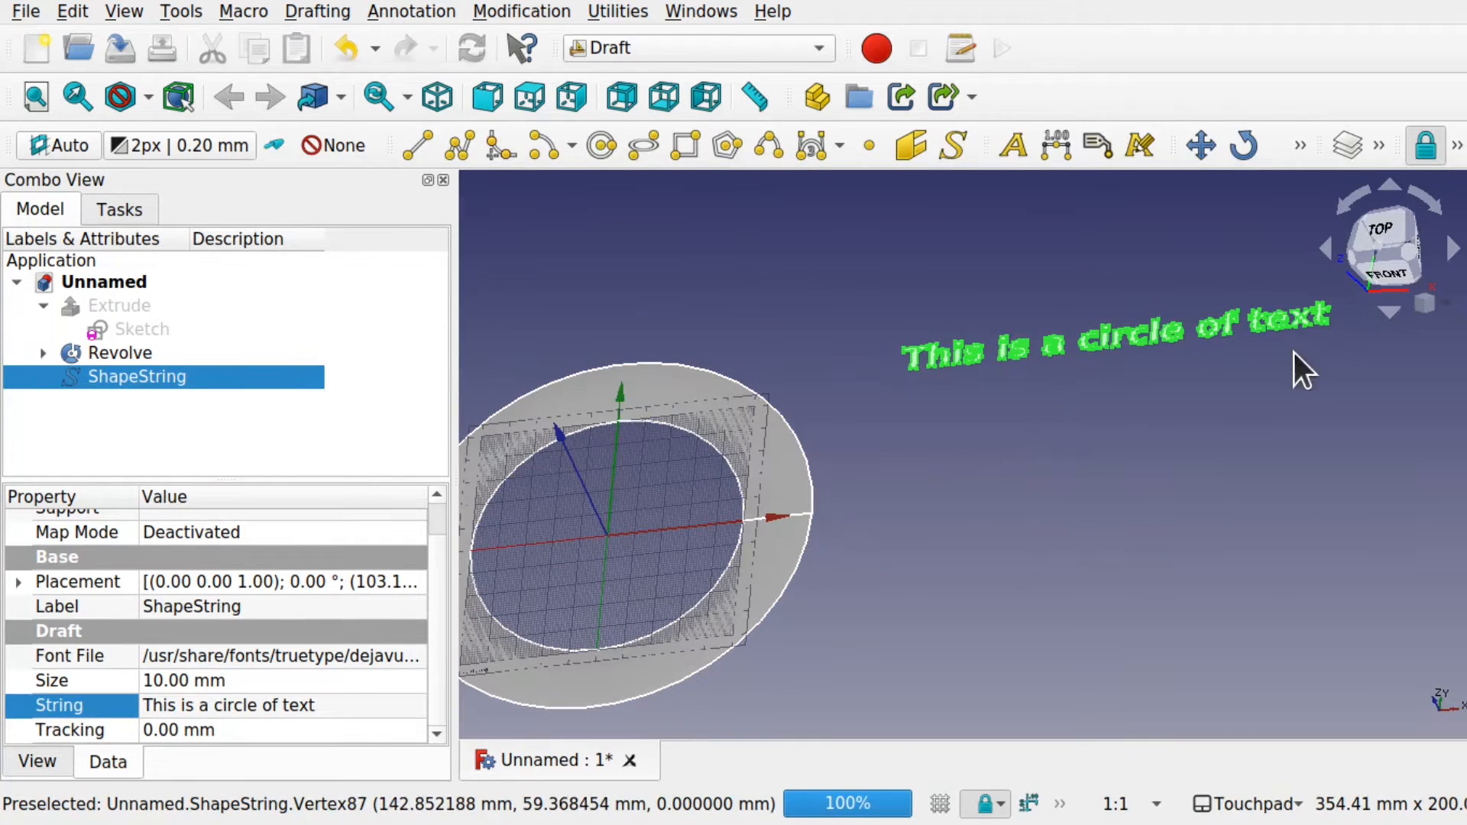
middle_click_drag(959, 466, 1027, 466, "shift")
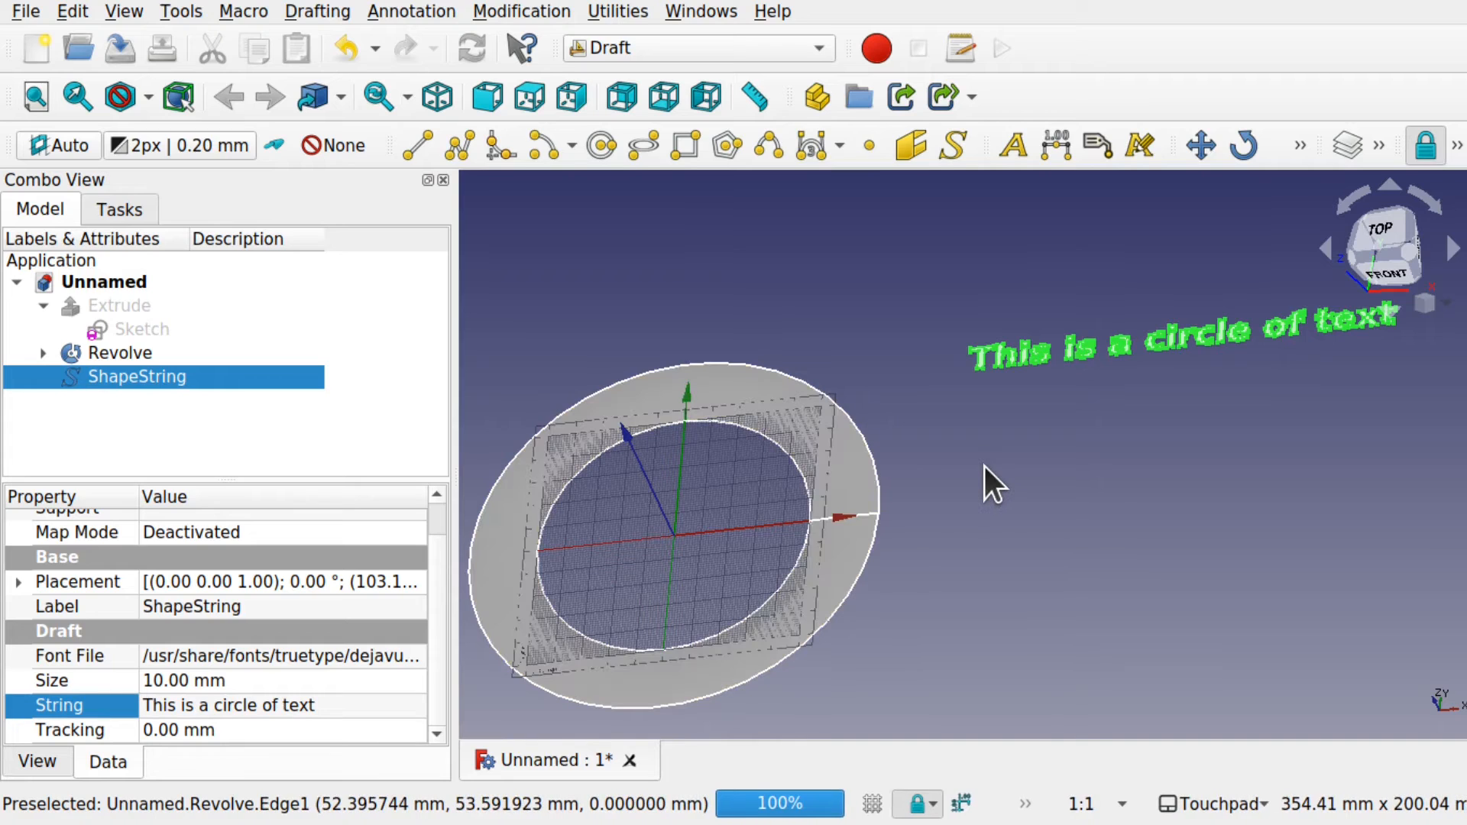
left_click(701, 50)
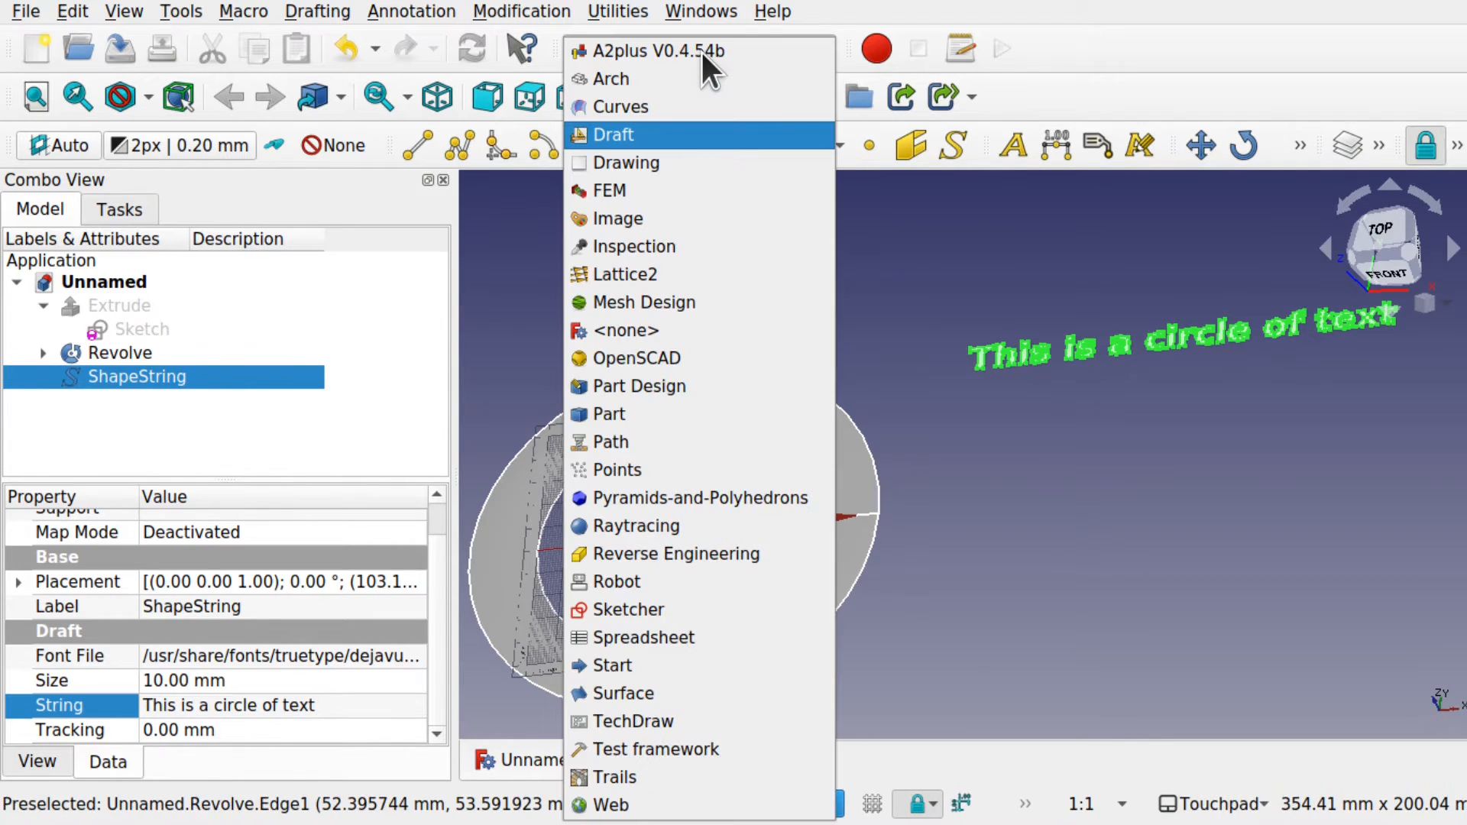
key("Up")
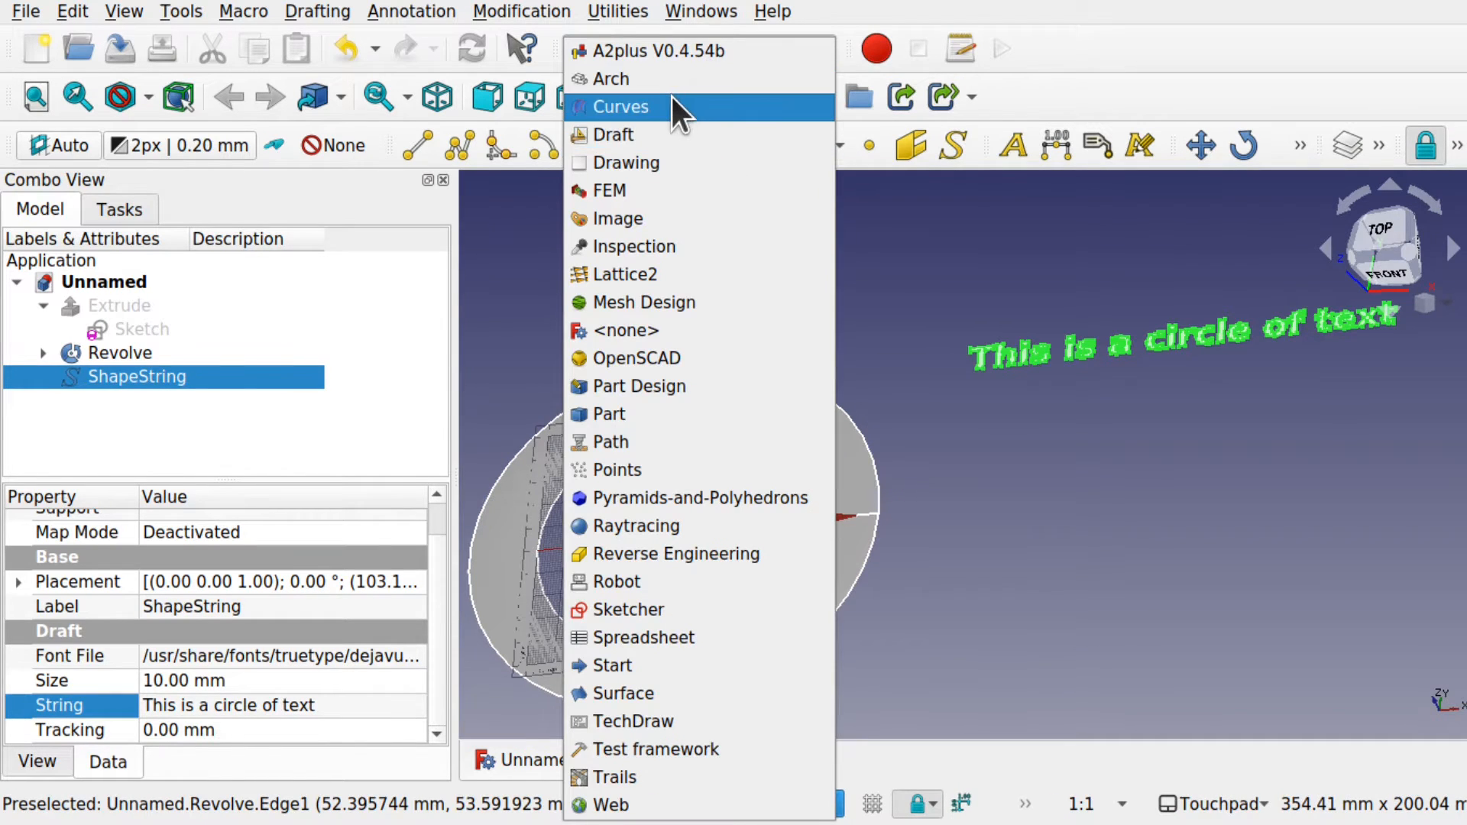
left_click(671, 98)
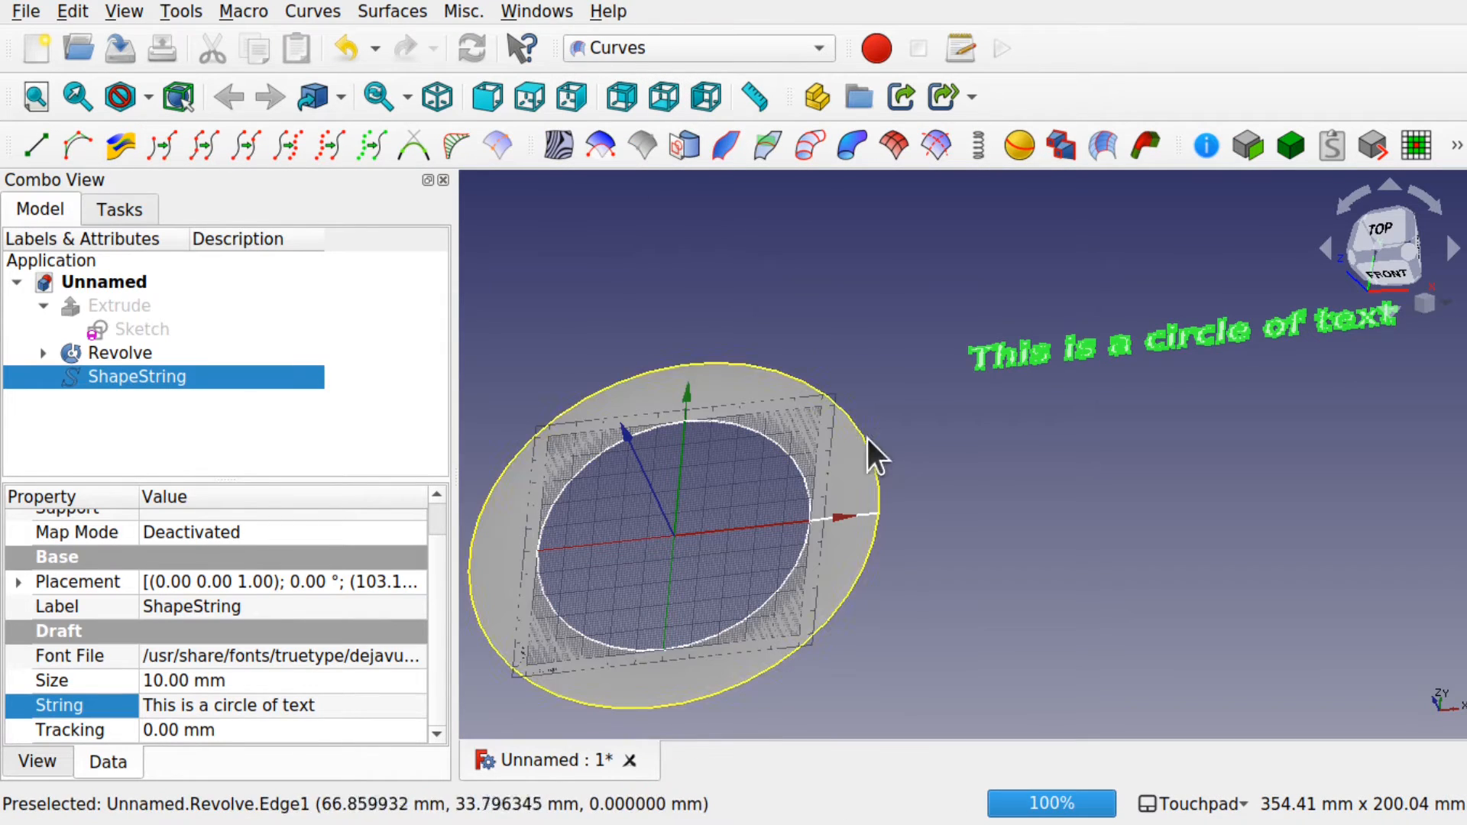
Create a Sketch on Surface object from the domed face of the revolved ring
scroll(590, 434, "up", 6)
scroll(590, 432, "down", 1)
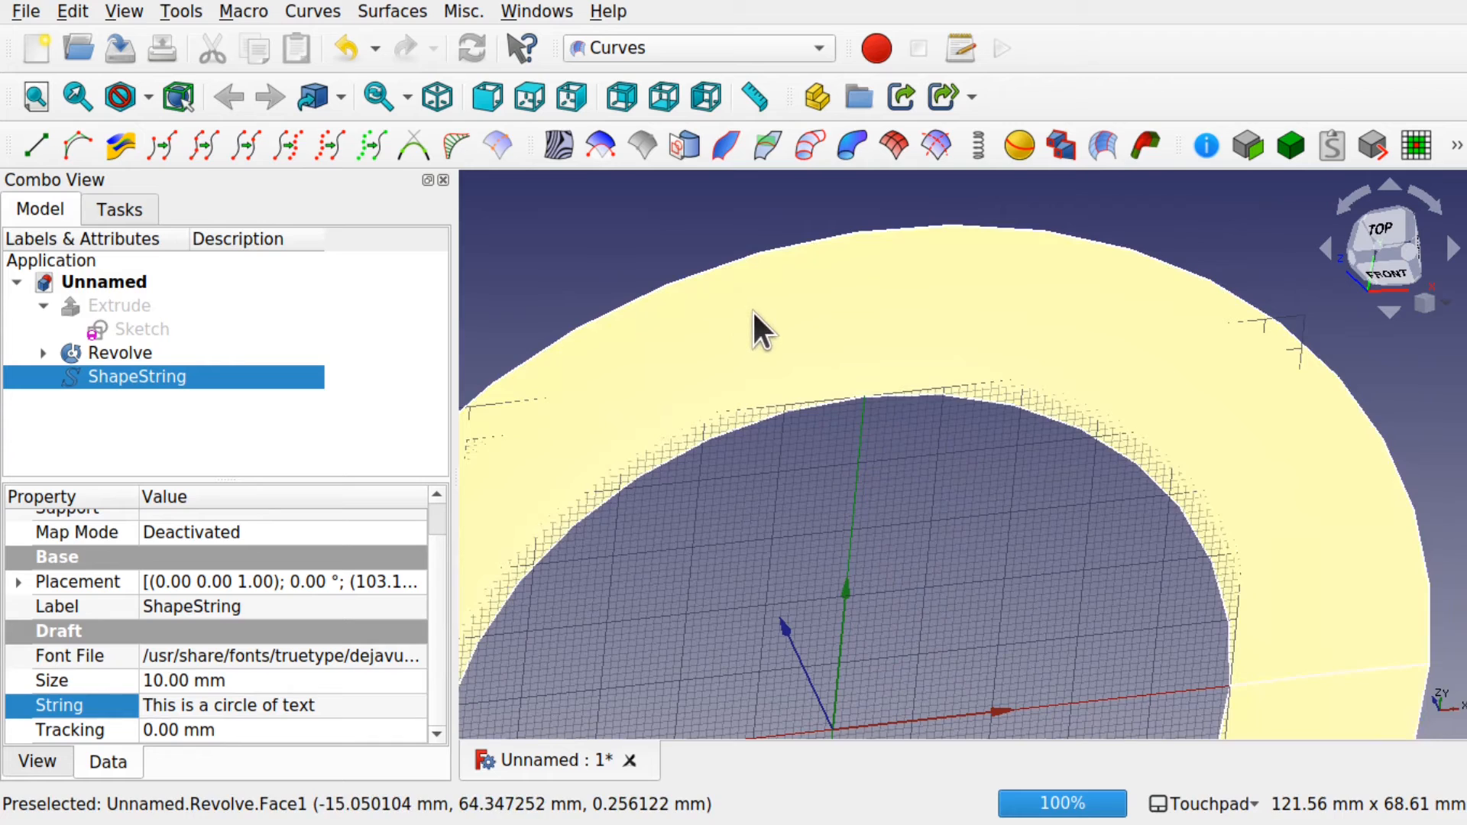
left_click(902, 295)
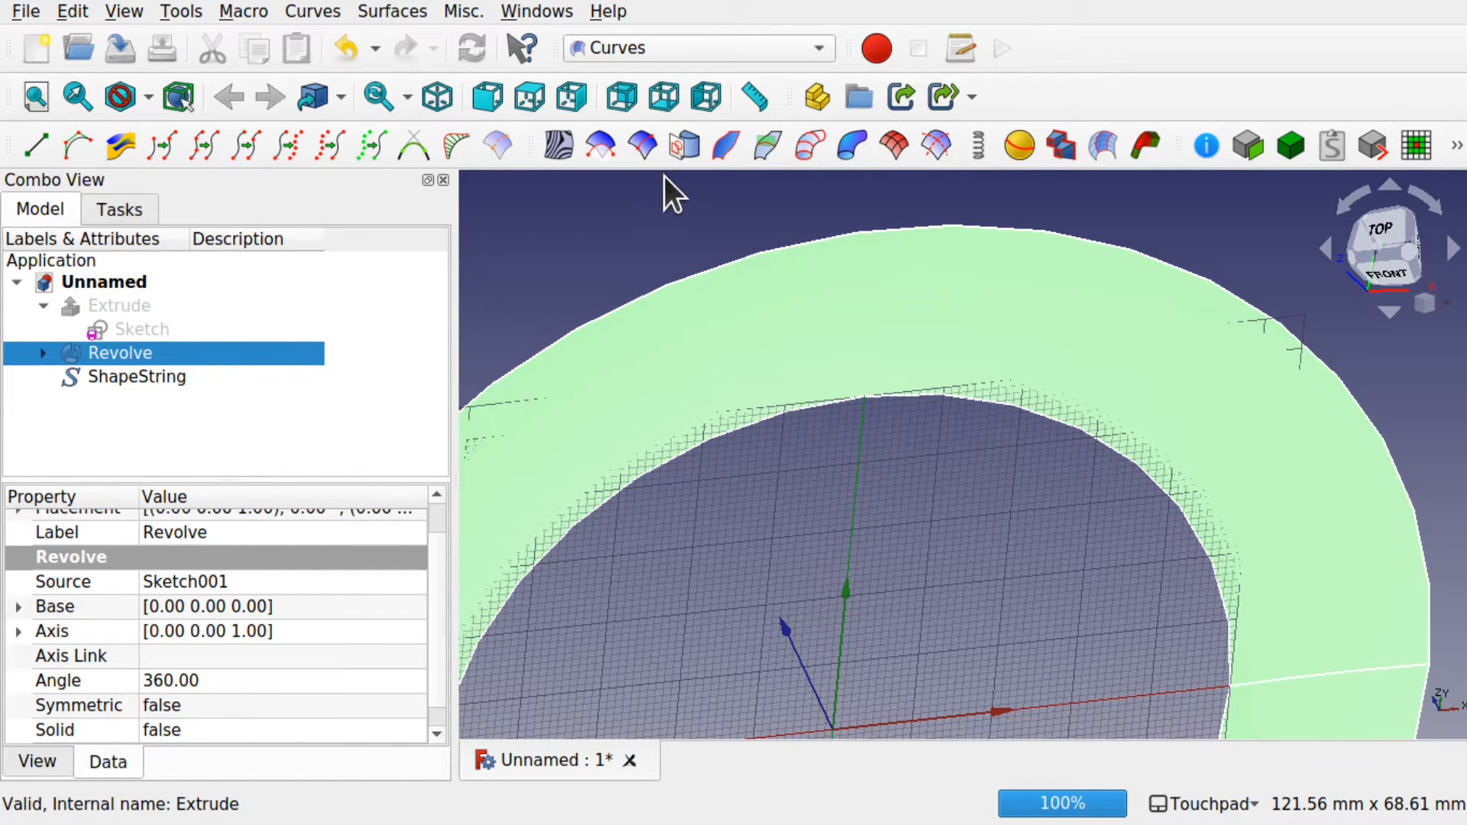
left_click(683, 146)
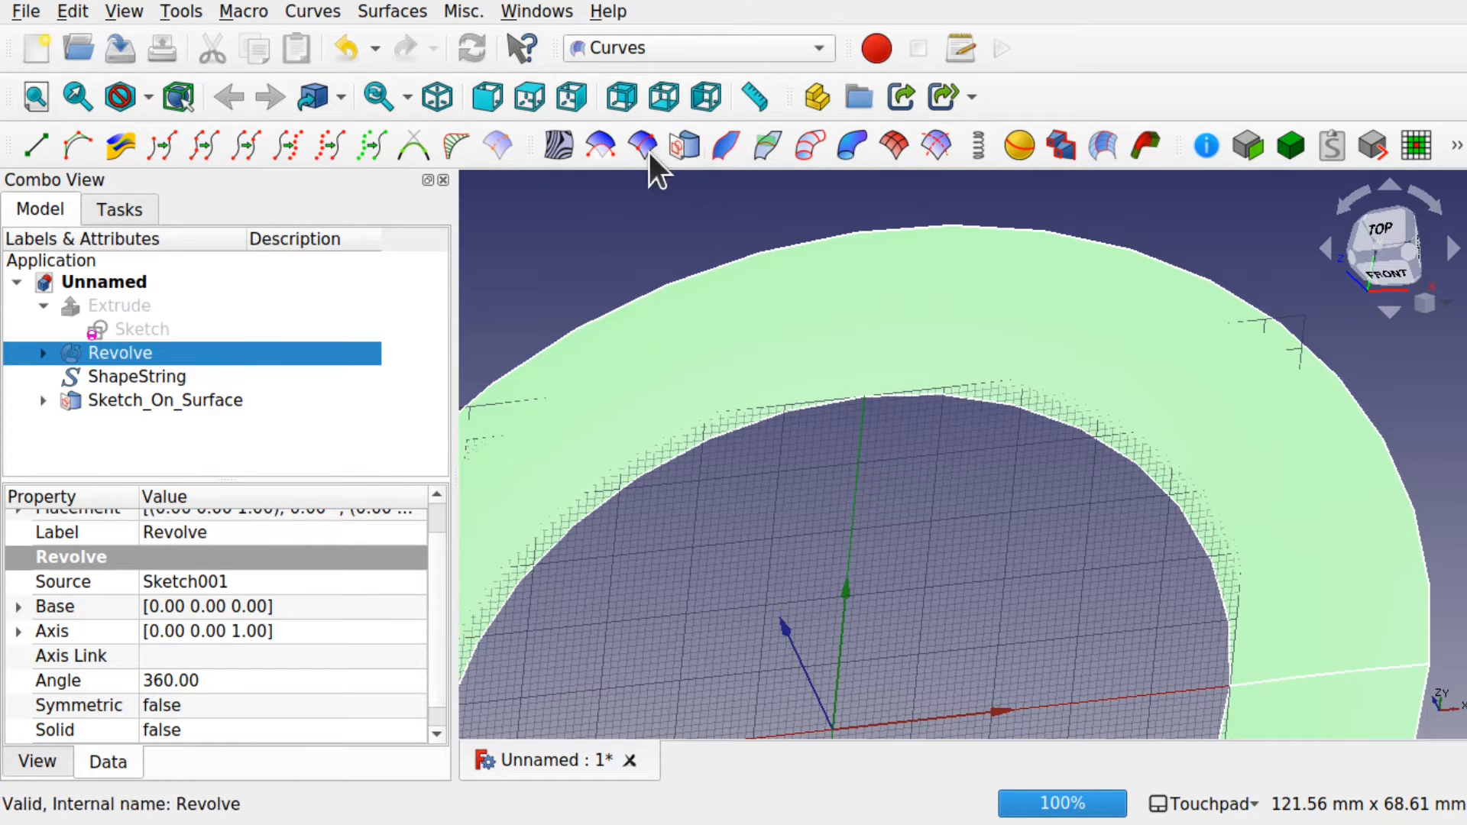
left_click(392, 12)
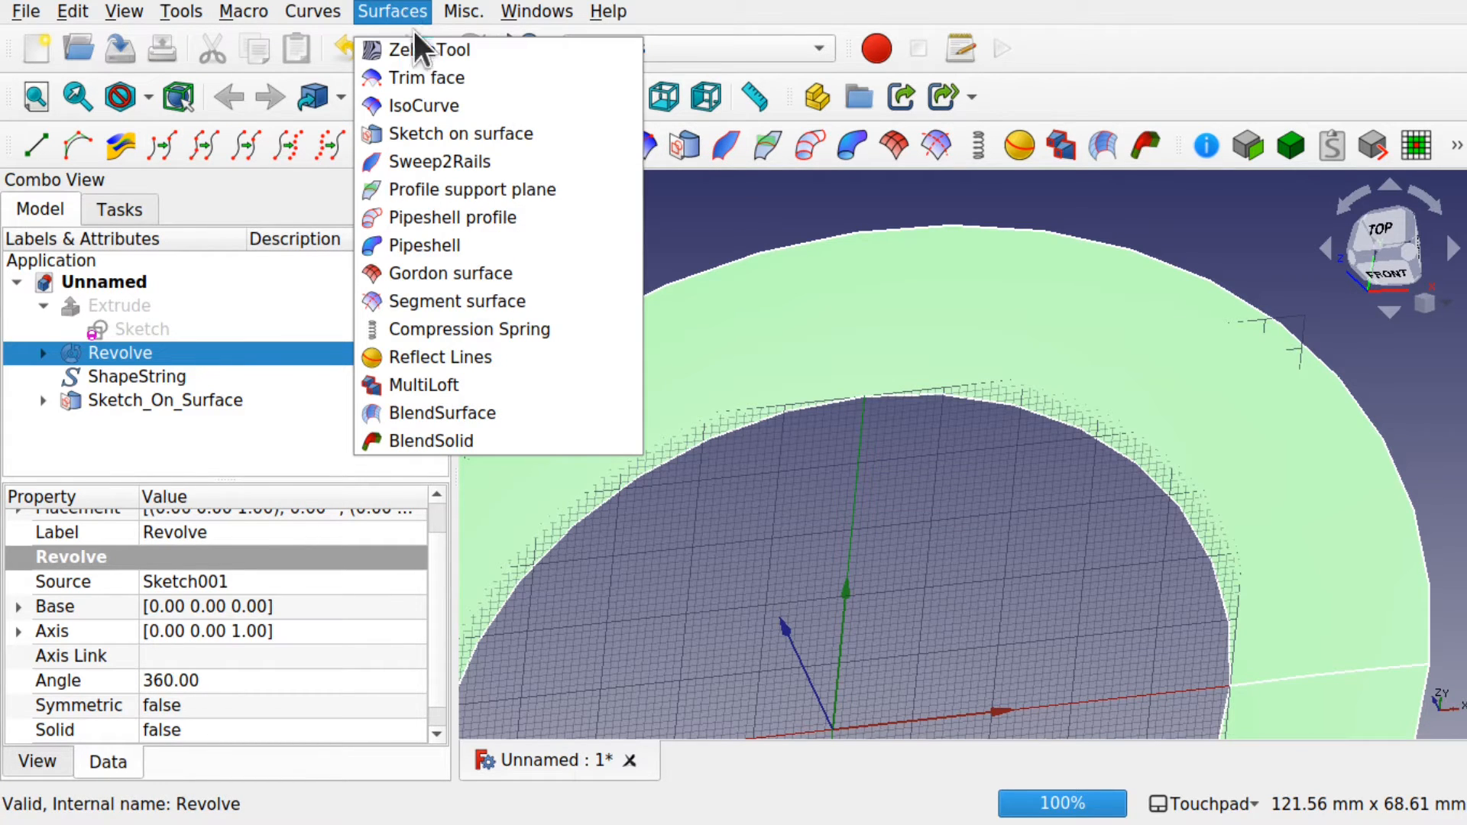
left_click(145, 431)
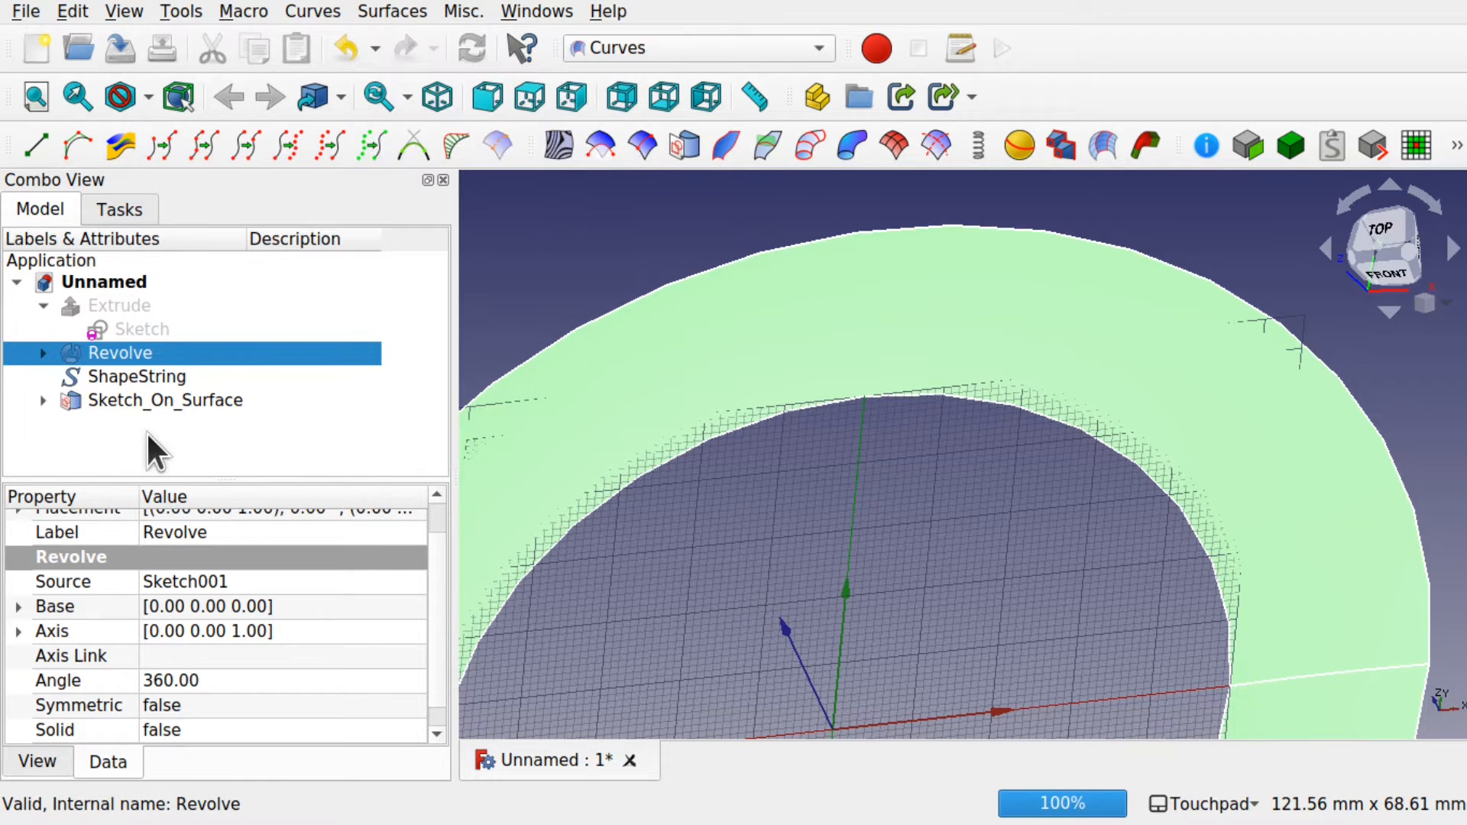
Open the Mapped_Sketch inside Sketch_On_Surface for editing
left_click(139, 400)
scroll(692, 347, "down", 5)
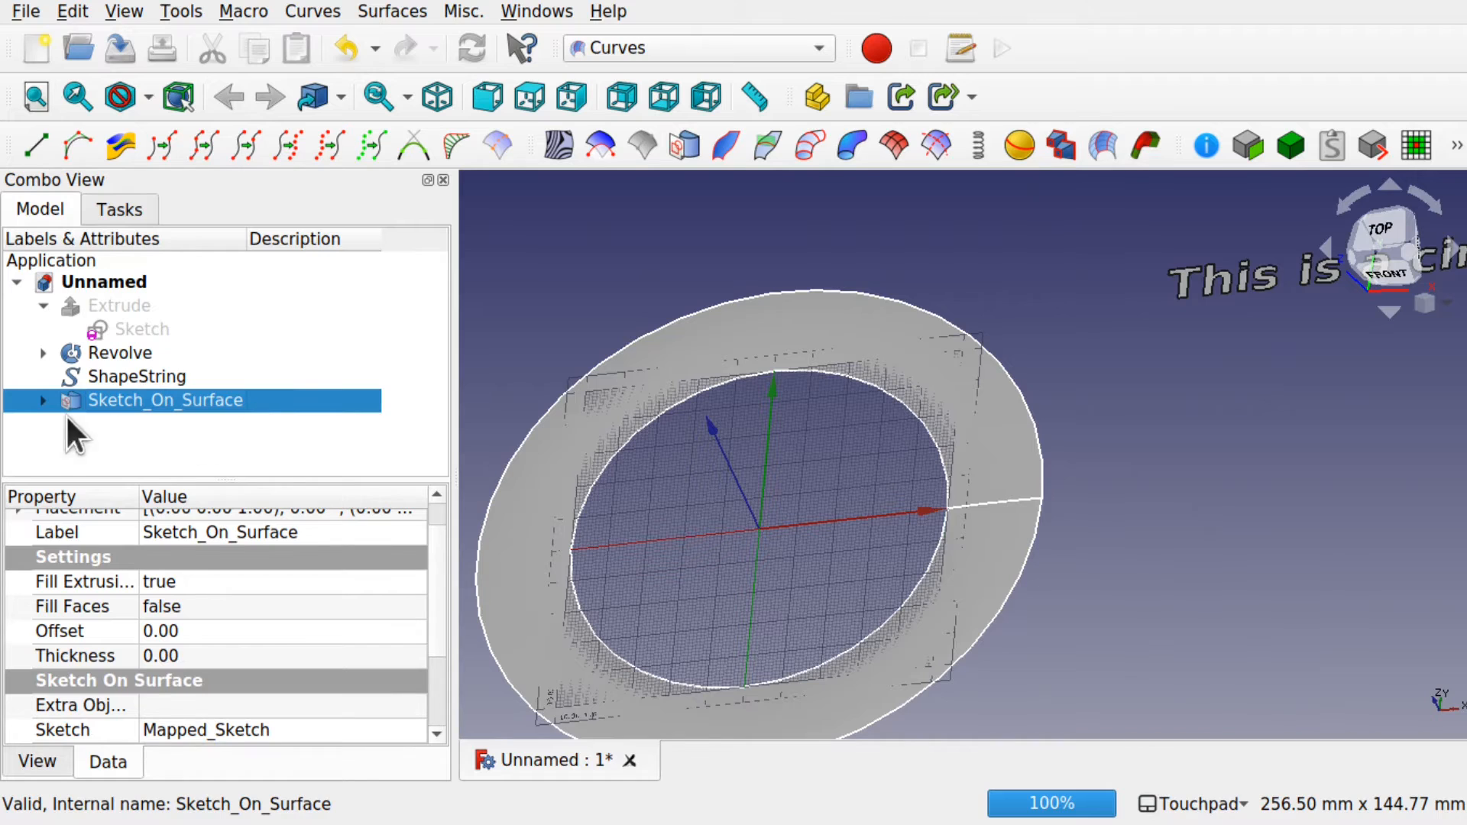
left_click(40, 401)
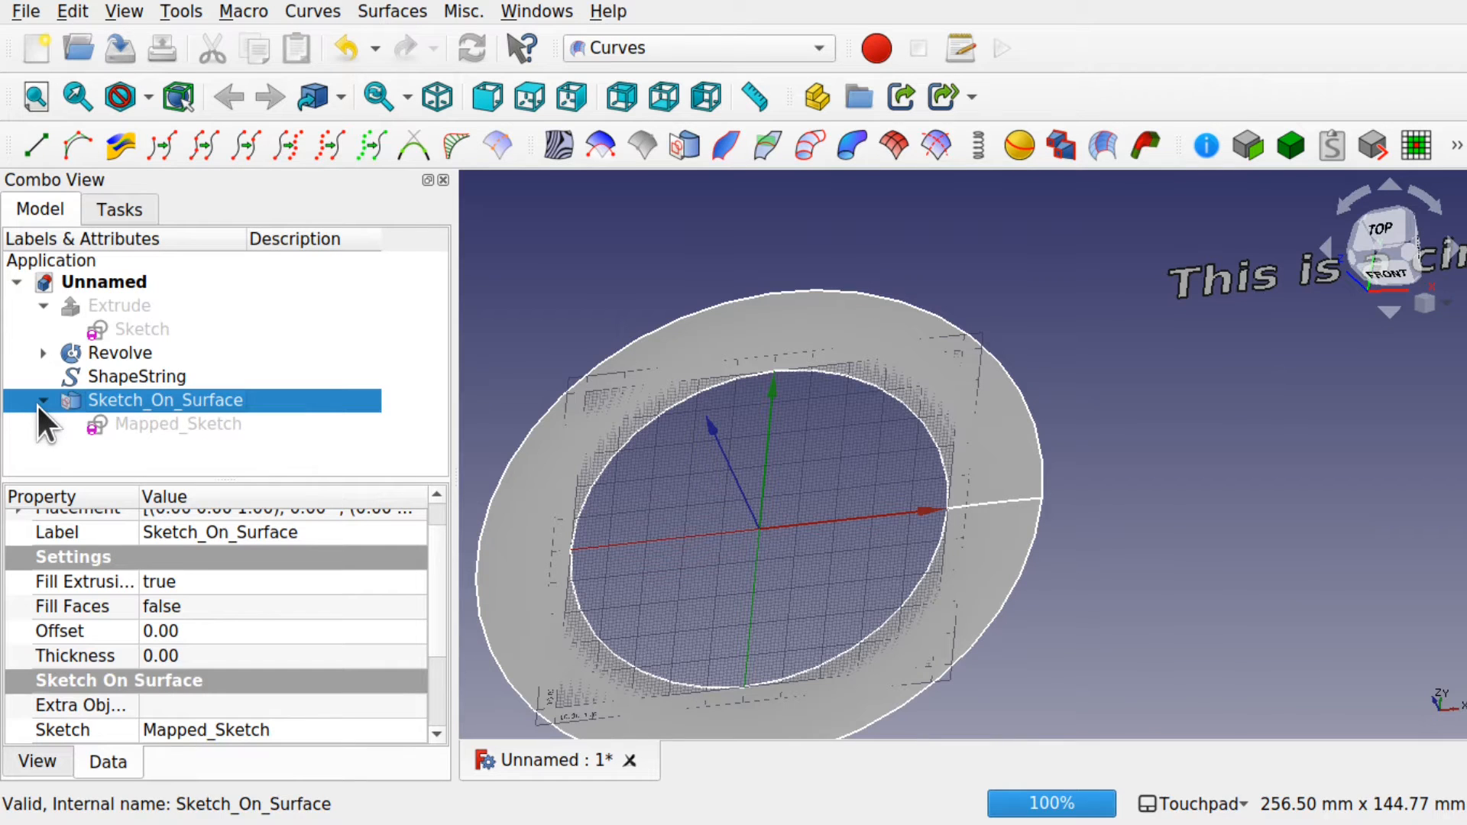
left_click(155, 425)
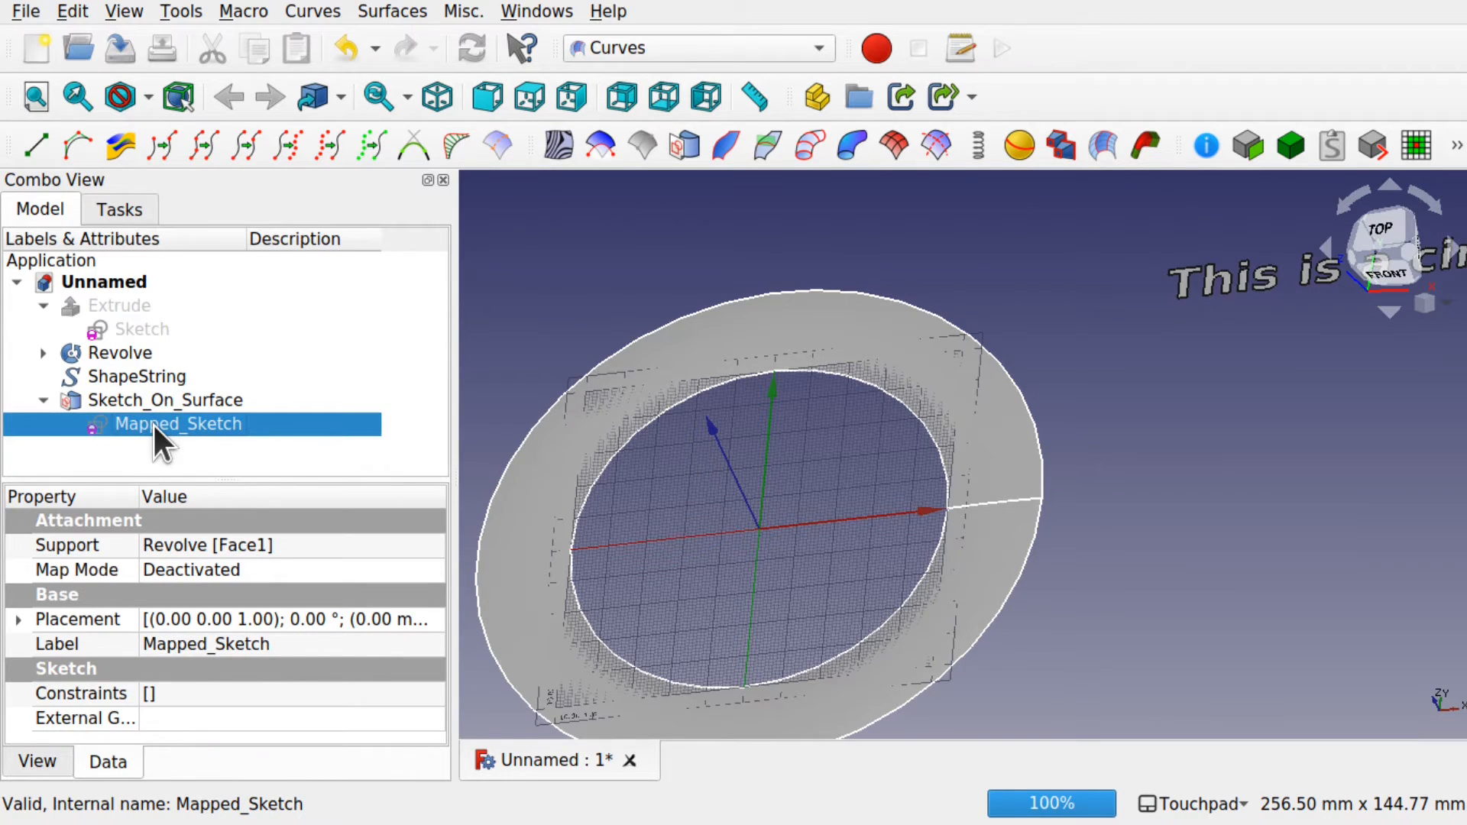
key("space")
double_click(141, 425)
Delete the default construction line near the origin of the mapped sketch
scroll(789, 691, "up", 2)
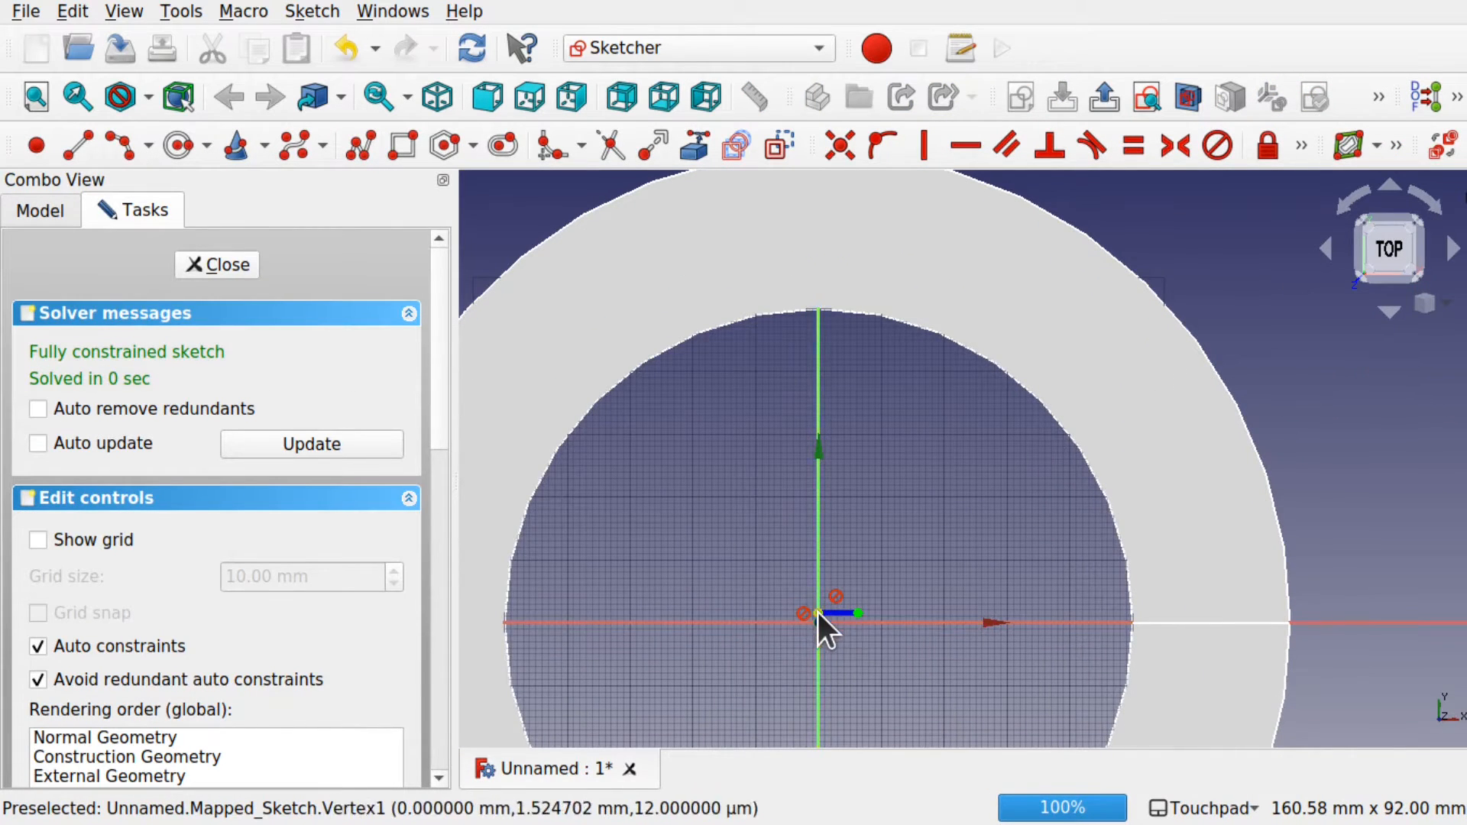
scroll(876, 629, "up", 2)
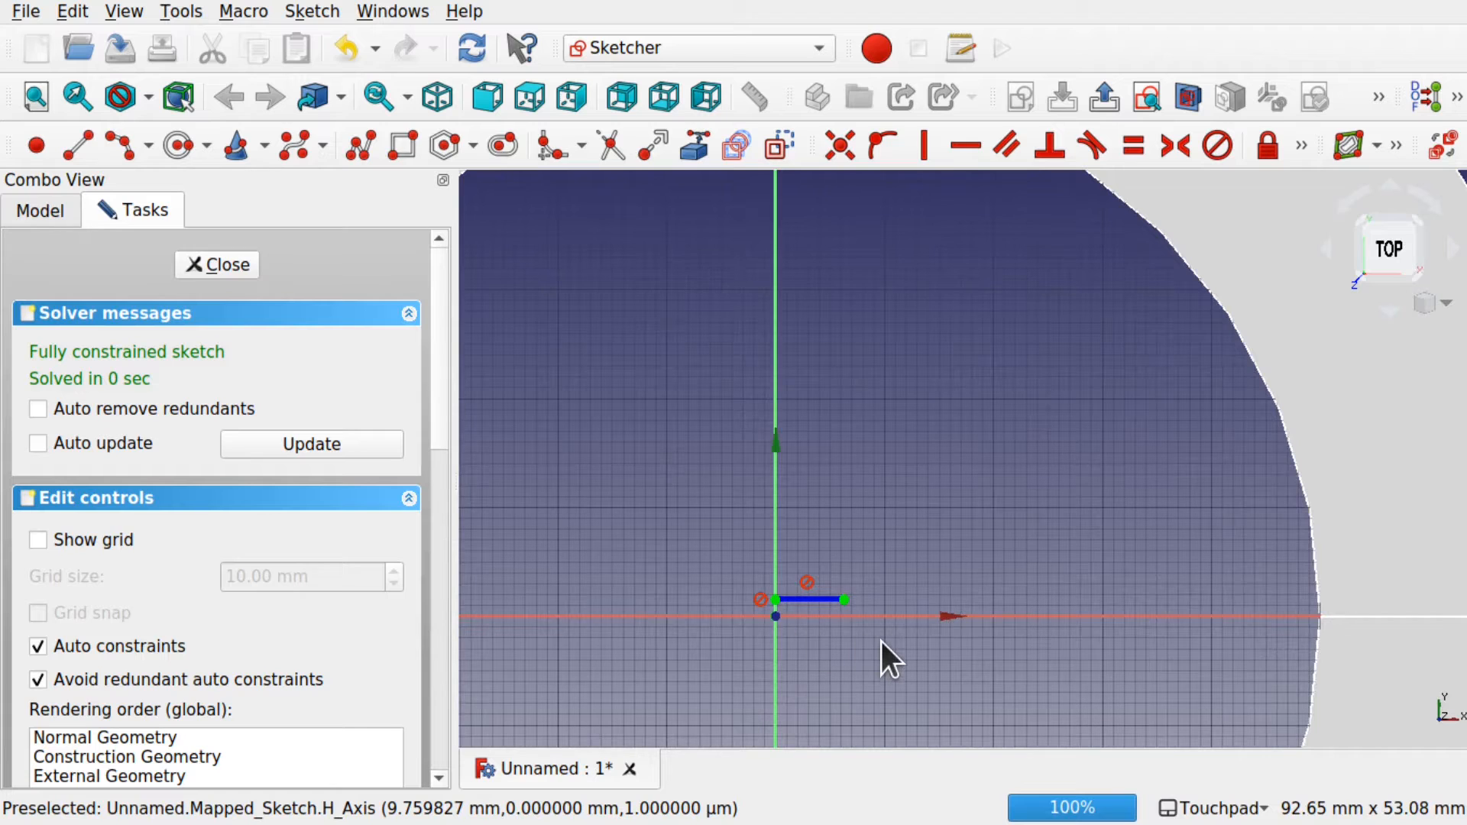
left_click_drag(688, 517, 930, 667)
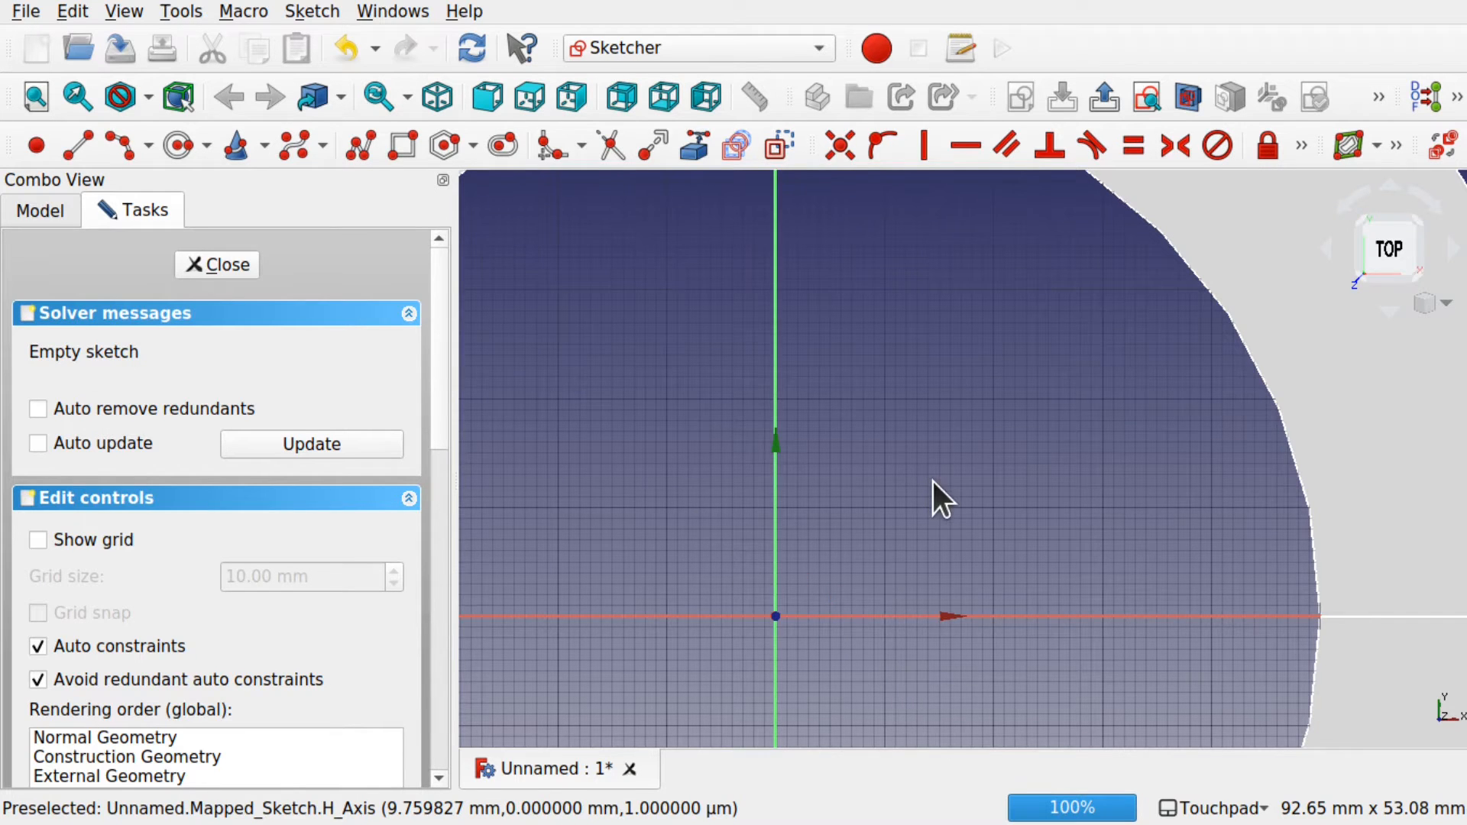
Draw a rectangle around the ShapeString text from about X 97, Y 78 mm to about X 273, Y 52 mm
scroll(933, 482, "down", 7)
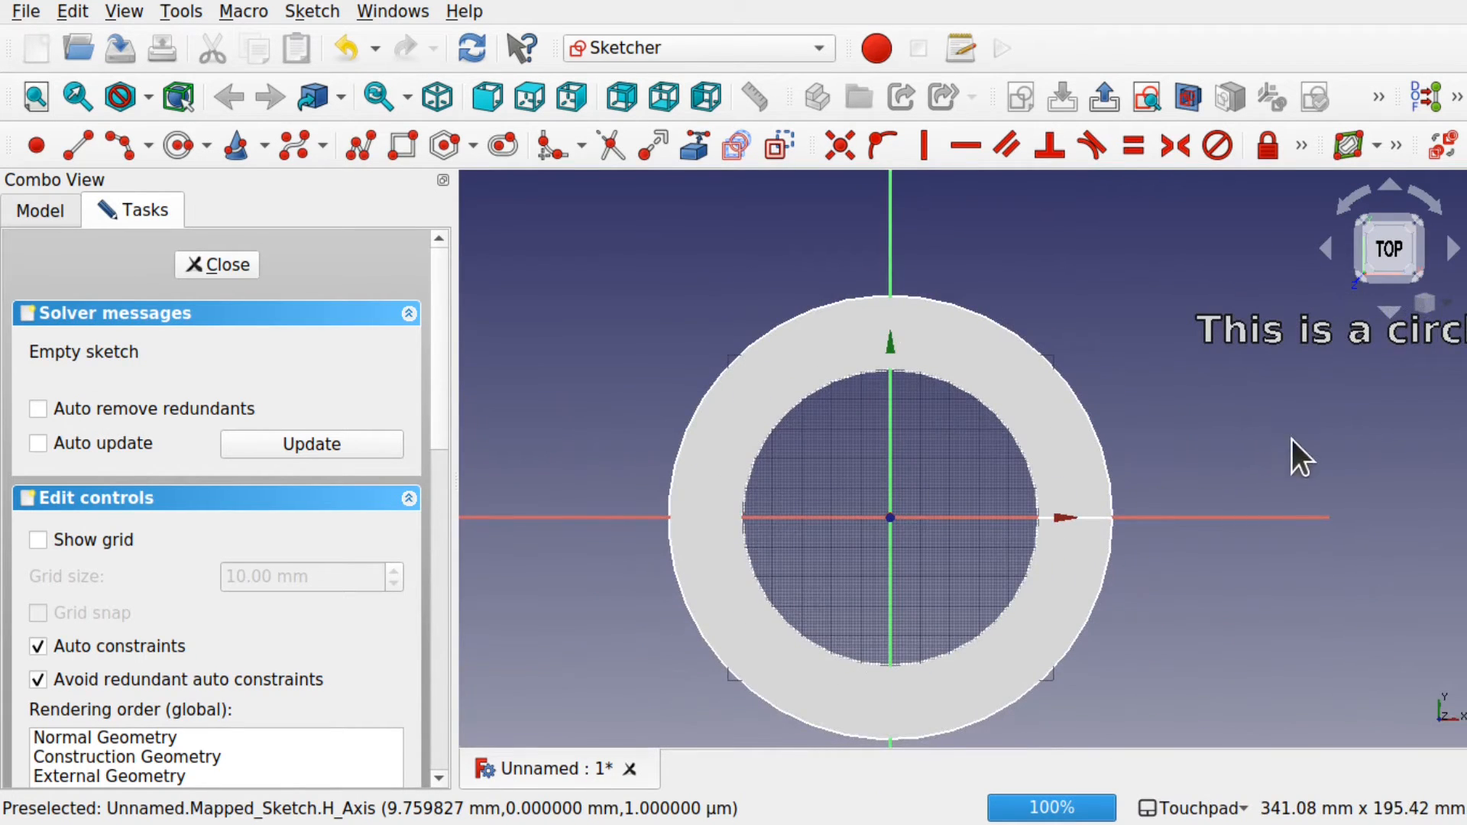
middle_click_drag(1294, 452, 886, 556)
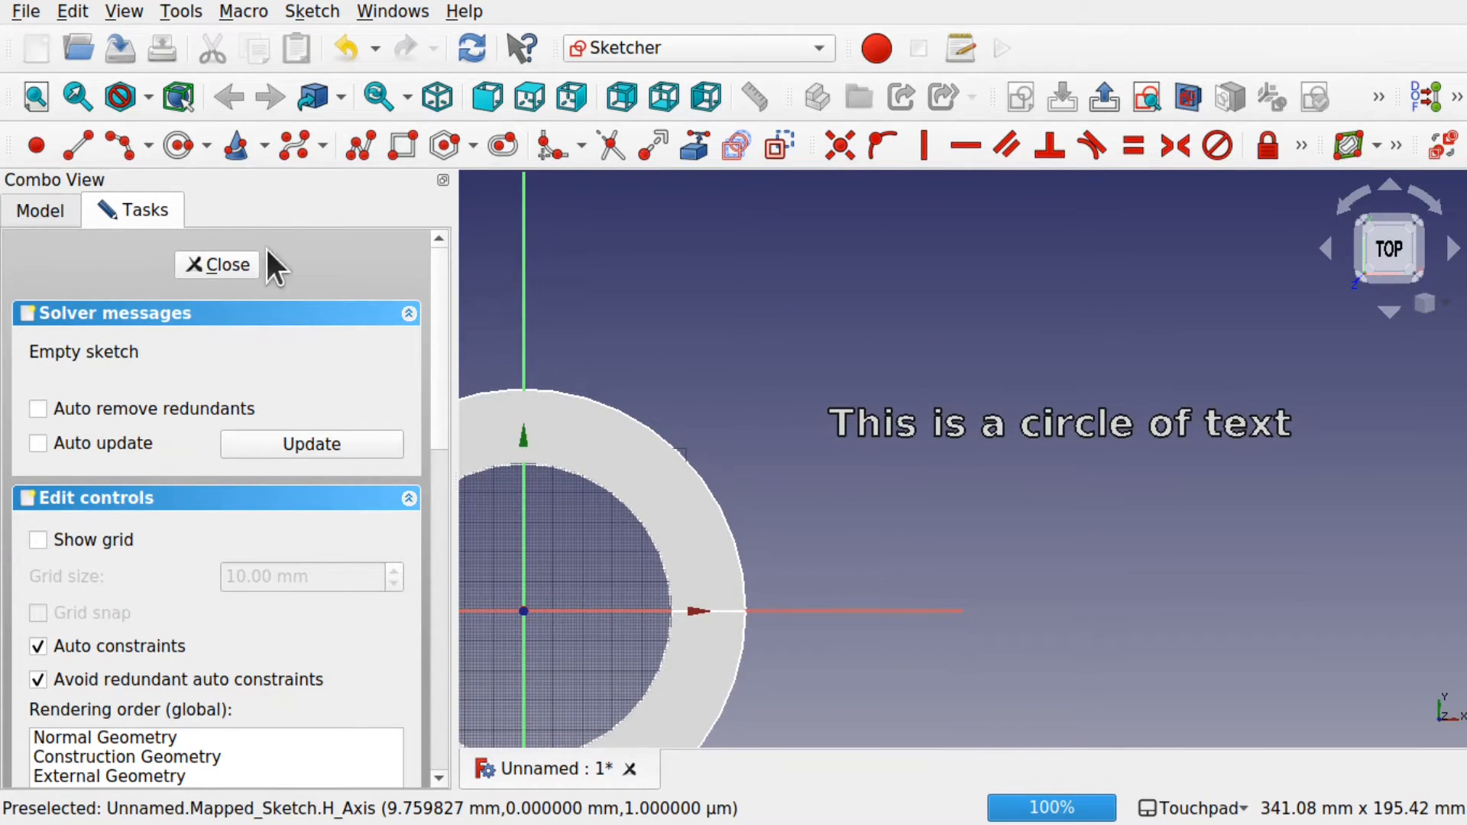
left_click(394, 142)
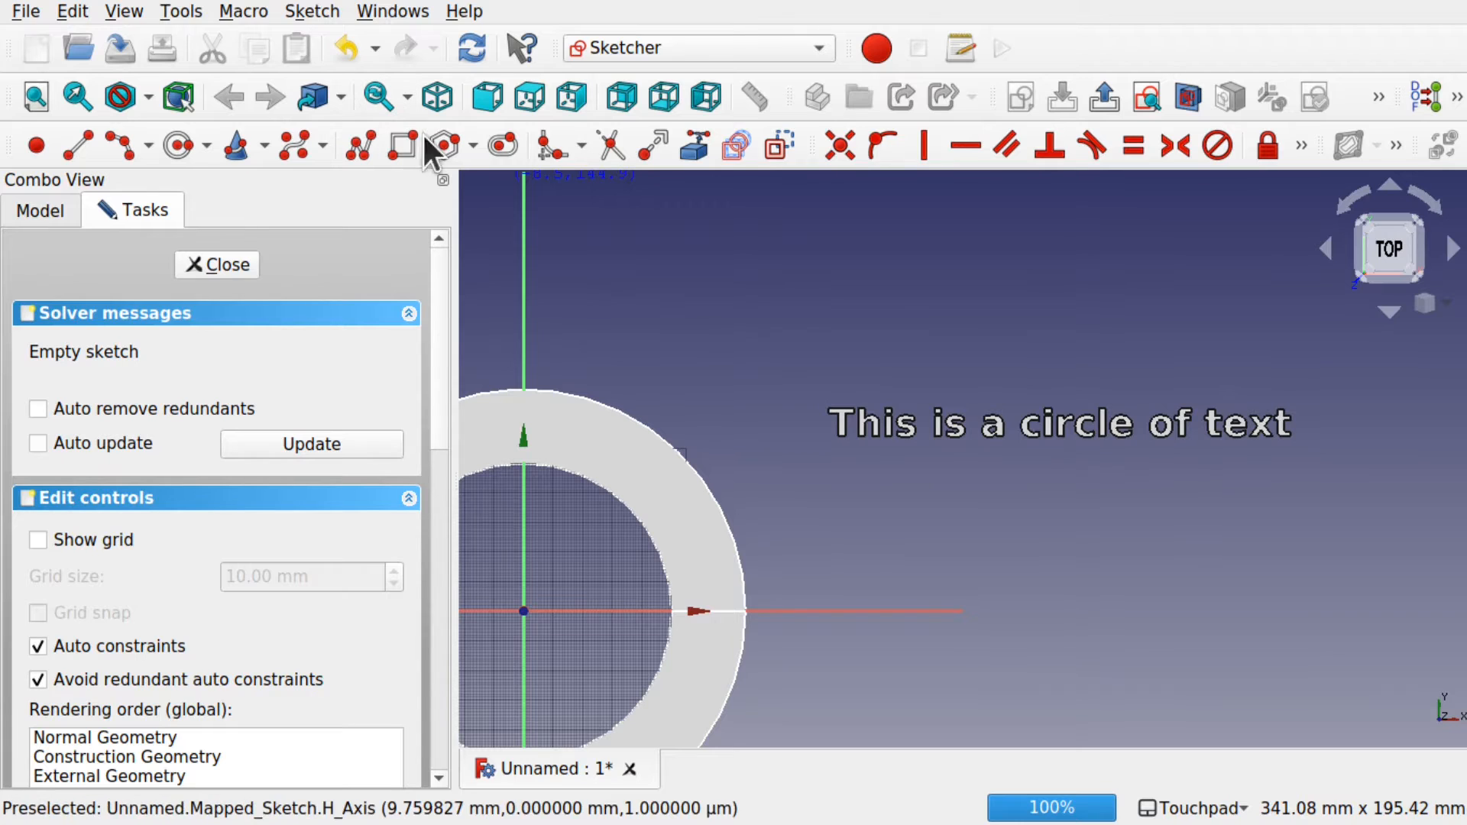
left_click(809, 380)
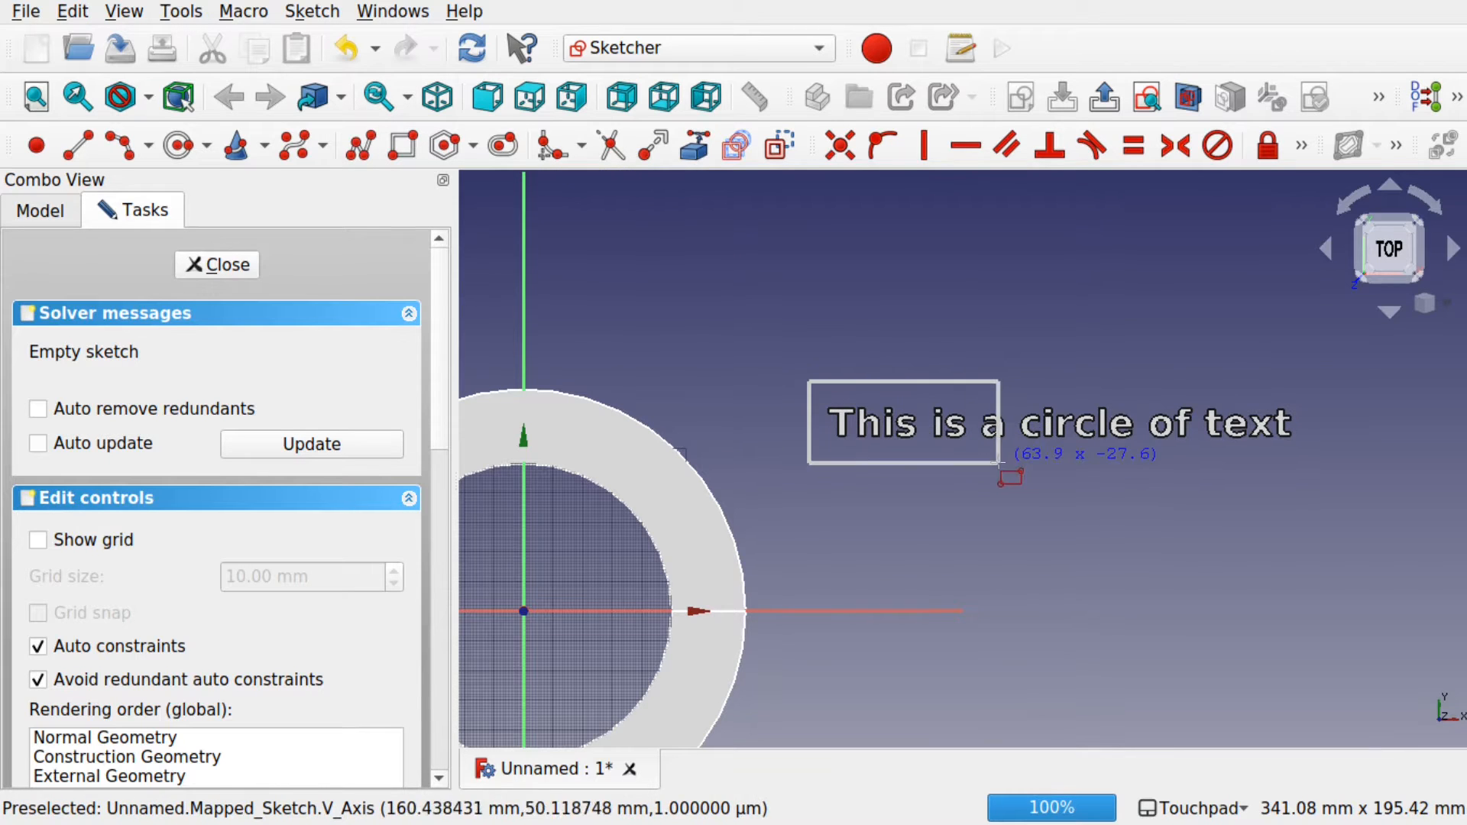
left_click(1330, 458)
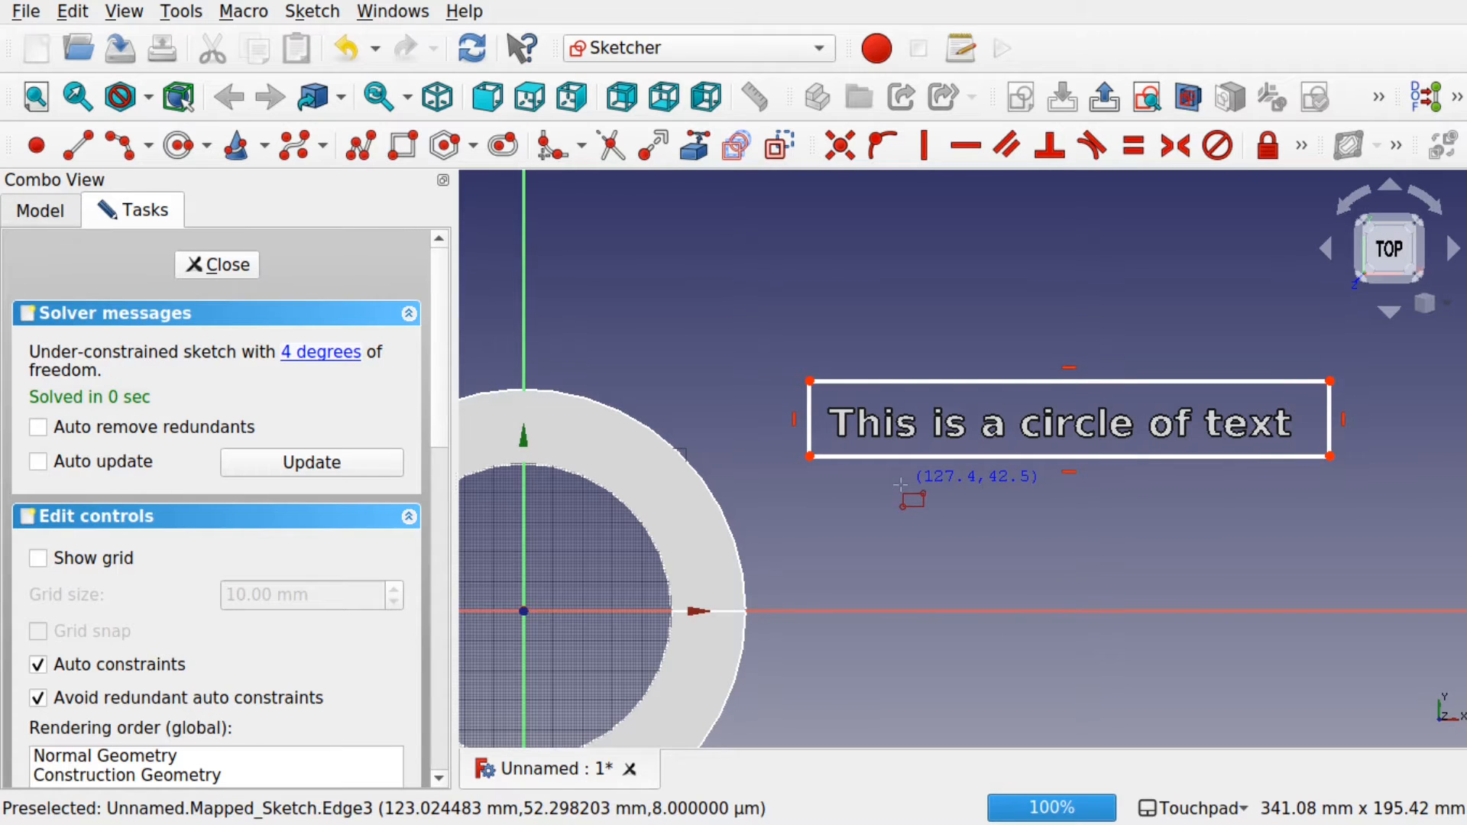
key("Escape")
Convert the whole rectangle around the text to construction geometry and close the sketch
left_click_drag(777, 336, 1382, 501)
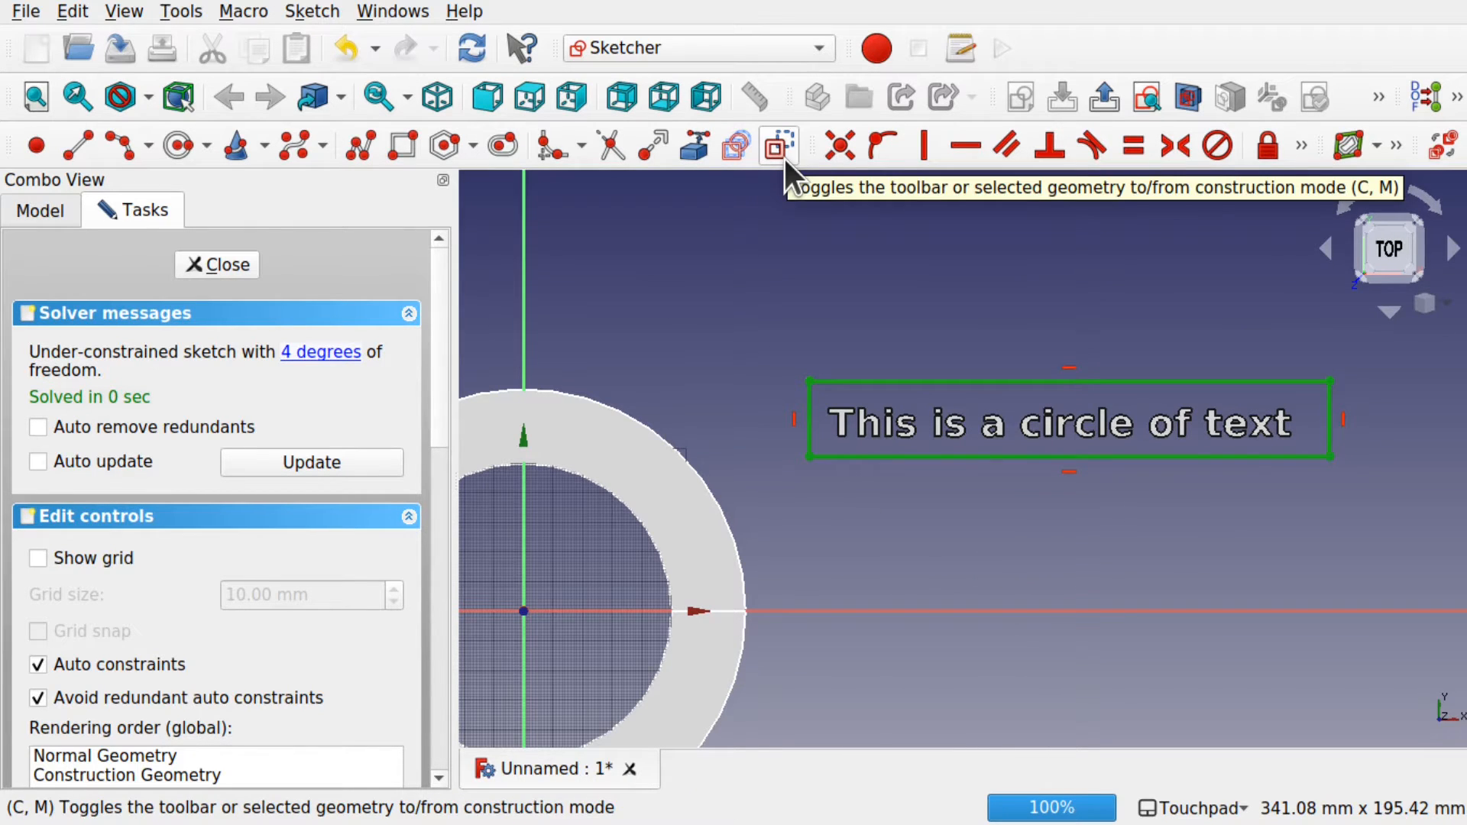
left_click(315, 9)
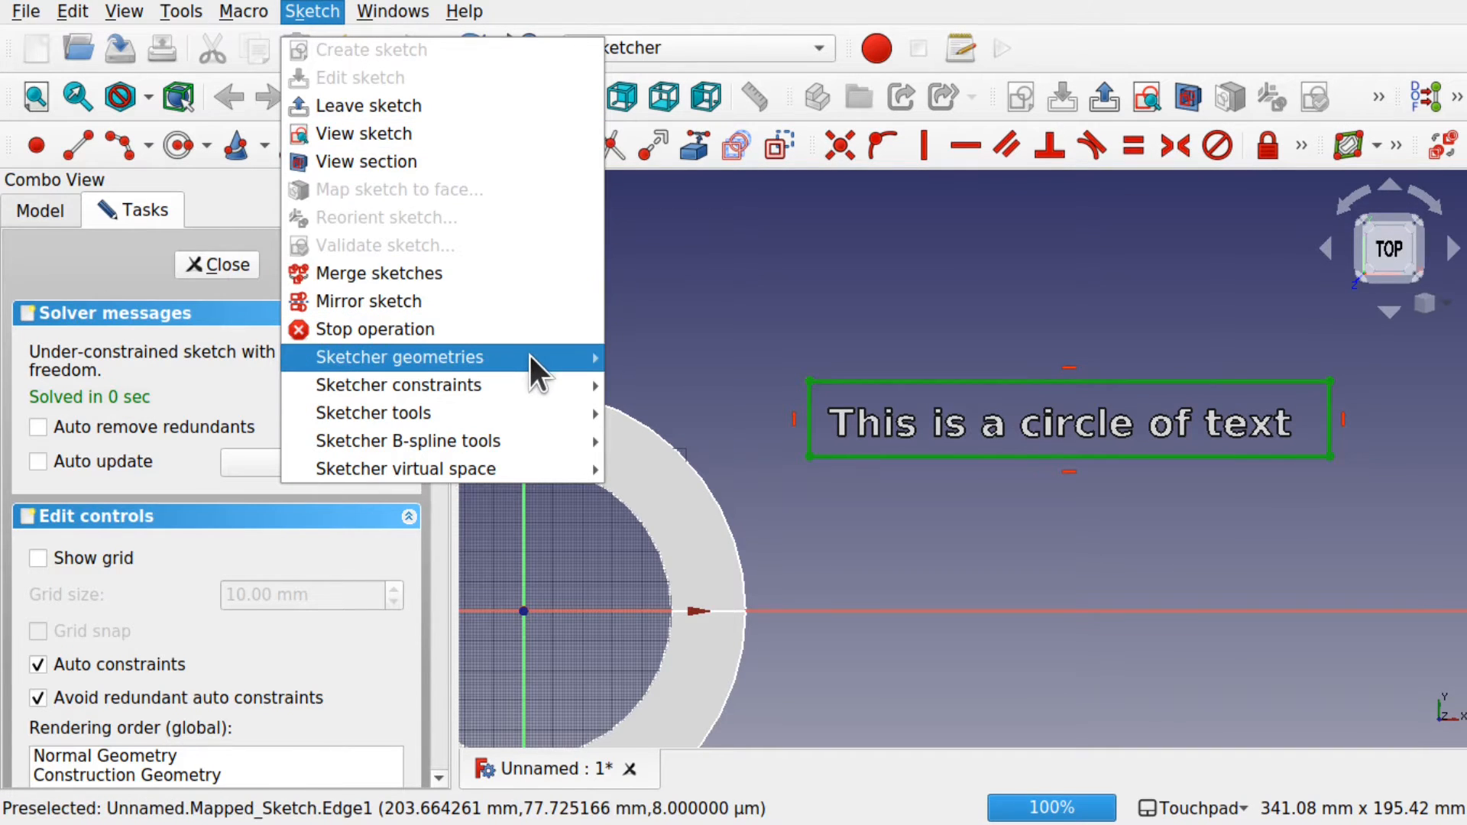
mouse_move(530, 357)
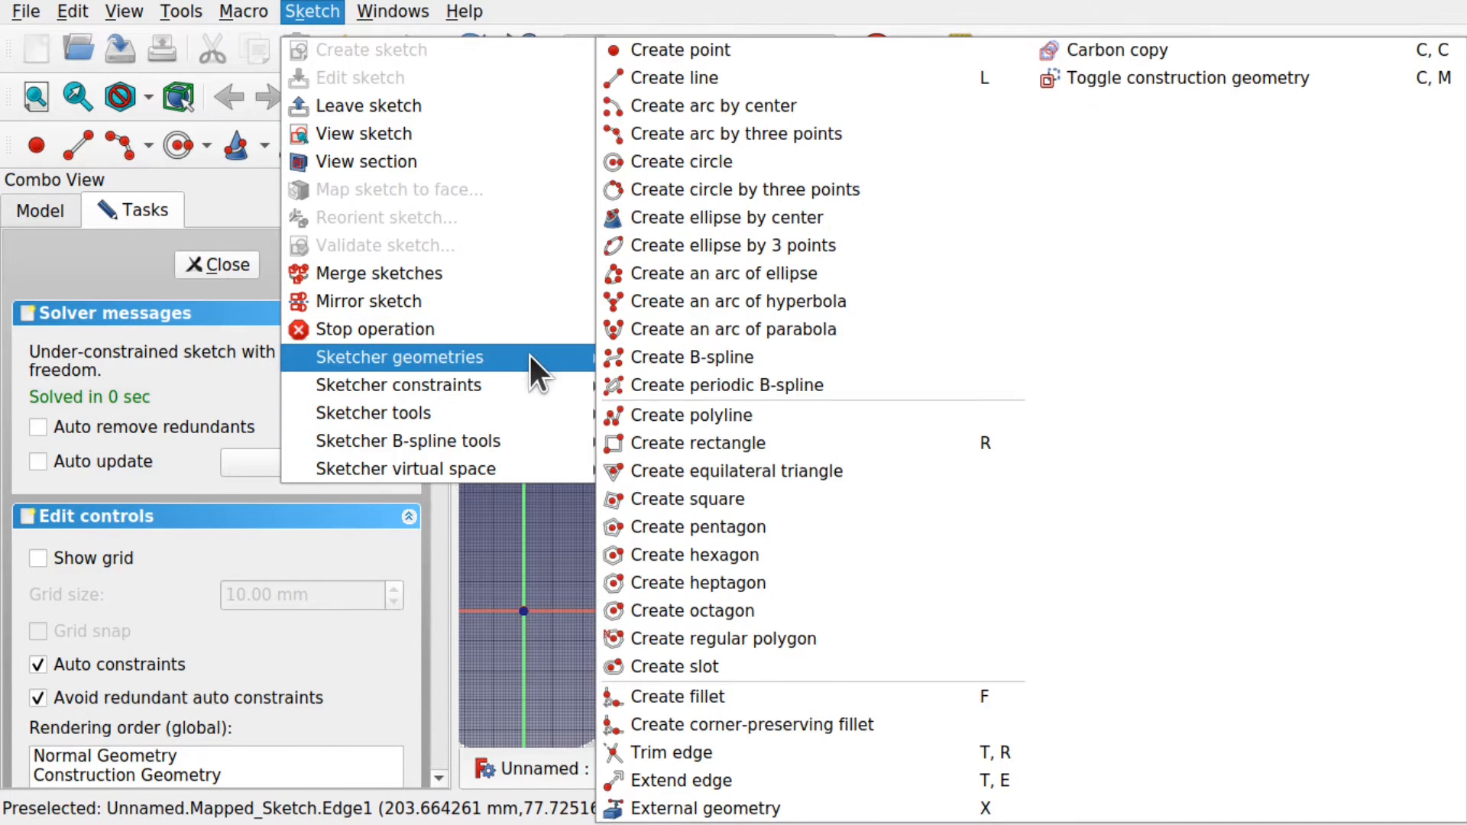
left_click(1122, 84)
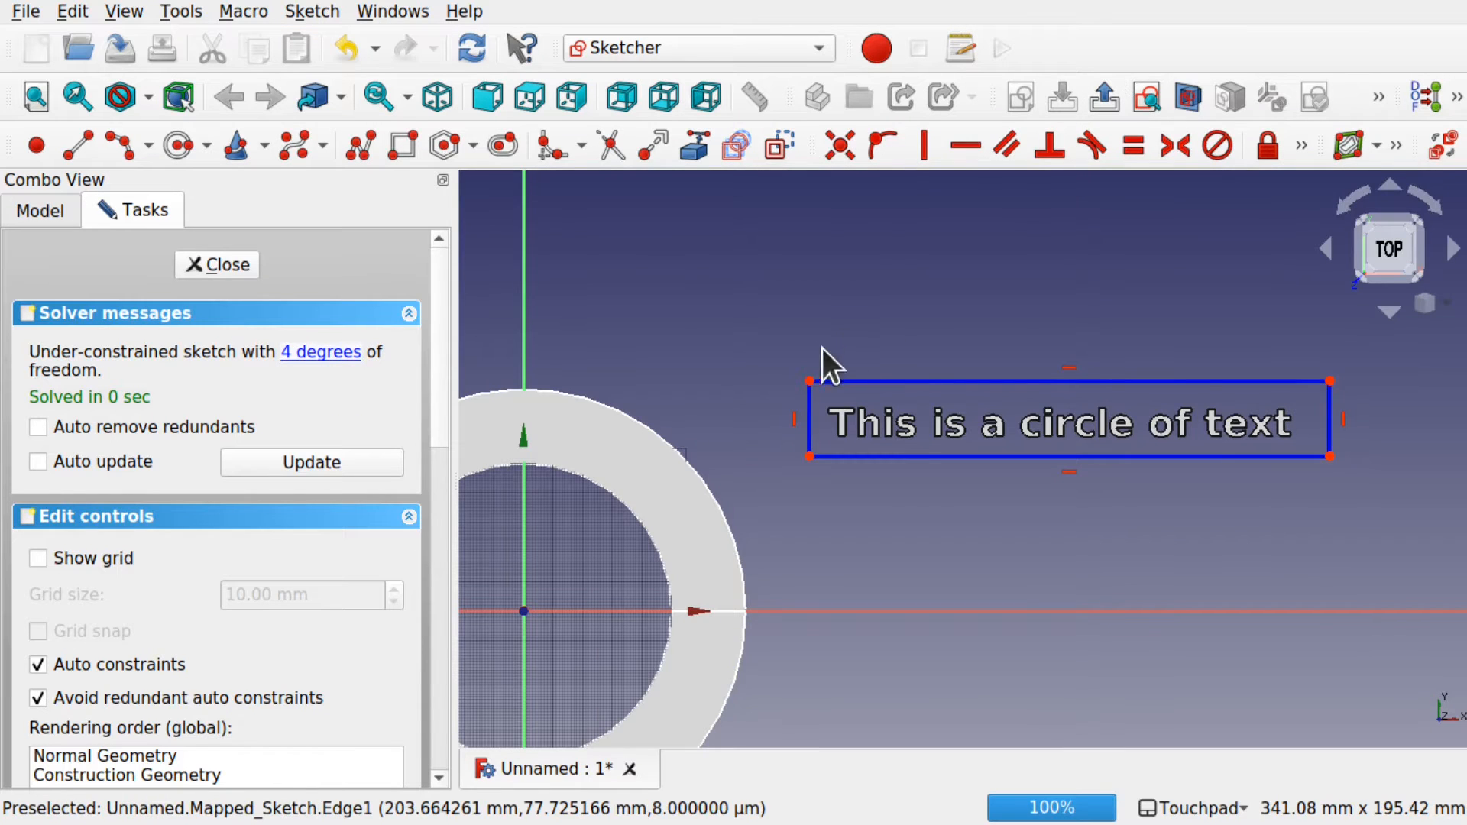
left_click(207, 261)
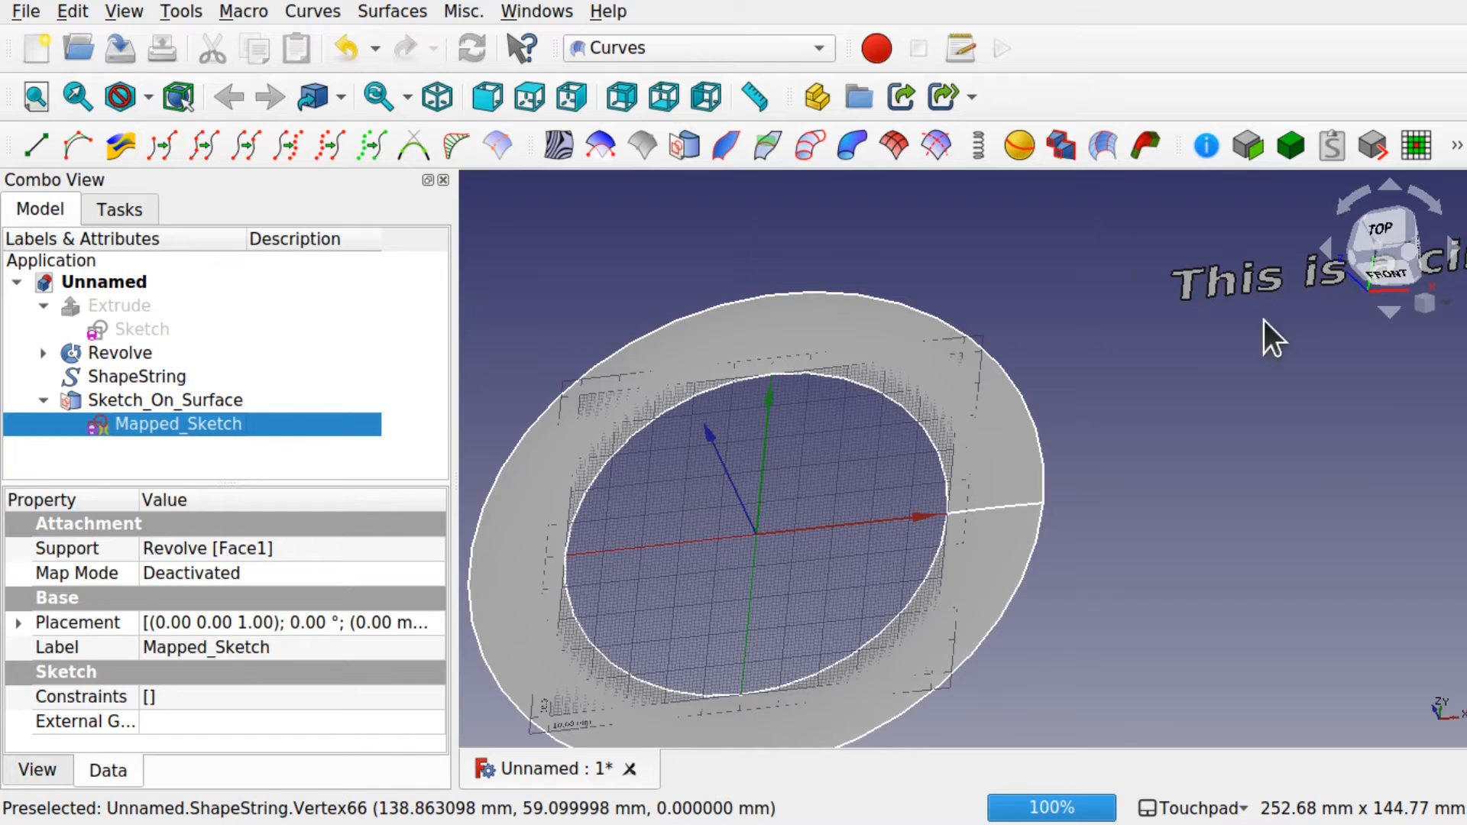
Reopen Mapped_Sketch and draw a horizontal line just below the text, ending on the rectangle's right edge
scroll(1190, 336, "down", 2)
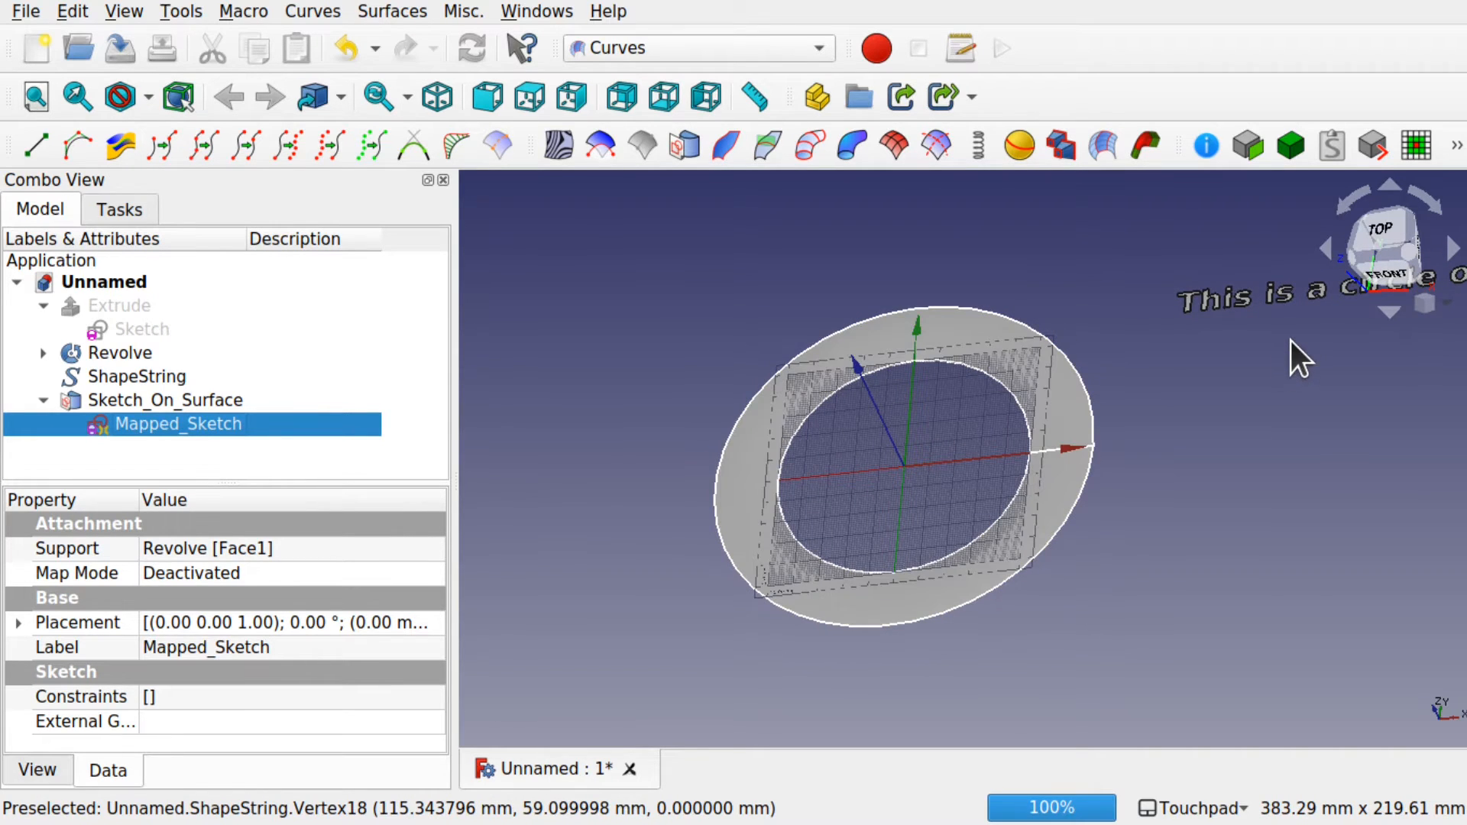
middle_click_drag(1291, 341, 1017, 493, "shift")
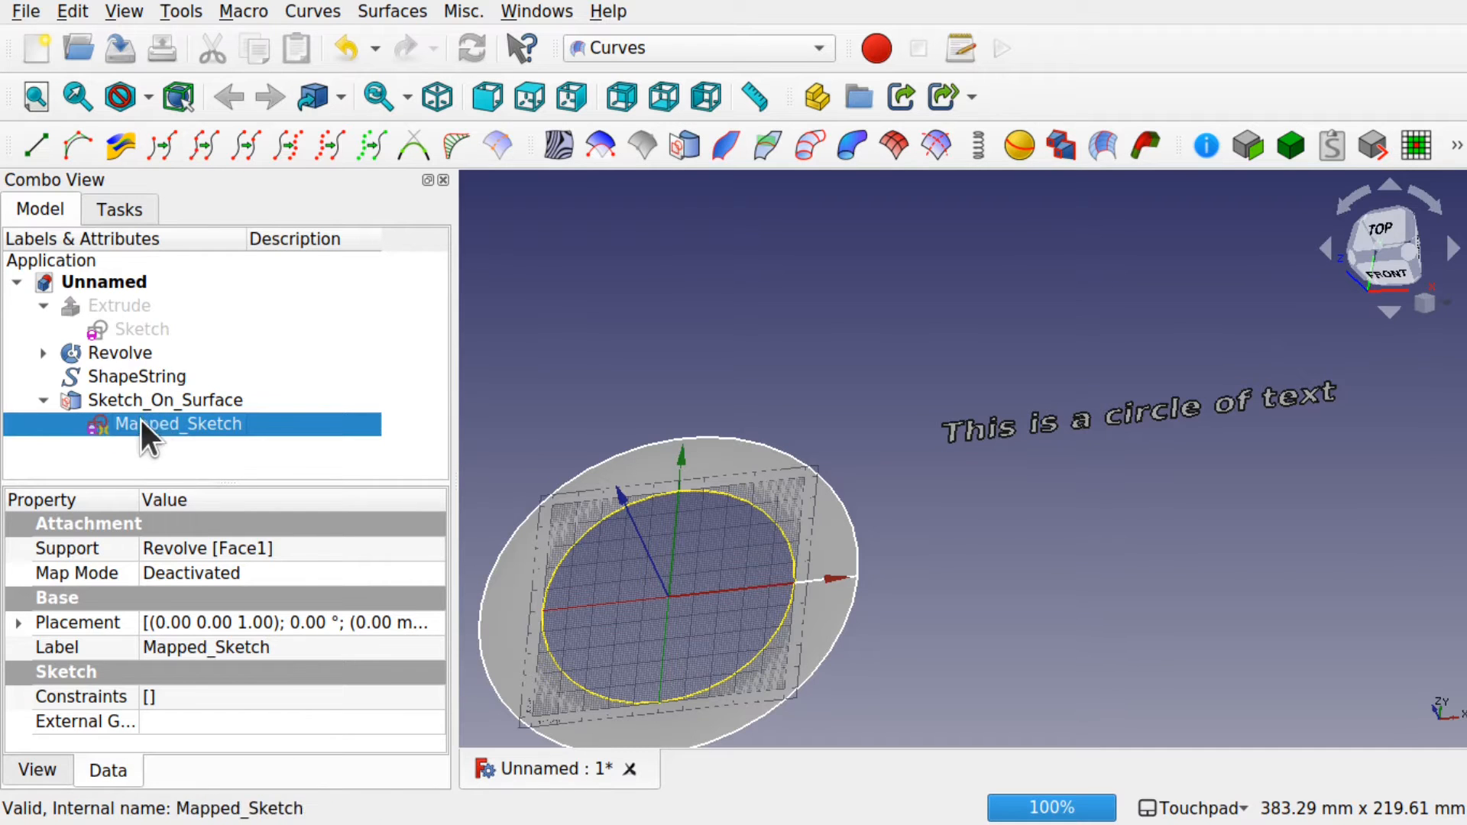
double_click(191, 424)
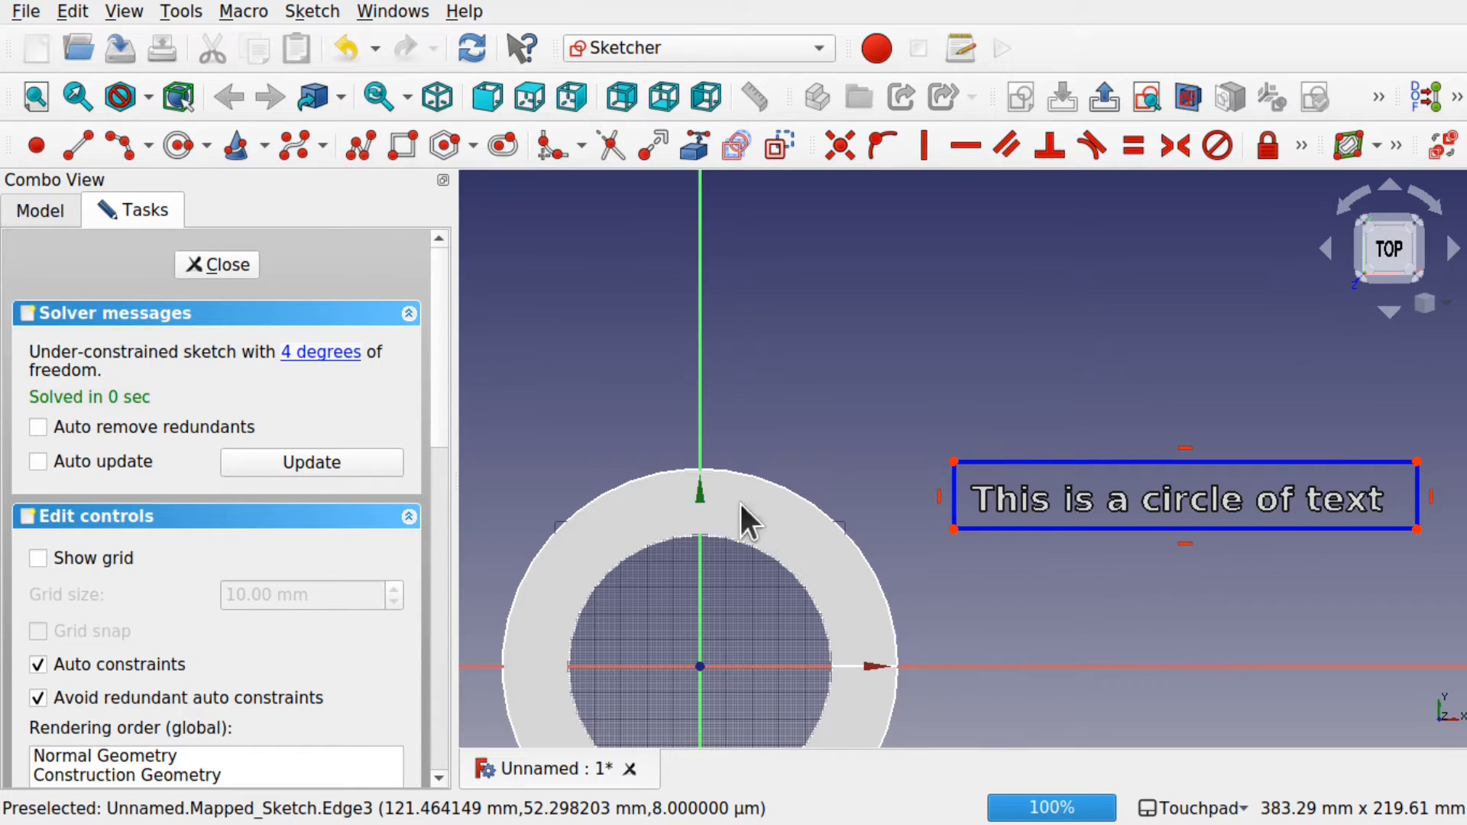
left_click(79, 146)
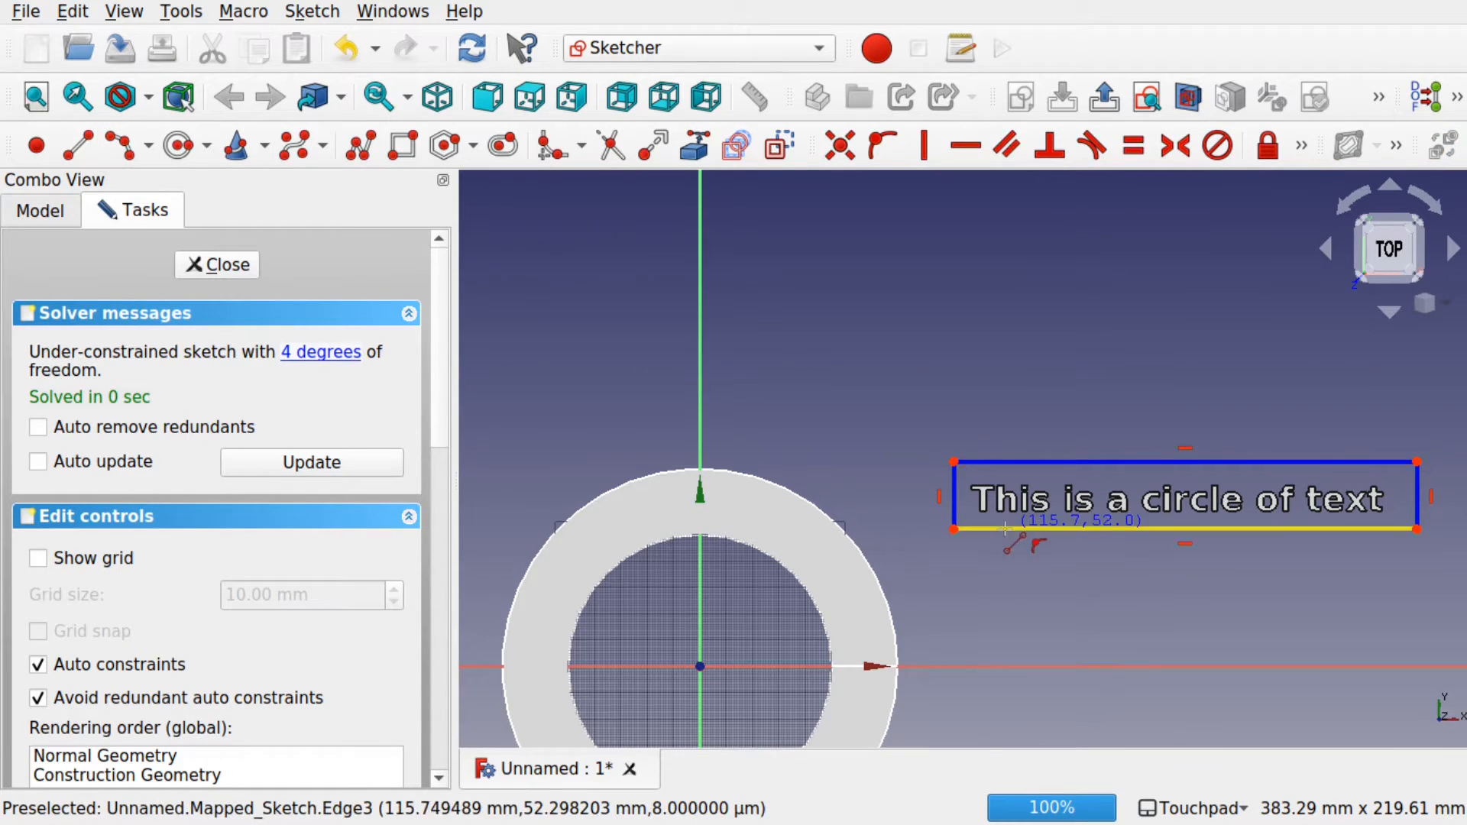
left_click(972, 519)
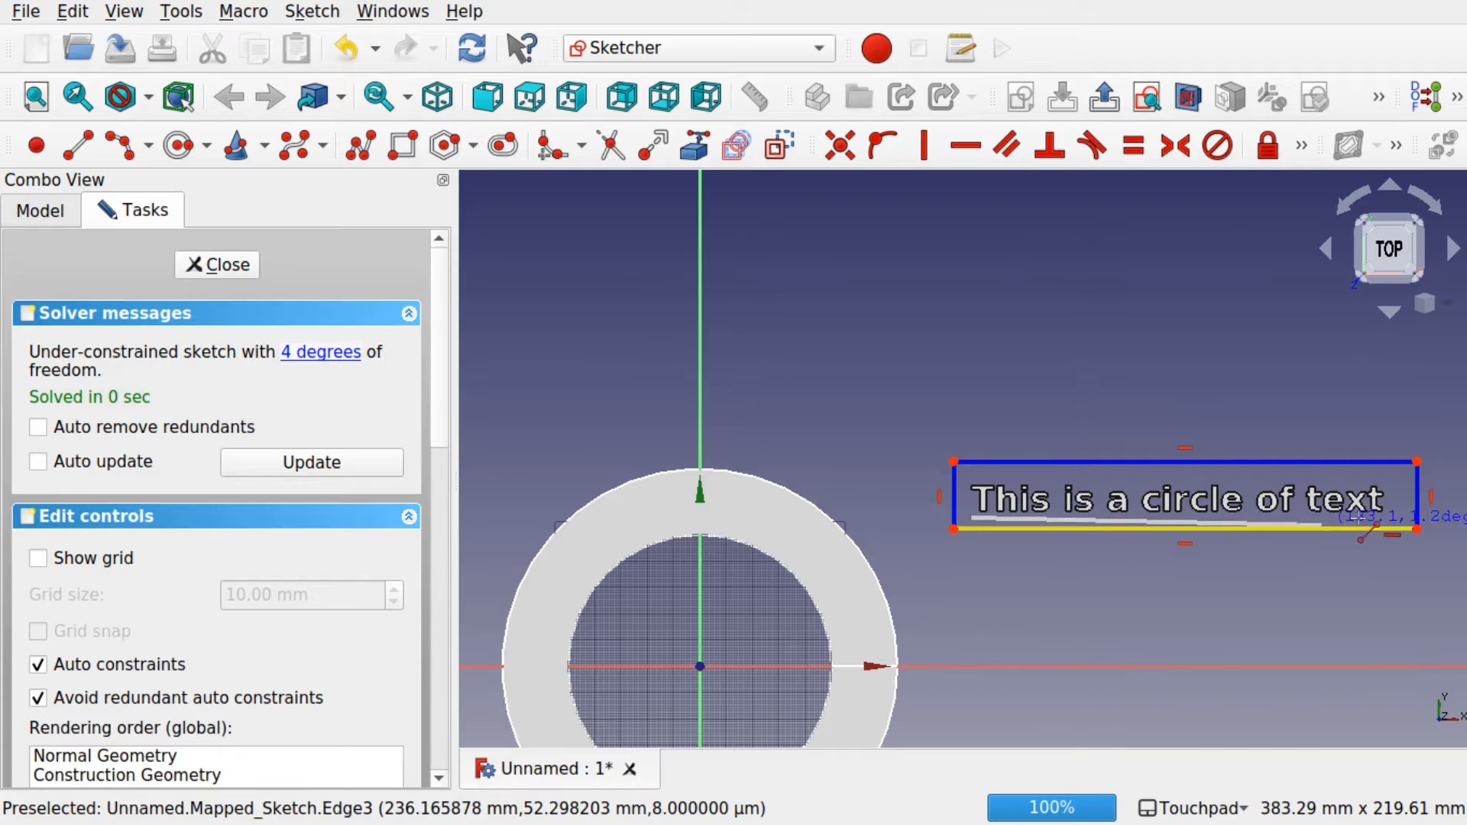
left_click(1418, 522)
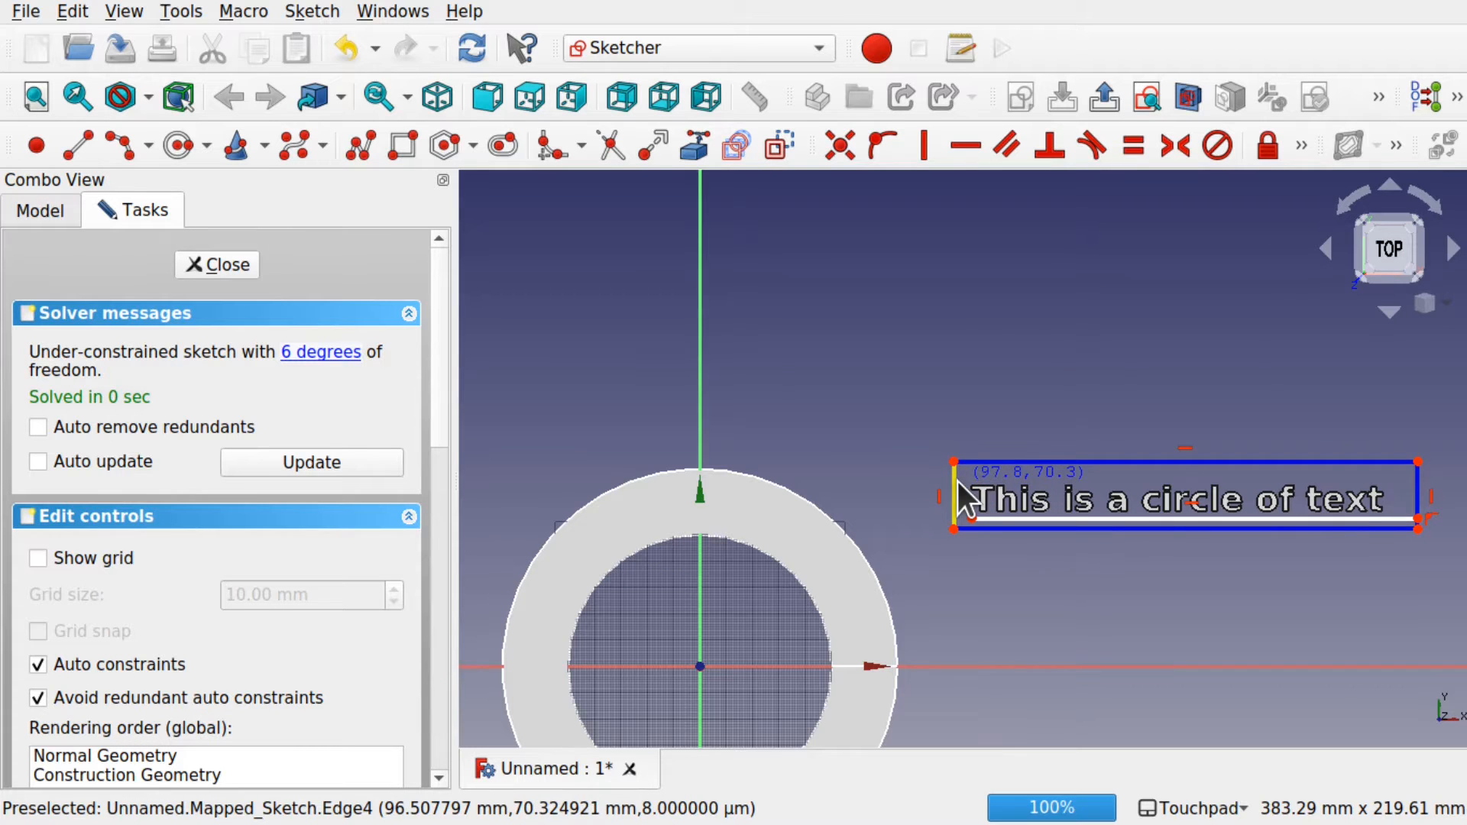
Draw a second horizontal line just above the text, running from the rectangle's left edge to its right edge
scroll(953, 480, "up", 4)
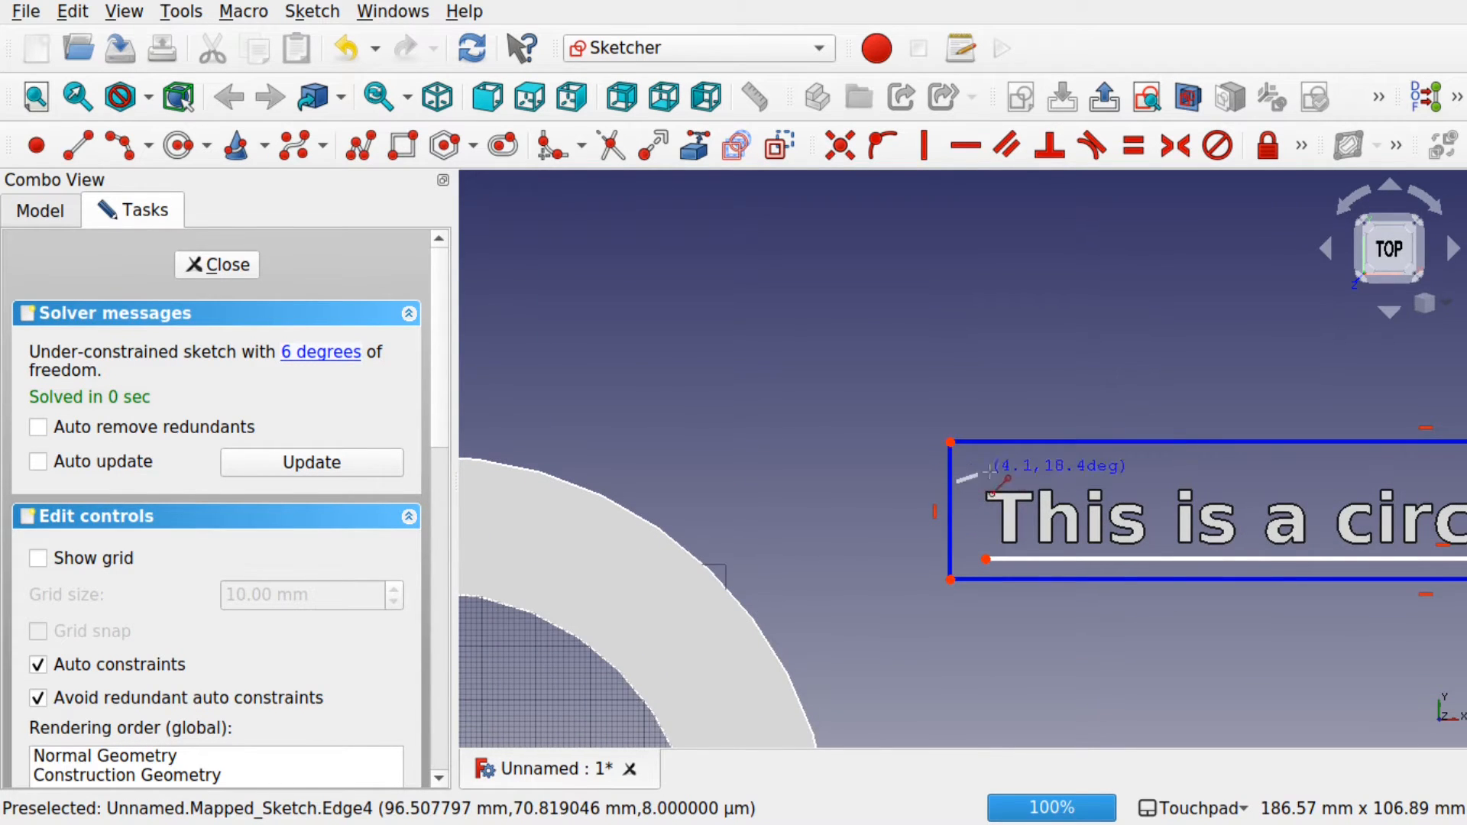
mouse_move(1118, 476)
middle_mouse_down("shift")
mouse_move(536, 517)
mouse_move(462, 544)
middle_mouse_up("shift")
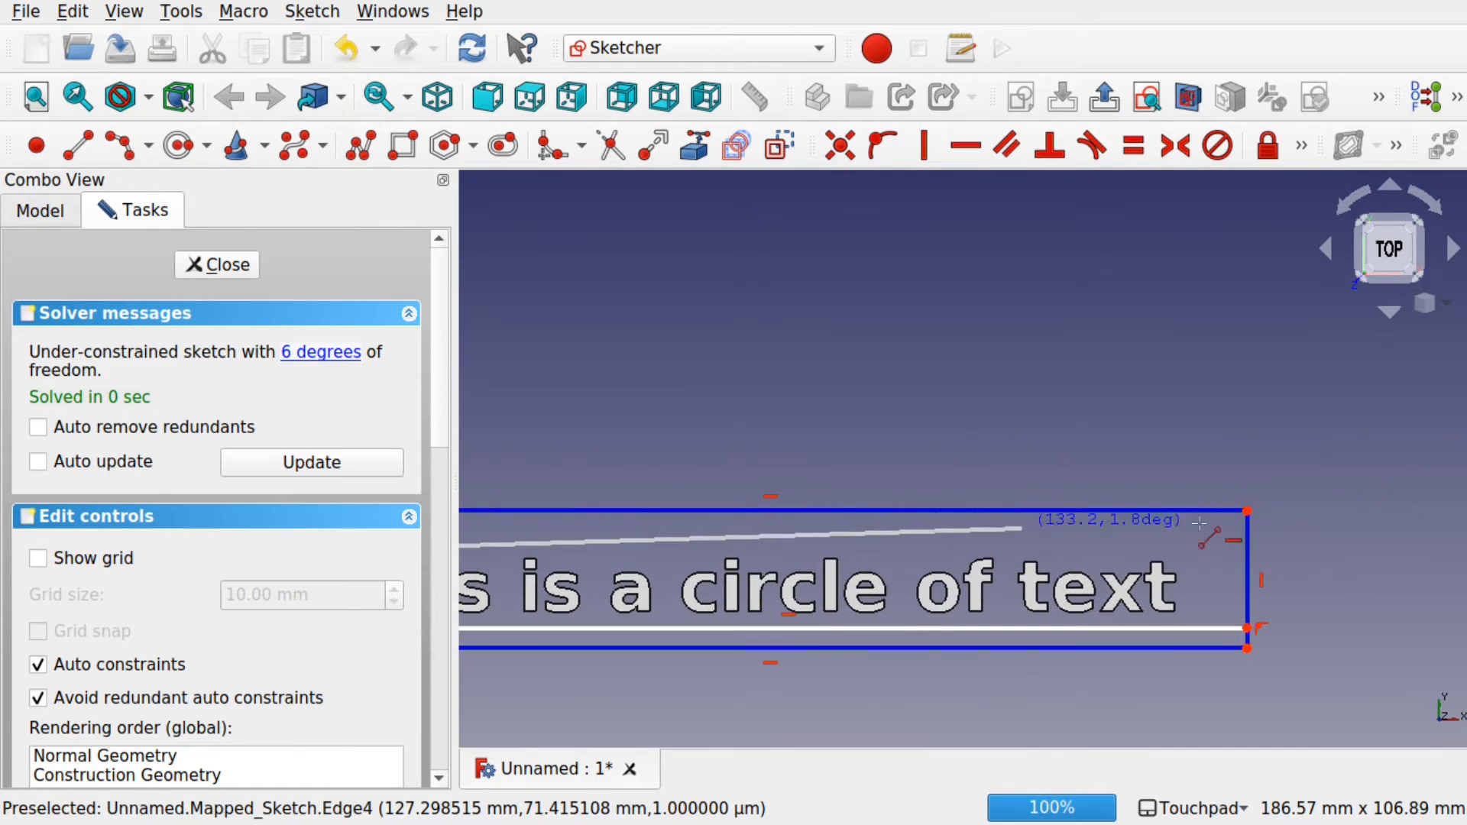
left_click(1248, 548)
middle_click_drag(1234, 584, 1383, 574, "shift")
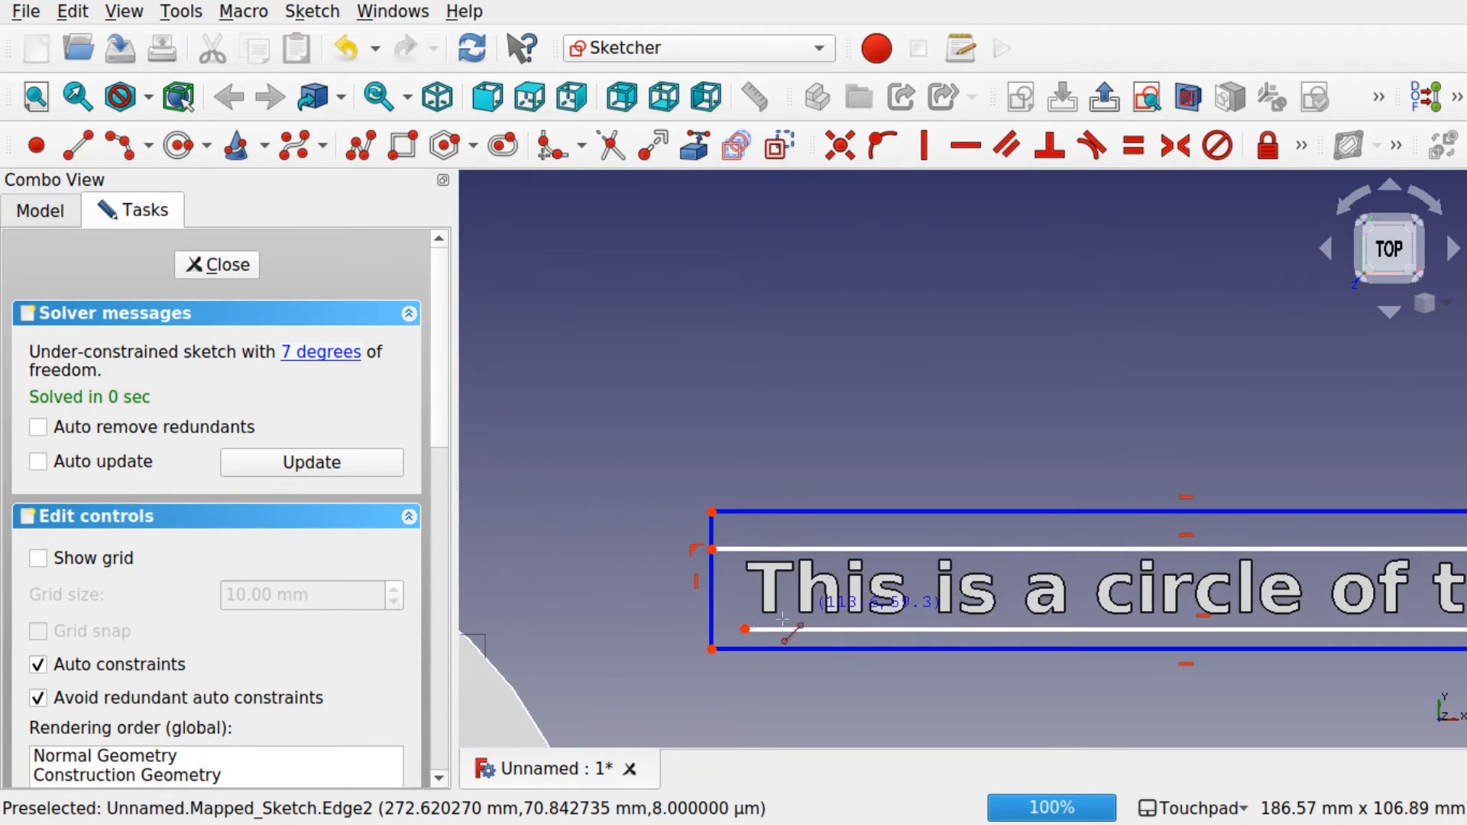
Constrain the free left end of the lower line onto the rectangle's left edge and close the sketch
key("Escape")
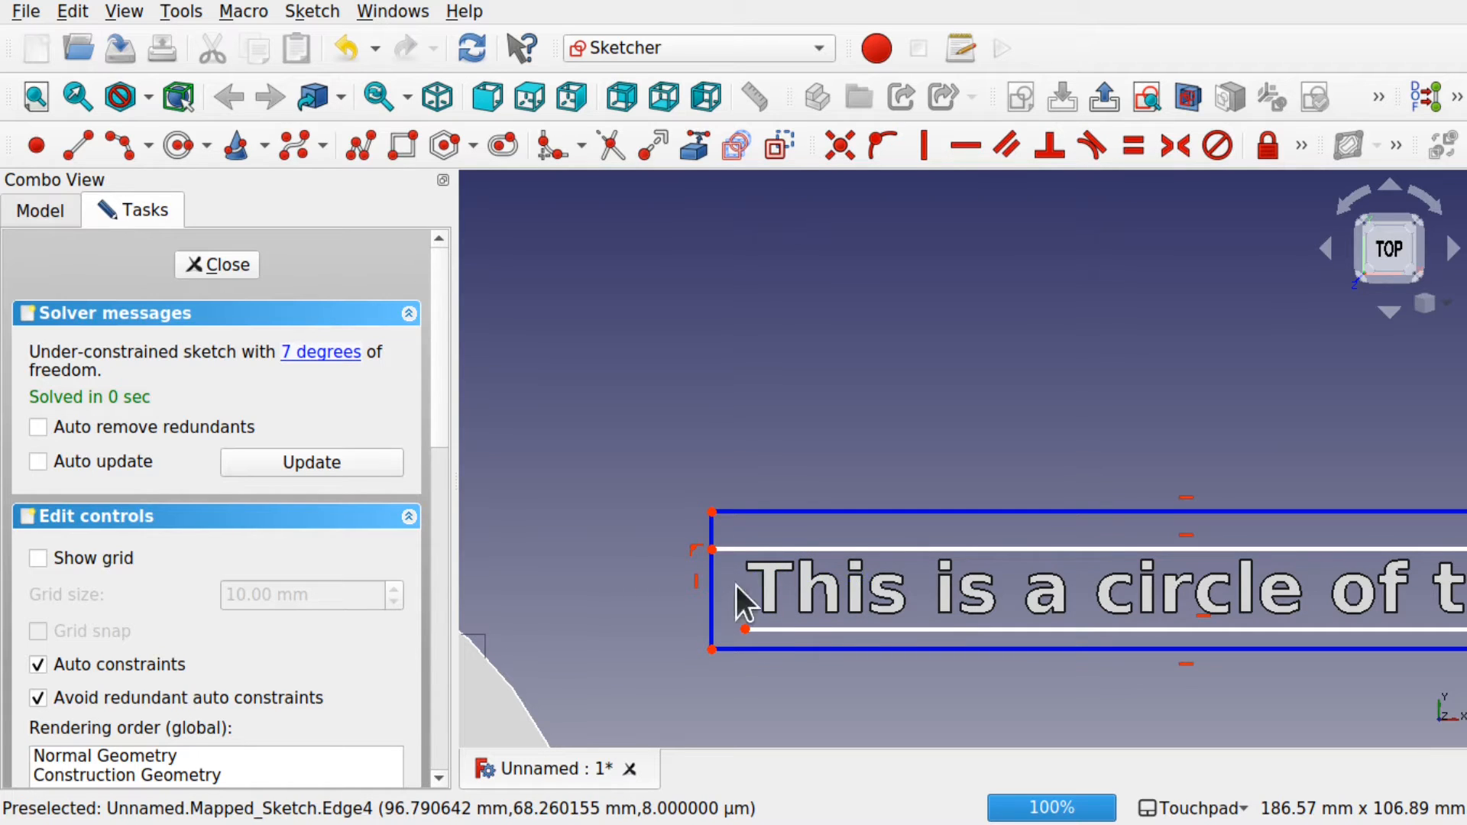
left_click(744, 629)
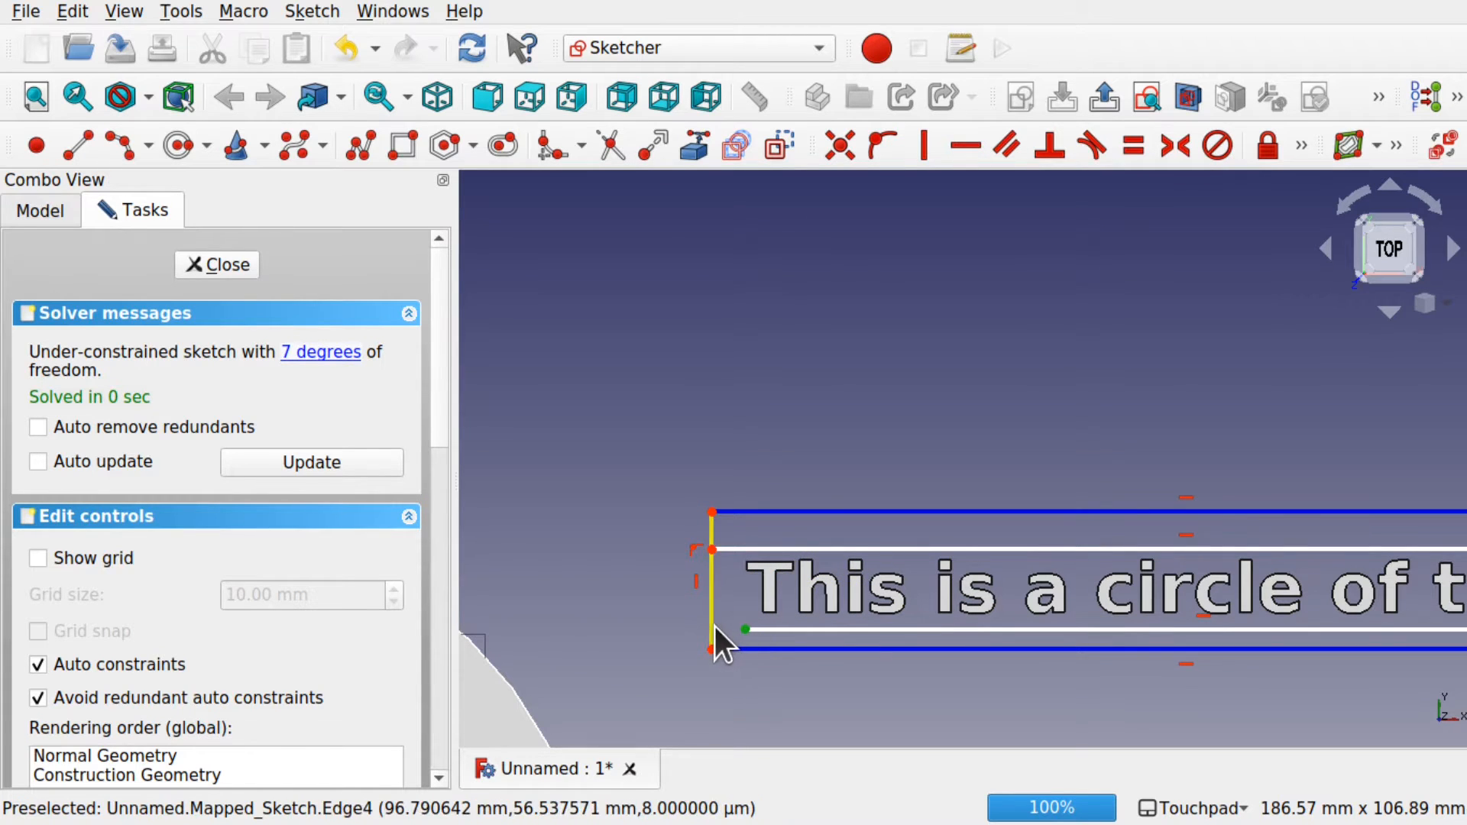
left_click(713, 625)
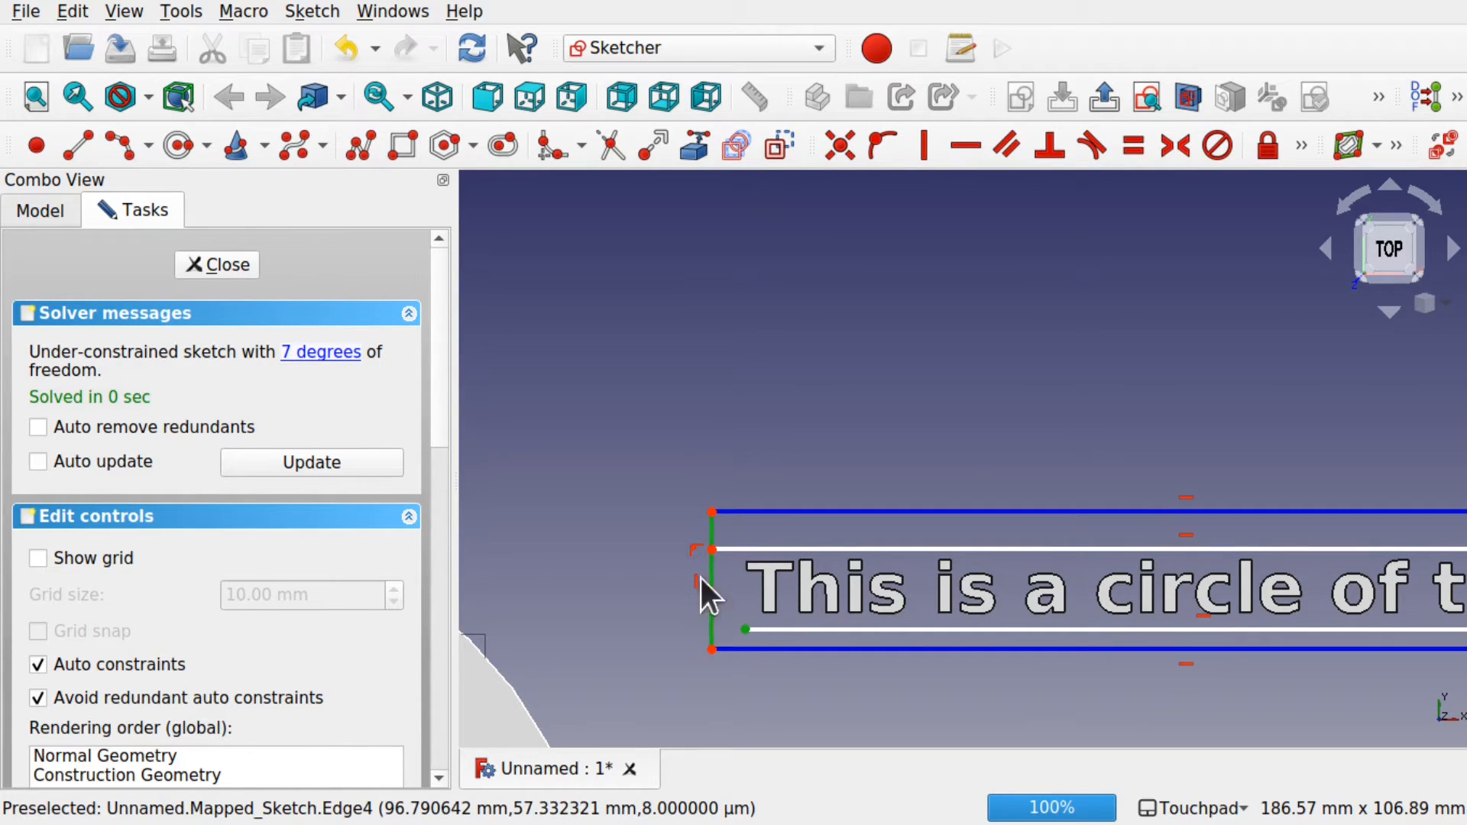
left_click(878, 146)
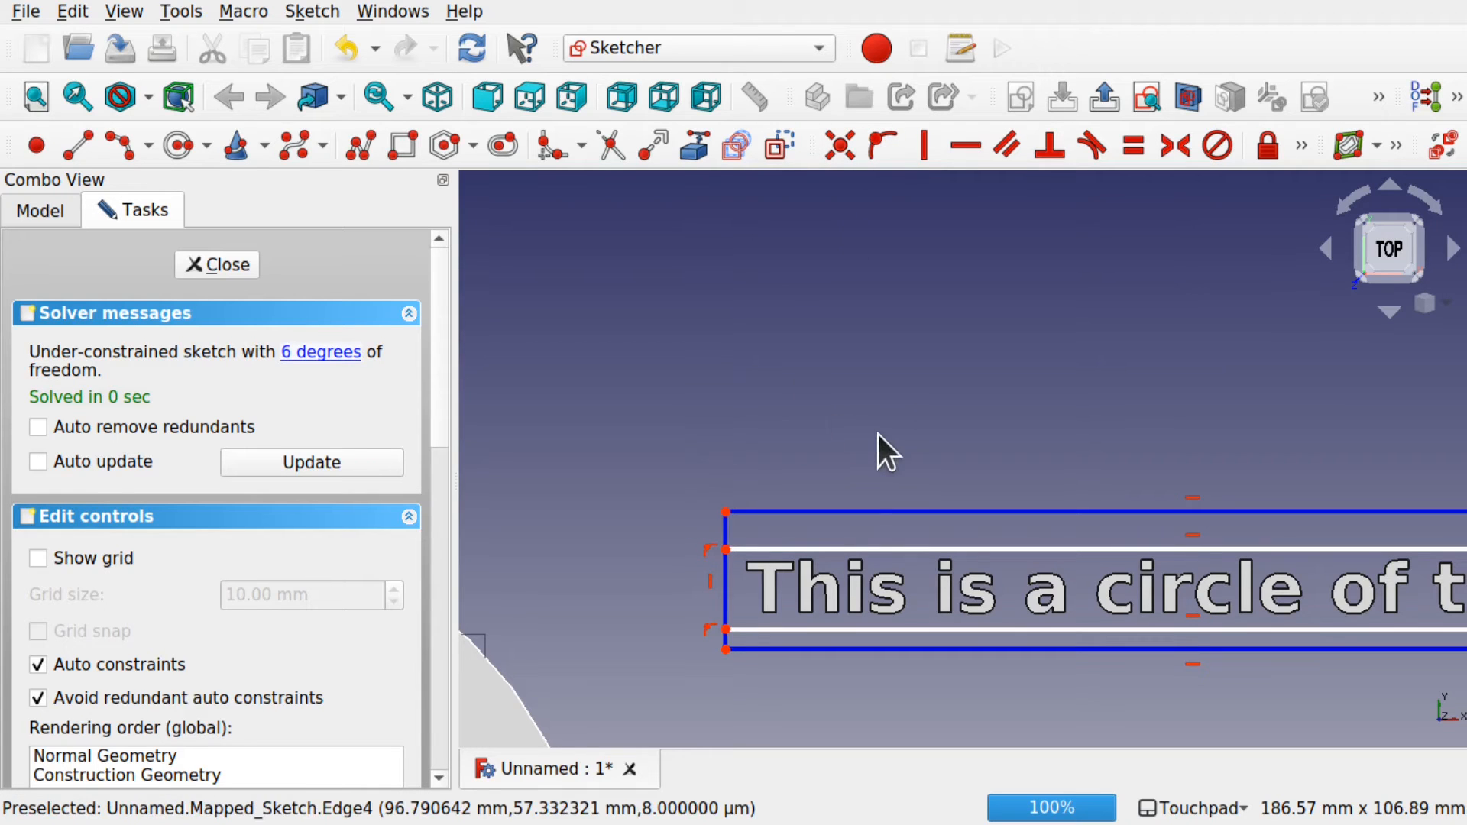
scroll(879, 435, "down", 3)
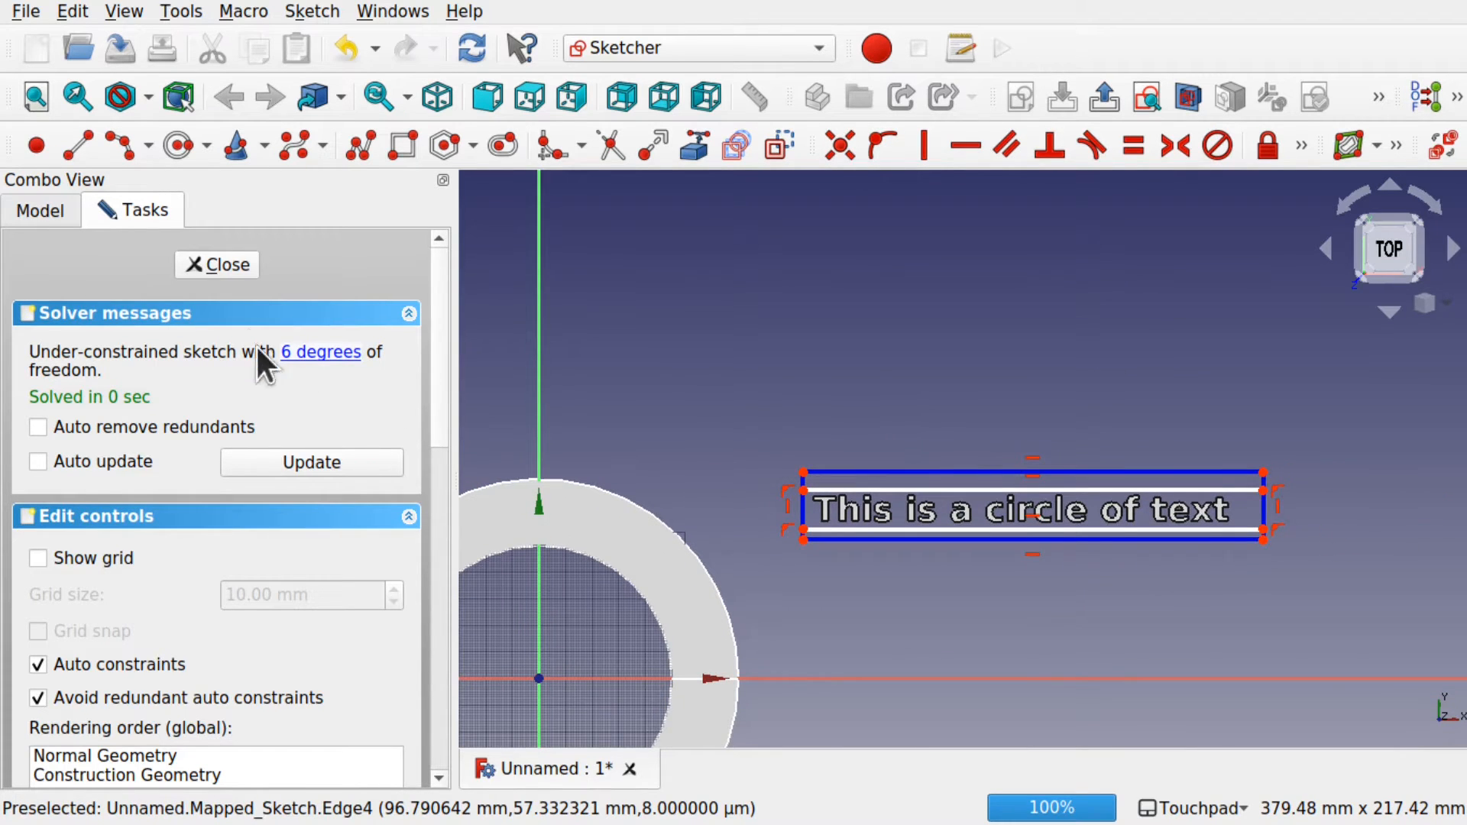
left_click(239, 272)
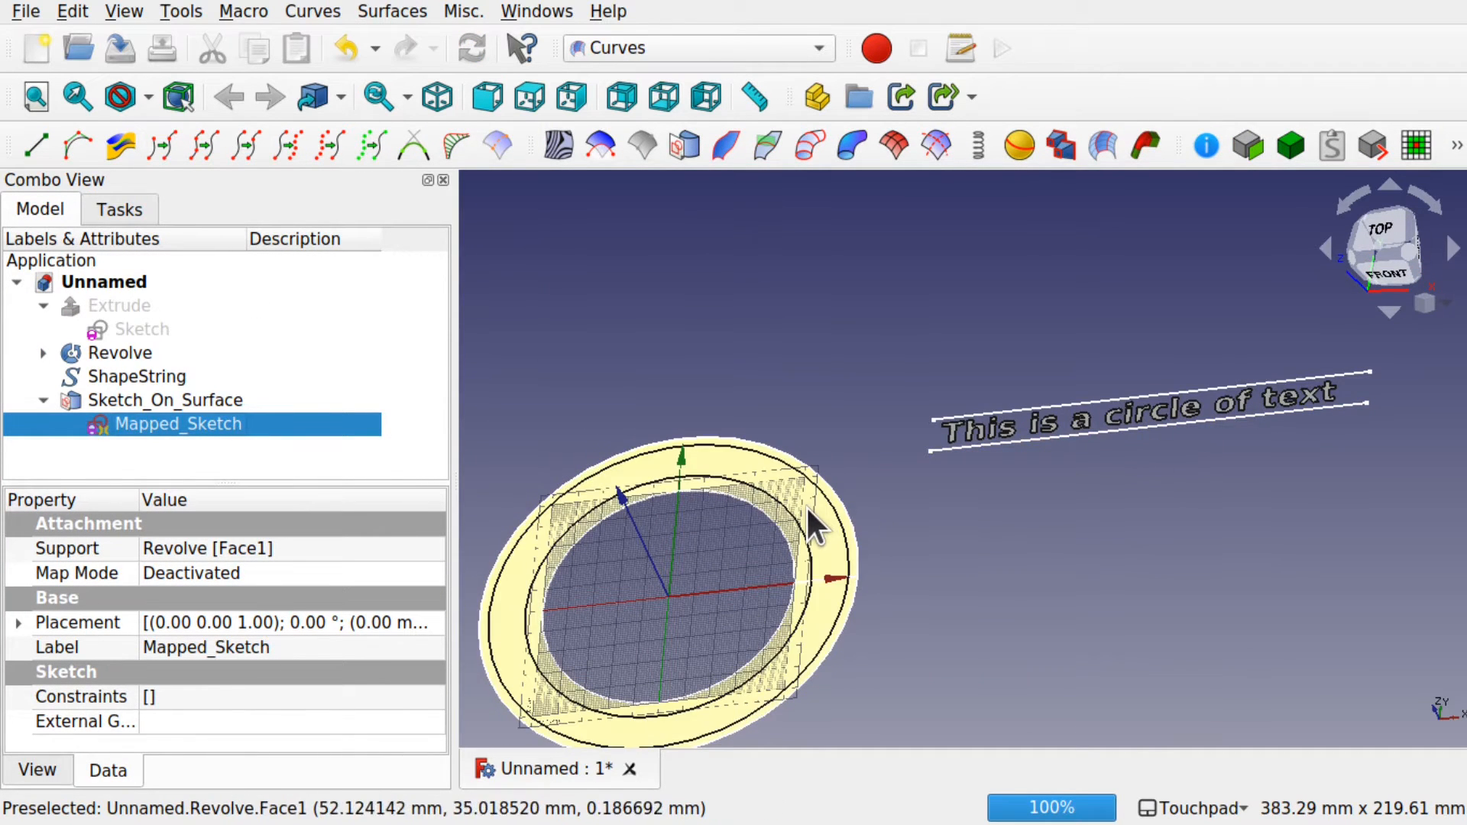
Use GeomInfo to read the lengths of the Mapped_Sketch lines and the ring's outer circular edge
left_click(1010, 507)
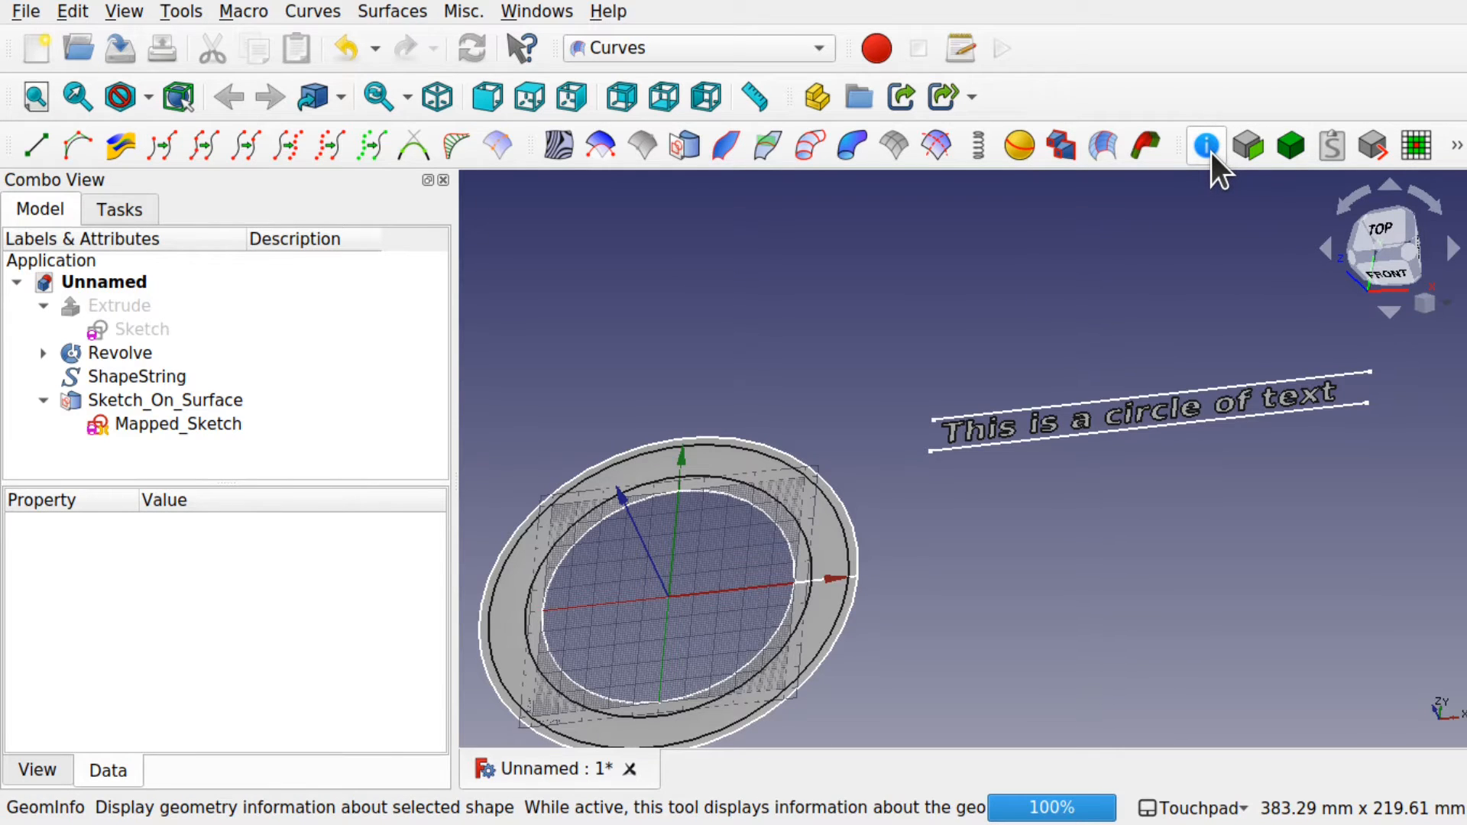
left_click(460, 11)
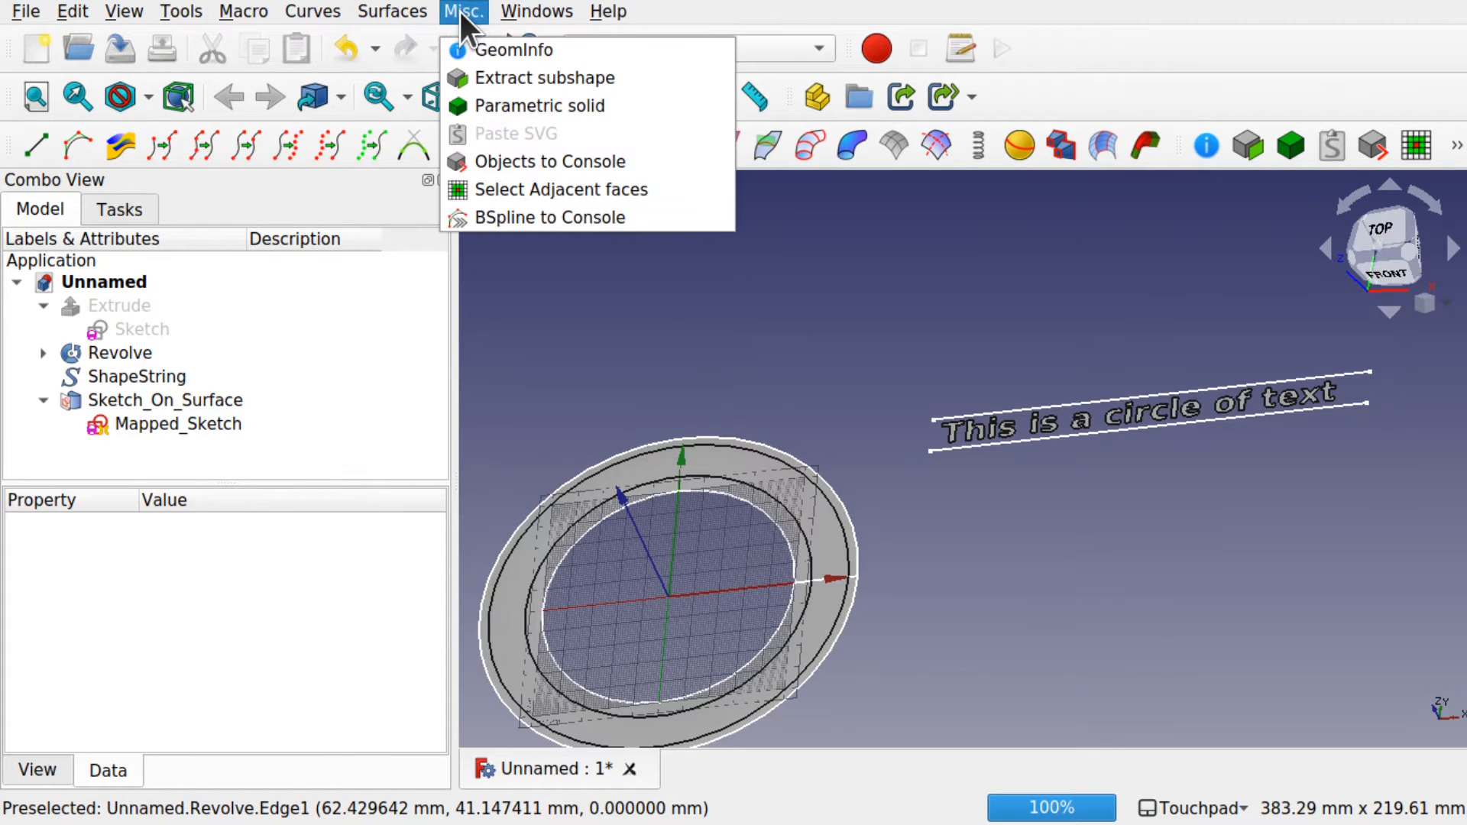
left_click(541, 47)
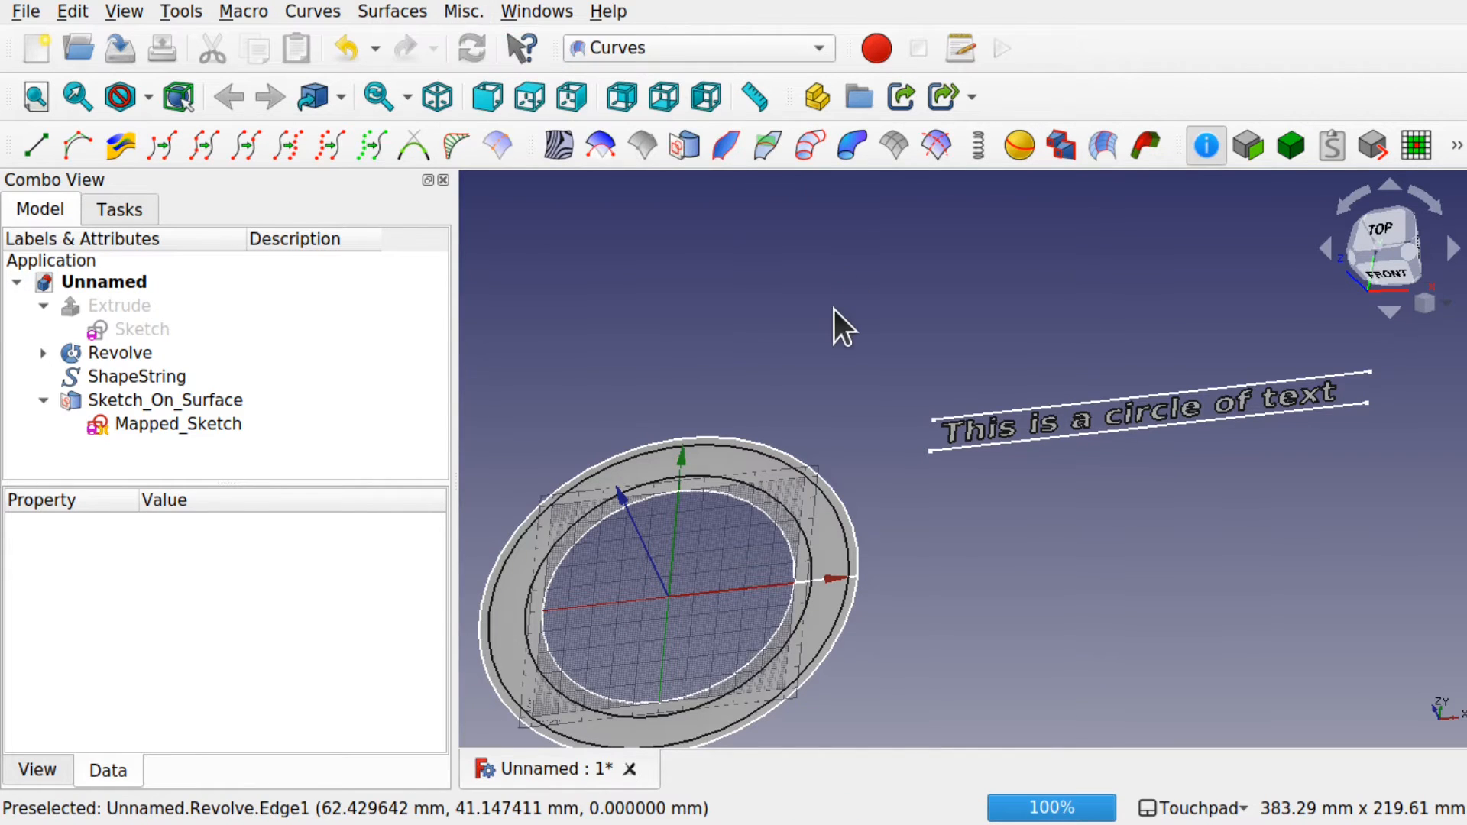
left_click(1122, 398)
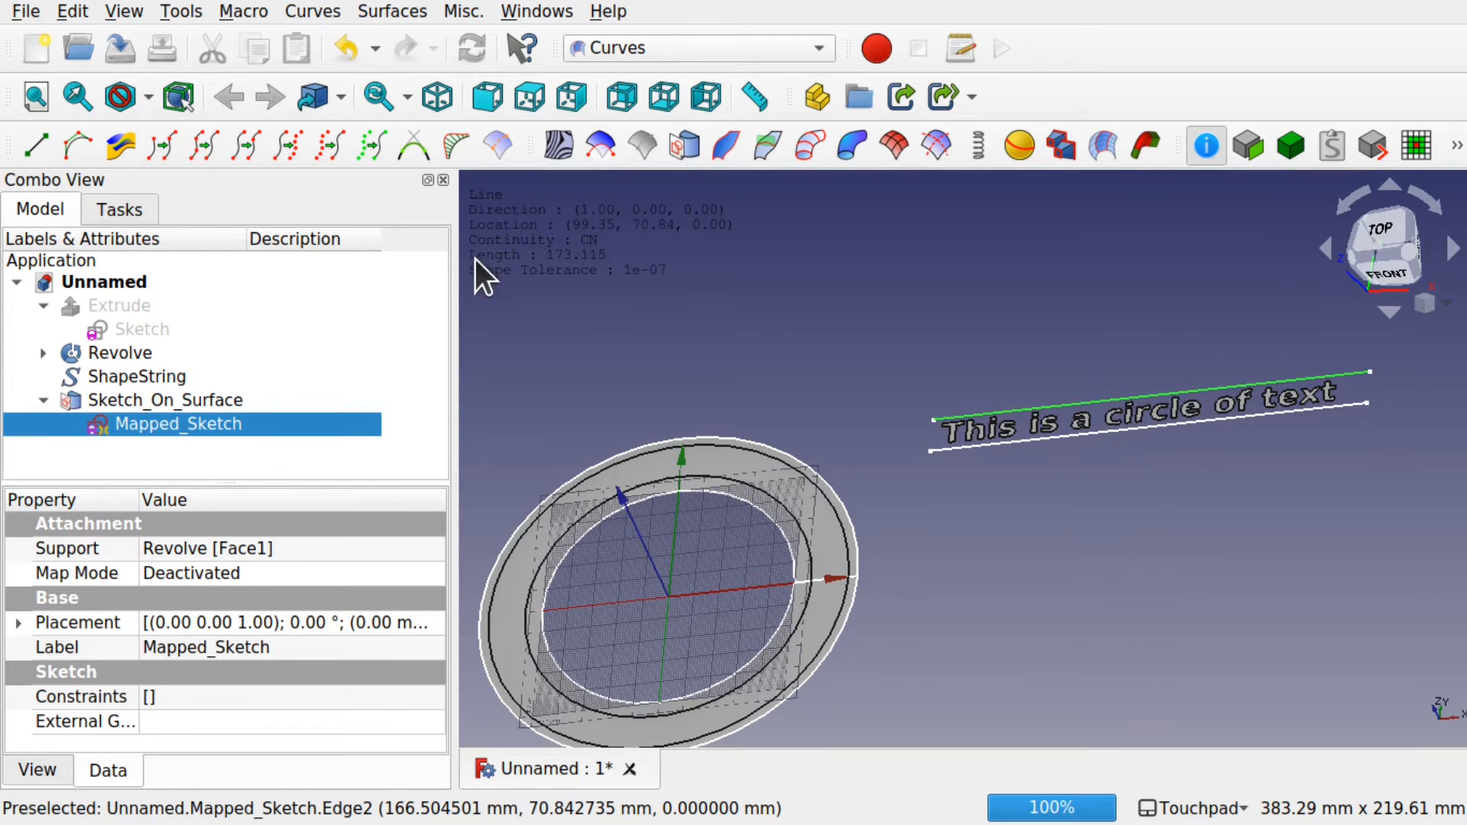
left_click(986, 546)
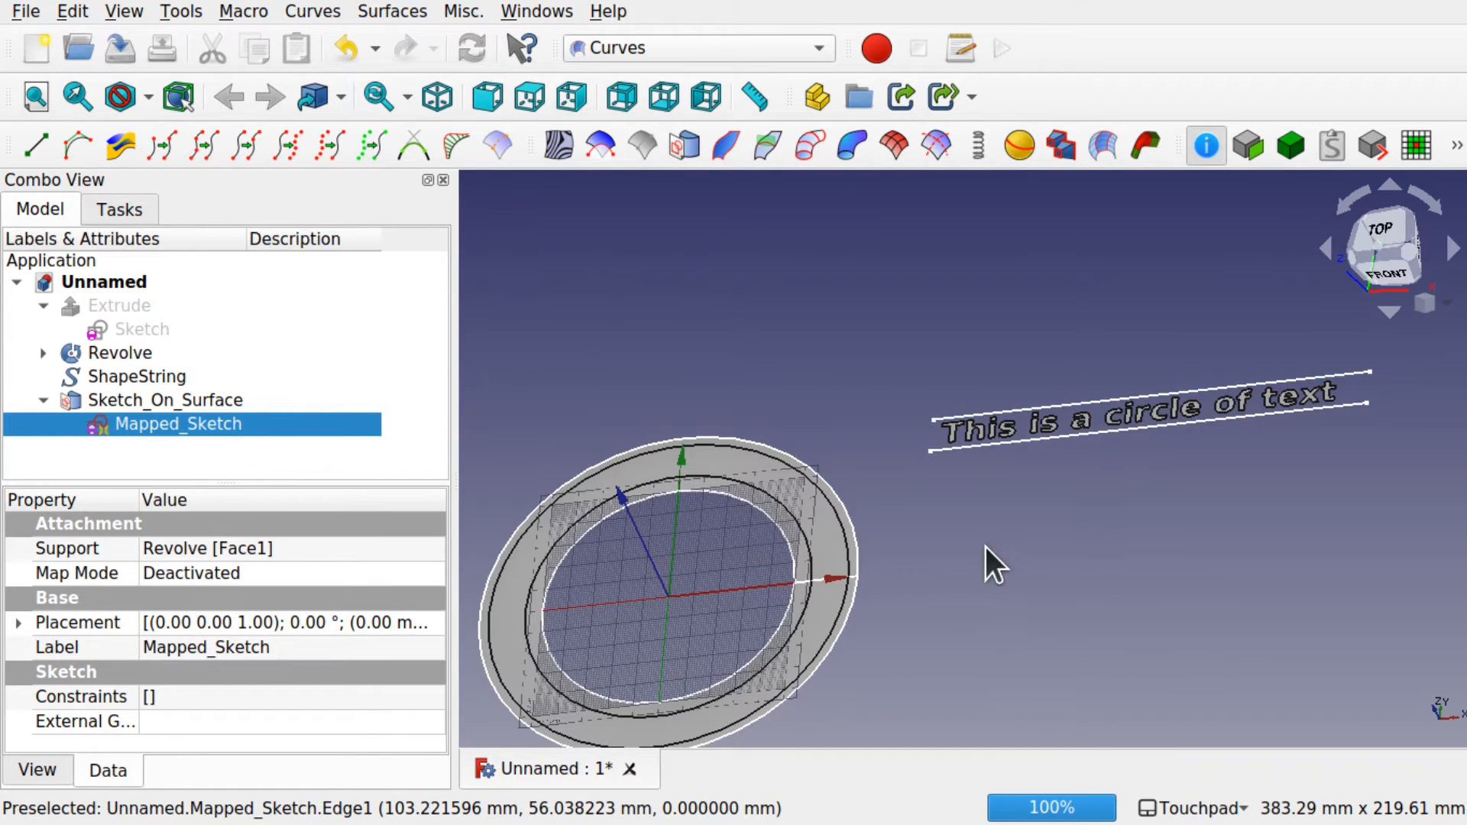
scroll(861, 535, "up", 4)
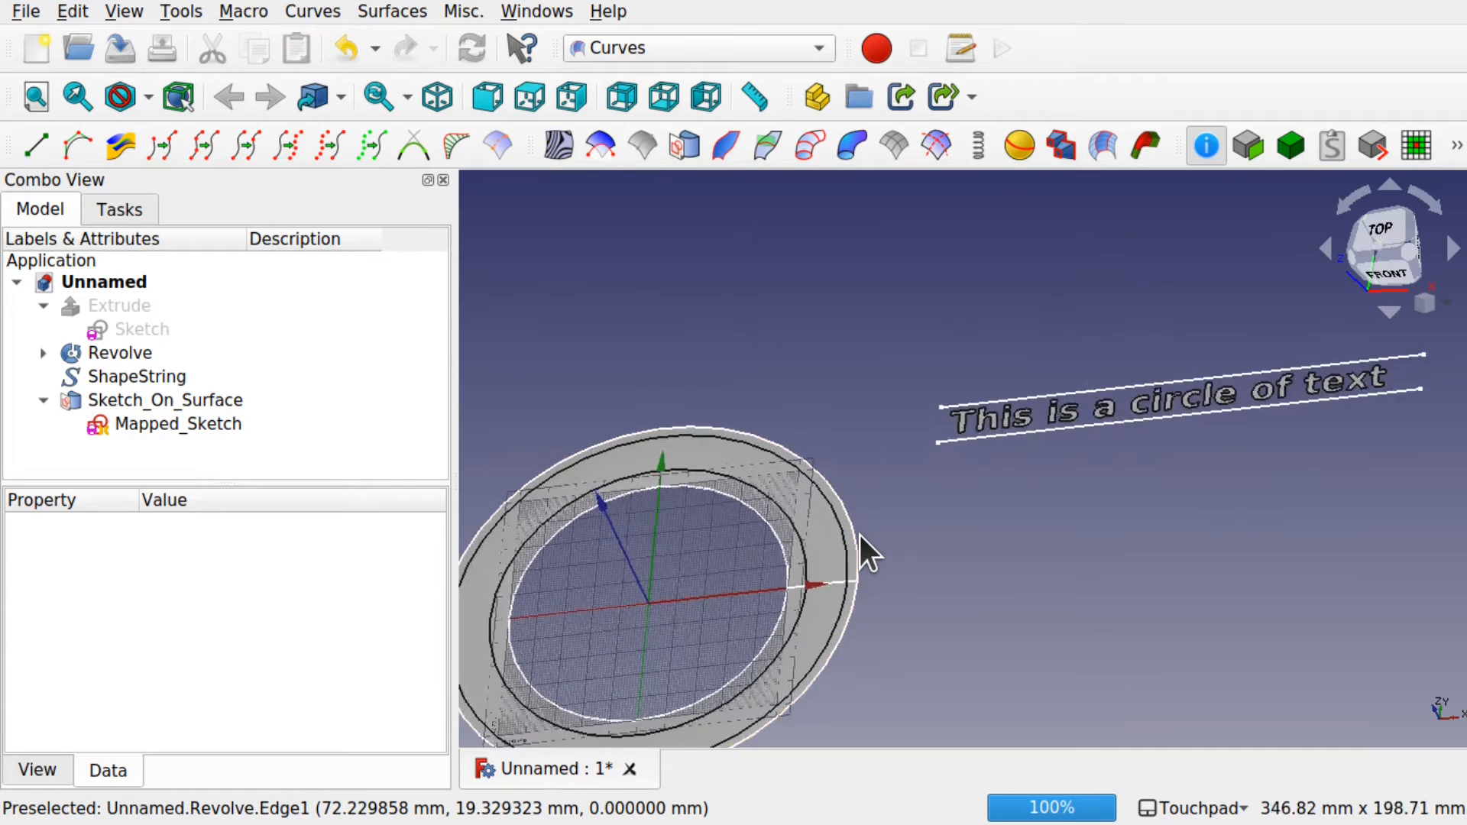
left_click(844, 500)
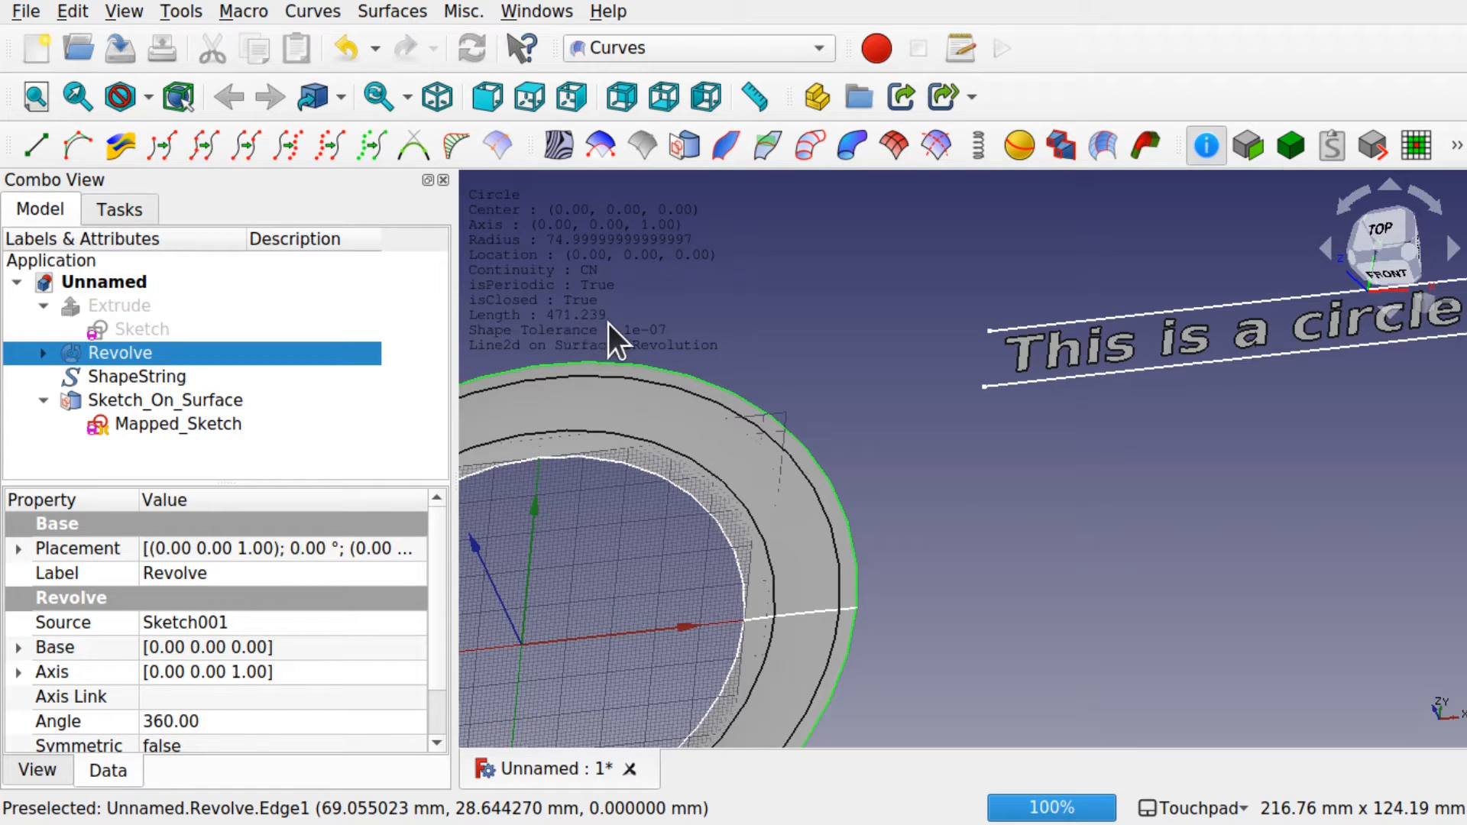
Reopen Mapped_Sketch, constrain the construction rectangle's upper edge to a length of 471.239 mm, and close the sketch
double_click(191, 423)
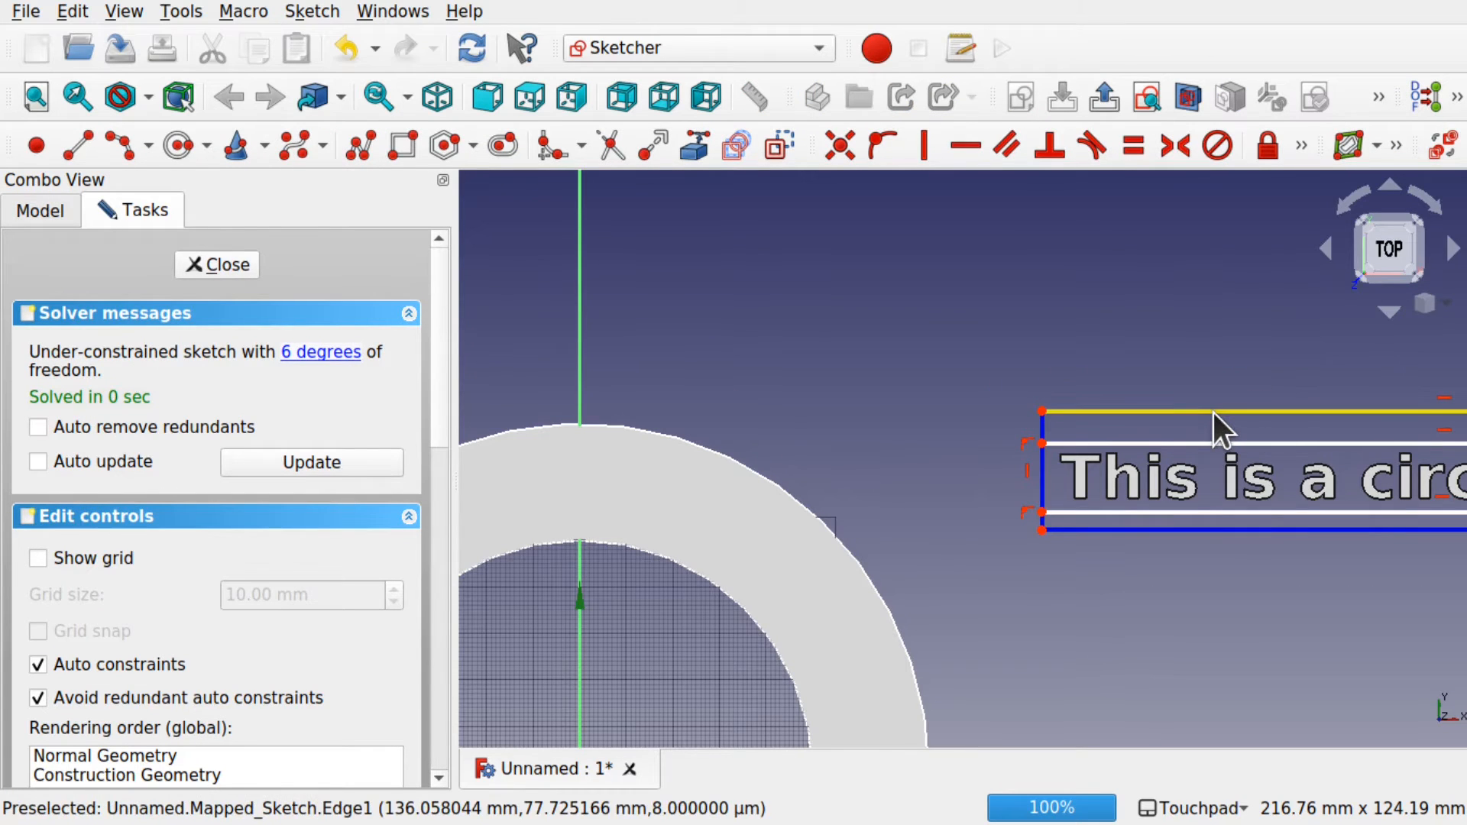
left_click(1213, 413)
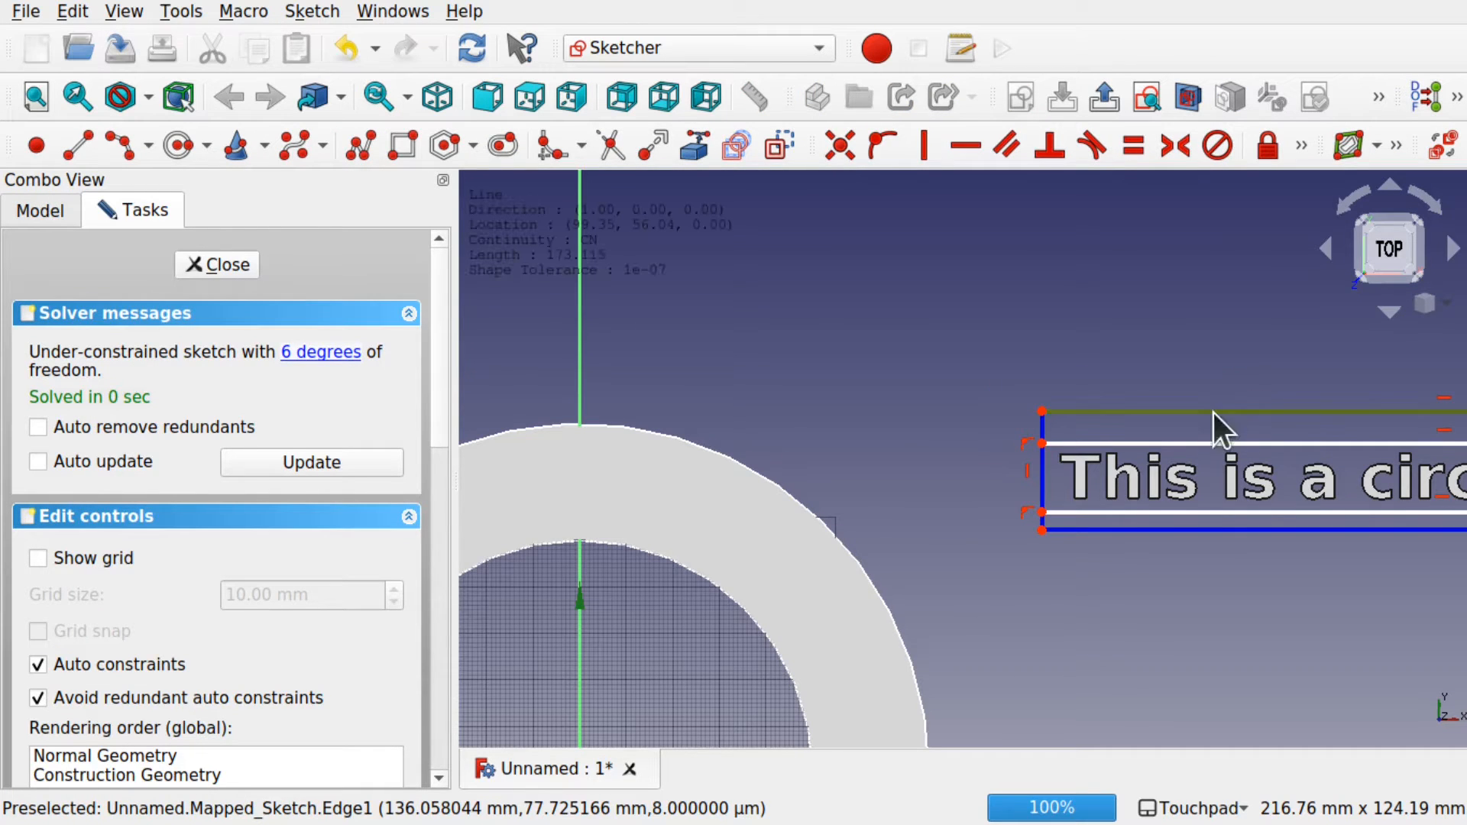
left_click(1299, 150)
left_click(844, 188)
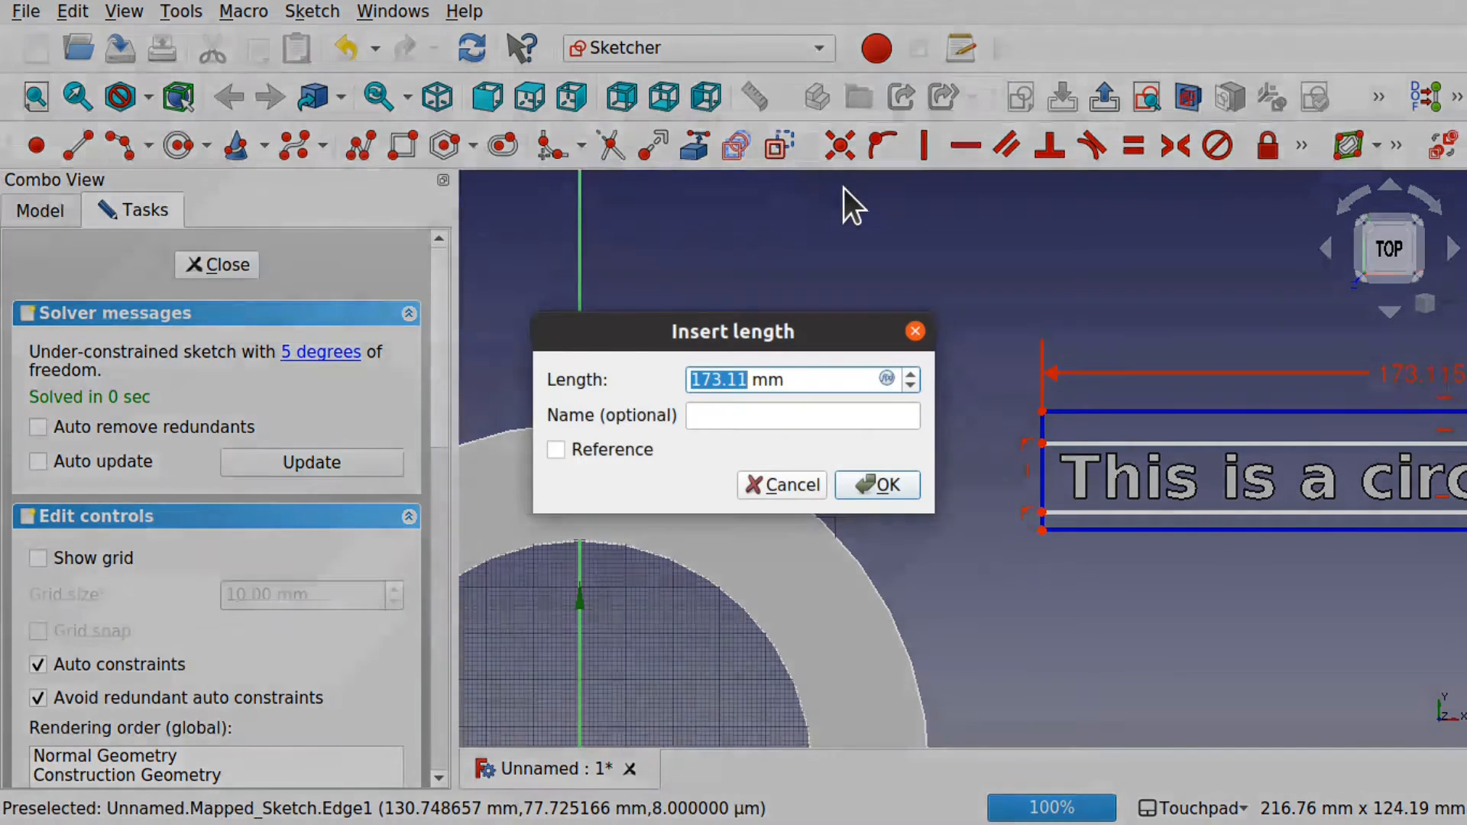
type("471")
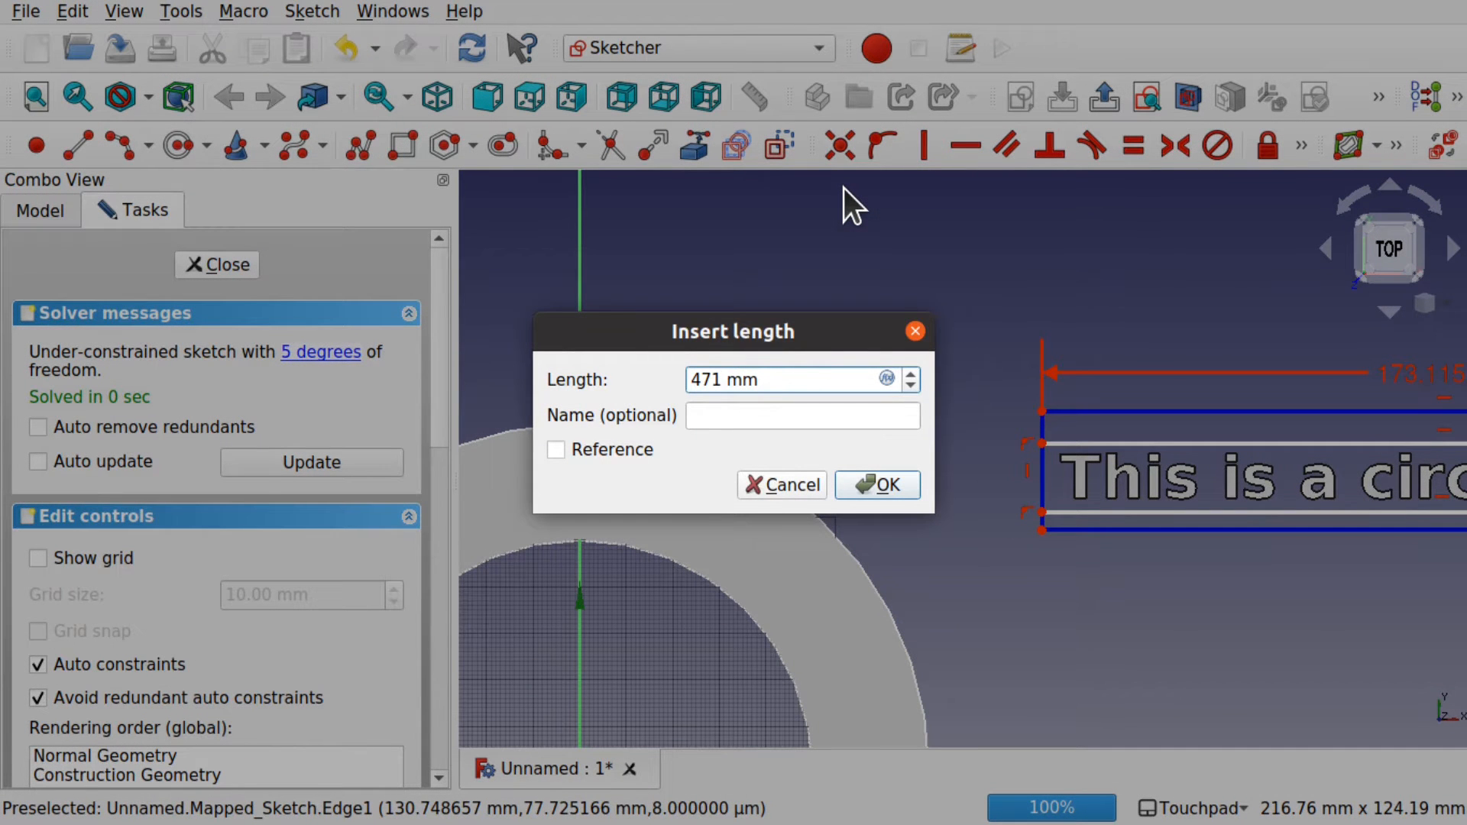
type(".239")
left_click(894, 486)
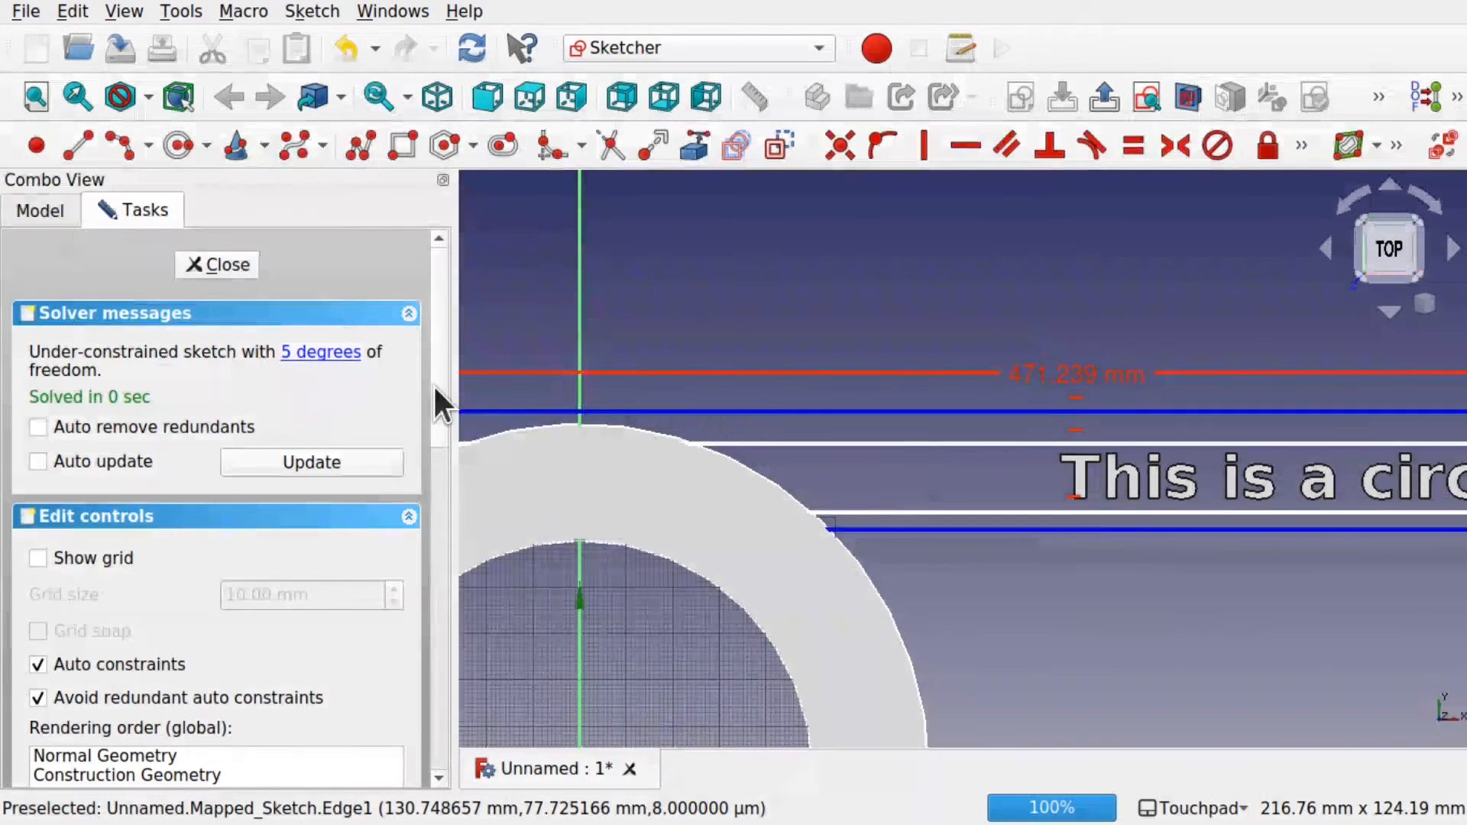
scroll(880, 448, "down", 5)
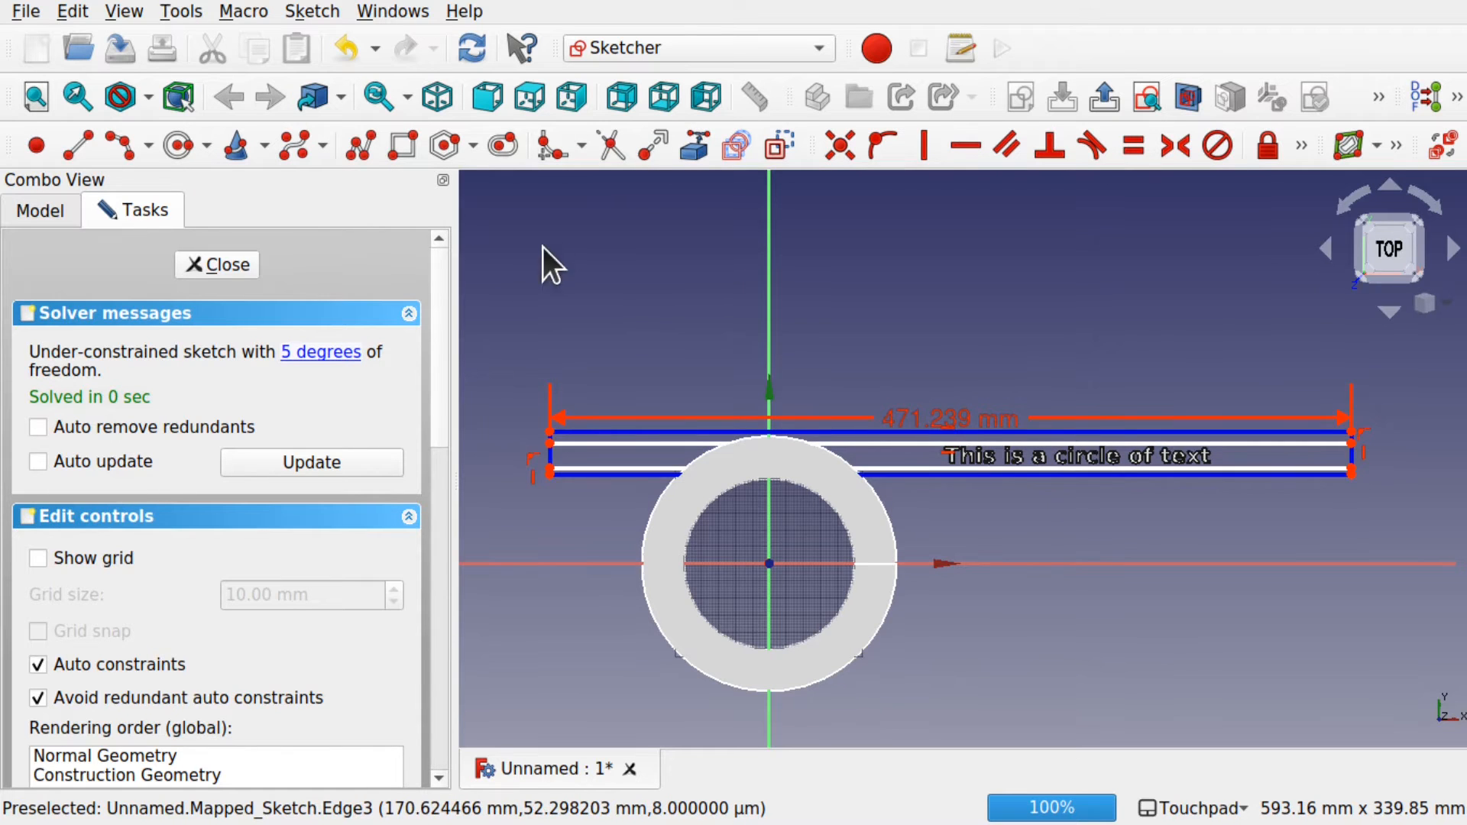
left_click(225, 265)
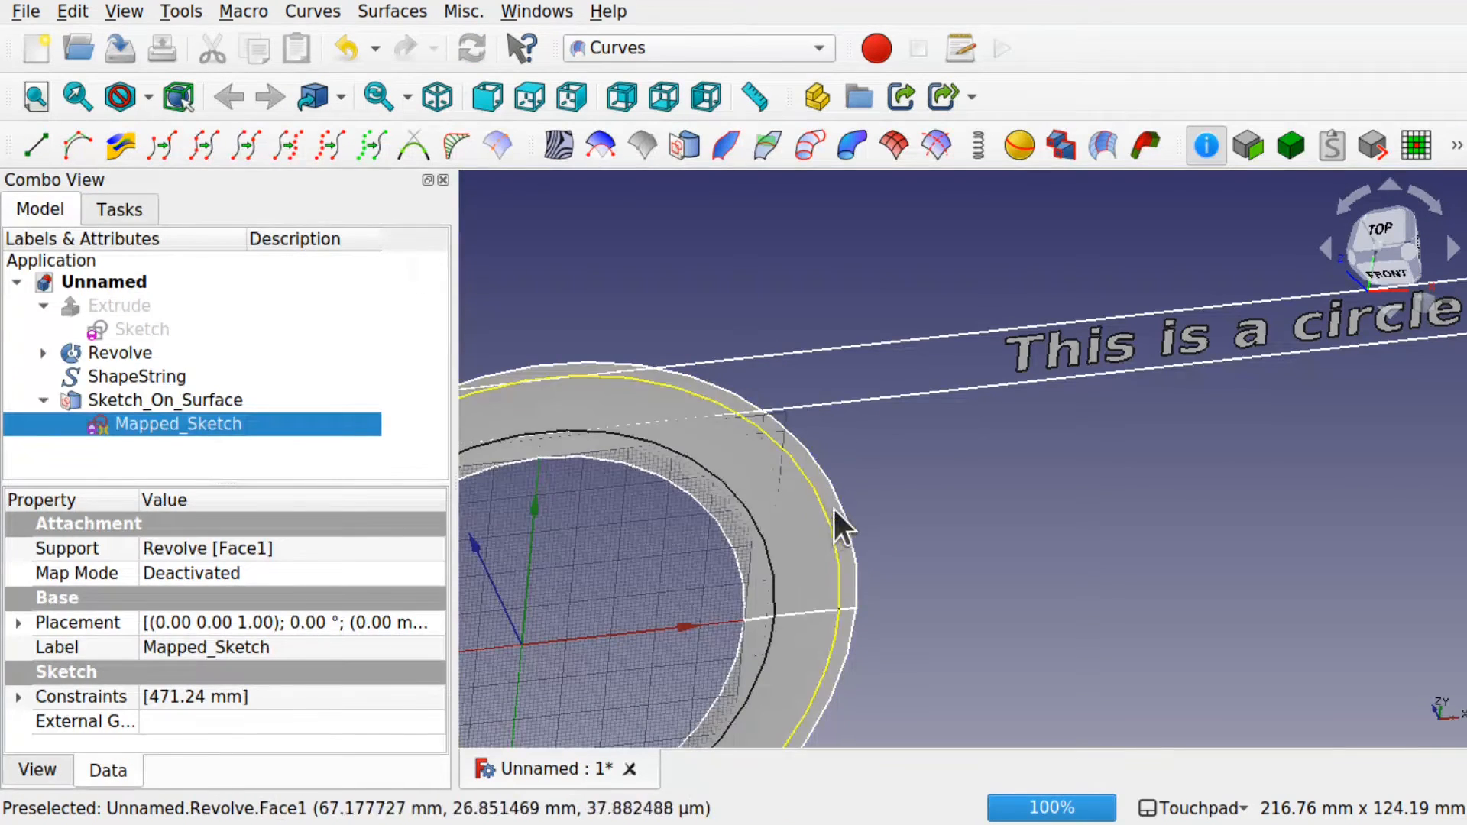
Recheck the ring's outer edge length and compare the lengthened sketch lines with the ring and text
left_click(847, 508)
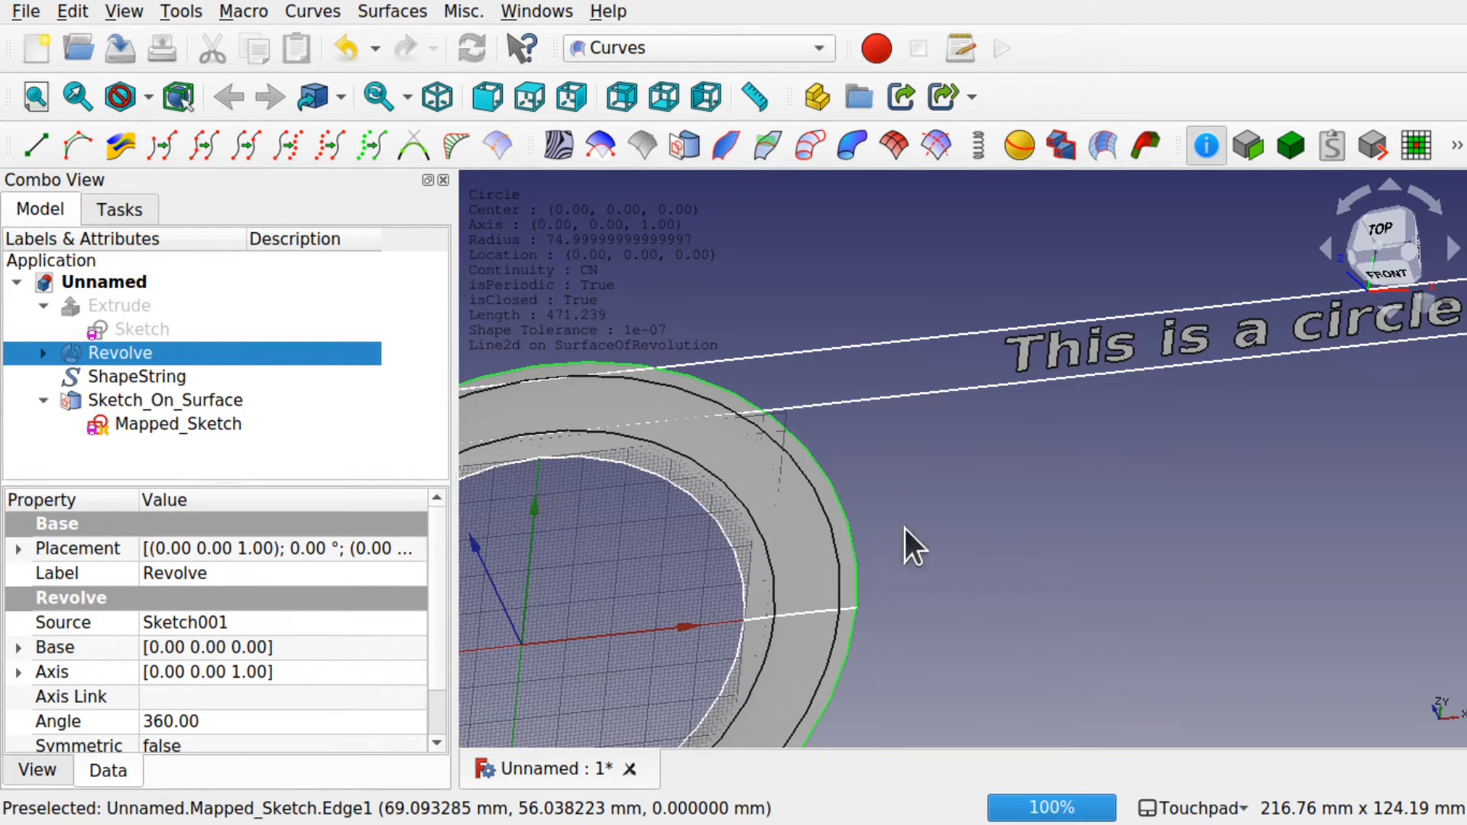
scroll(924, 498, "down", 5)
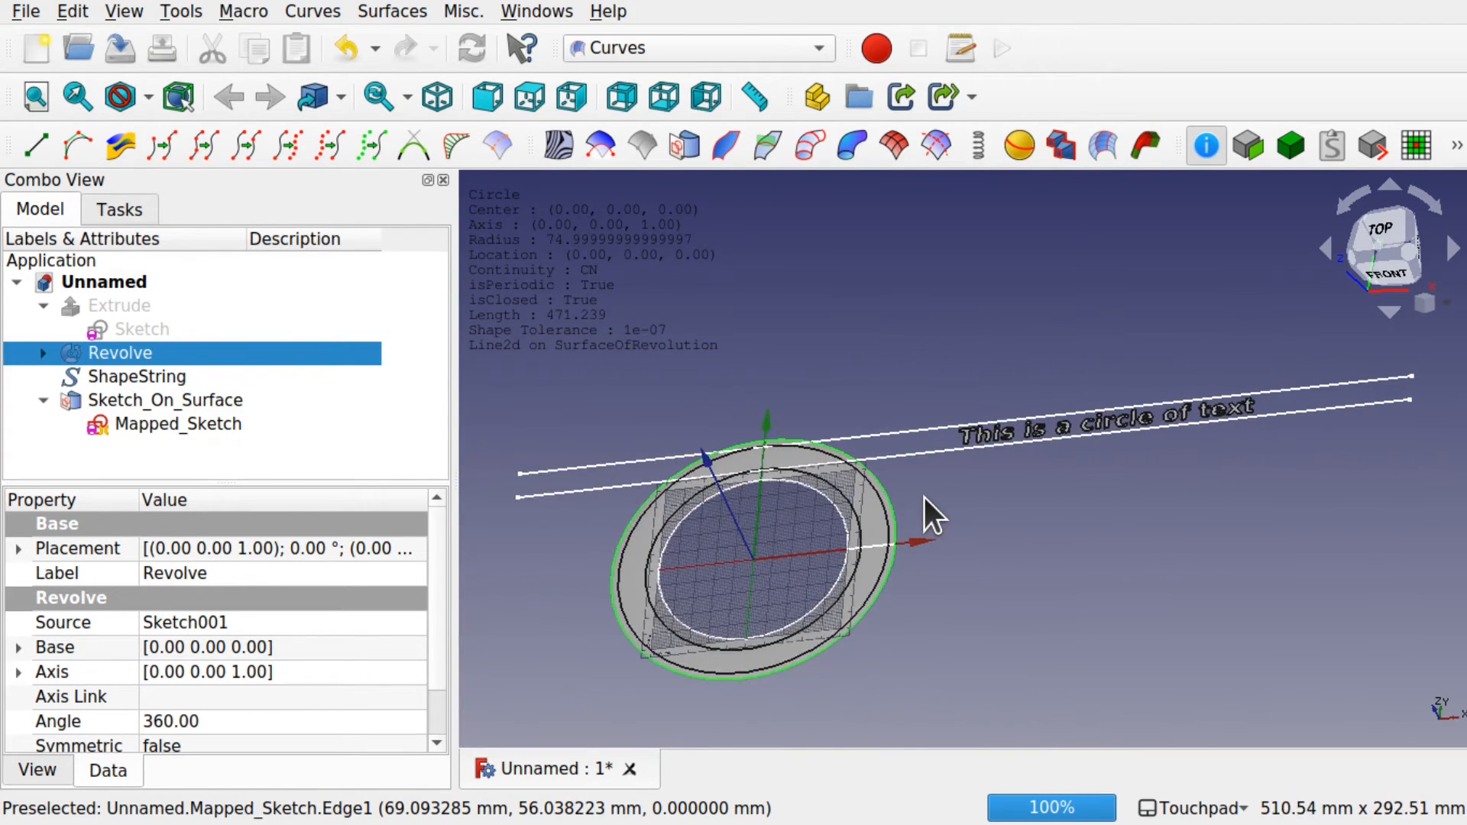
scroll(1096, 434, "up", 3)
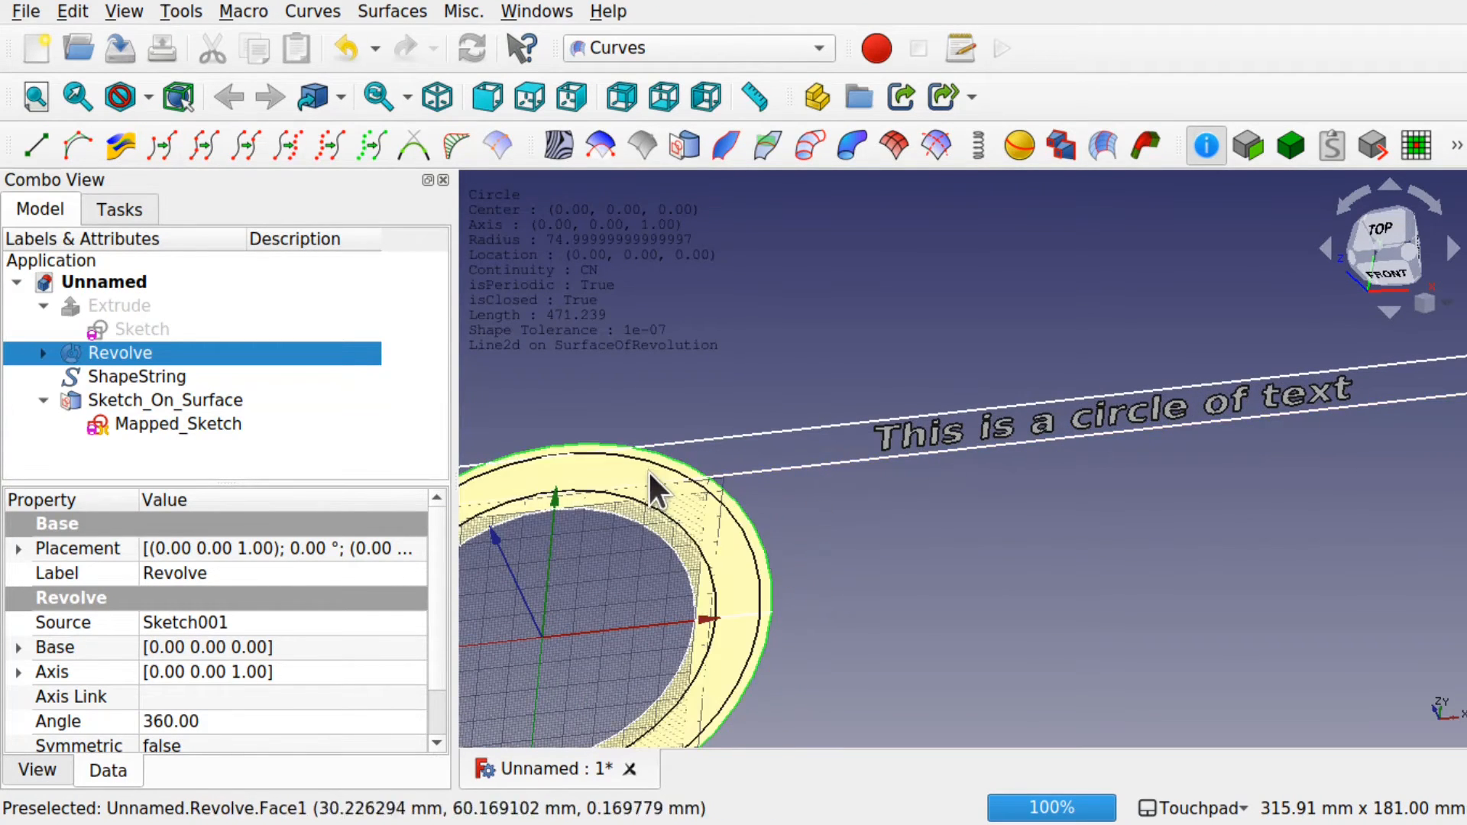
scroll(1092, 513, "down", 3)
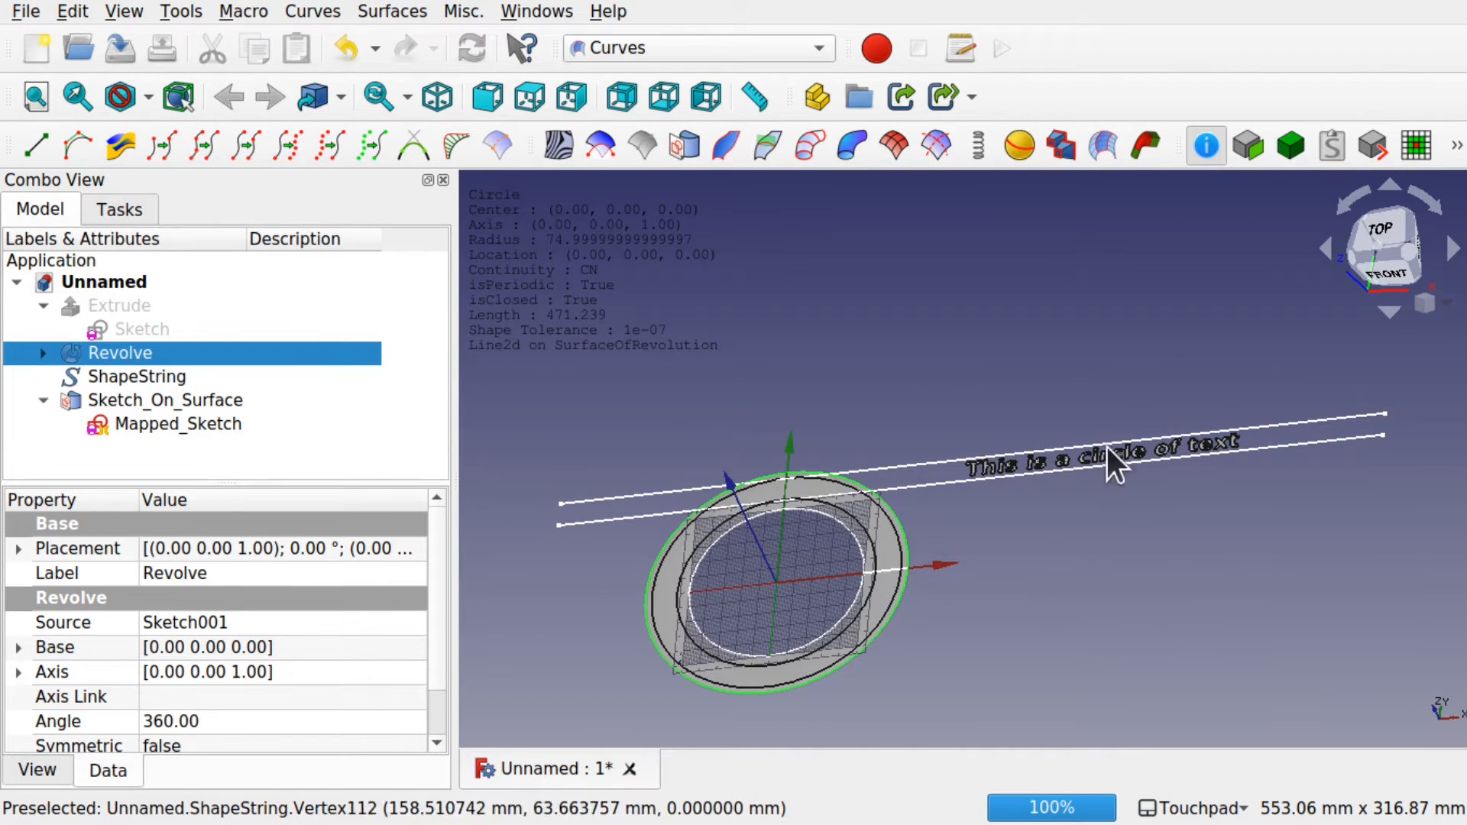
scroll(1158, 439, "up", 3)
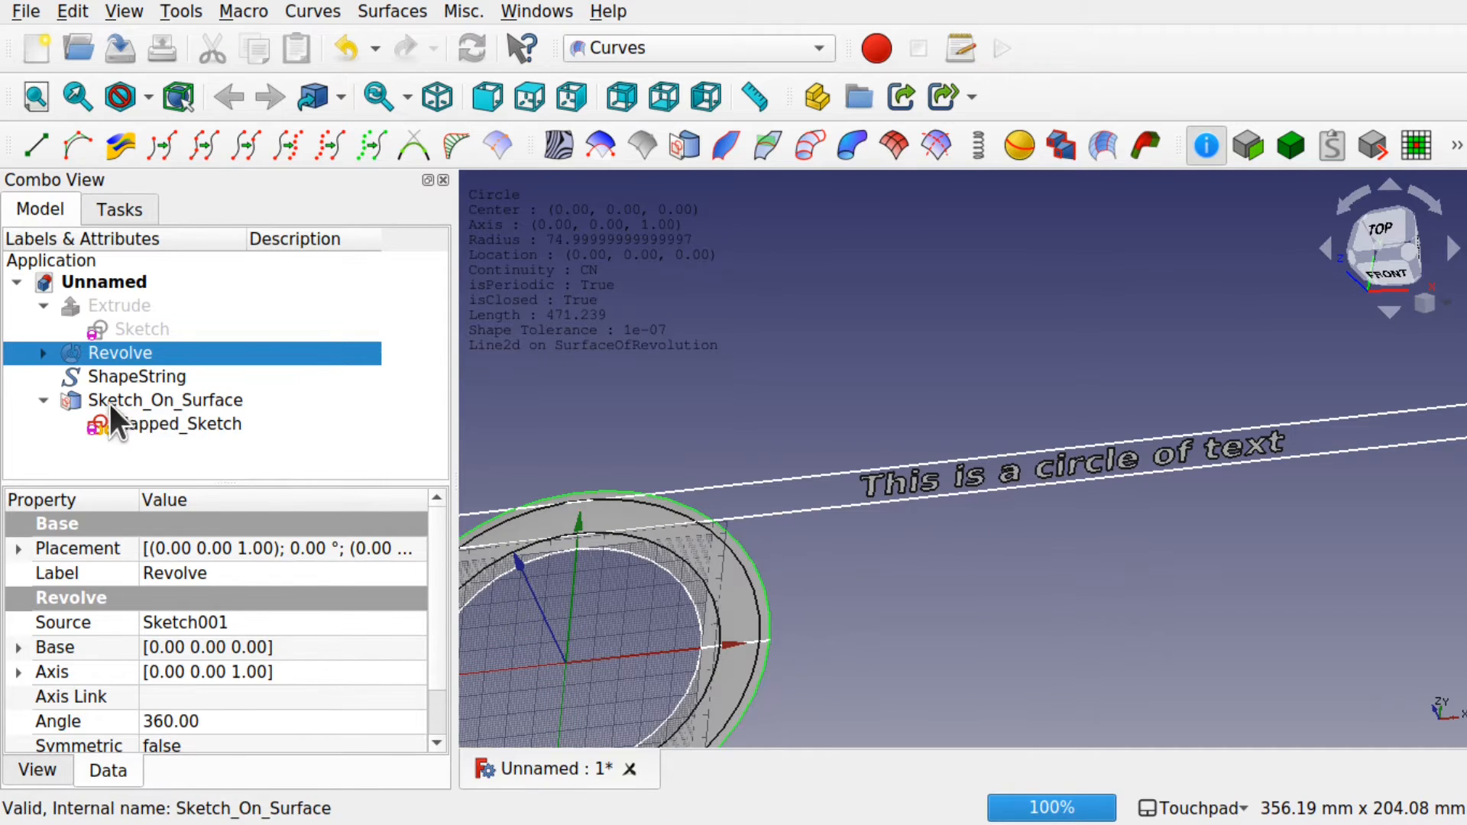
Add ShapeString to the Extra Objects of Sketch_On_Surface and inspect the text mapped onto the ring
left_click(175, 403)
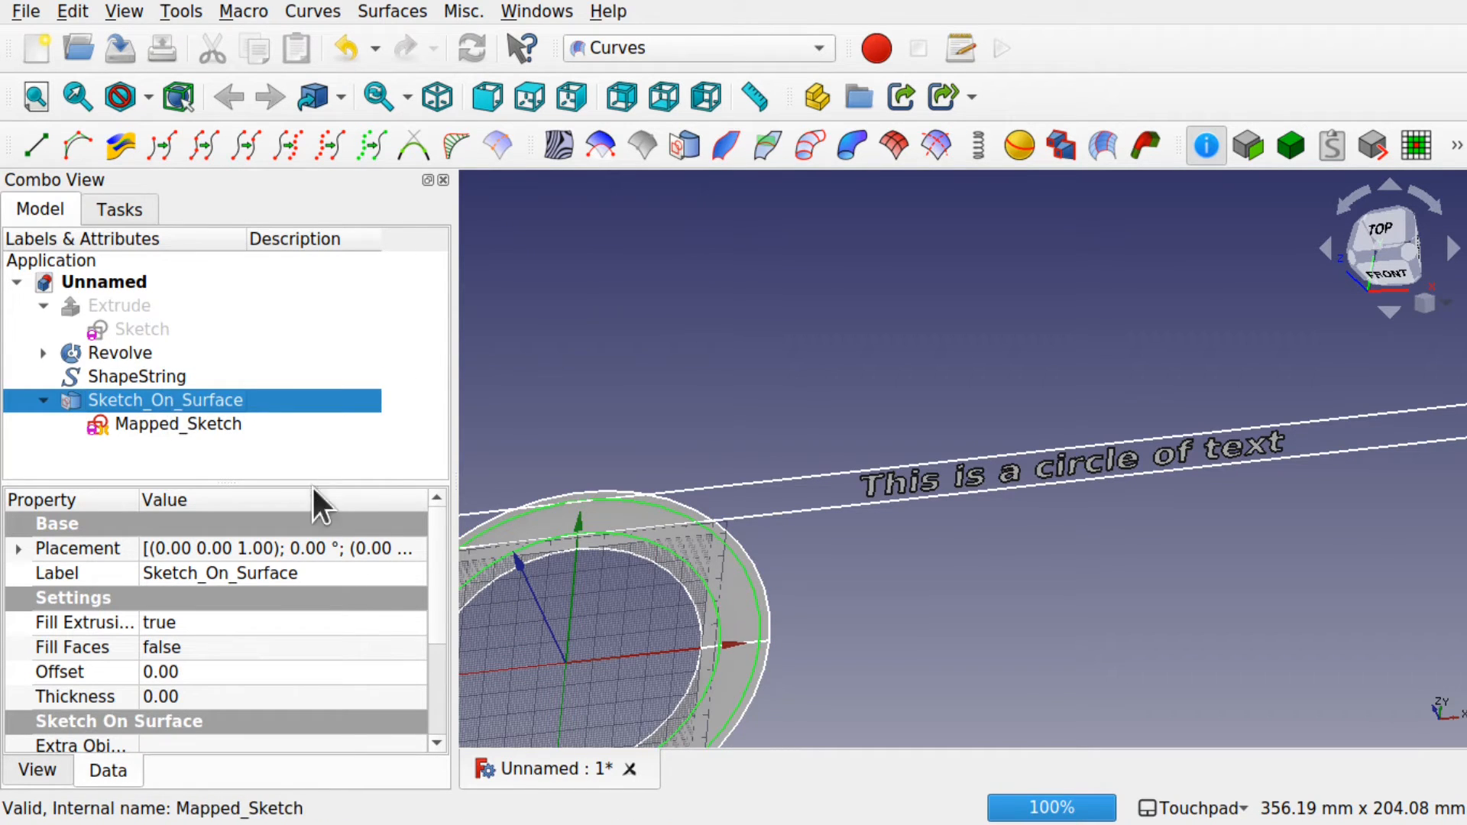
left_click_drag(437, 542, 444, 663)
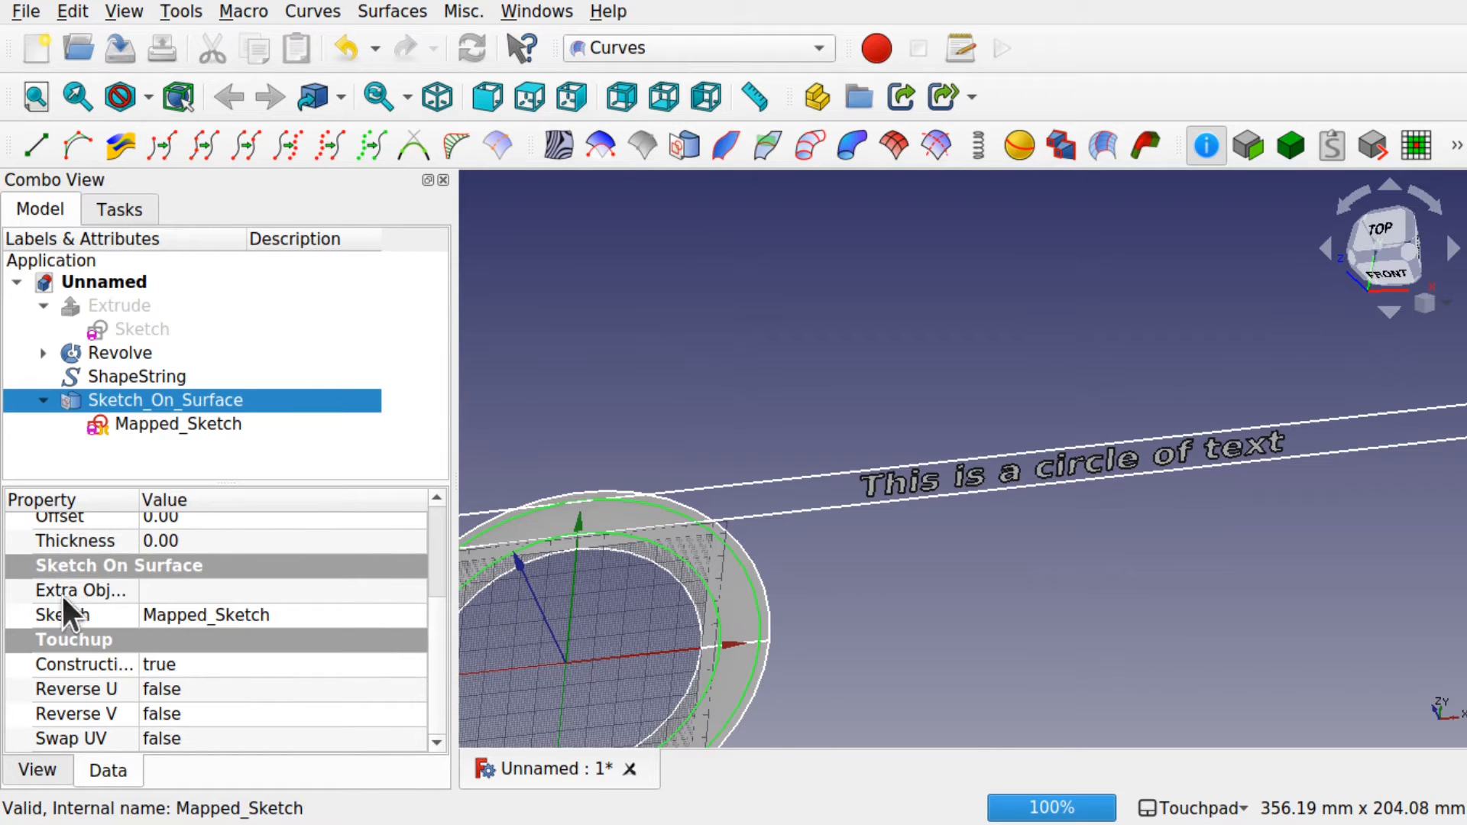
left_click_drag(134, 497, 202, 498)
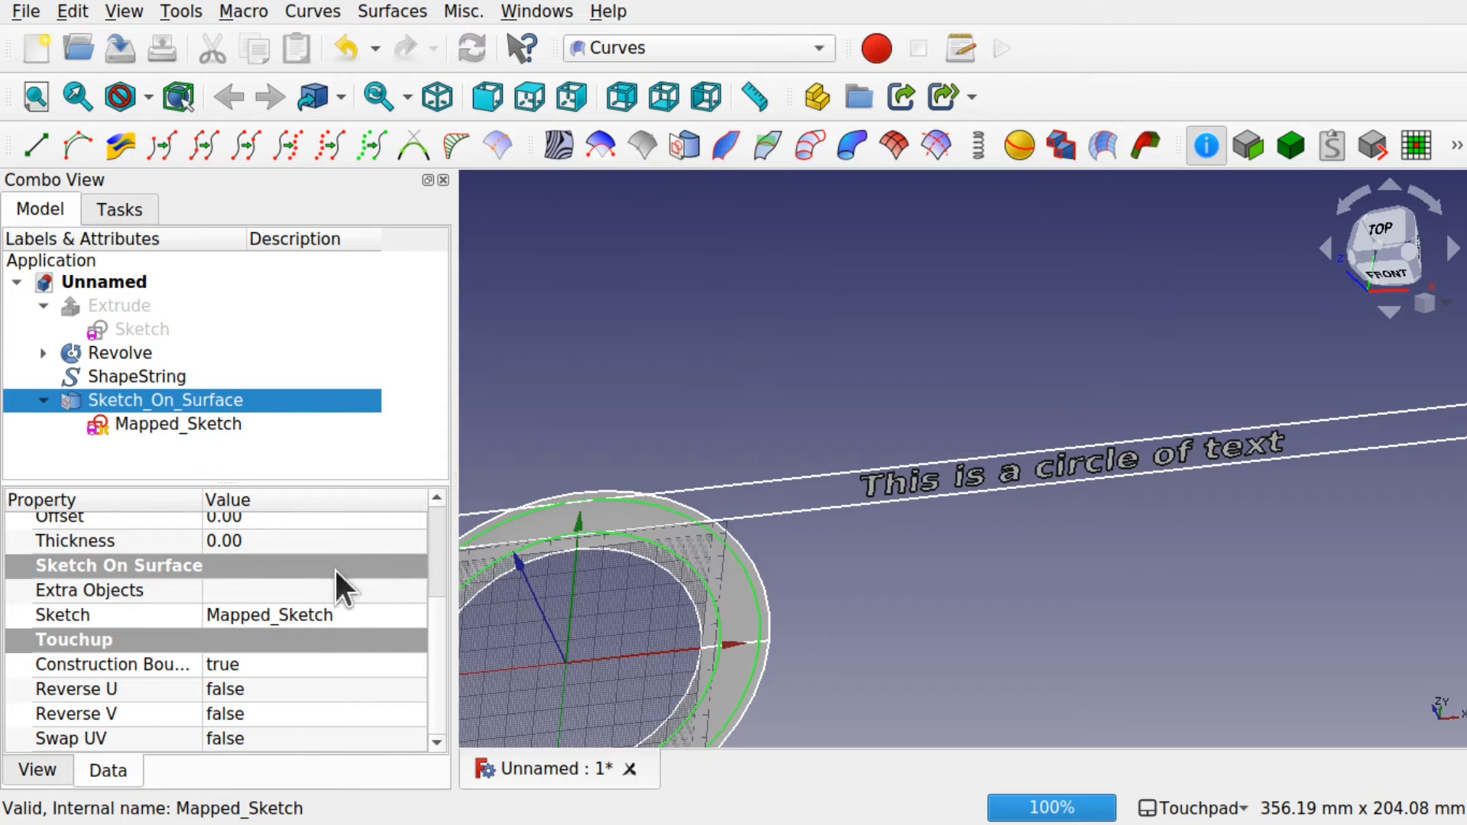
left_click(387, 591)
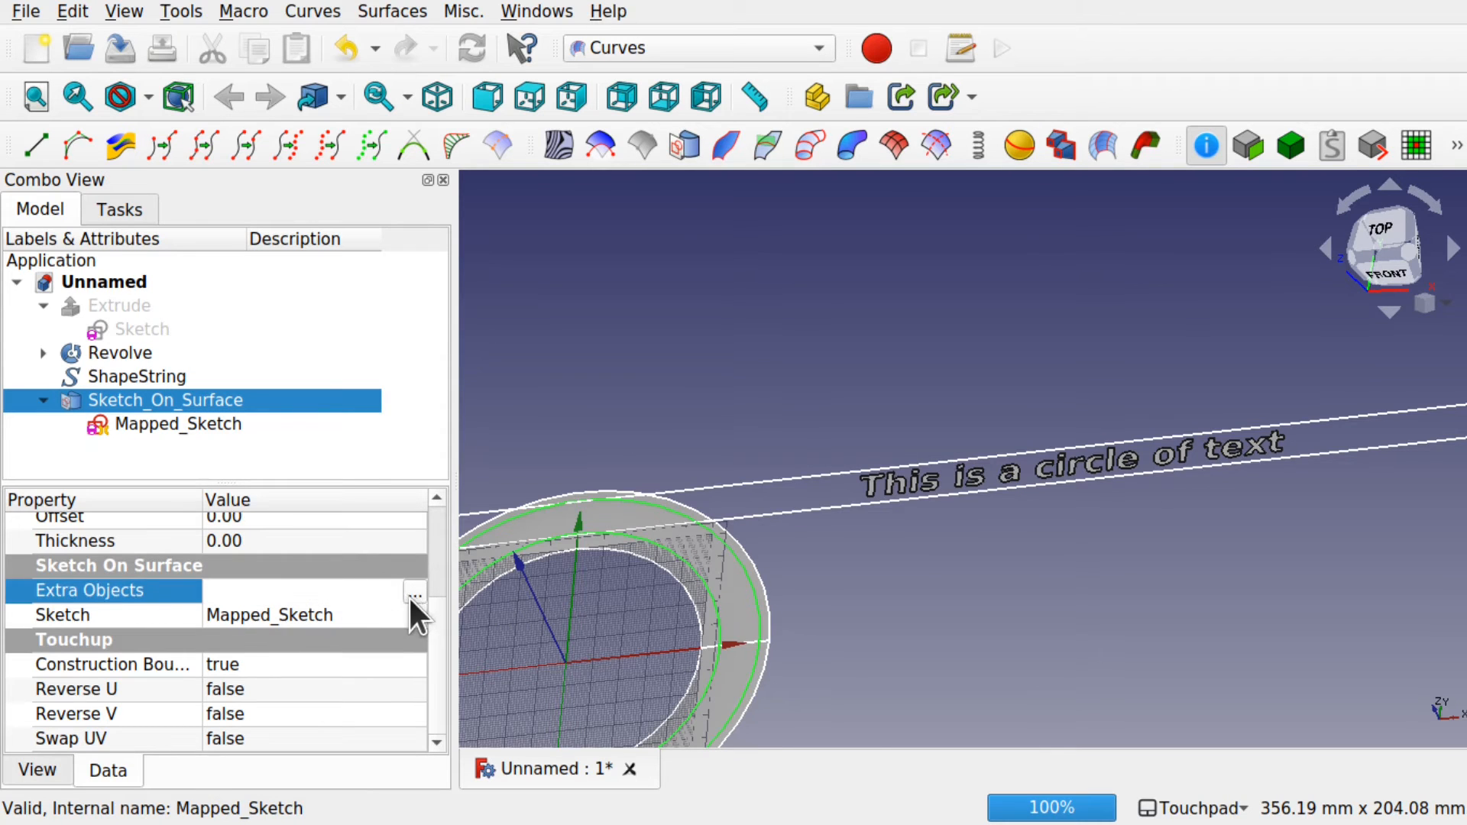
left_click(414, 592)
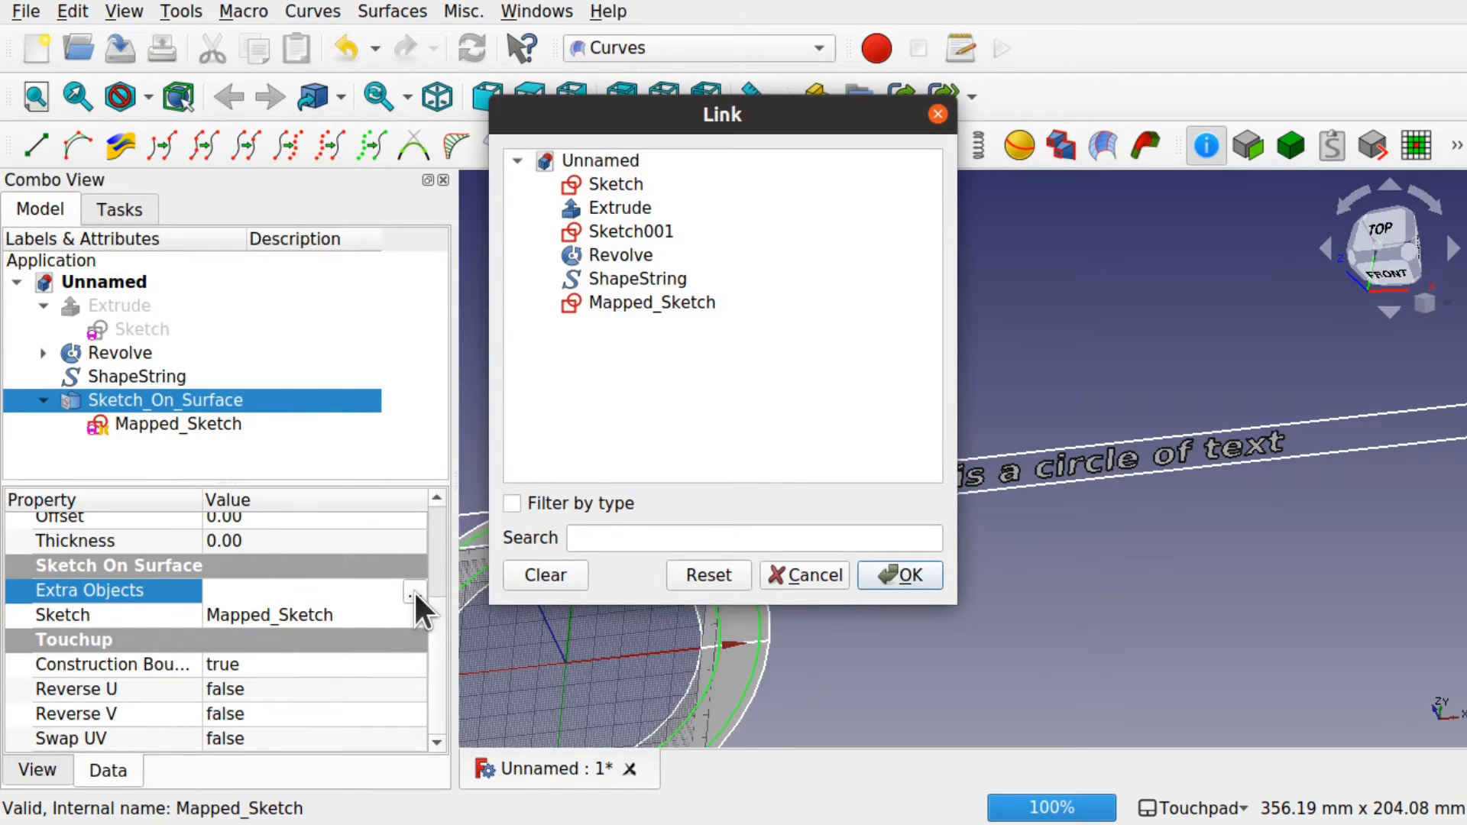
left_click(652, 281)
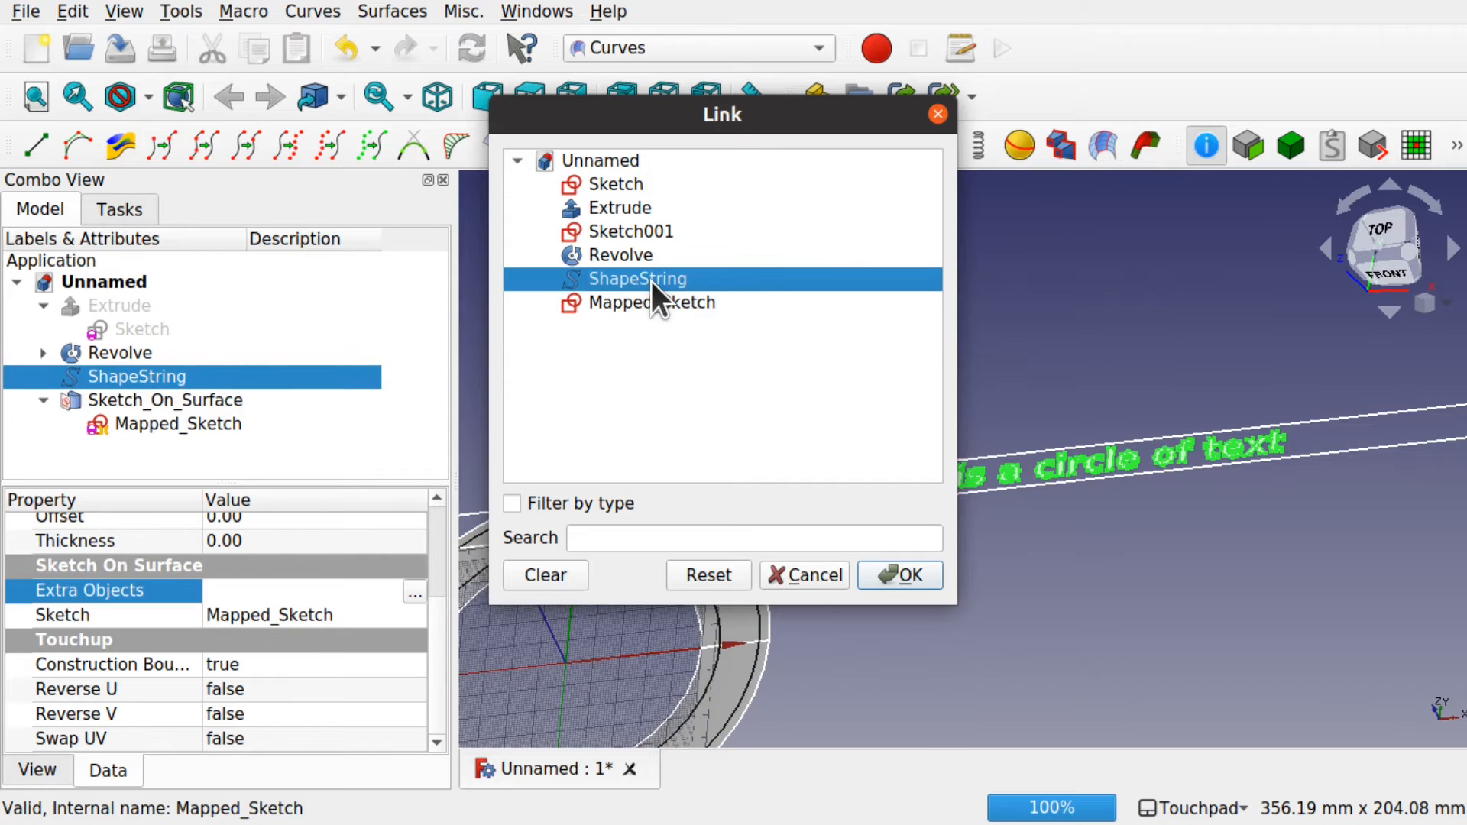
left_click(888, 572)
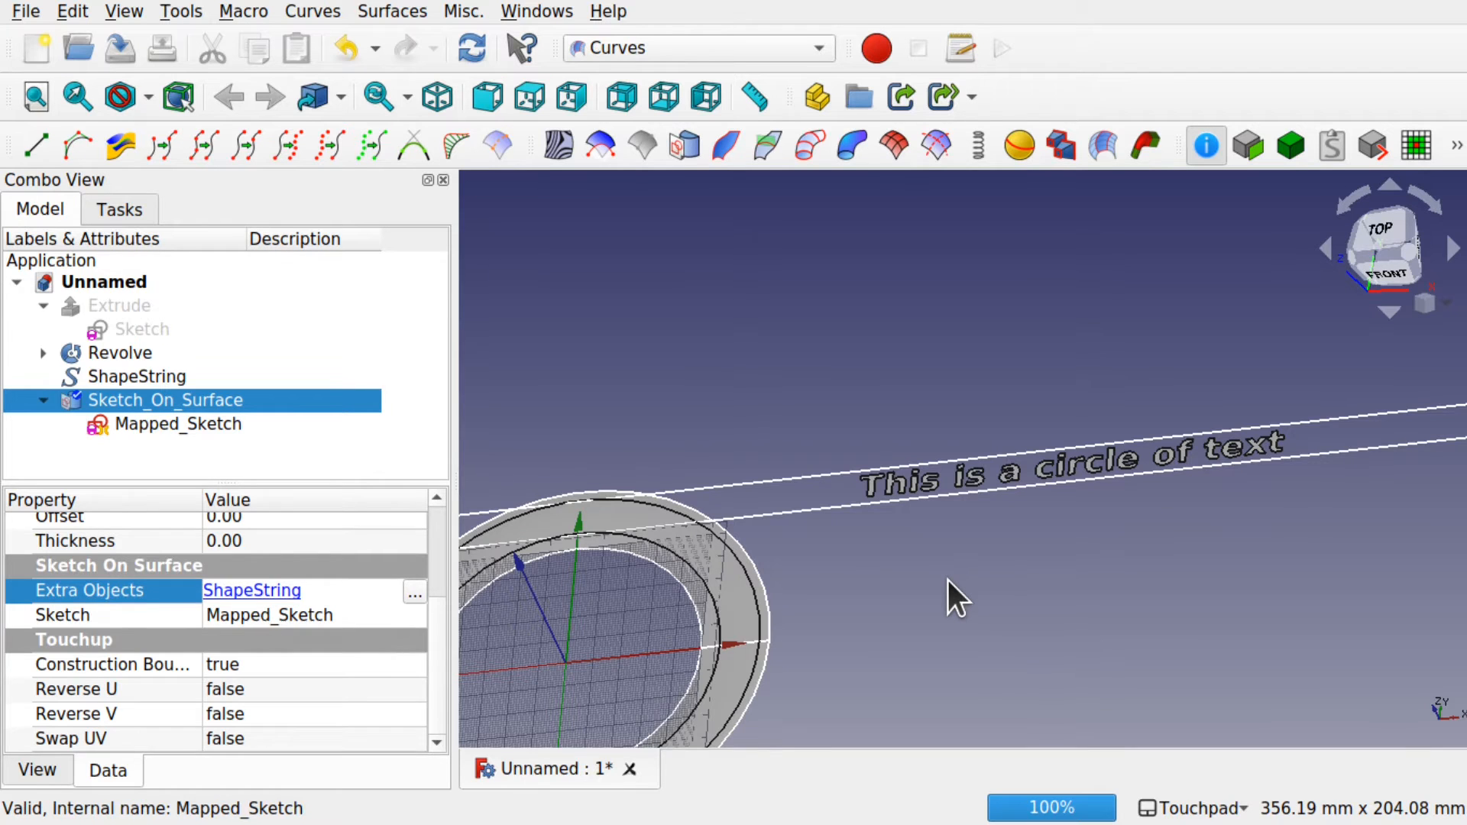
scroll(948, 580, "down", 3)
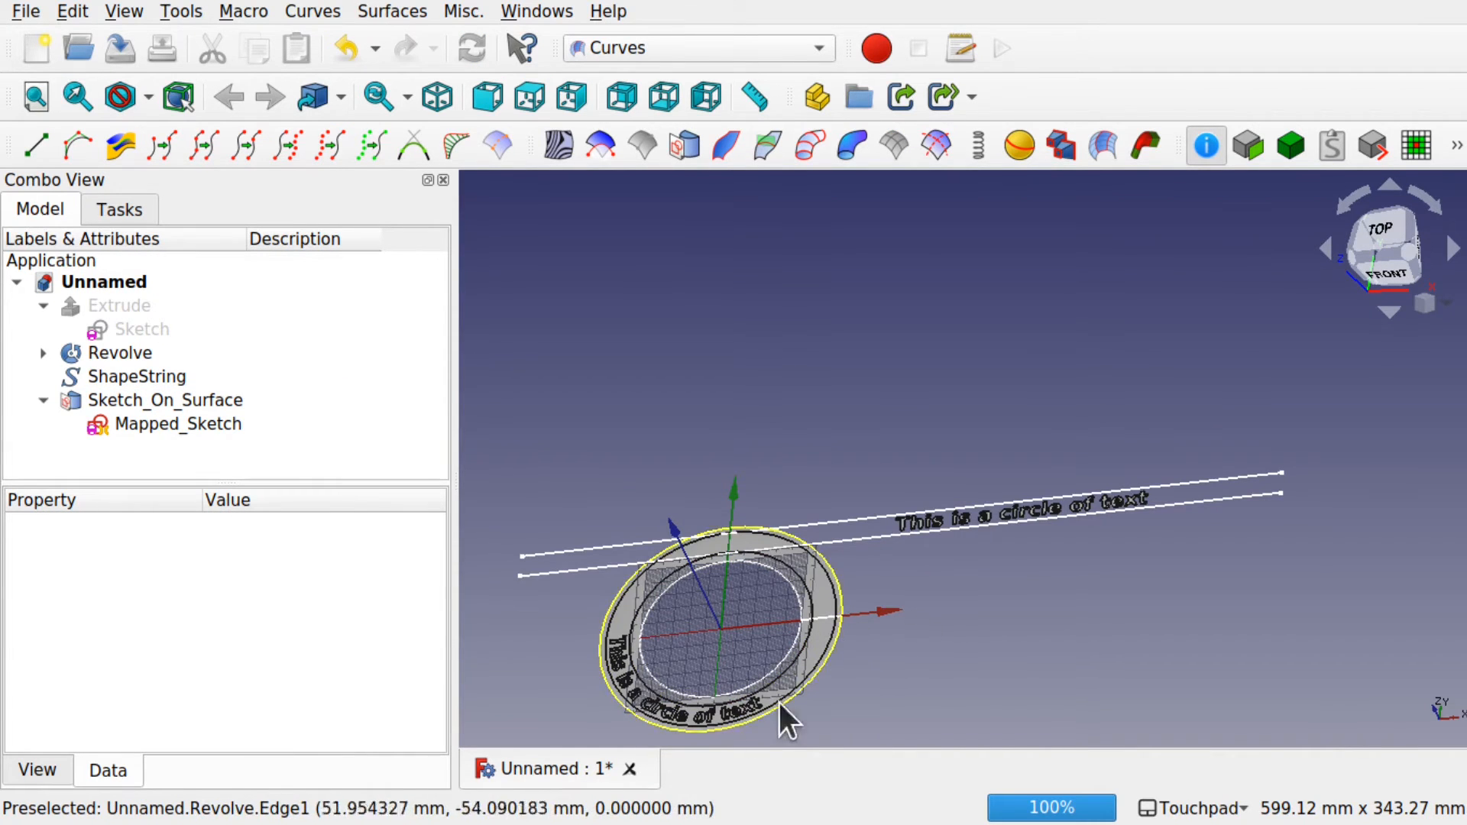
scroll(663, 722, "up", 3)
scroll(664, 723, "down", 1)
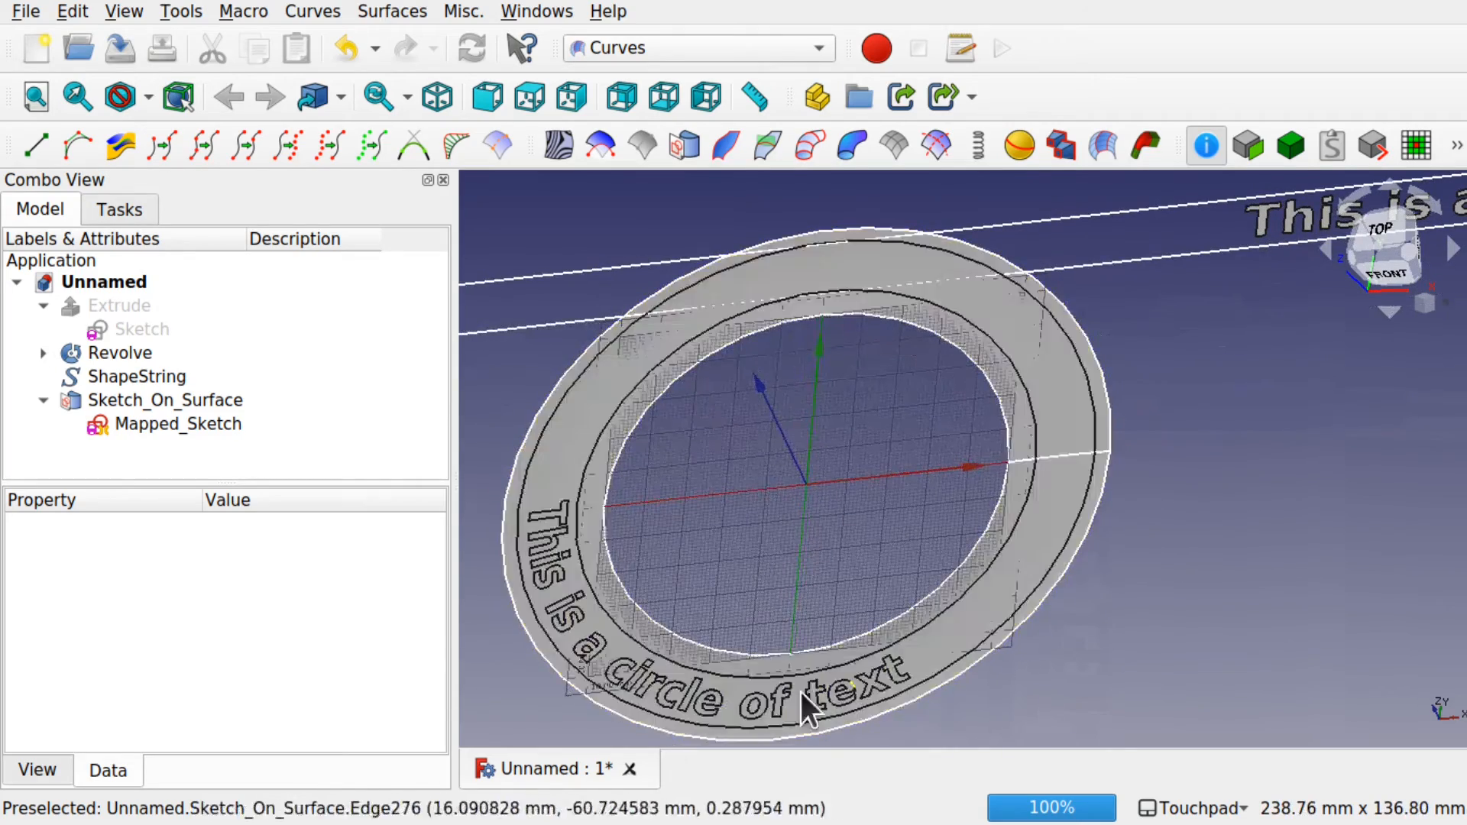
scroll(1197, 641, "down", 3)
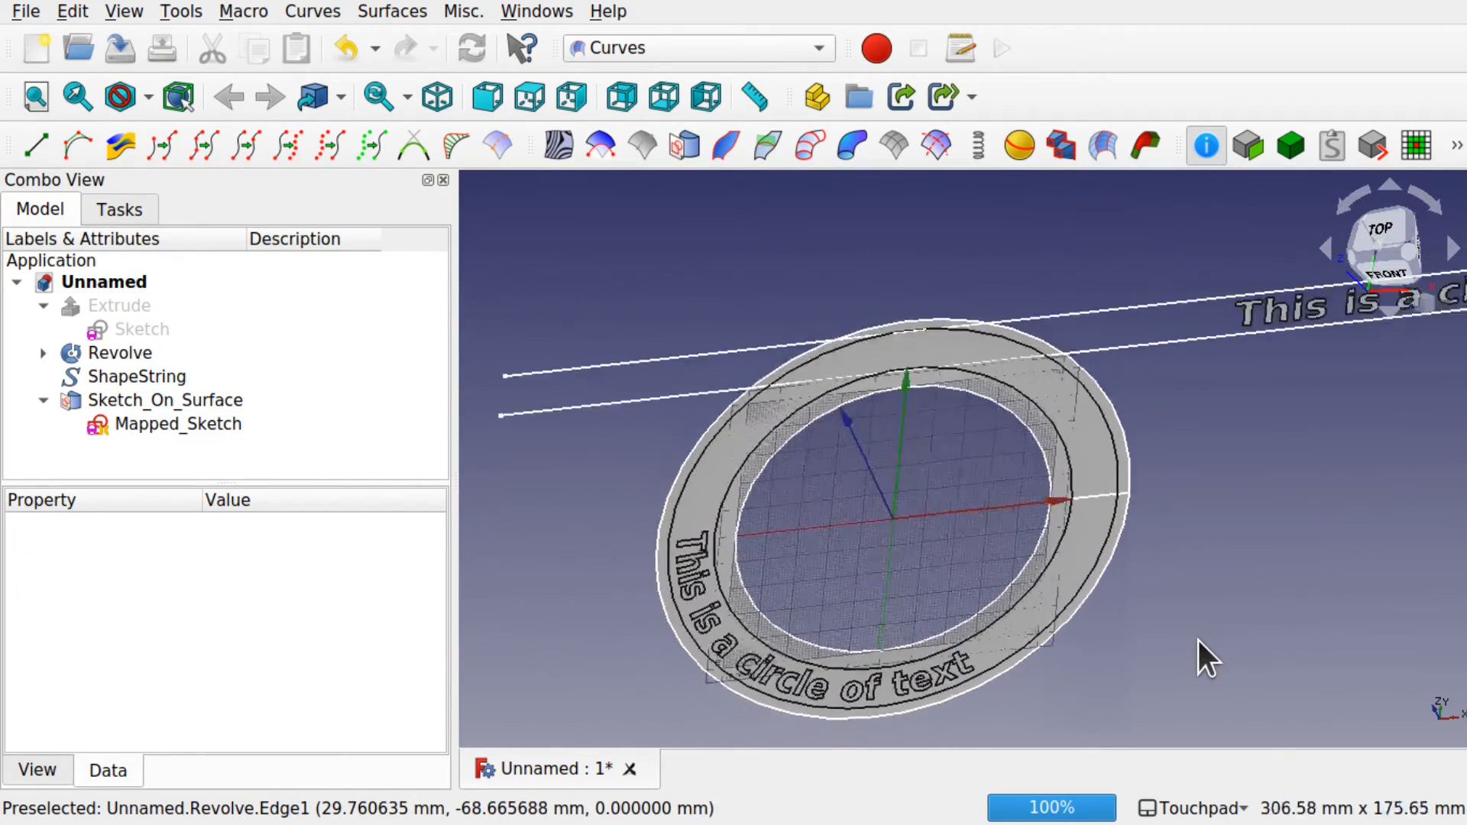
Change the ShapeString text to "This is a circle of text around a ring"
left_click(157, 376)
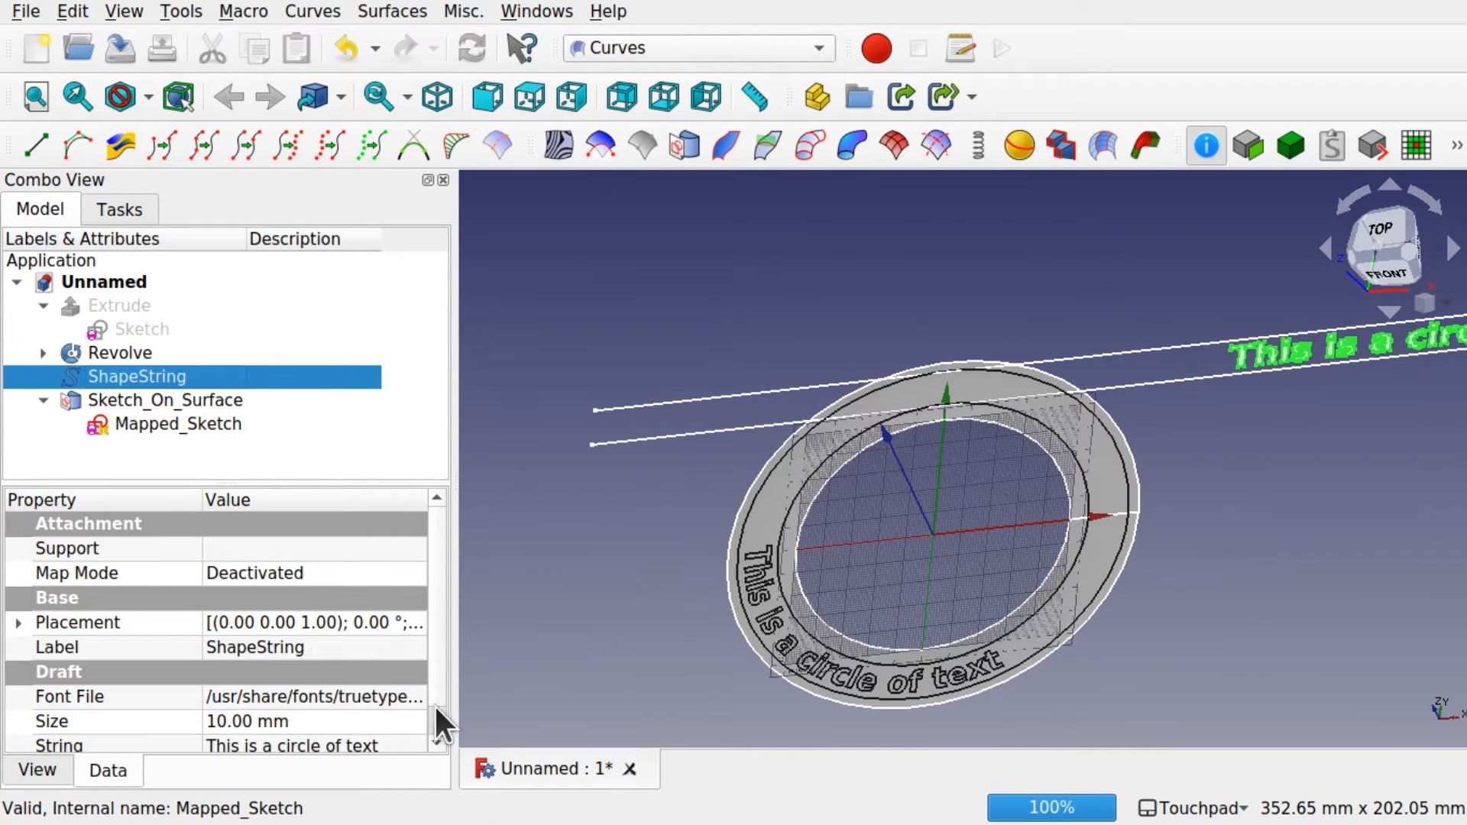
scroll(436, 722, "down", 1)
left_click(398, 714)
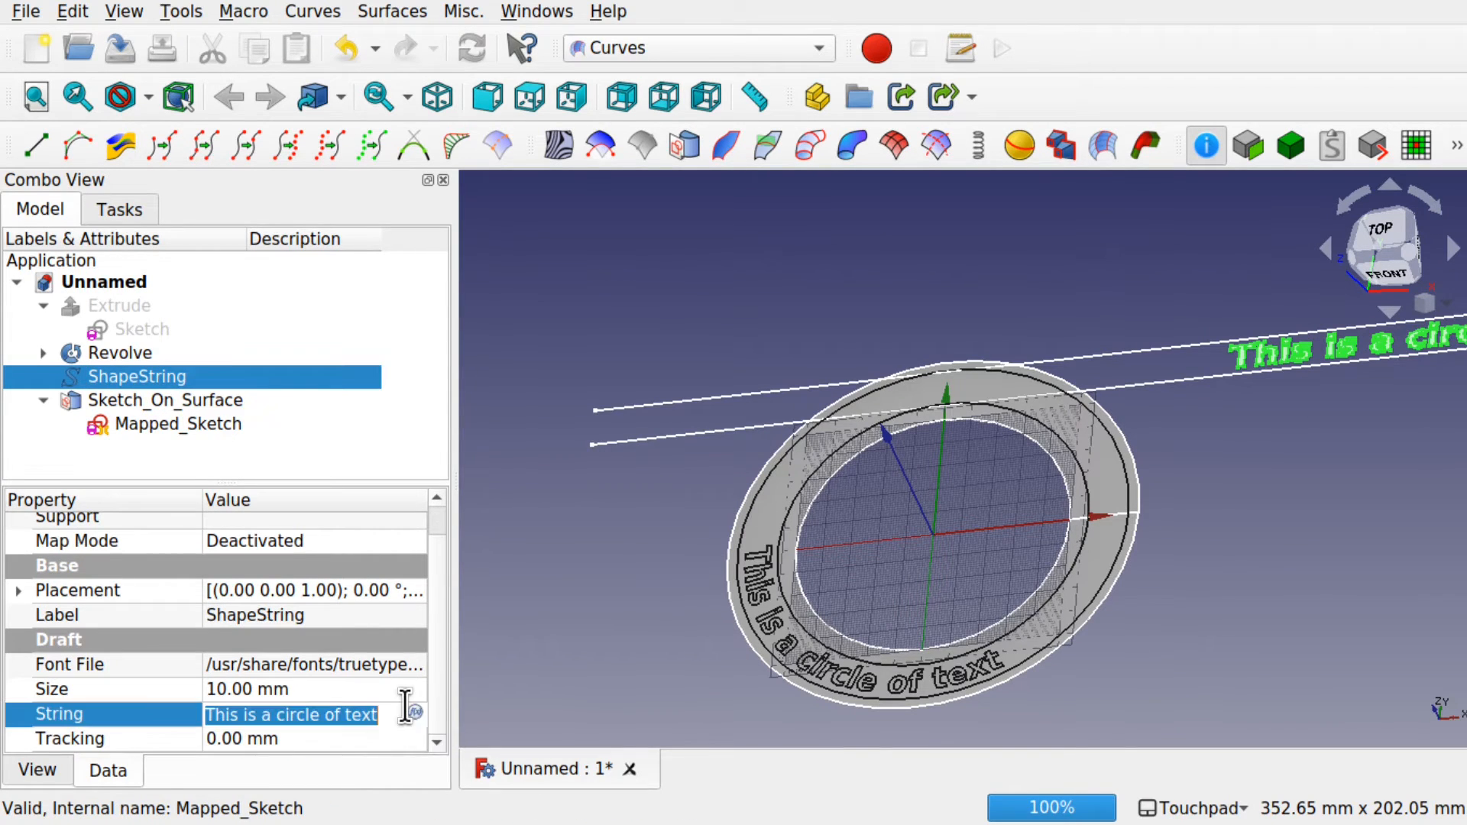
left_click(395, 714)
type("a")
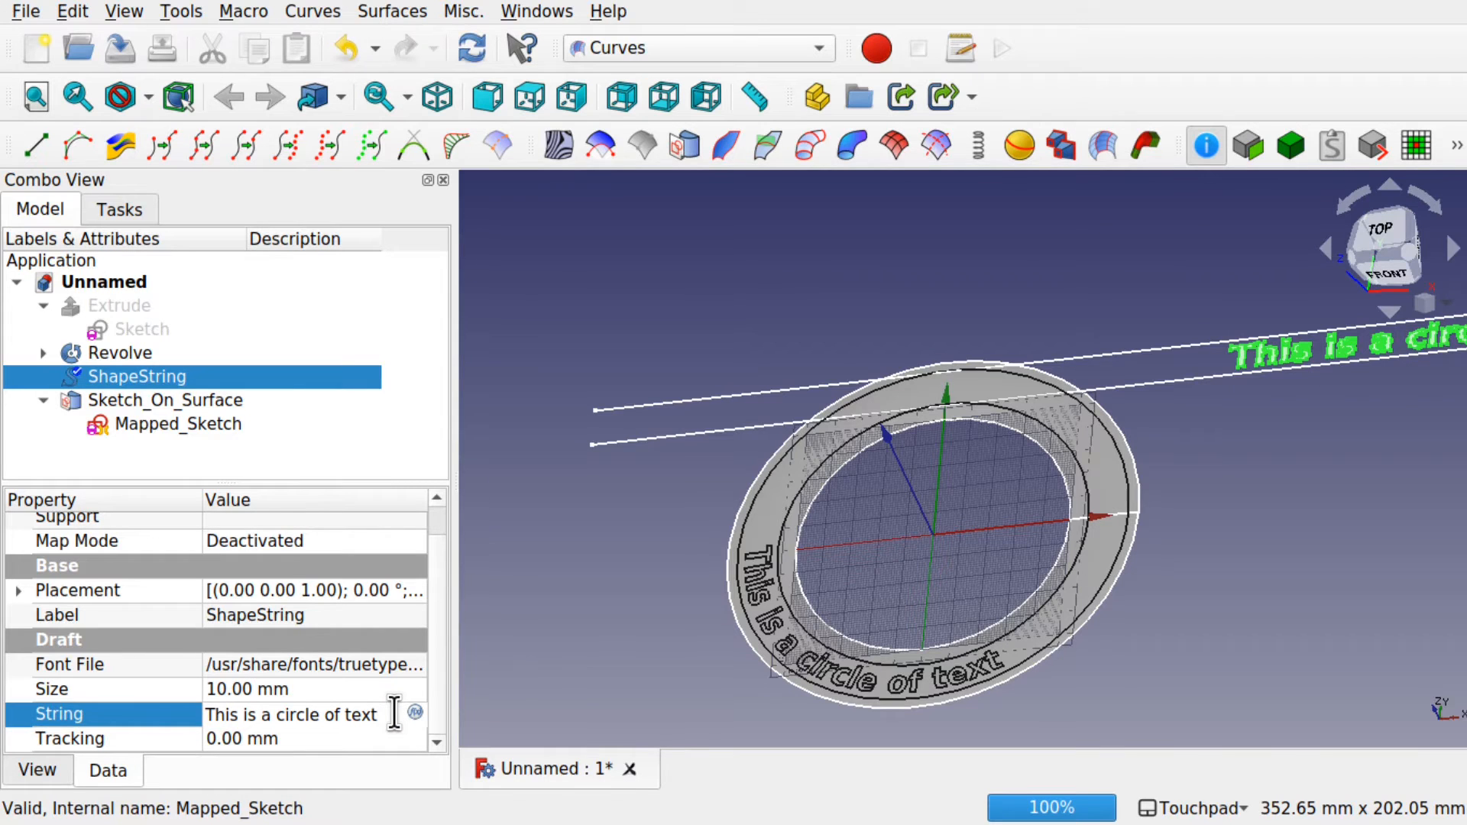
type("round a ci")
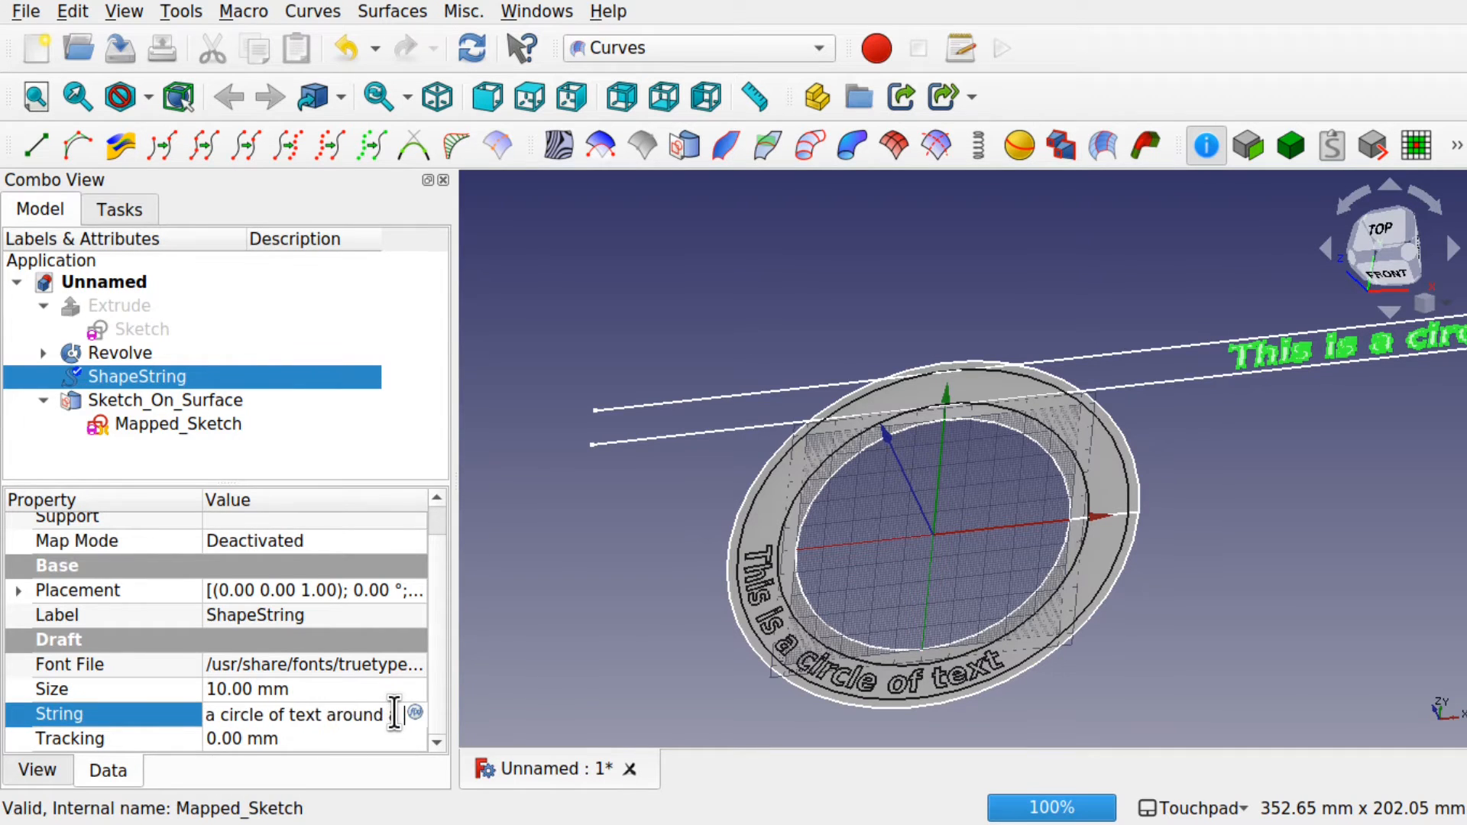
type("ng")
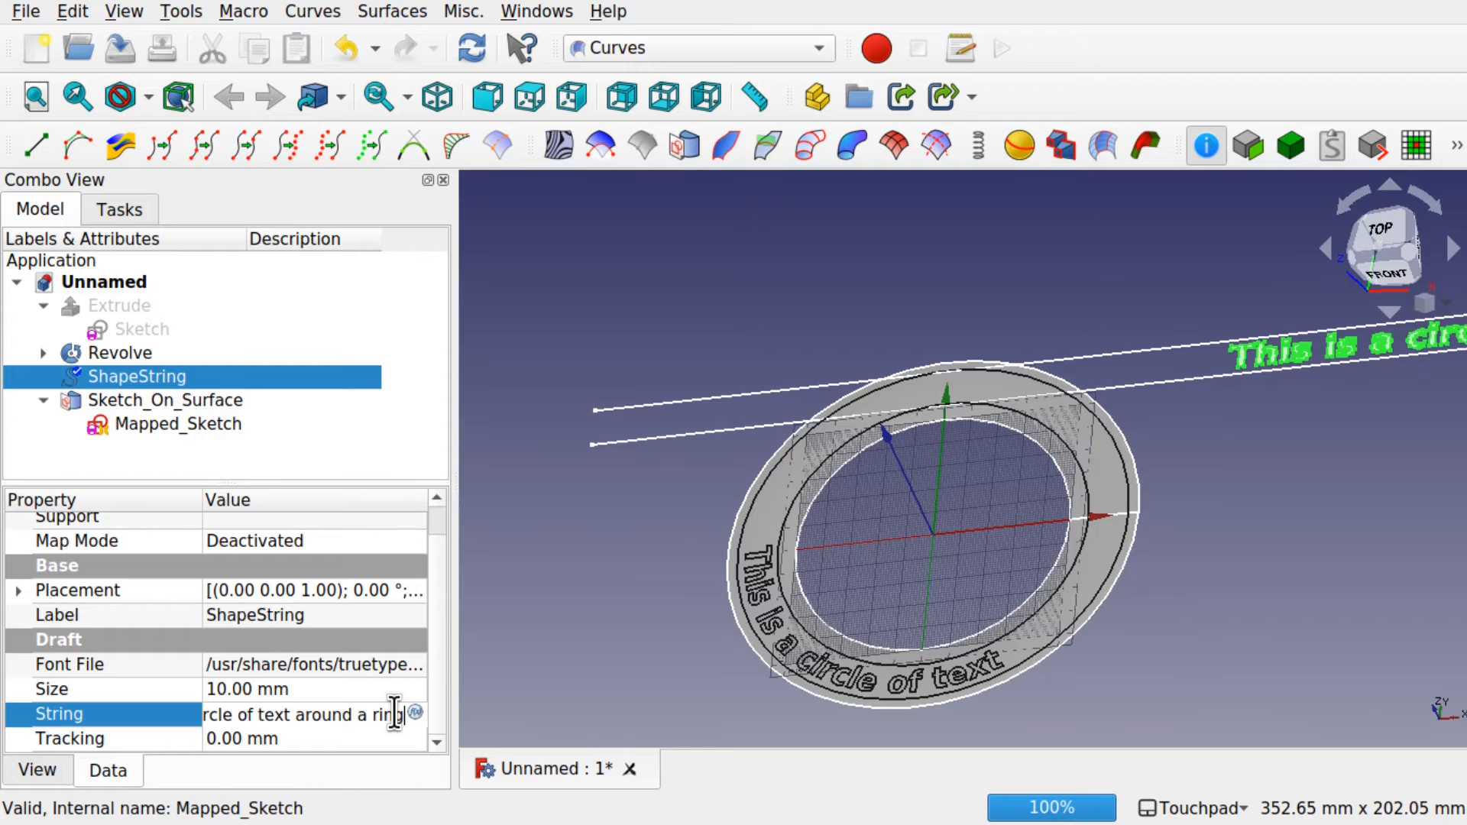
left_click(620, 669)
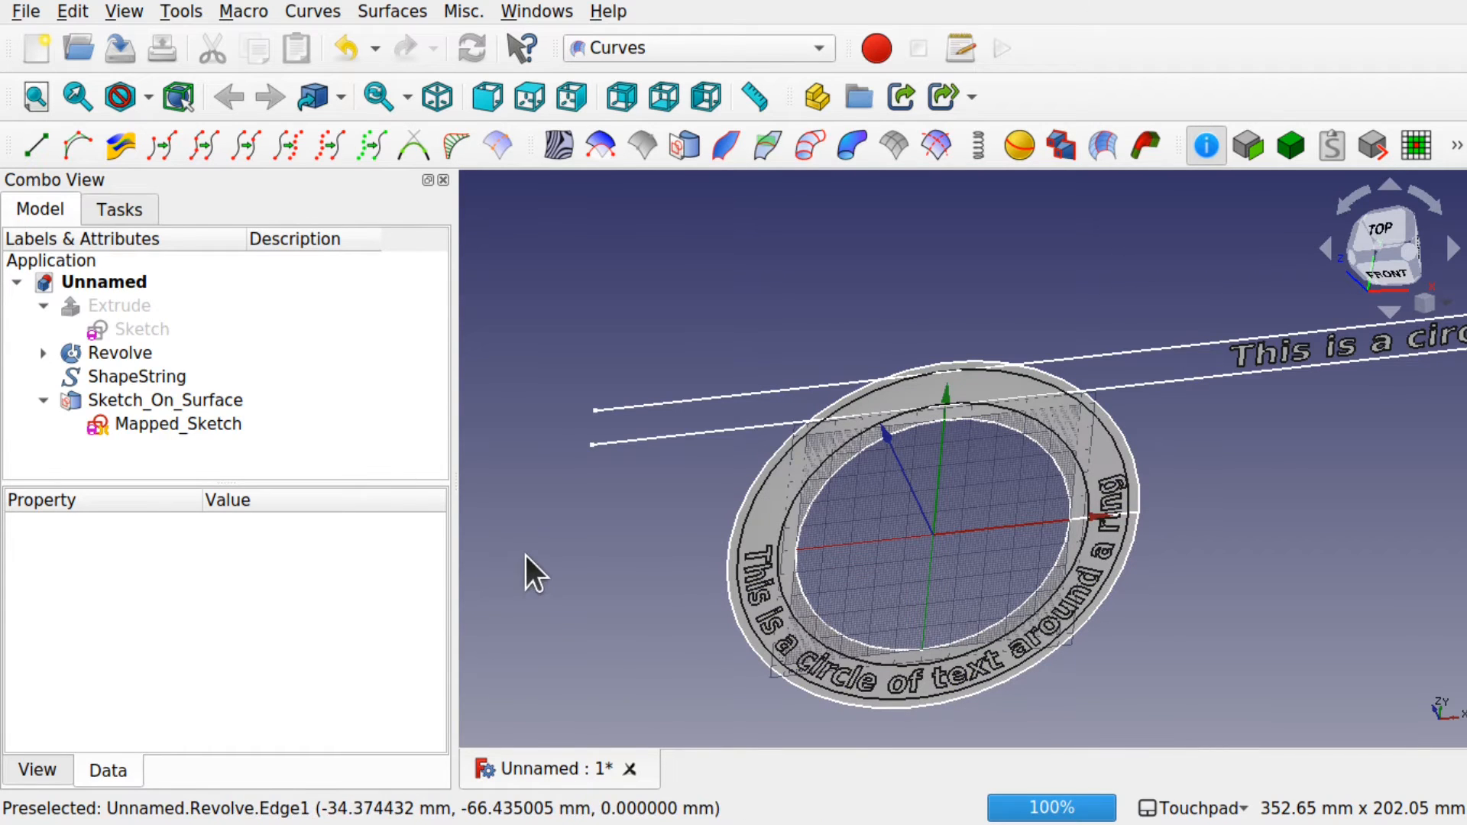
Set Sketch_On_Surface's Thickness to 2.00 and Fill Faces to true, and inspect the filled faces around the text
left_click(123, 398)
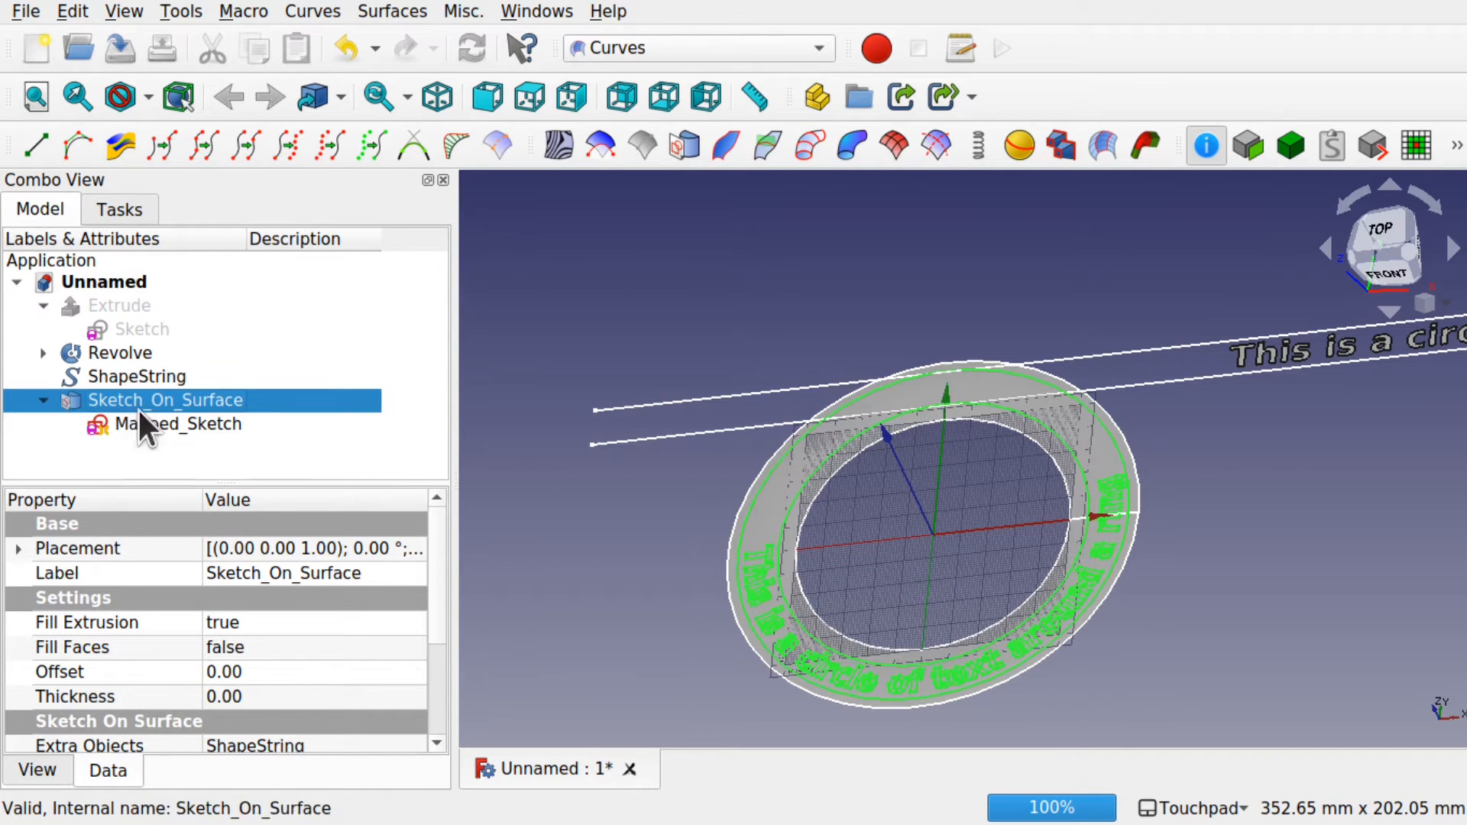
left_click_drag(440, 602, 451, 647)
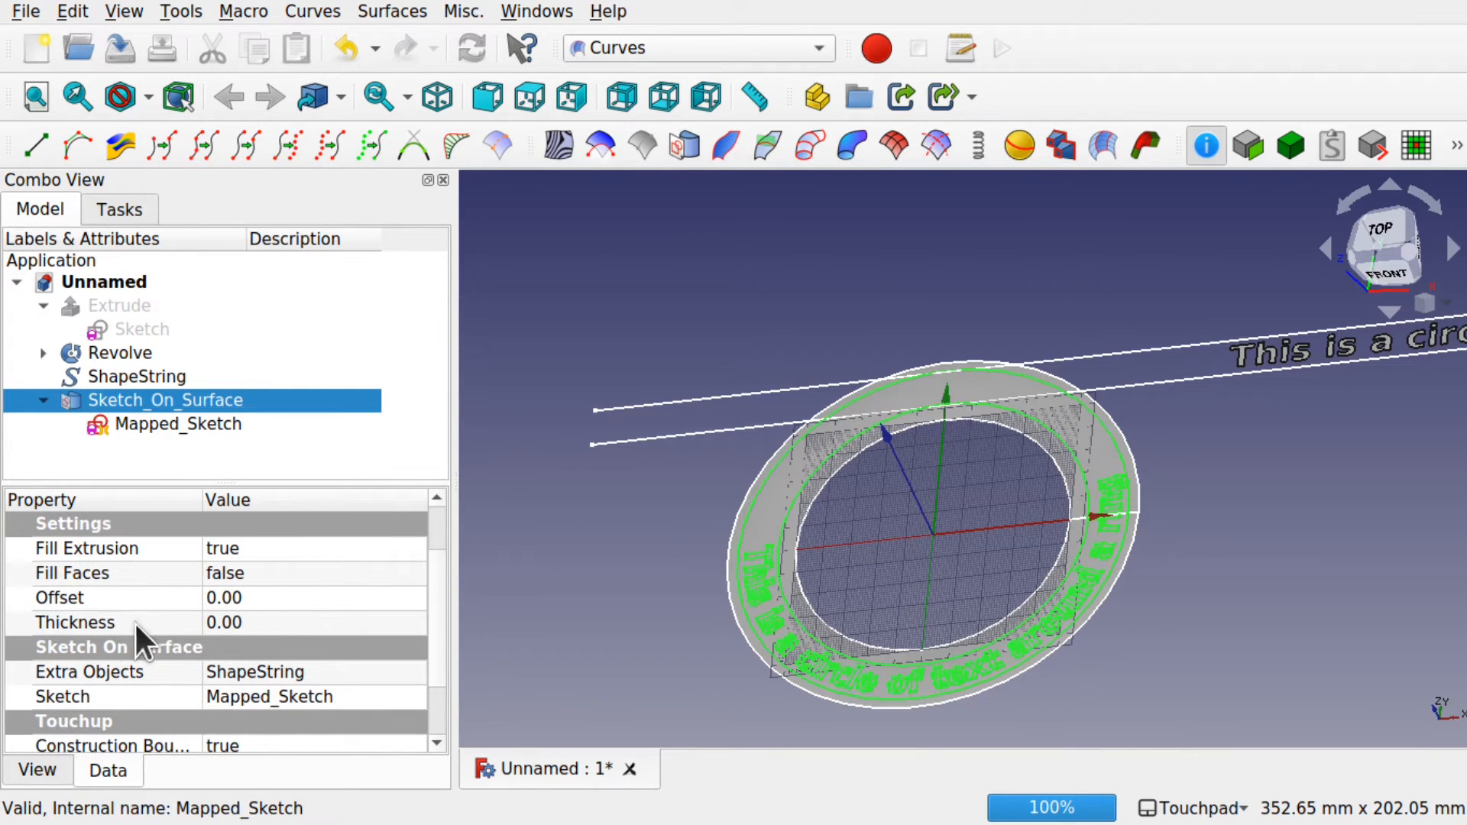
left_click(262, 623)
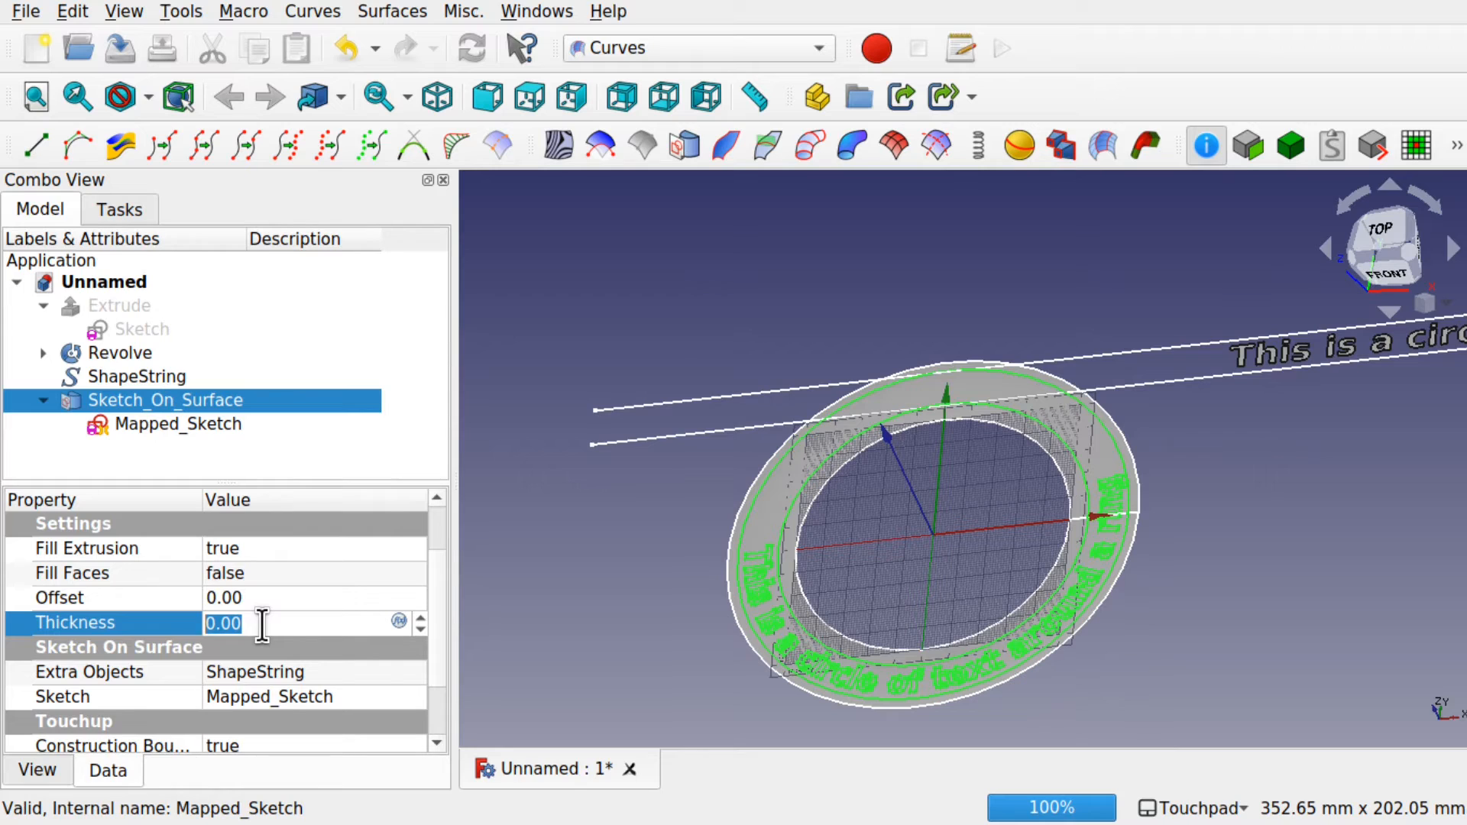
left_click(277, 572)
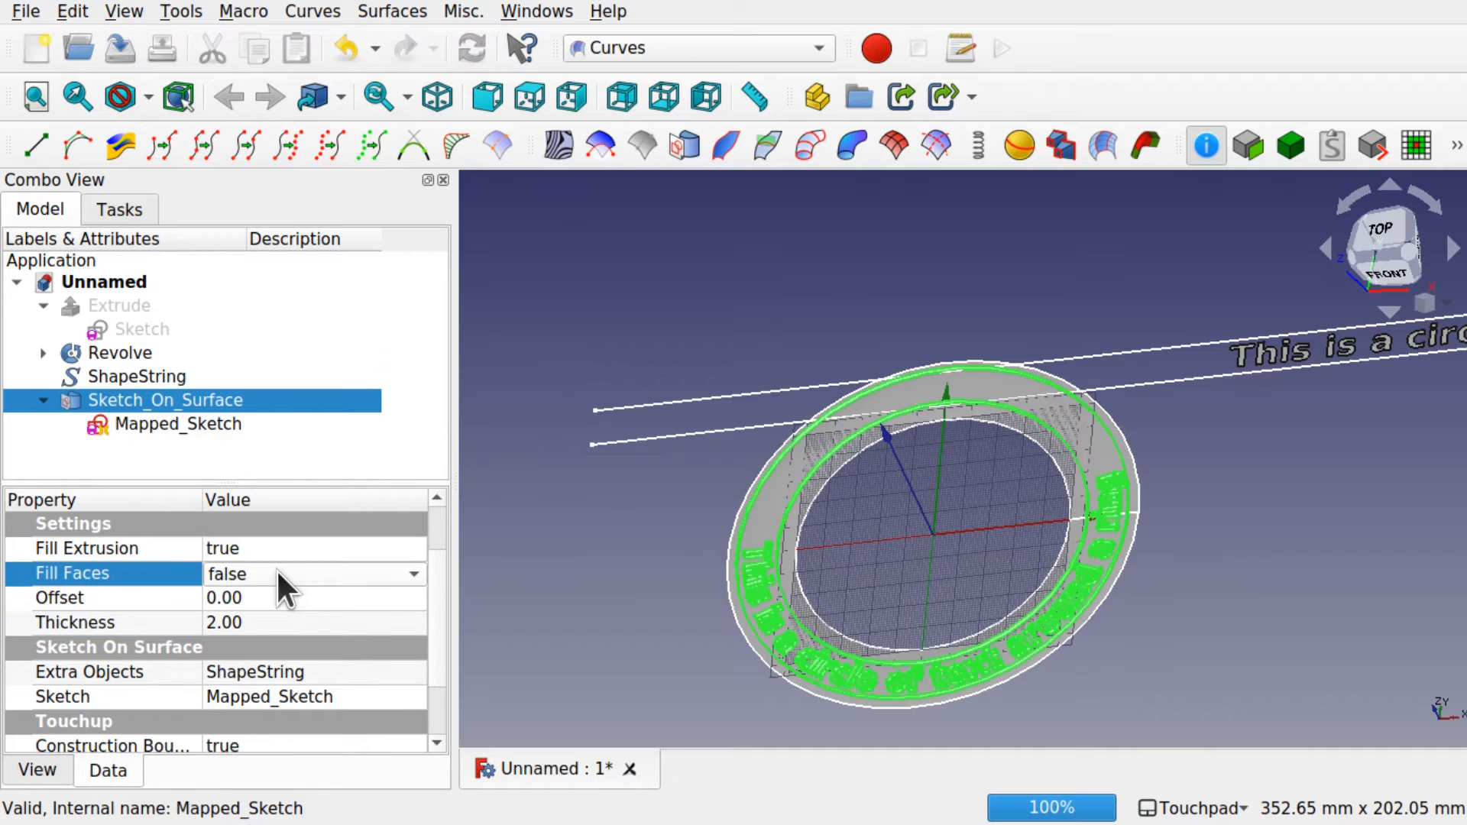
left_click(277, 573)
left_click(278, 594)
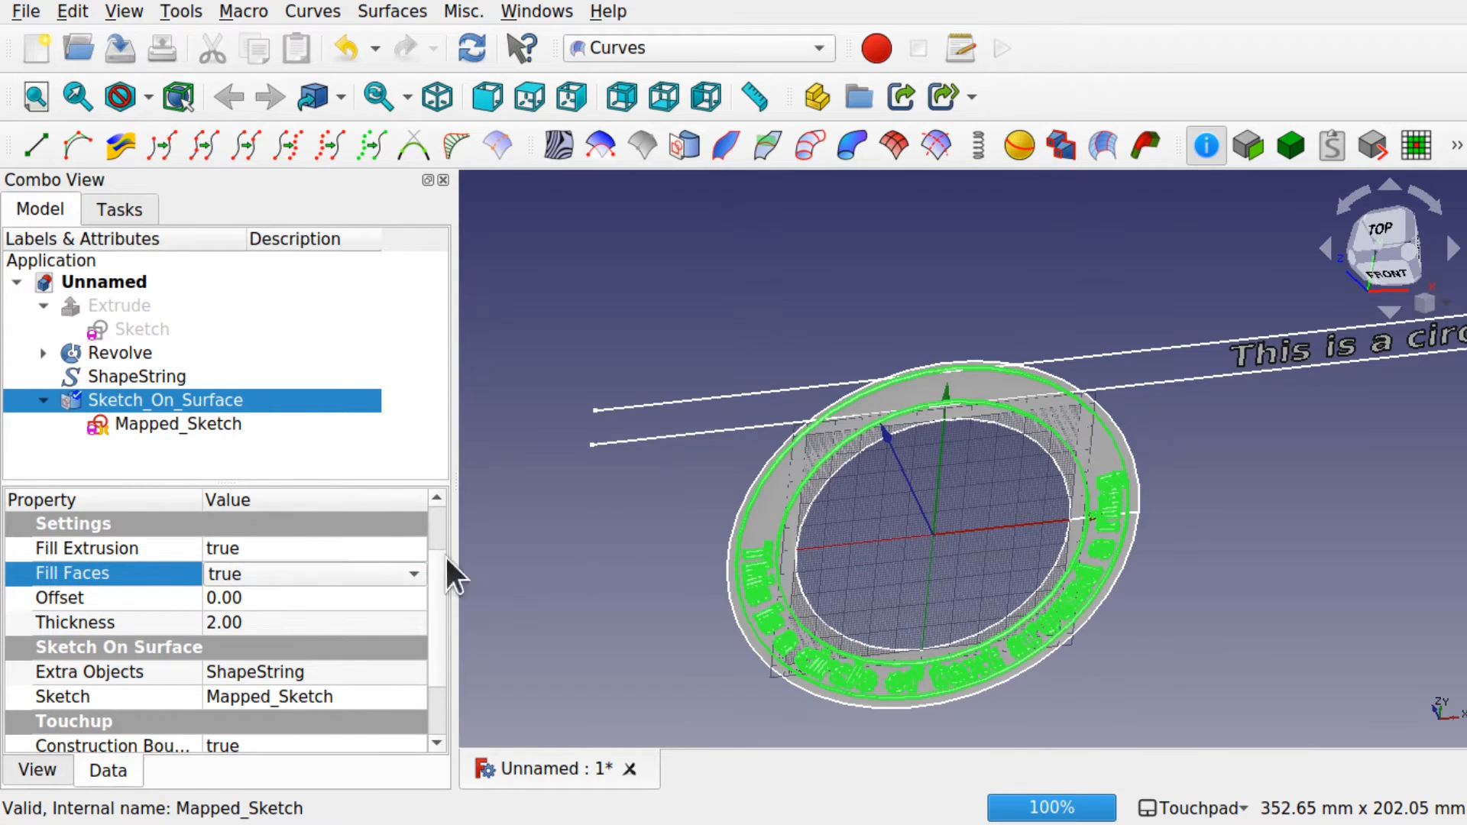
left_click(651, 595)
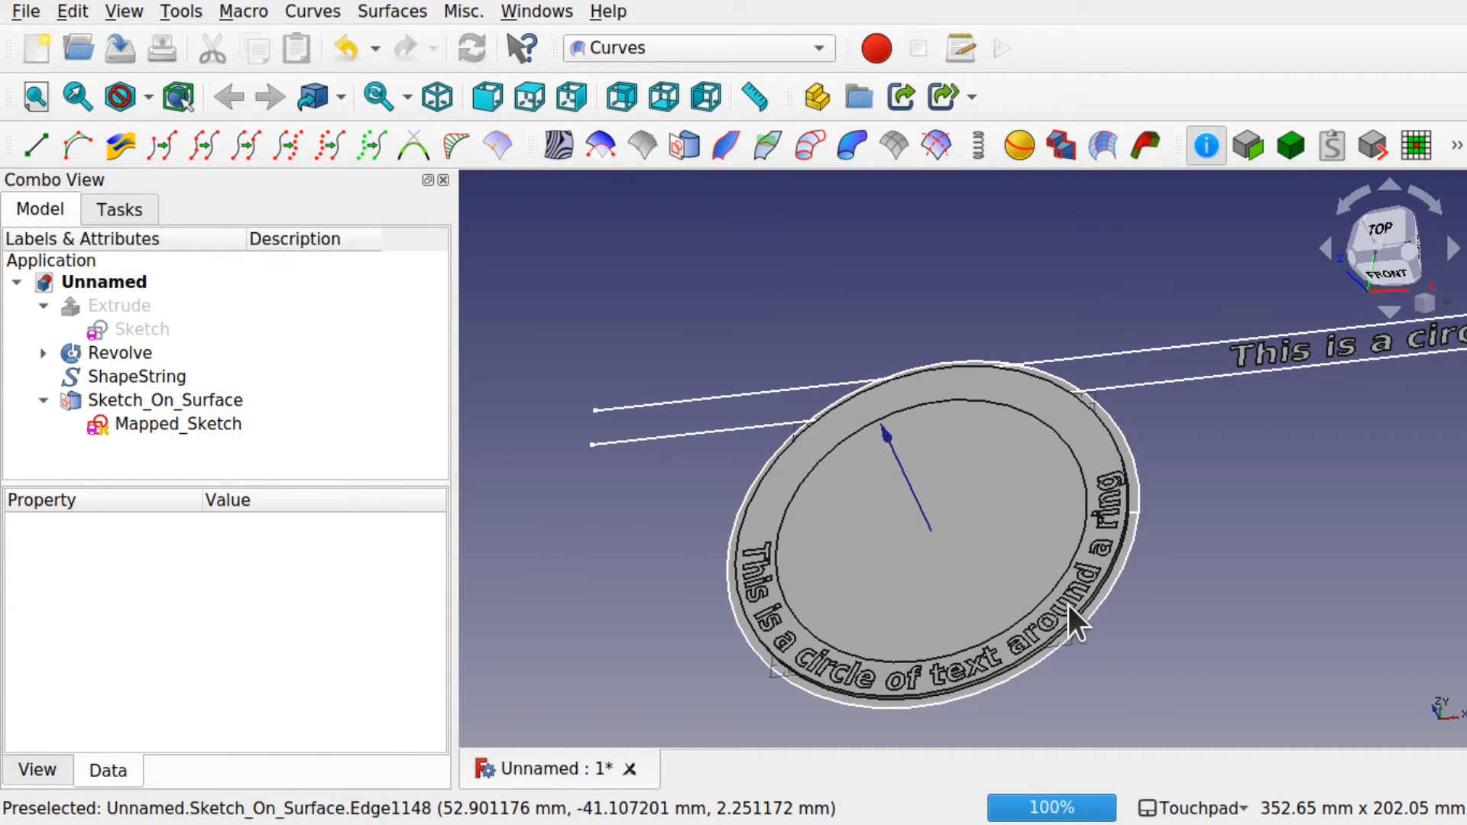
scroll(1068, 605, "up", 3)
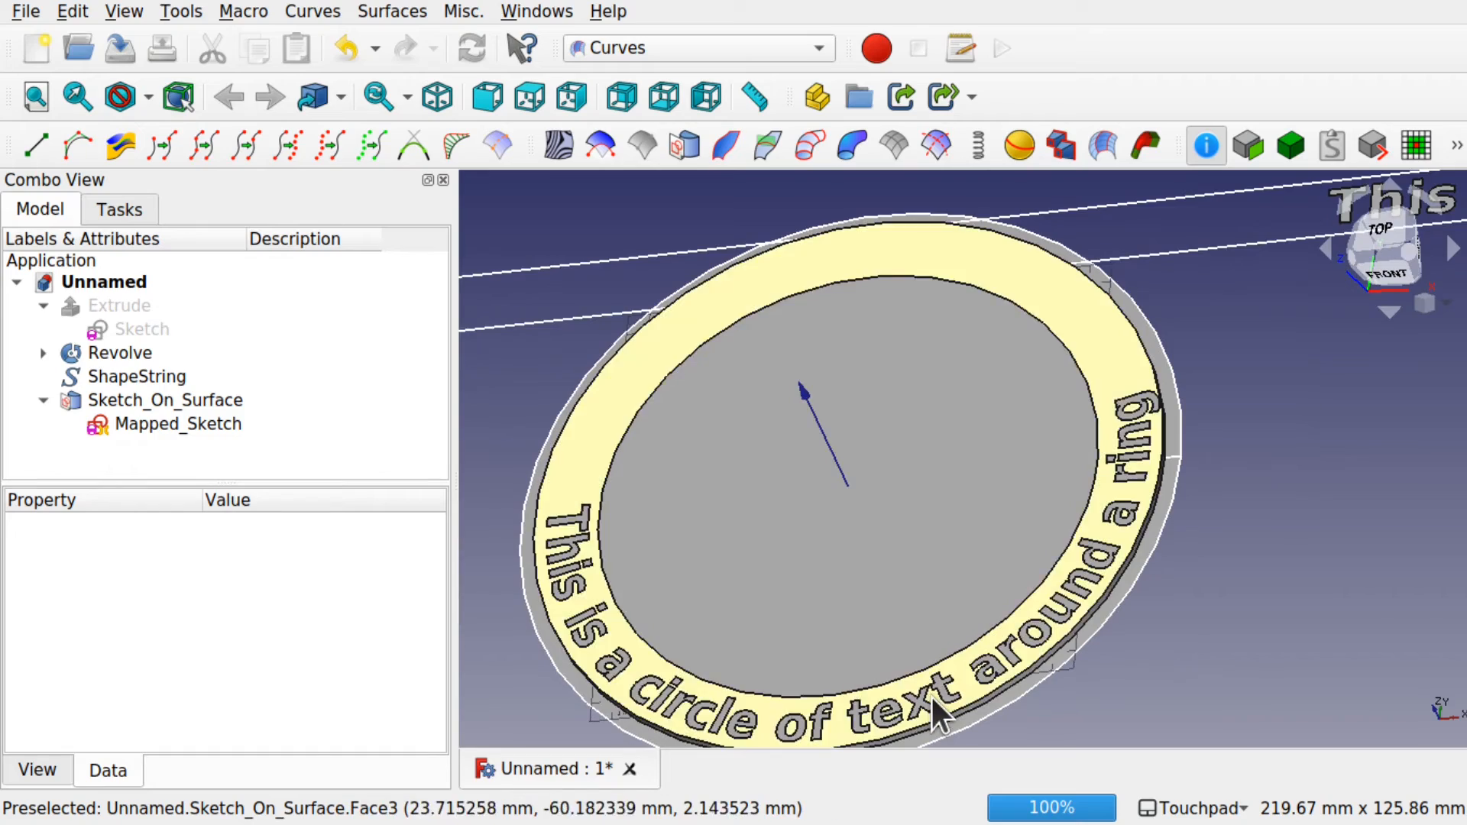
left_click(902, 597)
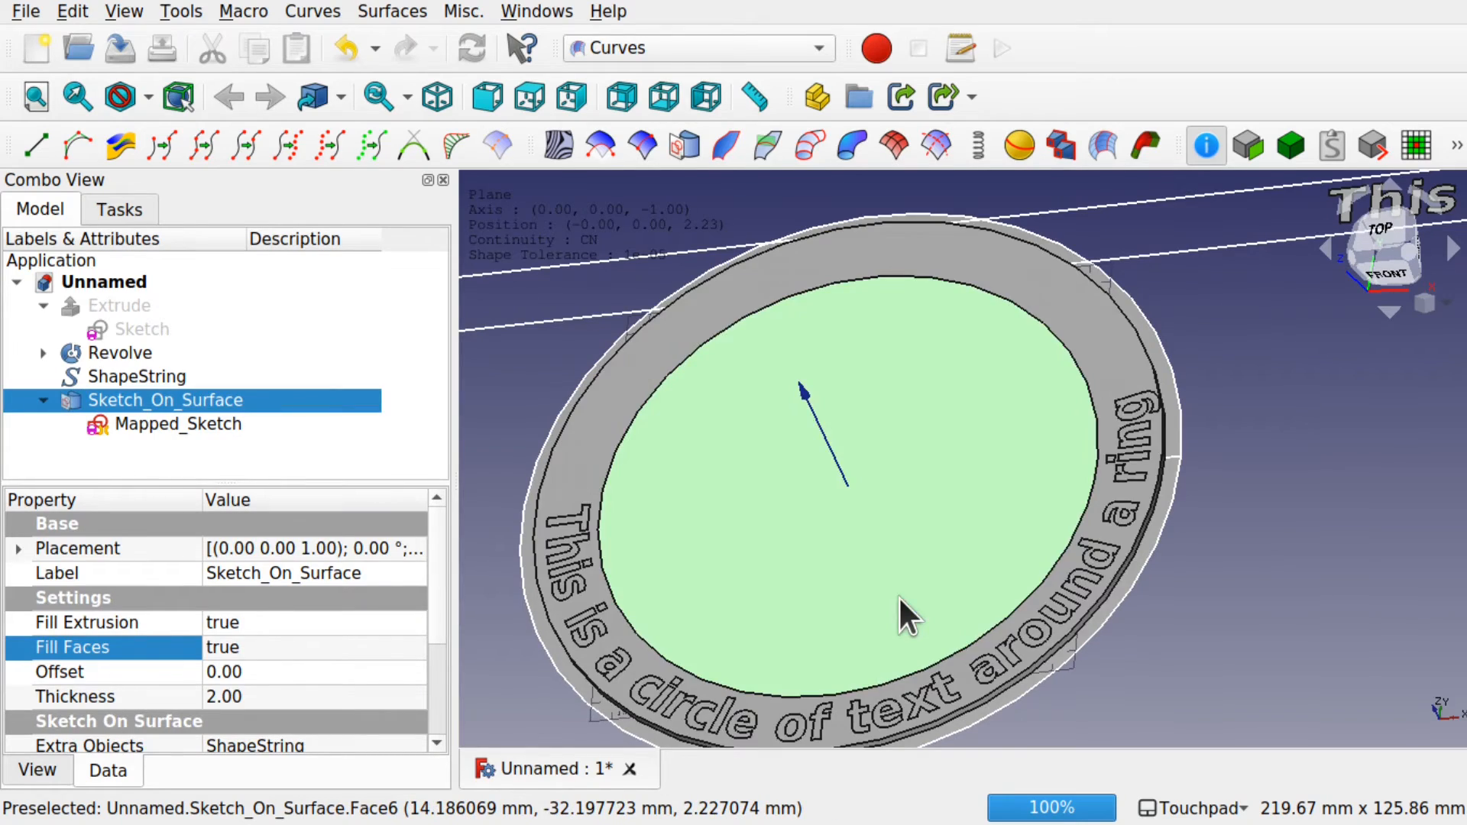
left_click_drag(936, 602, 1072, 444, "alt")
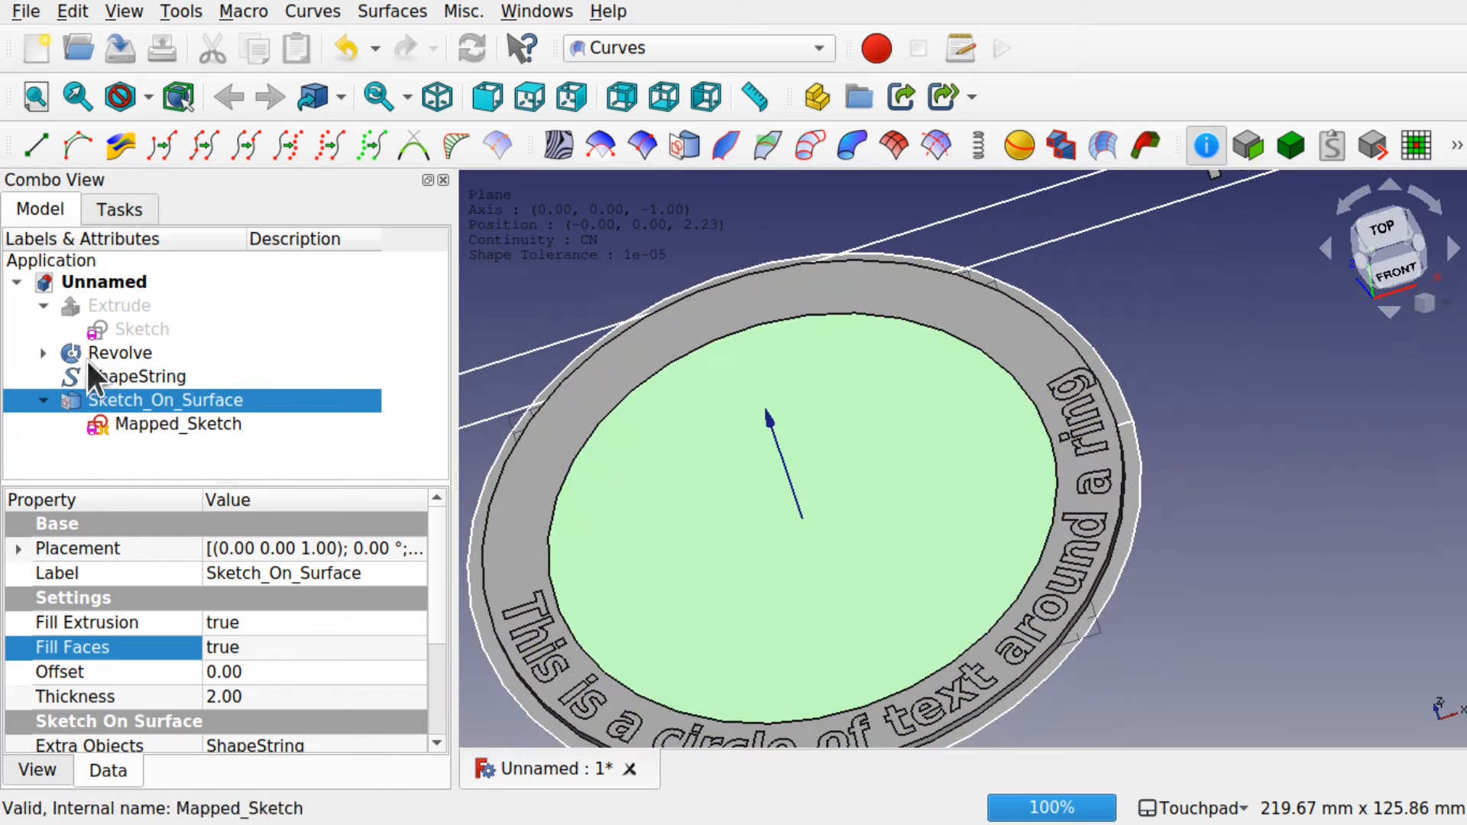
Reopen Mapped_Sketch and delete the two long horizontal sketch lines inside the construction rectangle
double_click(129, 422)
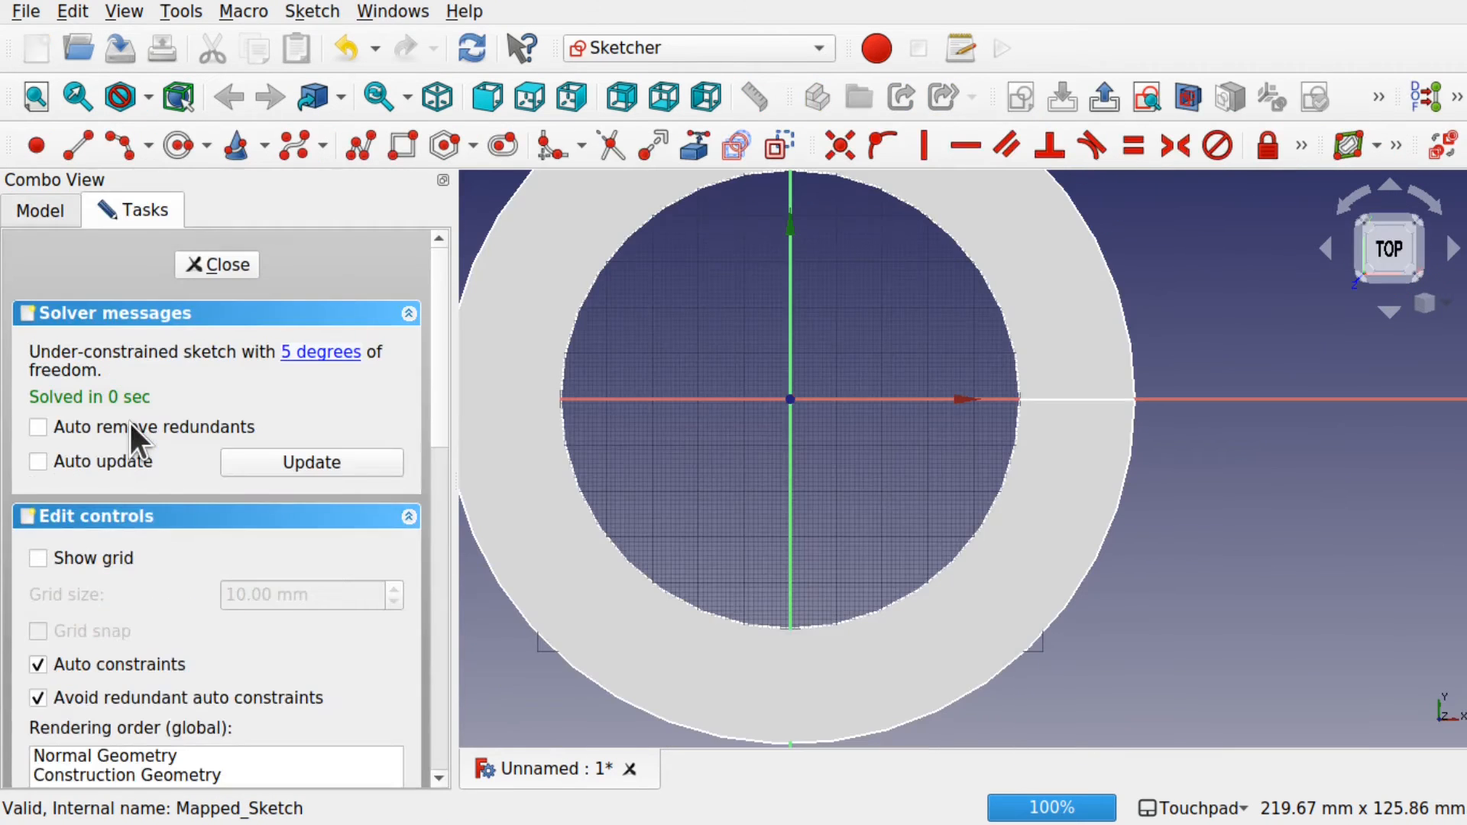
scroll(973, 351, "down", 3)
mouse_move(969, 367)
left_mouse_down("shift")
mouse_move(860, 429)
mouse_move(819, 482)
left_mouse_up("shift")
left_click(848, 443)
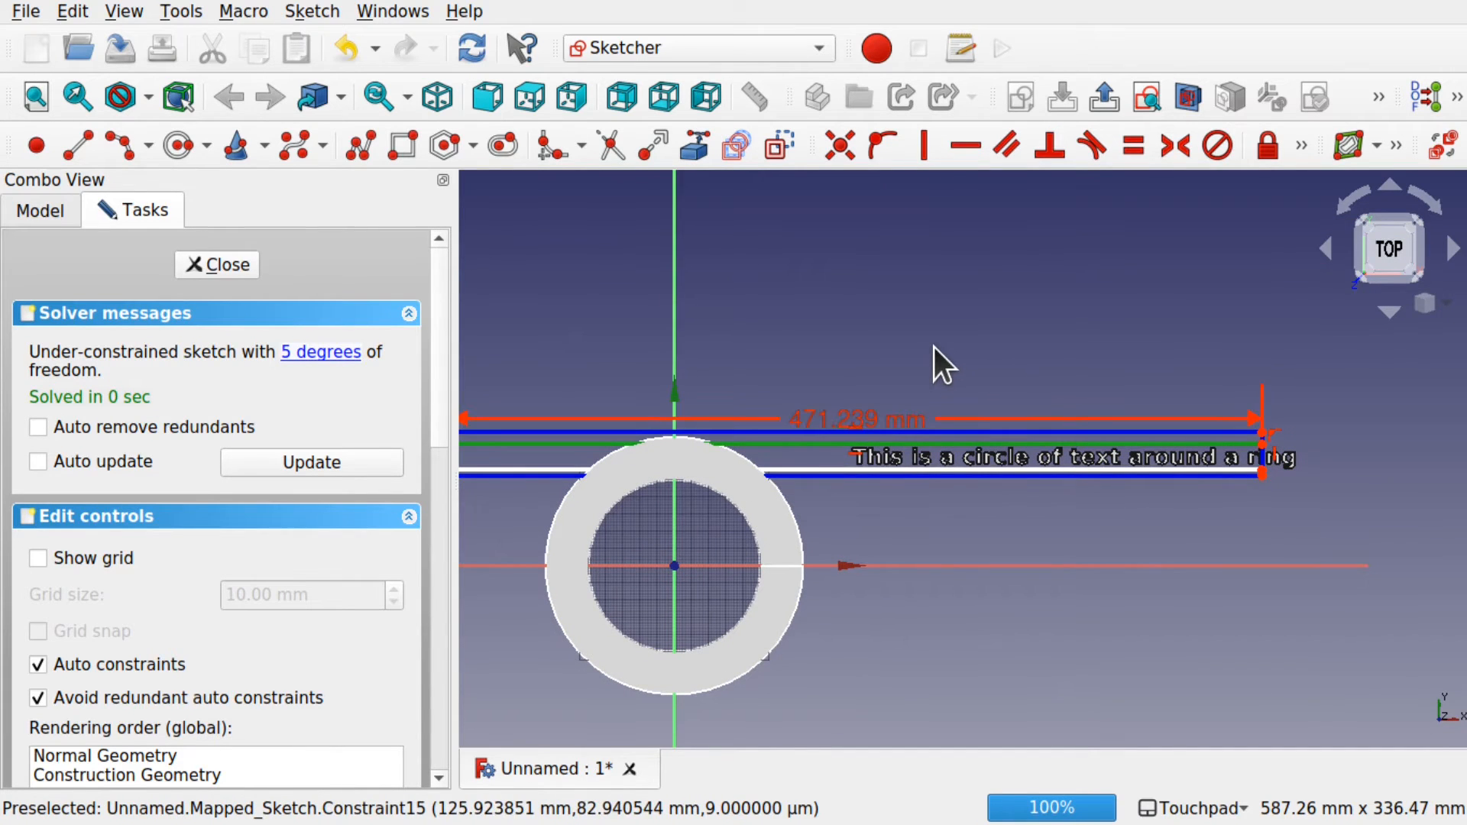
key("Delete")
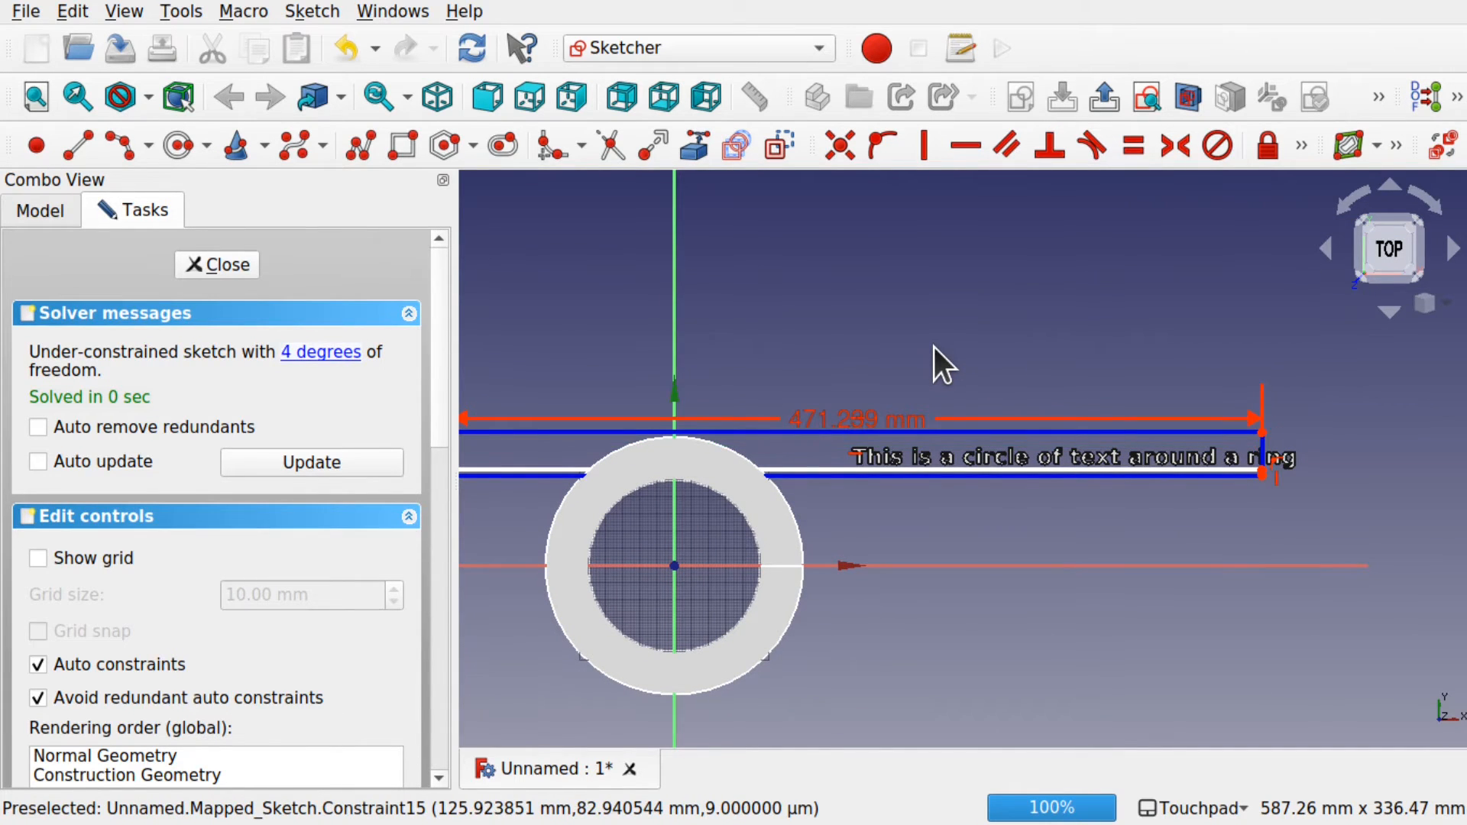
left_click(835, 470)
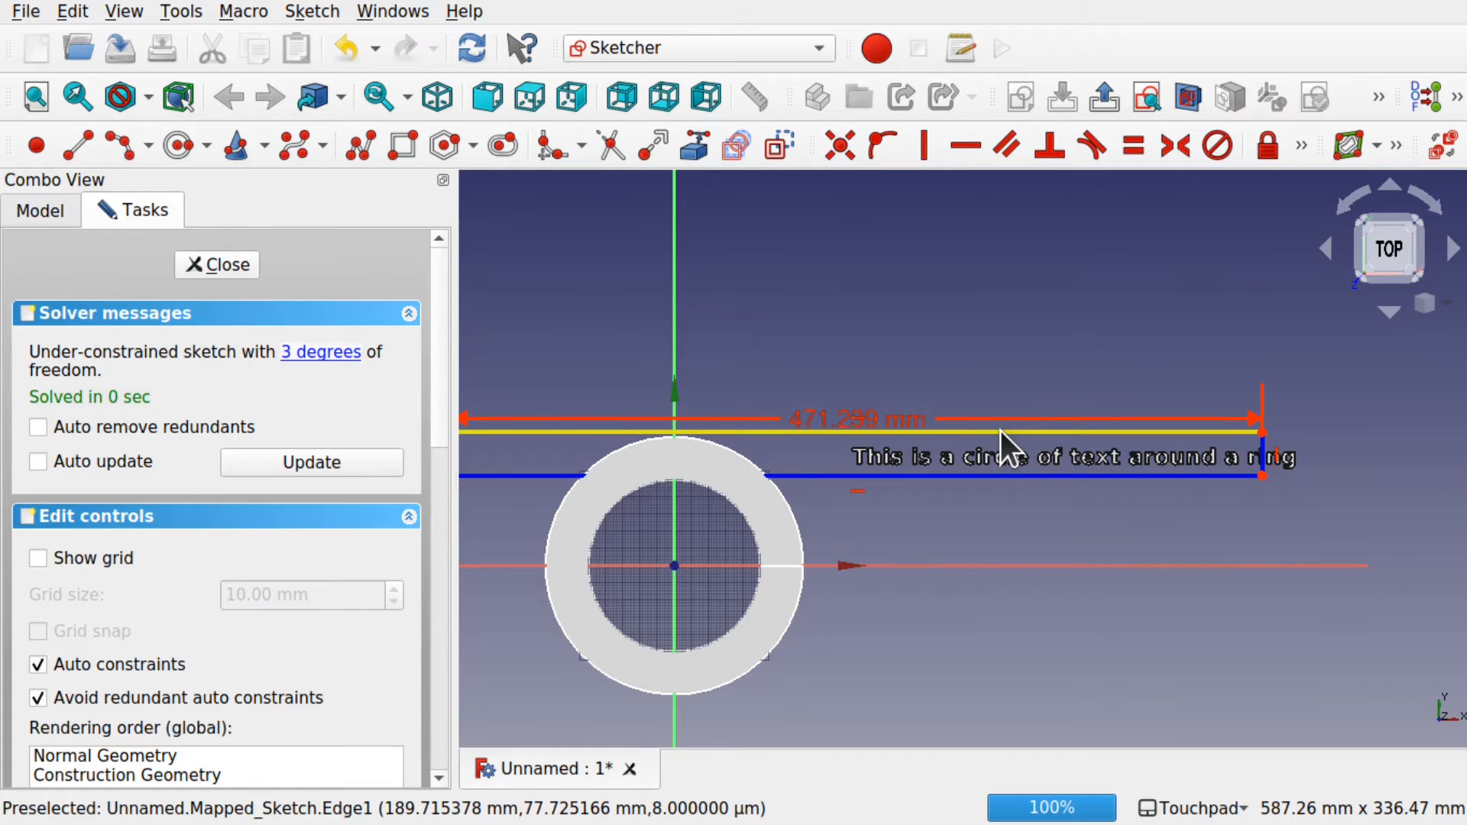
Shift the construction rectangle along X until it encloses the whole text string, and close the sketch
mouse_move(1001, 430)
left_mouse_down()
mouse_move(1029, 427)
mouse_move(990, 432)
left_mouse_up()
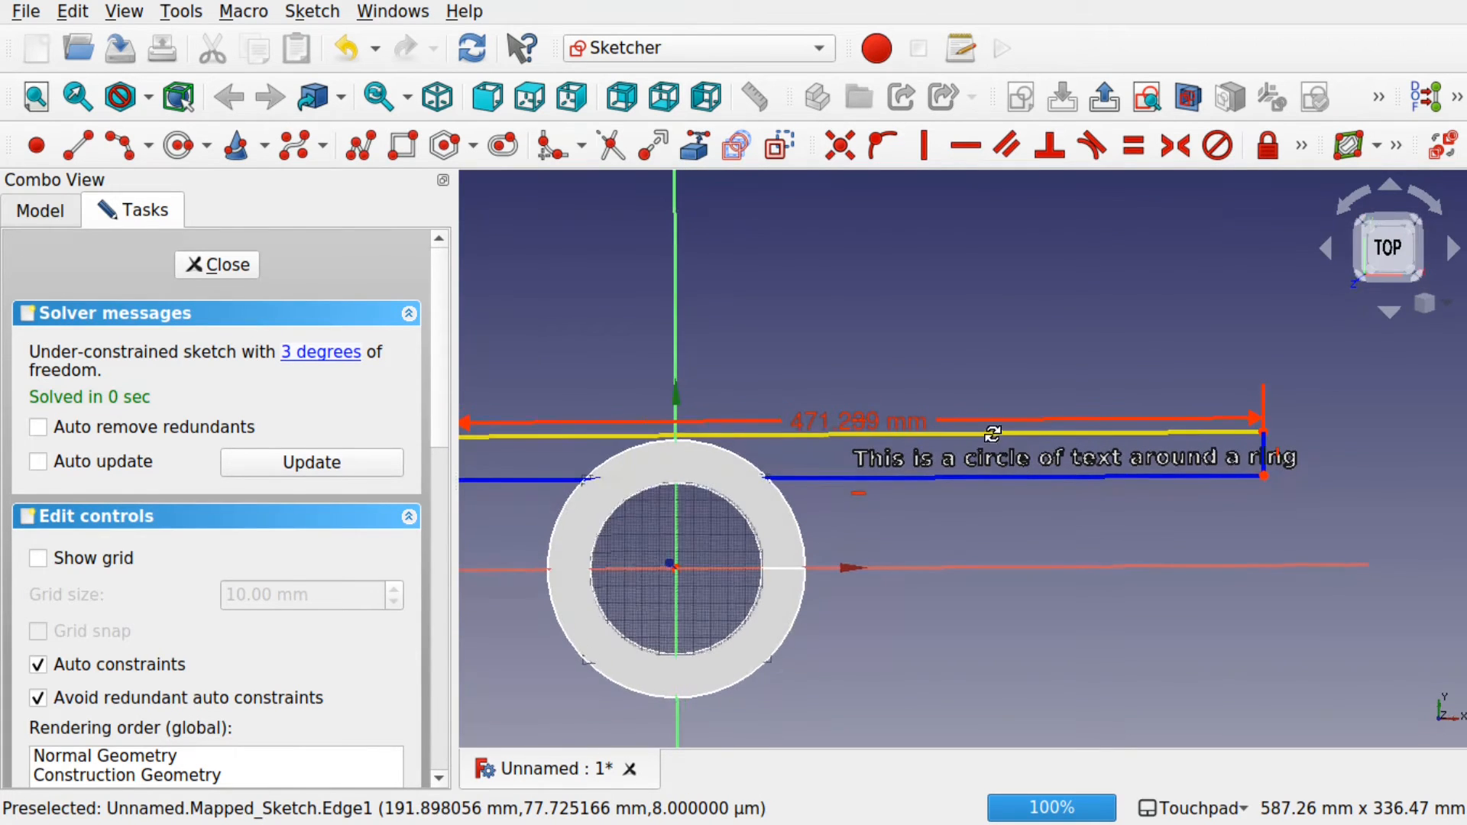
left_click_drag(1266, 451, 1313, 458)
left_click(249, 270)
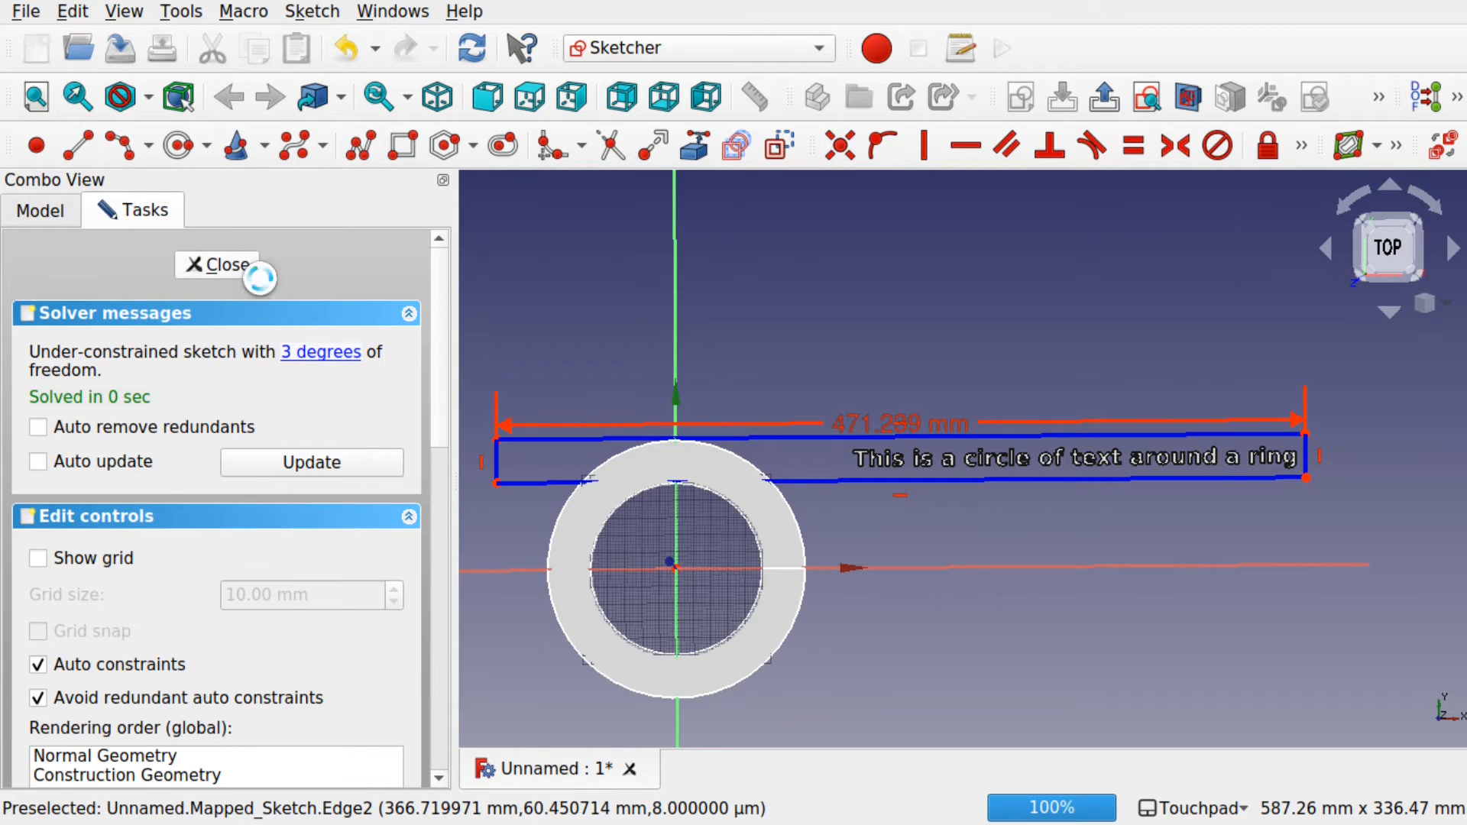
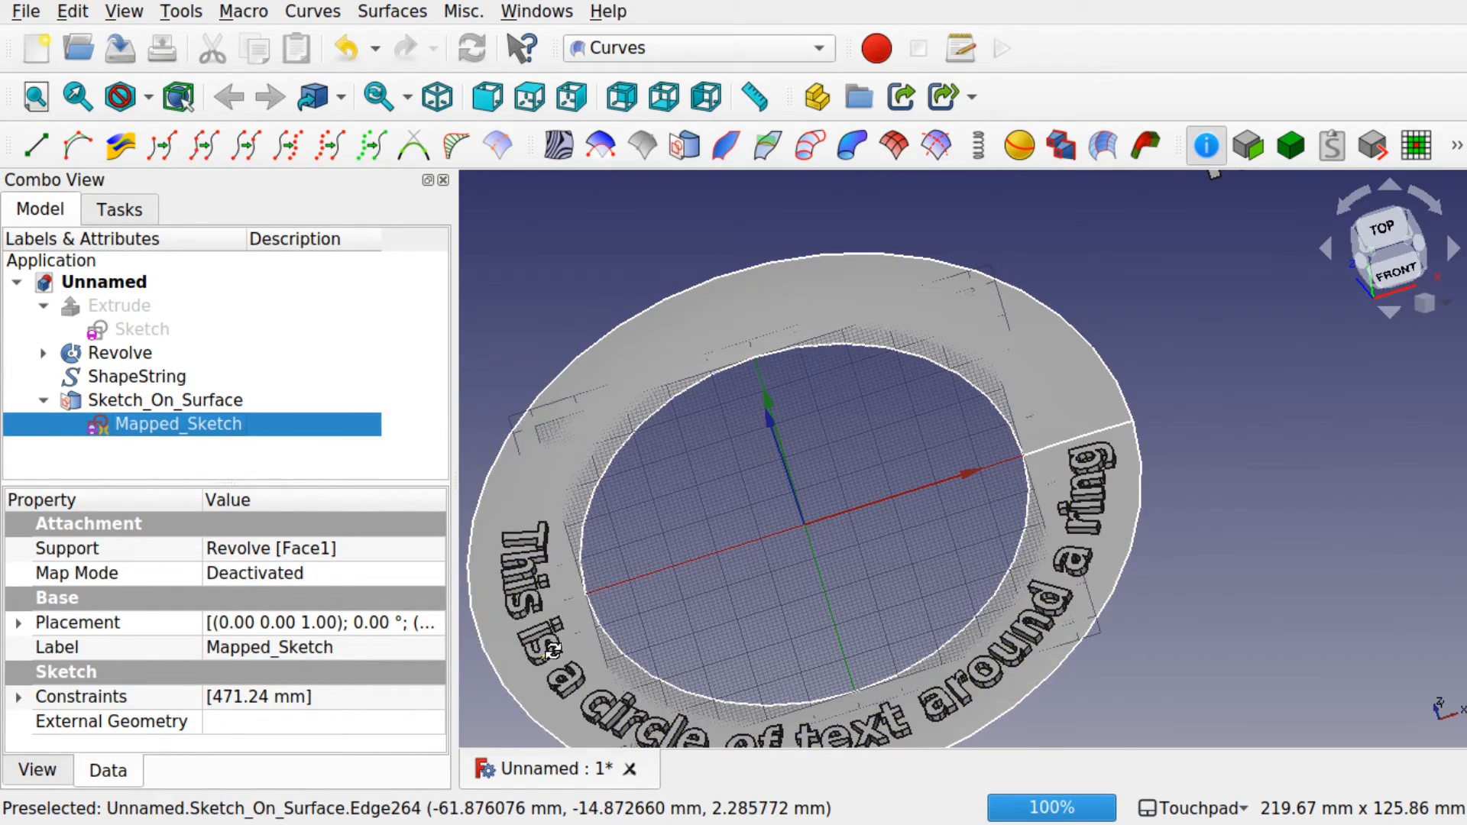
Examine the raised letters on the domed ring from several angles
left_click_drag(550, 652, 692, 569, "alt")
scroll(576, 666, "up", 4)
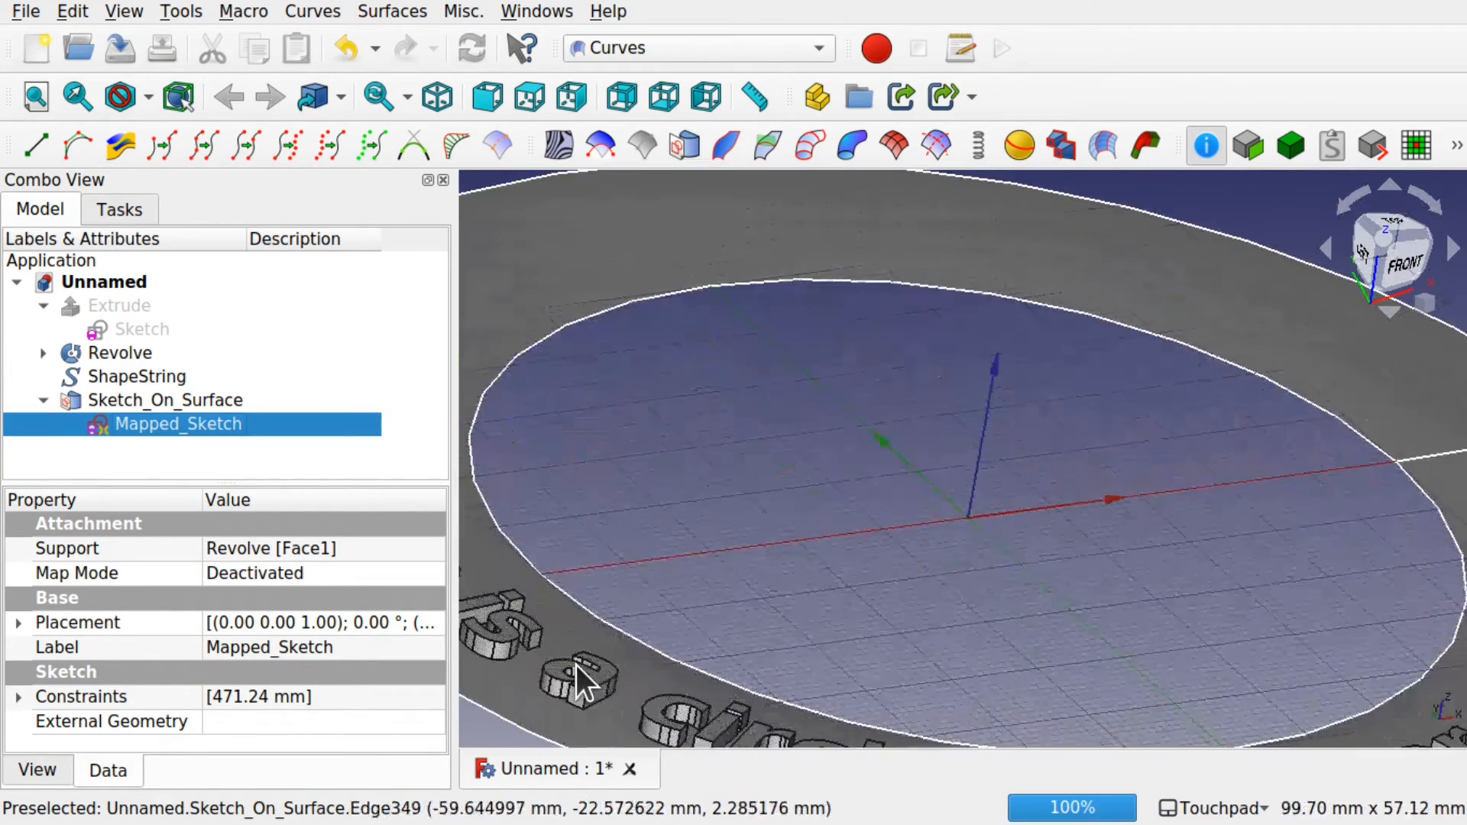
scroll(607, 677, "down", 3)
scroll(613, 677, "down", 2)
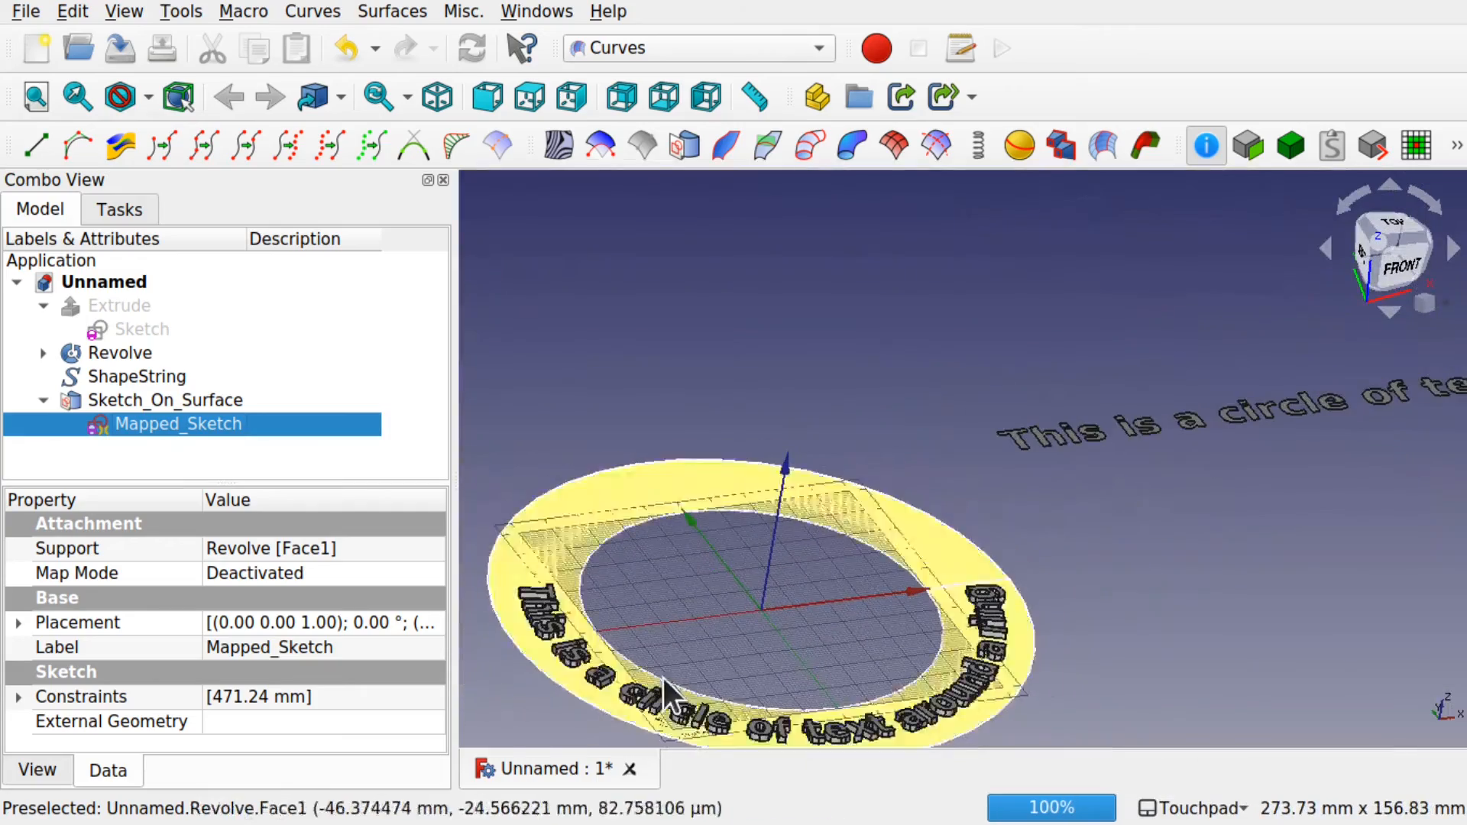
left_click_drag(976, 700, 902, 739, "alt")
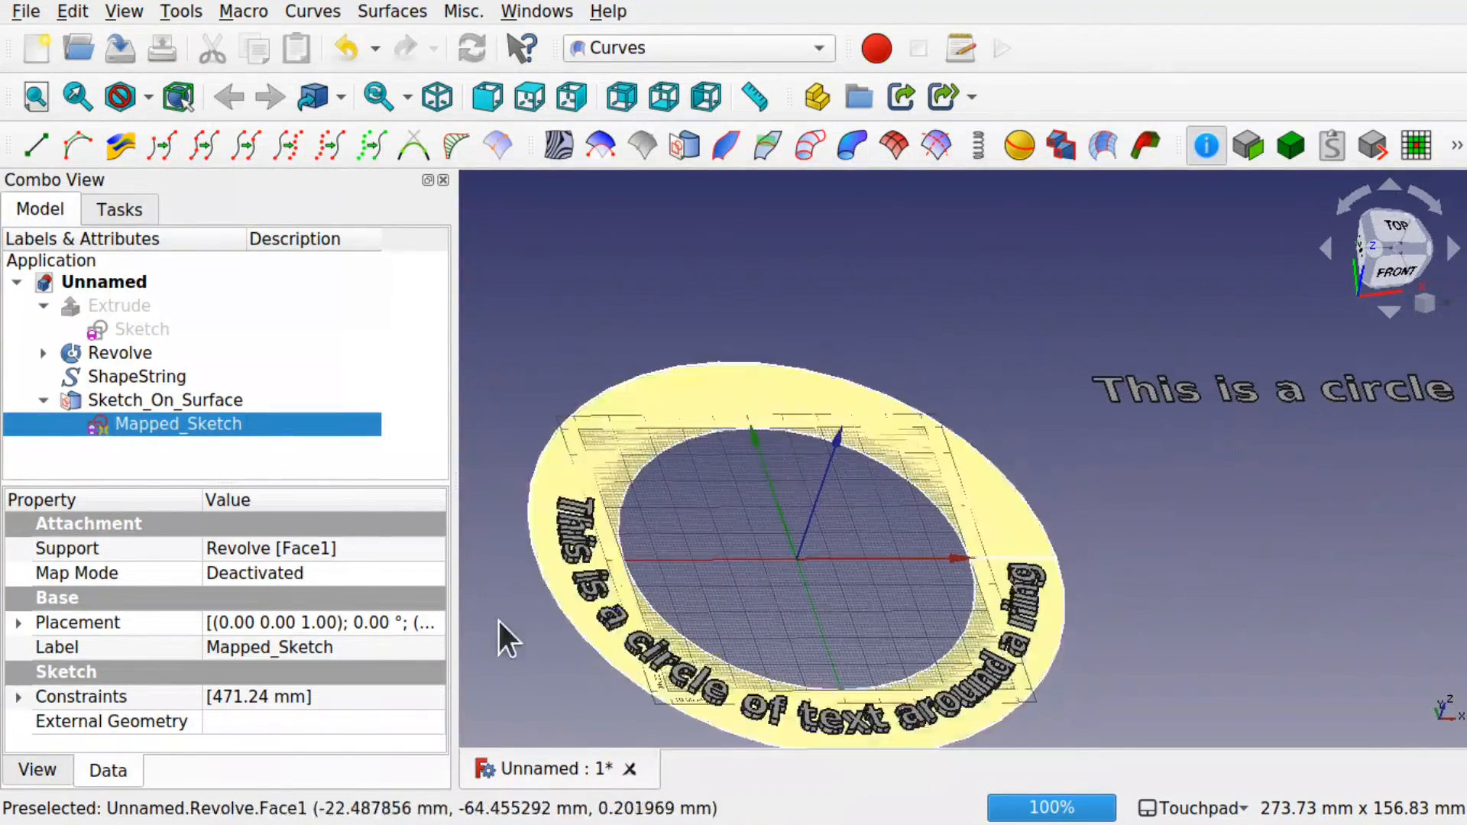
Hide the Revolve surface and show the flat Extrude ring
left_click(123, 352)
key("space")
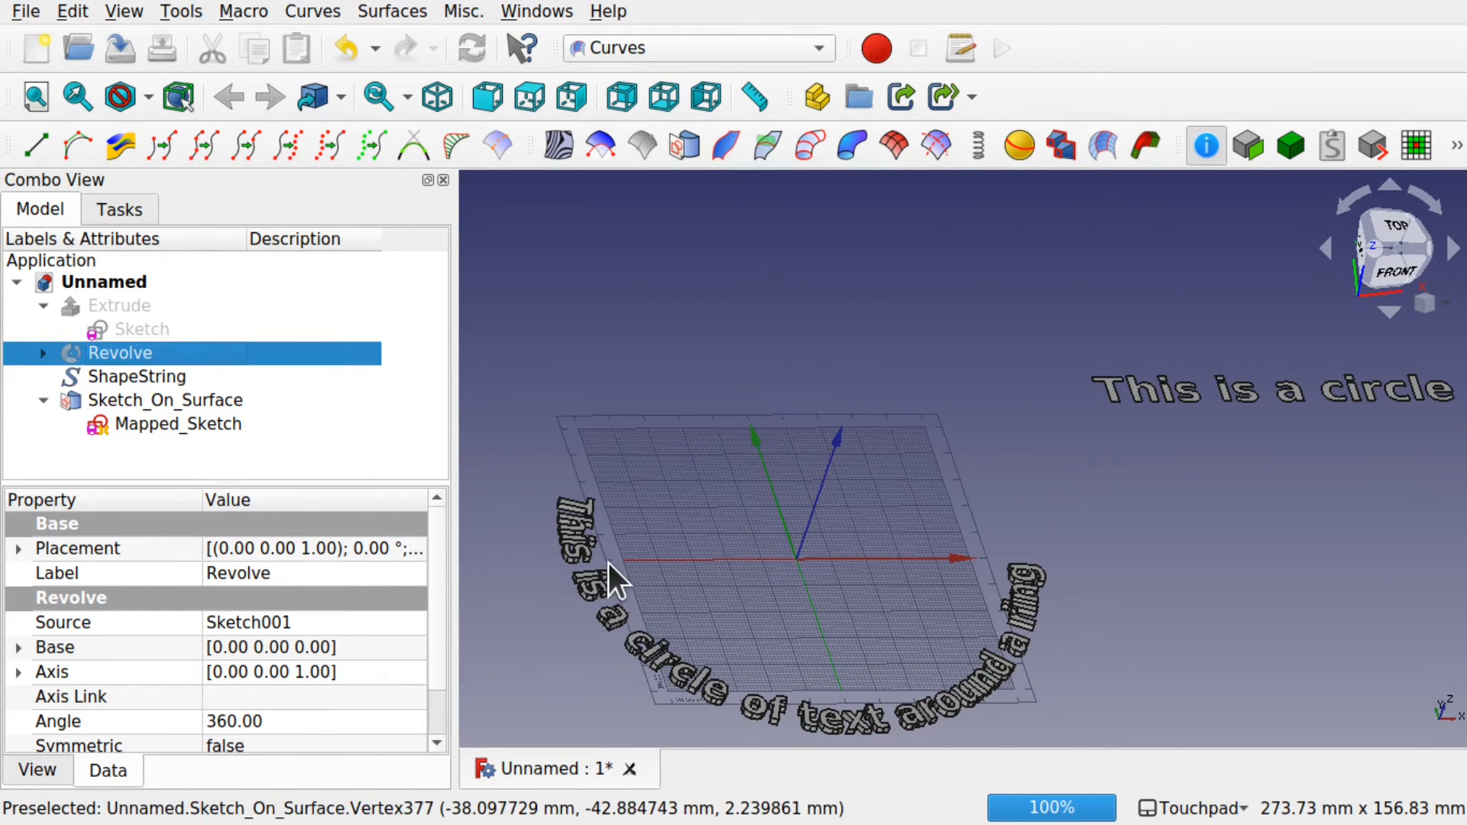
left_click(134, 310)
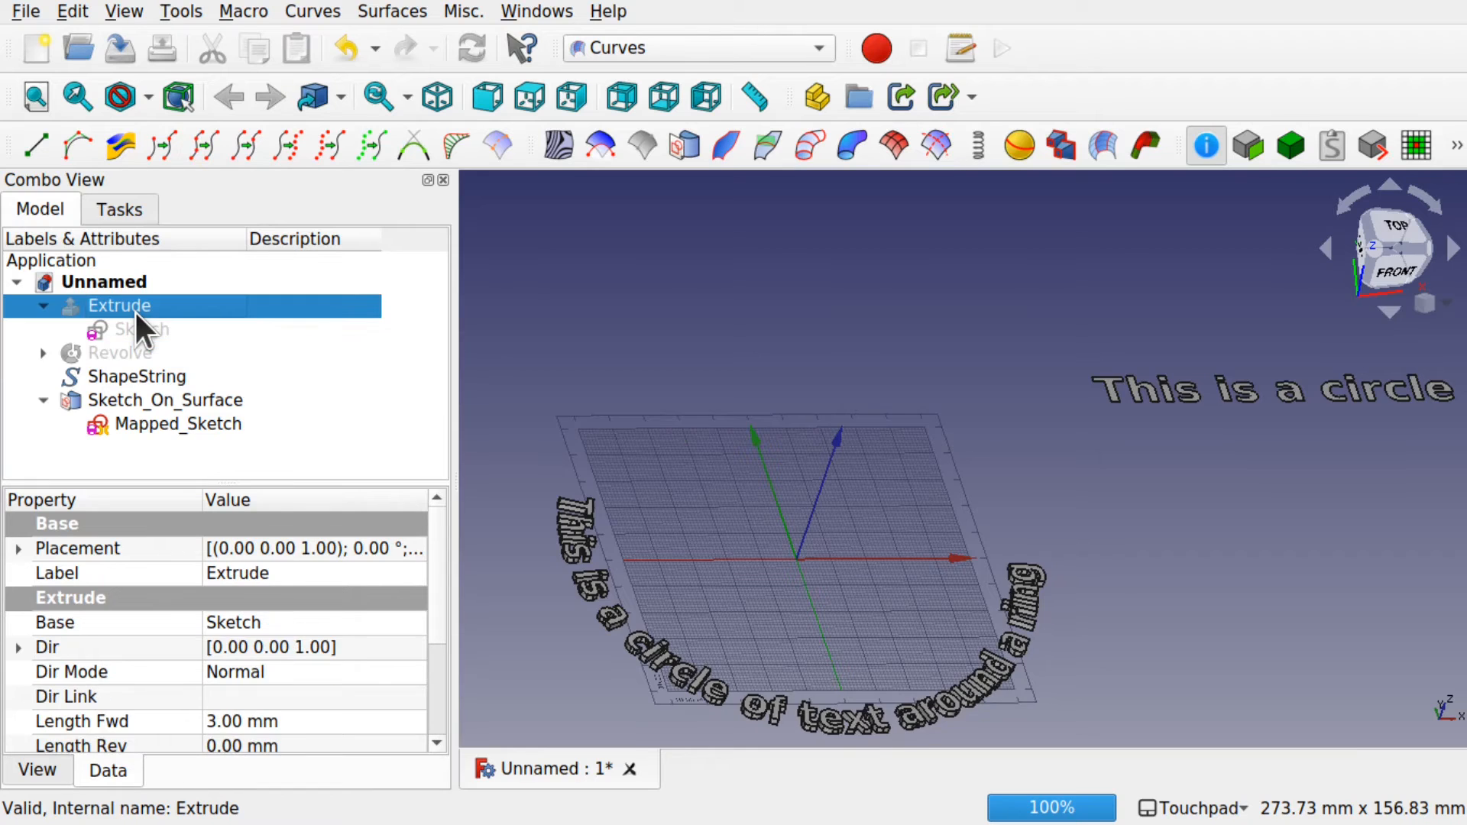
key("space")
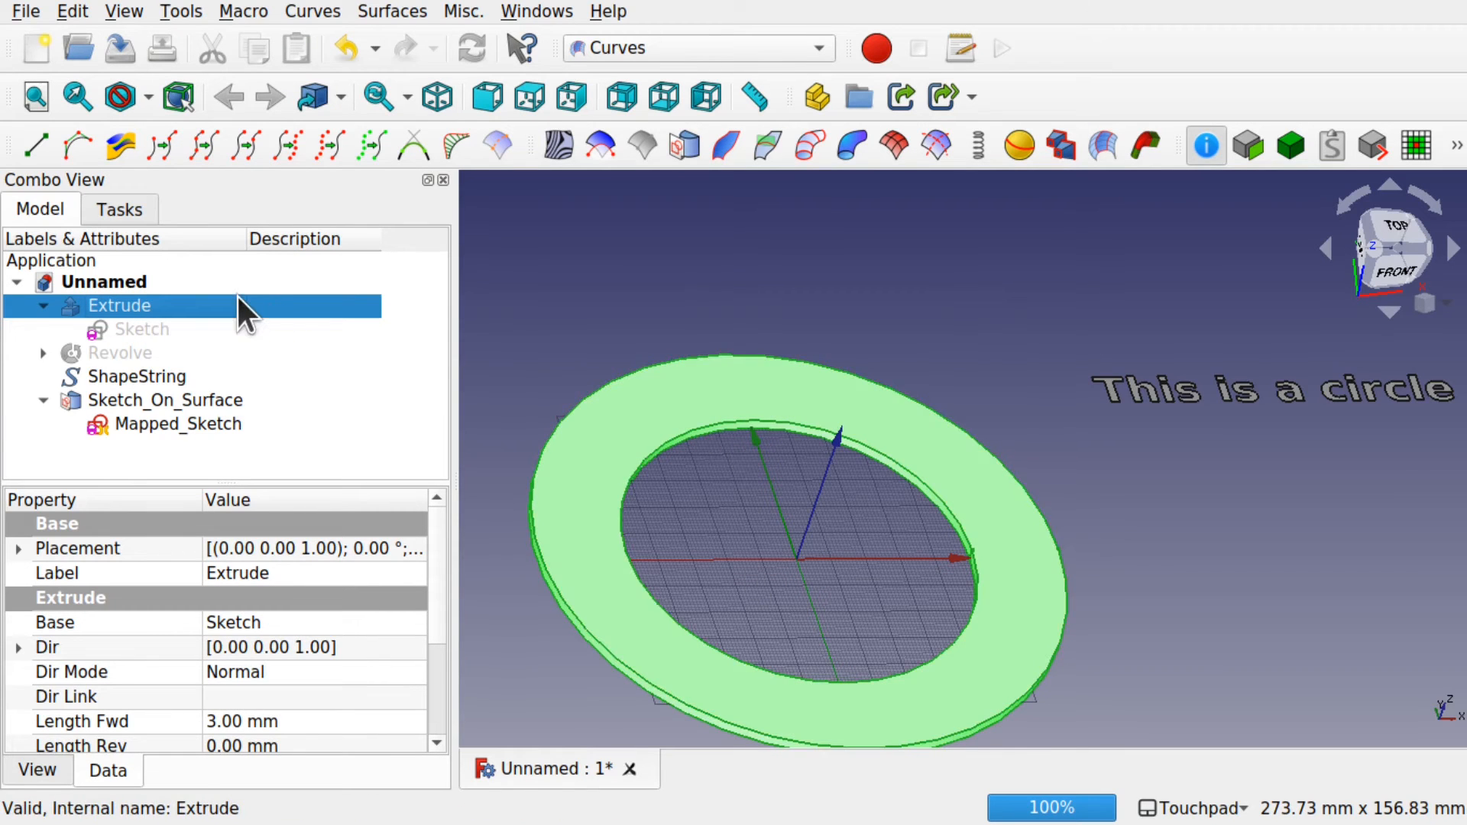
Transform the Extrude ring by -2 mm along Z so the raised text stands above its surface
left_click_drag(804, 511, 933, 583, "alt")
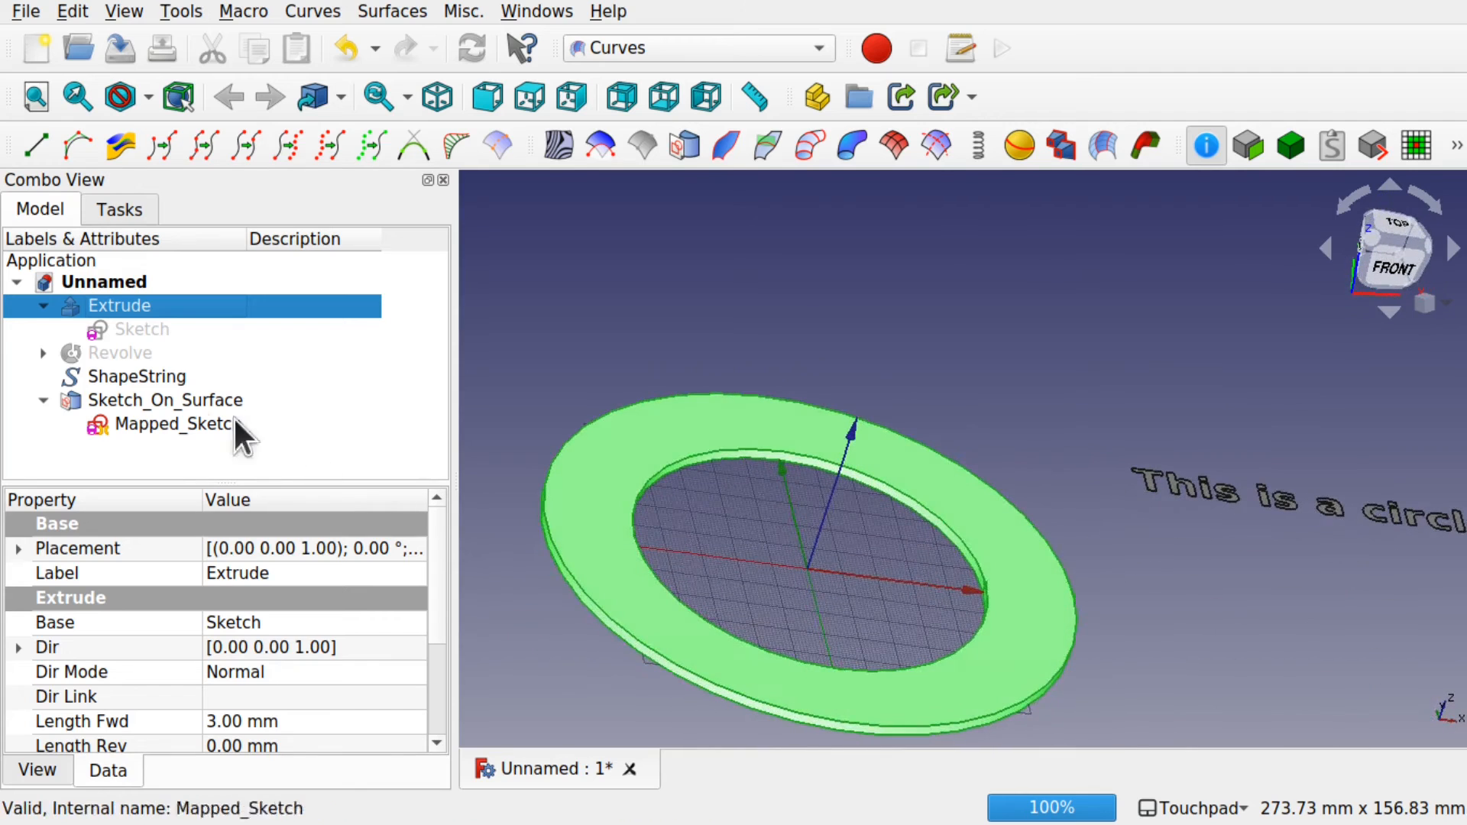
right_click(217, 314)
left_click(330, 54)
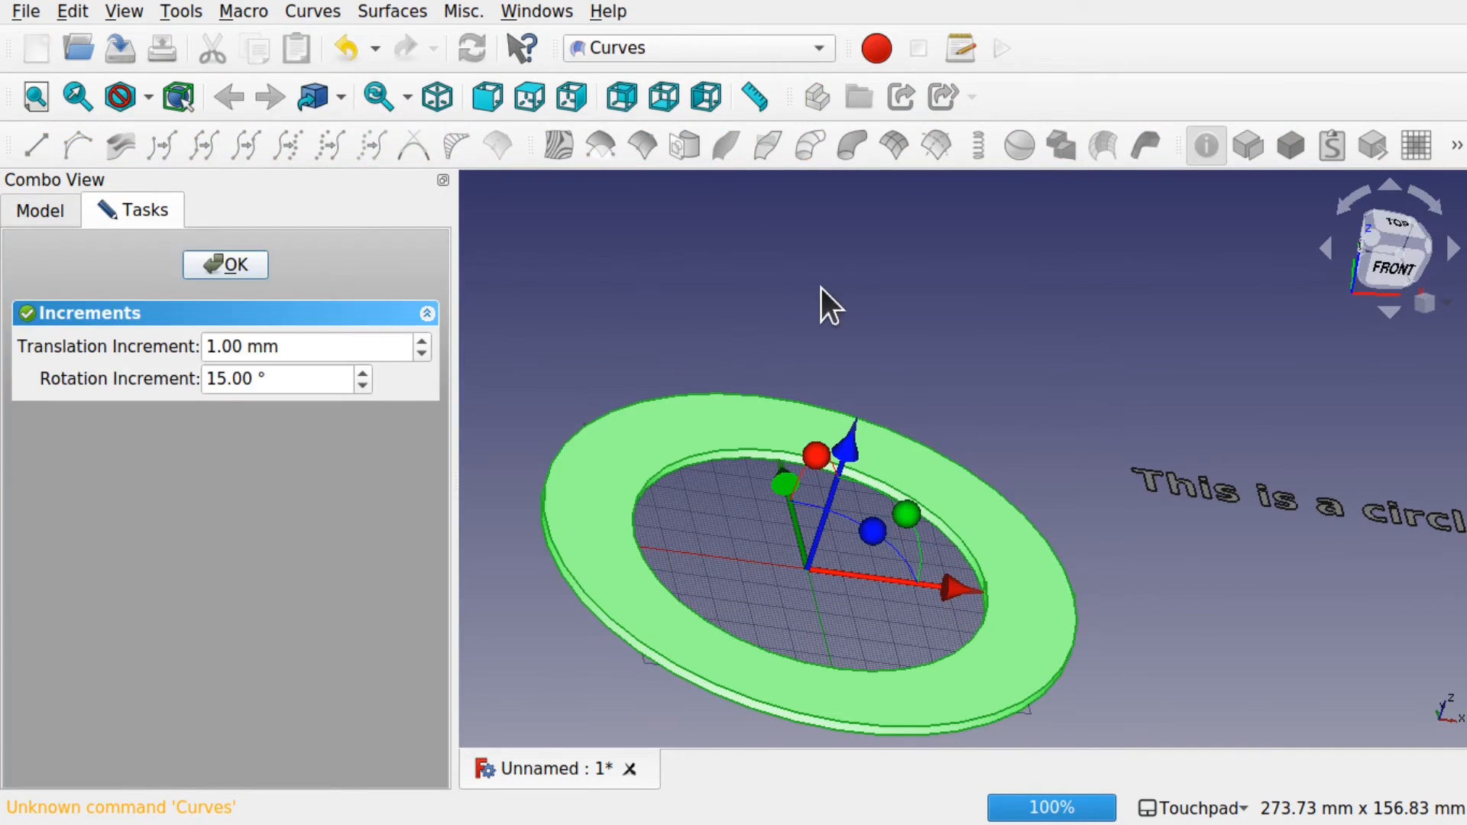
mouse_move(843, 439)
left_mouse_down()
mouse_move(840, 453)
mouse_move(848, 444)
left_mouse_up()
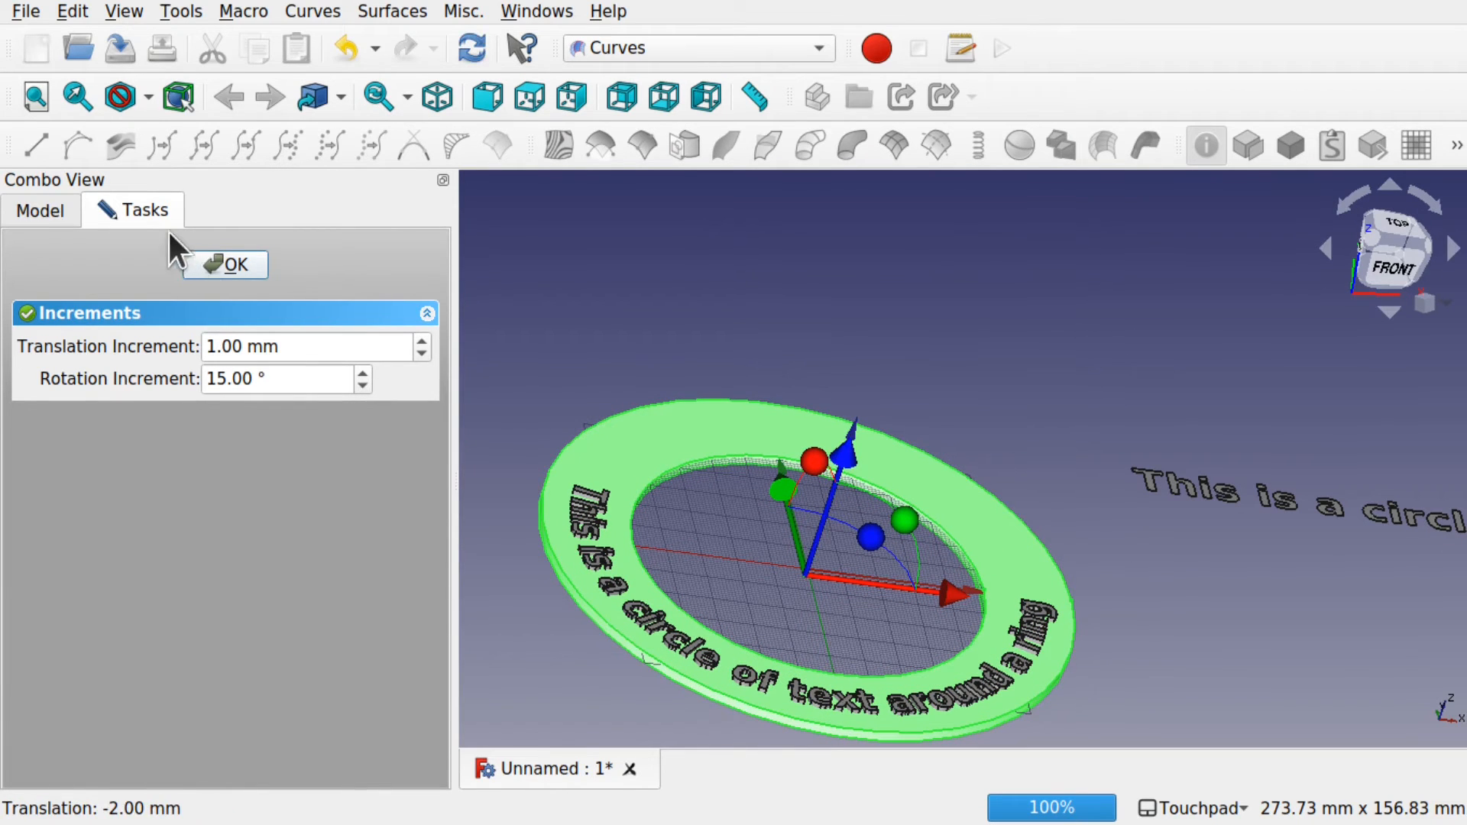
left_click(219, 265)
left_click(528, 299)
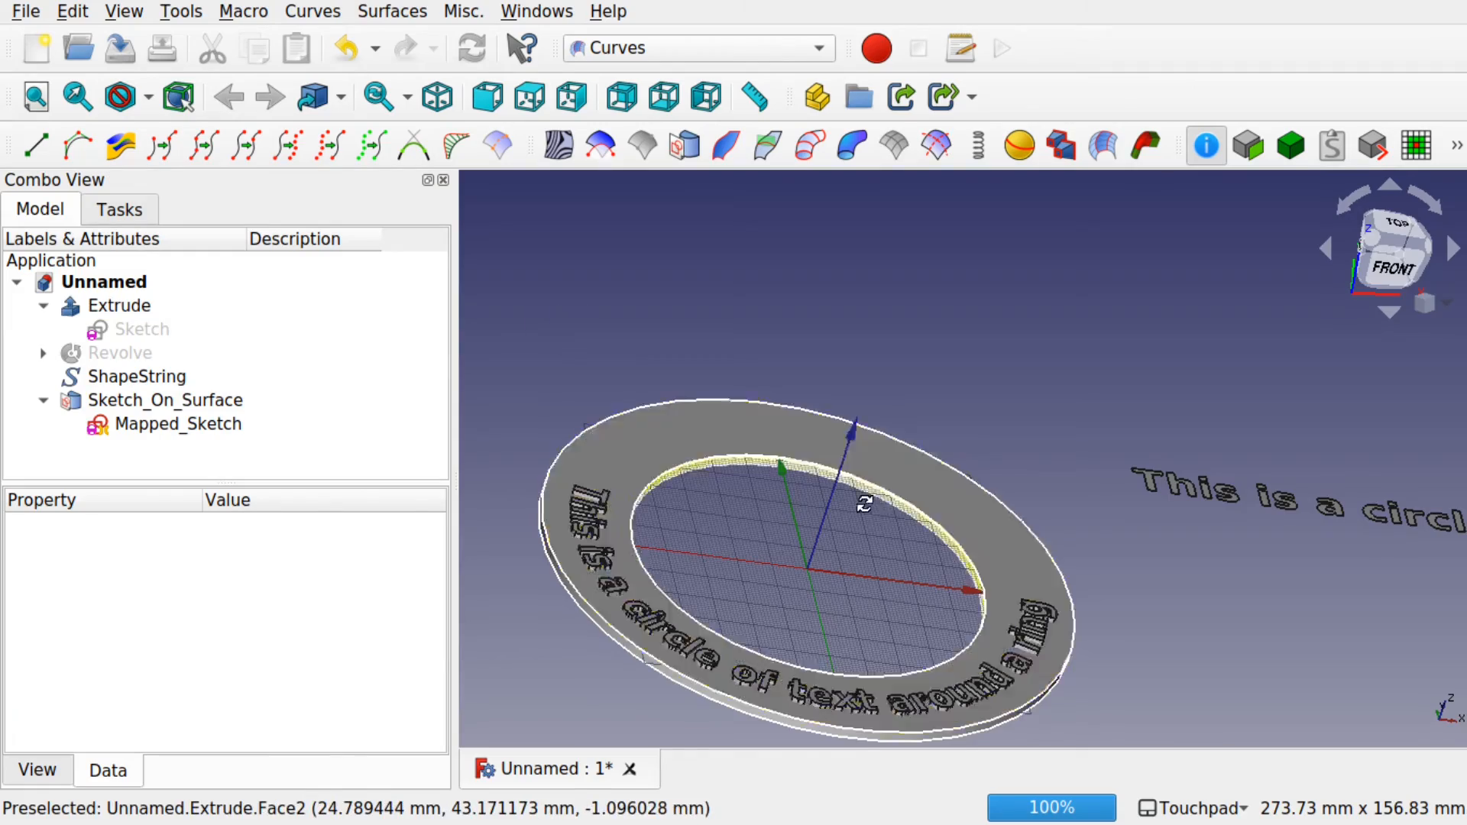
Inspect the letters against the lowered Extrude ring from above and from the side
left_click_drag(864, 501, 959, 400, "shift")
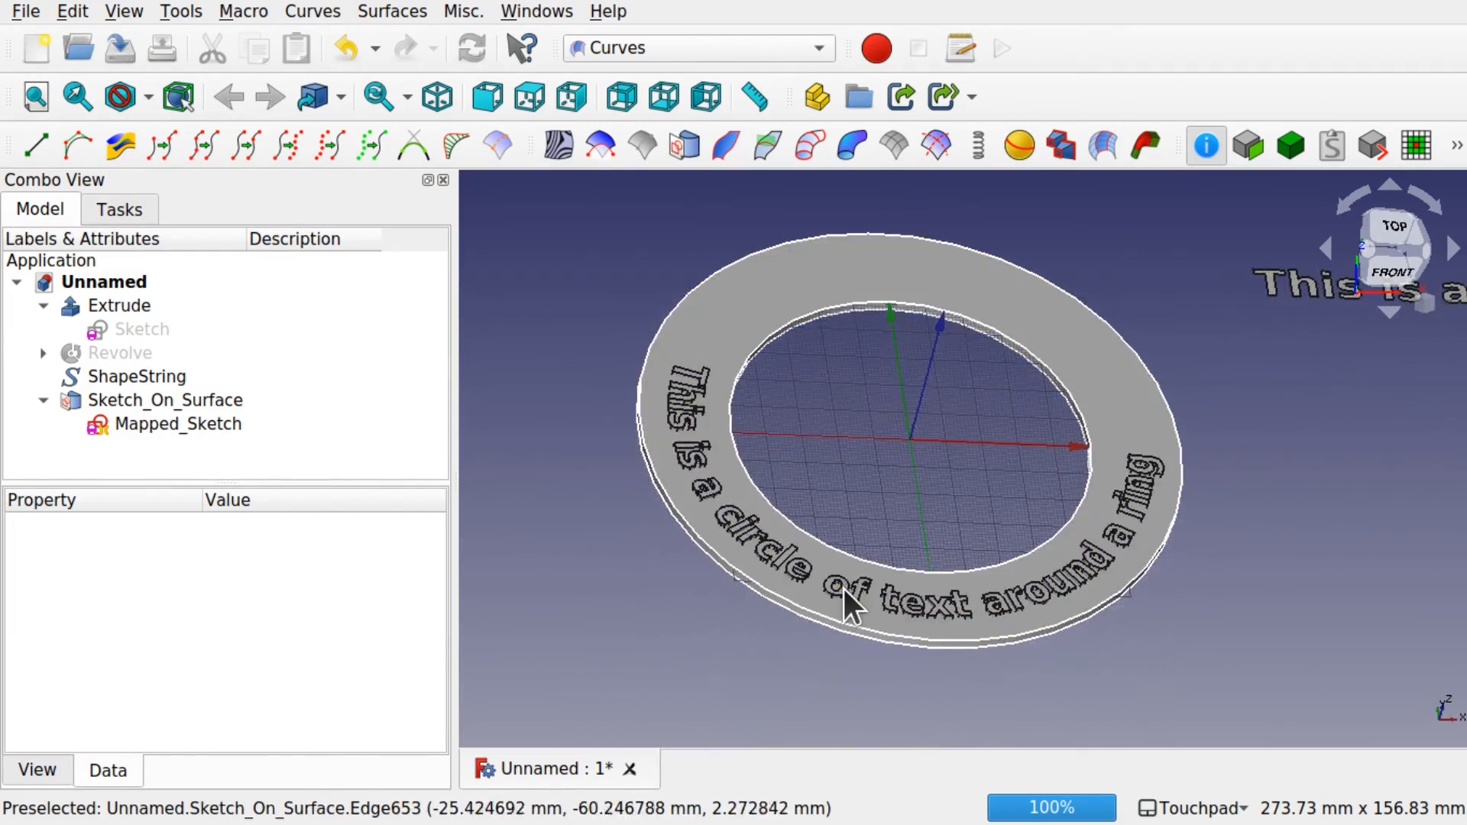
scroll(843, 589, "up", 3)
mouse_move(826, 609)
left_mouse_down("shift")
mouse_move(799, 649)
mouse_move(832, 632)
left_mouse_up("shift")
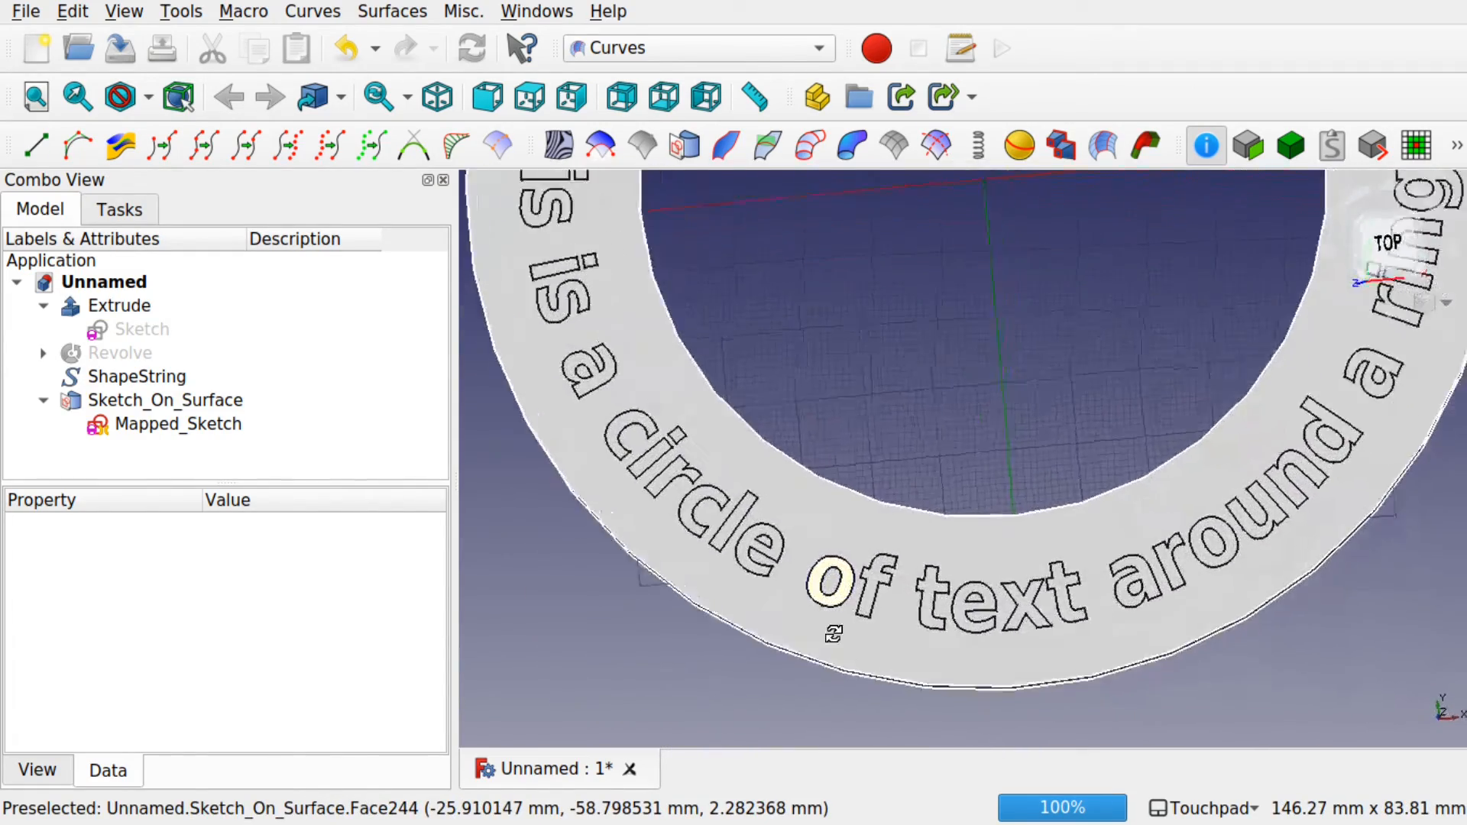
left_click_drag(832, 632, 910, 573, "shift")
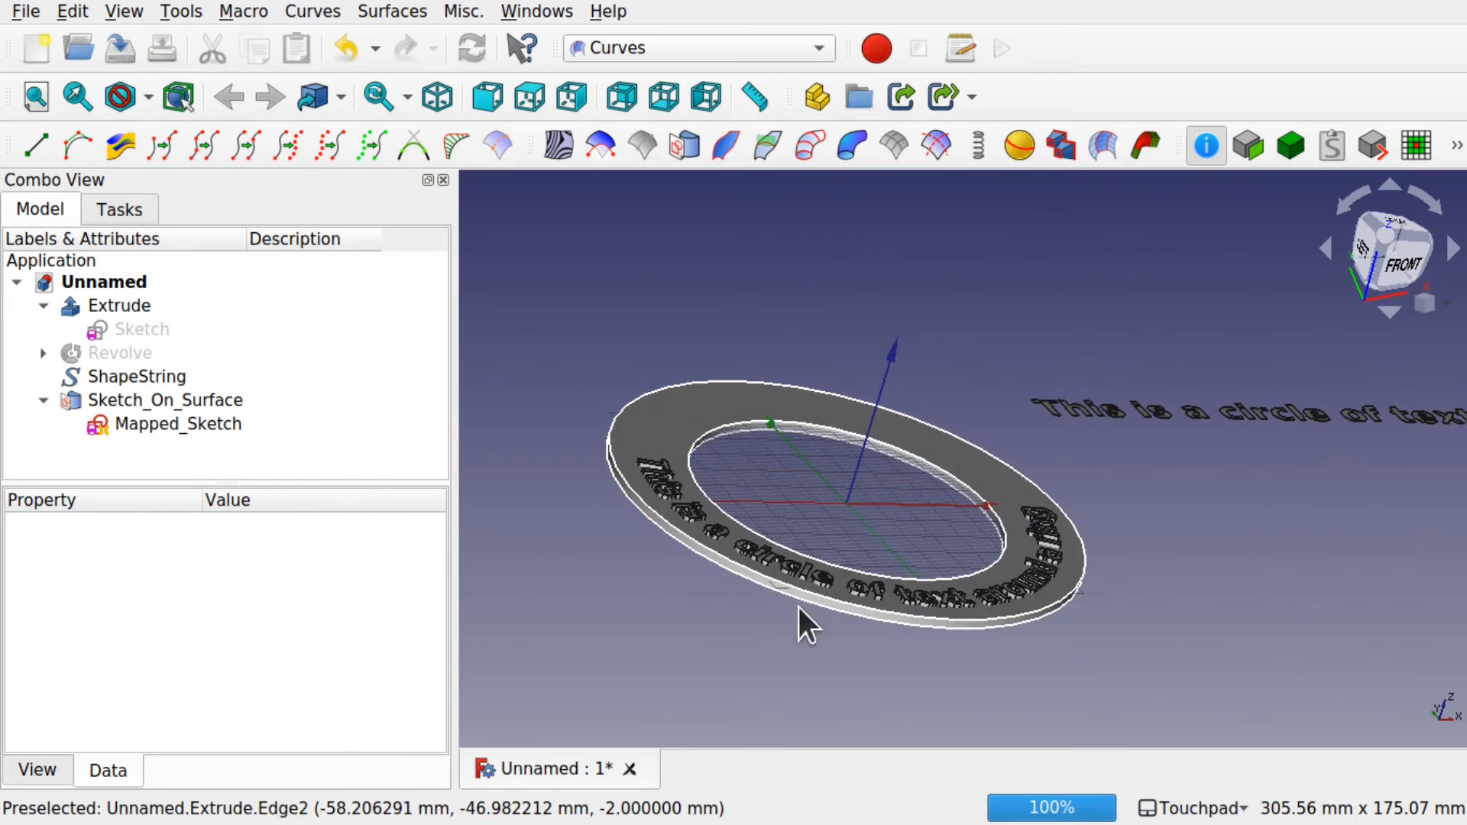
left_click_drag(1217, 465, 1159, 484, "shift")
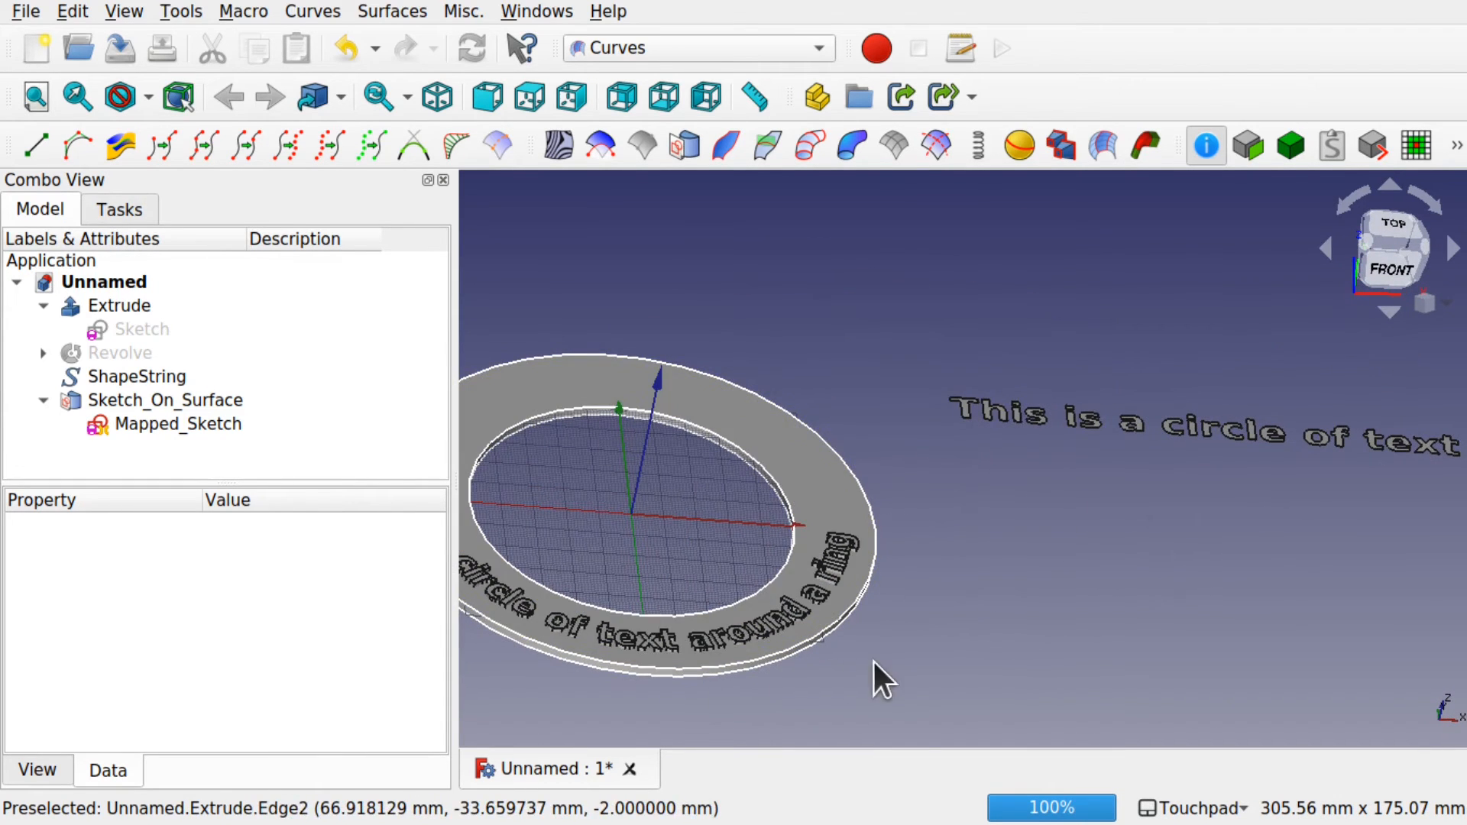
left_click_drag(878, 678, 840, 436, "shift")
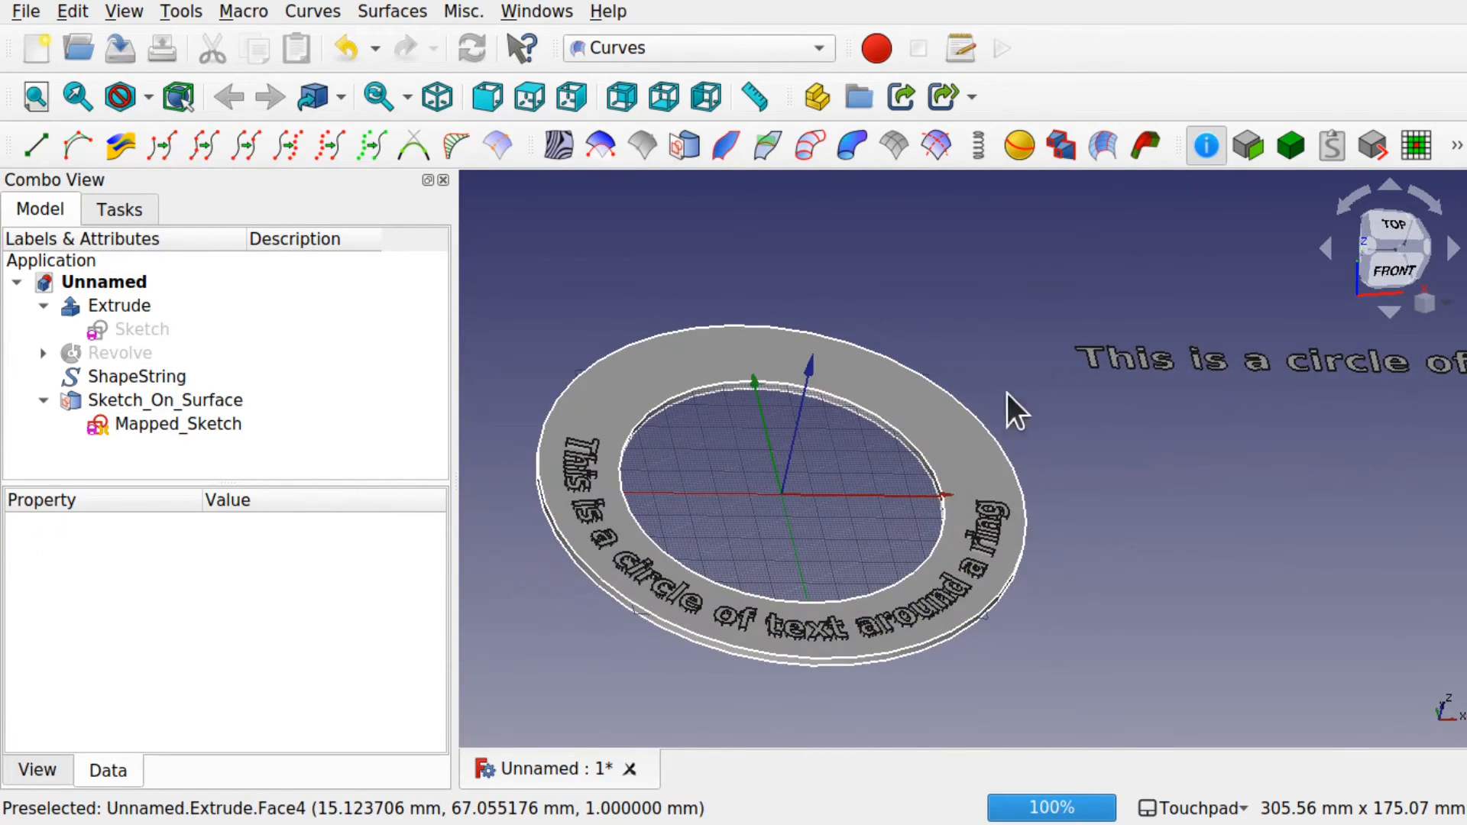
scroll(1010, 413, "down", 3)
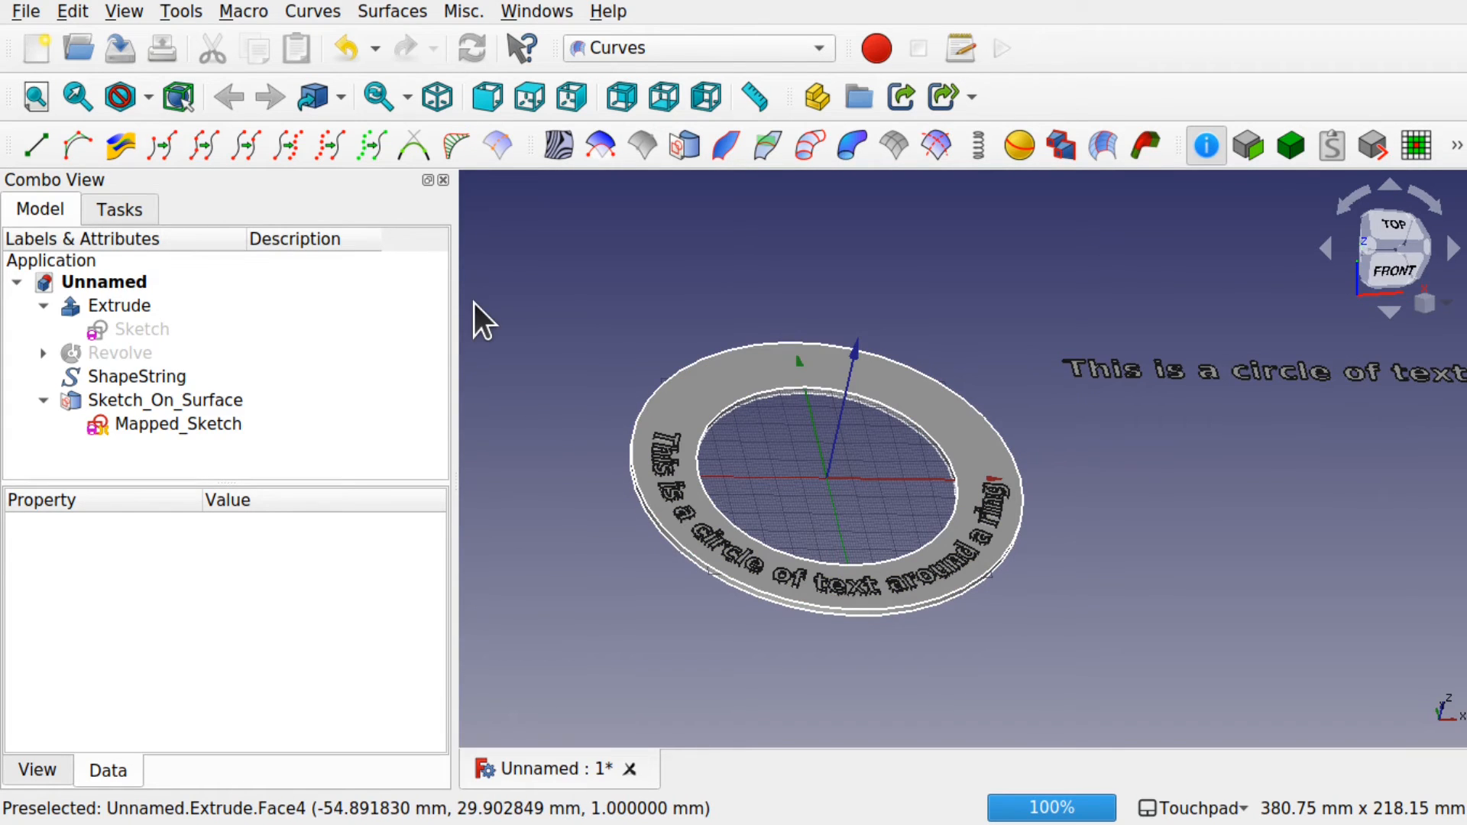
Create a new document and start a Sketcher sketch on the XZ-Plane with 0.00 mm offset
left_click(24, 56)
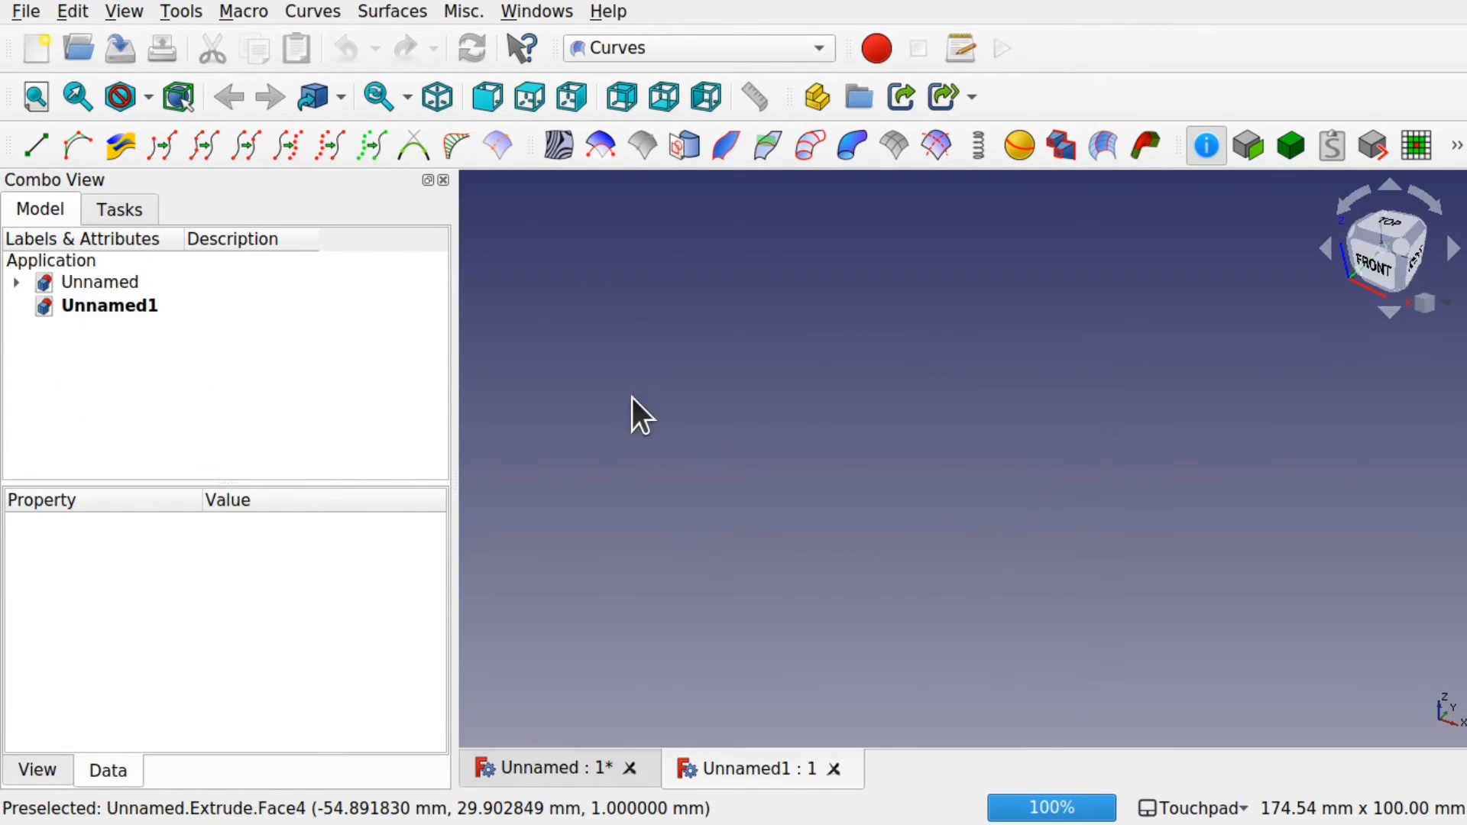
left_click(686, 48)
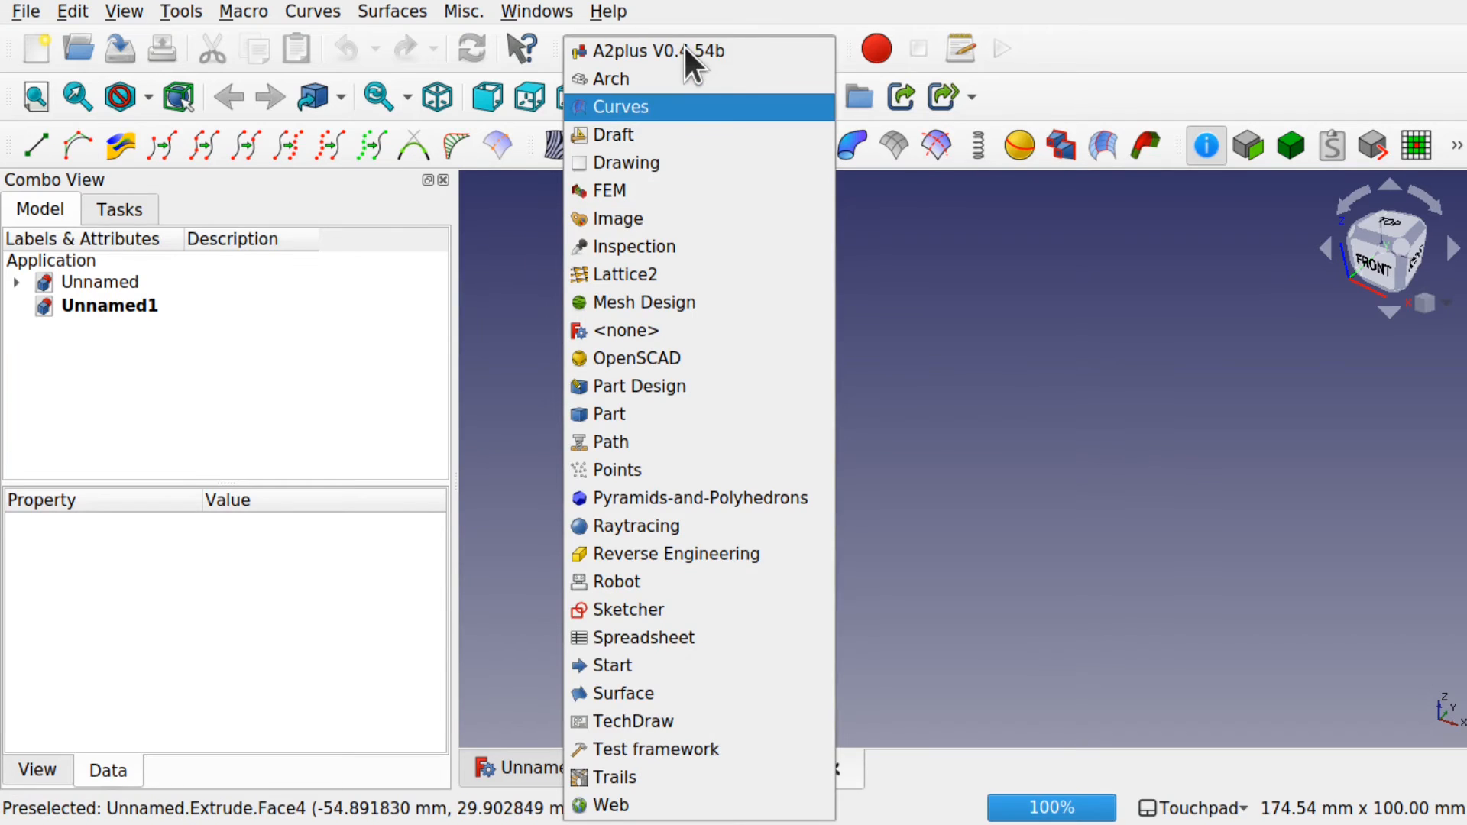
left_click(697, 615)
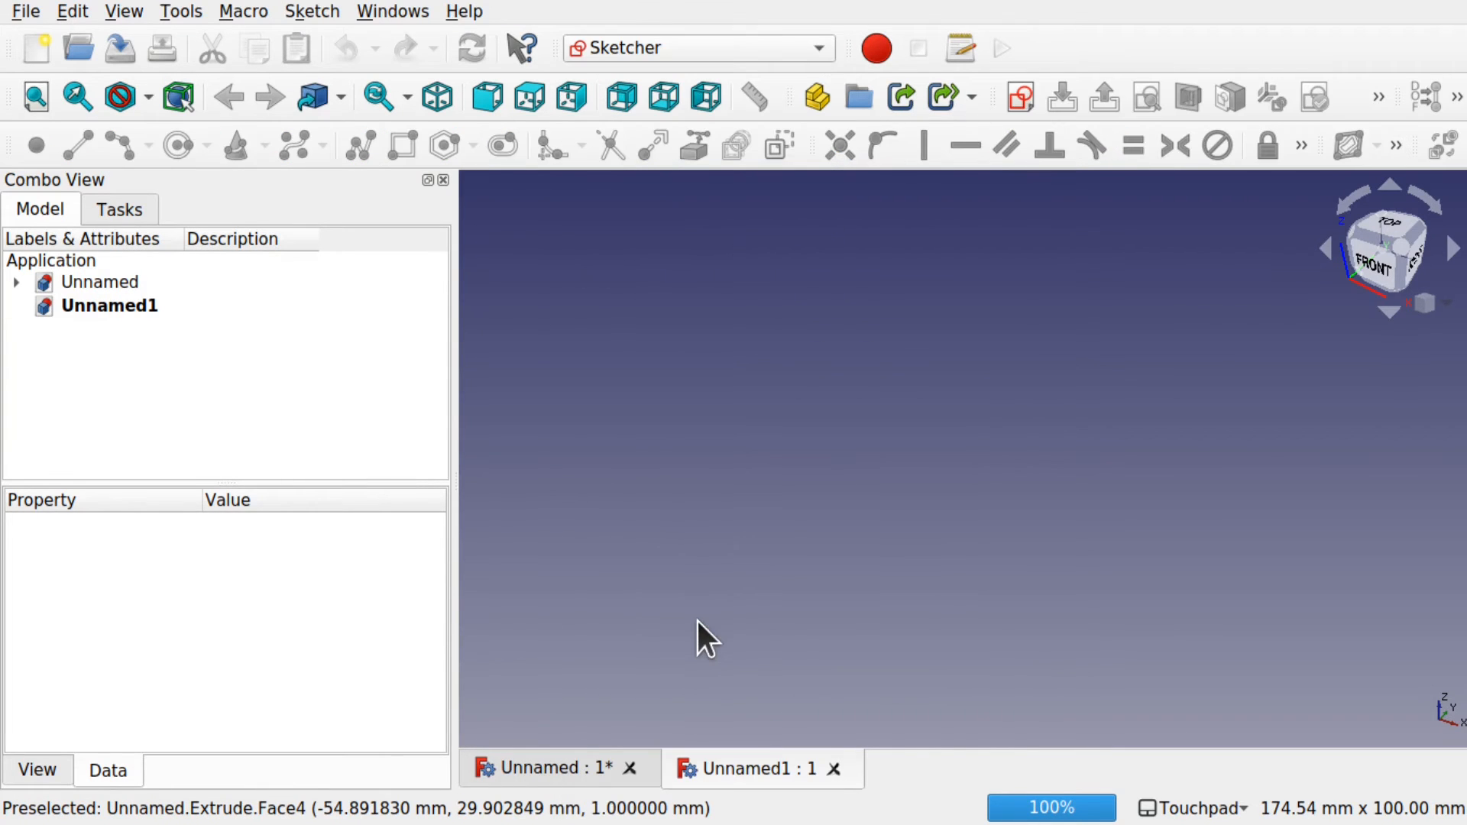
left_click(1021, 115)
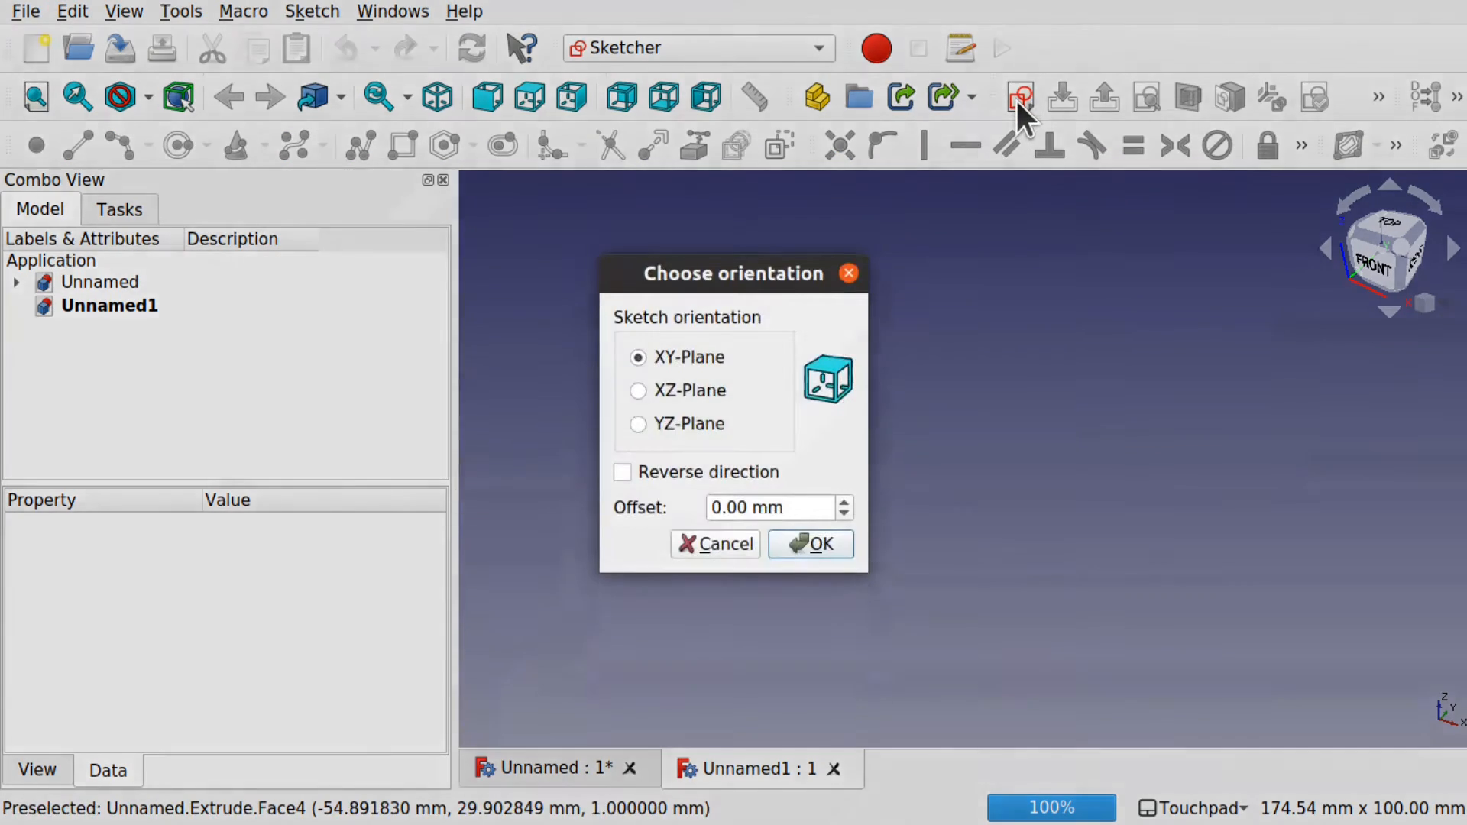
left_click(646, 393)
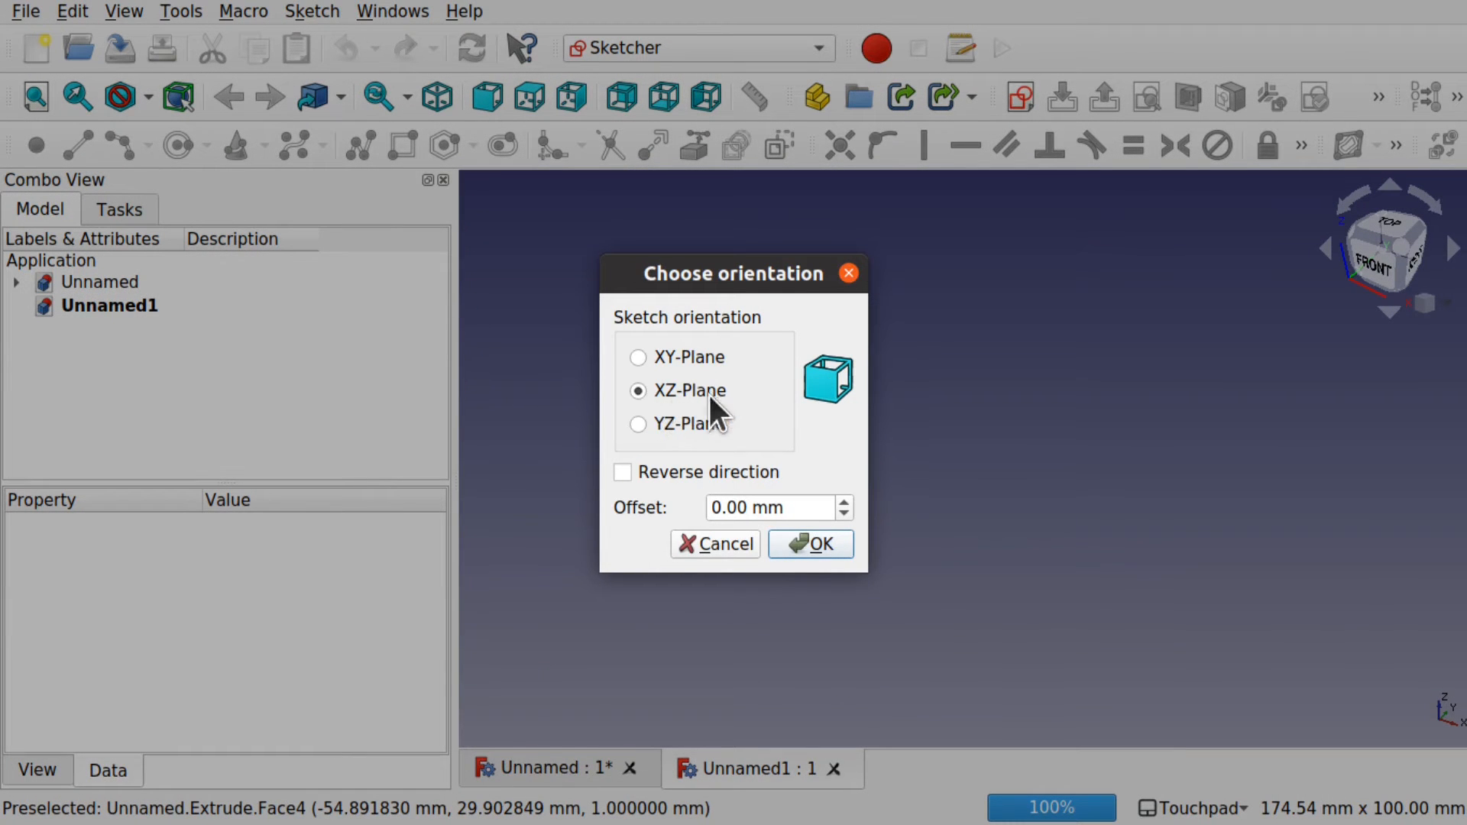
left_click(815, 544)
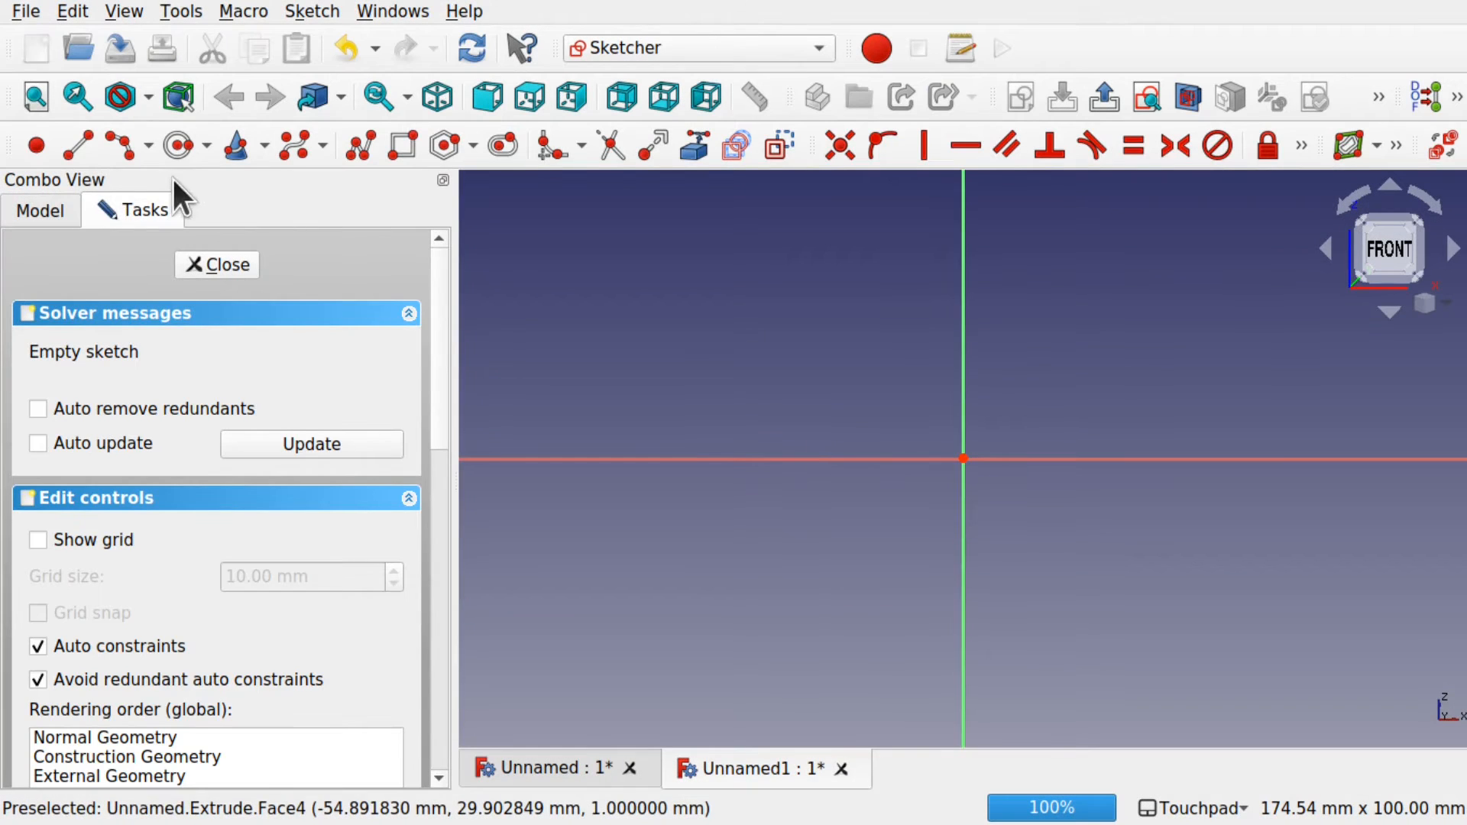
Sketch a shallow three-point arc from just above the horizontal axis to the vertical axis, bulging upward
left_click(126, 148)
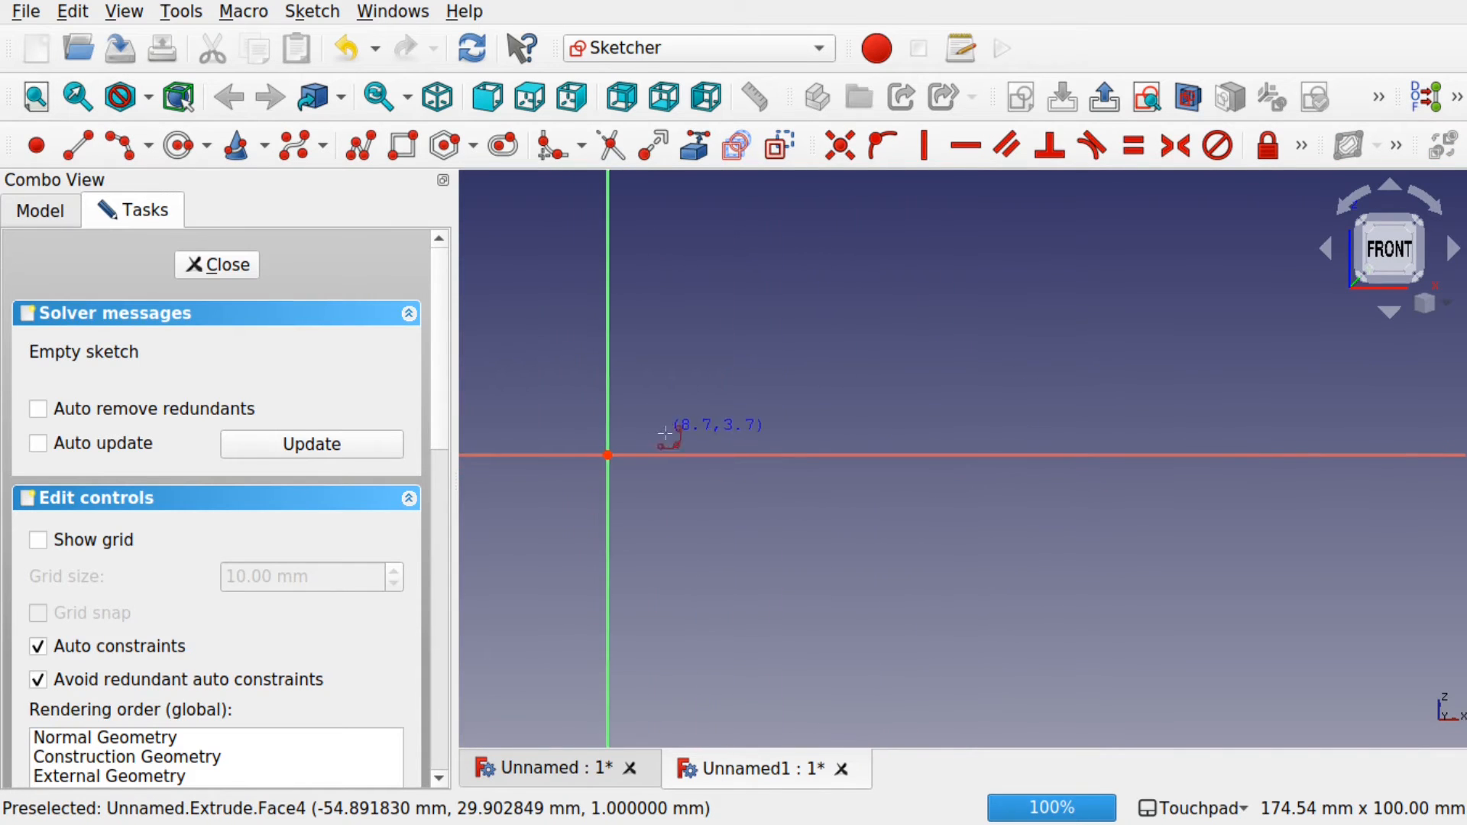
left_click(1190, 444)
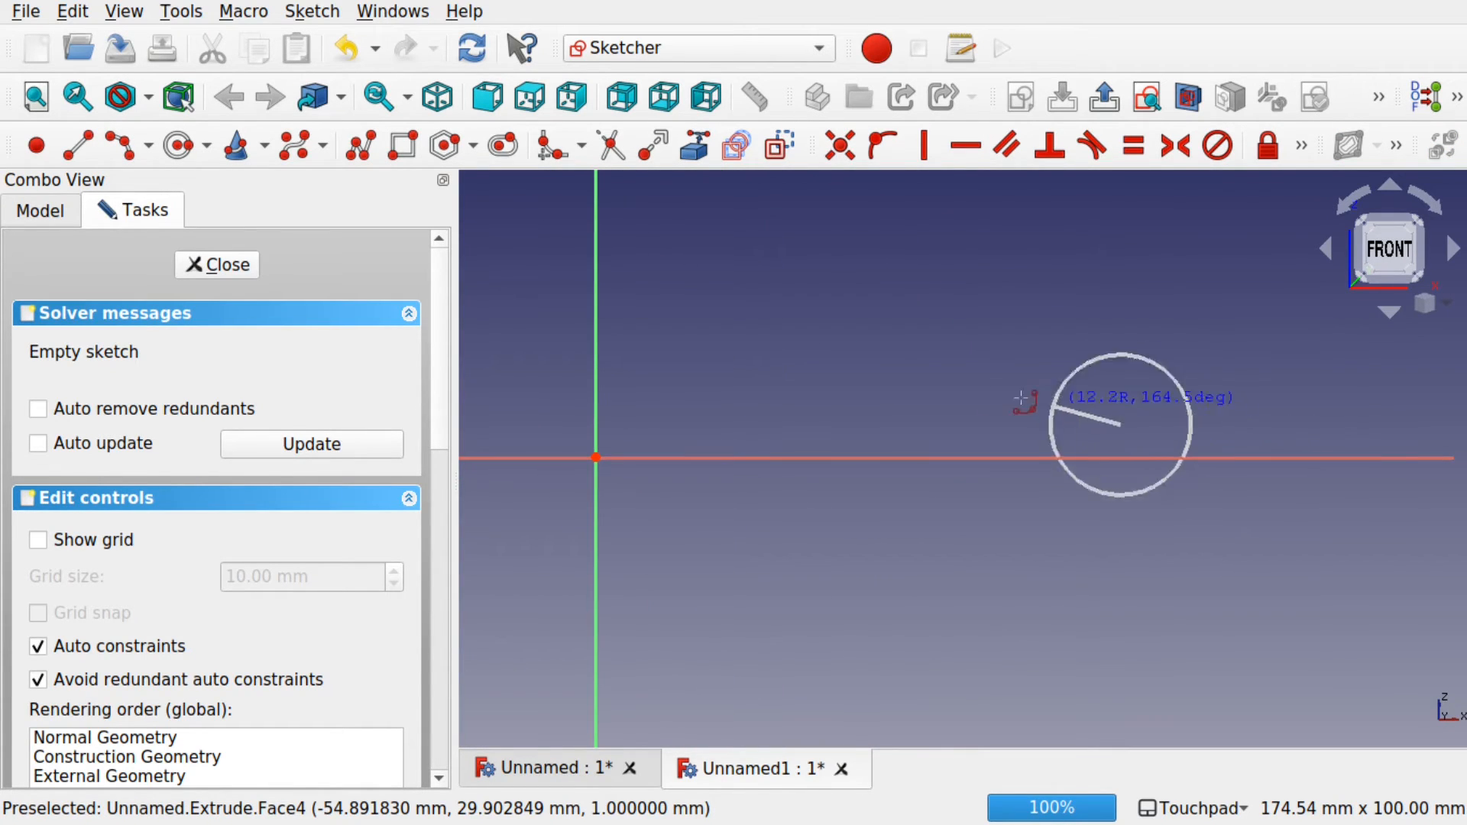
left_click(597, 395)
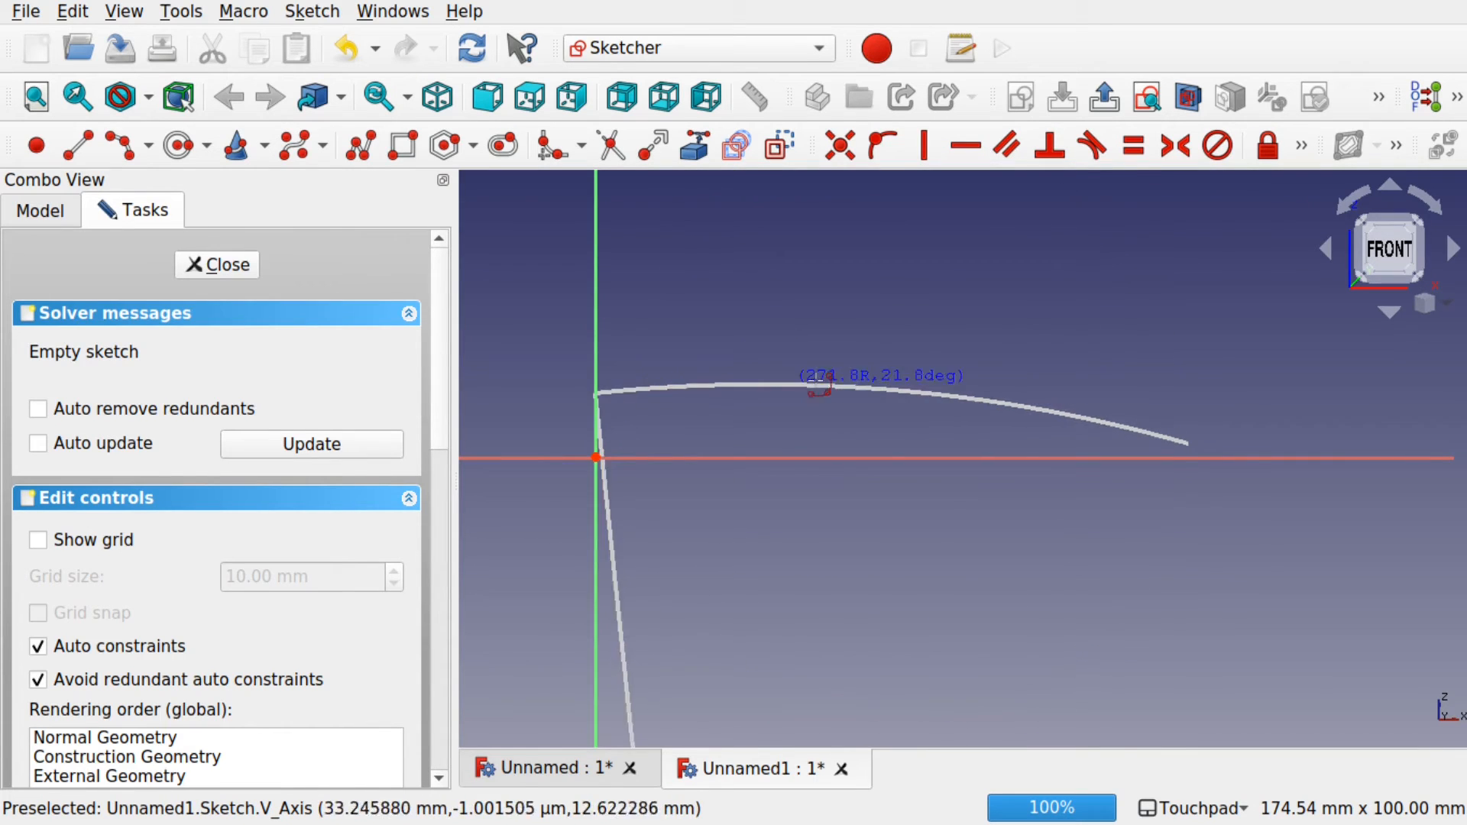
left_click(878, 399)
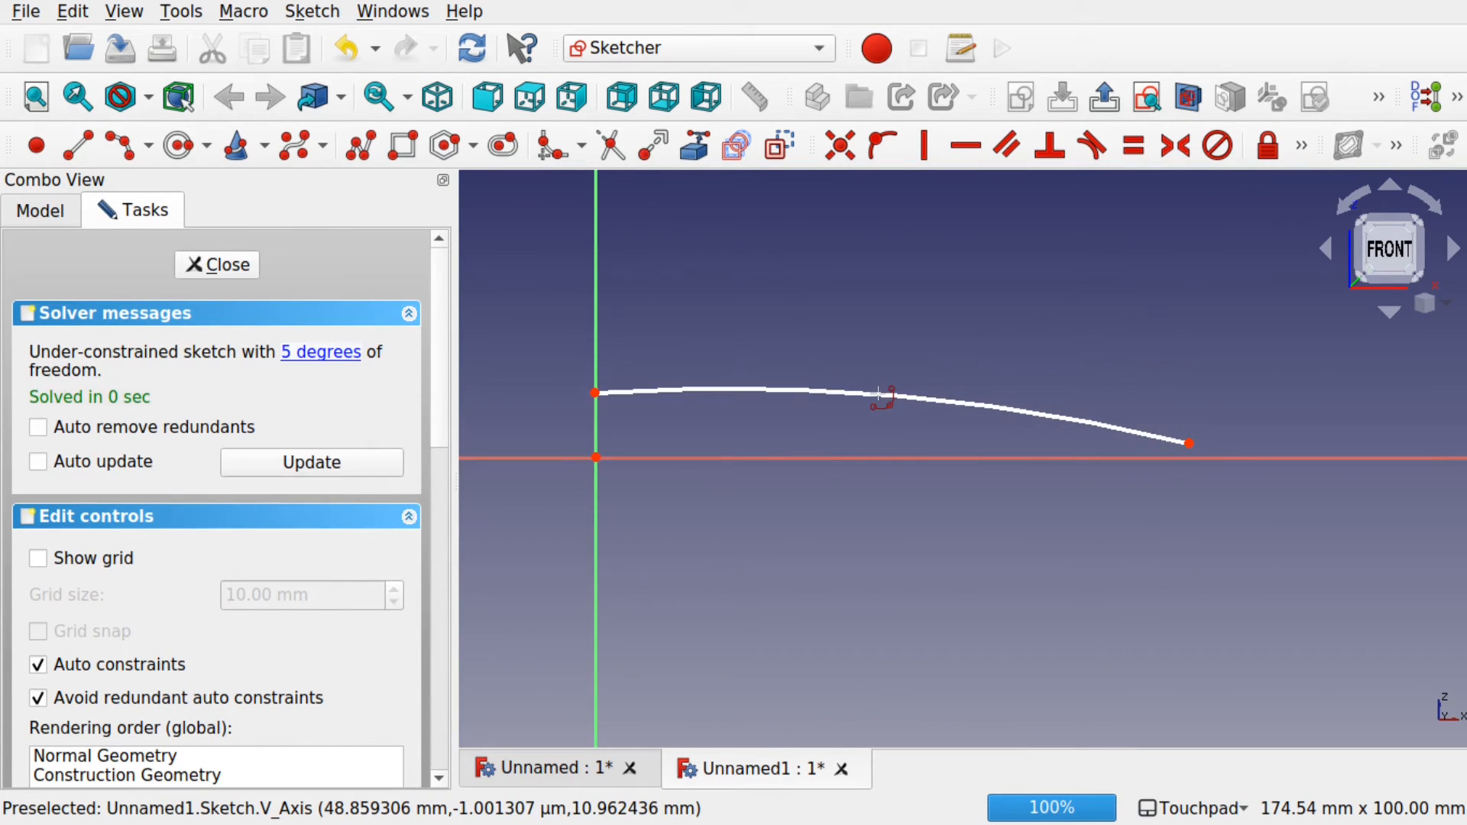
right_click(1012, 467)
Constrain the arc's outer endpoint onto the horizontal axis and its inner endpoint onto the vertical axis
left_click(1190, 444)
left_click(1200, 457)
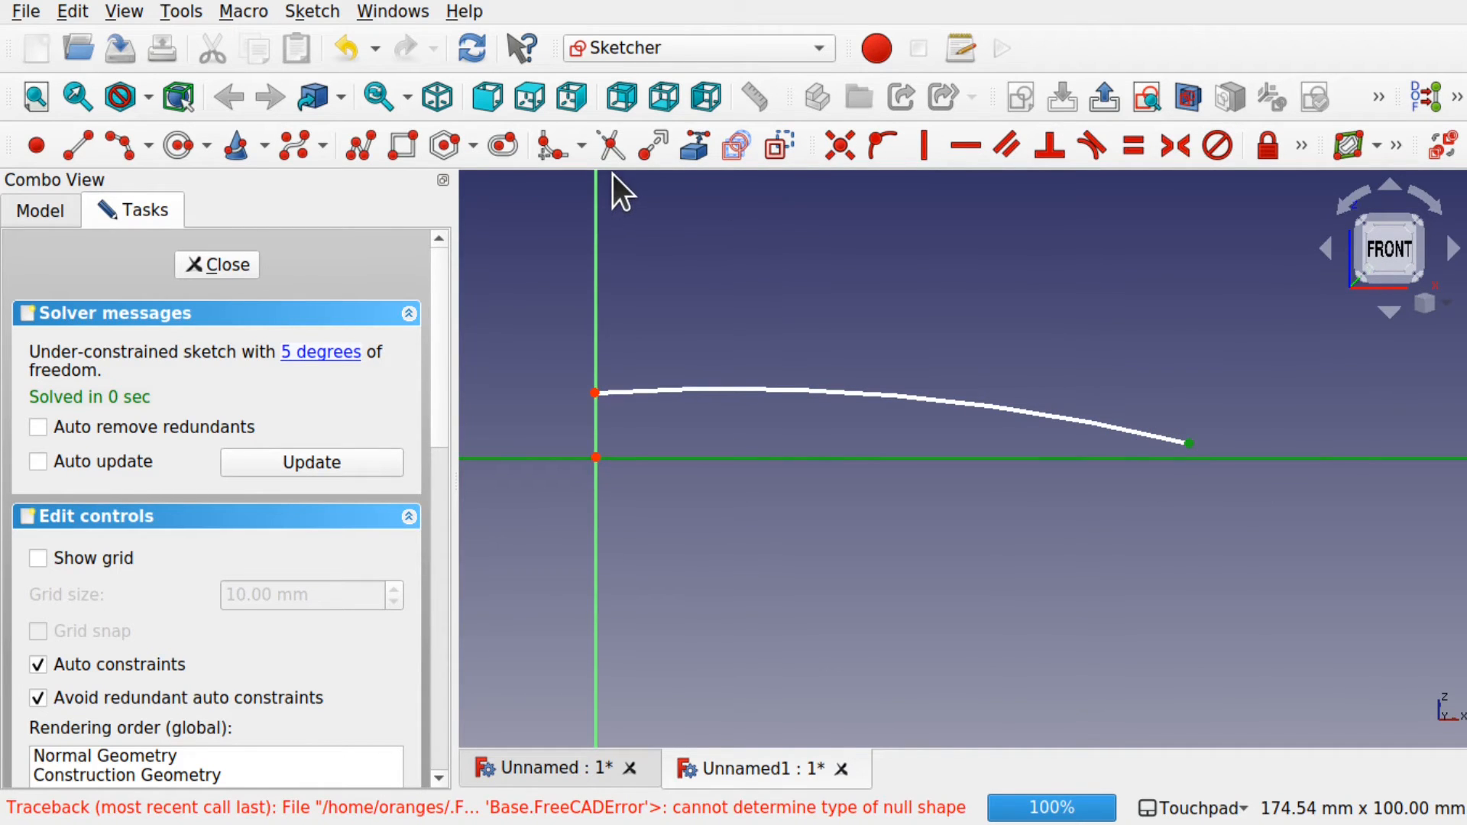
left_click(888, 145)
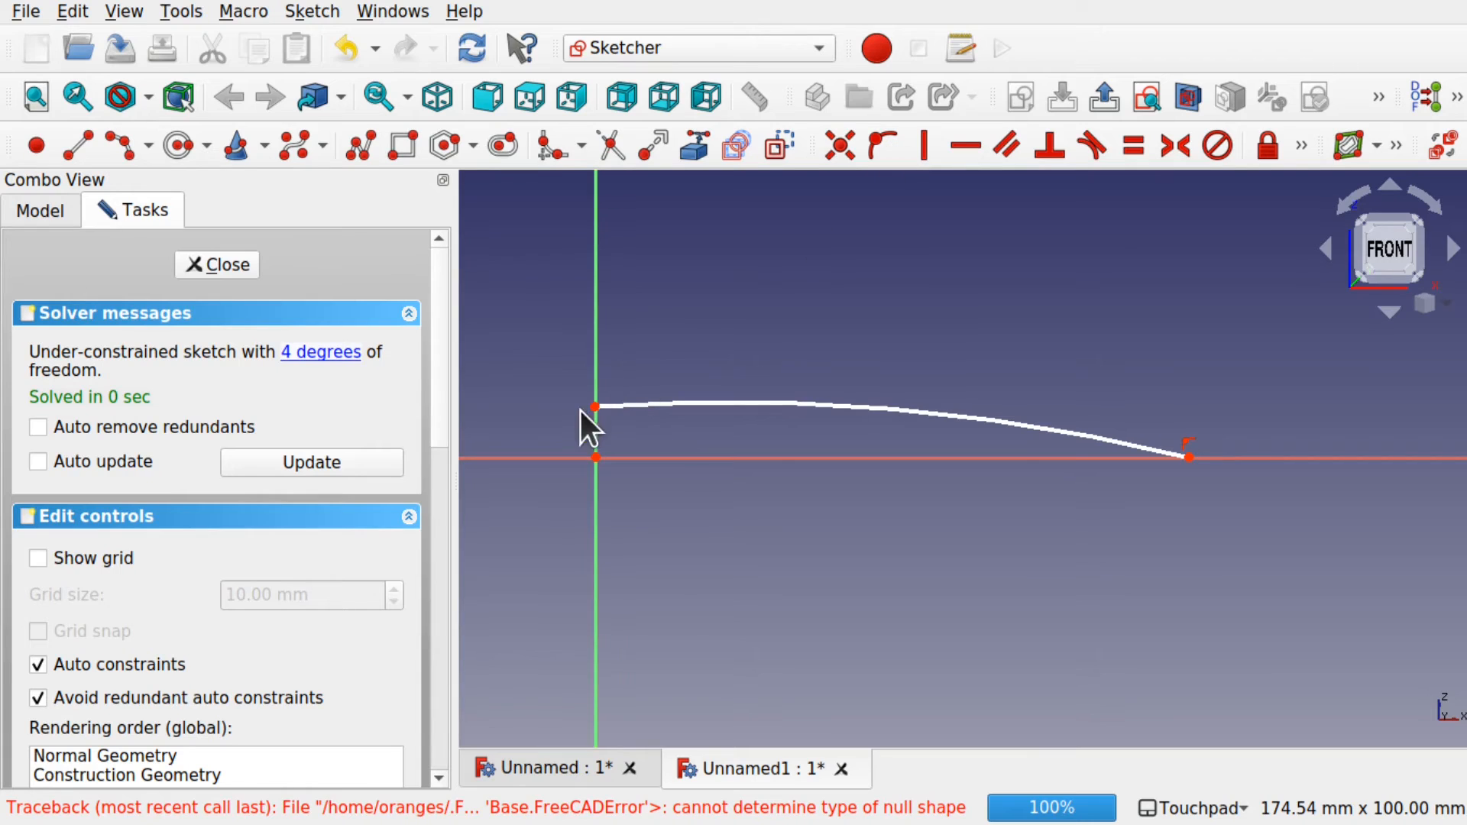
left_click_drag(594, 408, 629, 405)
left_click(607, 406)
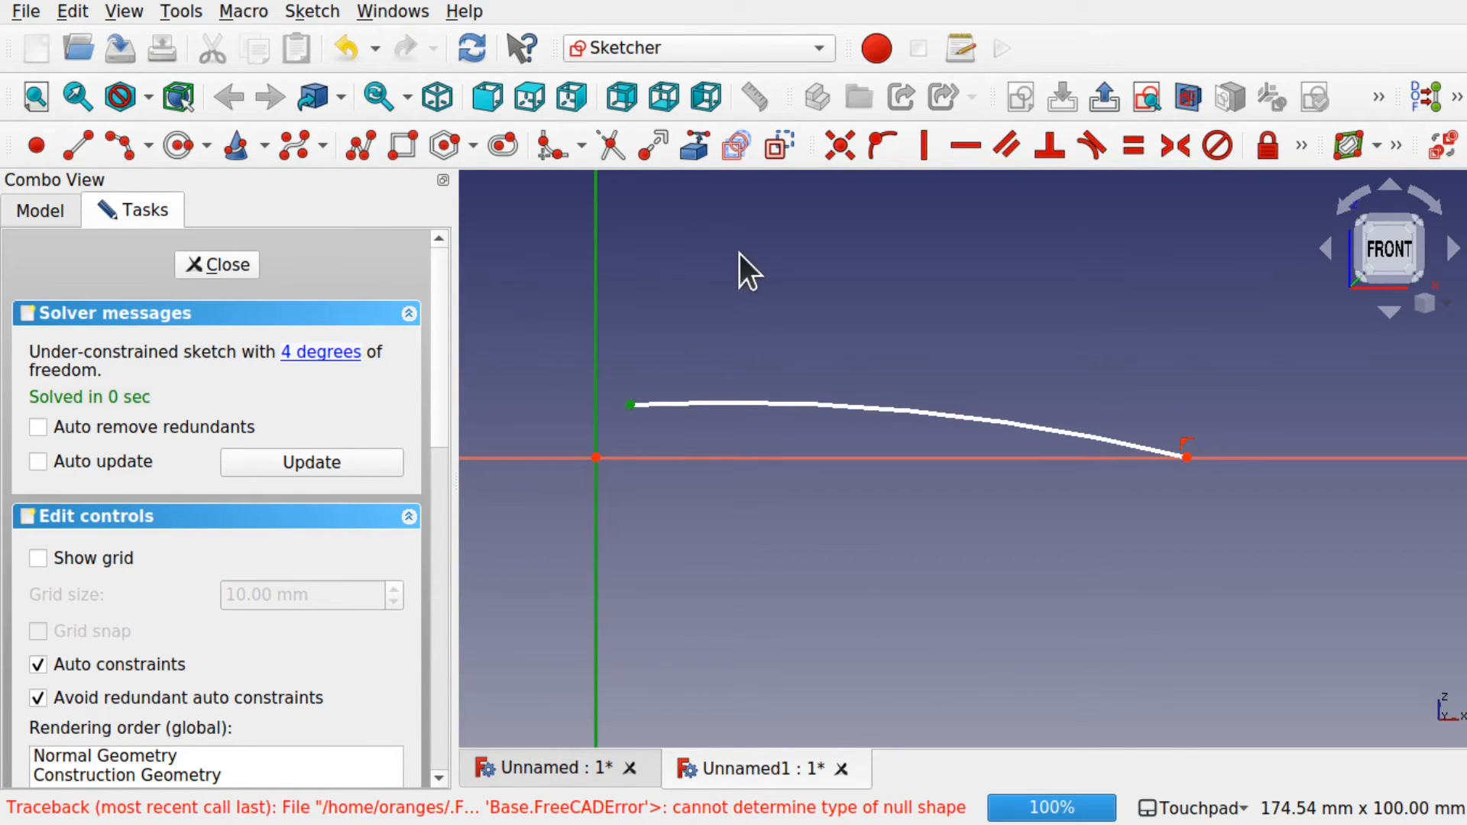
left_click(883, 145)
Raise the arc's inner endpoint, stretch its outer endpoint to about 121 mm from the origin, and close the sketch
left_click(590, 407)
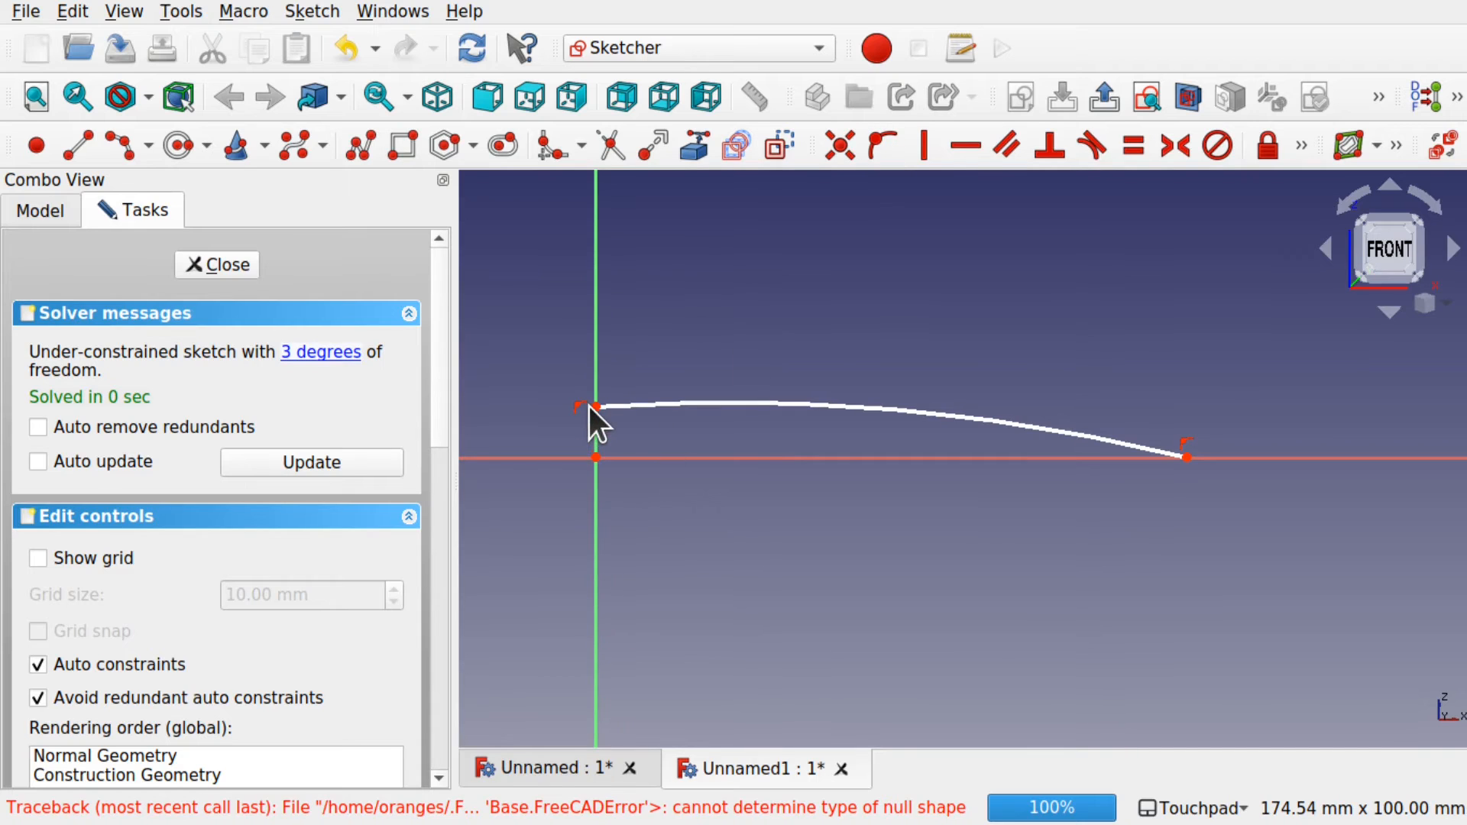
left_click_drag(605, 405, 604, 379)
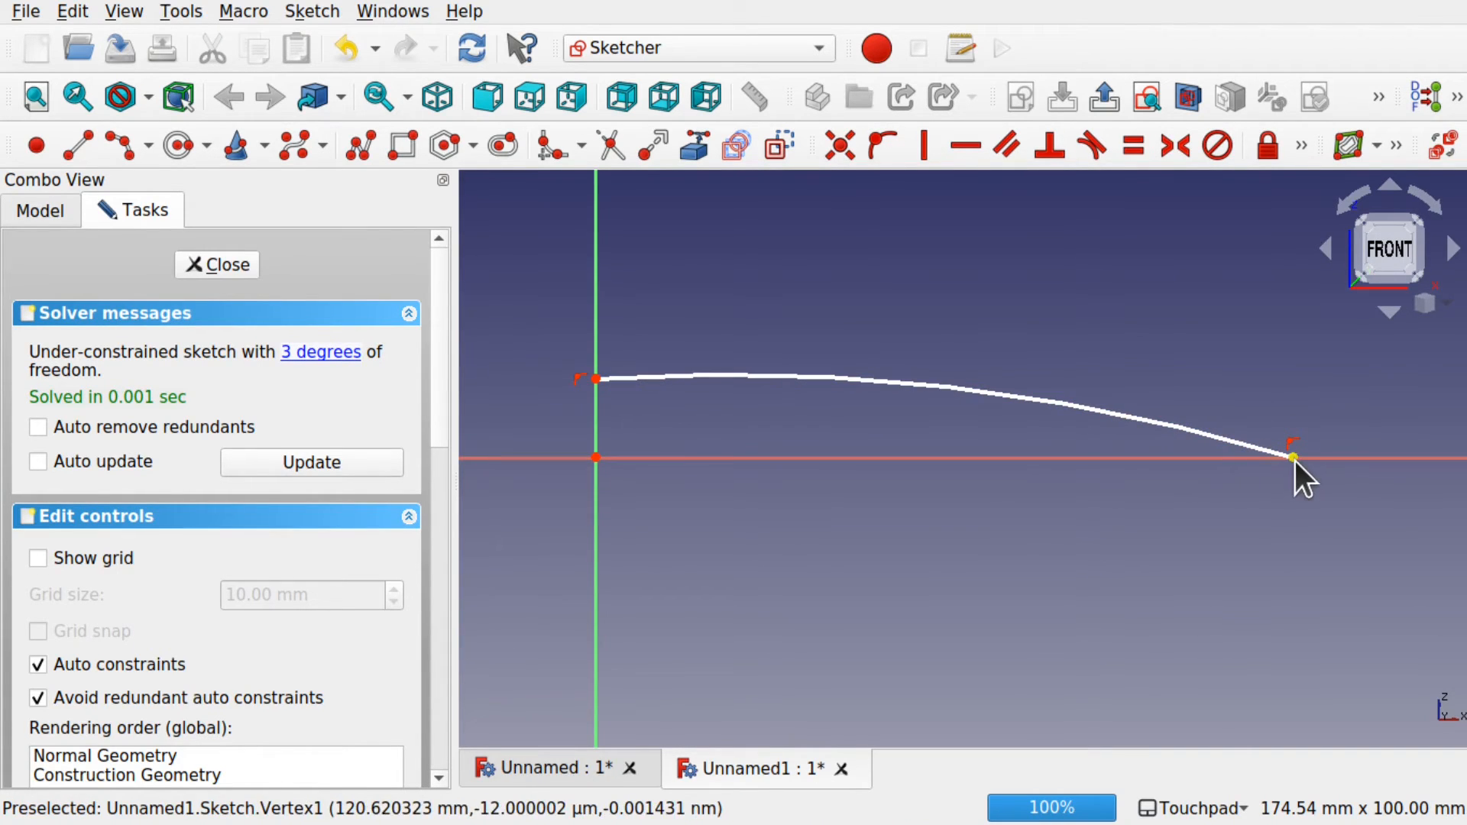
left_click(228, 265)
scroll(1207, 501, "down", 4)
middle_click_drag(1268, 544, 940, 566, "shift")
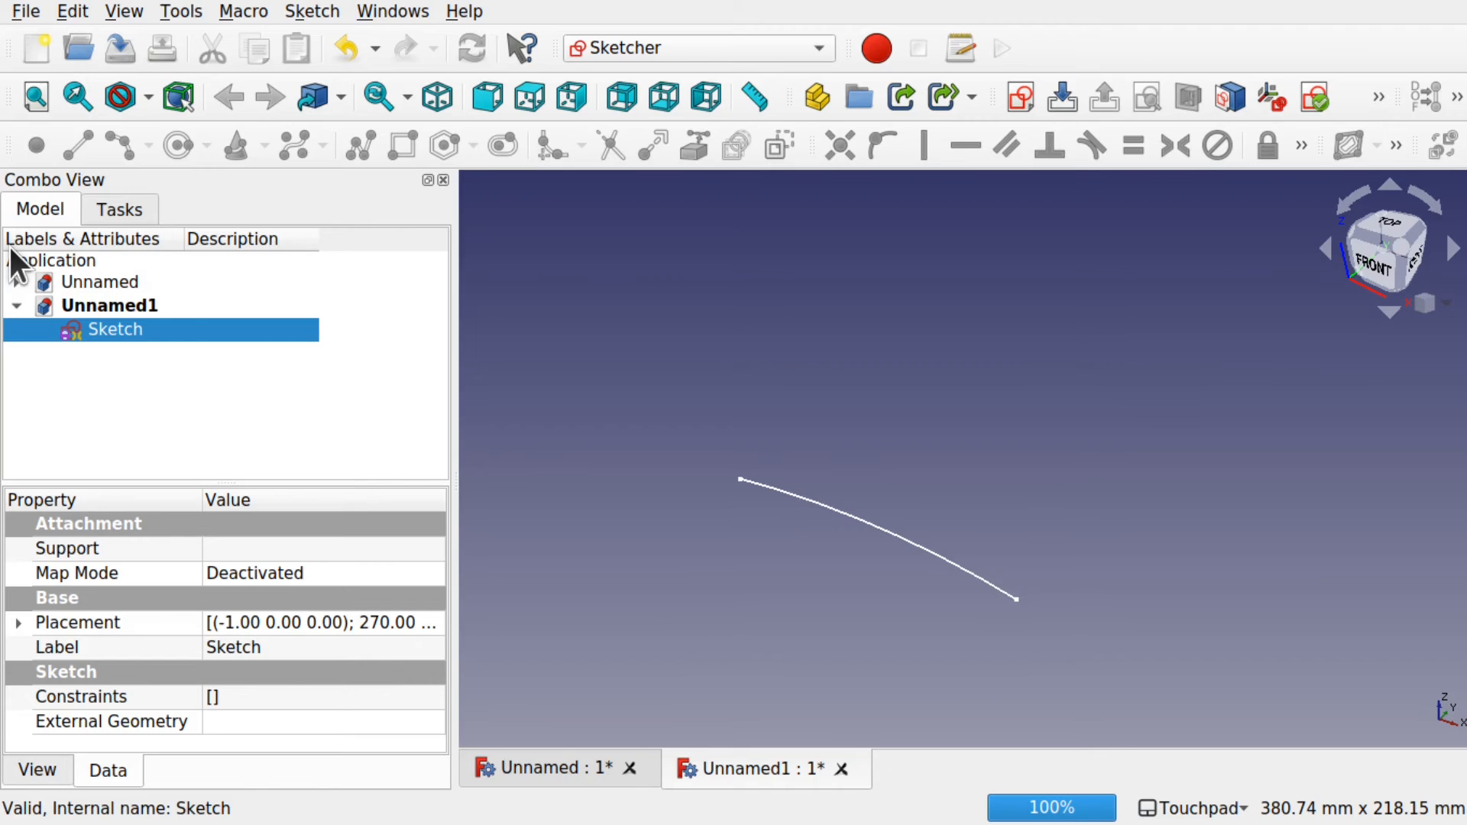
Revolve the arc sketch 360° around the Z axis with the Part workbench to form a dome surface
left_click(764, 46)
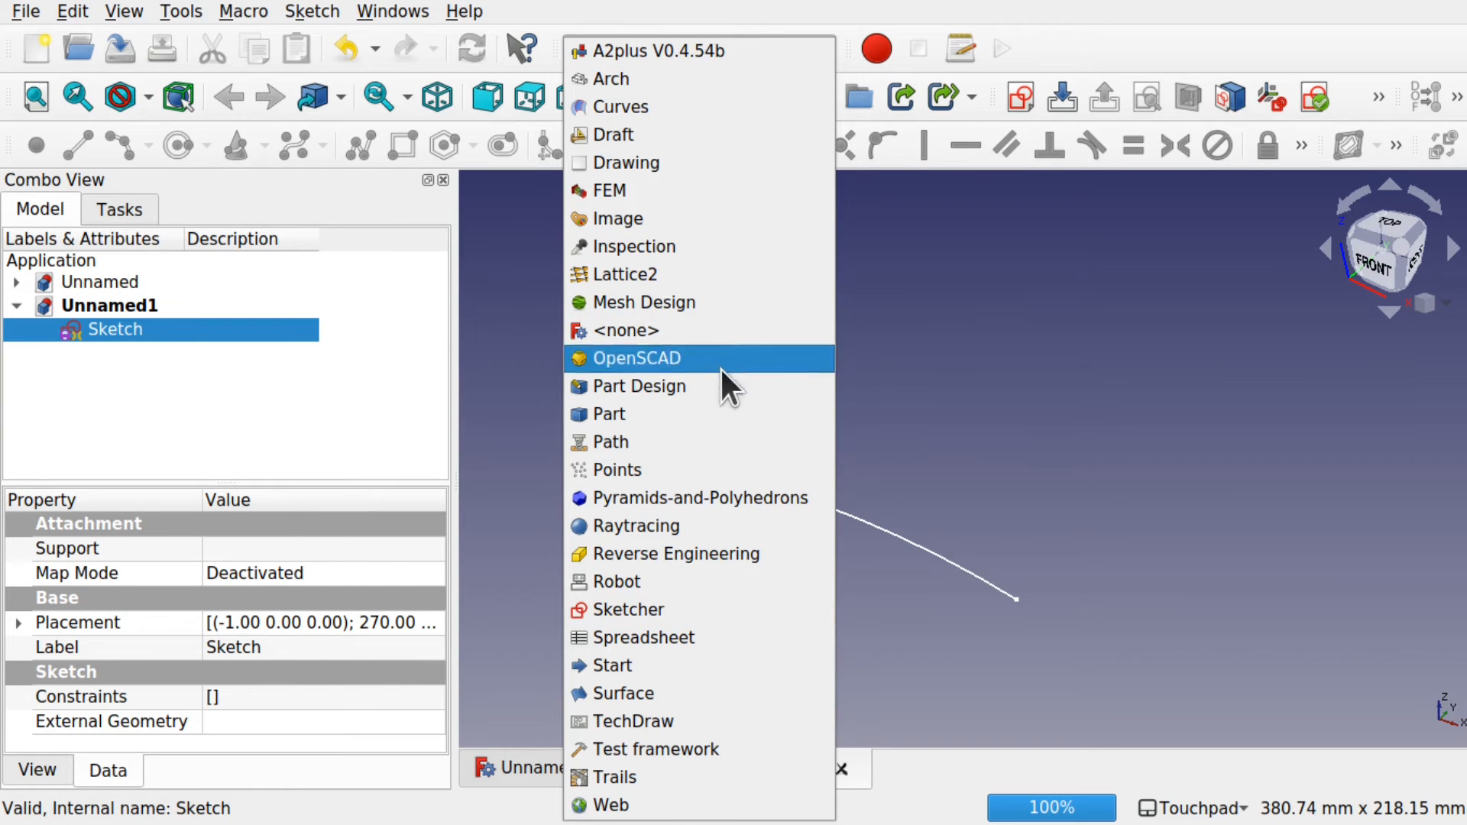
left_click(727, 414)
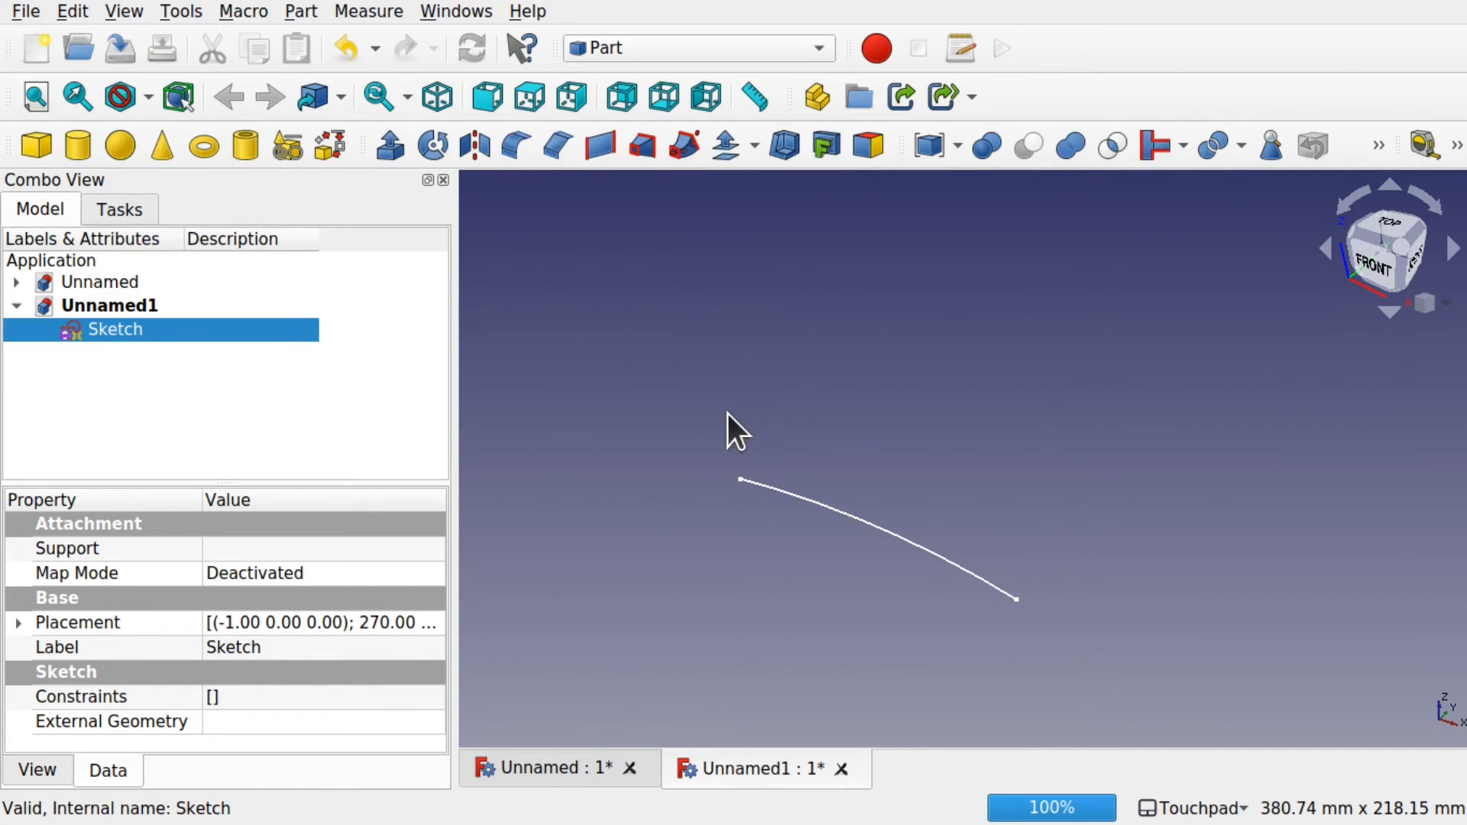
left_click(428, 145)
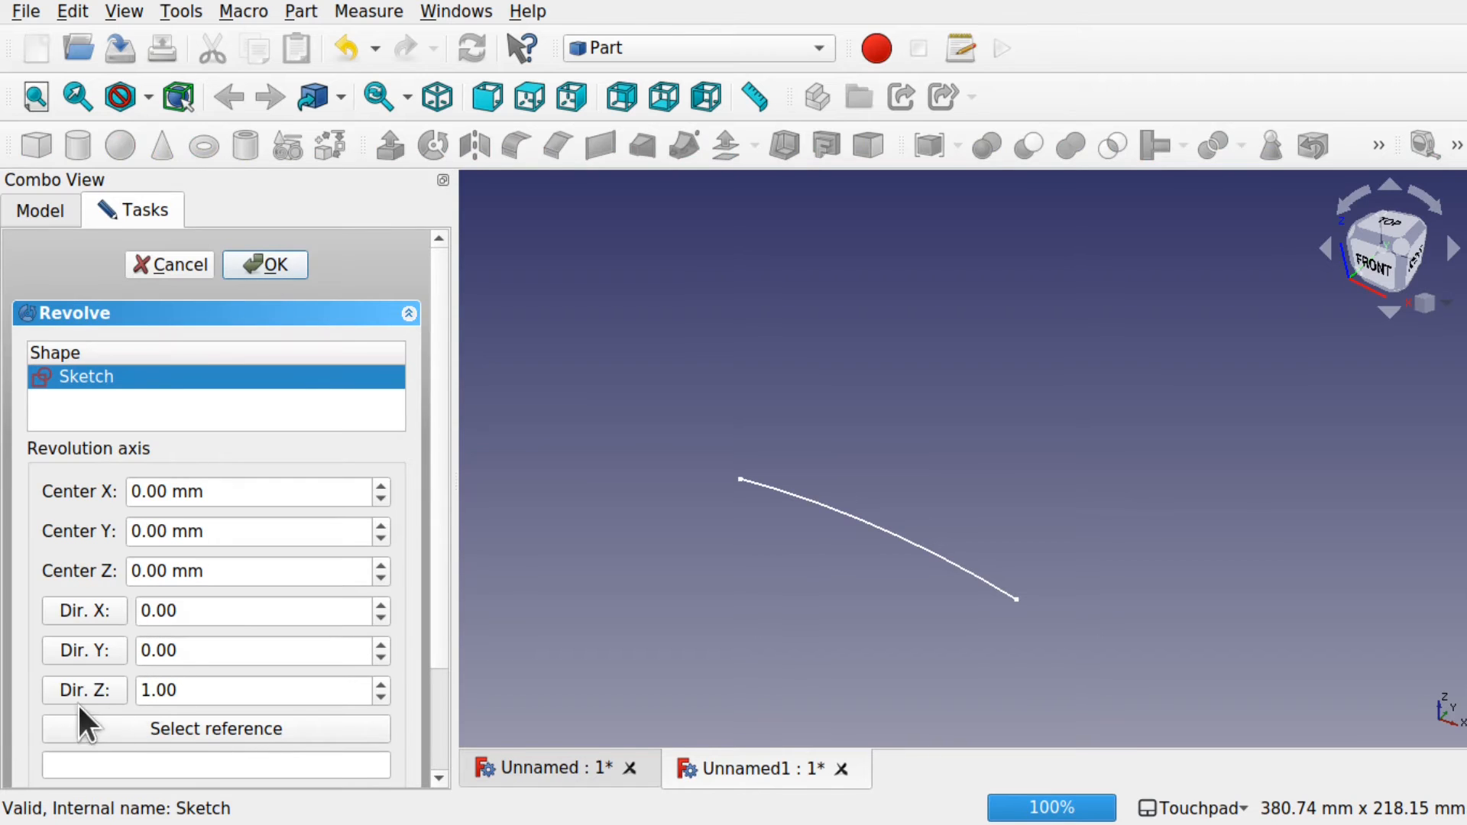
left_click(266, 264)
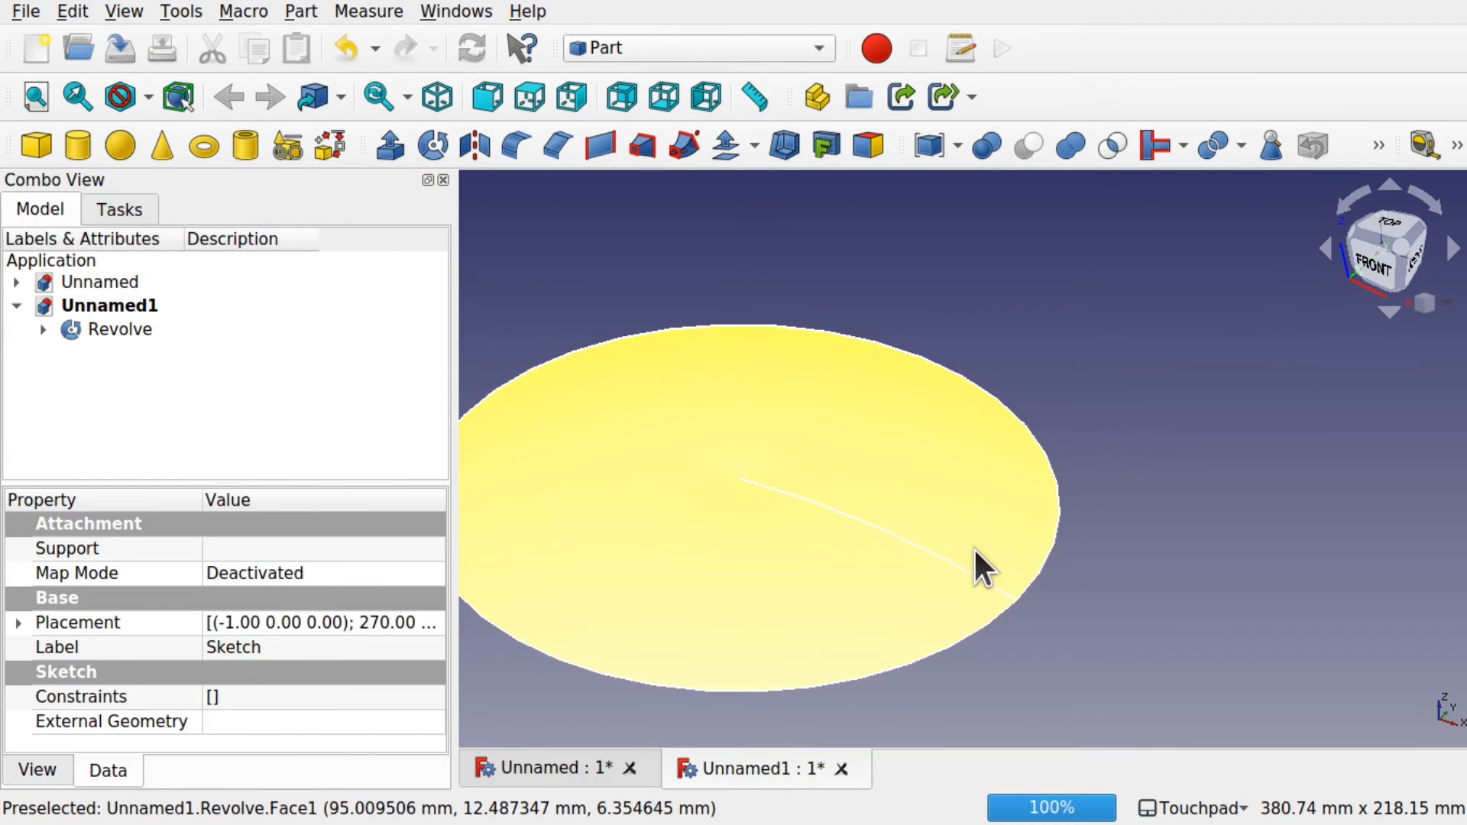
Offset the revolved dome surface by 1.3 mm in Skin mode with Fill offset enabled
left_click_drag(894, 520, 925, 508, "alt")
left_click(680, 466)
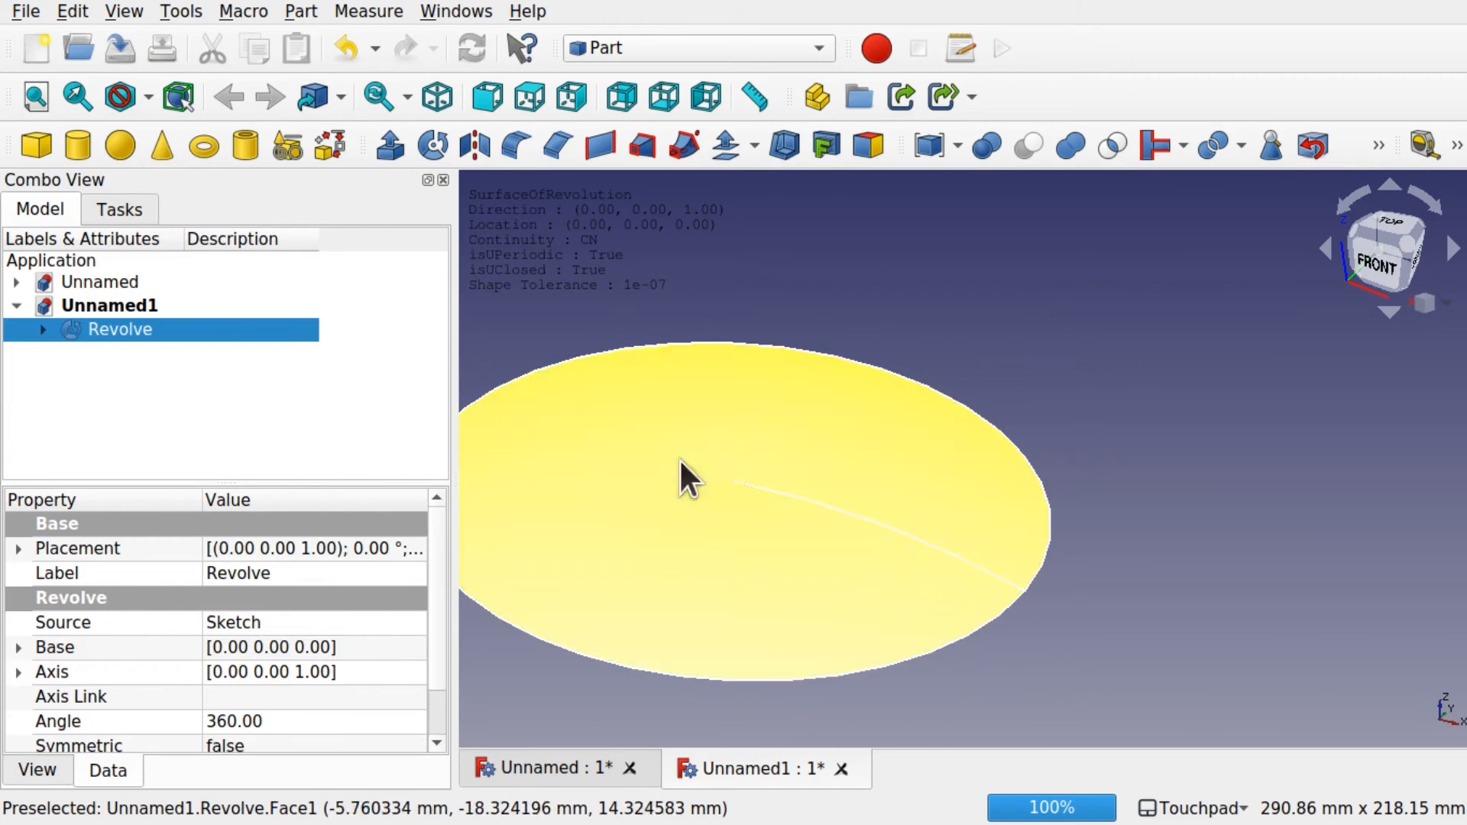
left_click(719, 160)
left_click_drag(734, 531, 428, 432, "alt")
left_click(412, 353)
type("1.3")
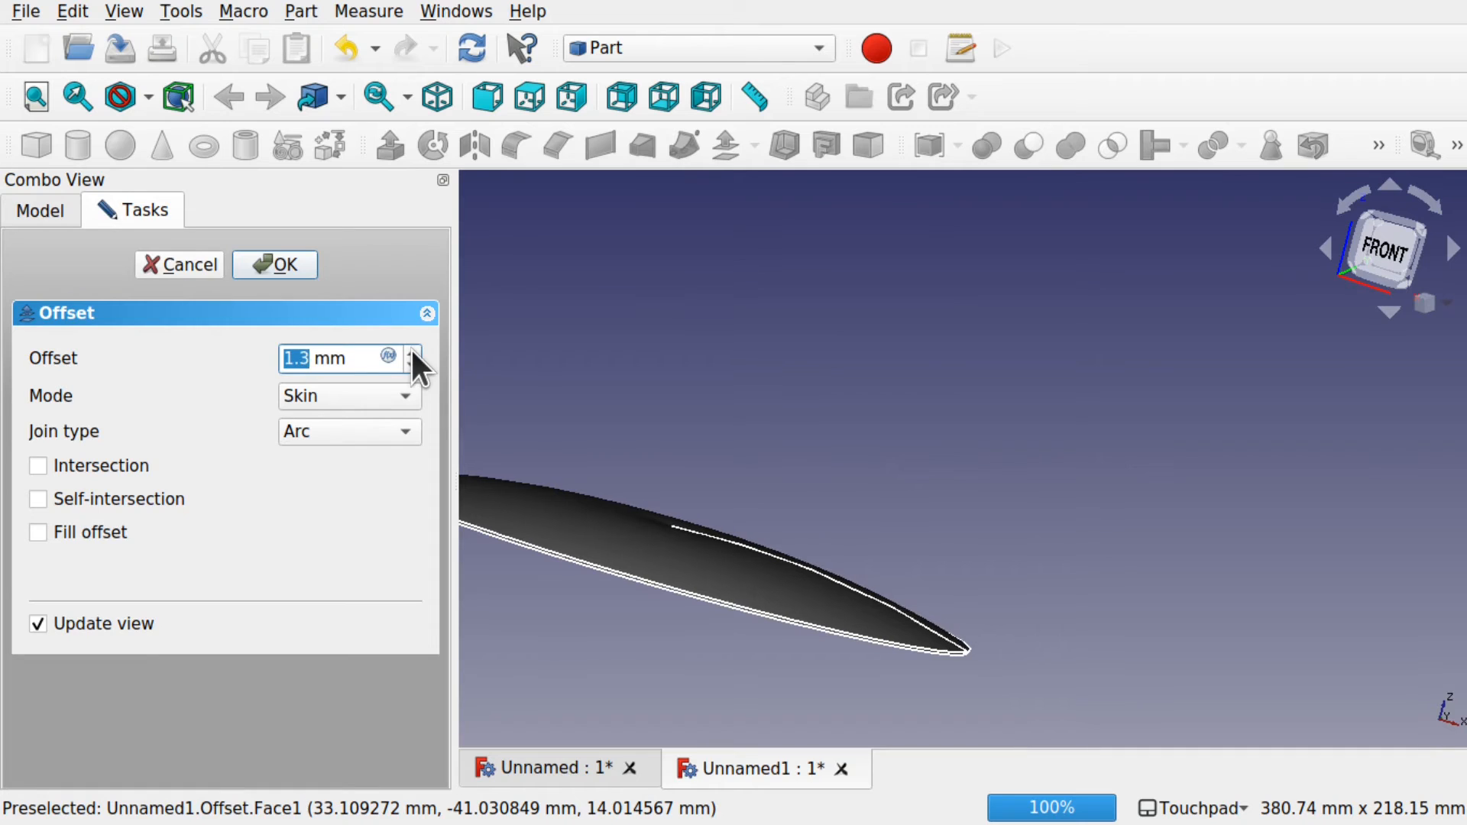
left_click(37, 533)
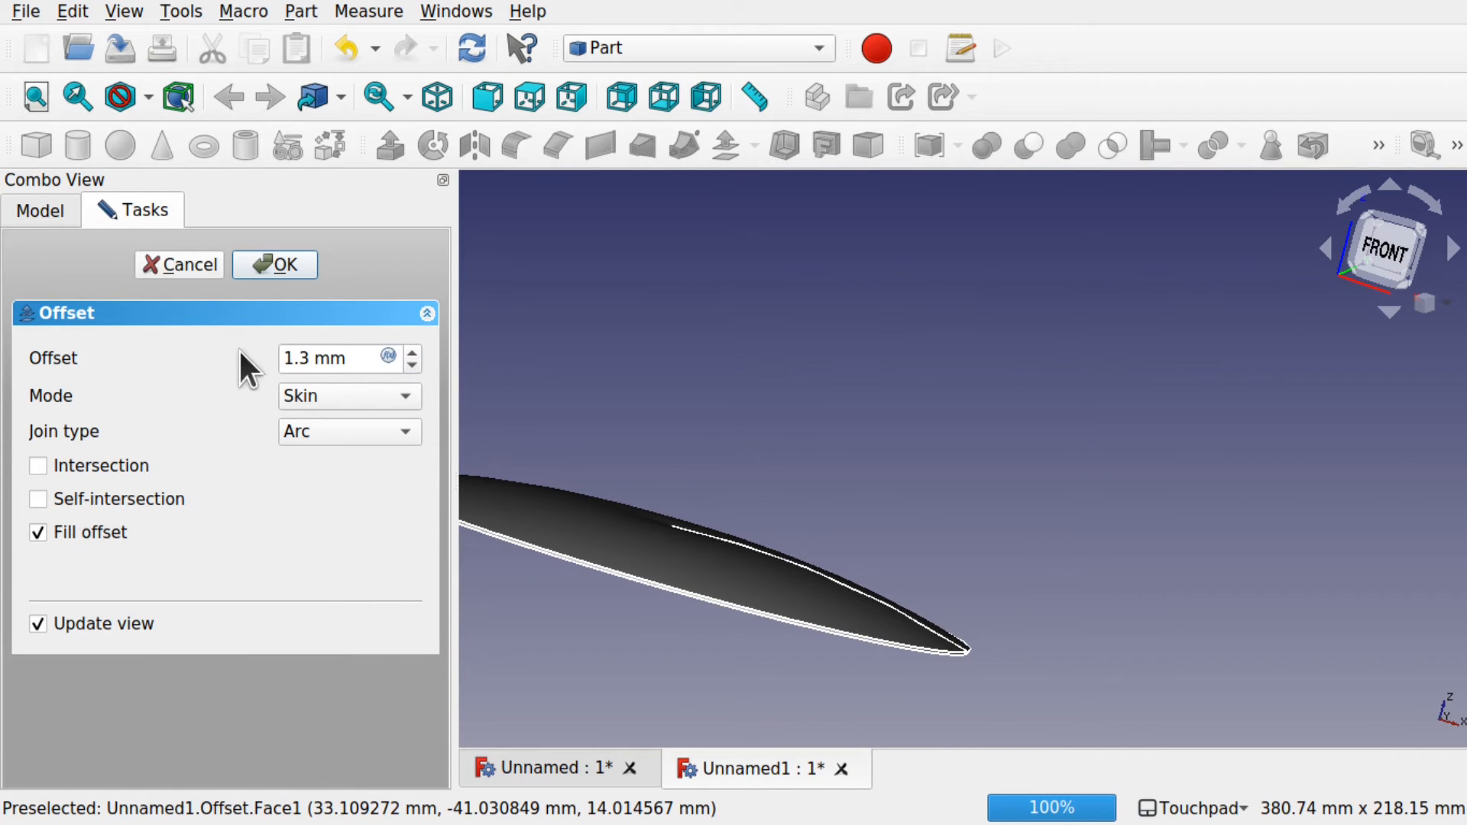
left_click(271, 265)
left_click_drag(581, 427, 695, 469, "alt")
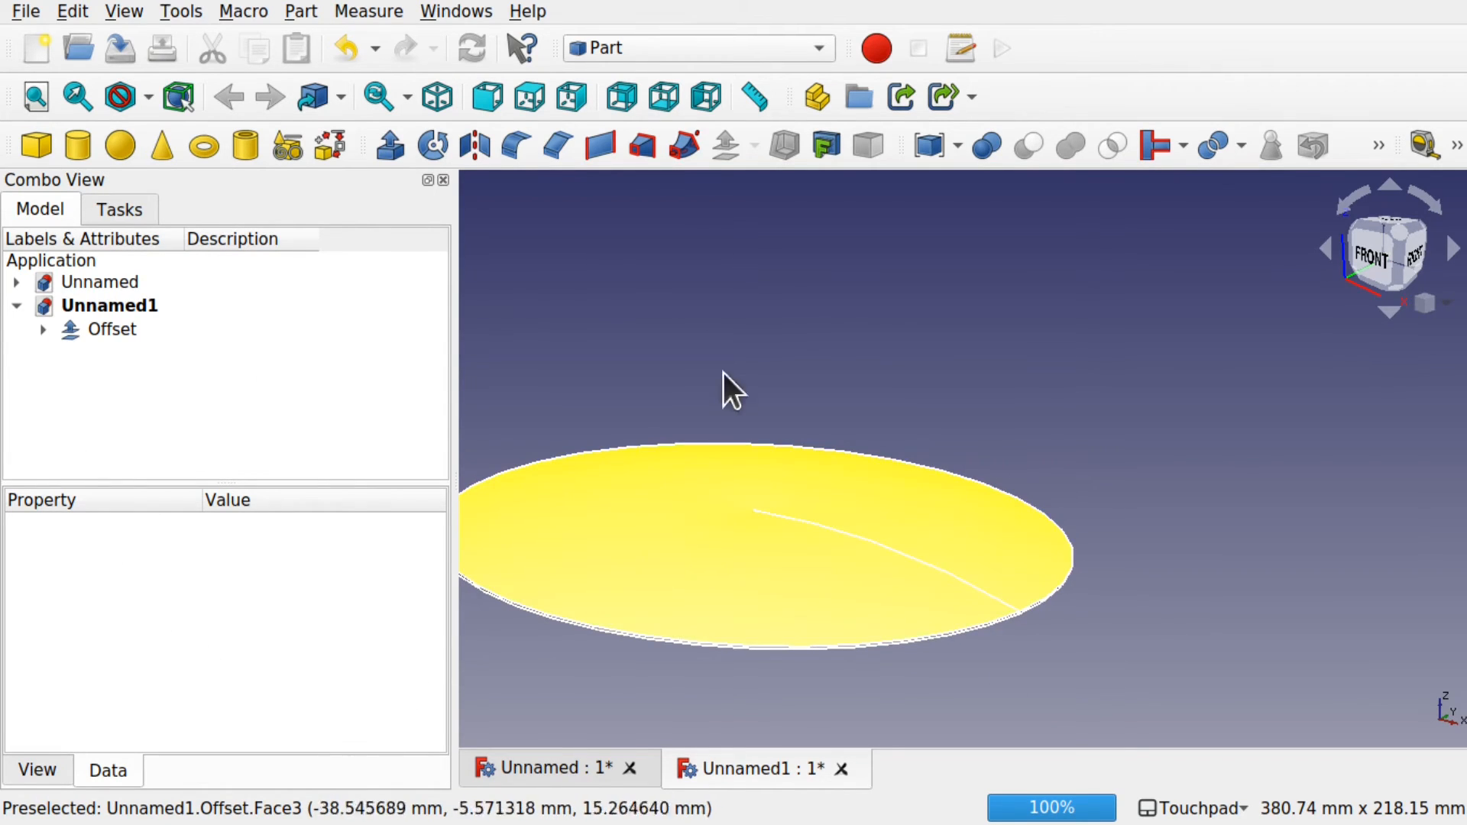
Show the arc Sketch under Revolve and hide both the Offset and the Revolve shapes
left_click(43, 328)
left_click(137, 355)
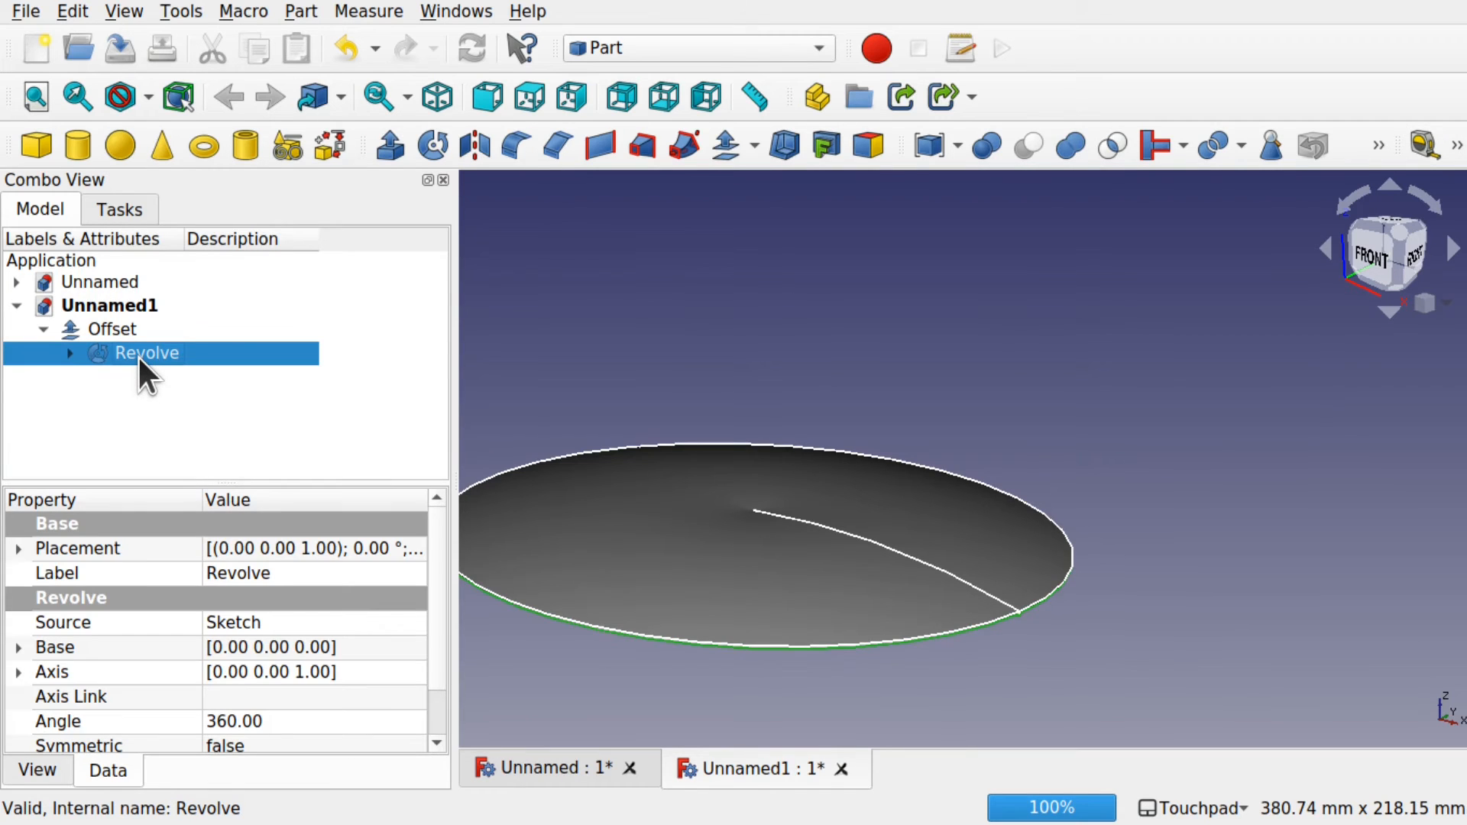
left_click(66, 354)
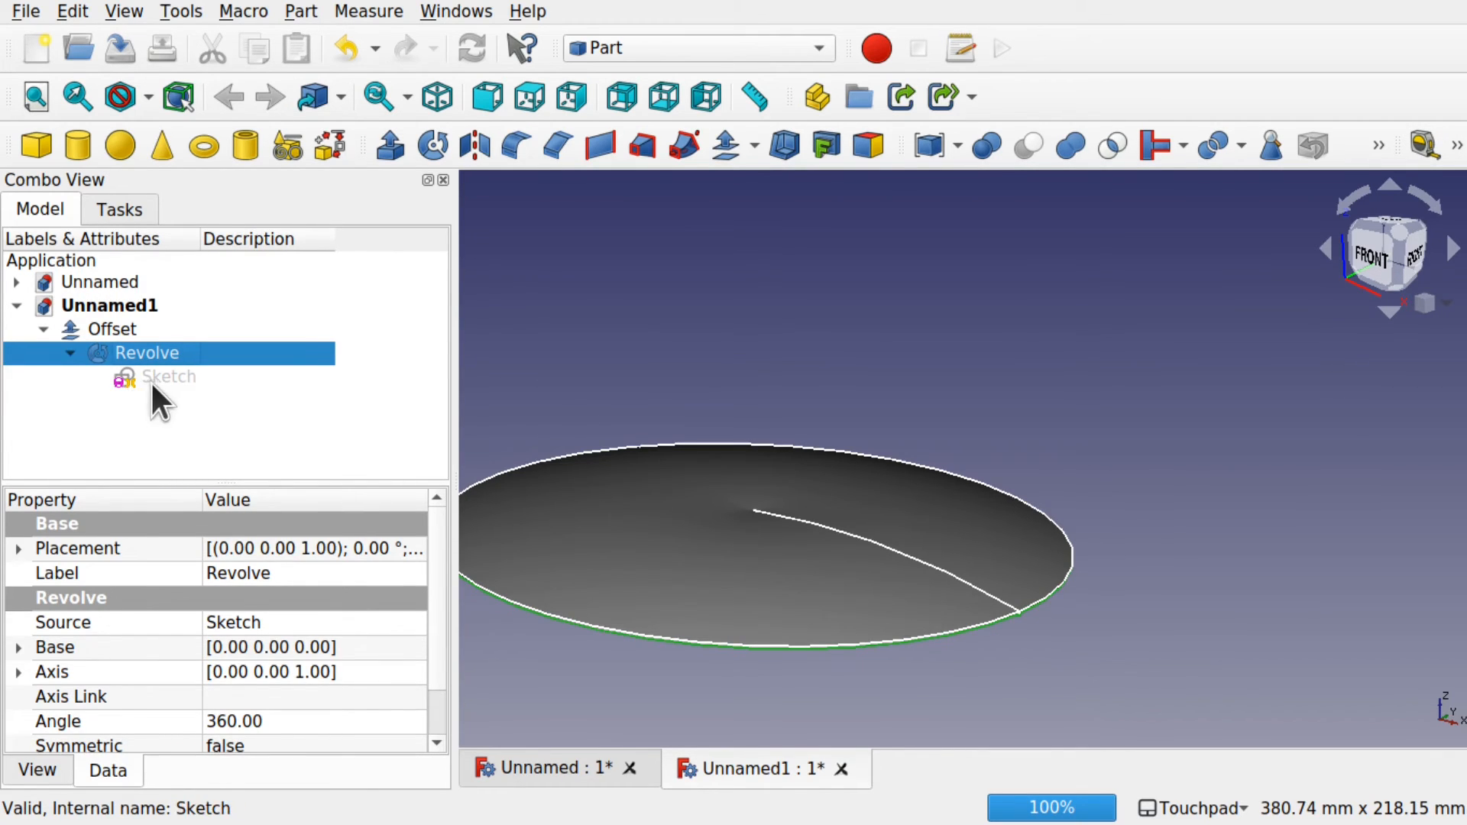
left_click(158, 378)
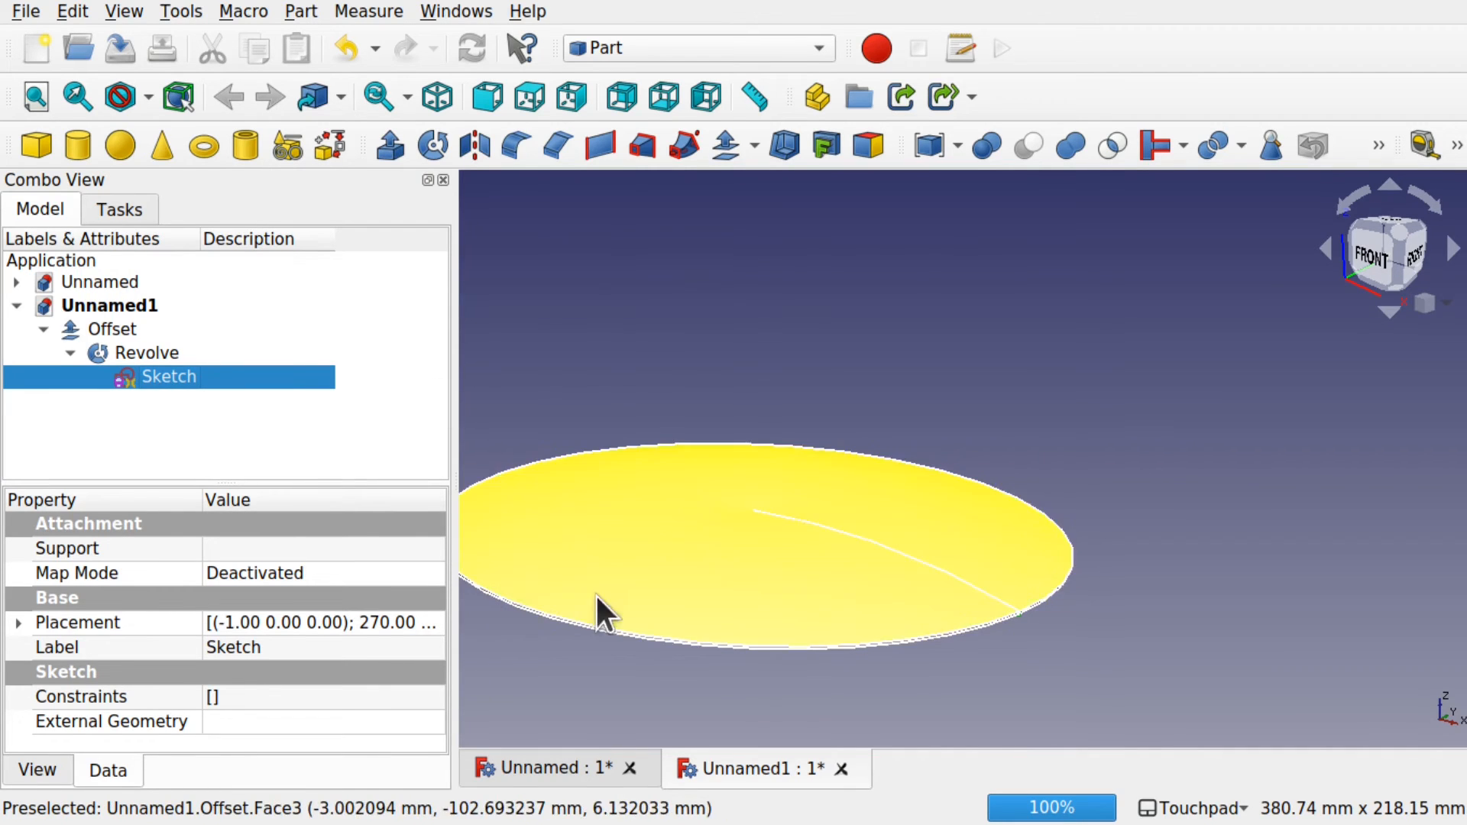
left_click(594, 593)
key("space")
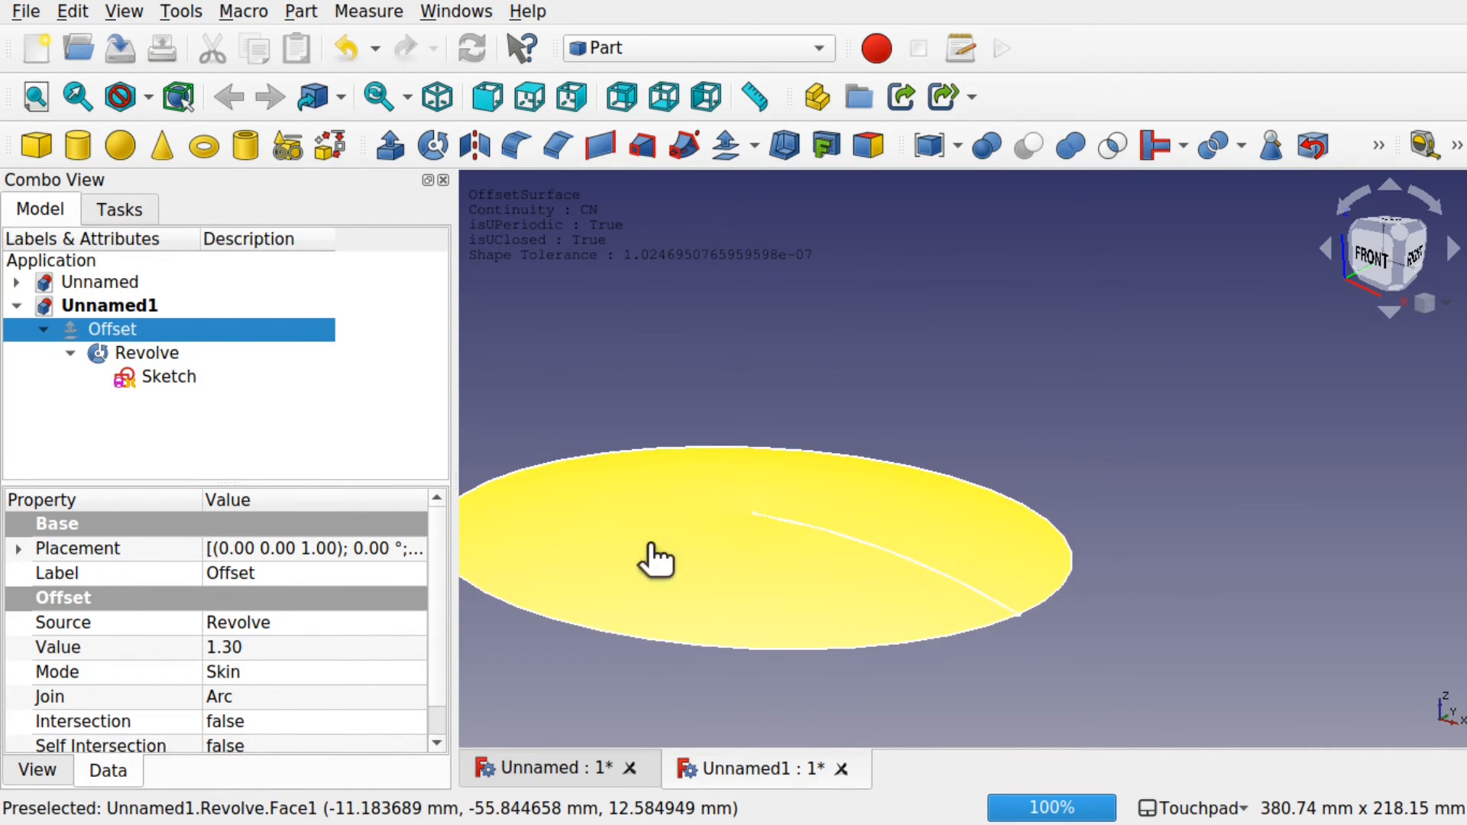
left_click(654, 544)
key("space")
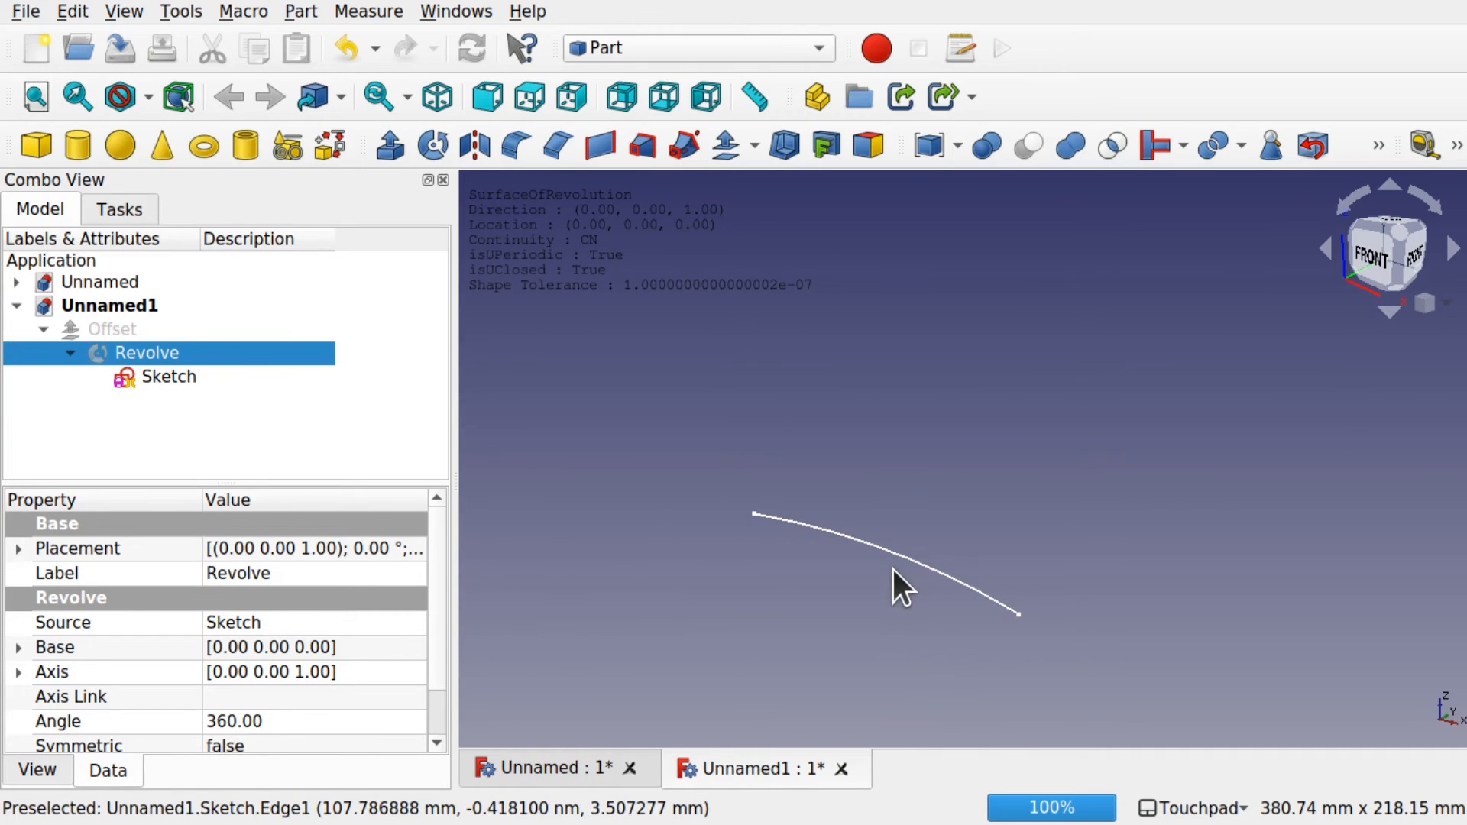
Create a new sketch on the XZ plane with the Sketcher workbench and link the existing dome arc as external geometry
left_click(1369, 264)
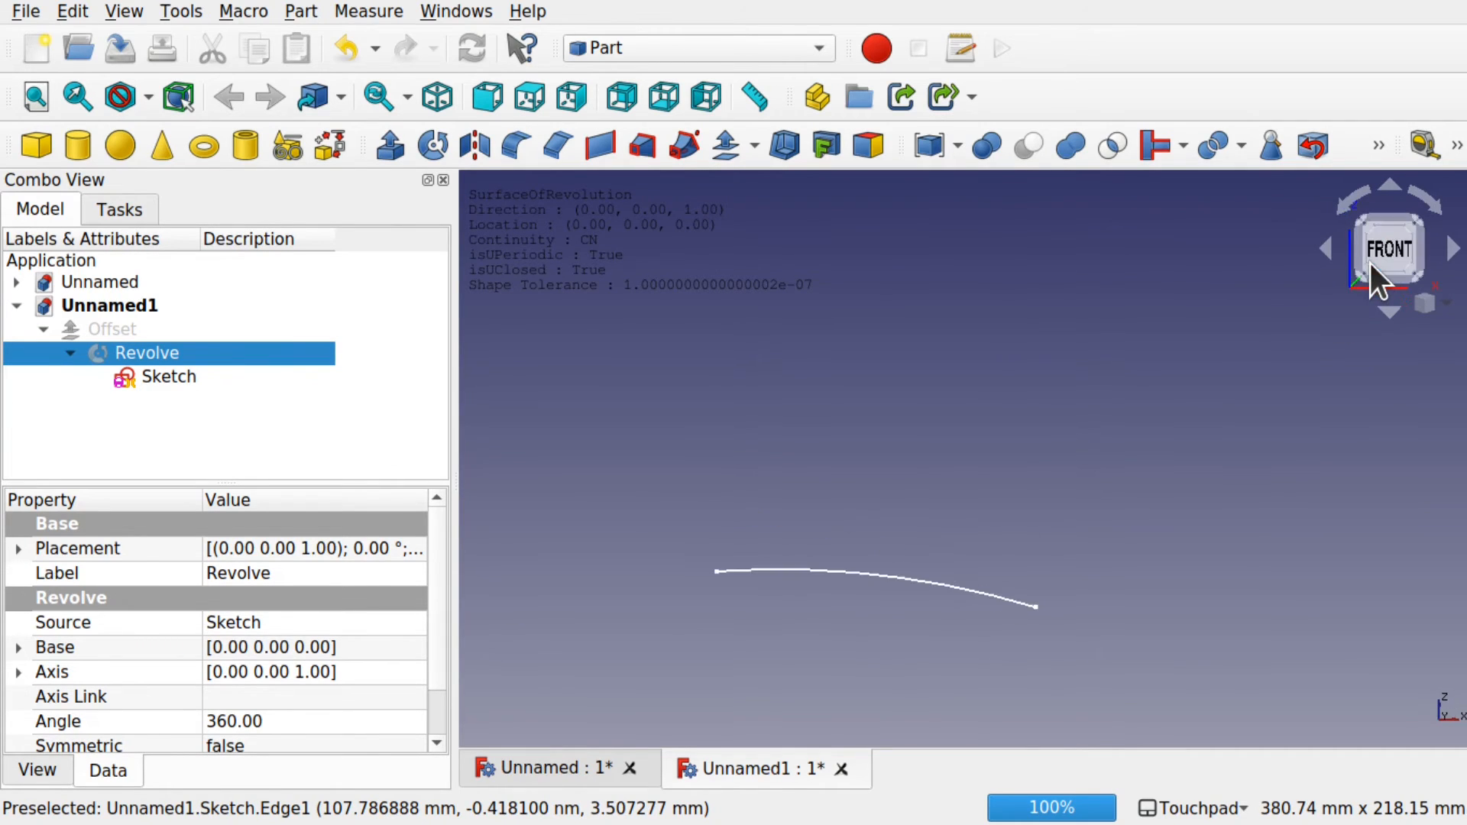
scroll(969, 640, "up", 2)
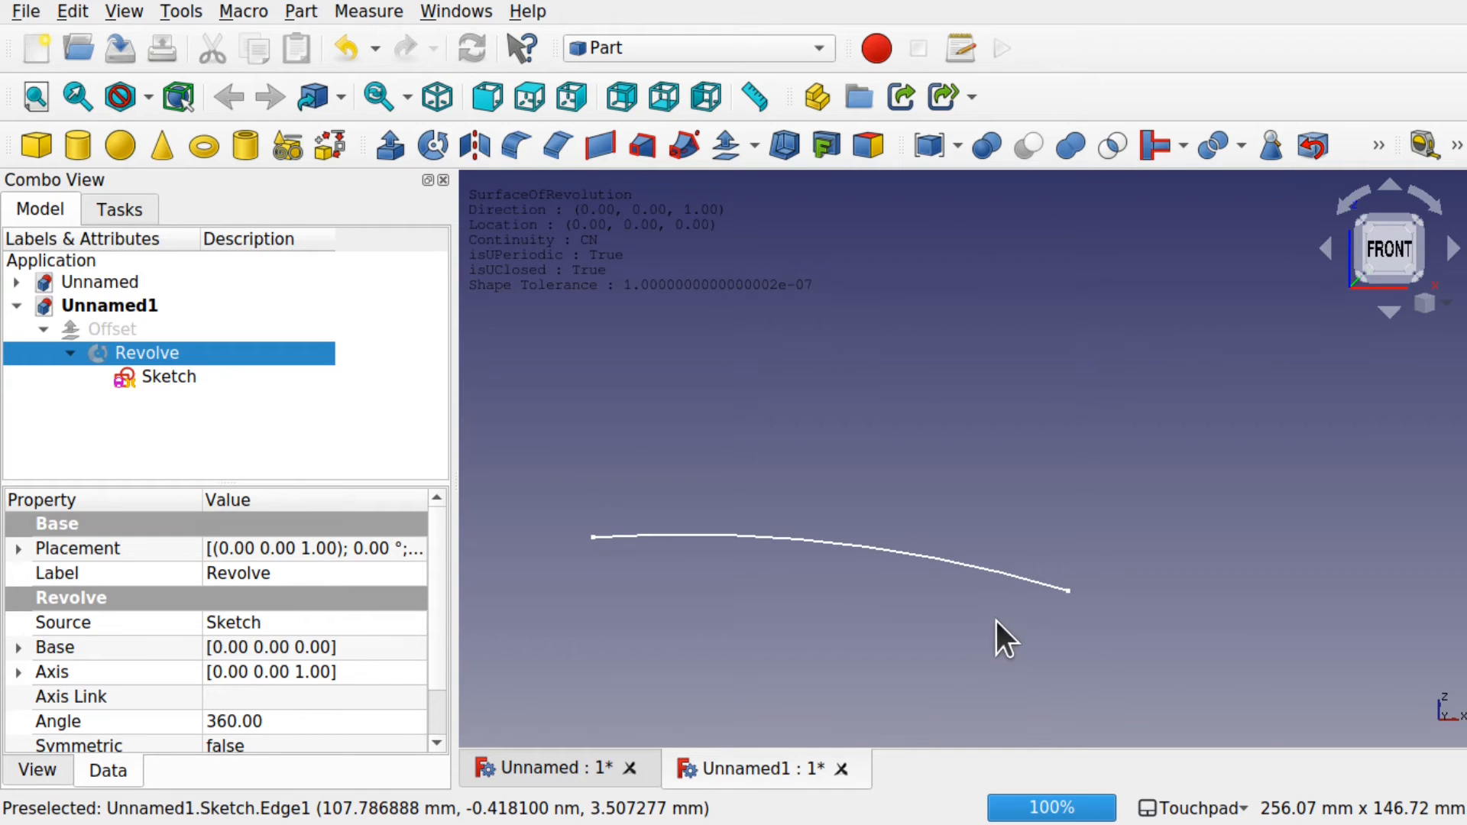
left_click(963, 611)
left_click(639, 48)
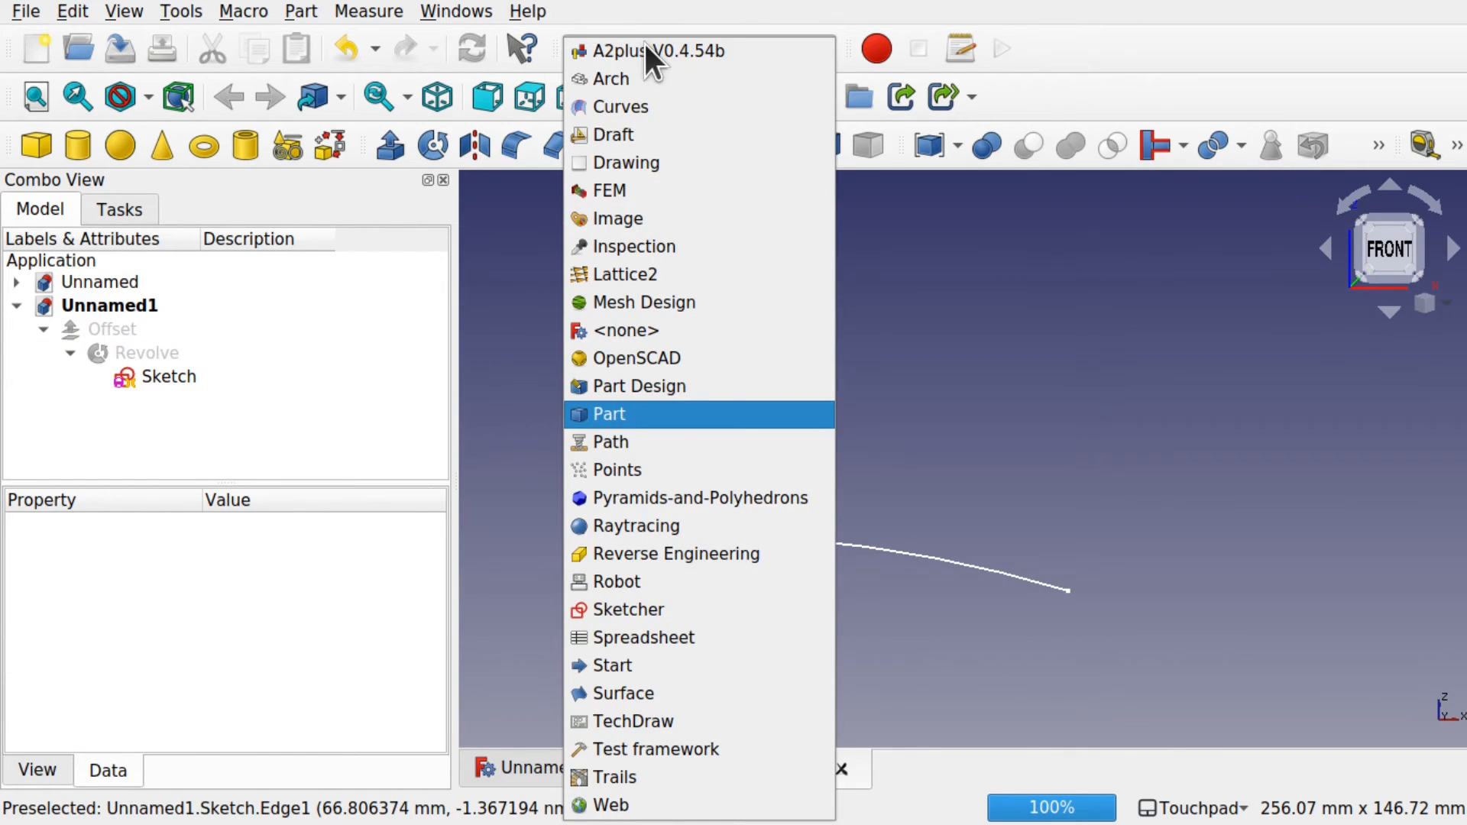
left_click(706, 609)
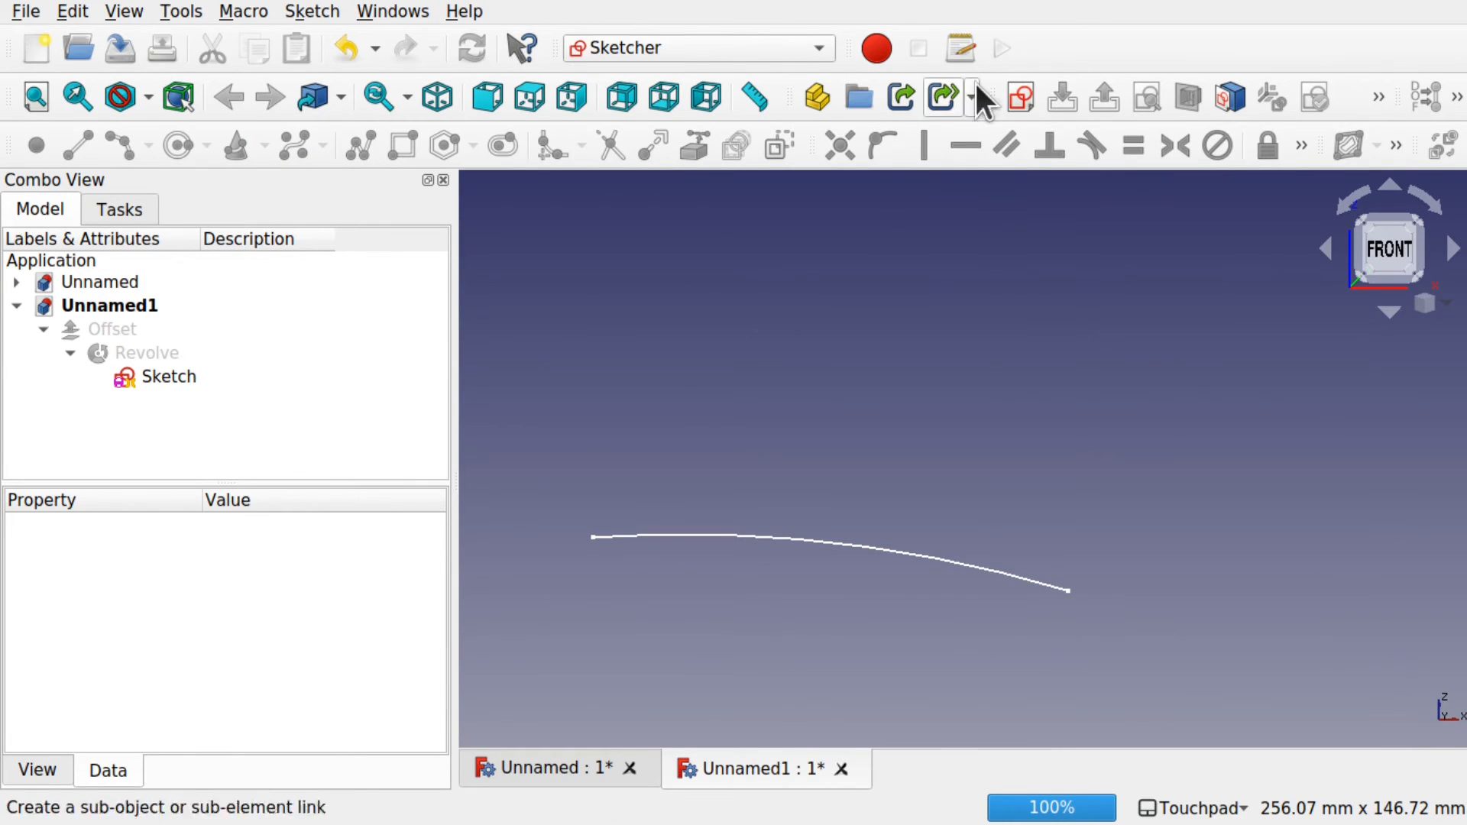
left_click(1019, 95)
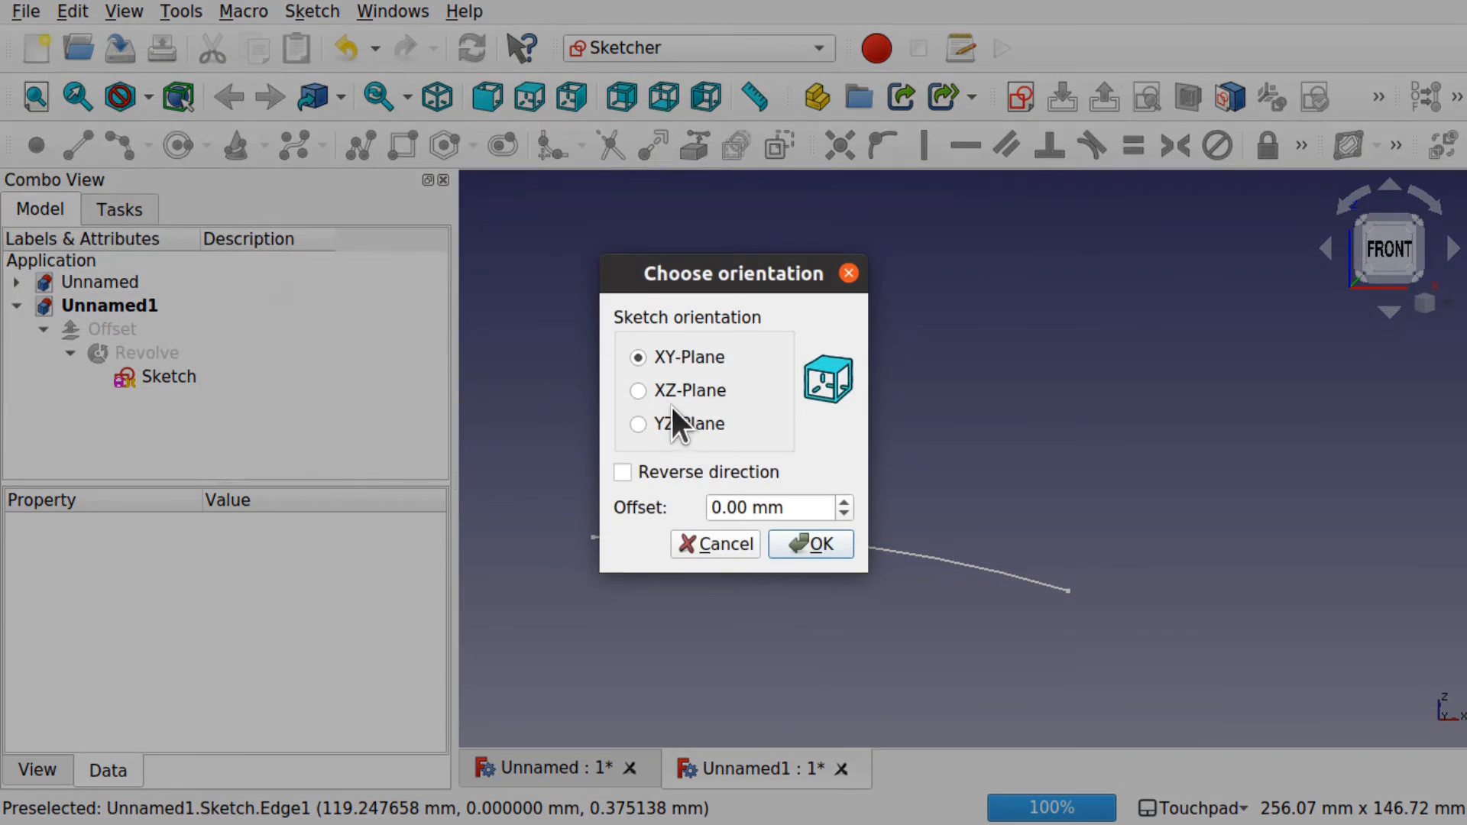
left_click(667, 393)
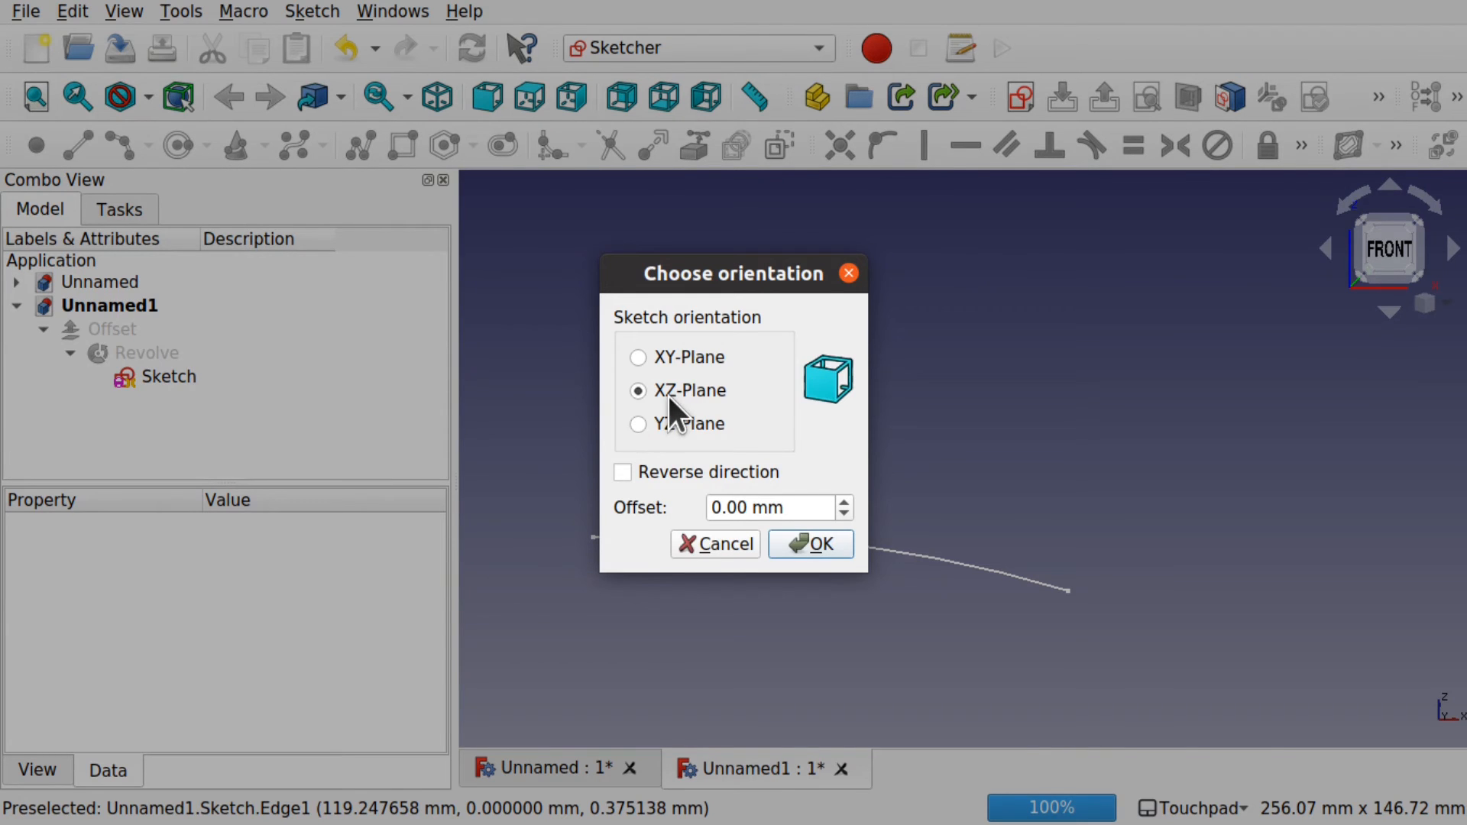
left_click(809, 542)
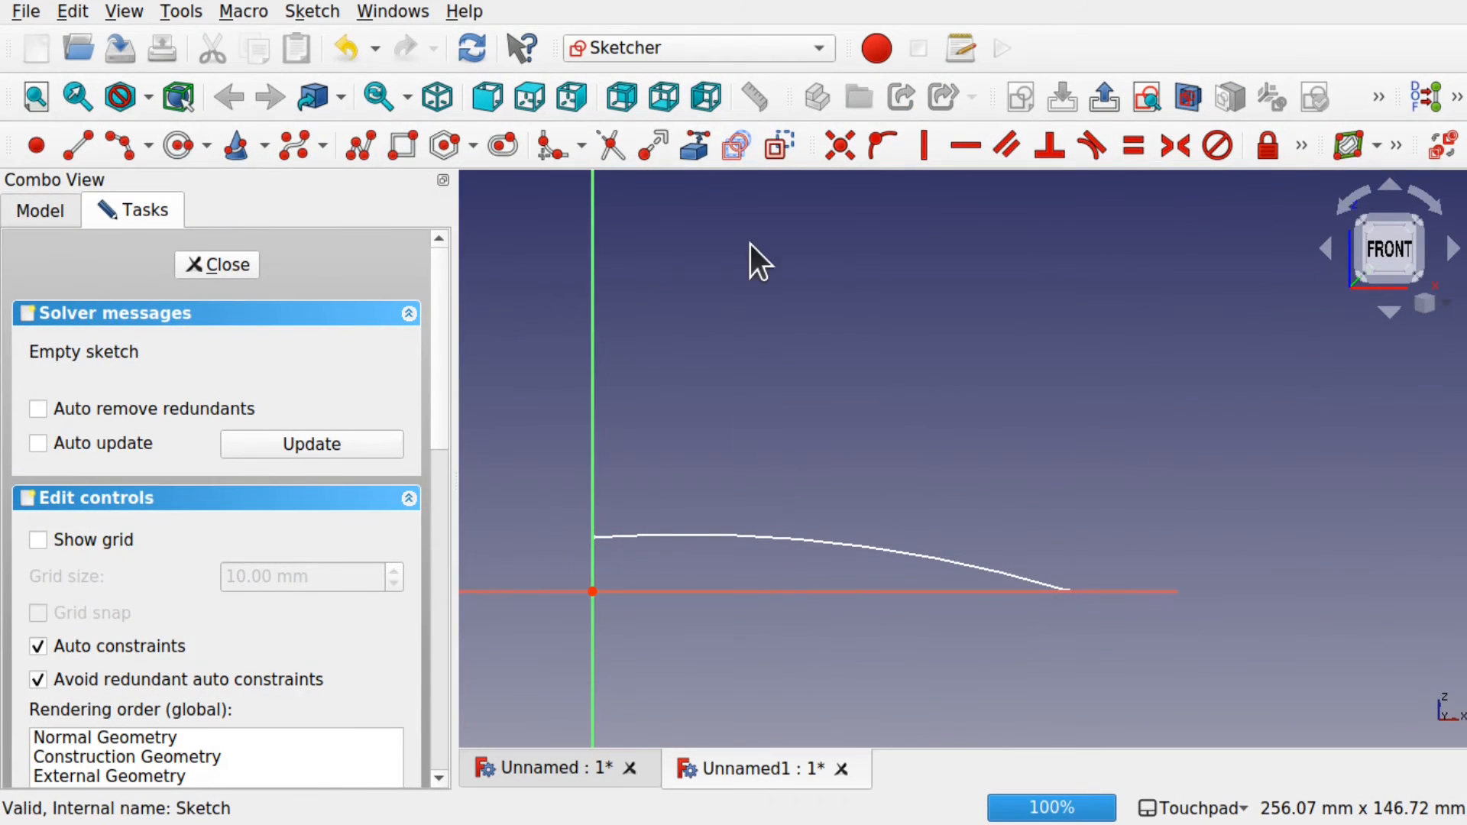
left_click(697, 149)
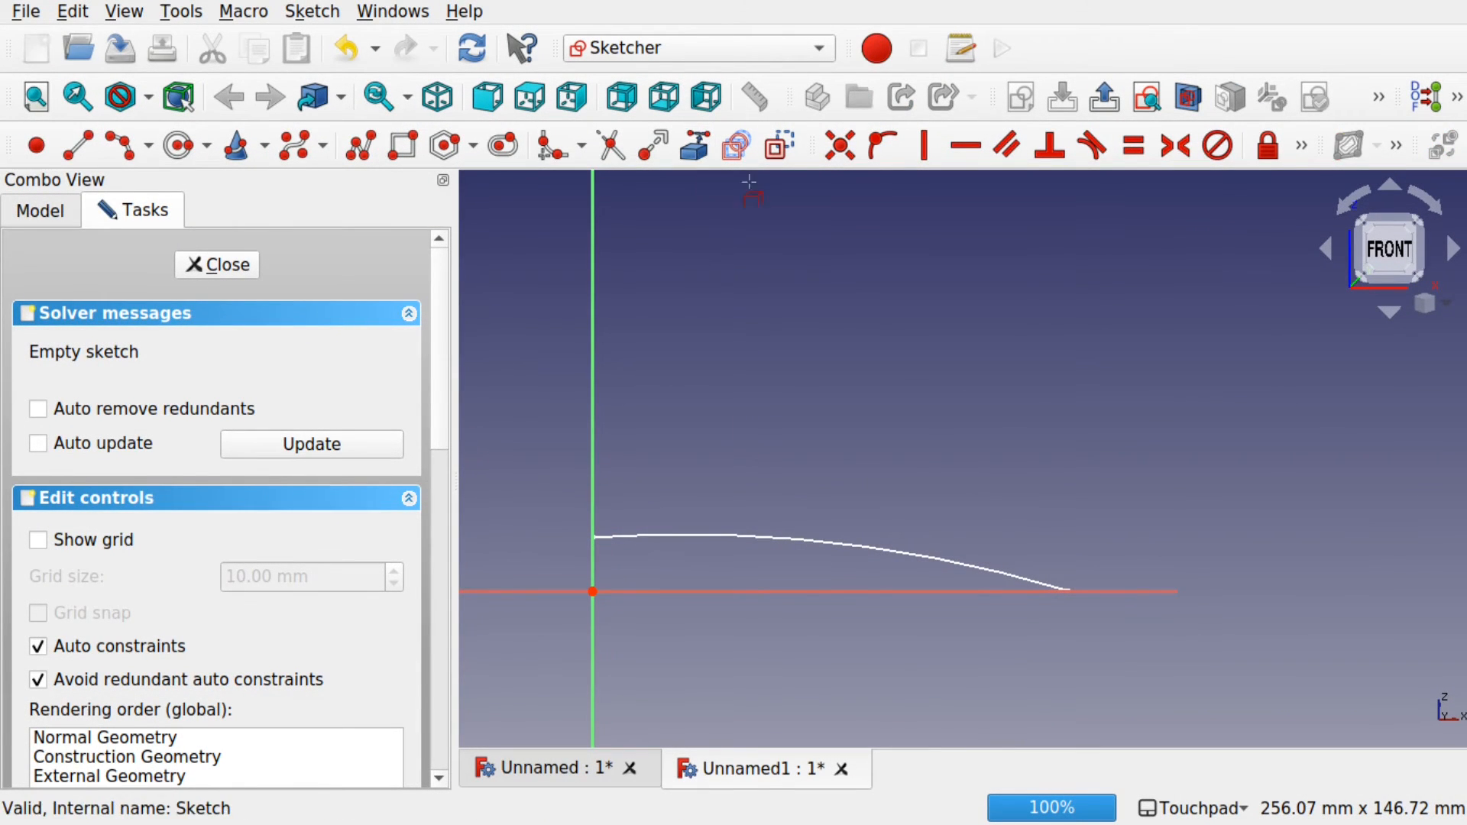
left_click(1051, 582)
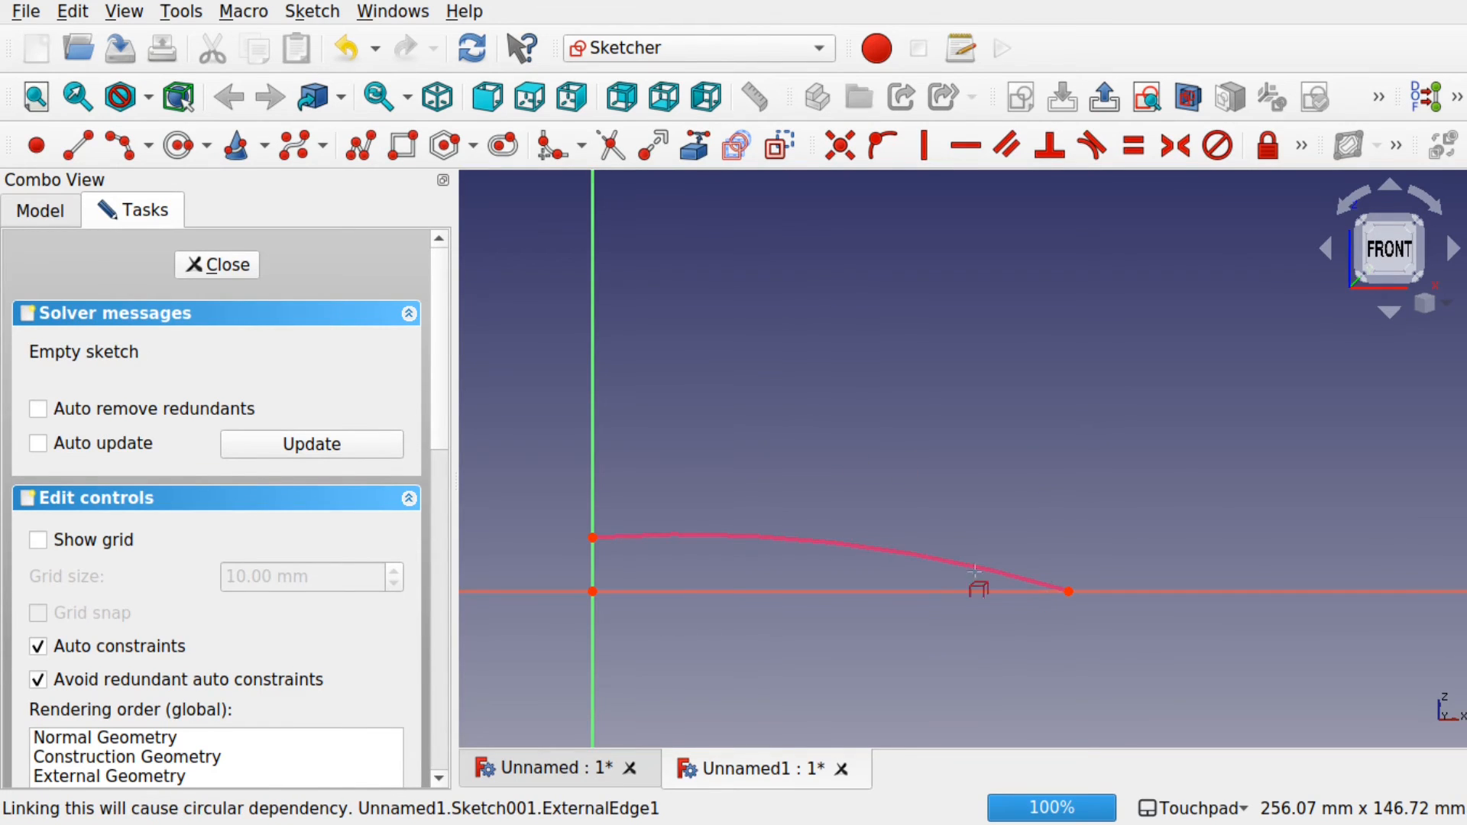
Draw a short arc from a point on the linked arc to its outer endpoint, and move its center to flatten it
scroll(975, 570, "up", 5)
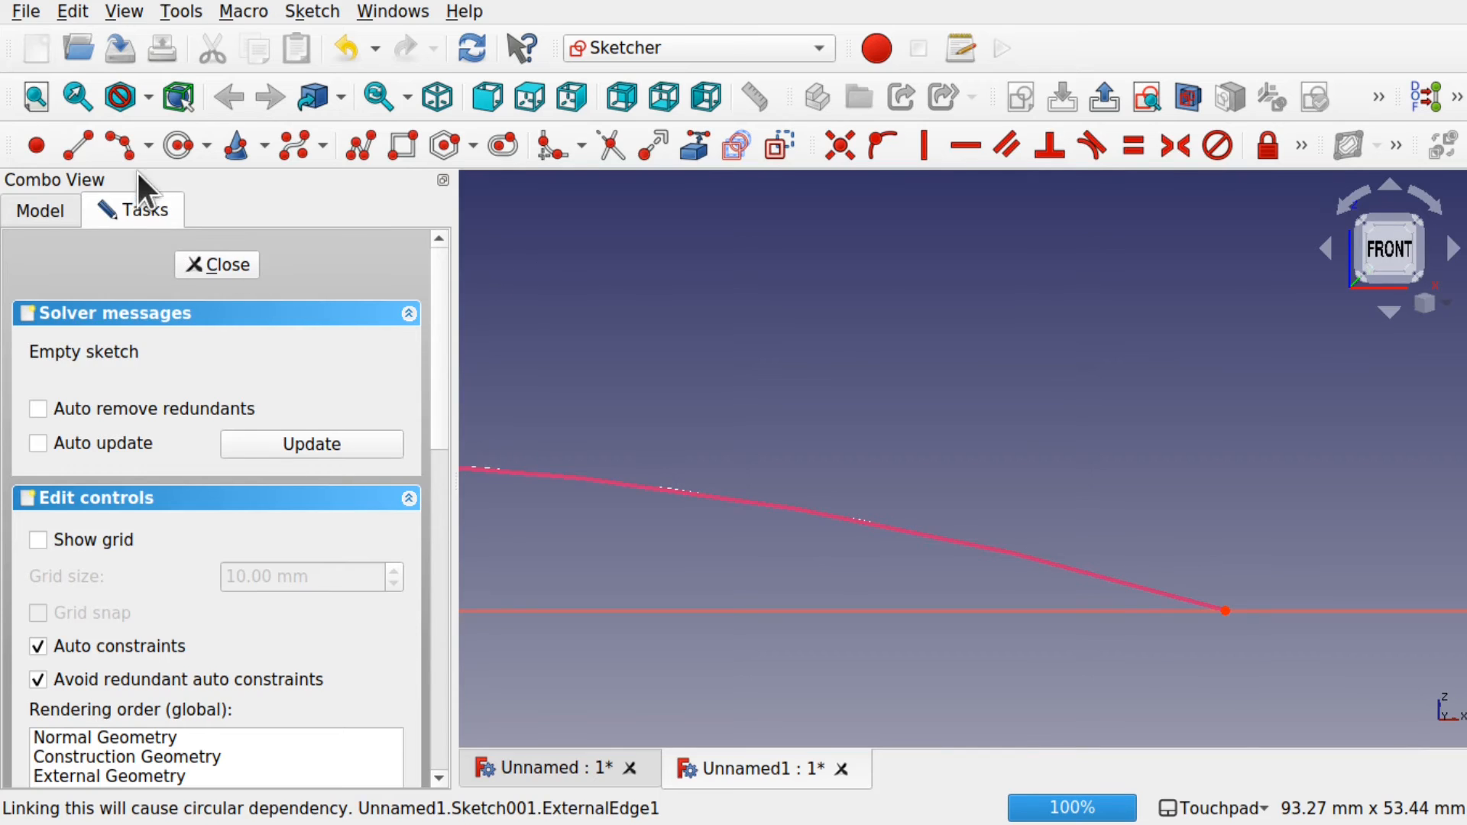
left_click(118, 139)
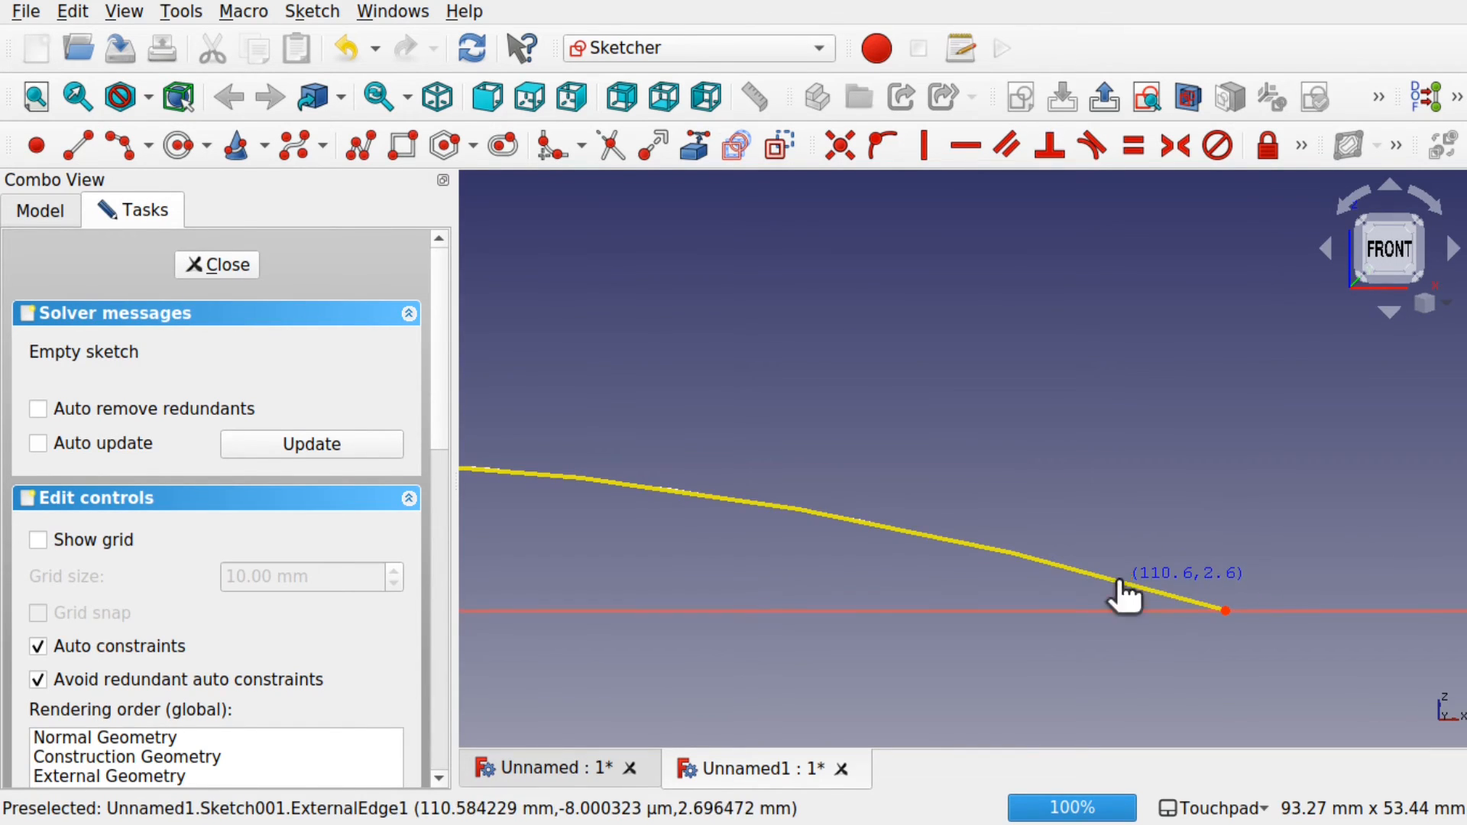
left_click(1168, 597)
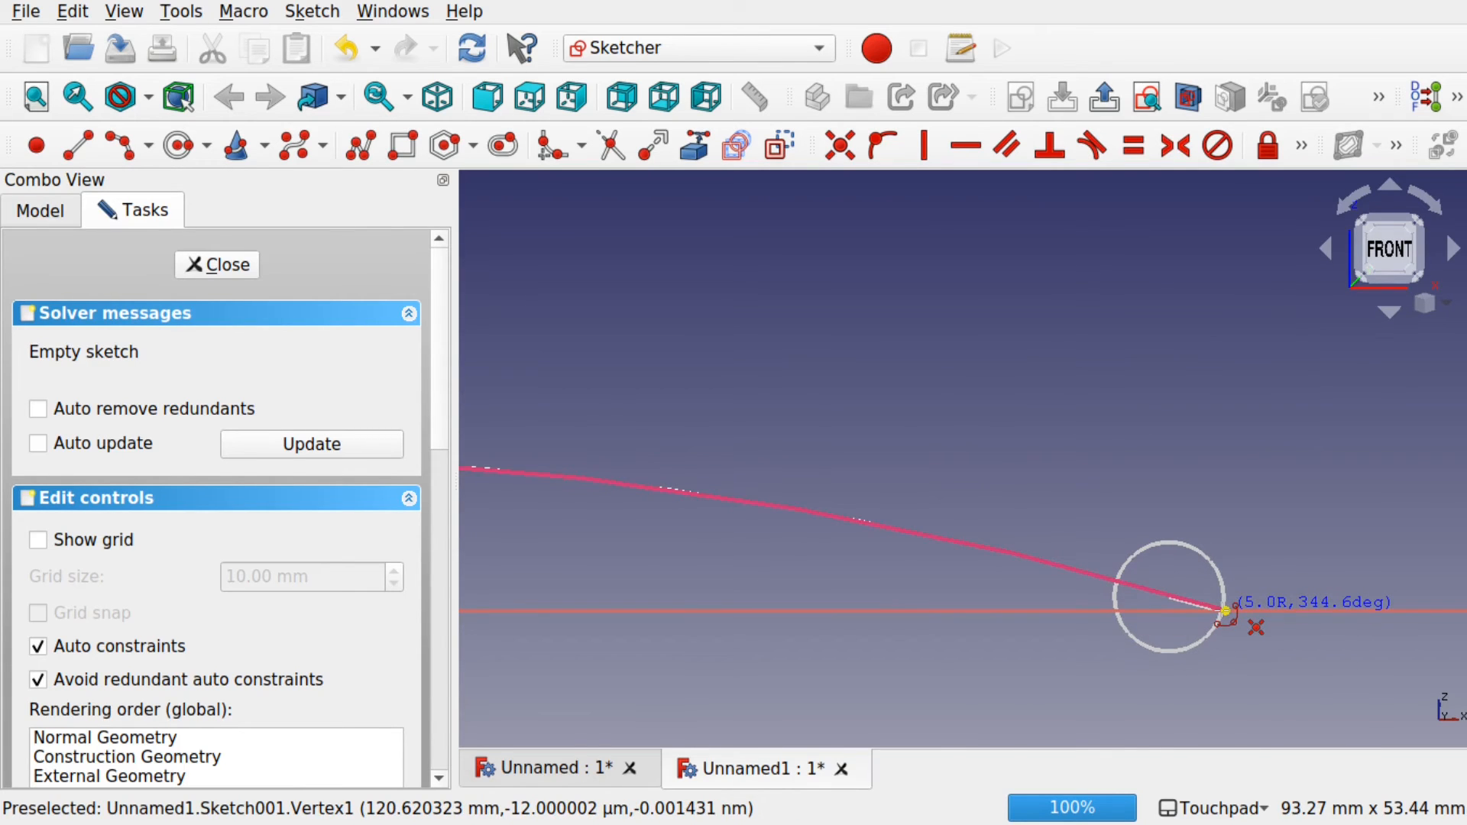
left_click(1225, 609)
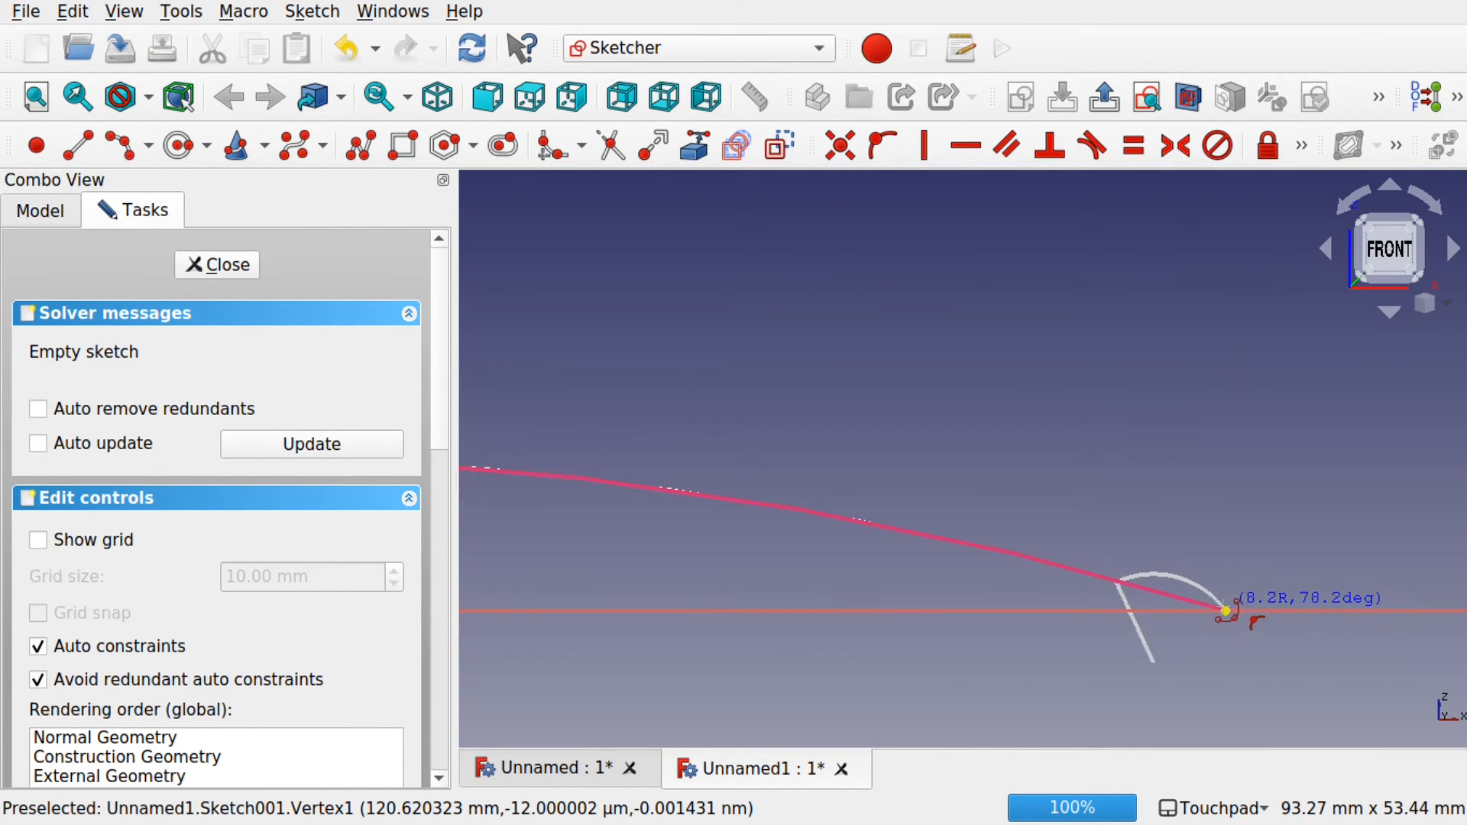
left_click(1221, 606)
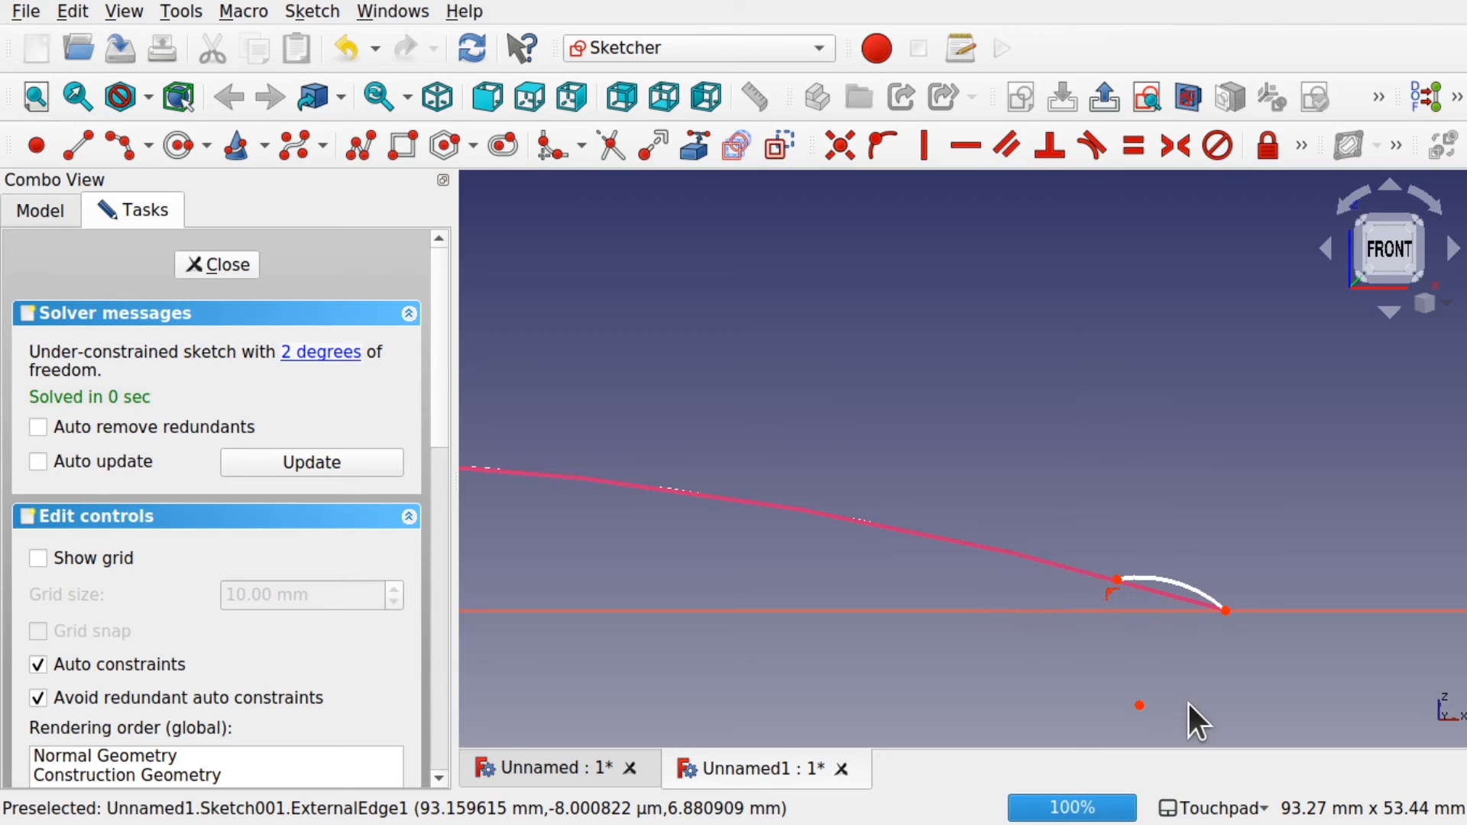
left_click_drag(1140, 705, 1121, 706)
mouse_move(1076, 571)
left_mouse_down()
mouse_move(1062, 578)
mouse_move(1162, 593)
left_mouse_up()
left_click_drag(1137, 719, 1122, 735)
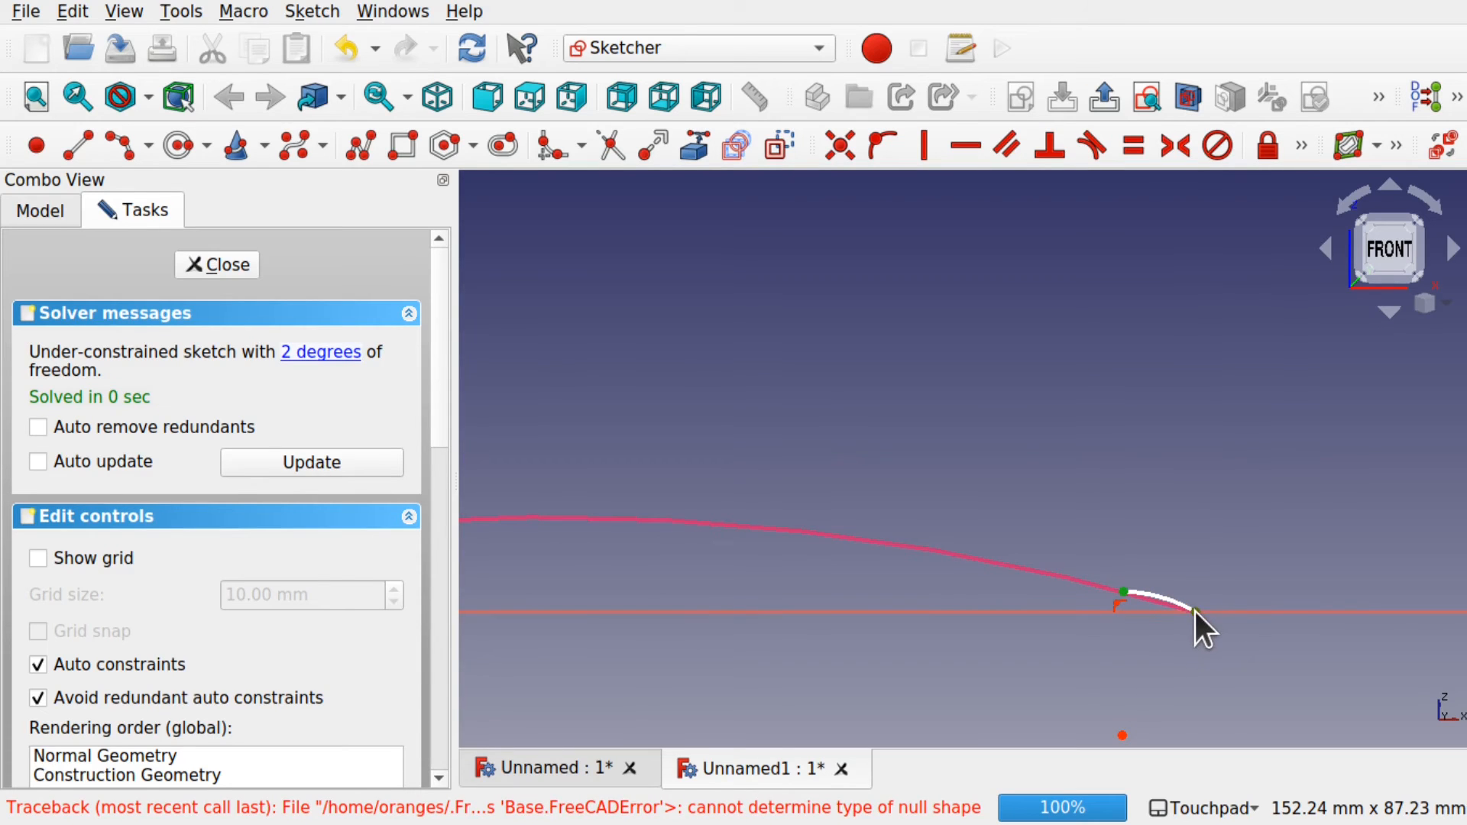
Constrain the distance between the short arc's two endpoints to 15 mm
left_click(1301, 144)
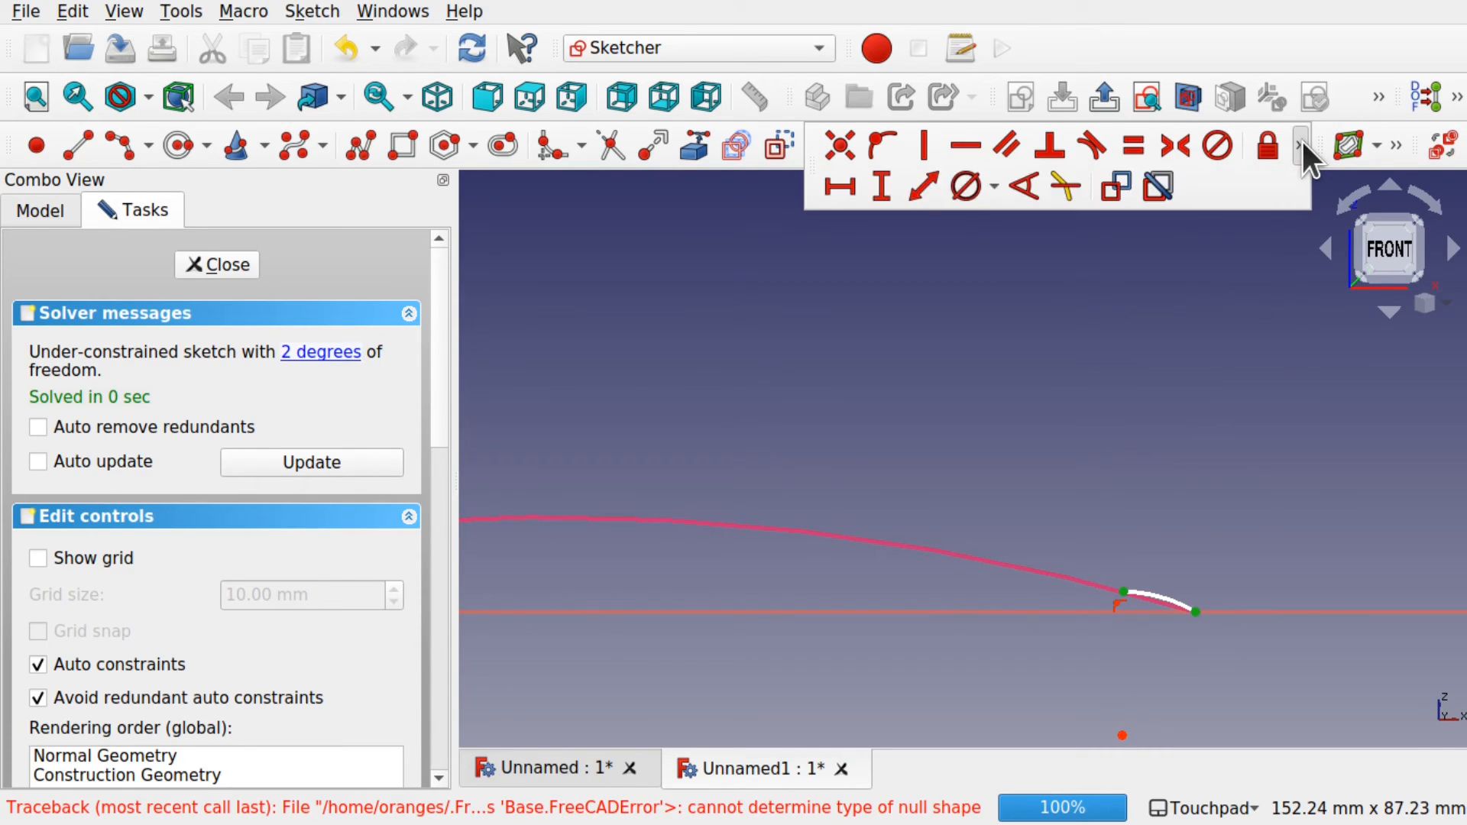
left_click(928, 183)
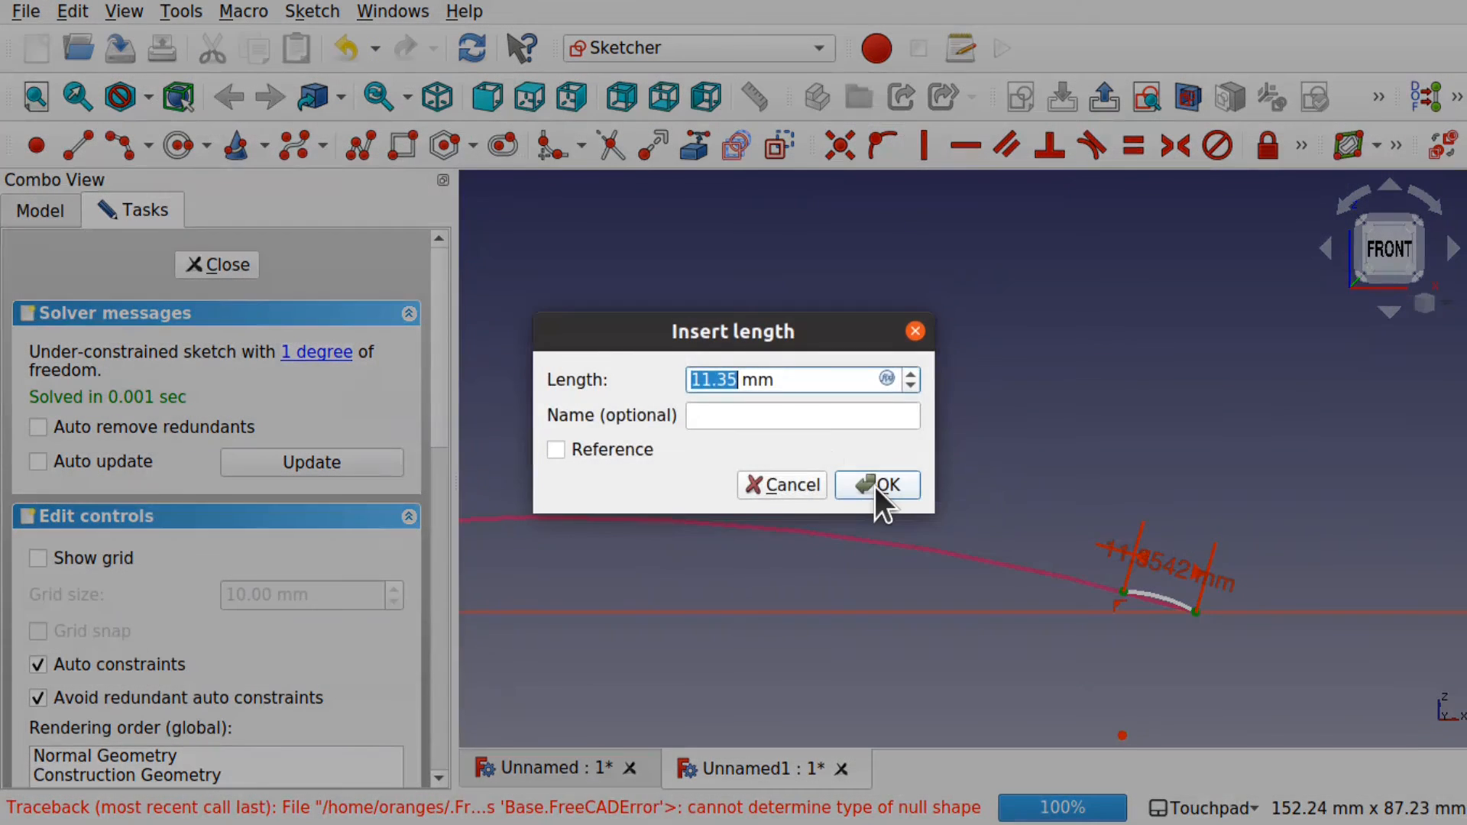
type("15")
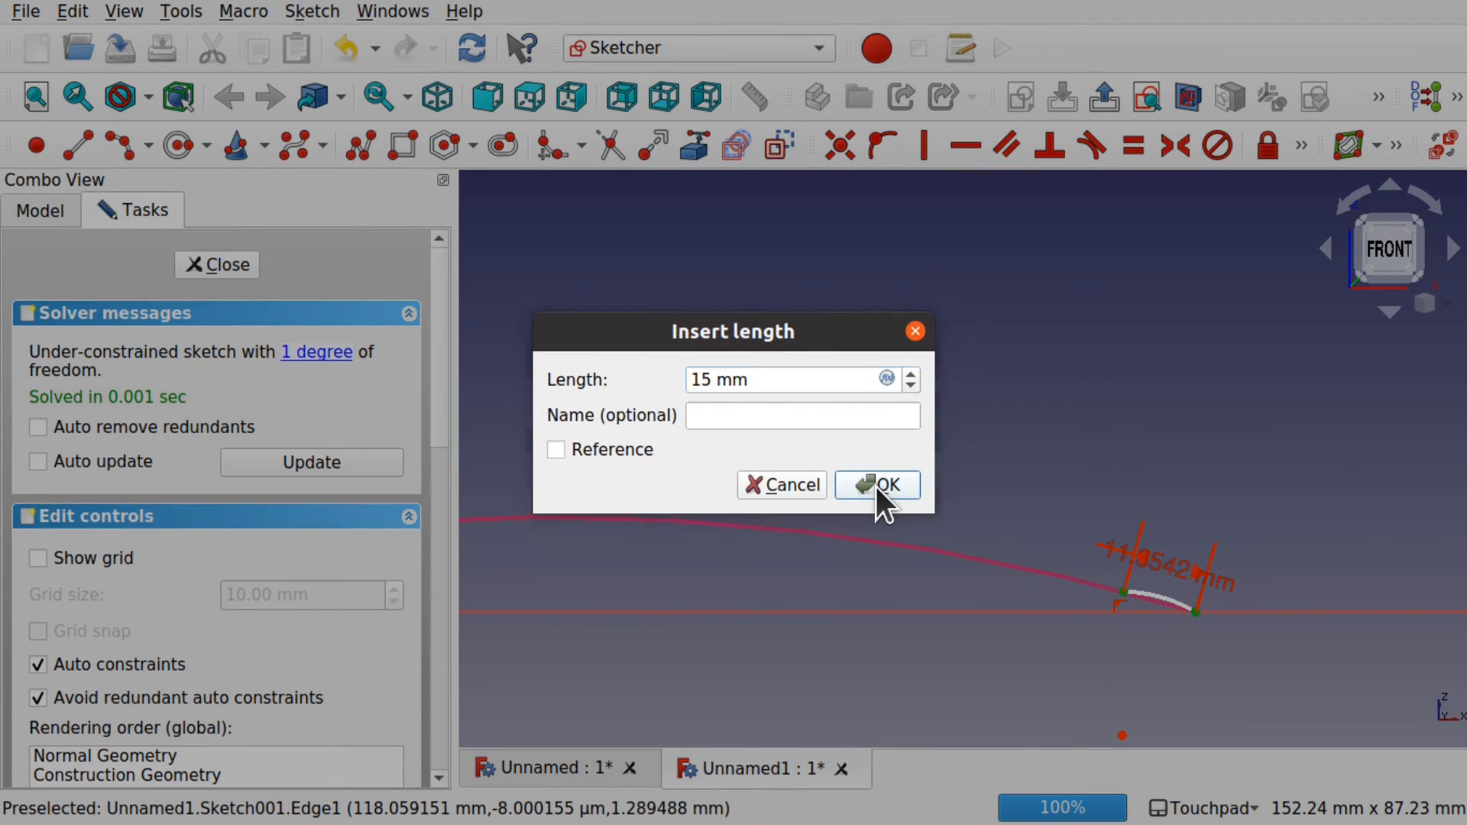
left_click(876, 487)
Lower the short arc's center until the arc closely follows the linked dome arc, and close the sketch
middle_click_drag(1169, 703, 1129, 581)
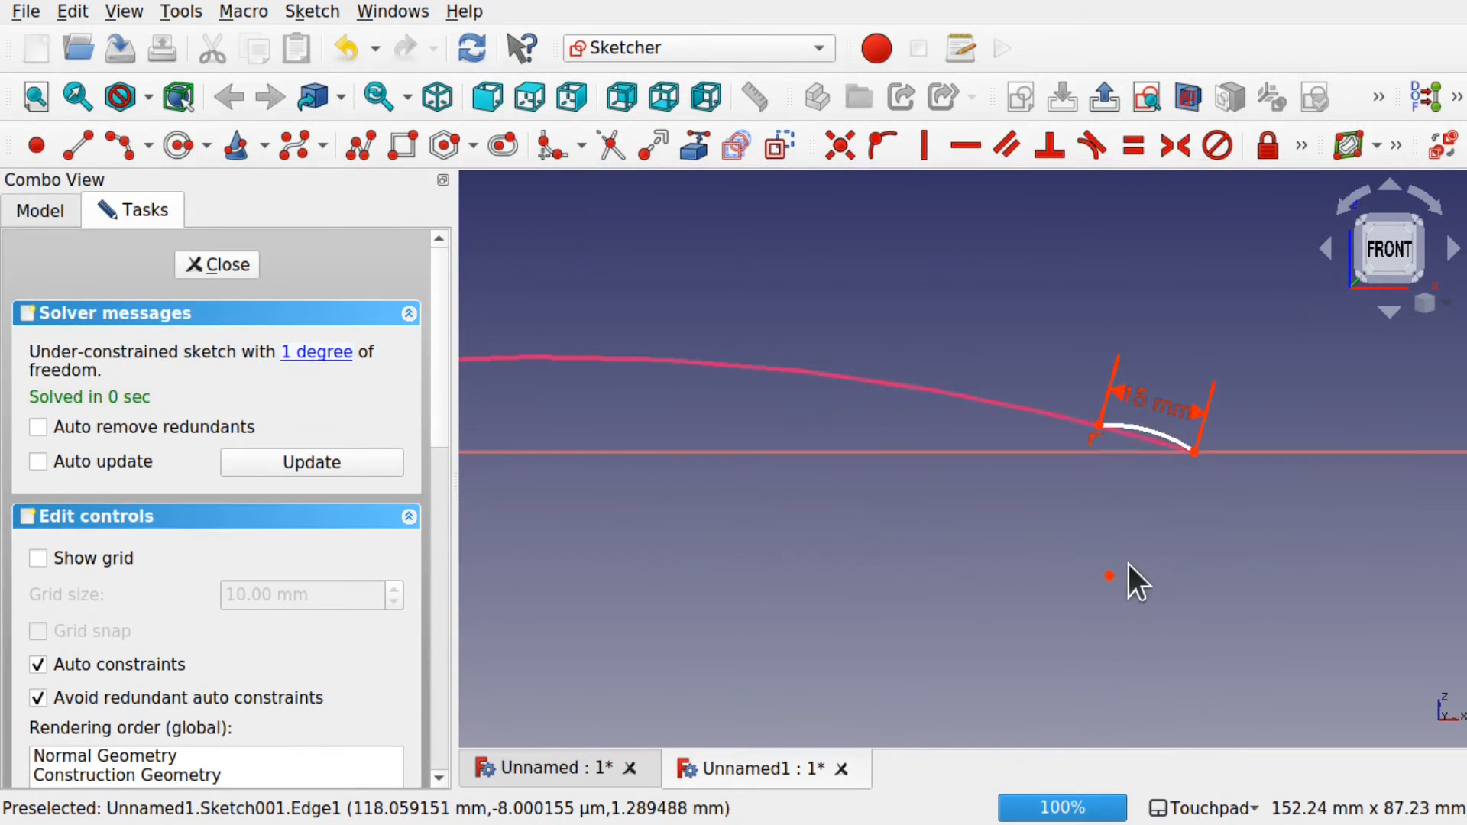
key("ctrl+z")
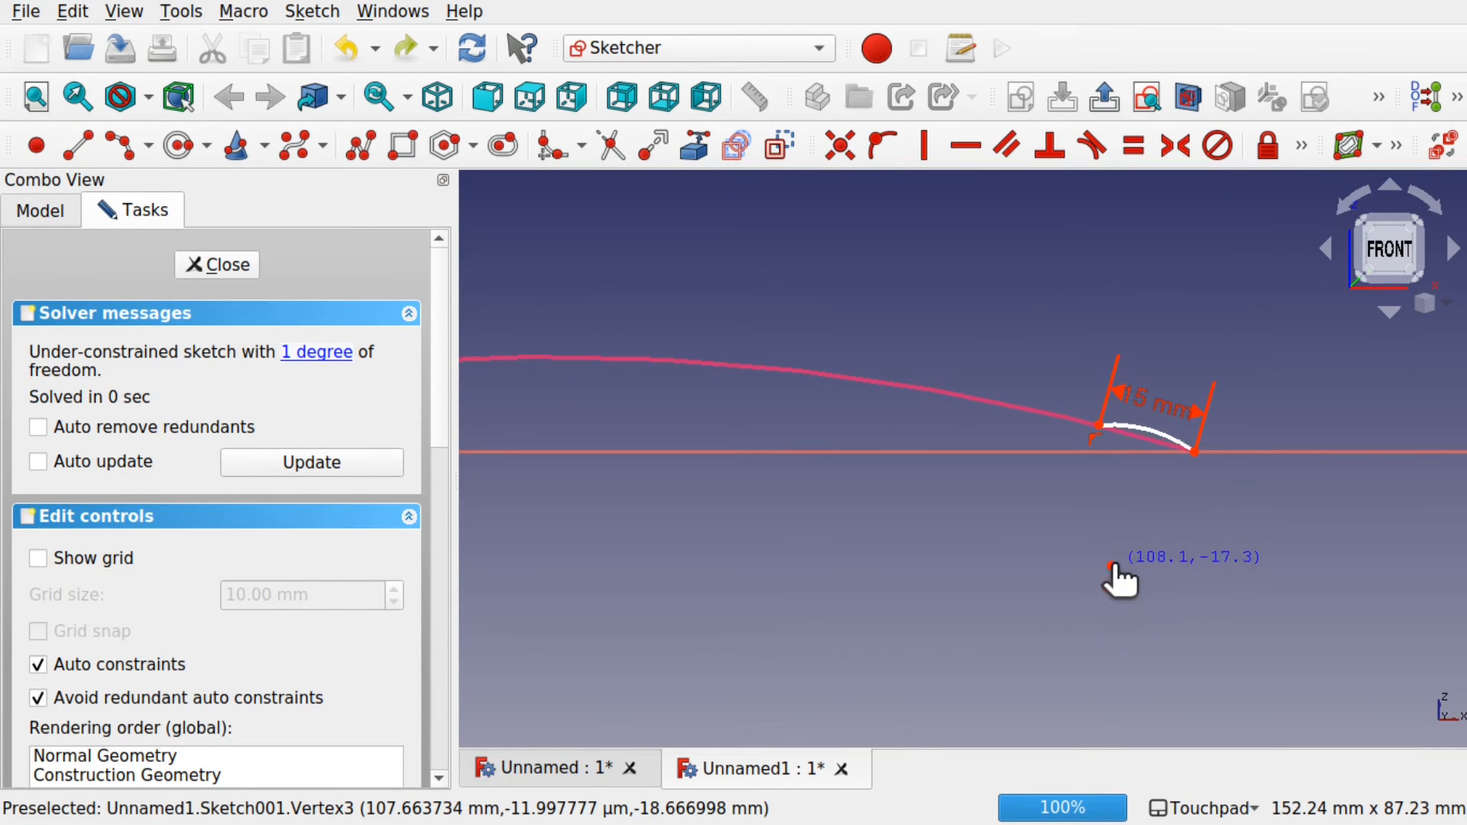
left_click(1104, 593)
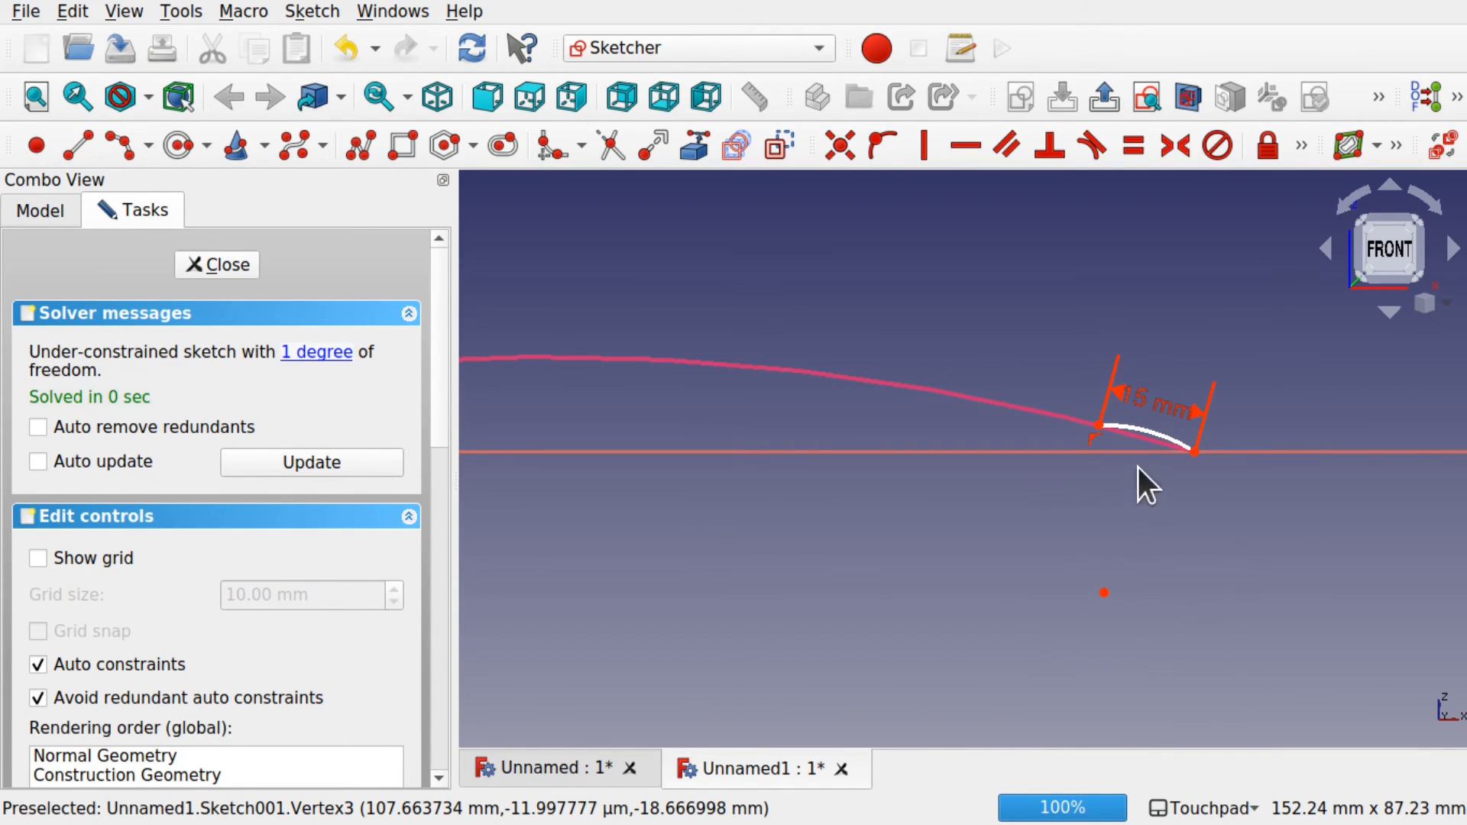
left_click_drag(1152, 445, 1106, 519)
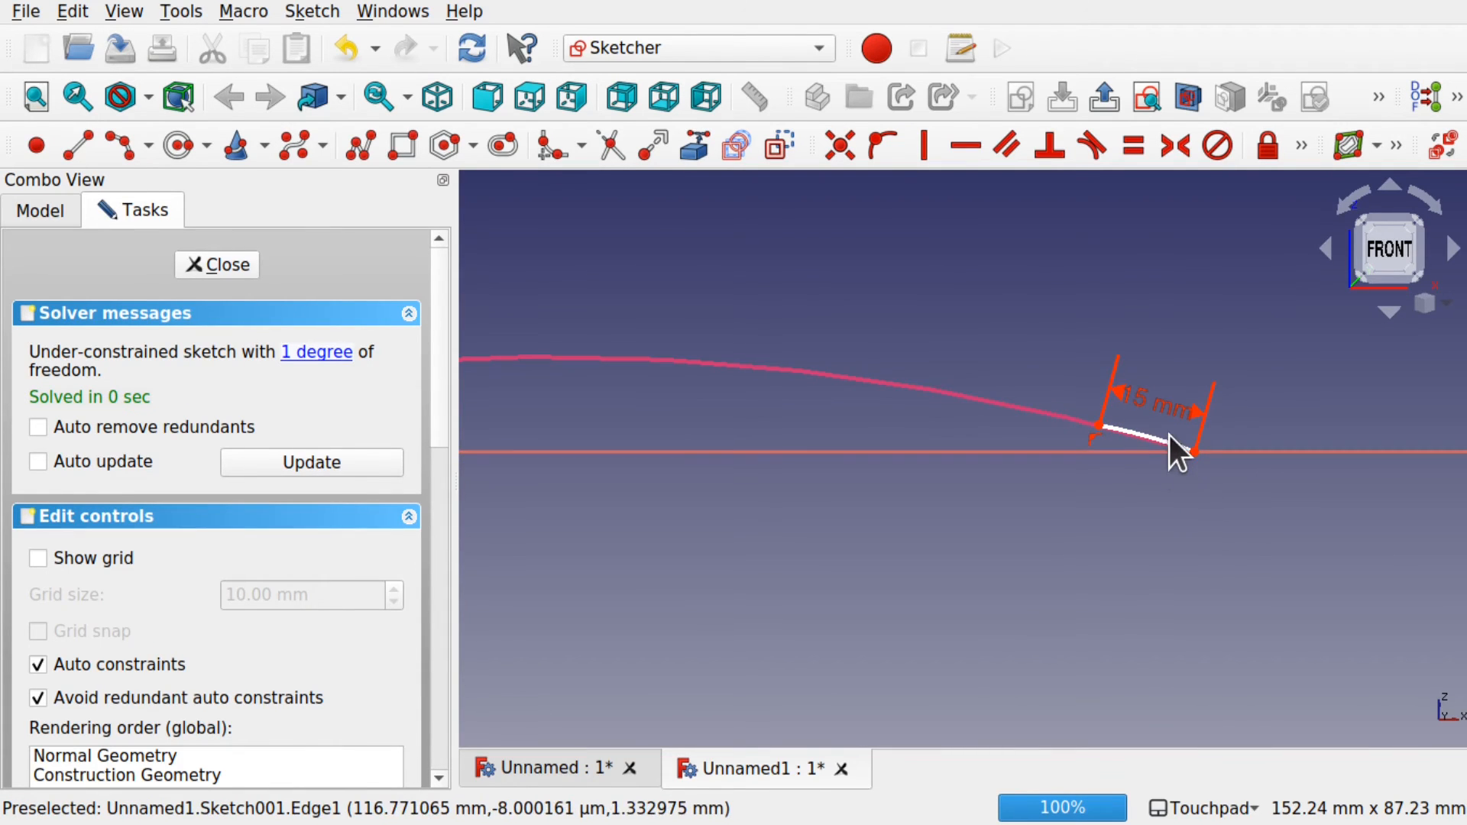
scroll(1170, 437, "up", 3)
scroll(1169, 434, "up", 2)
scroll(1168, 434, "down", 4)
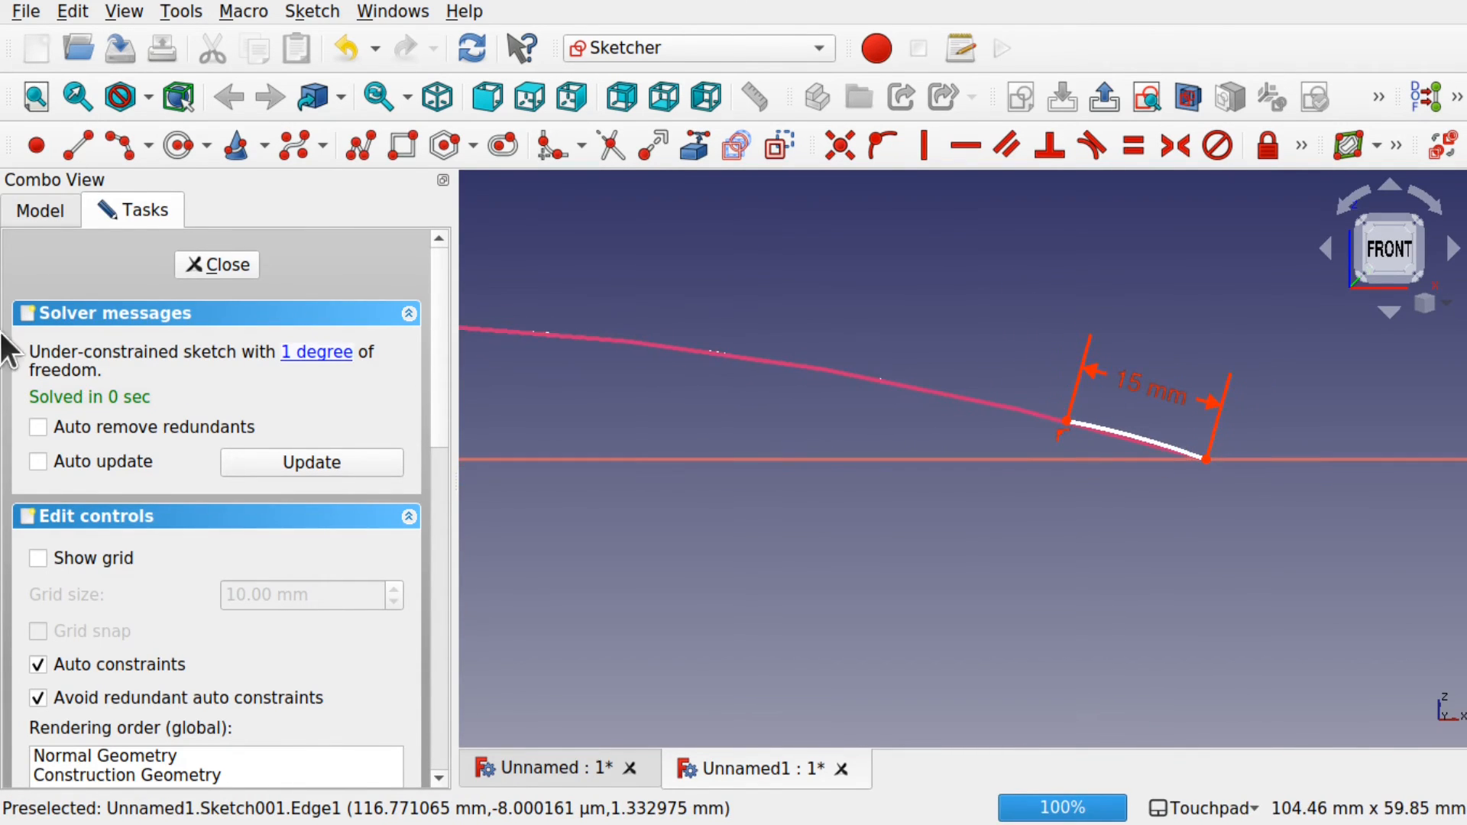
left_click(203, 275)
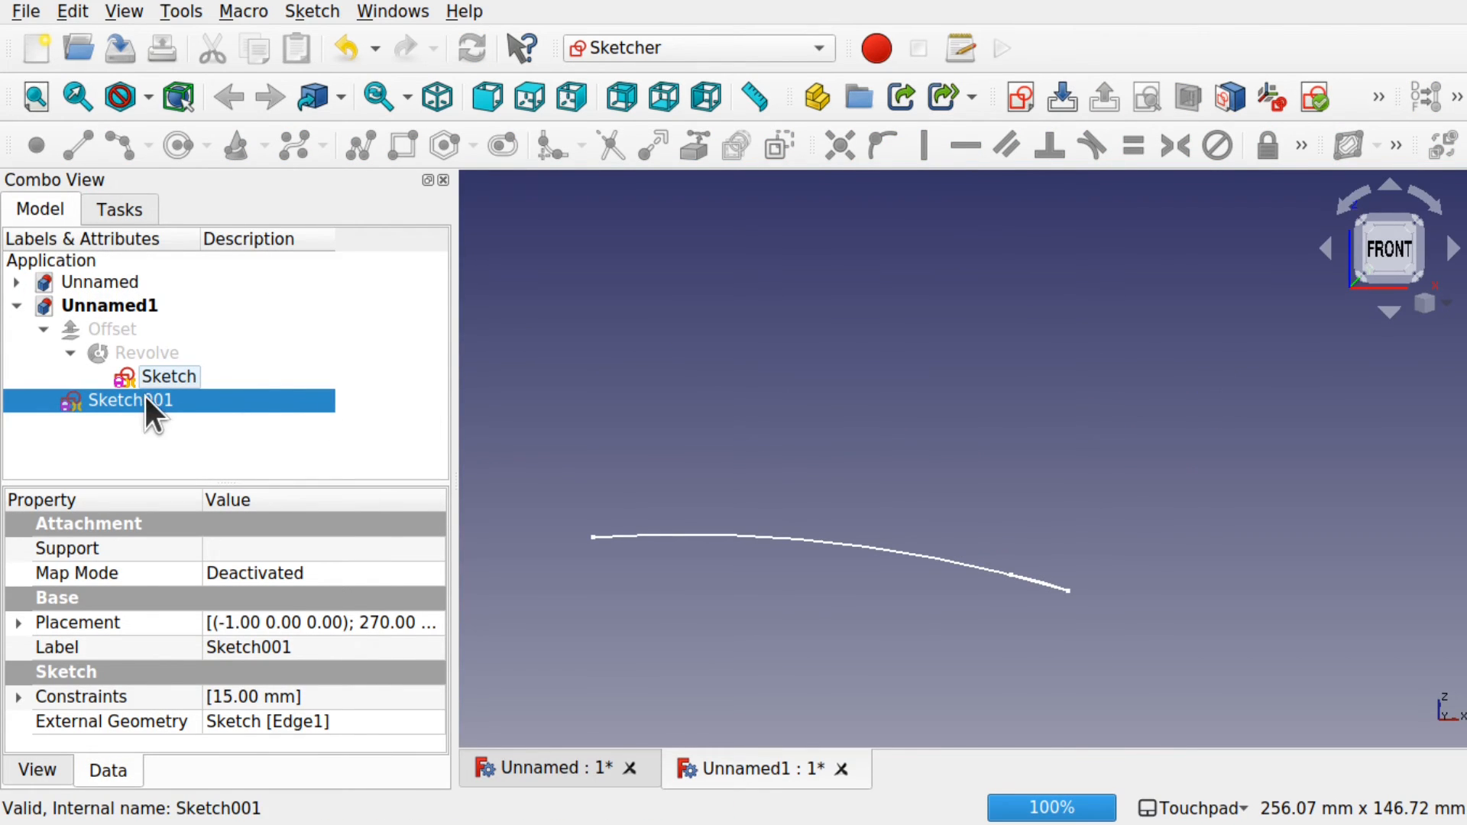
Revolve Sketch001 360° around the Z axis with the Part workbench to form a narrow ring surface
left_click(645, 46)
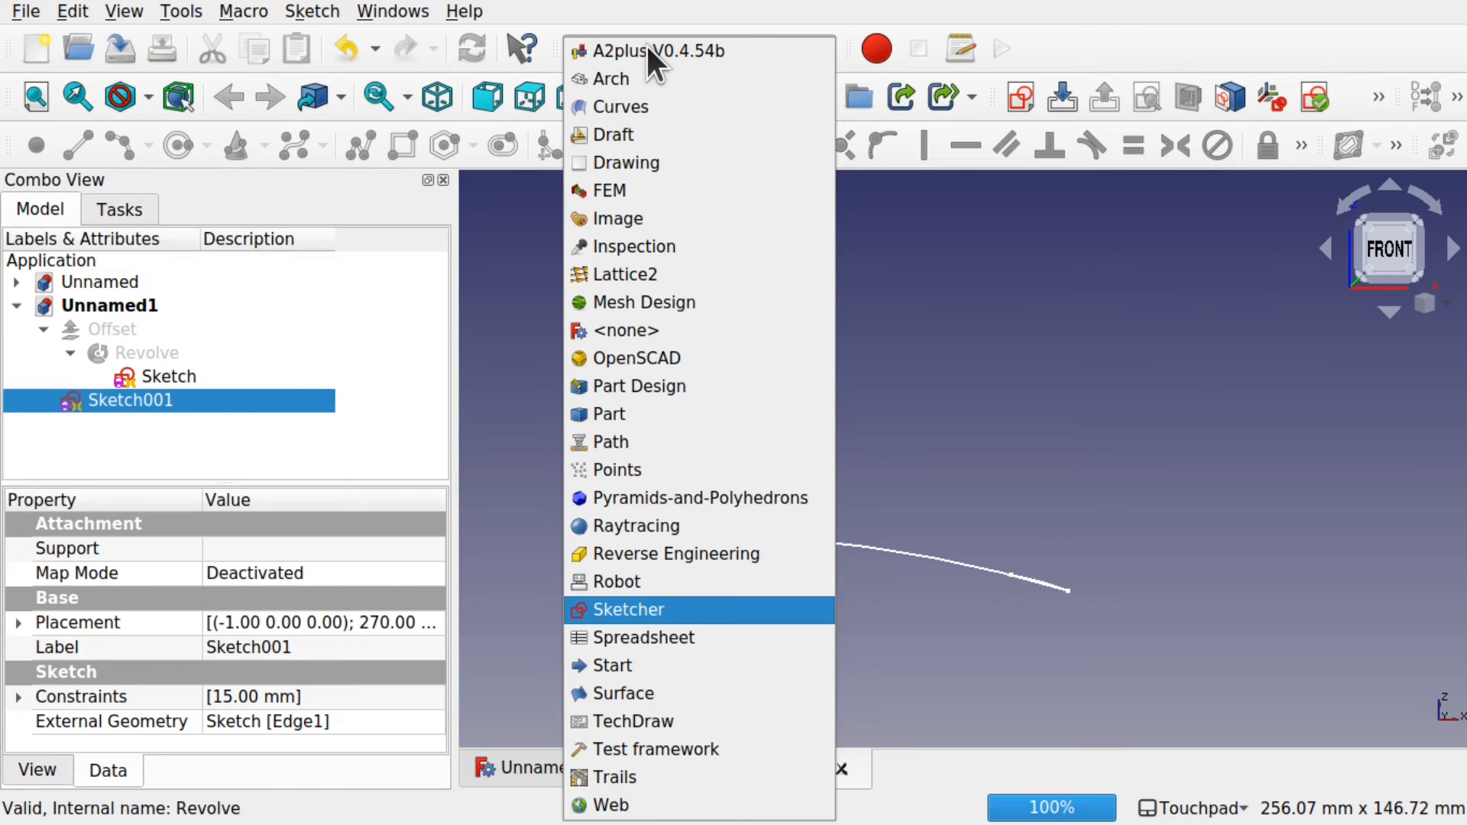
left_click(622, 414)
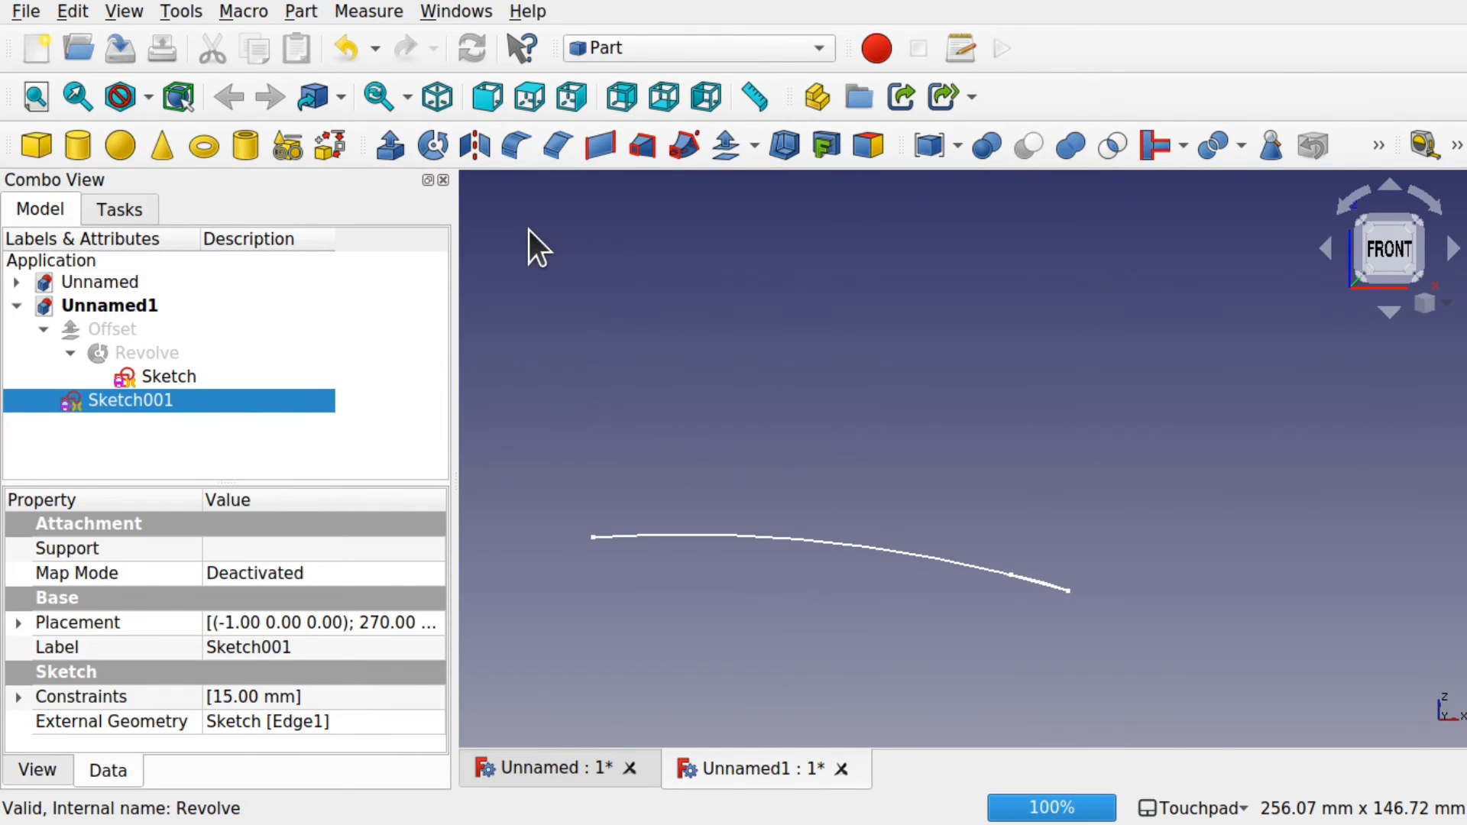
left_click(433, 147)
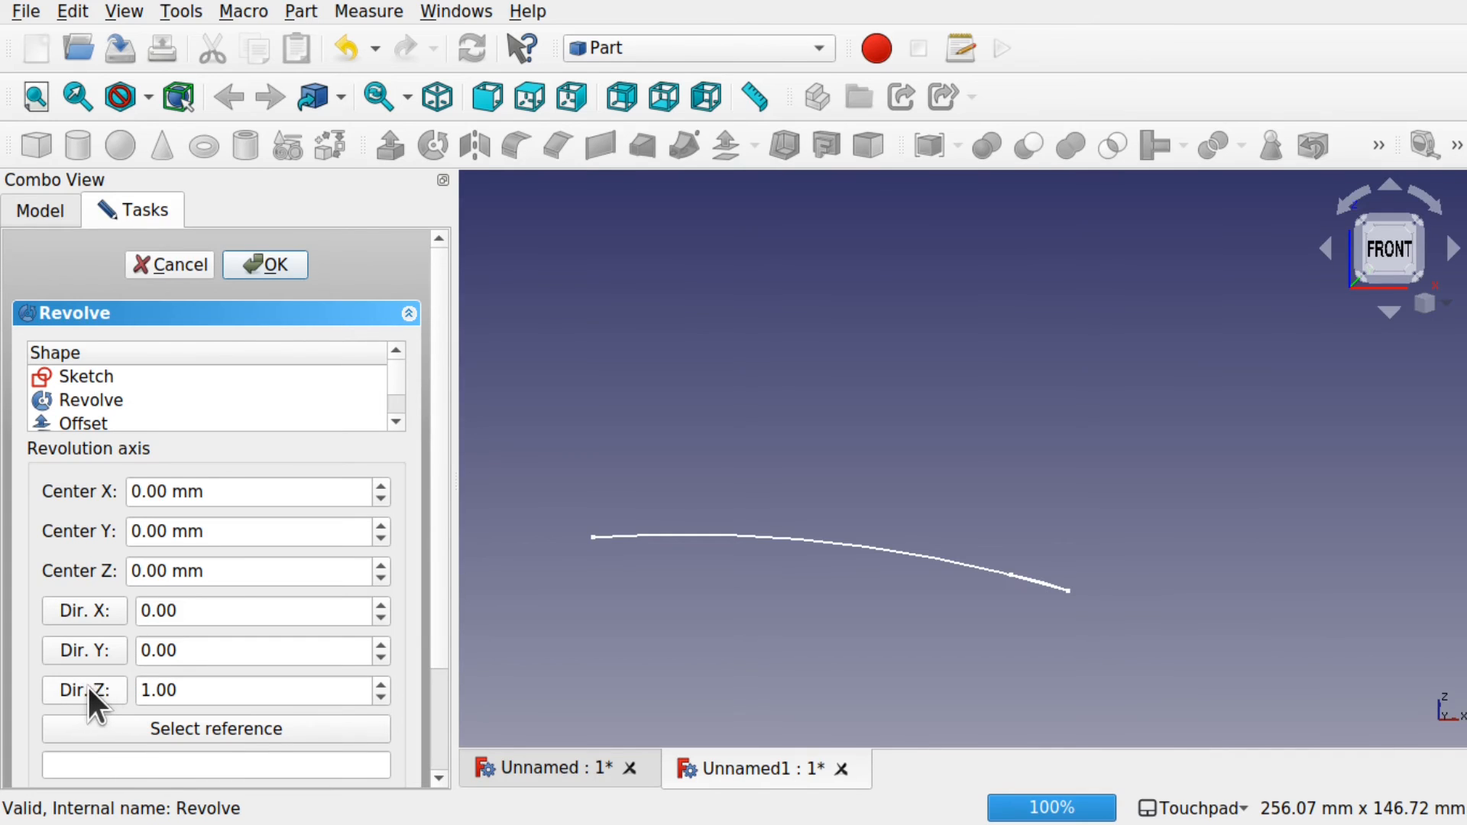
left_click(279, 265)
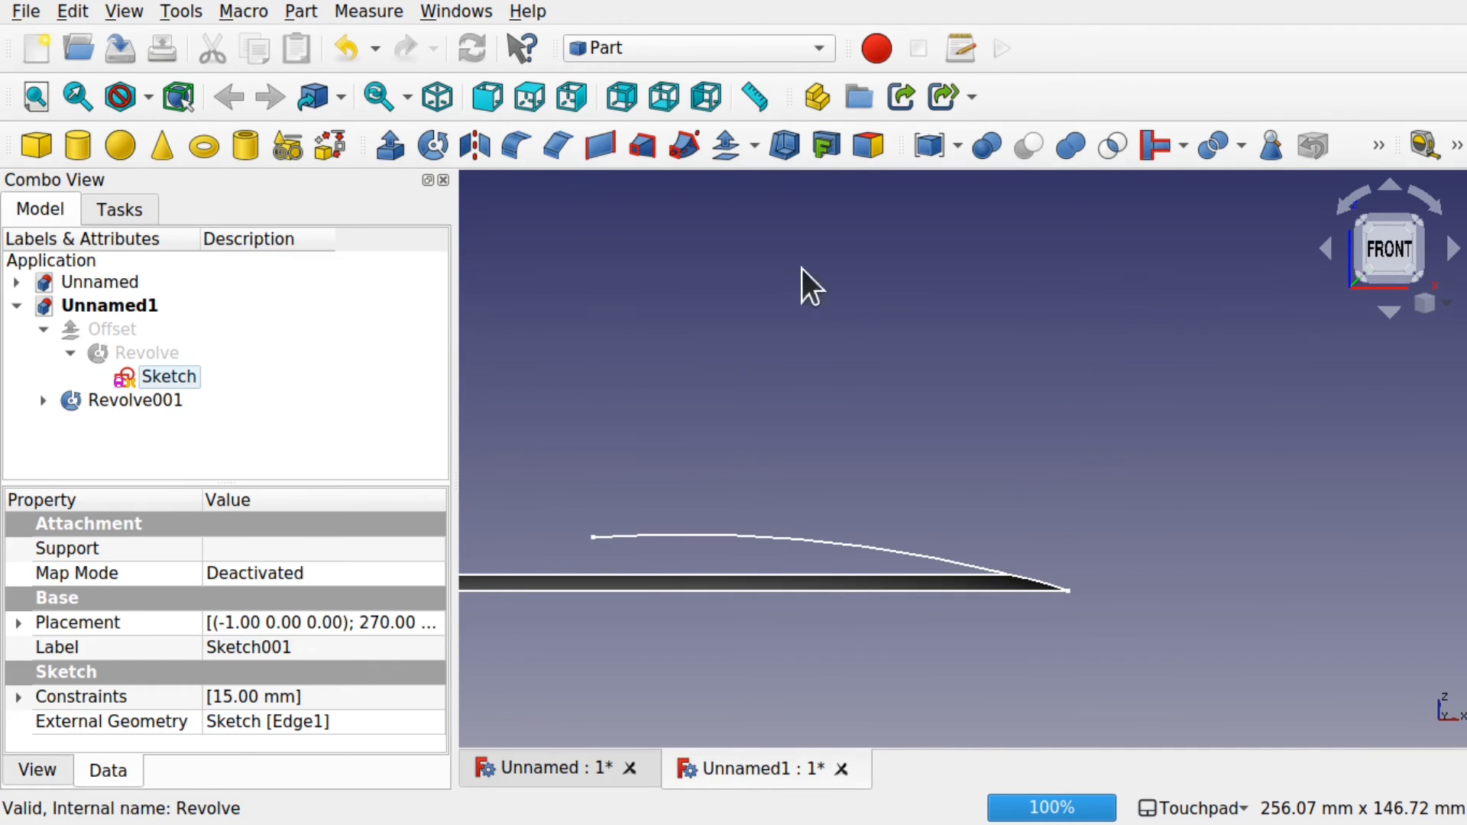
middle_click_drag(810, 287, 943, 533)
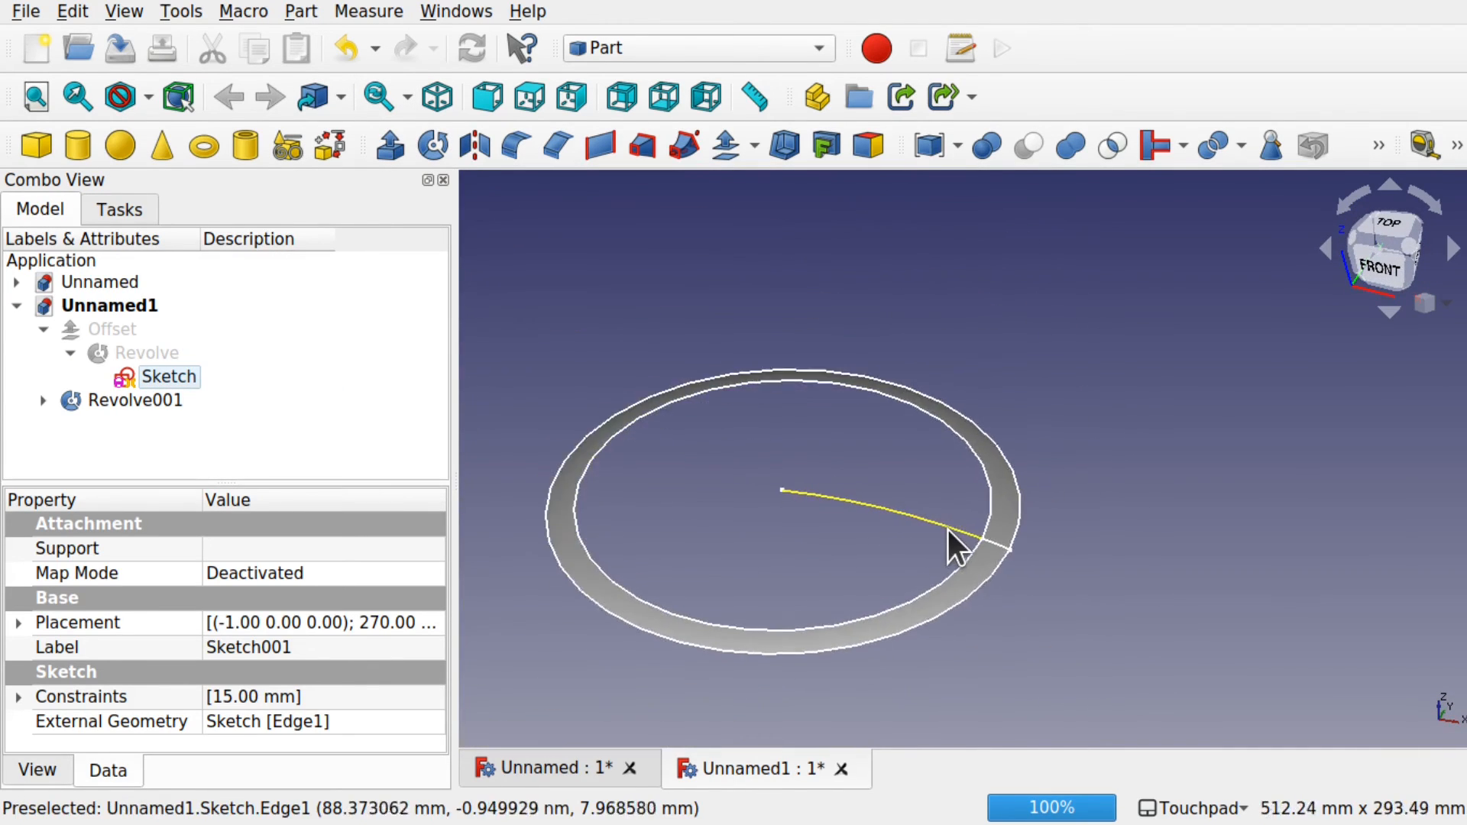
Show the Revolve dome together with the ring surface to compare them, and hide the dome again
left_click(791, 658)
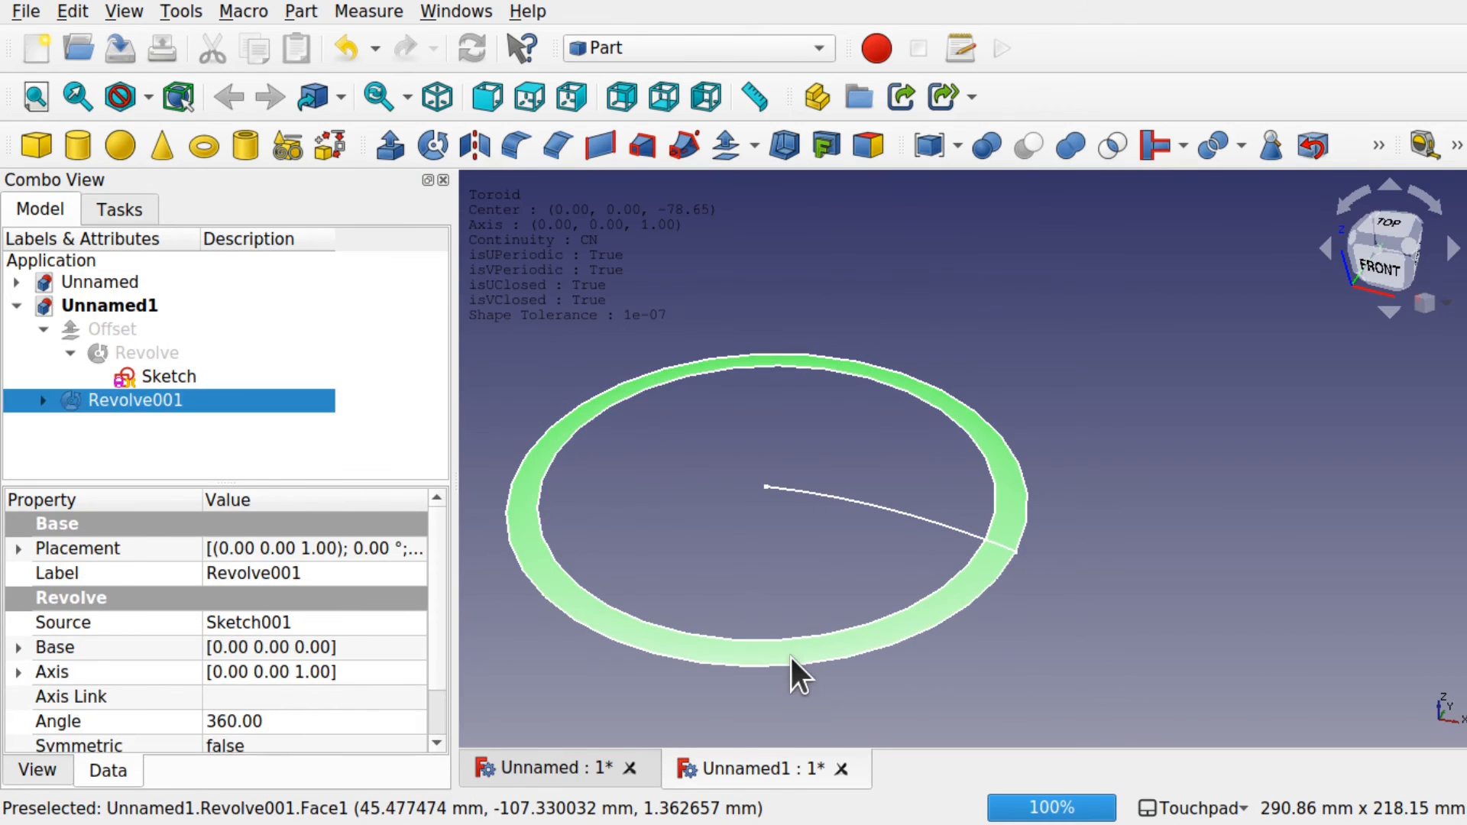
left_click(137, 351)
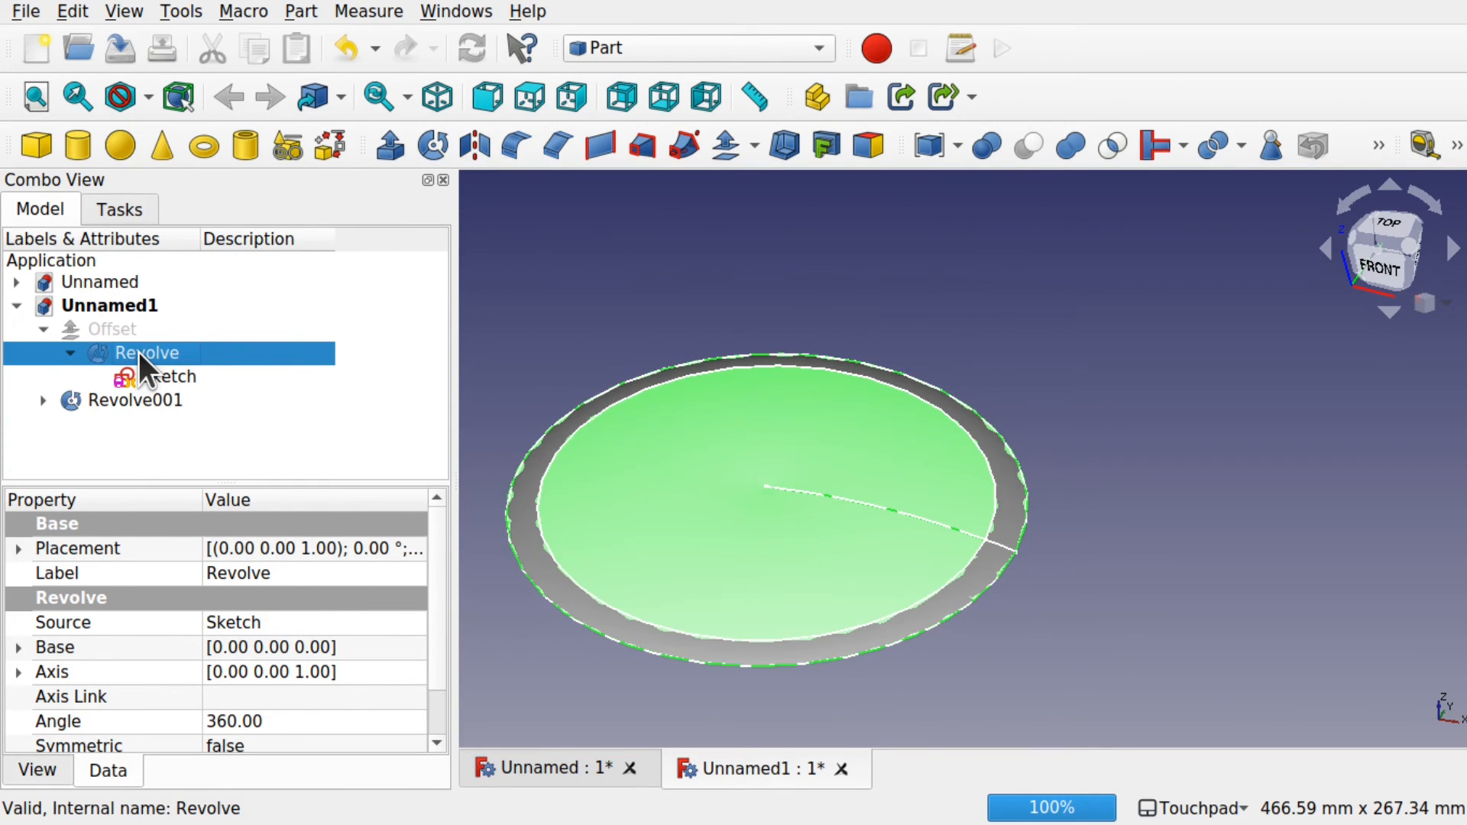
key("space")
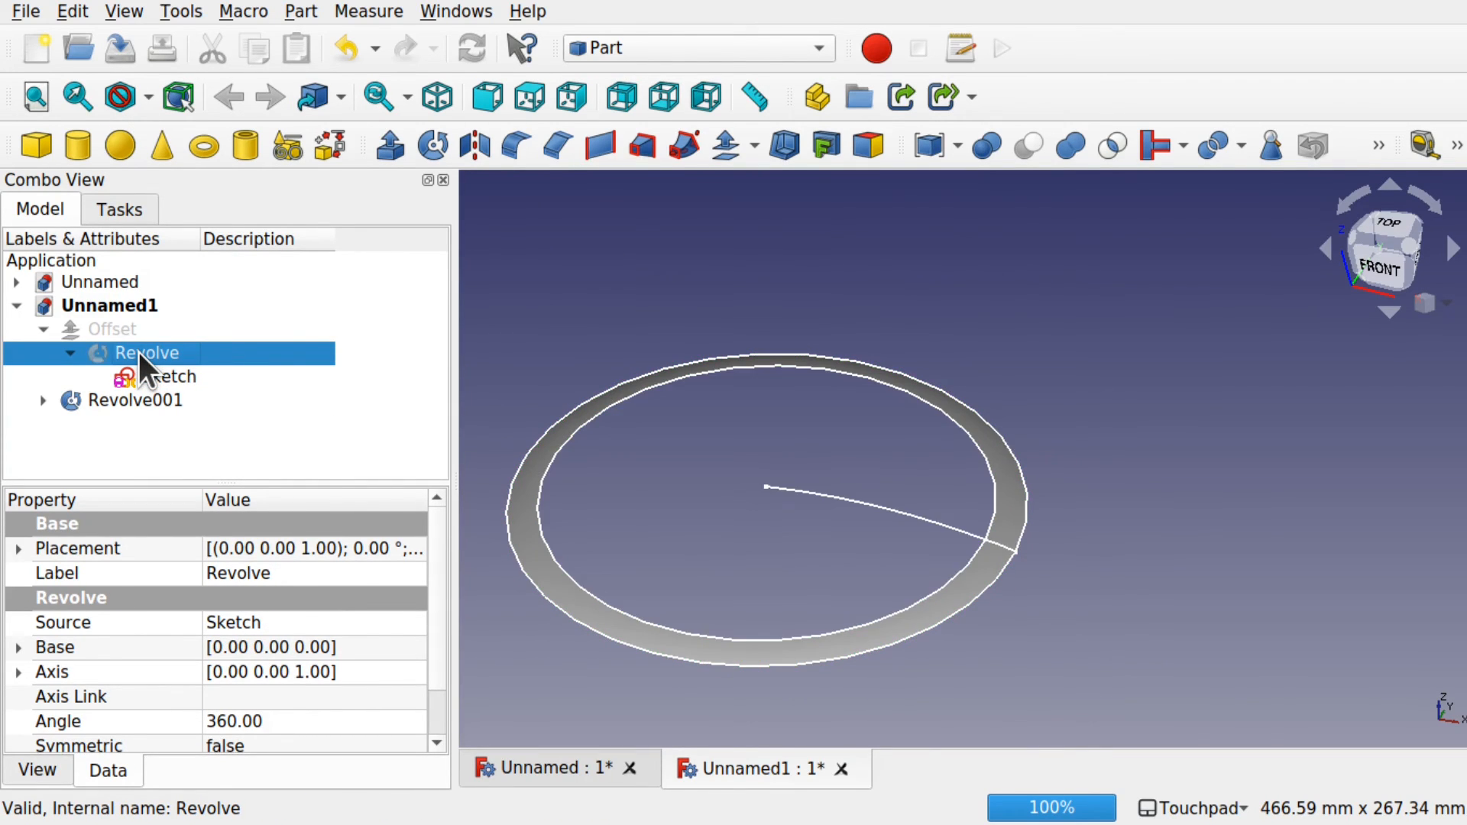
Create a Sketch on Surface from the ring face of Revolve001 with the Curves workbench
left_click(873, 631)
left_click(684, 47)
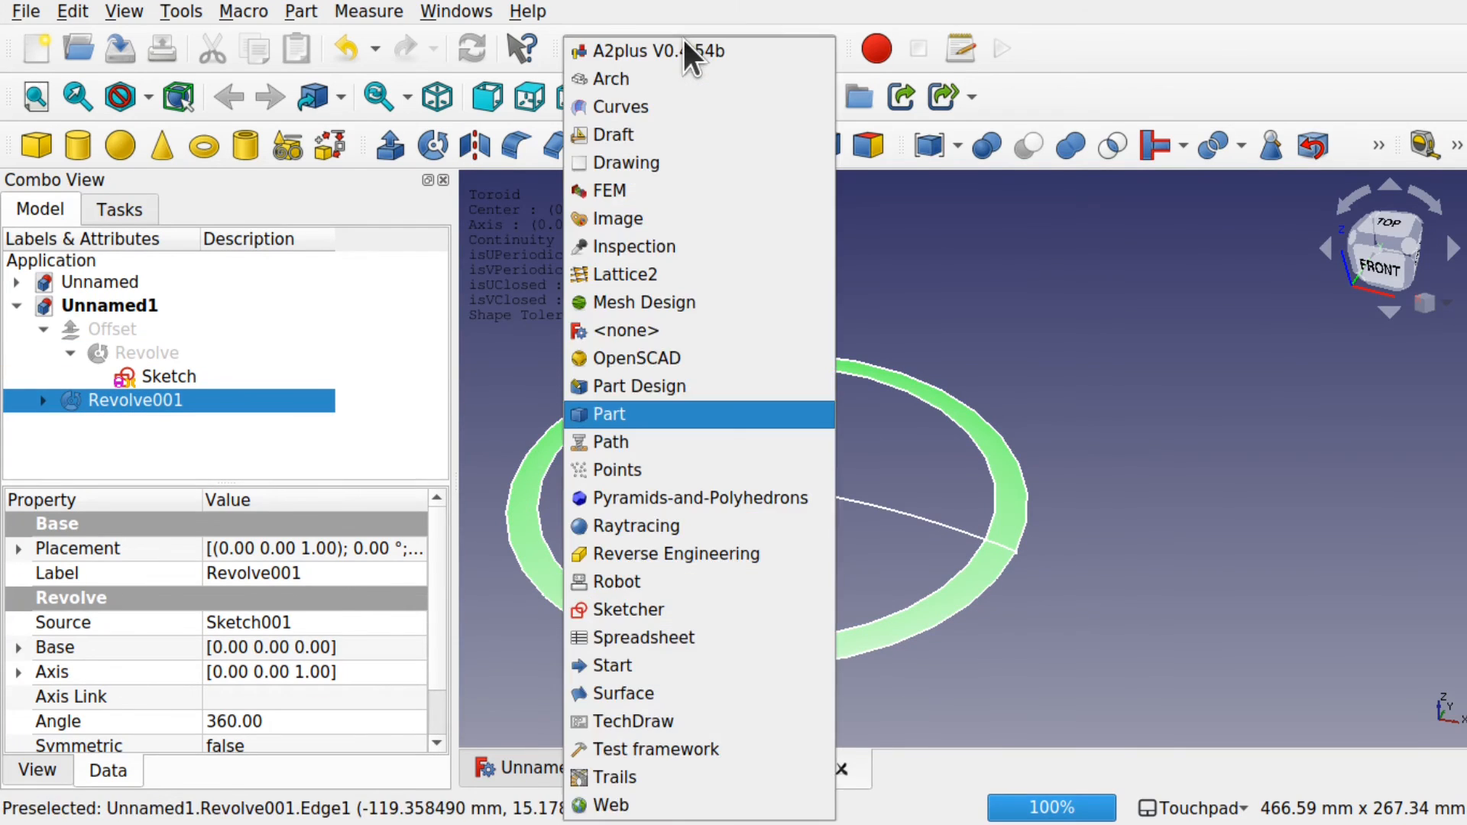
left_click(666, 101)
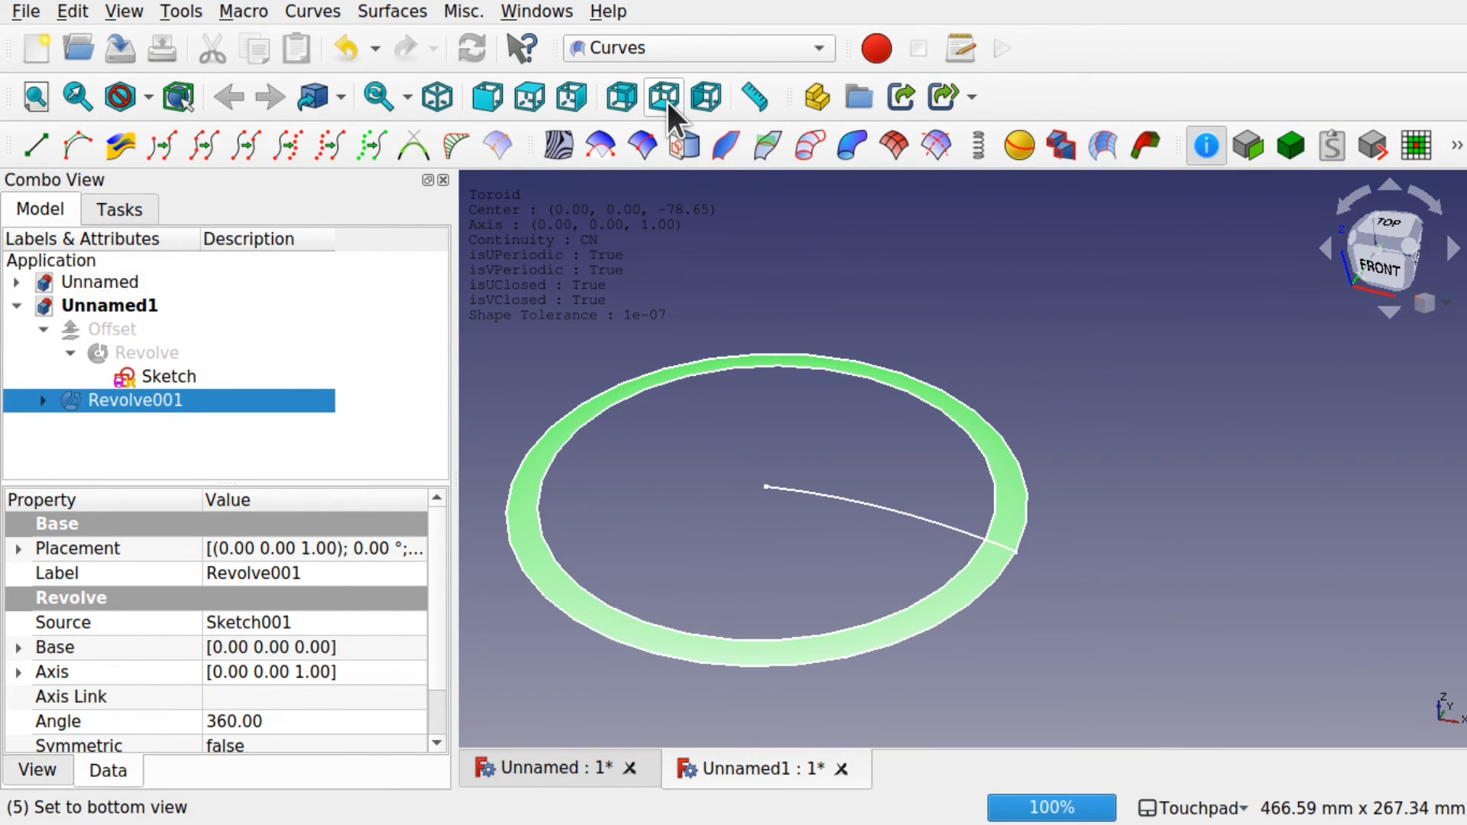
left_click(684, 146)
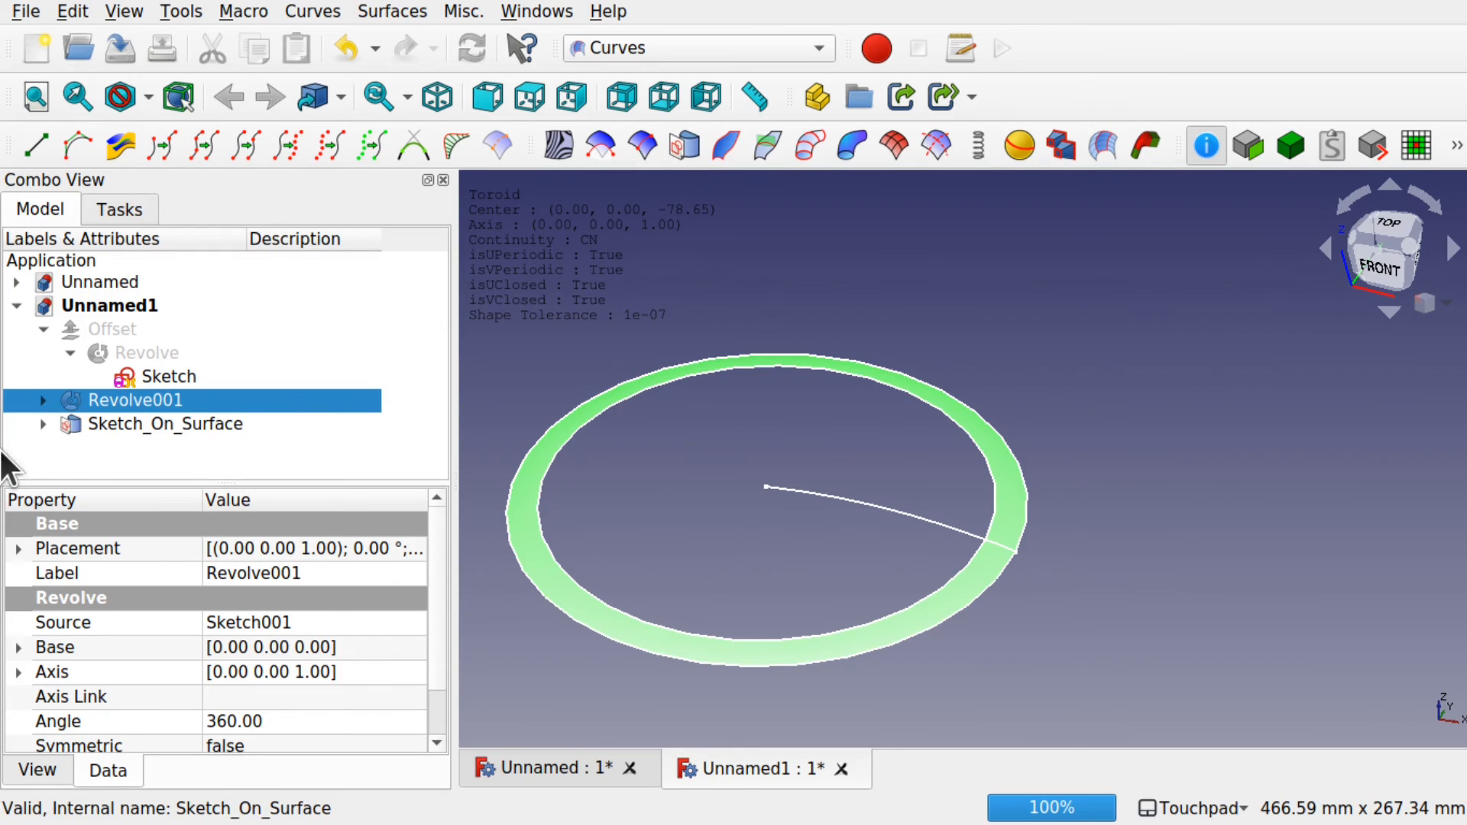
Open the Mapped_Sketch under Sketch_On_Surface for editing and clear the small default geometry at the origin
left_click(42, 425)
double_click(162, 437)
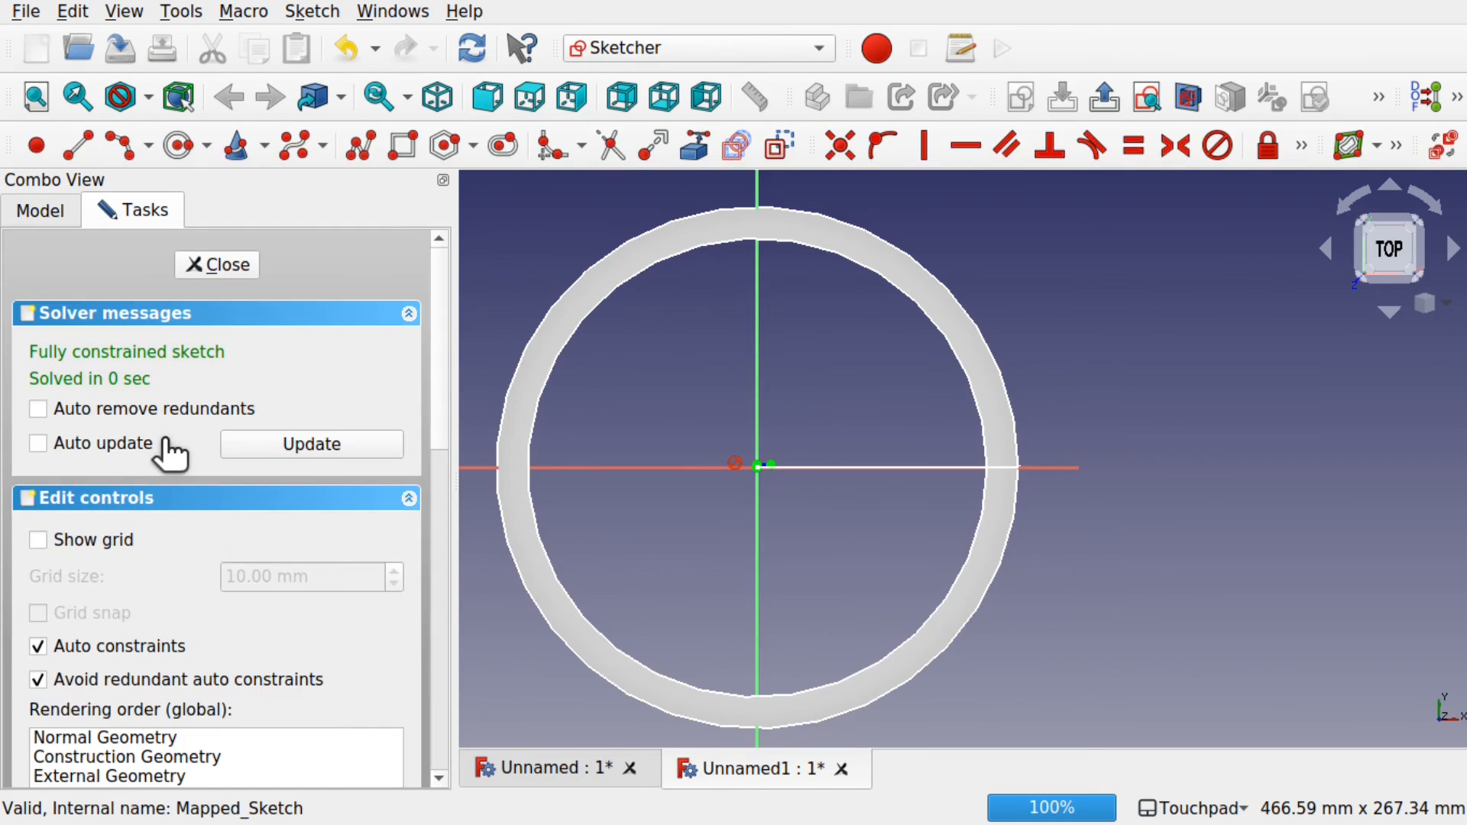
left_click_drag(718, 440, 805, 489)
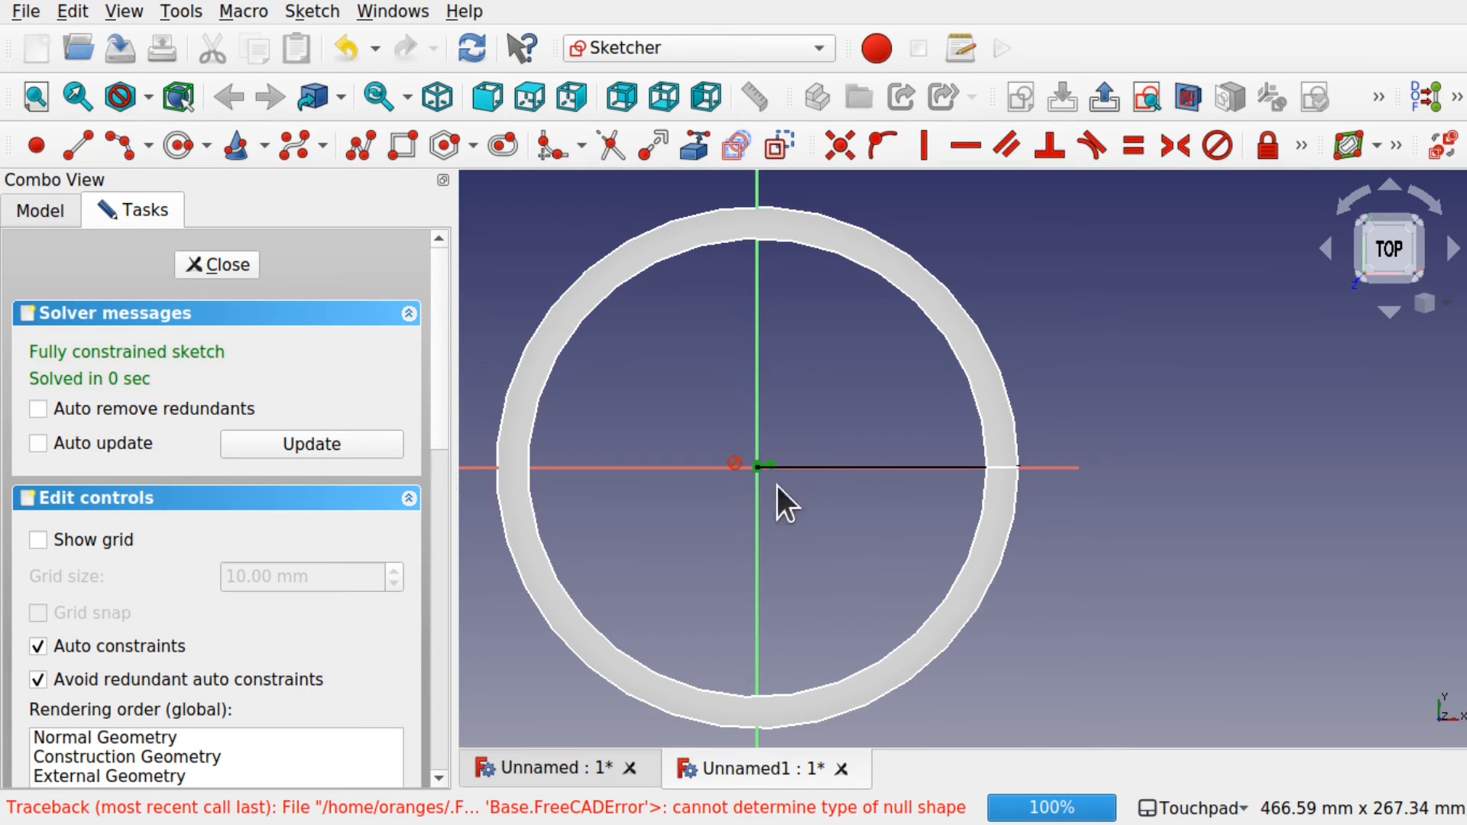
left_click(811, 425)
scroll(764, 467, "up", 5)
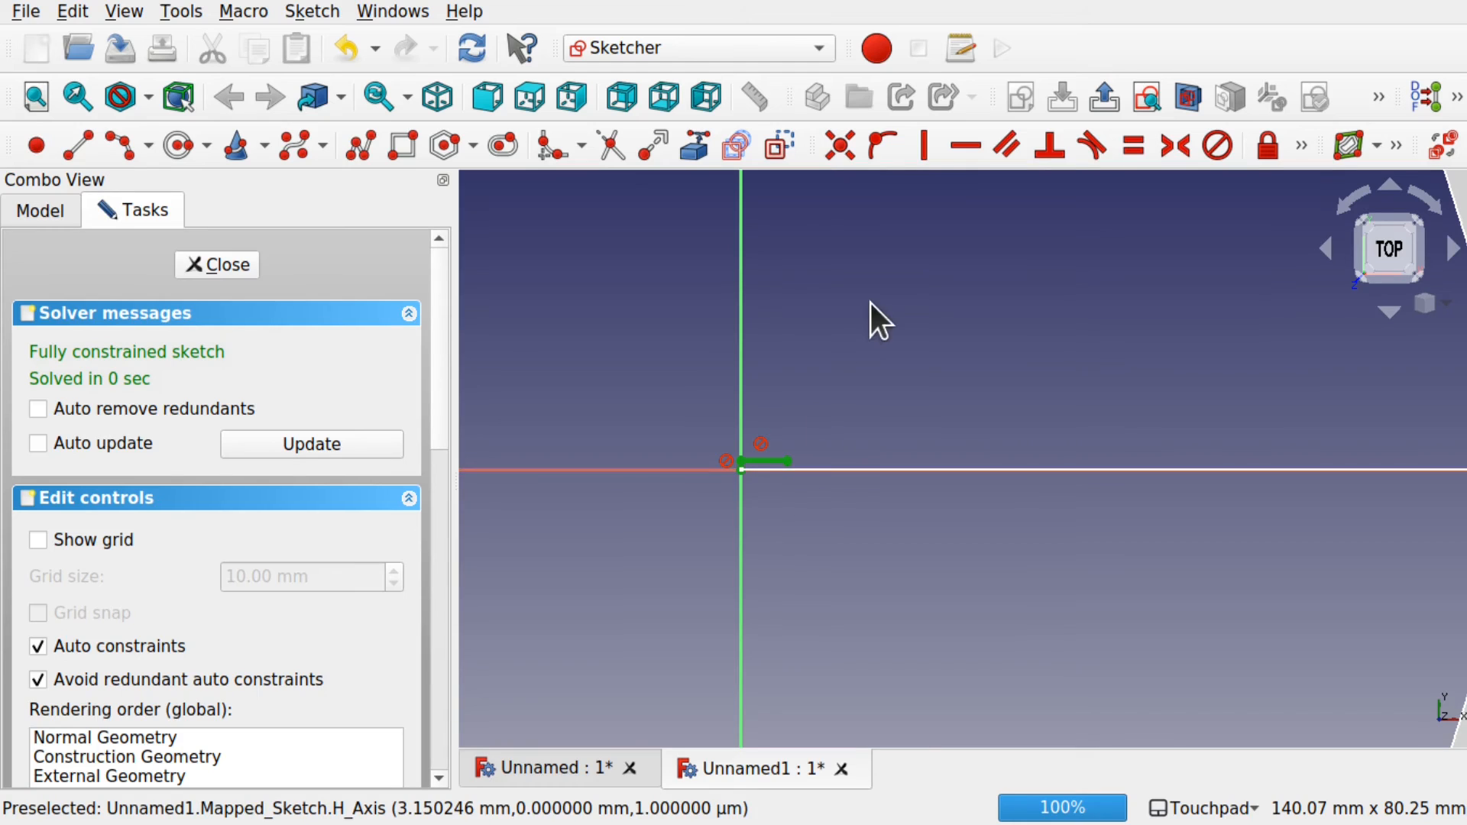
key("ctrl+z")
scroll(854, 323, "down", 4)
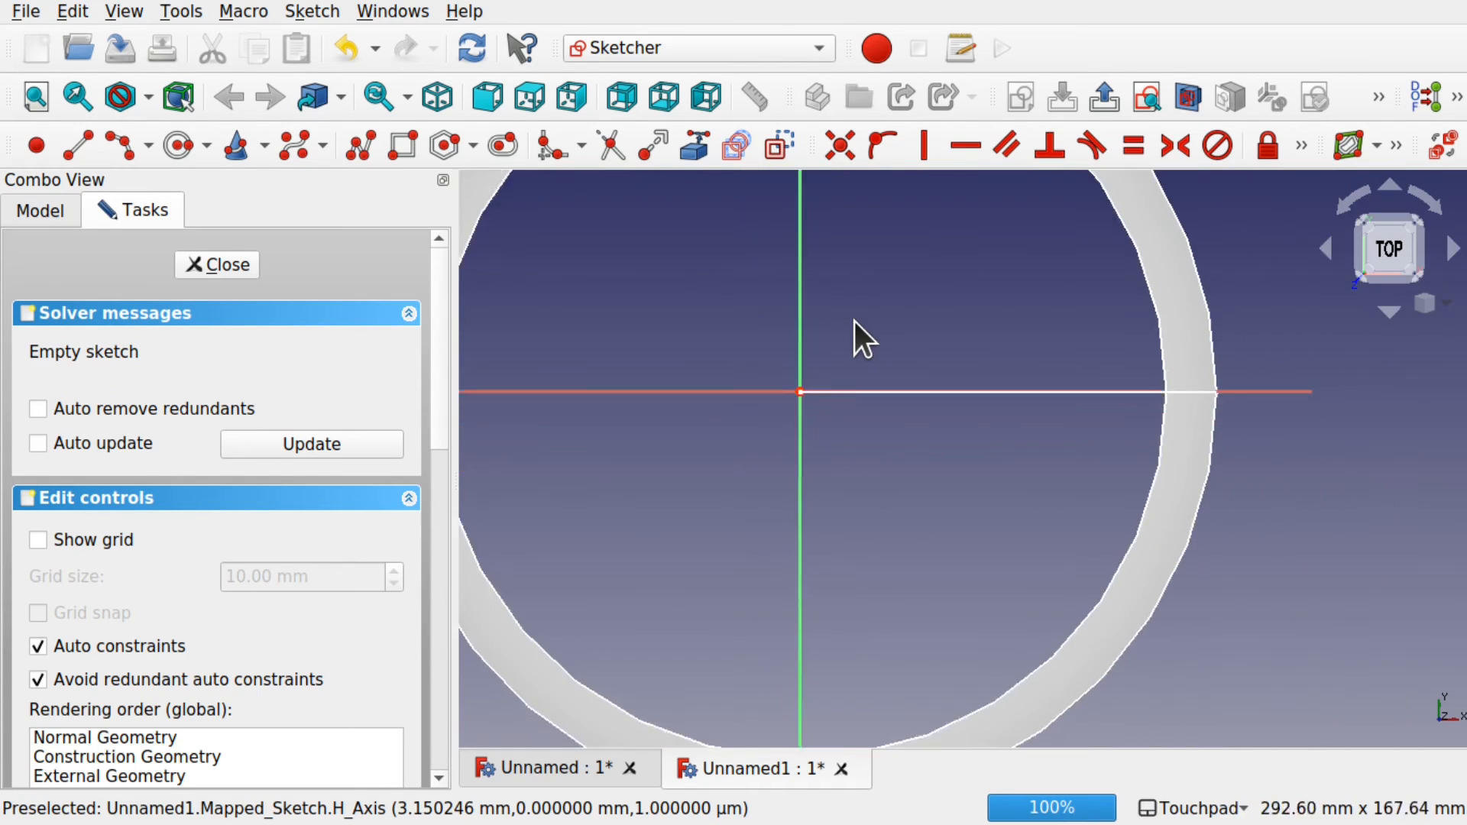
Sketch a long horizontal rectangle about 31 mm high across the ring's X axis and convert it to construction geometry
left_click(402, 144)
left_click(714, 323)
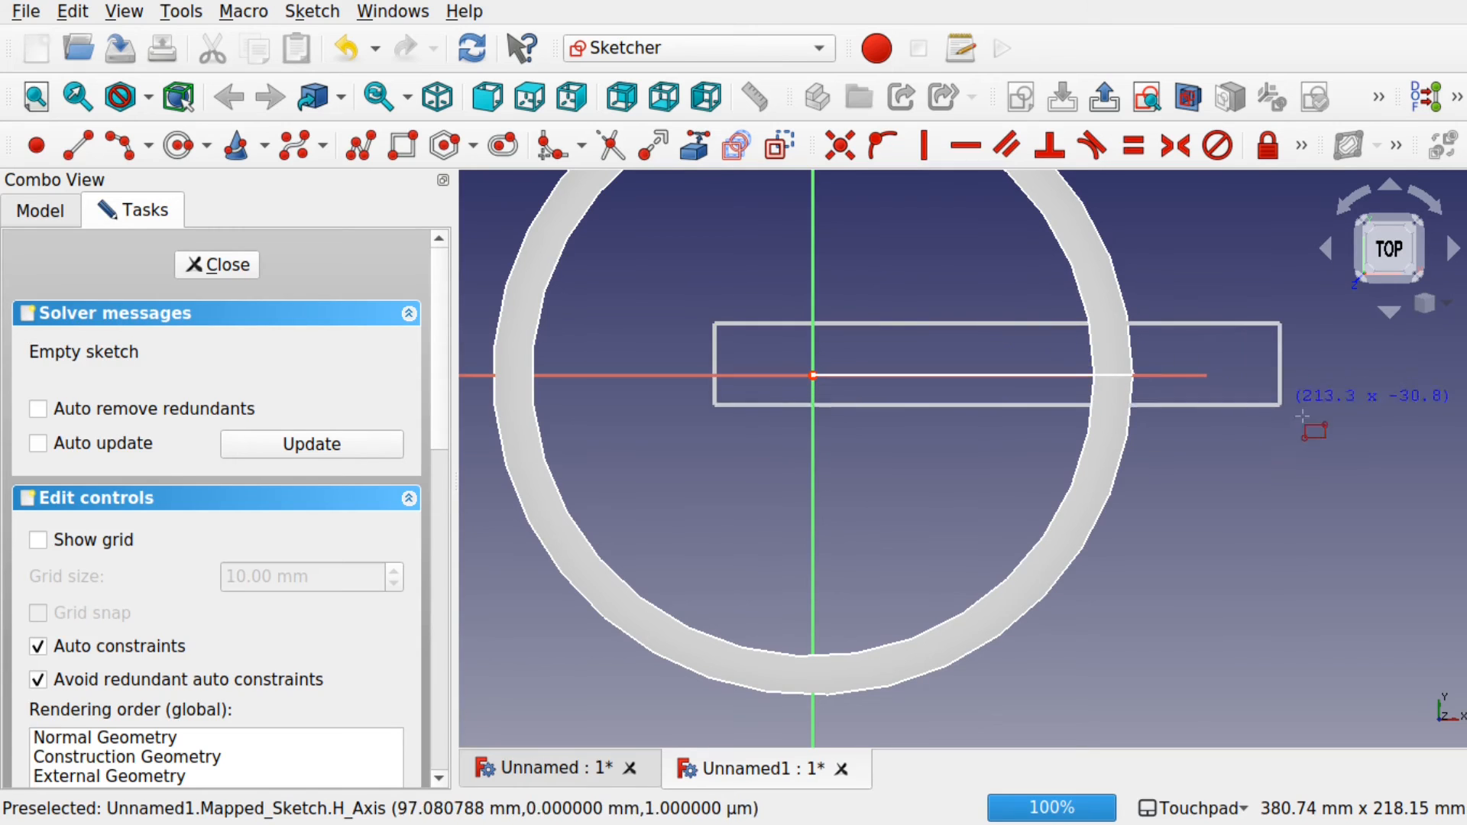
left_click(1358, 406)
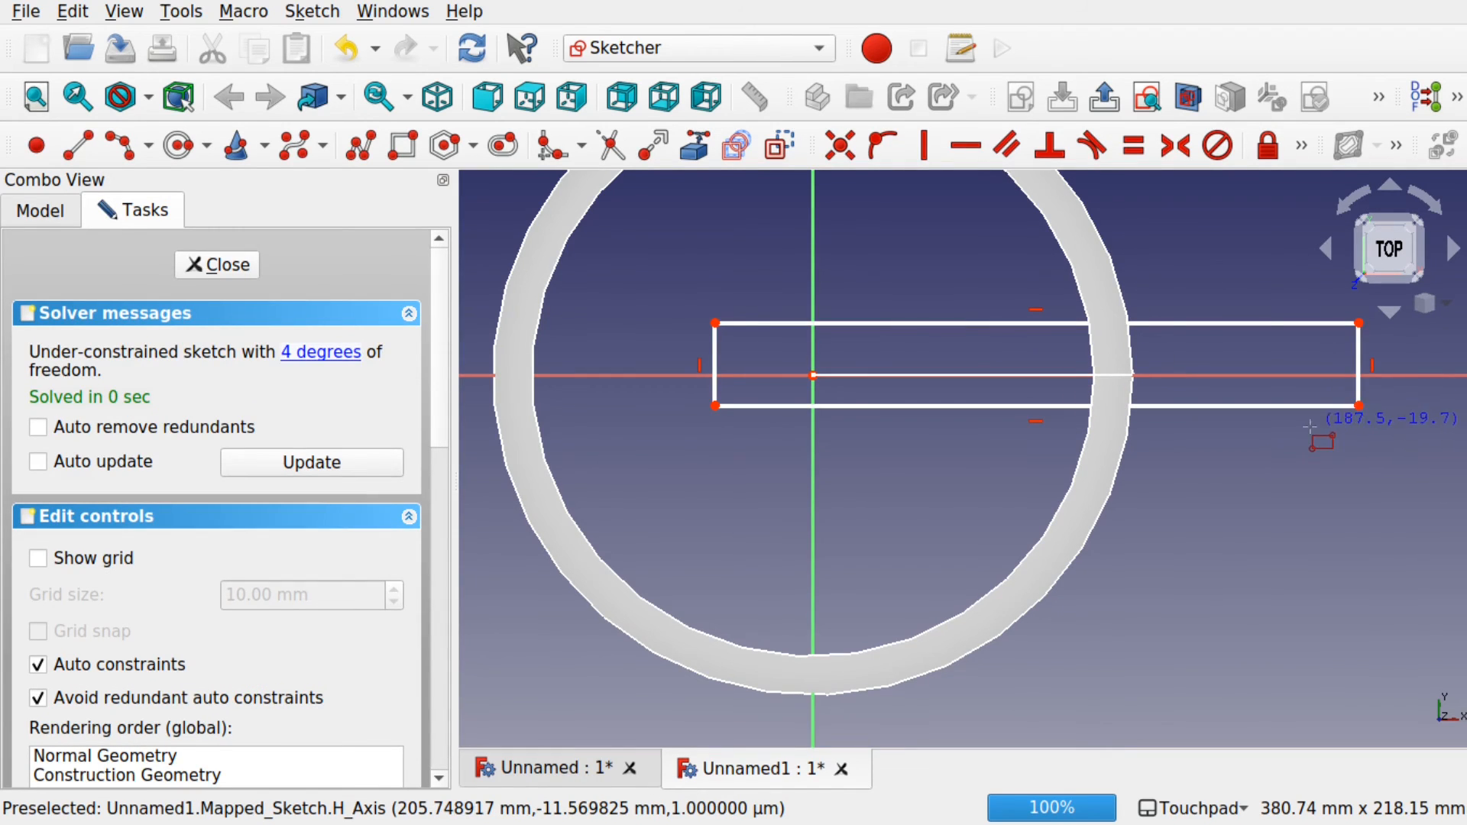
key("Escape")
left_click_drag(662, 255, 1424, 440)
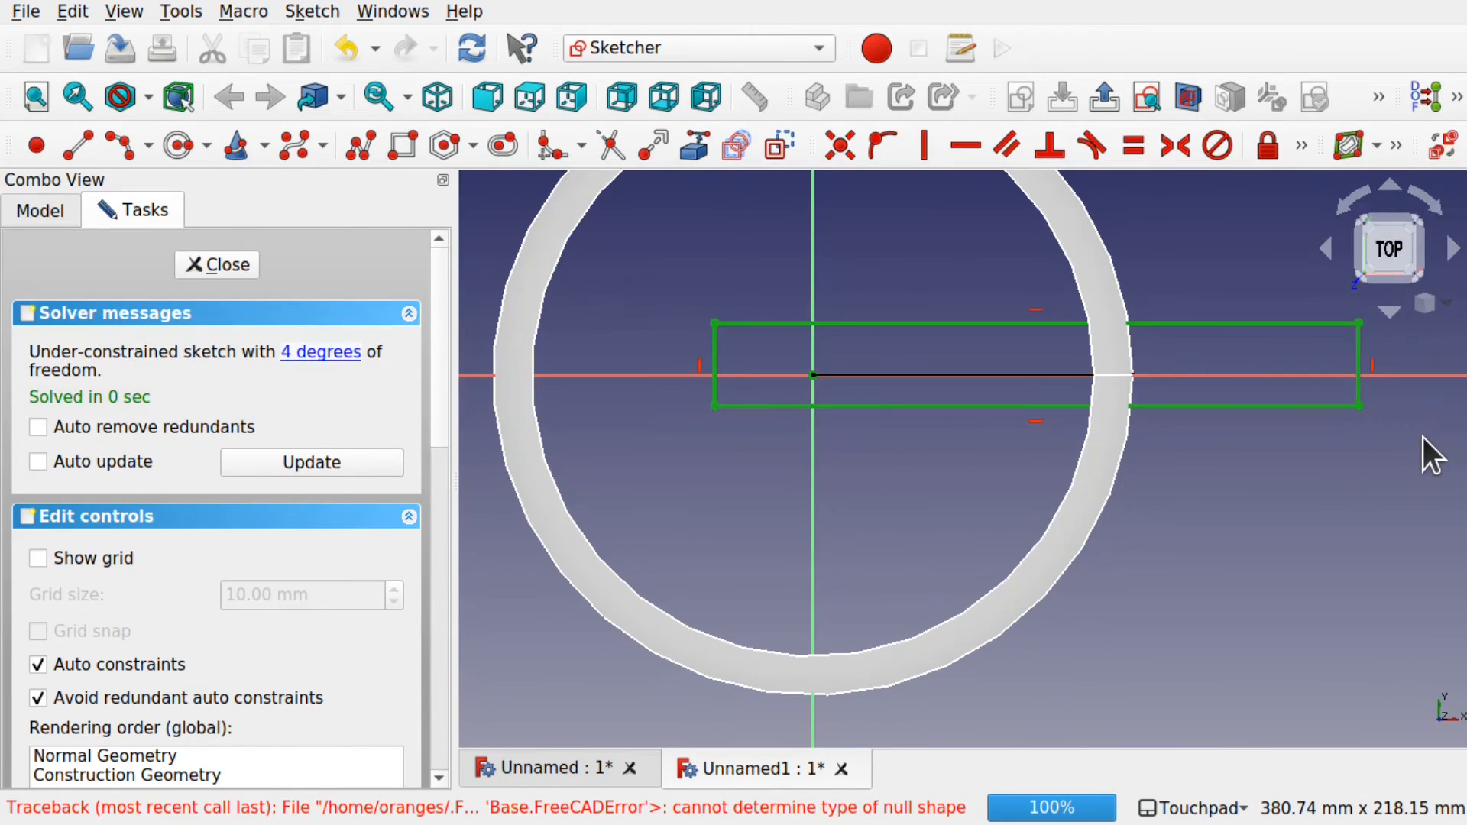
left_click(776, 138)
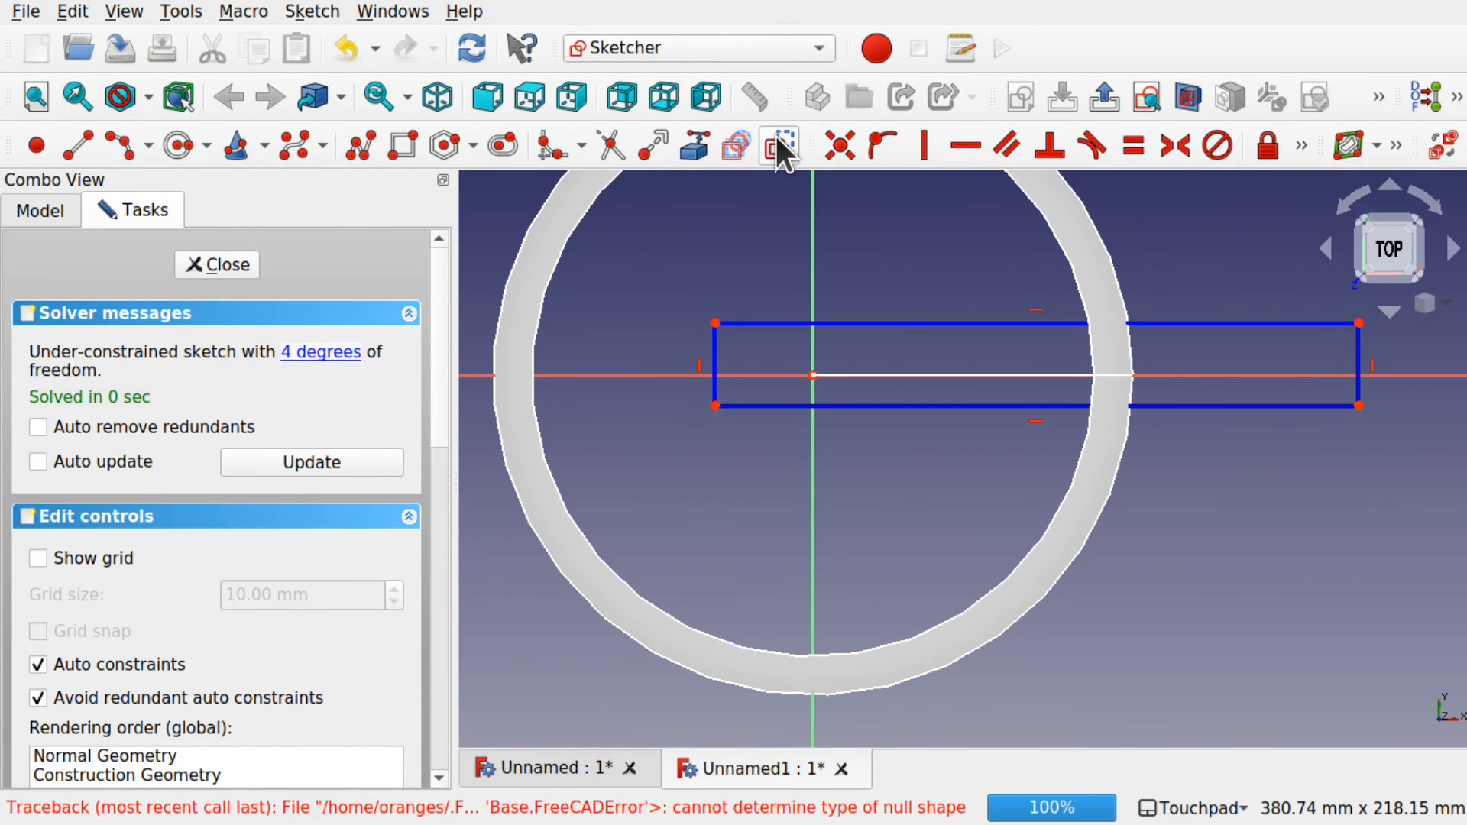
Sketch a smaller solid rectangle just inside the construction rectangle and close the mapped sketch
left_click(405, 148)
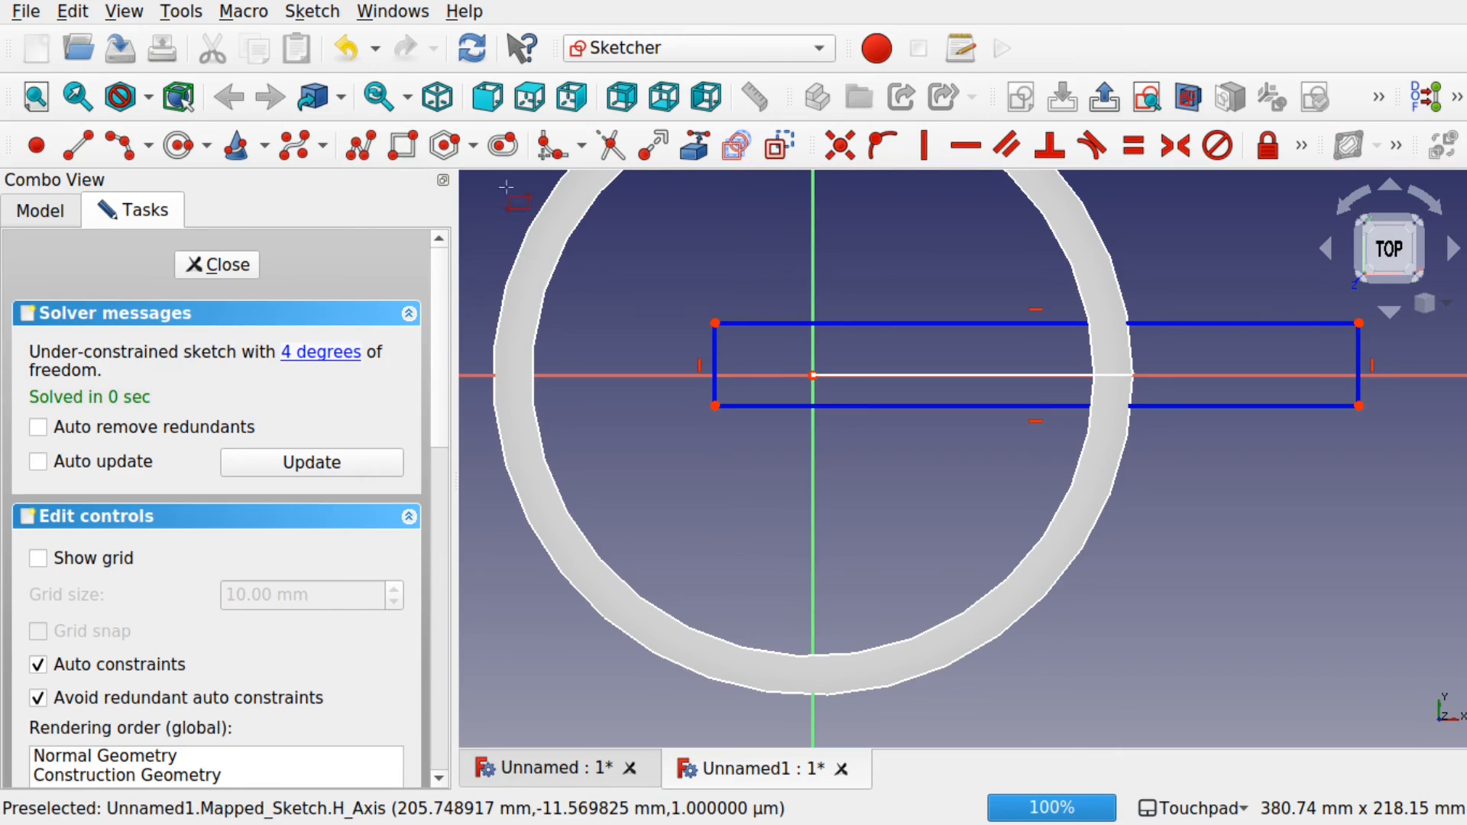
left_click(739, 345)
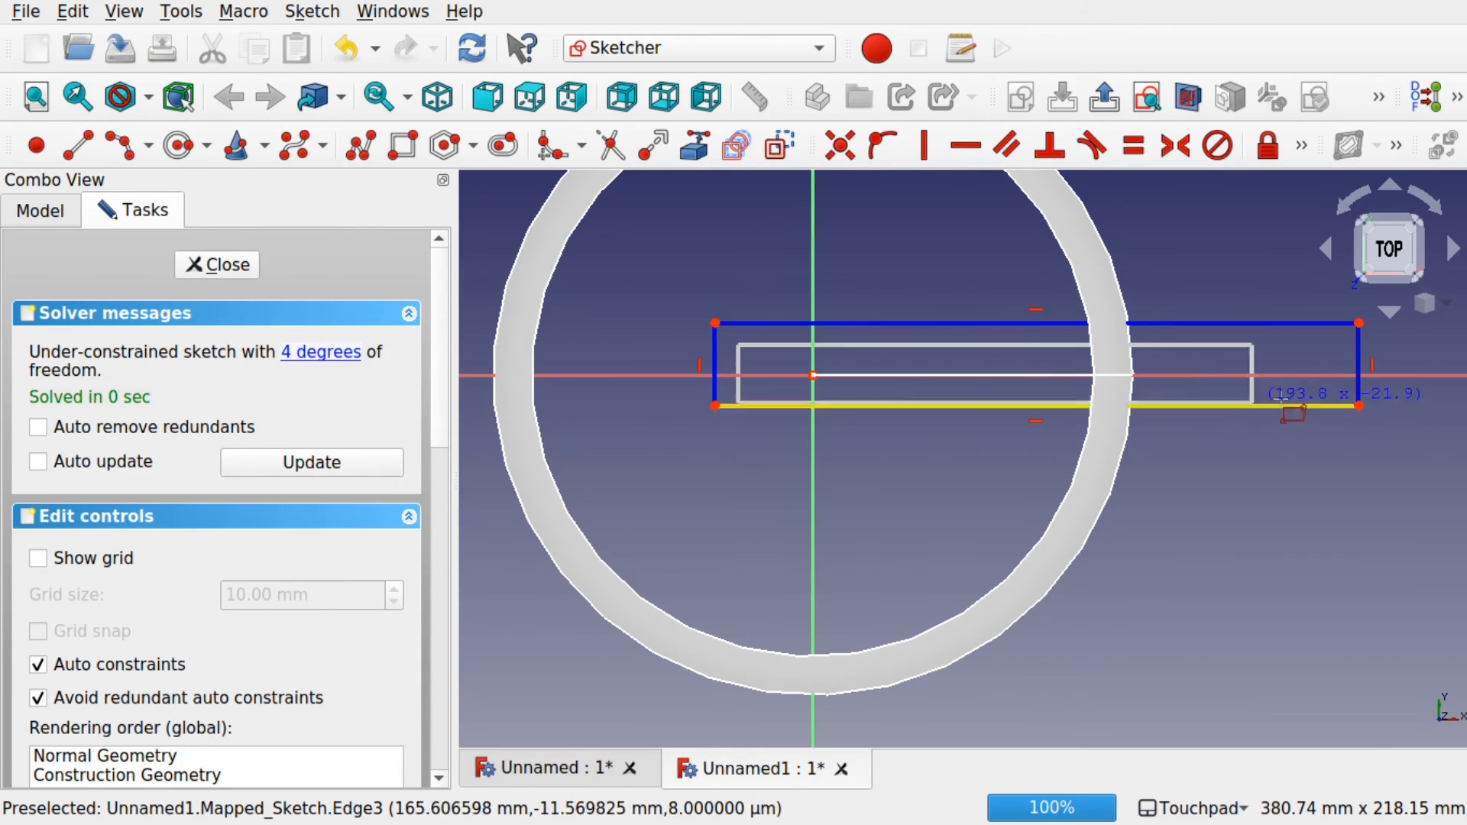
left_click(1331, 386)
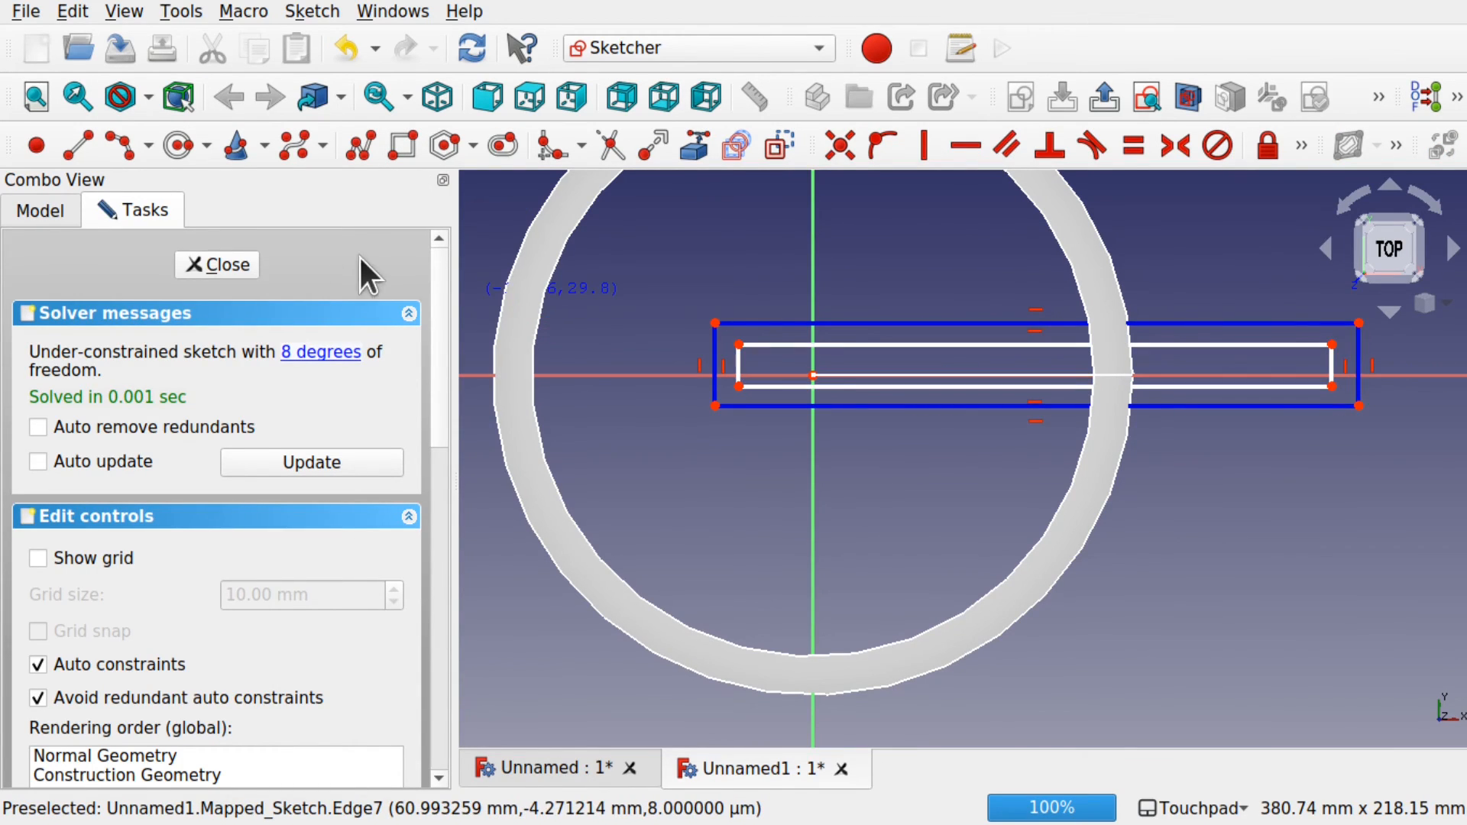
left_click(217, 264)
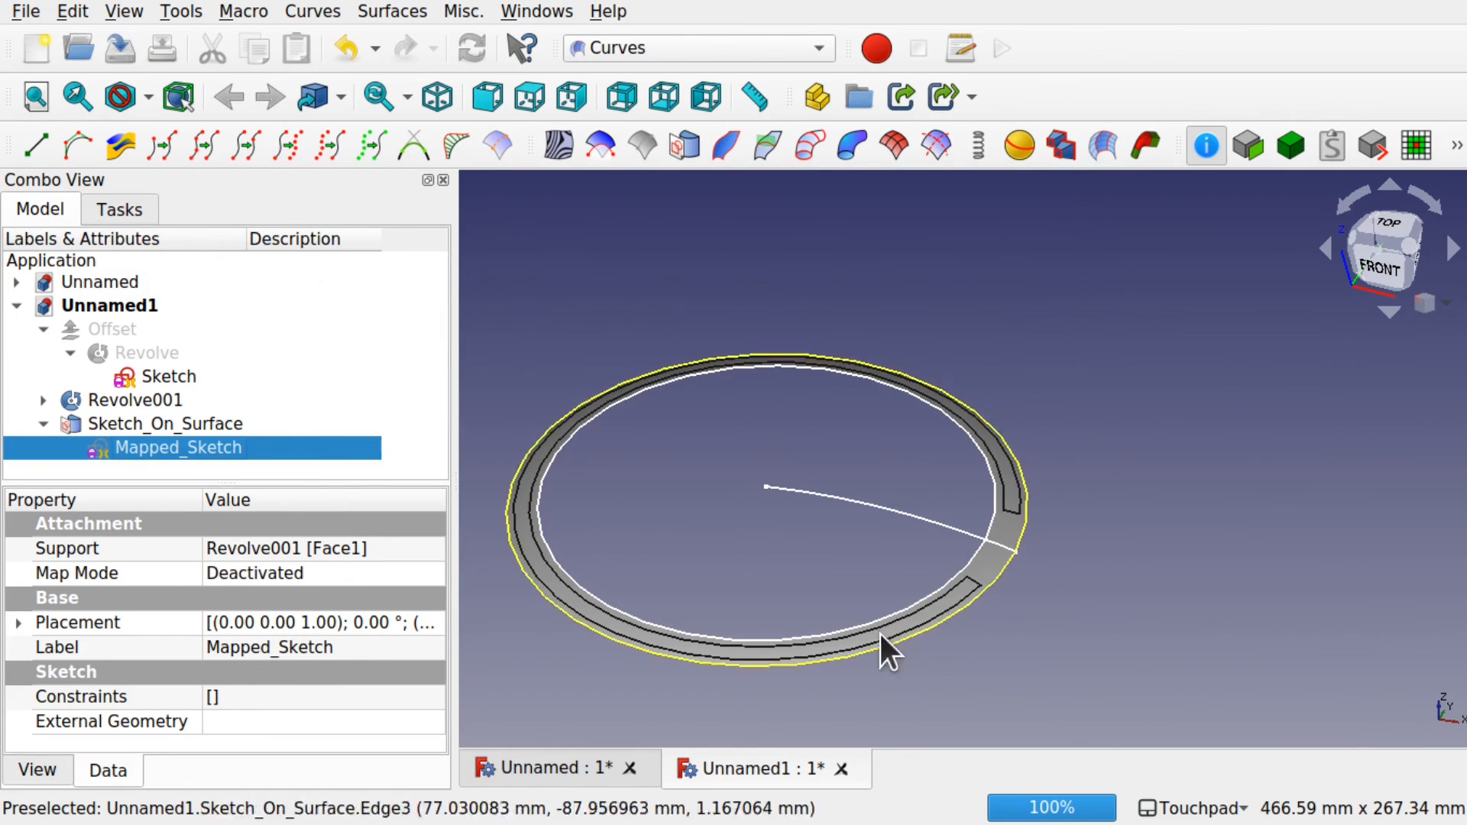
Show the Revolve dome together with the ring and the mapped rectangle to compare them along the rim
left_click(1002, 573)
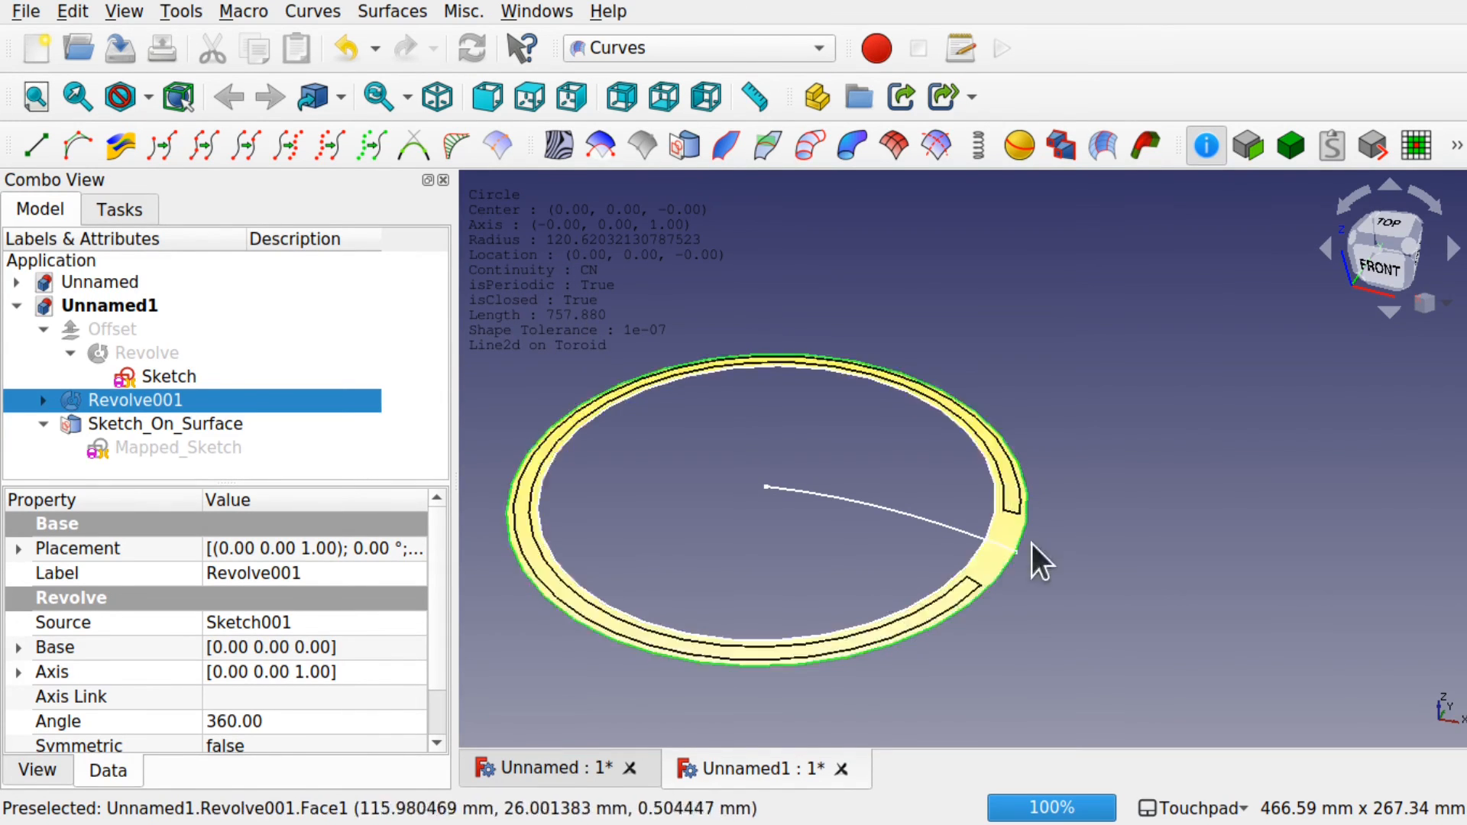
scroll(880, 413, "up", 5)
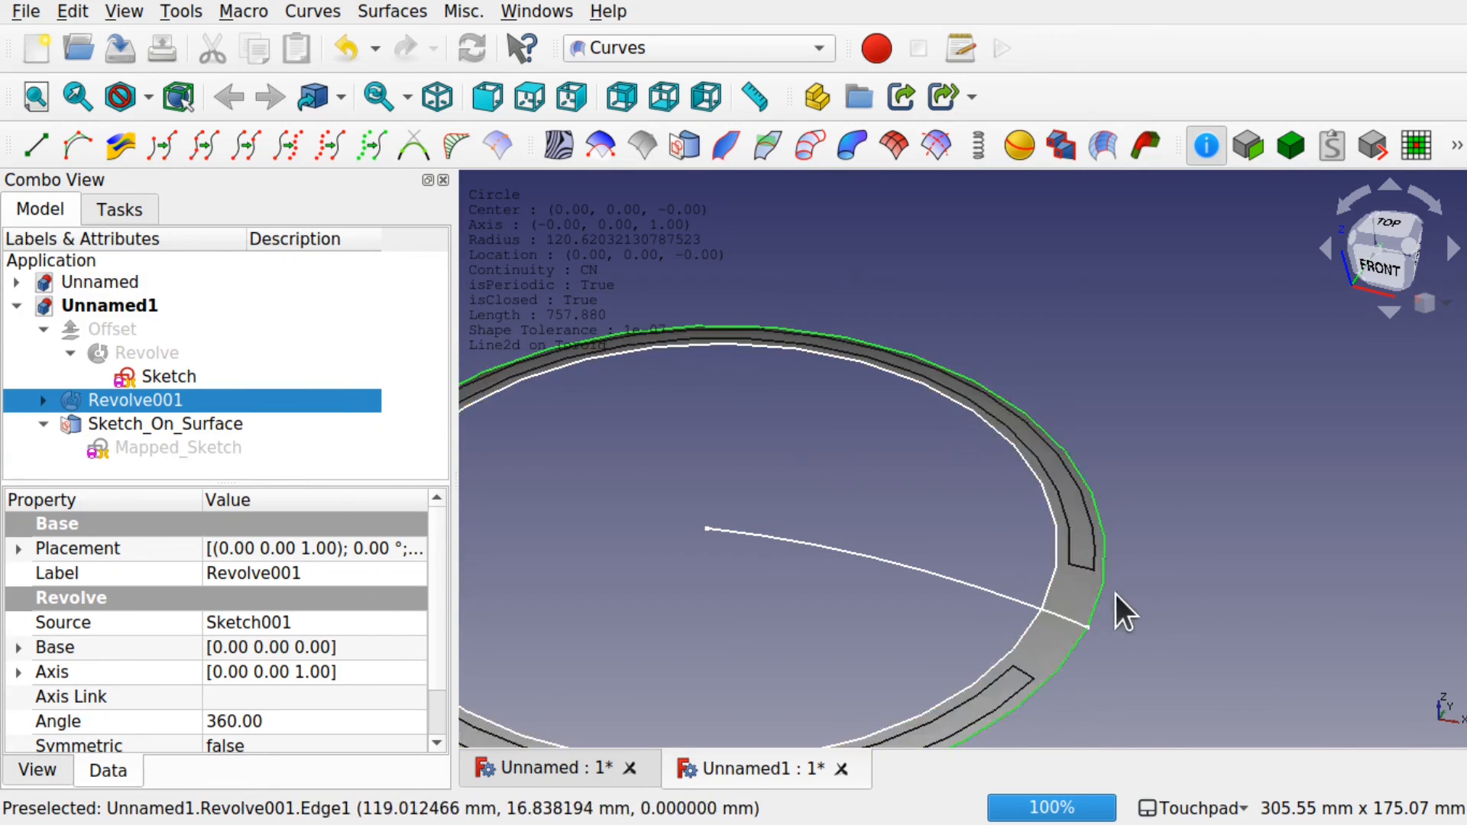
left_click(148, 354)
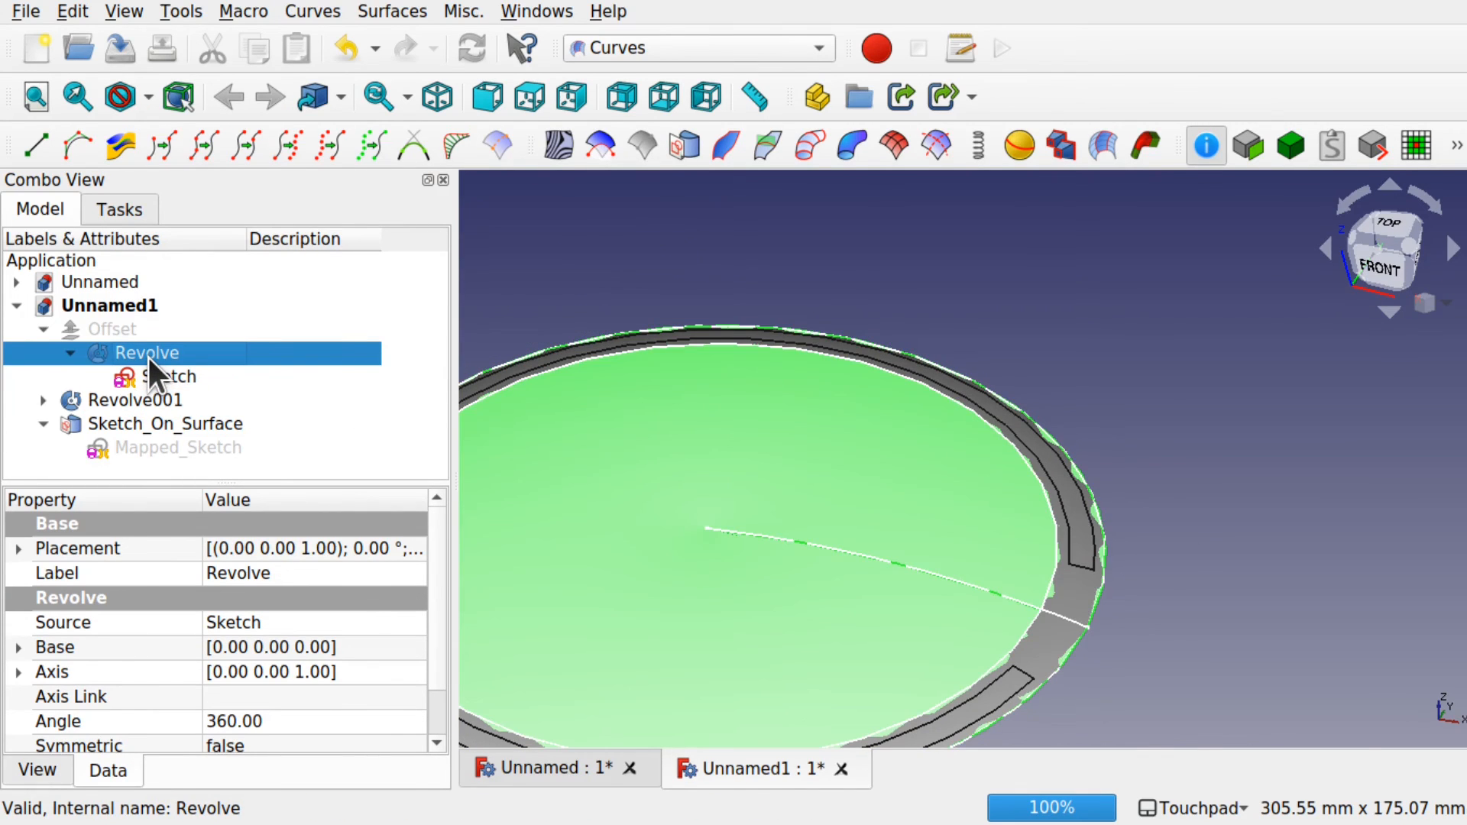
scroll(835, 432, "down", 5)
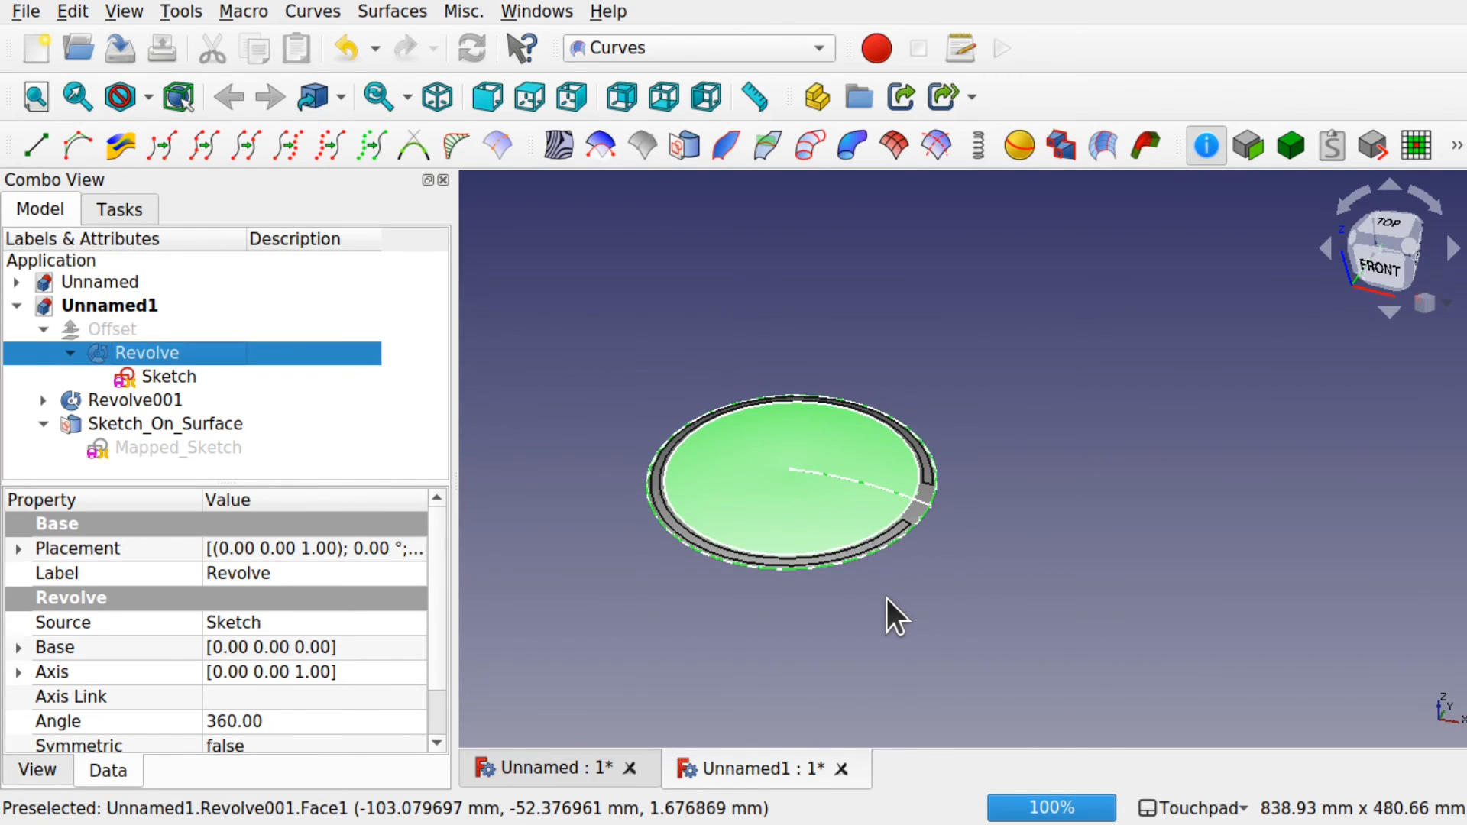
scroll(782, 575, "up", 4)
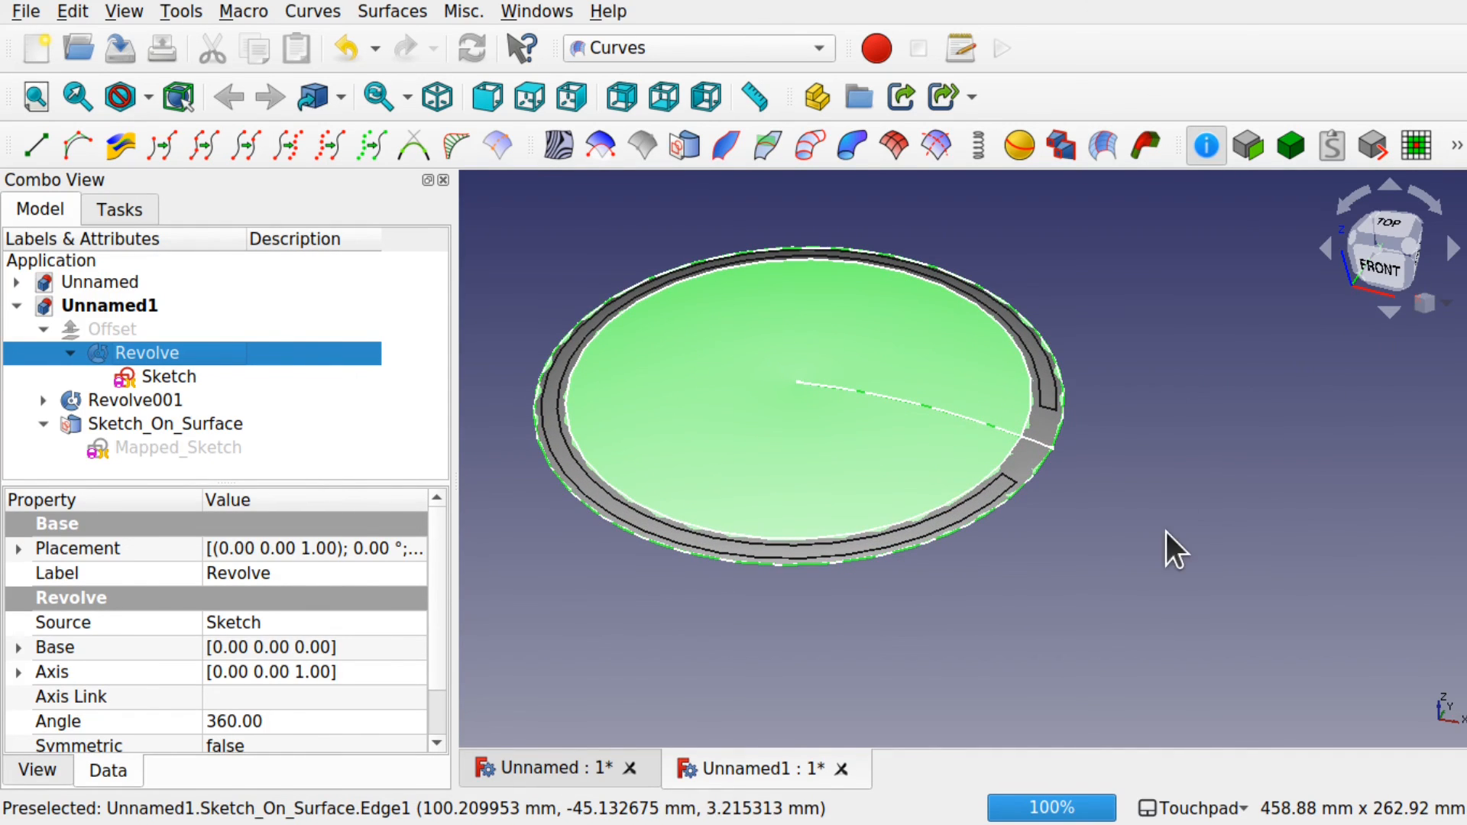
Select Sketch_On_Surface and bring its Touchup properties into view
left_click(165, 424)
left_click_drag(437, 636, 442, 709)
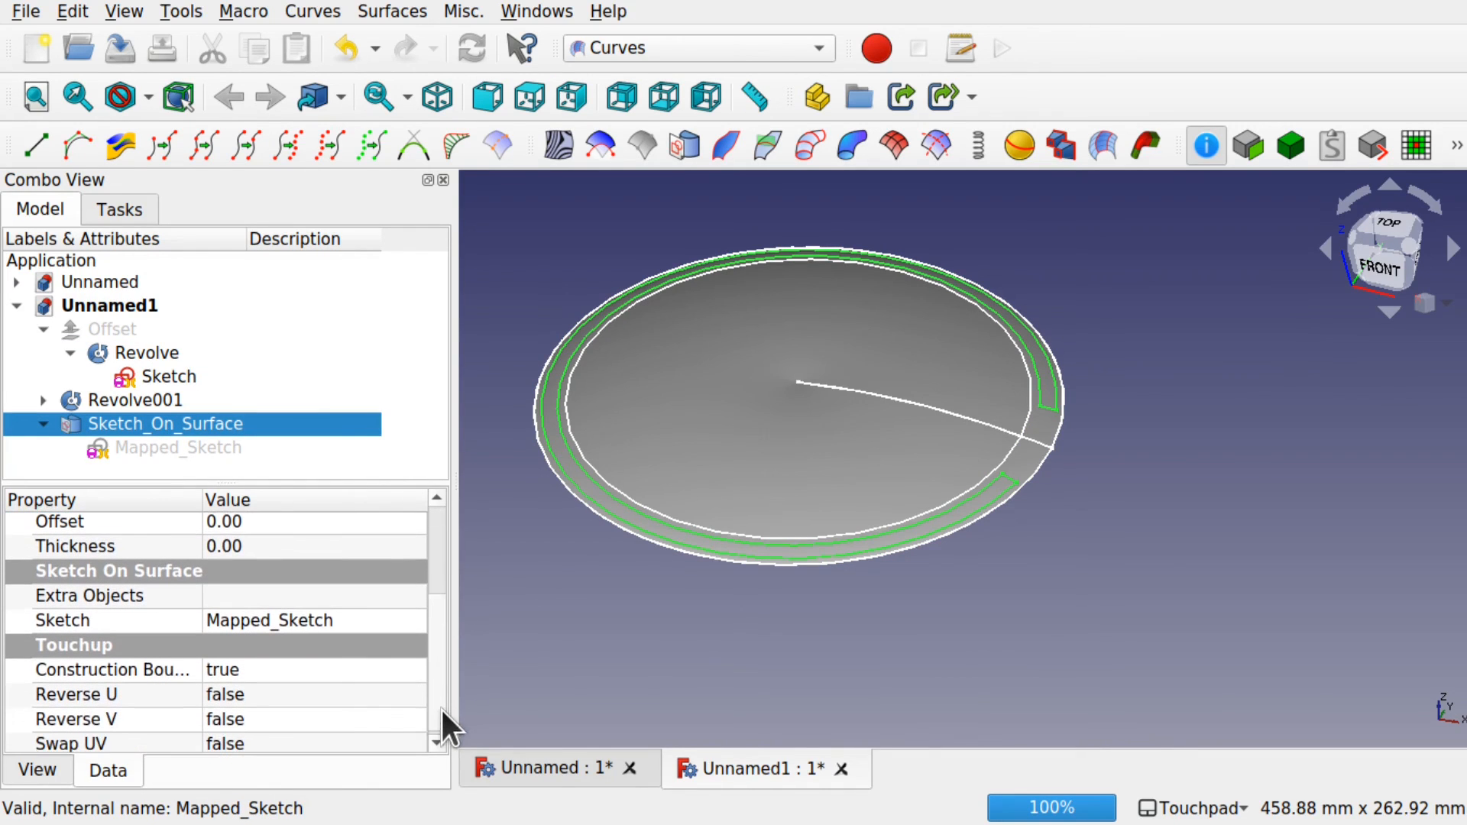